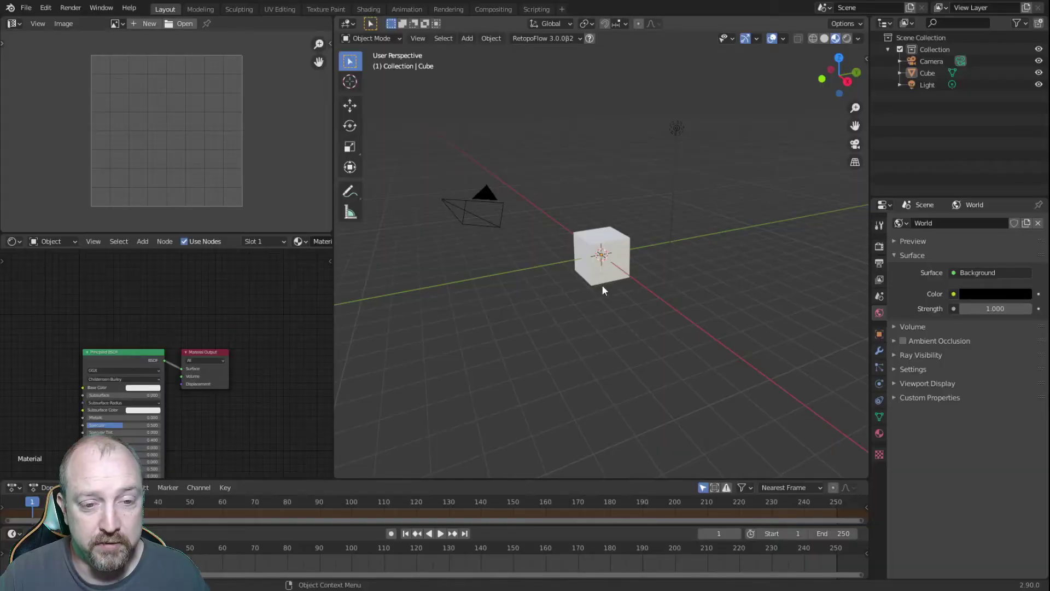
# - Enter Edit Mode on the default cube and move its whole mesh up 1 m along Z so it rests on the ground plane
pyautogui.click(599, 277)
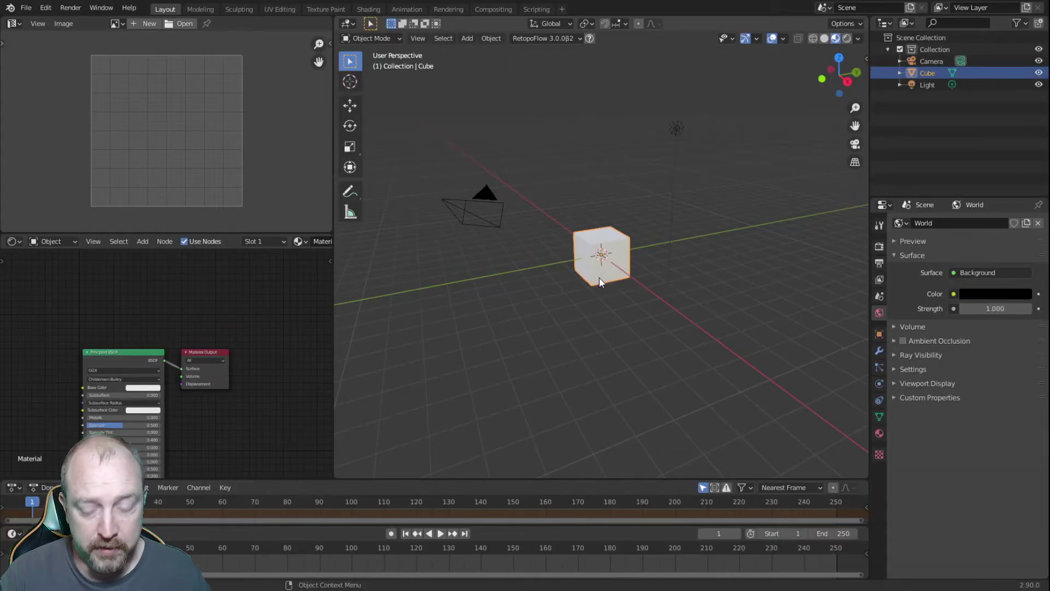
pyautogui.click(602, 361)
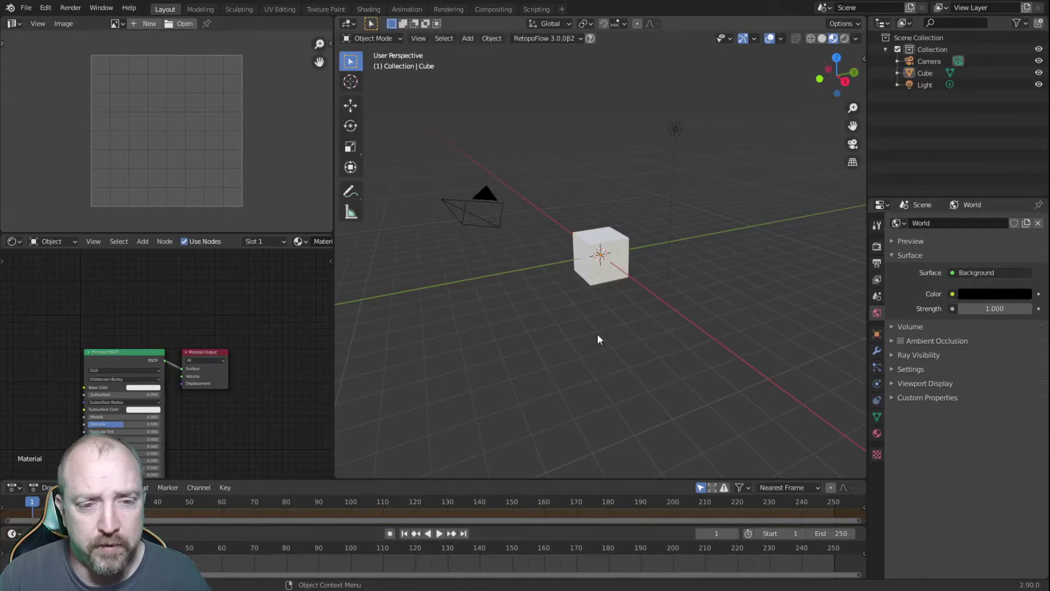
pyautogui.click(599, 280)
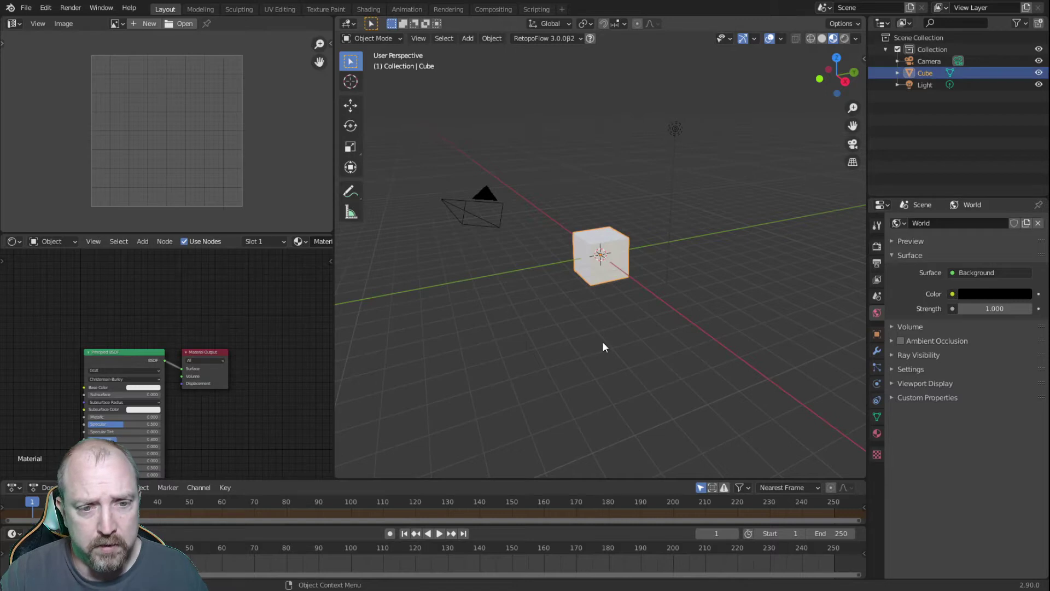
pyautogui.press('Tab')
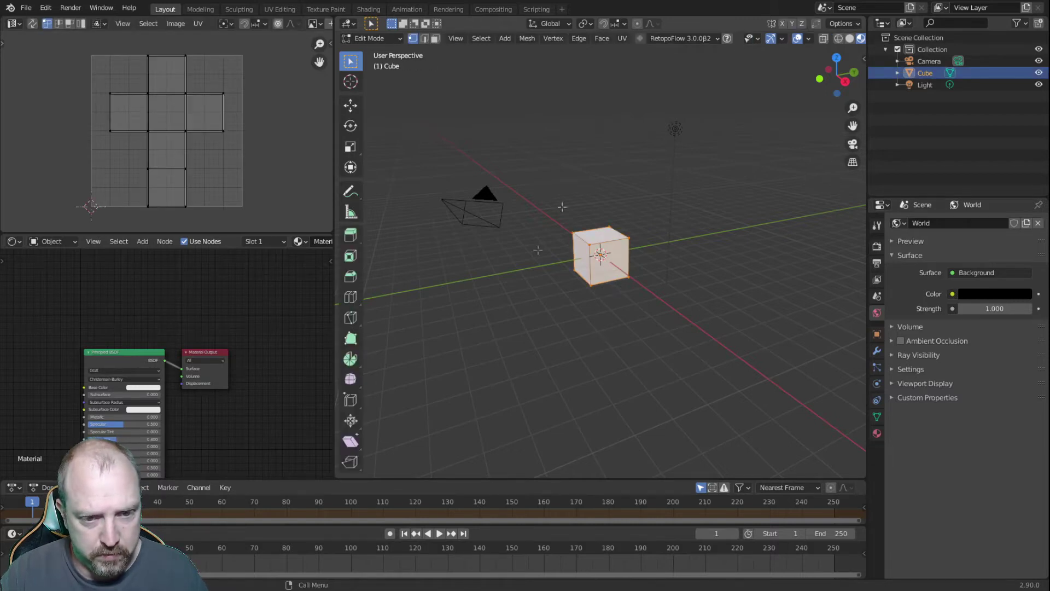
pyautogui.press('g')
pyautogui.press('z')
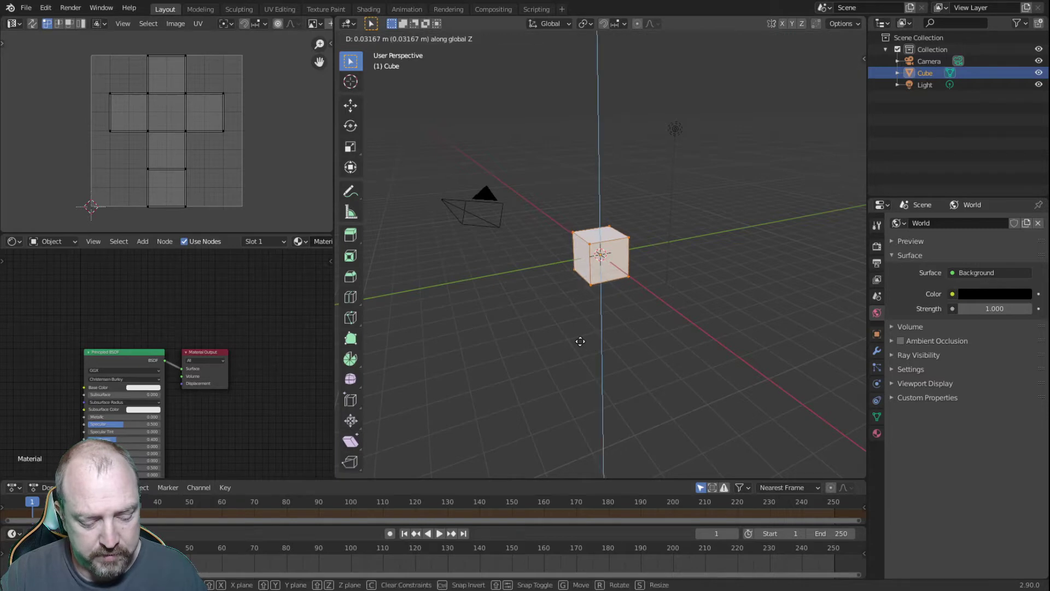
pyautogui.click(576, 339)
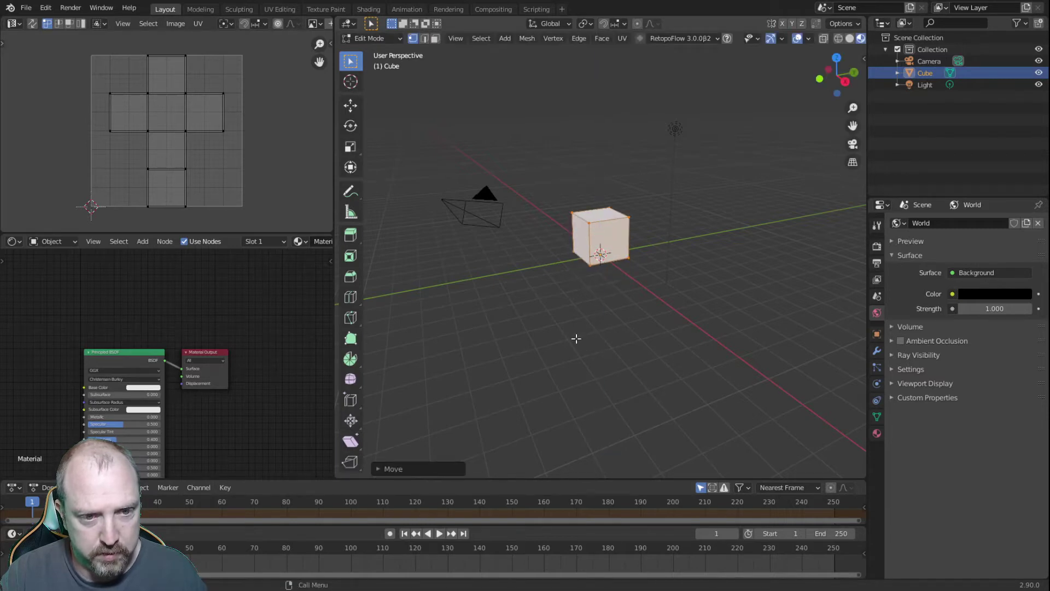
pyautogui.press('KP_1')
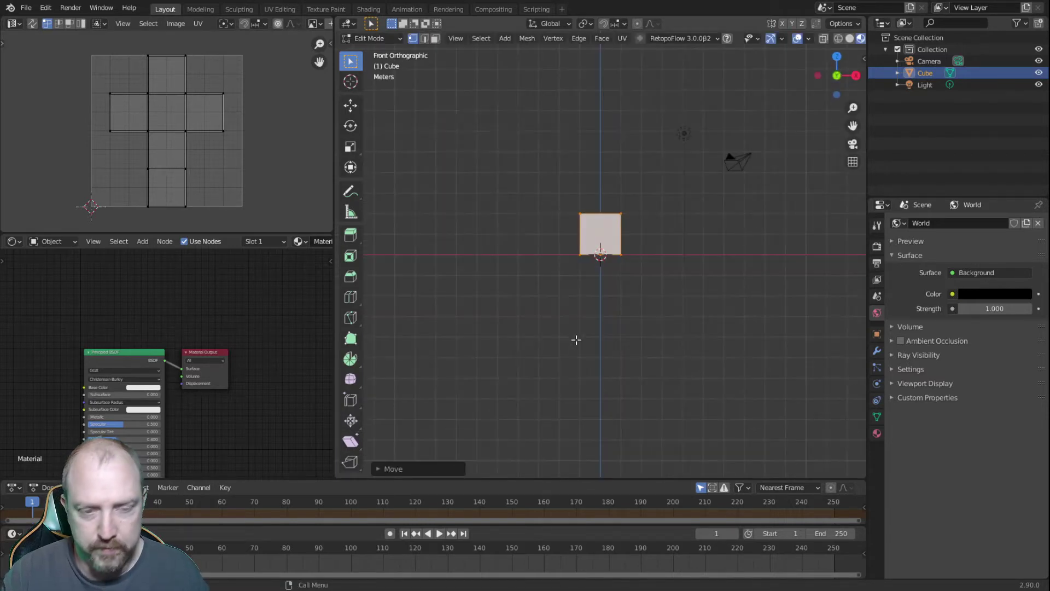
pyautogui.moveTo(627, 197); pyautogui.dragTo(591, 88, button='middle')
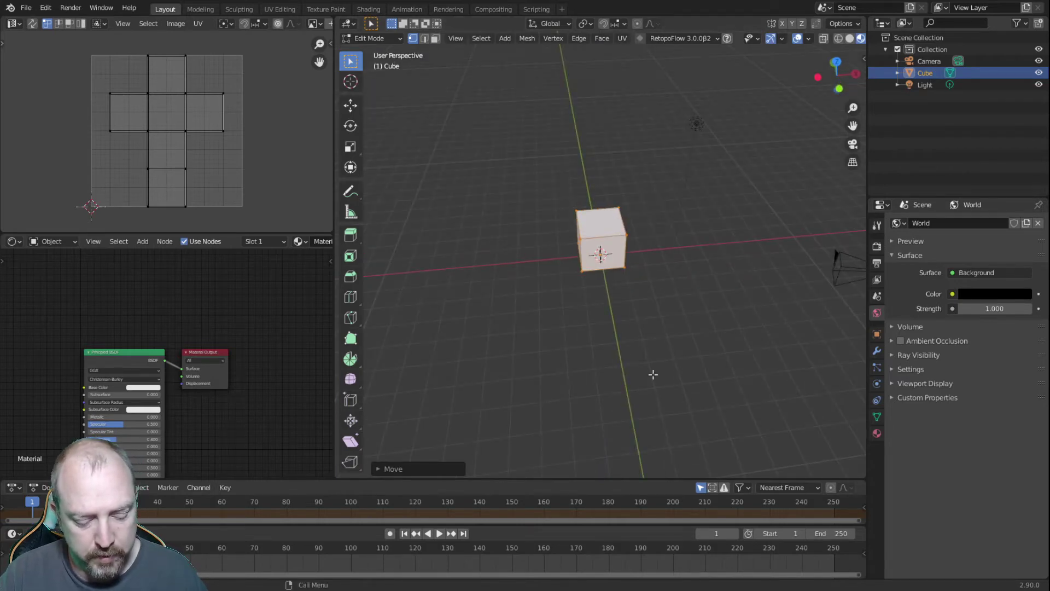
# - Move the cube's whole mesh -1 m along the Y axis
pyautogui.write('gy')
pyautogui.write('-1')
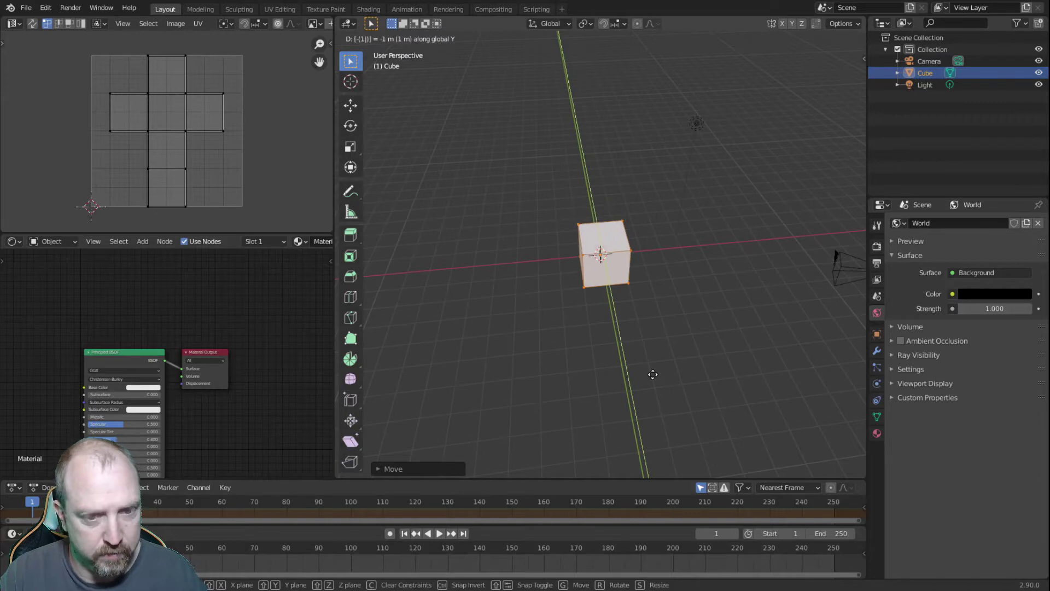
pyautogui.press('Return')
pyautogui.moveTo(606, 358); pyautogui.dragTo(763, 335, button='middle')
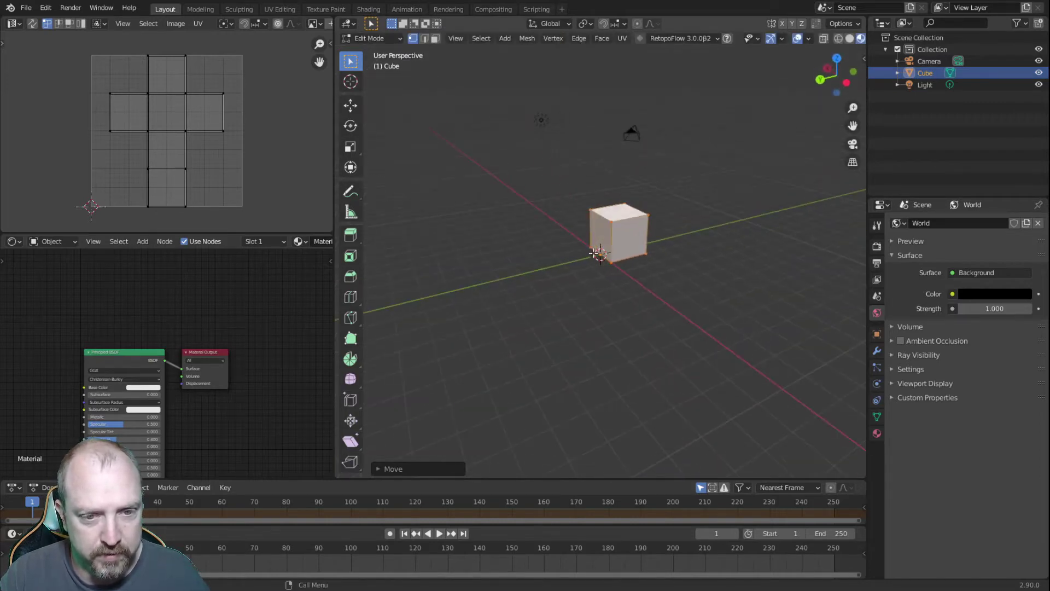
# - Enlarge the 3D view, show the transform values and set the cube's top face to Z 4.25 m
pyautogui.moveTo(596, 255); pyautogui.dragTo(576, 358, button='middle')
pyautogui.scroll(5, 553, 300)
pyautogui.click(639, 258)
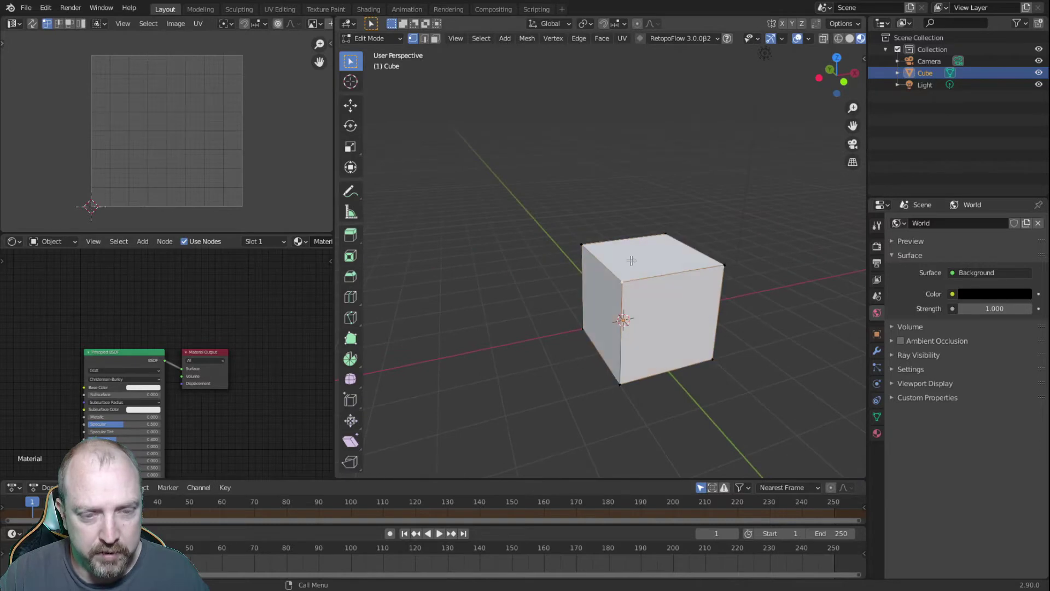
pyautogui.click(434, 38)
pyautogui.click(635, 257)
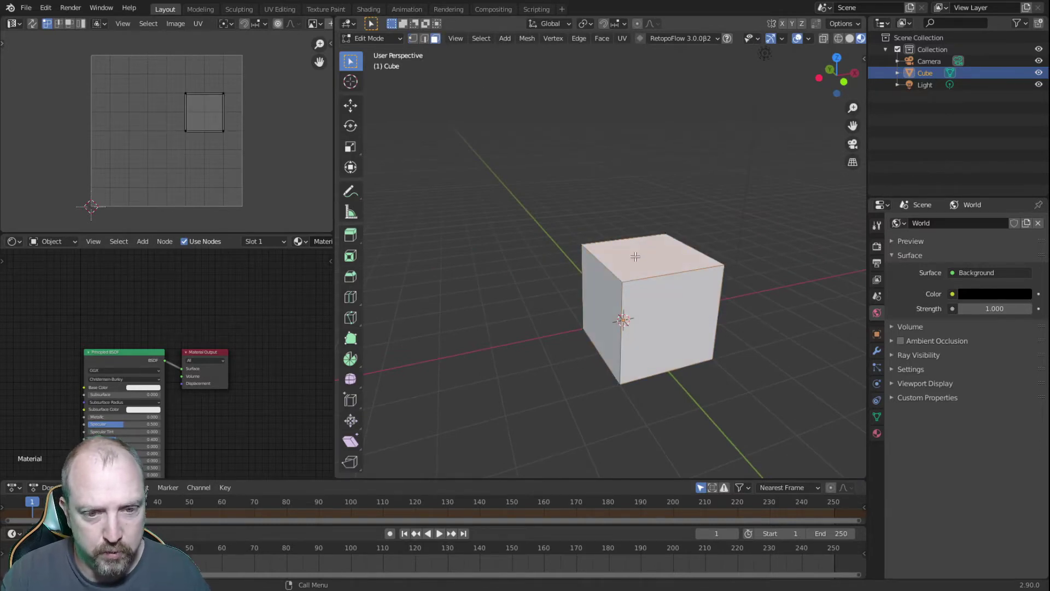
pyautogui.press('n')
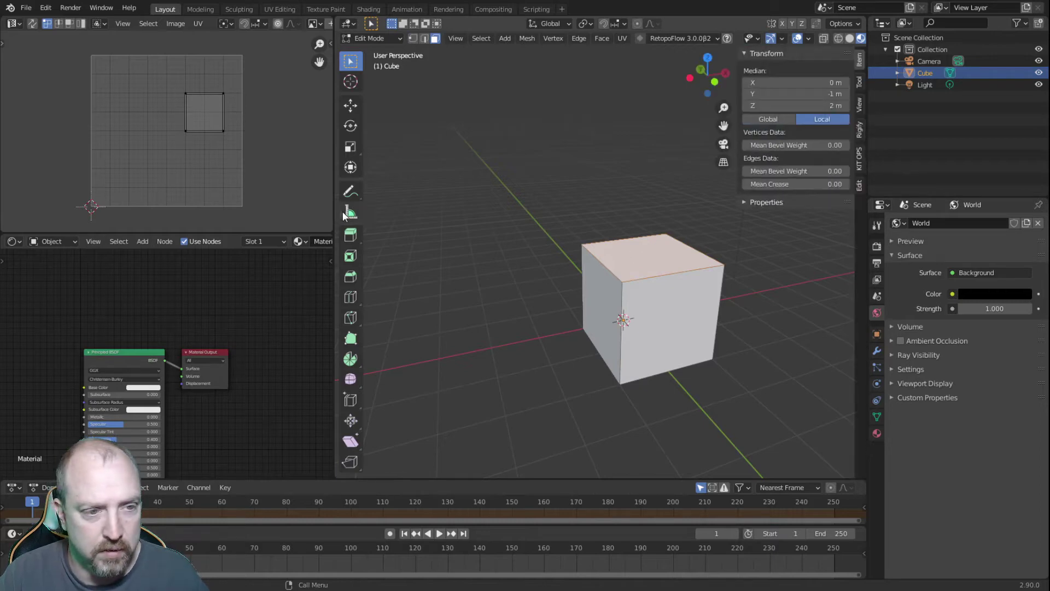
pyautogui.moveTo(332, 203); pyautogui.dragTo(61, 202)
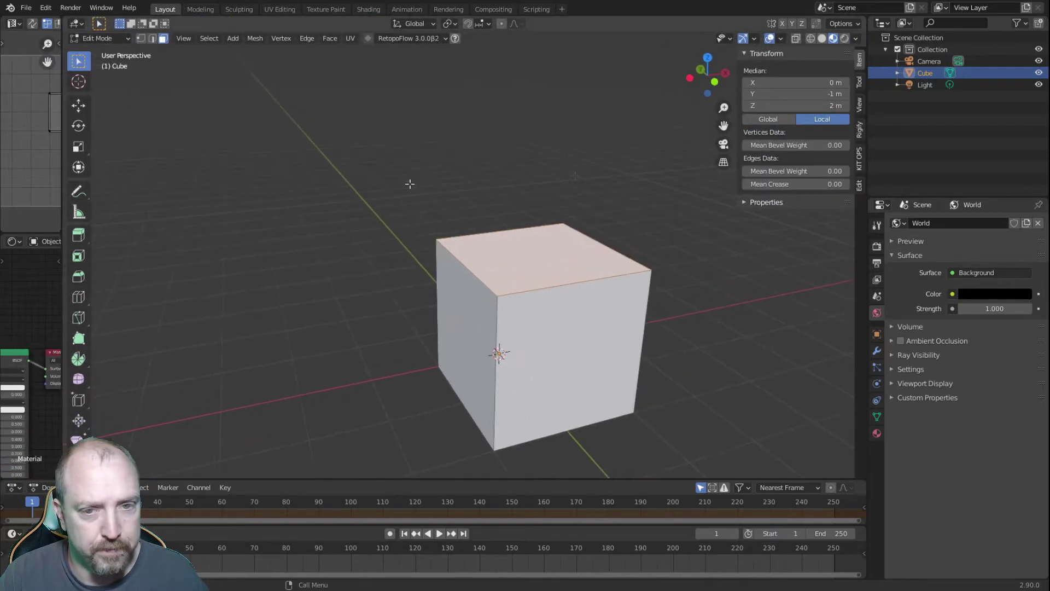
pyautogui.click(797, 109)
pyautogui.write('4.25')
pyautogui.press('Return')
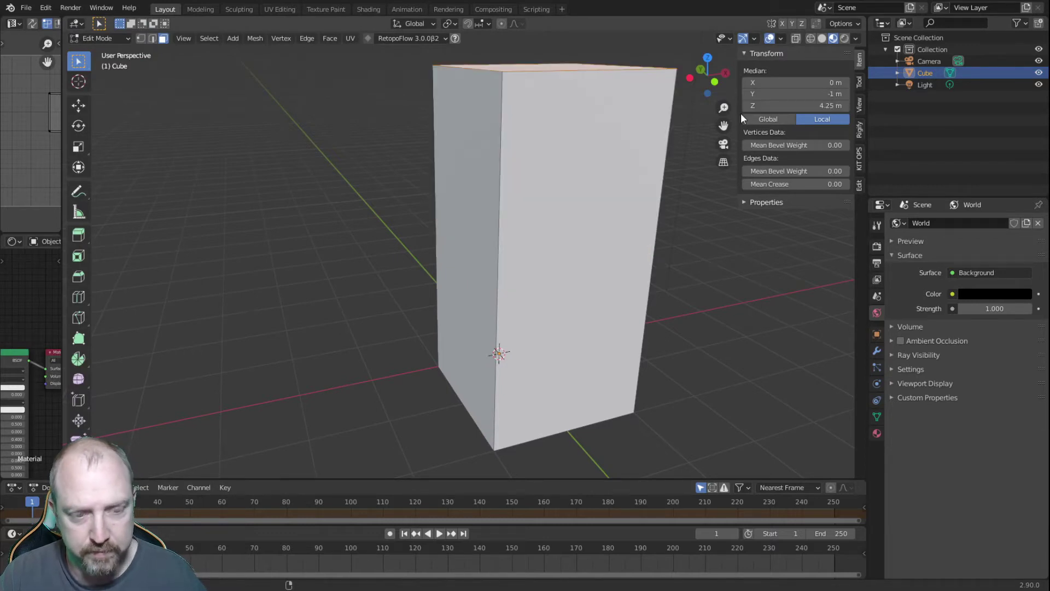
# - Set the block's front face to Y -0.61 m
pyautogui.click(349, 219)
pyautogui.click(551, 216)
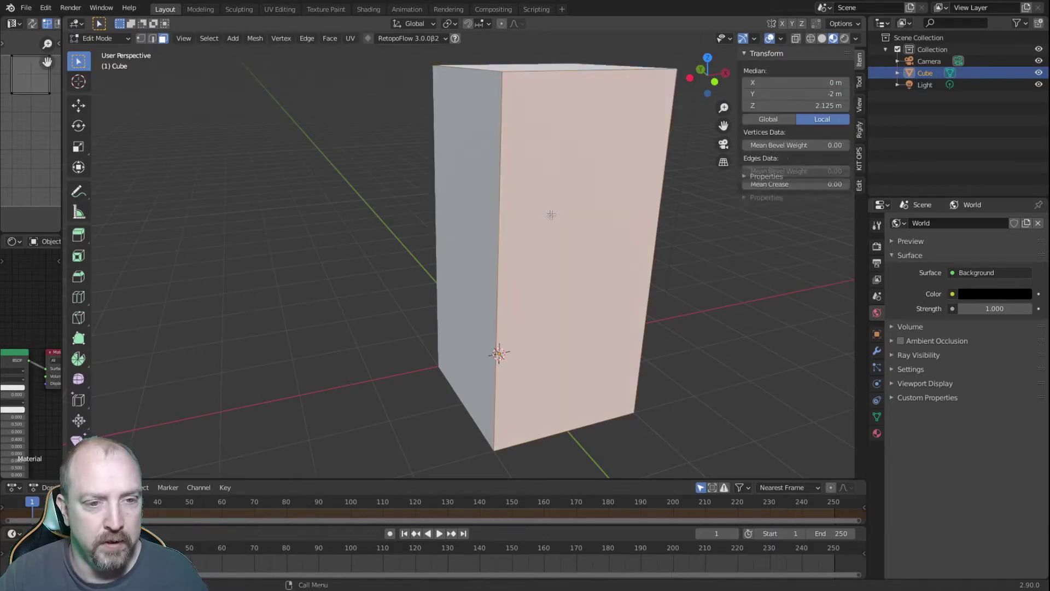
pyautogui.click(787, 93)
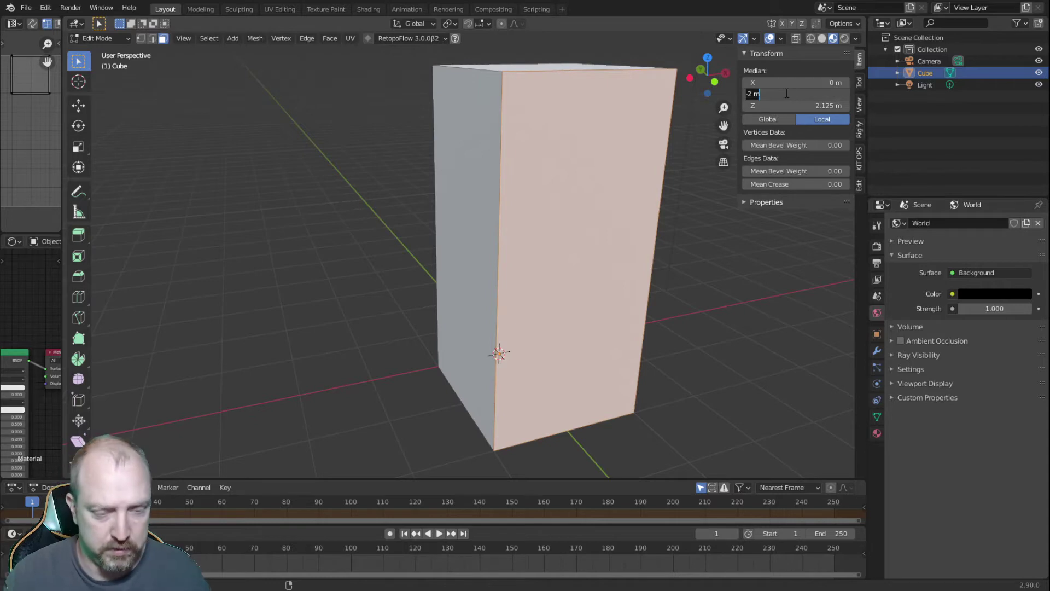
pyautogui.press('BackSpace')
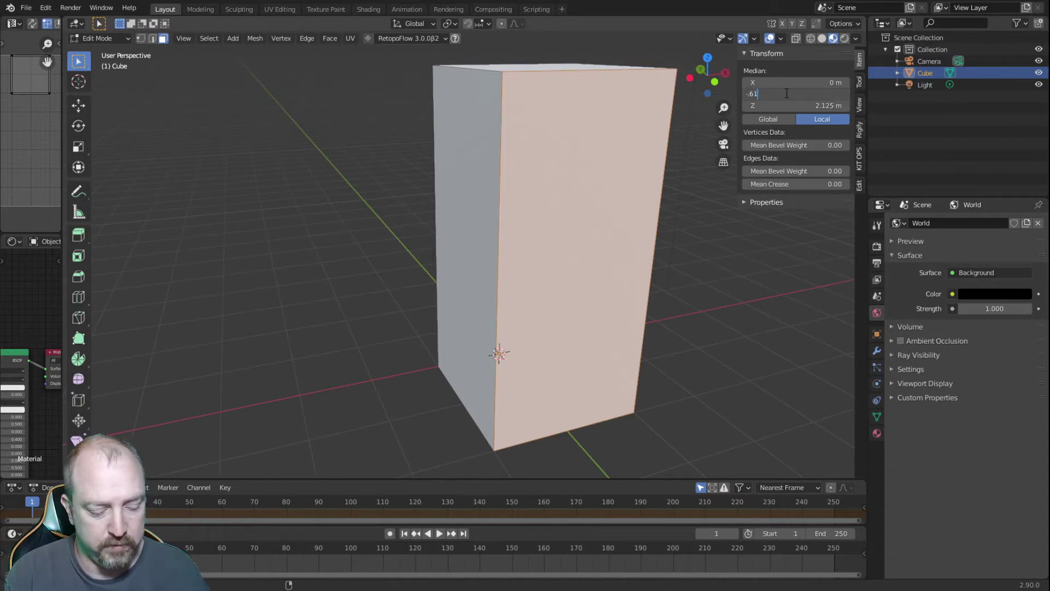
pyautogui.press('Return')
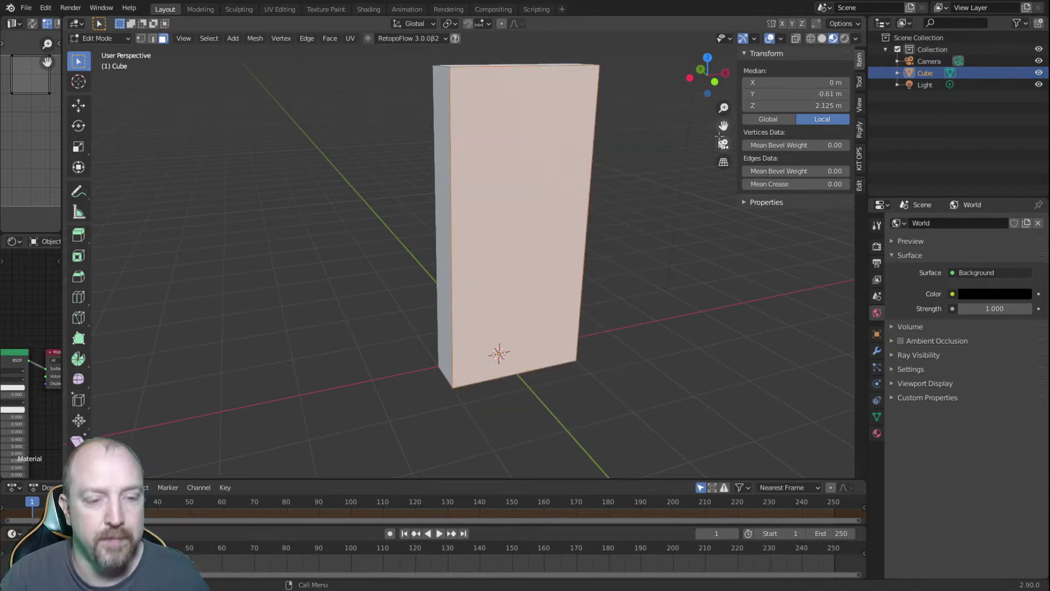
# - Split the block with a vertical loop cut through its centre and delete all faces of the half on the positive X side
pyautogui.click(638, 268)
pyautogui.moveTo(632, 204); pyautogui.dragTo(621, 201, button='middle')
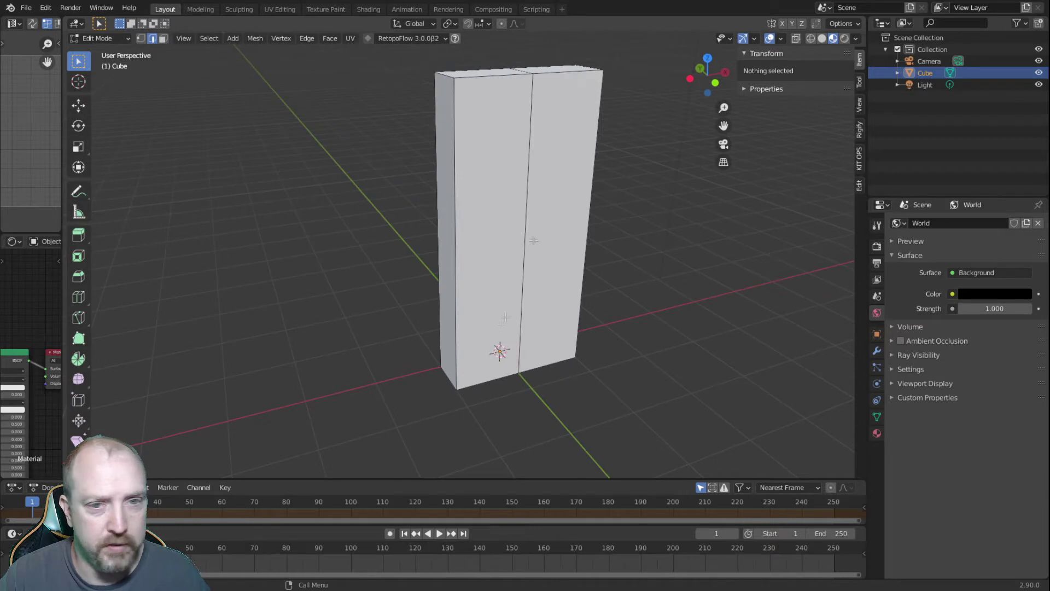
pyautogui.press('3')
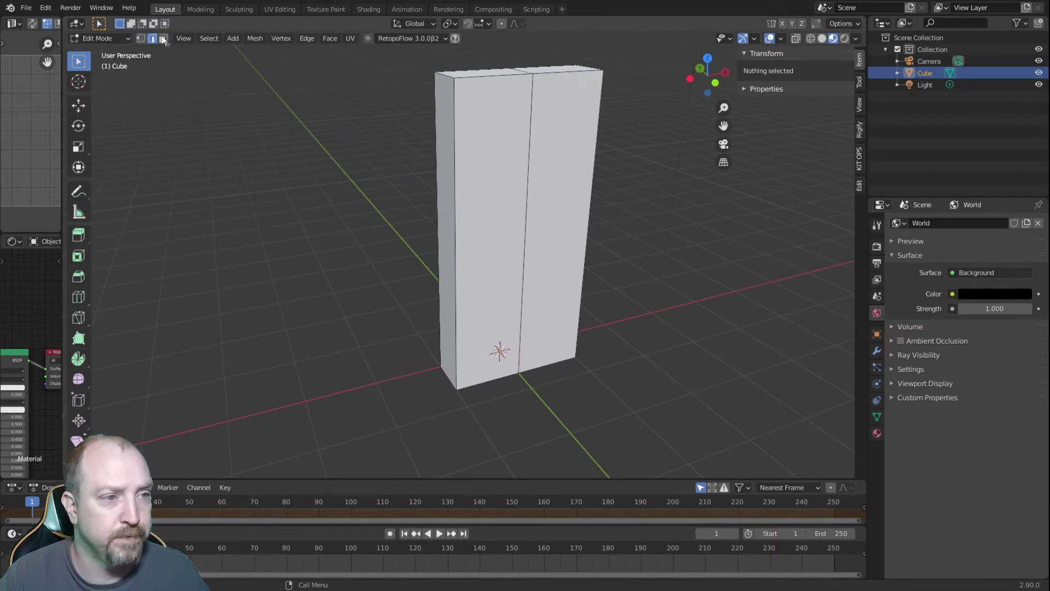
pyautogui.click(565, 73)
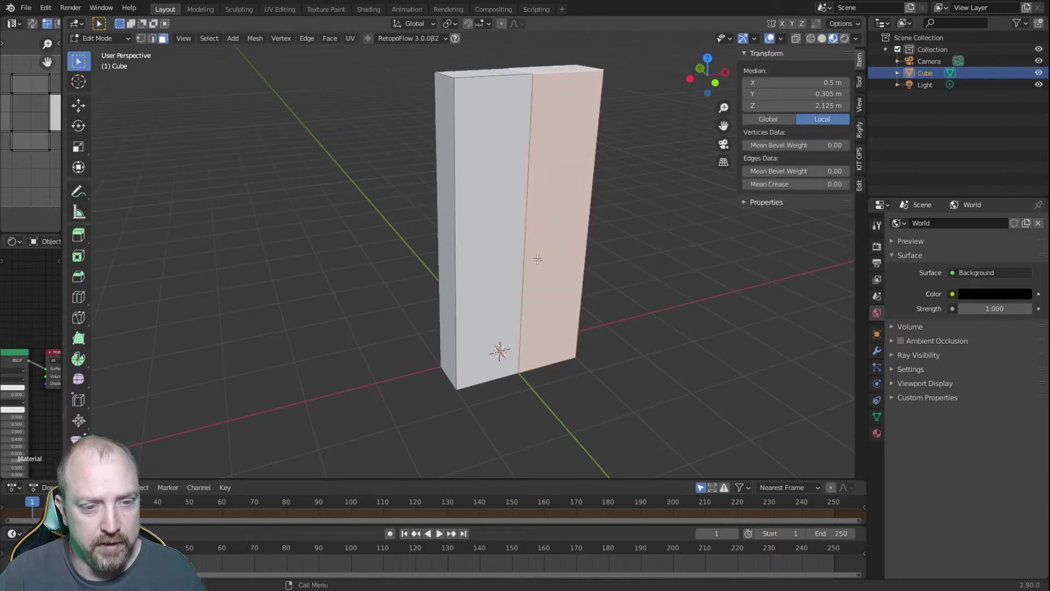
pyautogui.press('x')
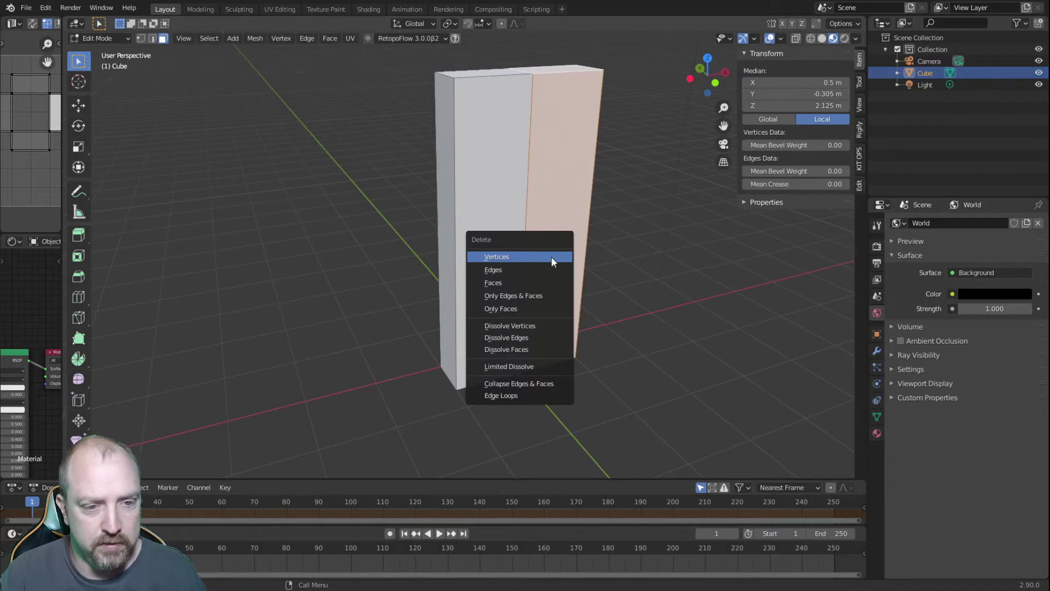
pyautogui.click(525, 283)
pyautogui.click(585, 193)
pyautogui.press('x')
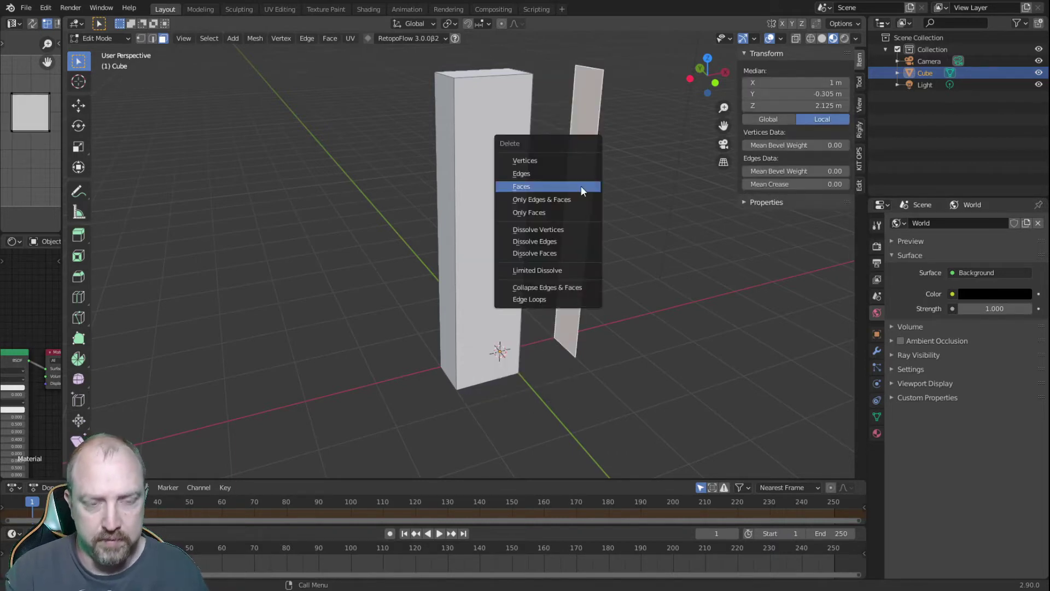
pyautogui.click(581, 185)
# - Add a horizontal loop cut around the remaining half and slide it near the top, at about Z 4.16 m
pyautogui.moveTo(581, 182); pyautogui.dragTo(537, 171, button='middle')
pyautogui.click(154, 39)
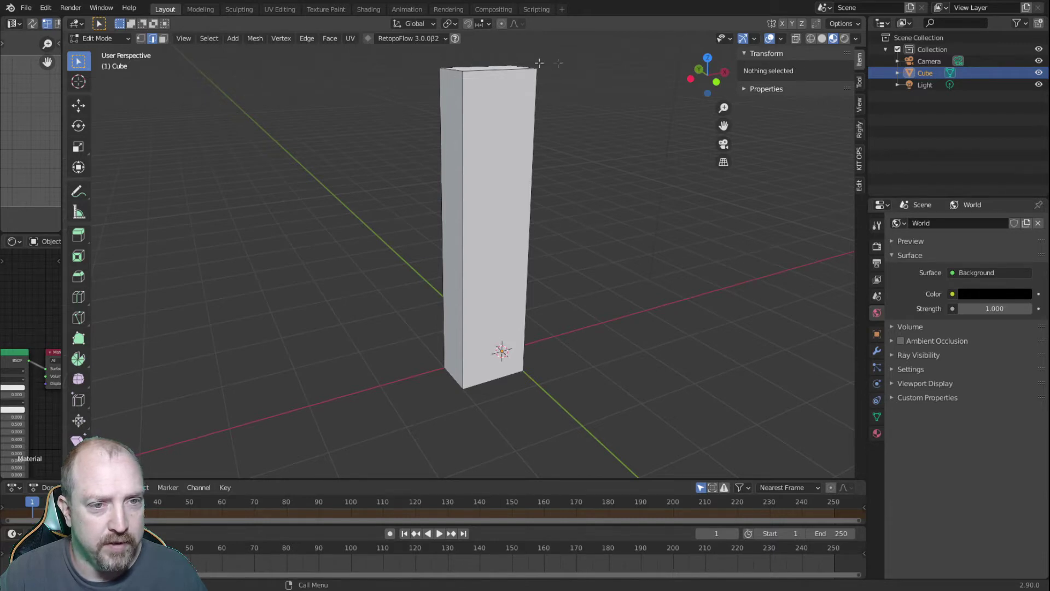
pyautogui.hotkey('ctrl', 'r')
pyautogui.click(462, 83)
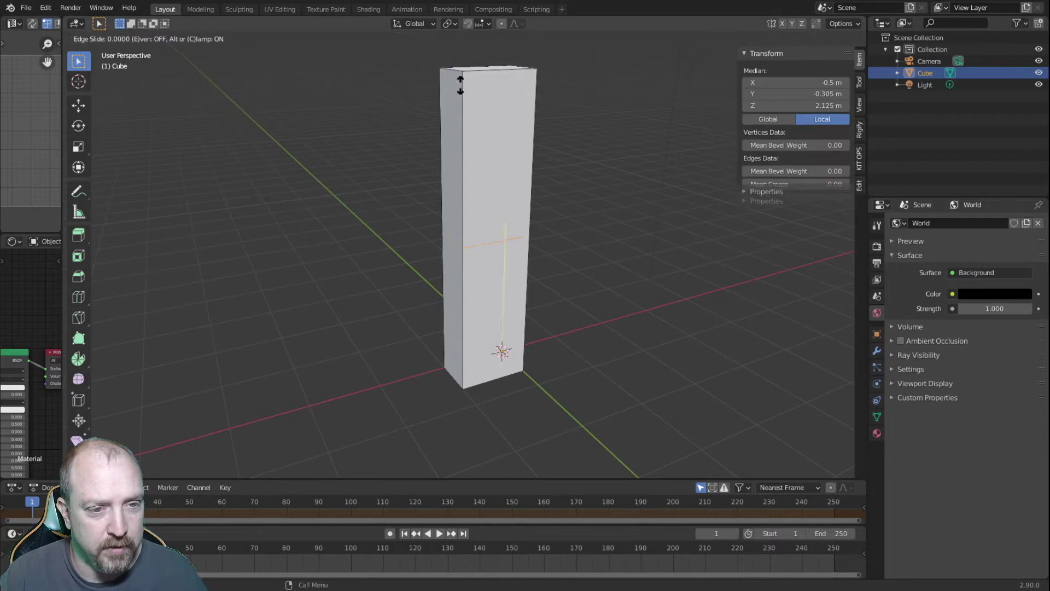
pyautogui.click(415, 377)
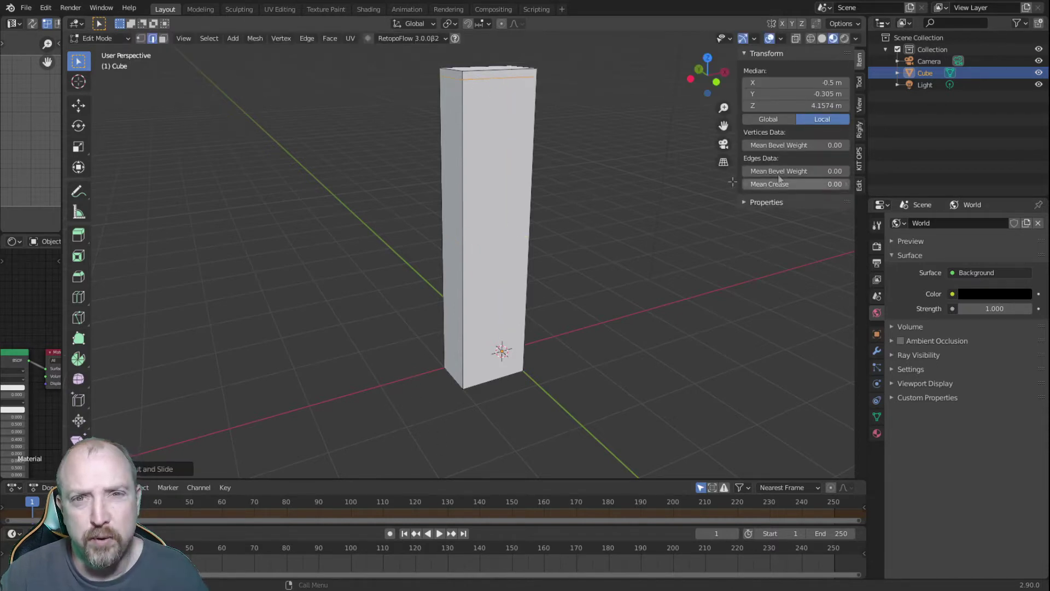
# - Set the horizontal edge loop's Z position to 4.25-.019 m, just below the top face
pyautogui.click(801, 105)
pyautogui.write('4.25')
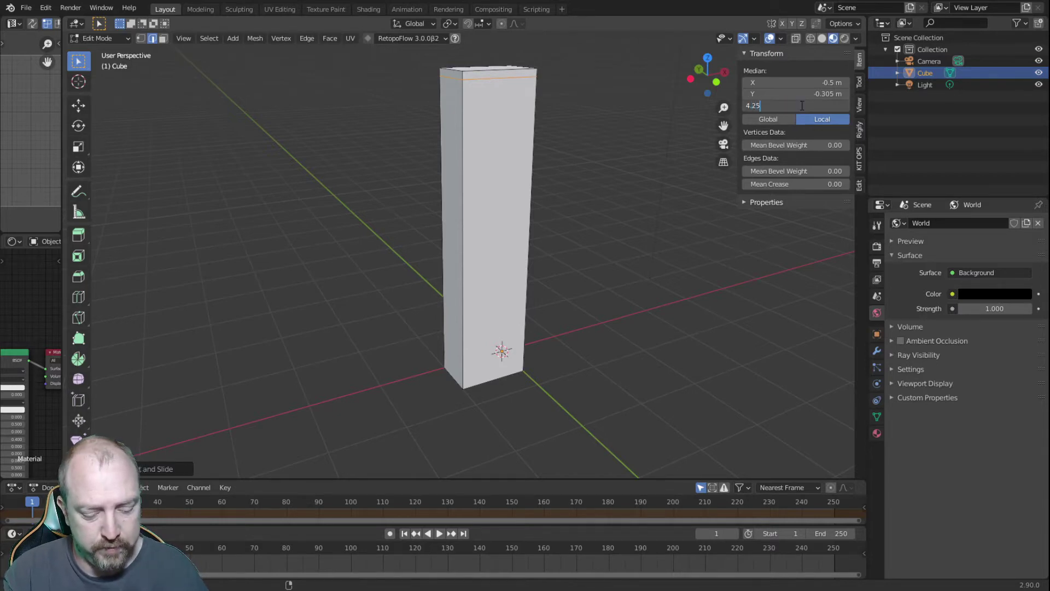
pyautogui.write('-.01')
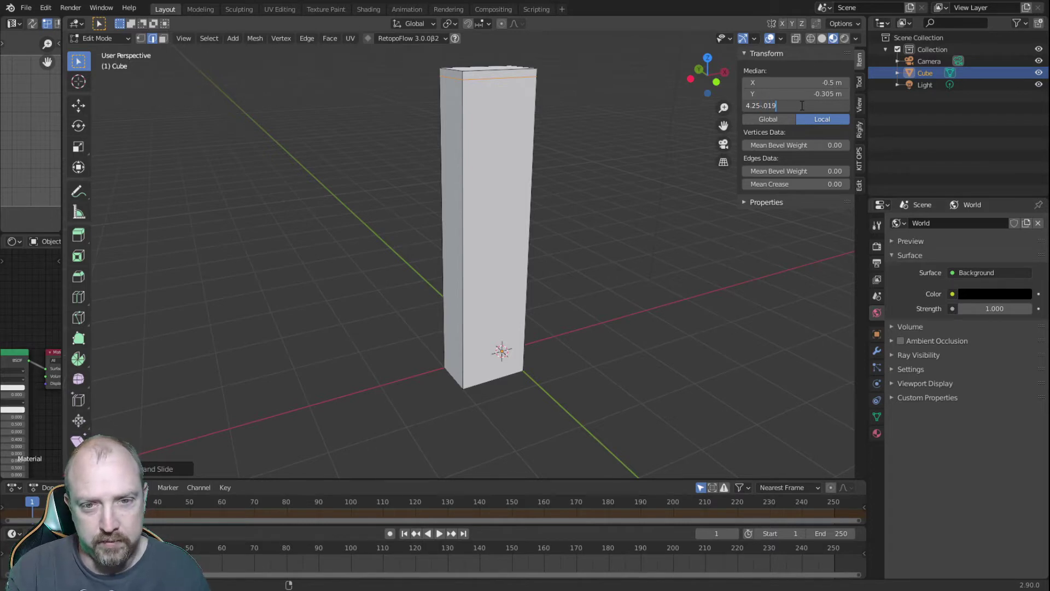
pyautogui.write('9')
pyautogui.press('Return')
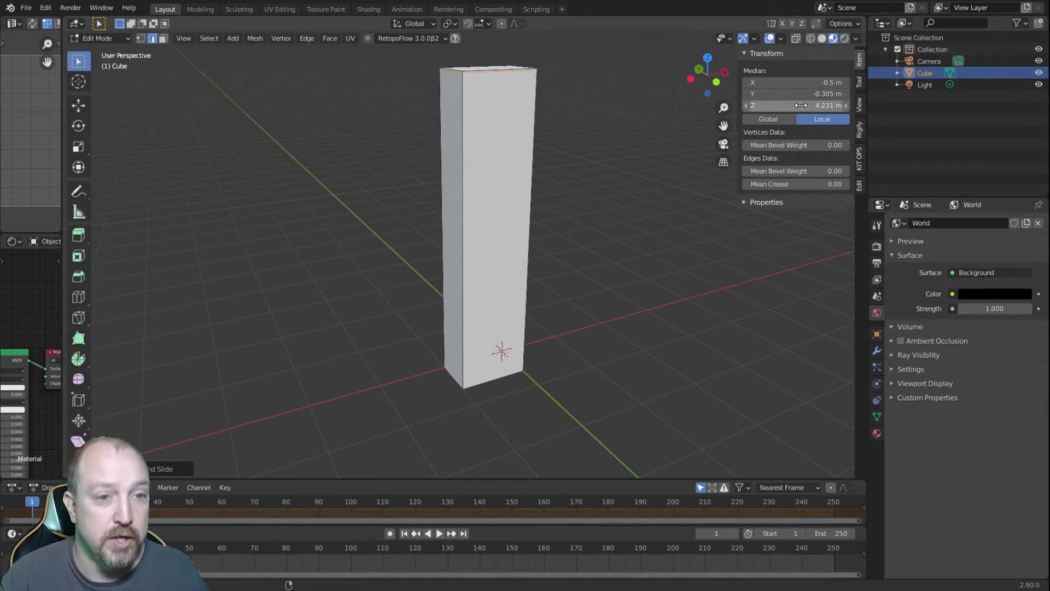
# - Add a vertical loop cut through the middle of the remaining half, leaving it centred without sliding
pyautogui.click(609, 130)
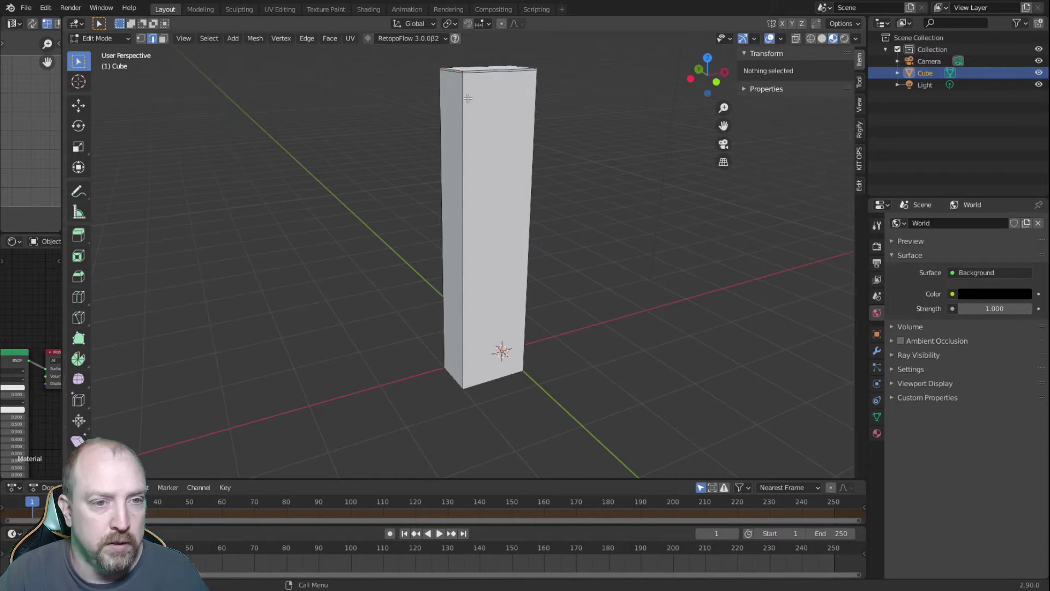
pyautogui.hotkey('ctrl', 'r')
pyautogui.click(474, 79)
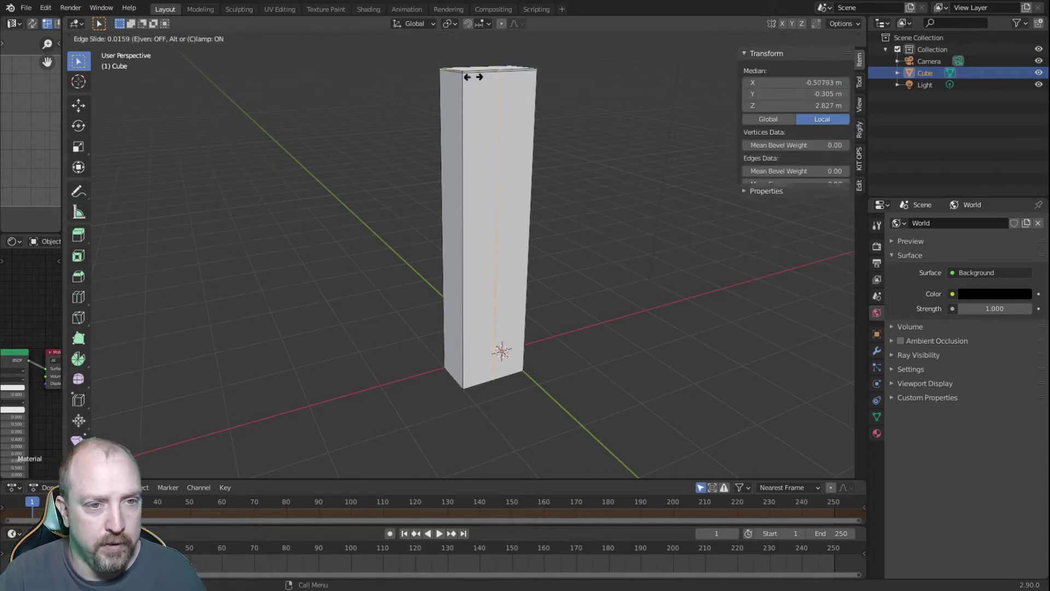
pyautogui.rightClick(446, 86)
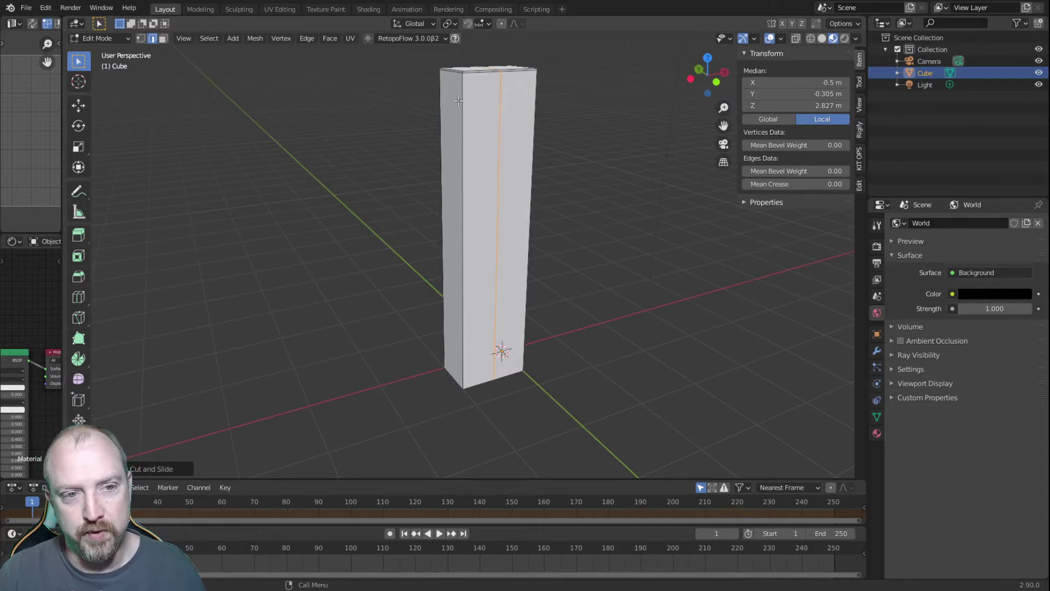
# - Set the vertical edge loop's X position to -1+.019 m, a board thickness from the outer side
pyautogui.click(785, 83)
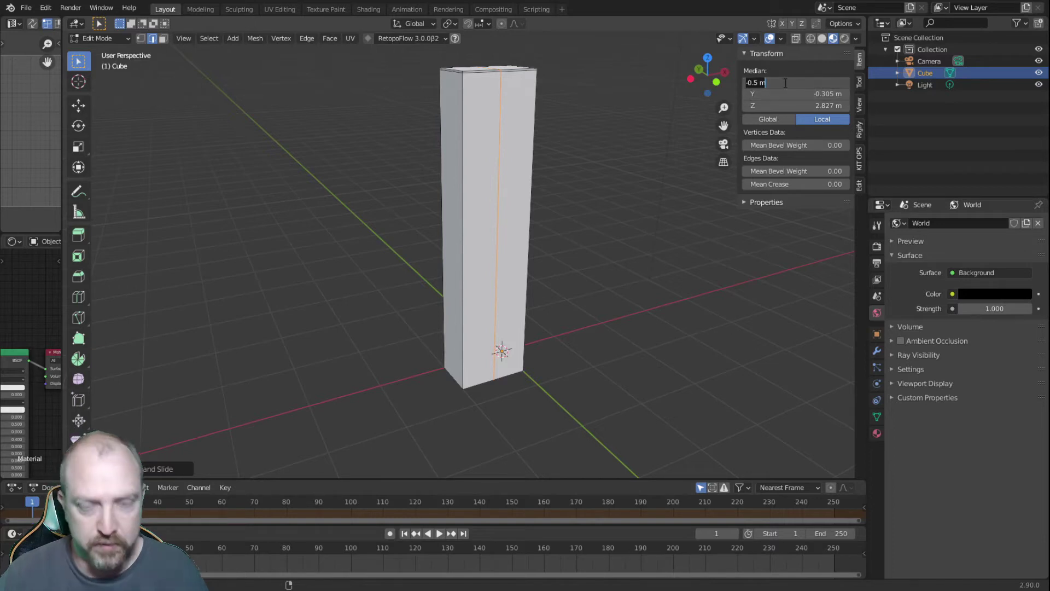
pyautogui.press('BackSpace')
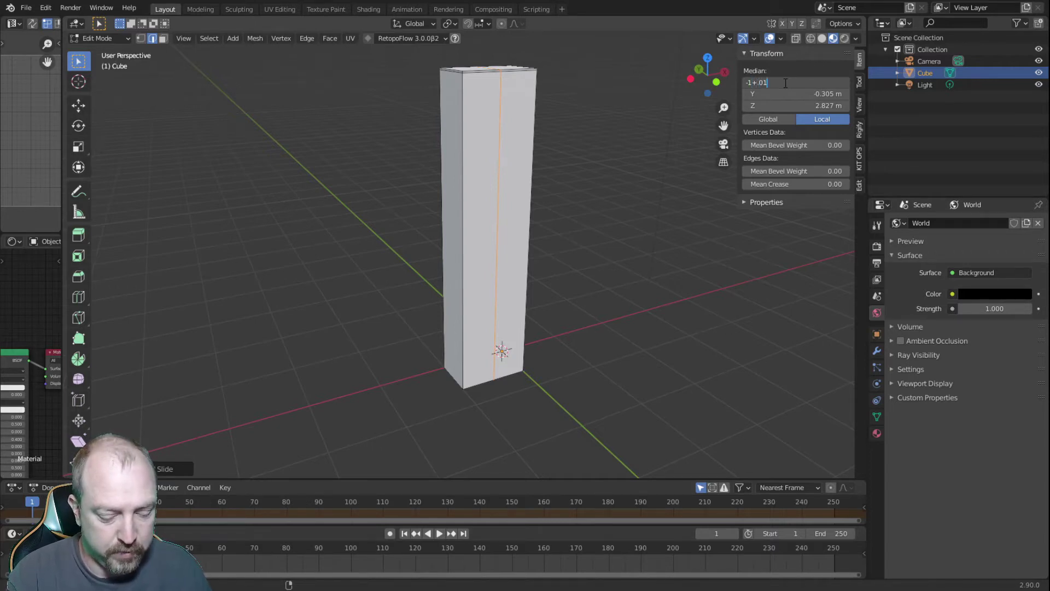
pyautogui.press('Return')
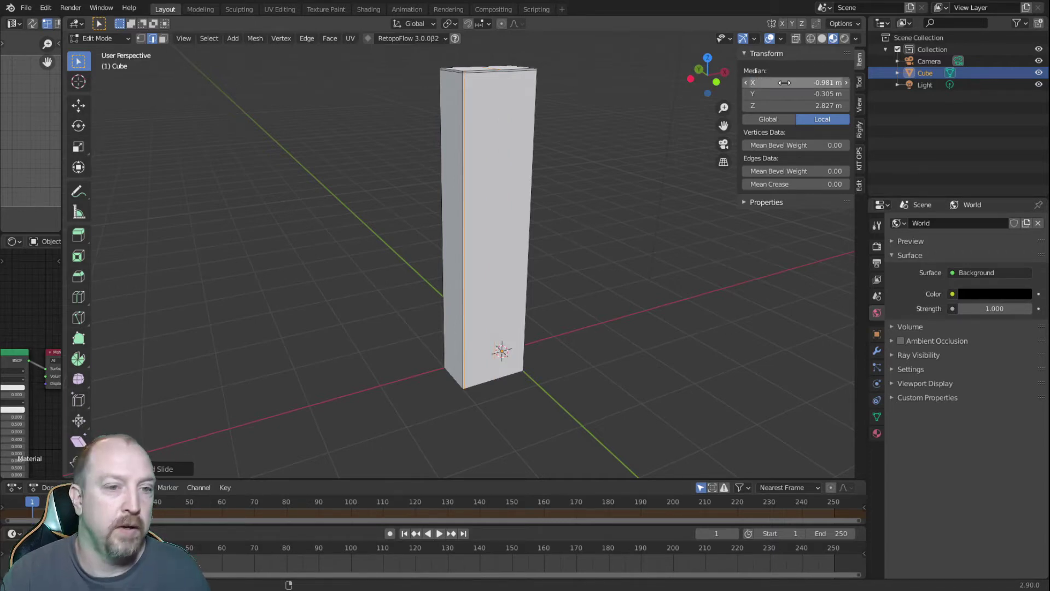
pyautogui.click(416, 143)
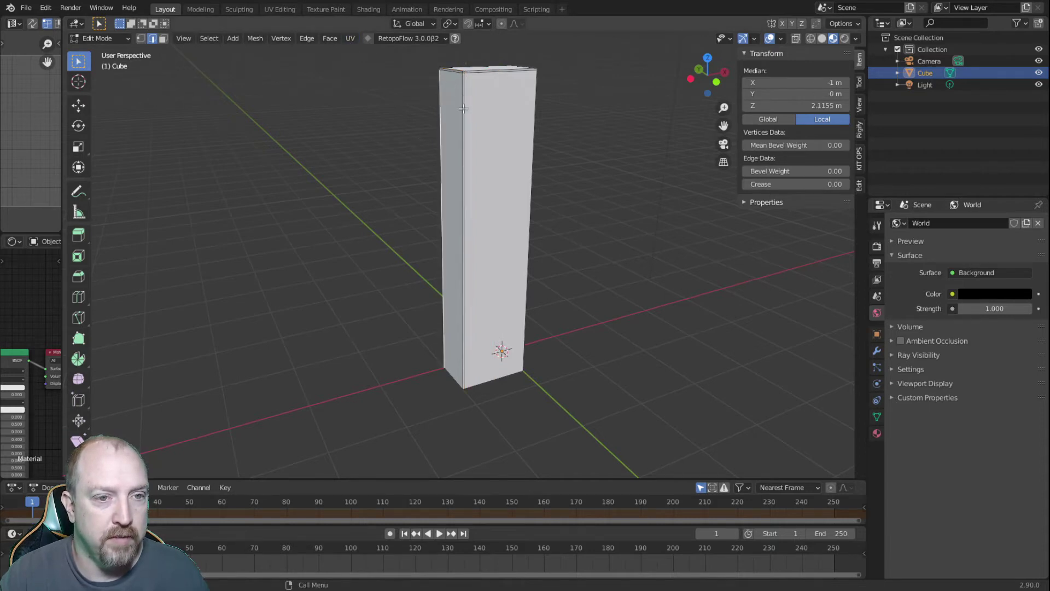
# - Dissolve the vertical loop's edge segments that cross the thin top board, then clear the selection
pyautogui.keyDown('shift'); pyautogui.moveTo(562, 225); pyautogui.dragTo(549, 310, button='middle'); pyautogui.keyUp('shift')
pyautogui.scroll(3, 615, 353)
pyautogui.scroll(2, 549, 310)
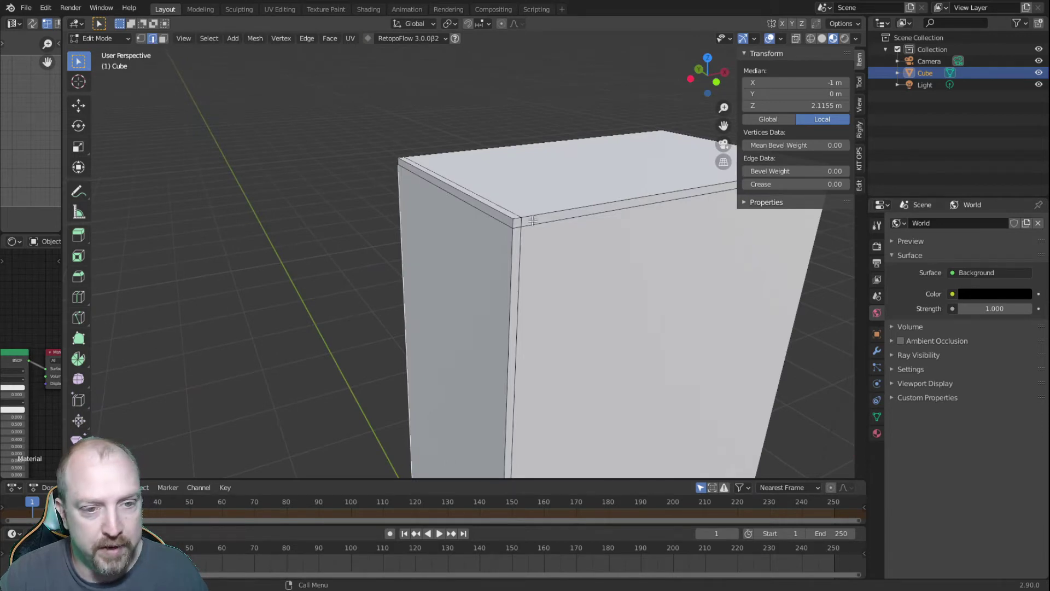
pyautogui.keyDown('shift'); pyautogui.click(511, 215); pyautogui.keyUp('shift')
pyautogui.moveTo(487, 198); pyautogui.dragTo(350, 211, button='middle')
pyautogui.keyDown('shift'); pyautogui.click(668, 220); pyautogui.keyUp('shift')
pyautogui.rightClick(347, 209)
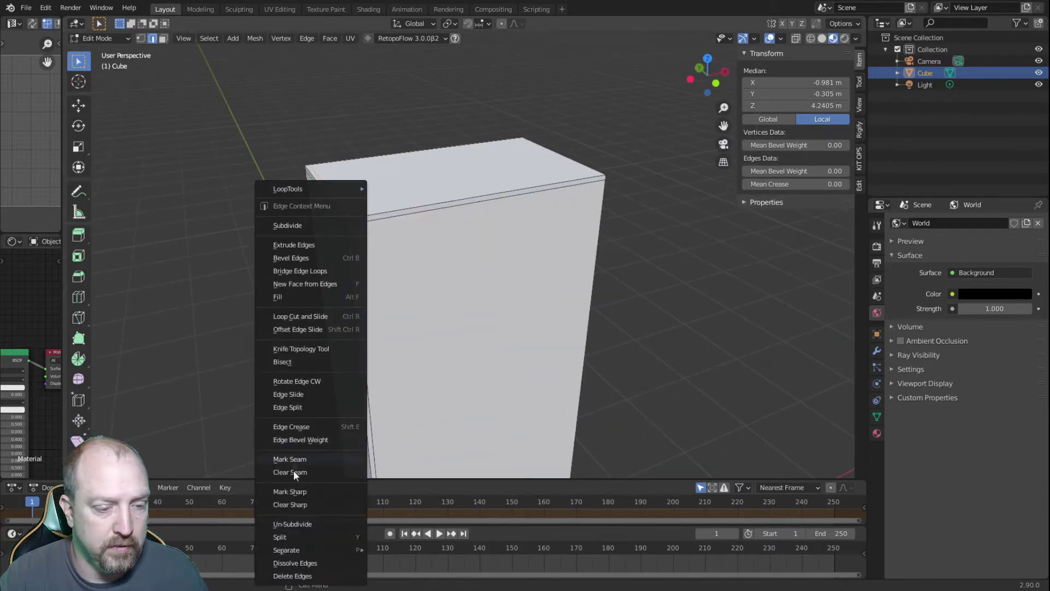
pyautogui.click(293, 562)
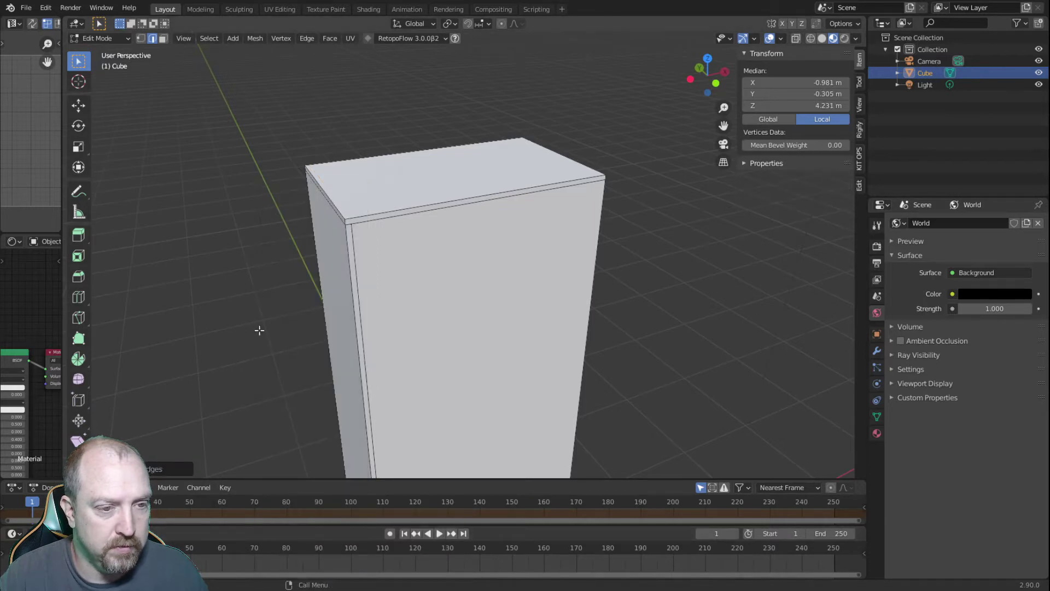
pyautogui.hotkey('alt', 'a')
# - Add a vertical loop cut through the middle of the front panel below the top board, leaving it centred without sliding
pyautogui.moveTo(415, 253)
pyautogui.mouseDown(button='middle')
pyautogui.moveTo(439, 235)
pyautogui.moveTo(417, 252)
pyautogui.mouseUp(button='middle')
pyautogui.scroll(-5, 504, 227)
pyautogui.keyDown('shift'); pyautogui.moveTo(478, 282); pyautogui.dragTo(484, 160, button='middle'); pyautogui.keyUp('shift')
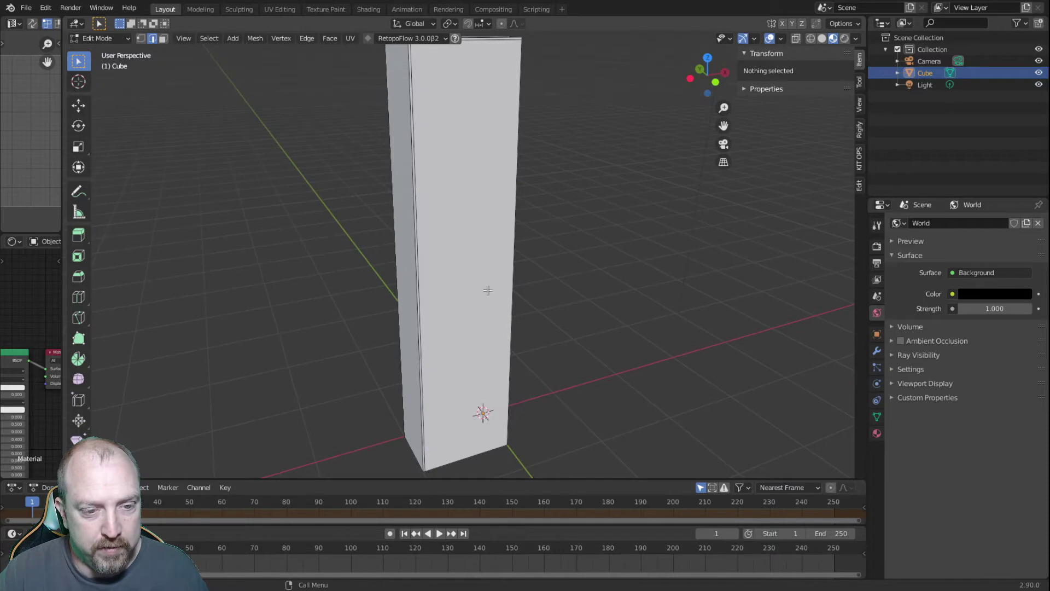
pyautogui.keyDown('shift'); pyautogui.moveTo(497, 163); pyautogui.dragTo(487, 225, button='middle'); pyautogui.keyUp('shift')
pyautogui.hotkey('ctrl', 'r')
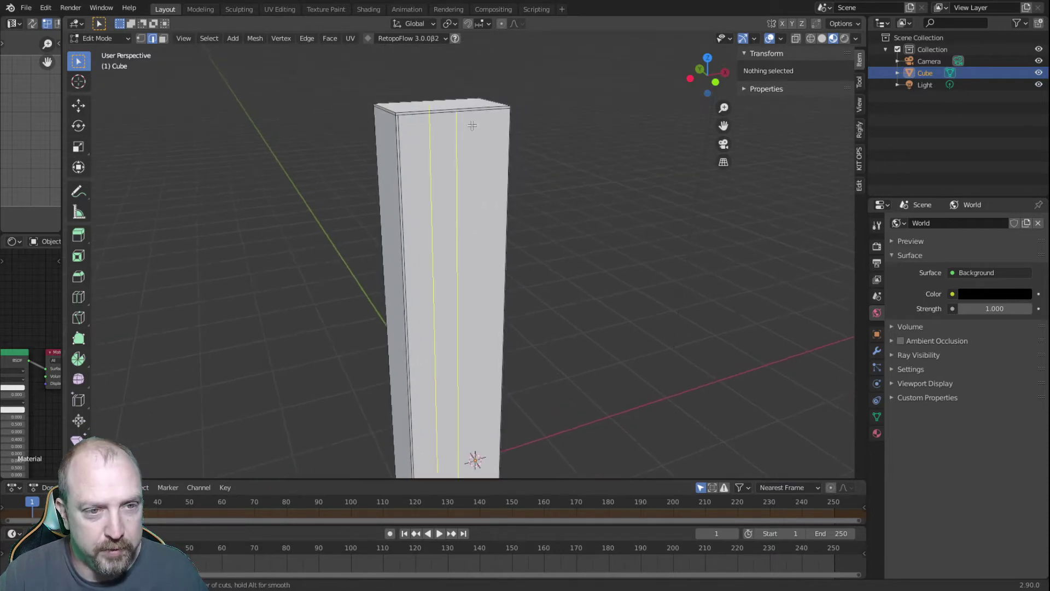
pyautogui.click(457, 137)
pyautogui.click(459, 136)
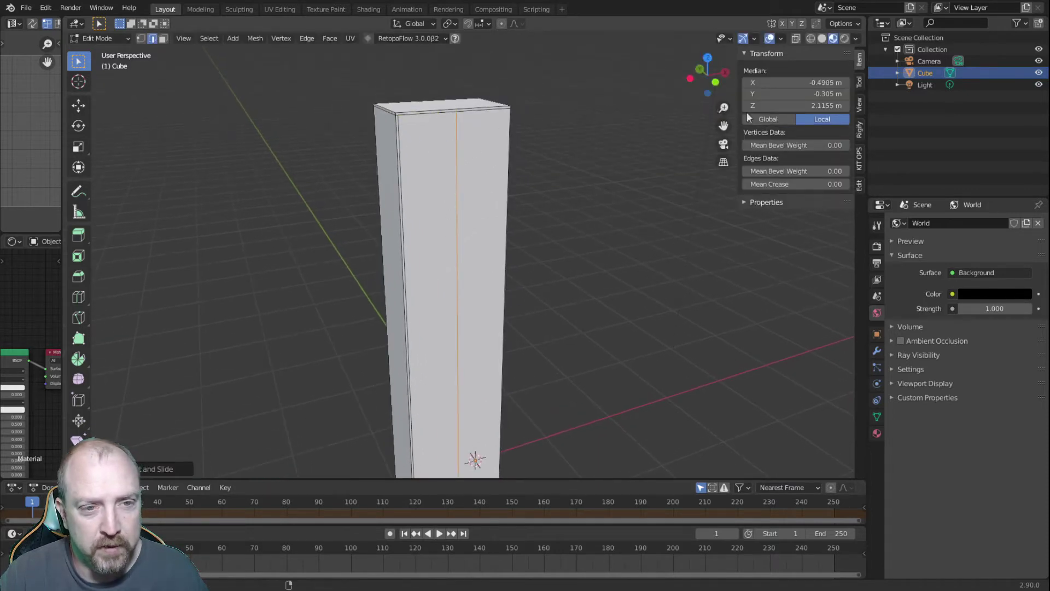
# - Set the new vertical edge loop's X position to -0.0095 m, next to the open centre side
pyautogui.click(792, 82)
pyautogui.press('BackSpace')
pyautogui.write('-0.0095')
pyautogui.press('Return')
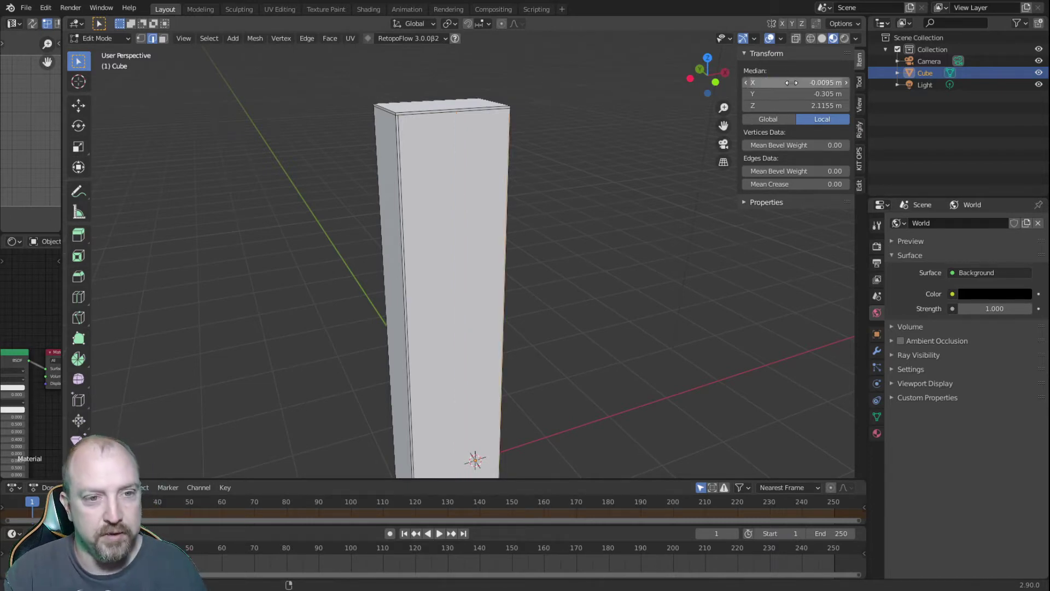
pyautogui.click(557, 223)
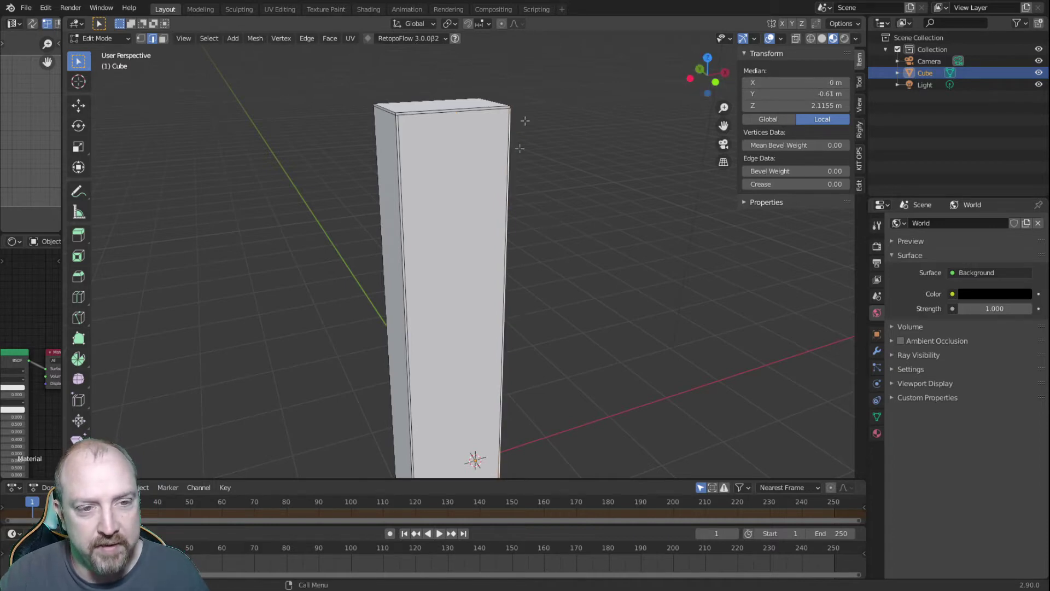
# - Add a horizontal loop cut around the body below the top board, leaving it at mid-height without sliding
pyautogui.moveTo(395, 121); pyautogui.dragTo(499, 129, button='middle')
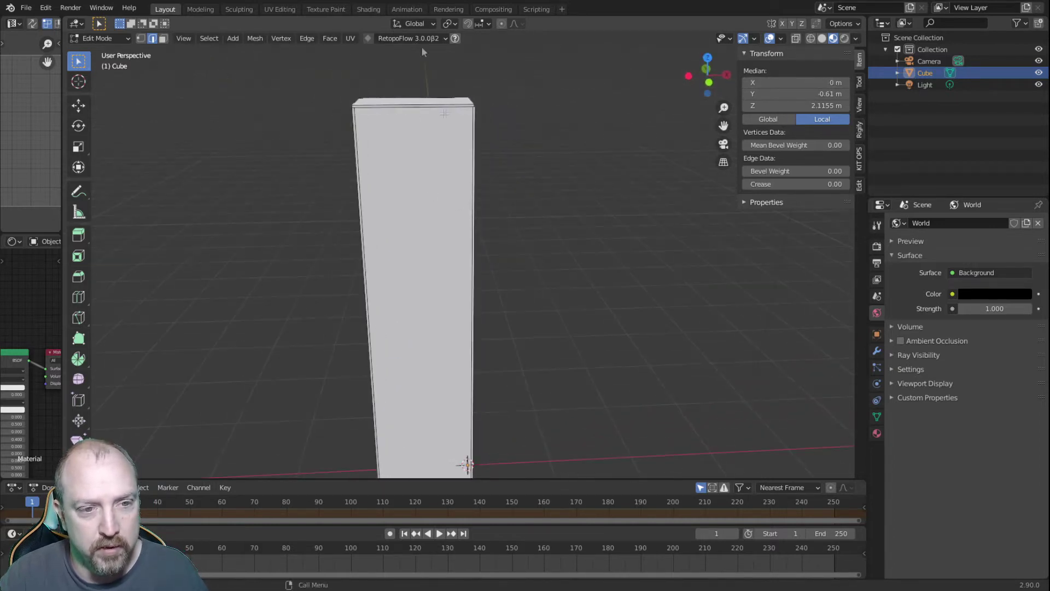
pyautogui.keyDown('shift'); pyautogui.moveTo(476, 391); pyautogui.dragTo(462, 287, button='middle'); pyautogui.keyUp('shift')
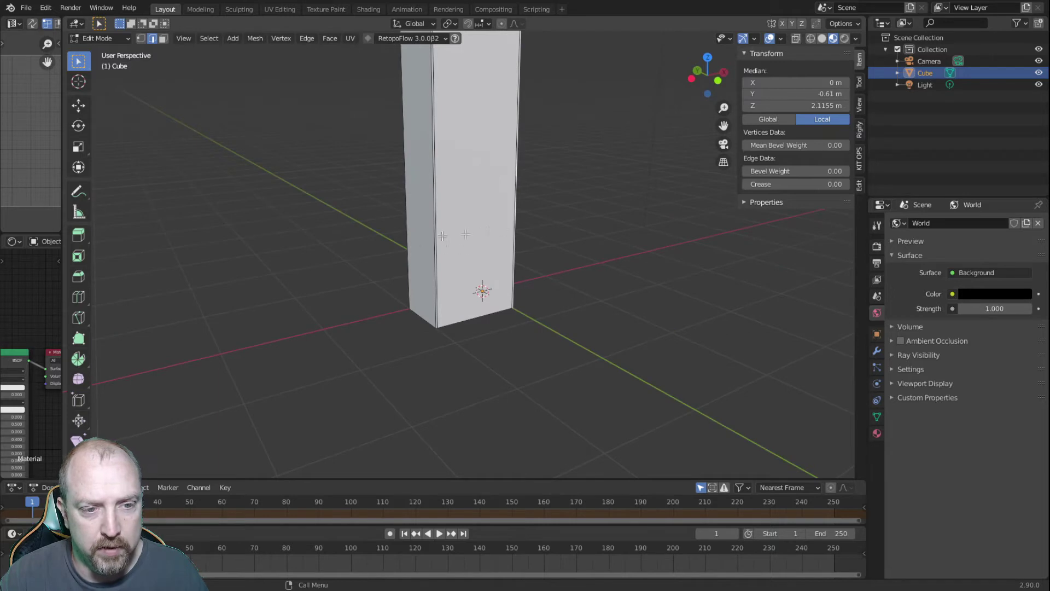
pyautogui.hotkey('ctrl', 'r')
pyautogui.click(449, 252)
pyautogui.click(456, 229)
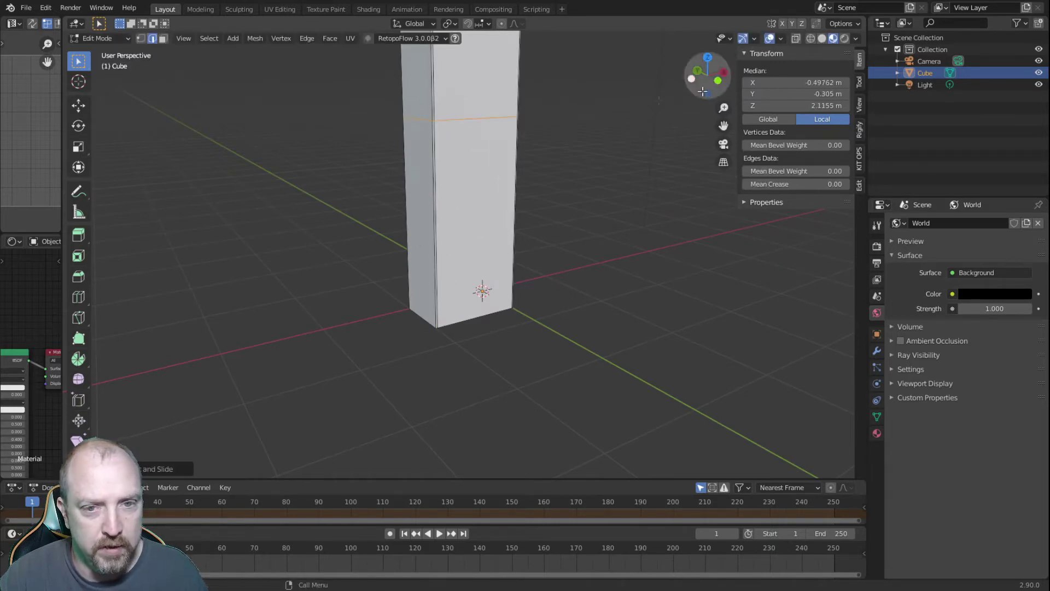
# - Set the horizontal edge loop's Z position to 20" and clear the selection
pyautogui.click(813, 107)
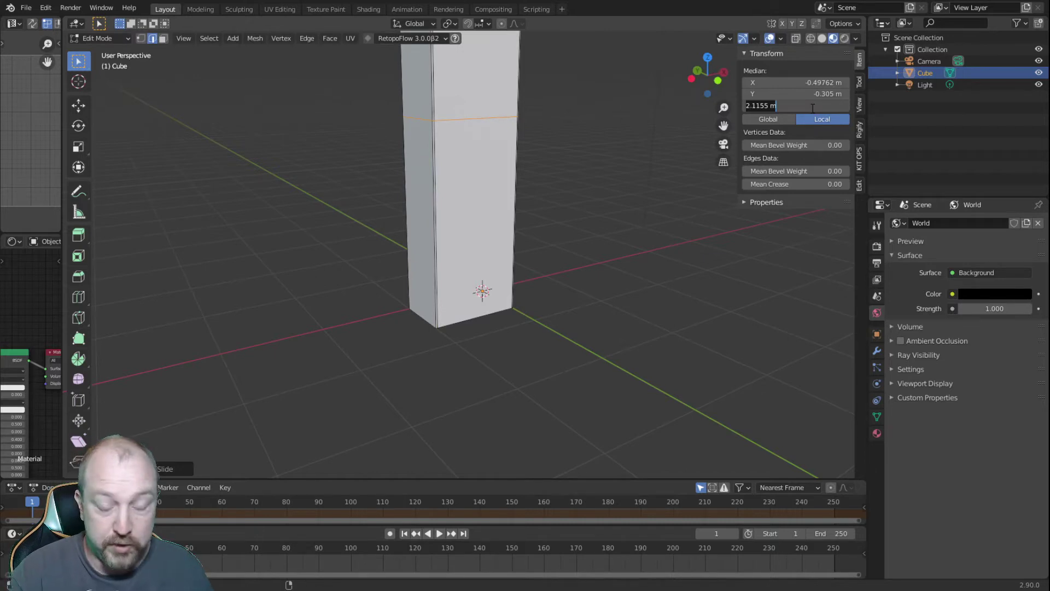
pyautogui.write('20"')
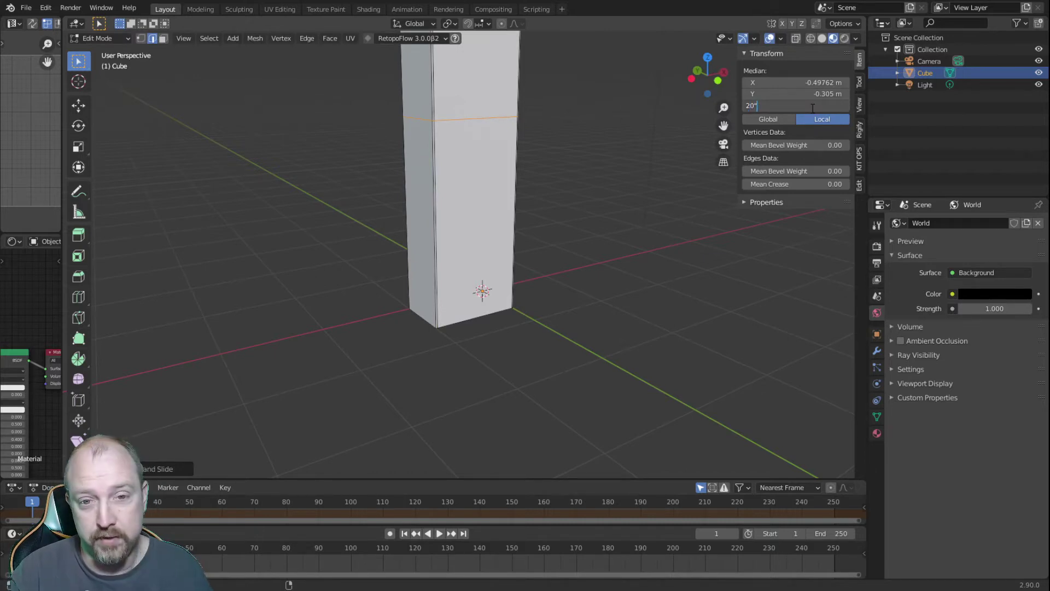
pyautogui.press('Return')
pyautogui.click(607, 328)
pyautogui.moveTo(607, 328); pyautogui.dragTo(567, 337, button='middle')
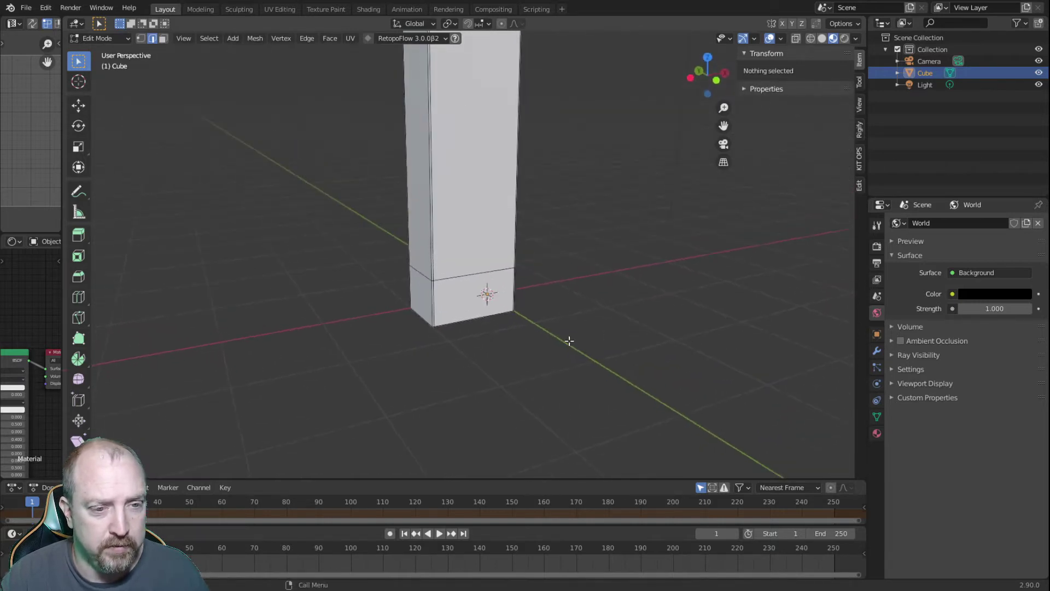
# - Extrude the large front face between the boards inward by -.58 m to hollow out the cabinet
pyautogui.moveTo(553, 219); pyautogui.dragTo(597, 297, button='middle')
pyautogui.moveTo(506, 412); pyautogui.dragTo(528, 281, button='middle')
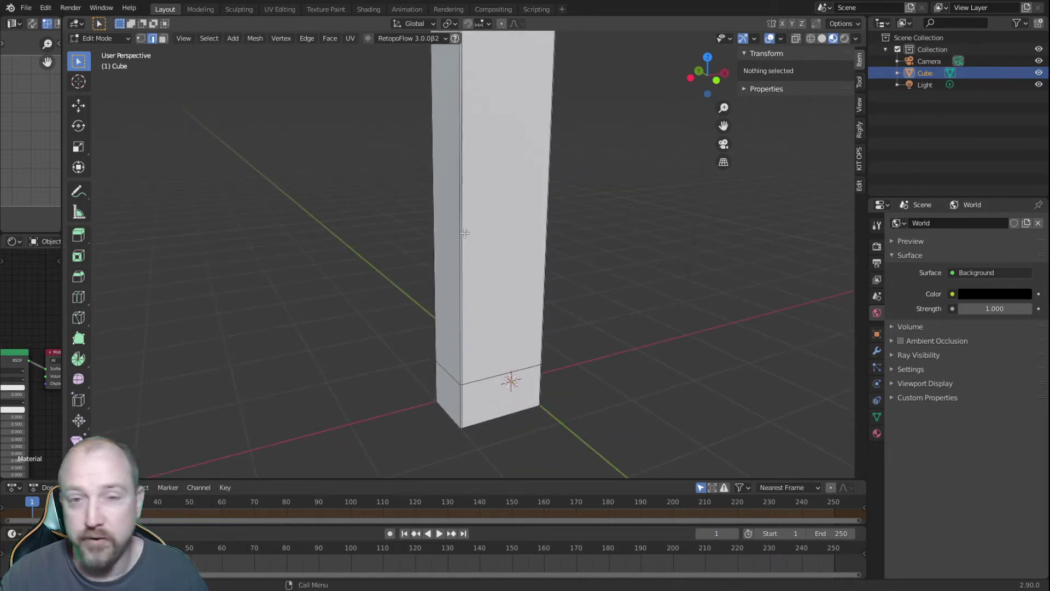
pyautogui.moveTo(480, 206); pyautogui.dragTo(490, 217, button='middle')
pyautogui.scroll(-2, 487, 208)
pyautogui.press('3')
pyautogui.click(473, 159)
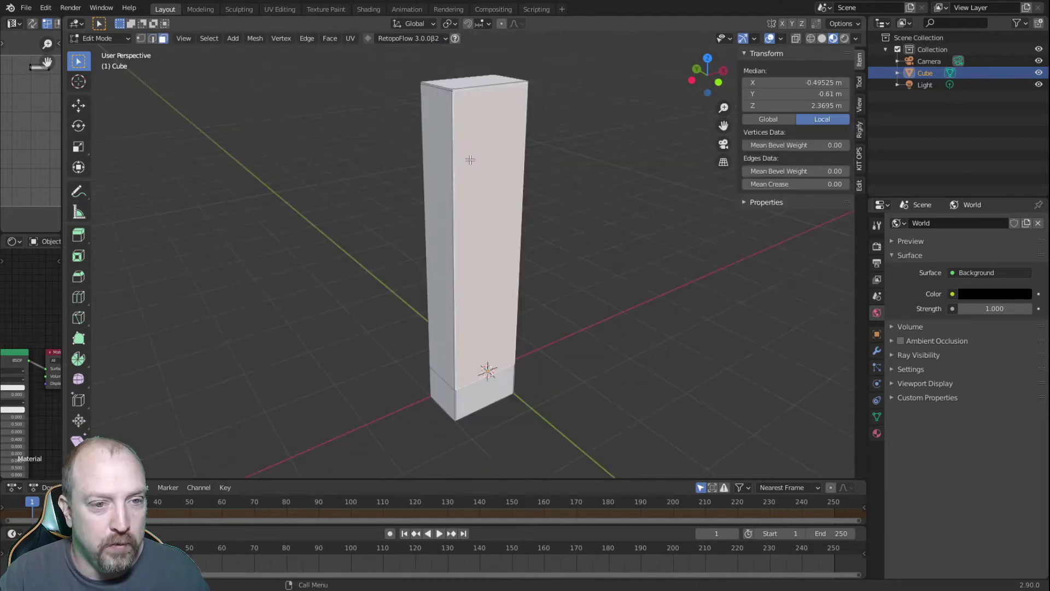
pyautogui.press('e')
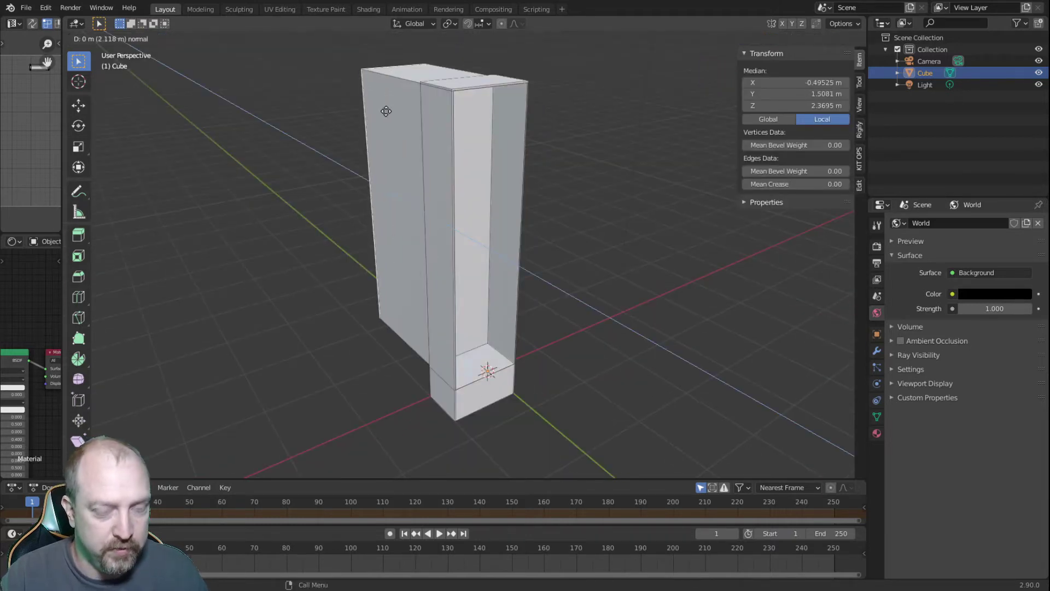
pyautogui.write('.58')
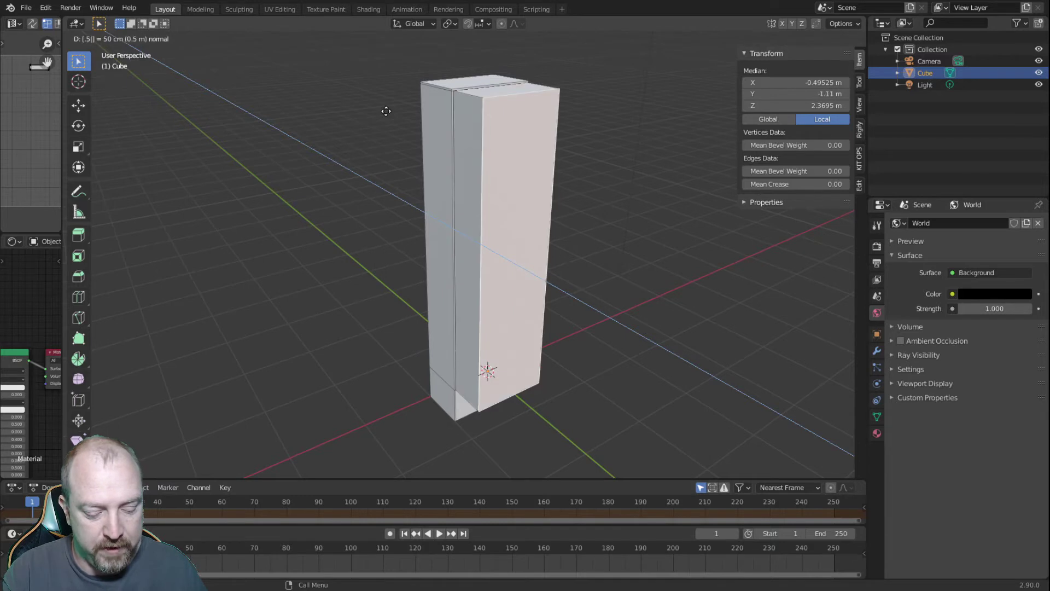
pyautogui.press('-')
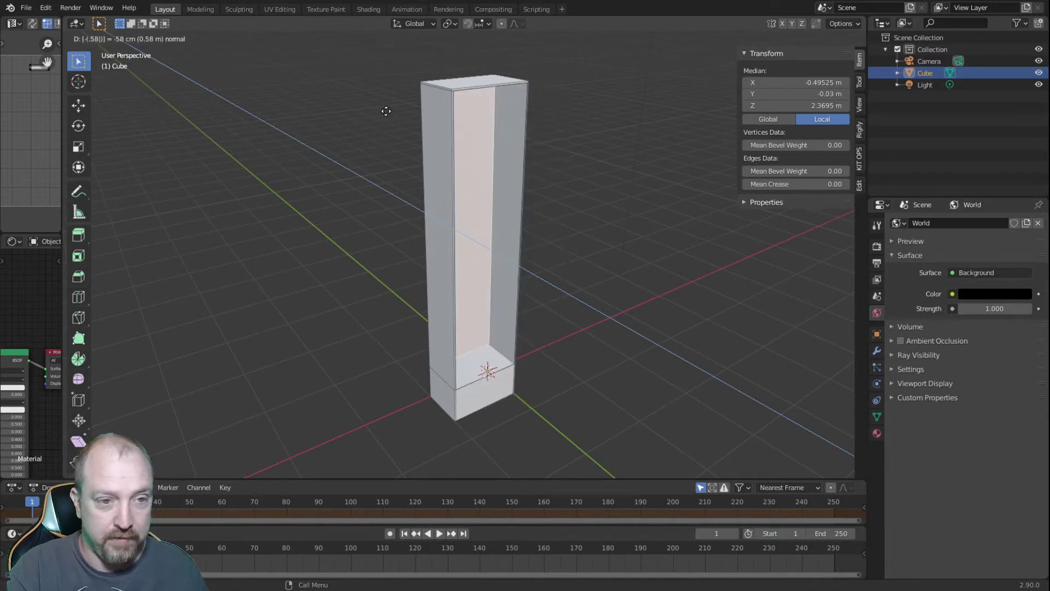
pyautogui.press('Return')
# - Return to Object Mode and apply the first WoodFlooring065_3K Poliigon material (REGULAR) to the cabinet
pyautogui.press('Tab')
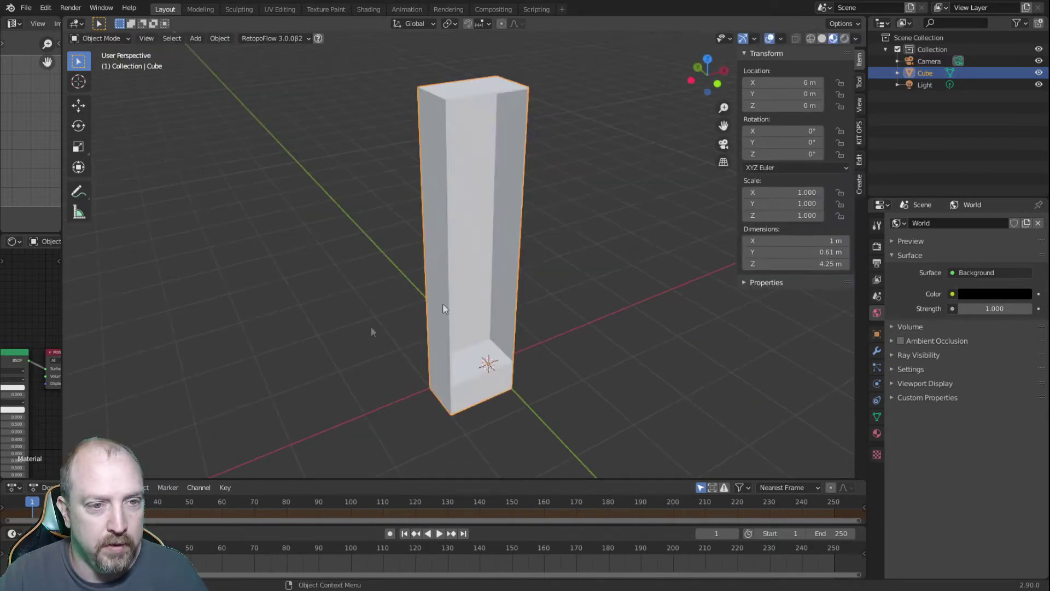
pyautogui.click(875, 433)
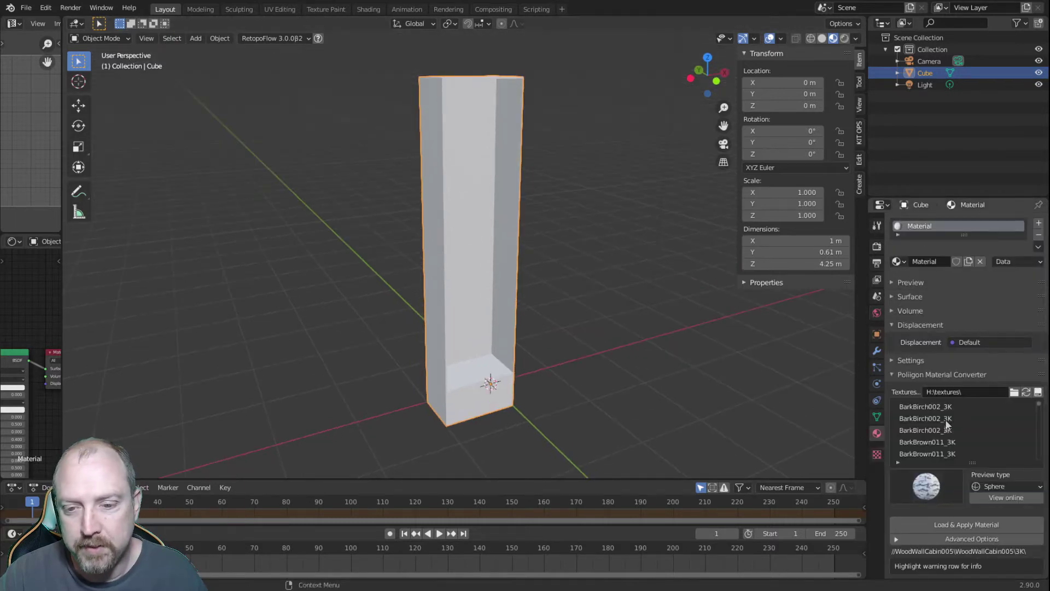
pyautogui.moveTo(1041, 420); pyautogui.dragTo(1035, 458)
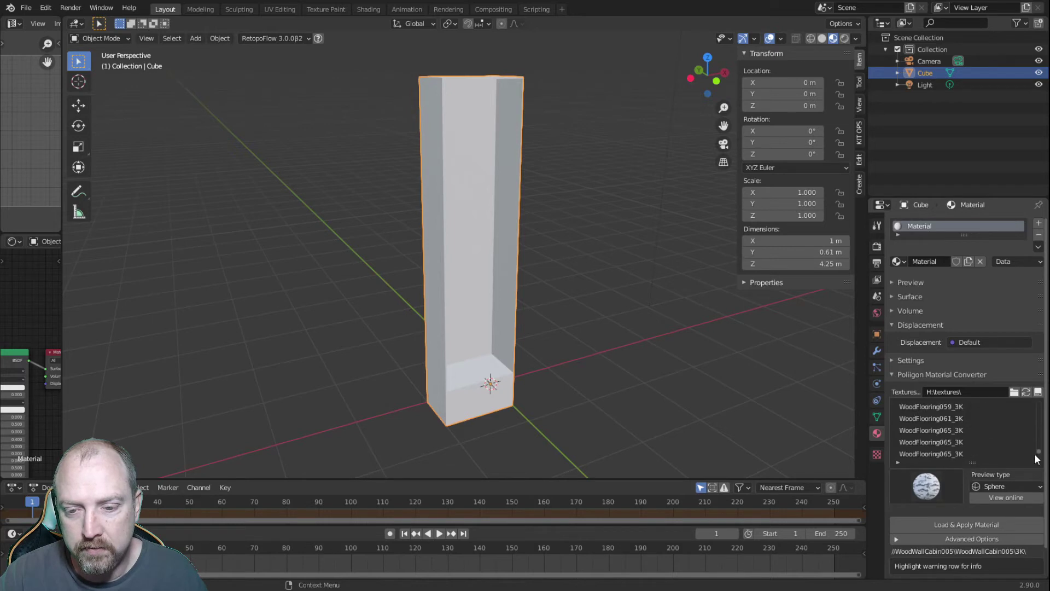
pyautogui.click(926, 430)
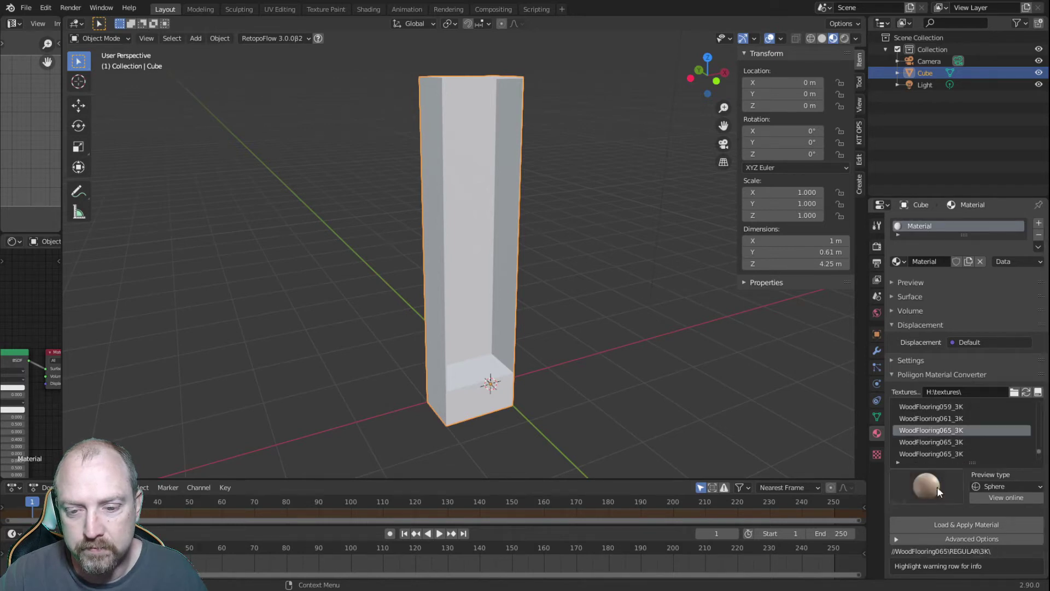
pyautogui.click(986, 527)
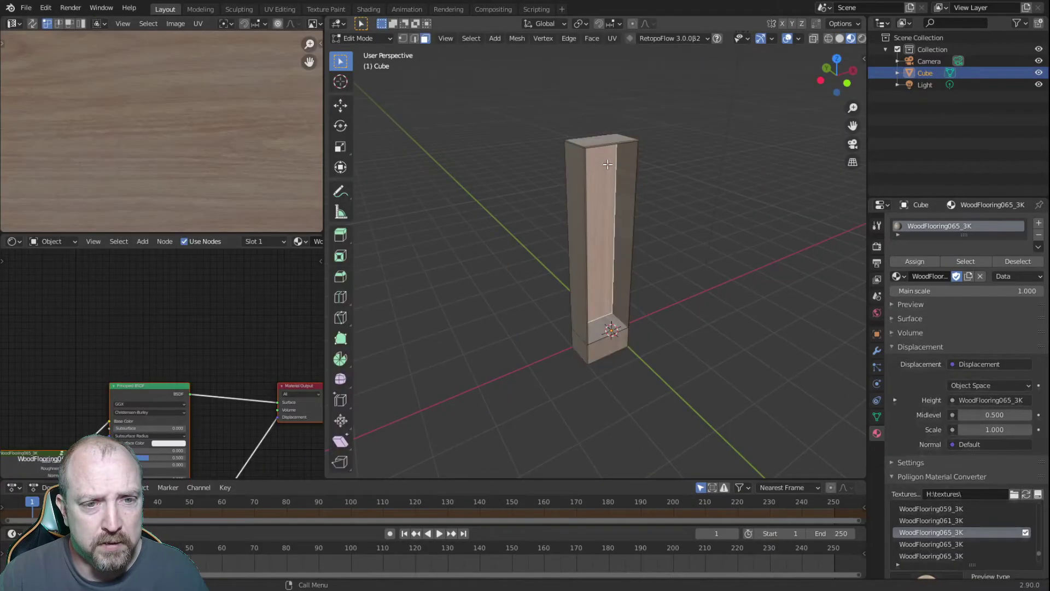
# - Select all of the cabinet's edges in edge mode and mark them as seams
pyautogui.scroll(2, 635, 188)
pyautogui.keyDown('shift'); pyautogui.moveTo(628, 189); pyautogui.dragTo(630, 274, button='middle'); pyautogui.keyUp('shift')
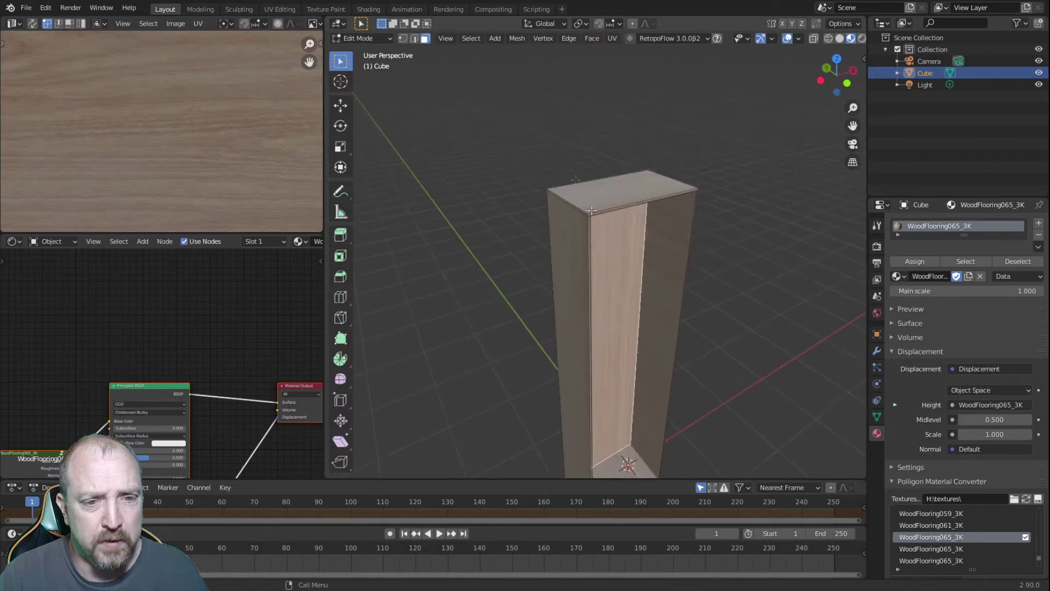
pyautogui.click(414, 39)
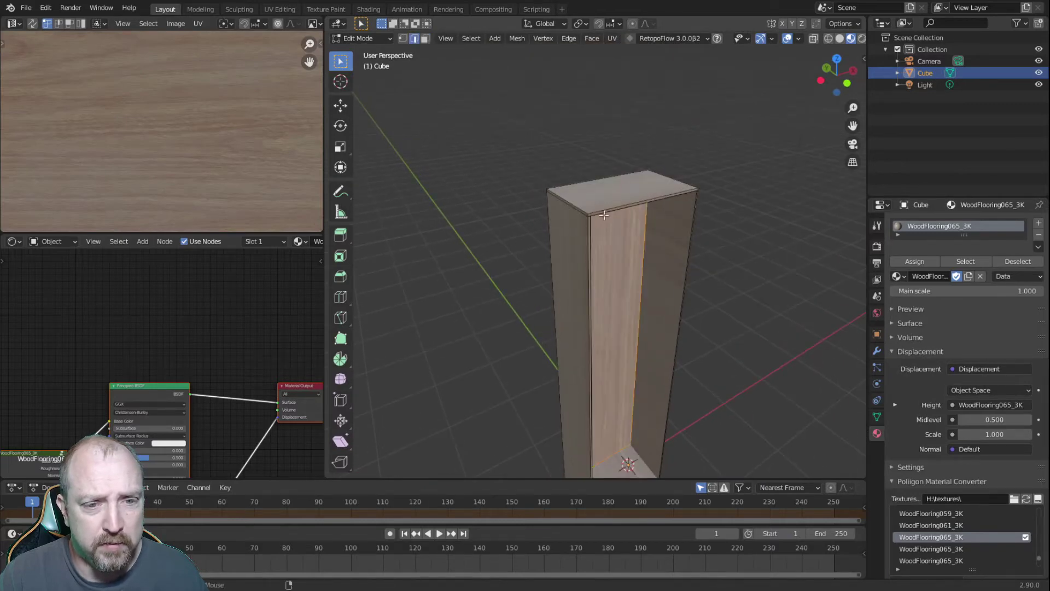
pyautogui.press('a')
pyautogui.rightClick(546, 130)
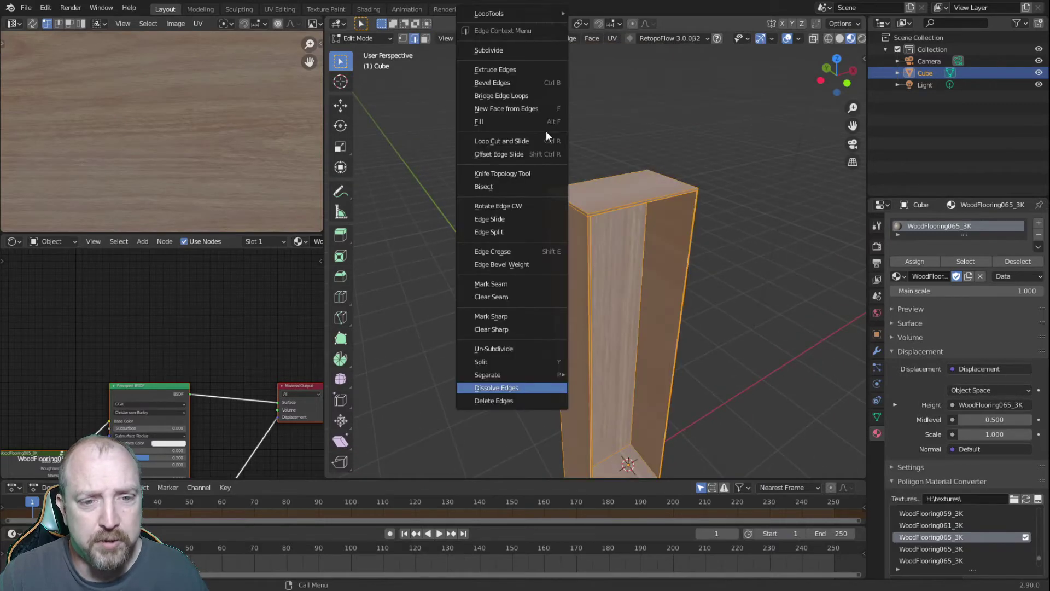
pyautogui.click(504, 284)
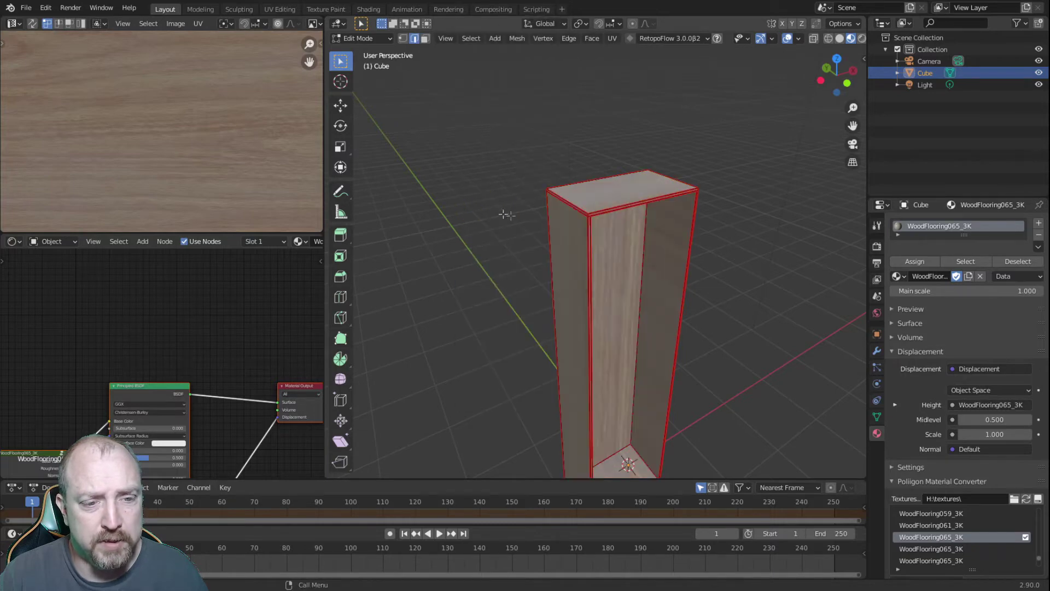
# - Dissolve the short horizontal edges that cross the cabinet's outer side and back faces at the height of the inner floor
pyautogui.scroll(5, 535, 230)
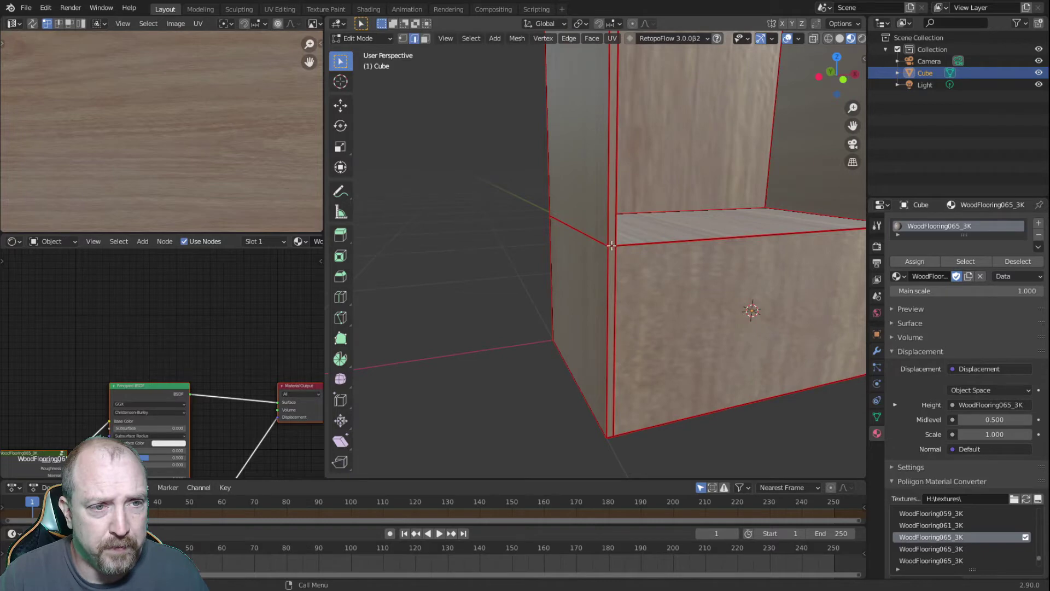
pyautogui.keyDown('shift'); pyautogui.click(588, 241); pyautogui.keyUp('shift')
pyautogui.moveTo(514, 247); pyautogui.dragTo(673, 244, button='middle')
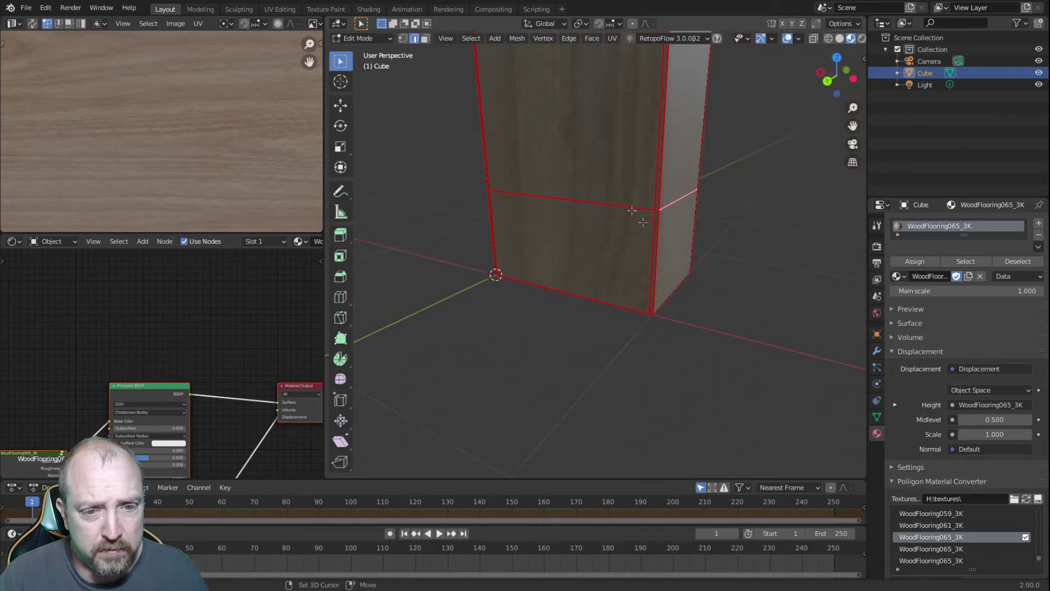
pyautogui.keyDown('shift'); pyautogui.click(649, 210); pyautogui.keyUp('shift')
pyautogui.moveTo(671, 203); pyautogui.dragTo(462, 228, button='middle')
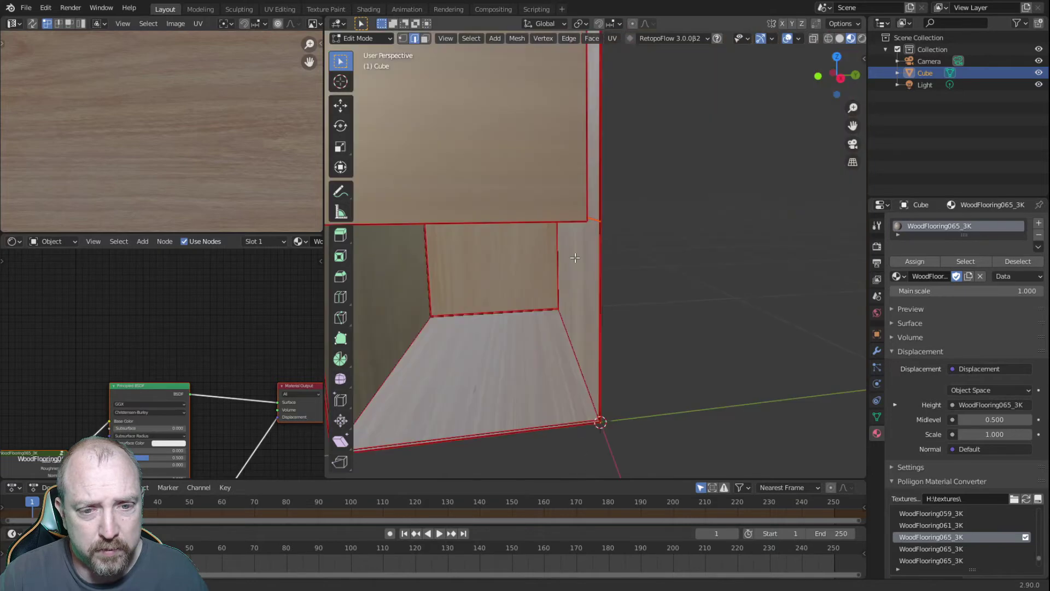
pyautogui.moveTo(574, 258); pyautogui.dragTo(733, 267, button='middle')
pyautogui.hotkey('ctrl', 'e')
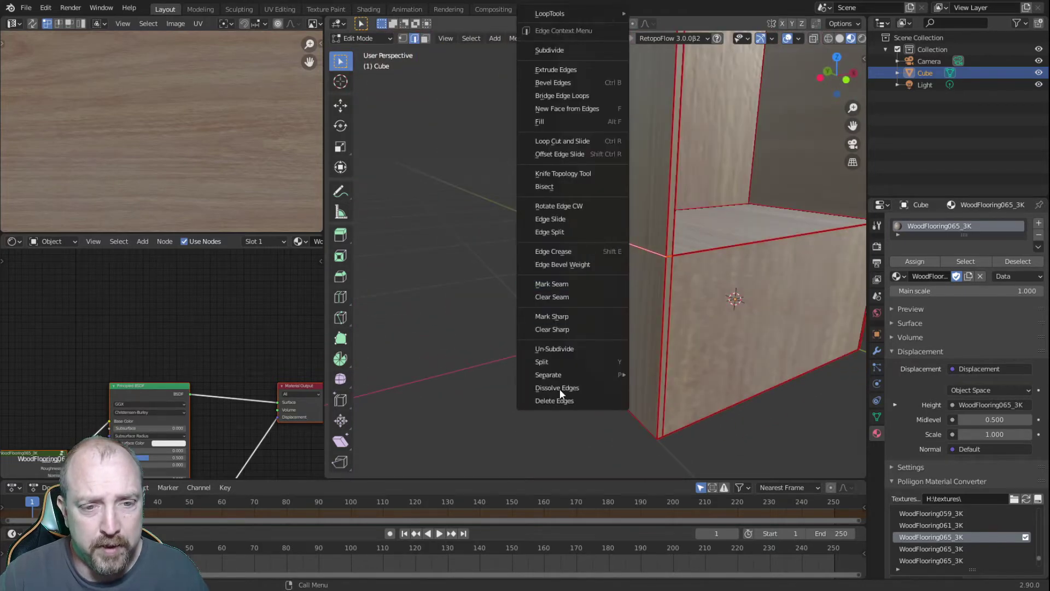
pyautogui.click(558, 388)
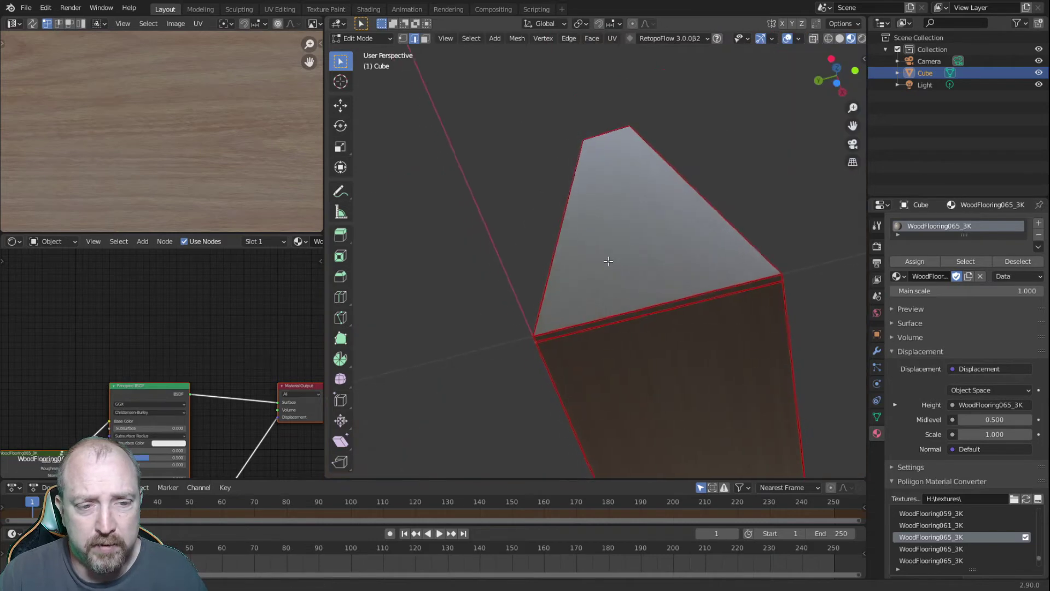
# - Dissolve the extra edge running parallel to the border of the cabinet's underside
pyautogui.moveTo(608, 261); pyautogui.dragTo(629, 259, button='middle')
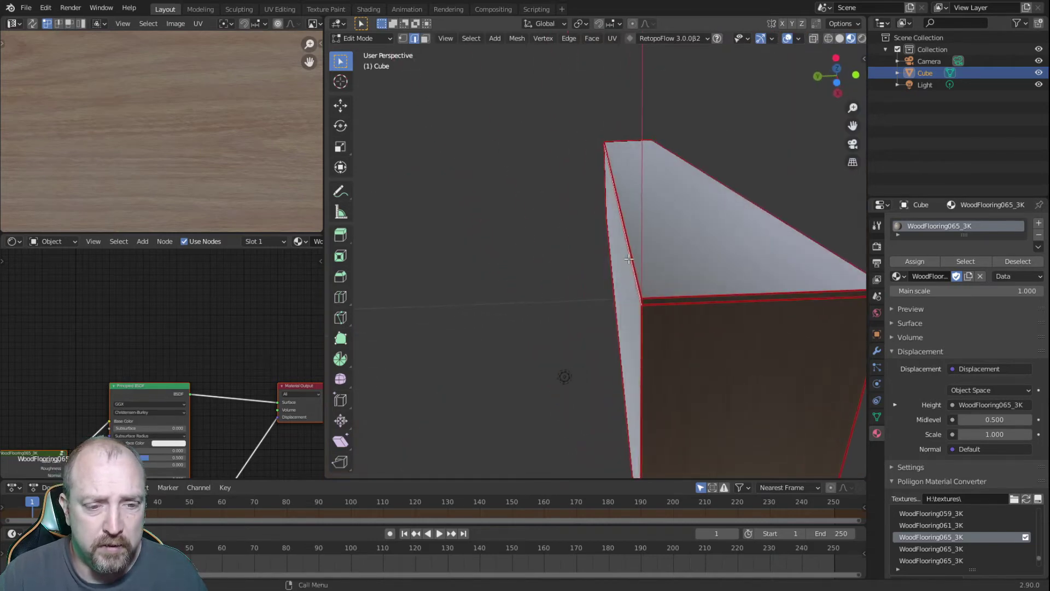
pyautogui.click(659, 305)
pyautogui.moveTo(668, 317)
pyautogui.mouseDown(button='middle')
pyautogui.moveTo(672, 300)
pyautogui.moveTo(662, 318)
pyautogui.mouseUp(button='middle')
pyautogui.rightClick(463, 350)
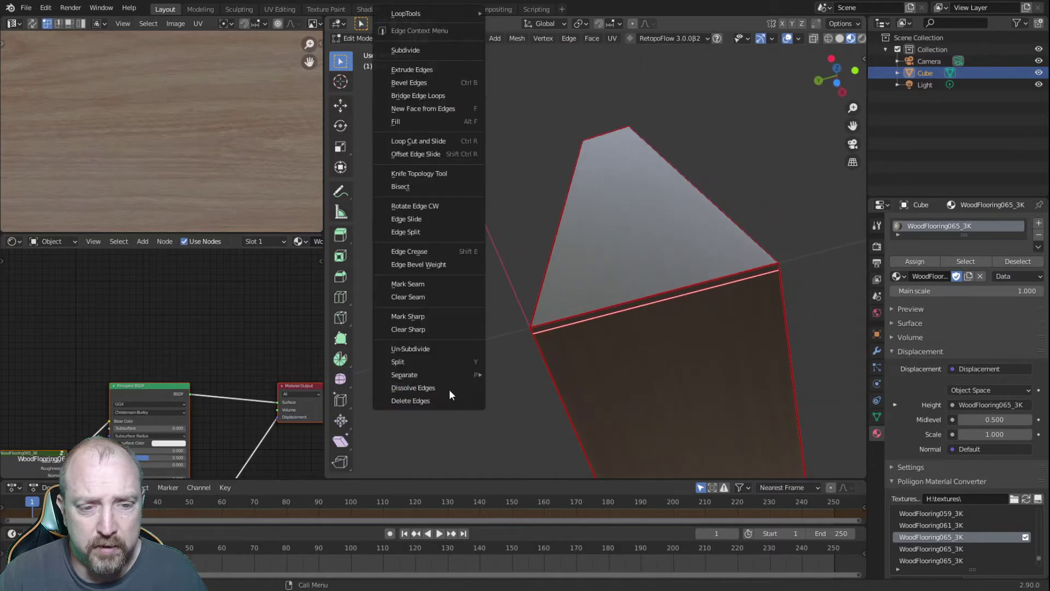
pyautogui.click(449, 388)
pyautogui.moveTo(623, 307); pyautogui.dragTo(523, 301, button='middle')
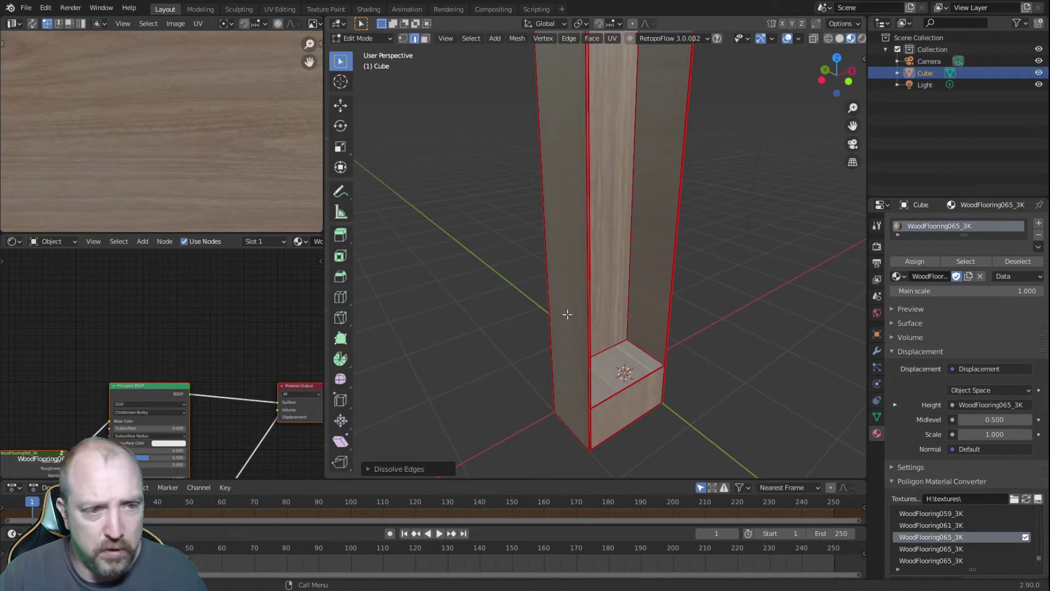
# - Duplicate the cabinet's inner floor face in face mode and move the copy up by .58 m along Z to start a shelf
pyautogui.moveTo(630, 329); pyautogui.dragTo(597, 339, button='middle')
pyautogui.click(425, 39)
pyautogui.click(606, 390)
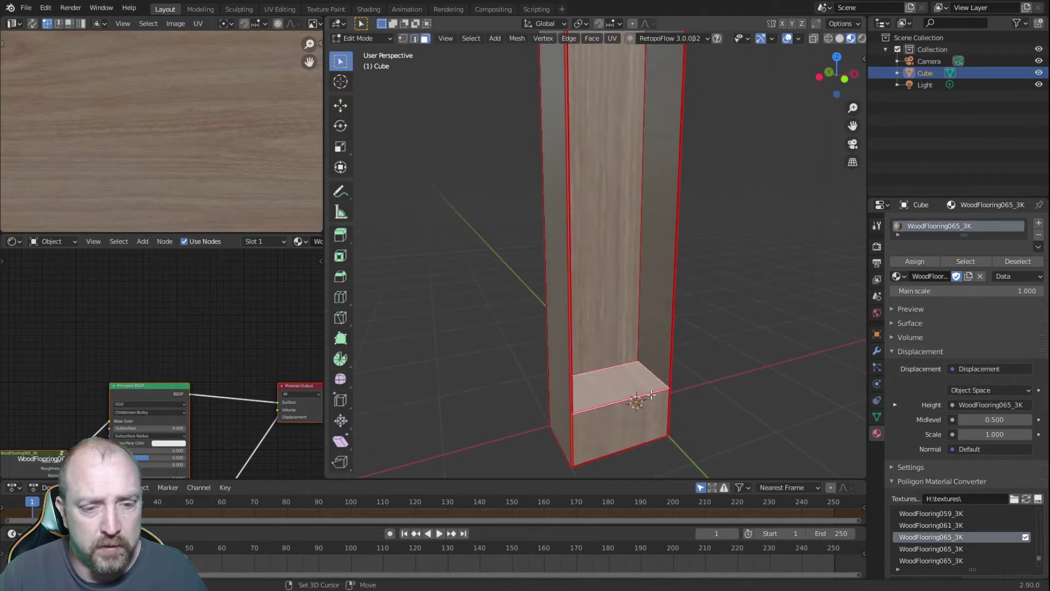
pyautogui.hotkey('shift', 'd')
pyautogui.rightClick(696, 224)
pyautogui.press('g')
pyautogui.rightClick(695, 234)
pyautogui.press('g')
pyautogui.press('z')
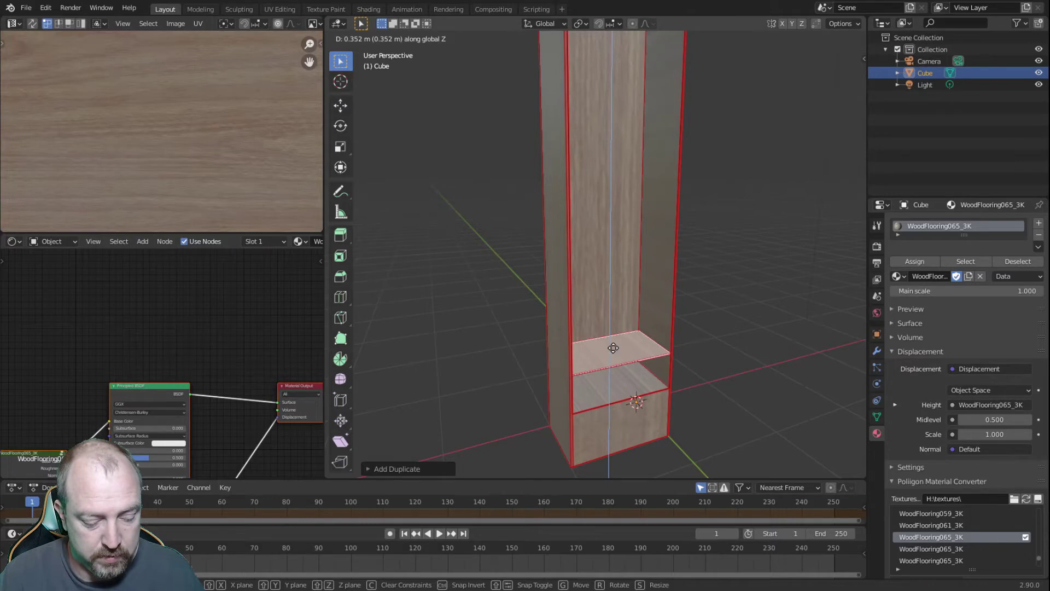
pyautogui.write('.58')
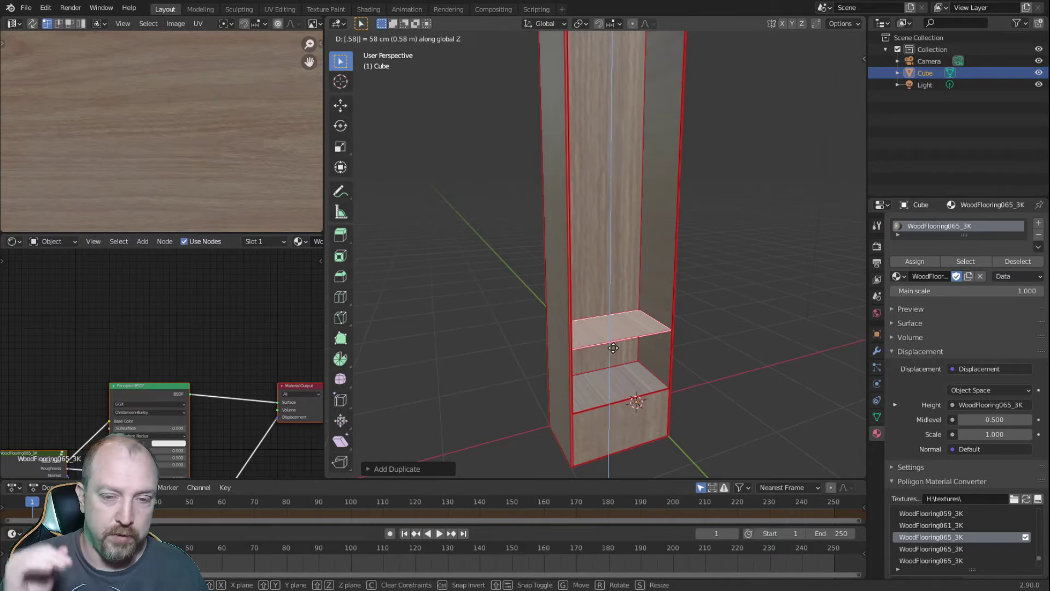
pyautogui.press('Return')
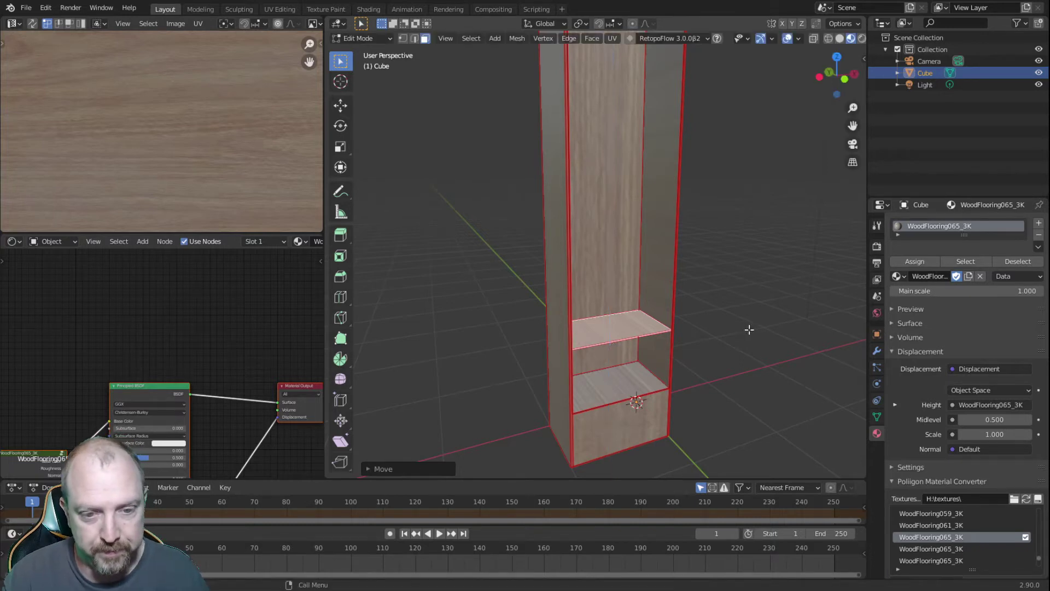
# - Extrude the new shelf face by .019 m along its normal to give it thickness, and clear the selection
pyautogui.press('g')
pyautogui.press('z')
pyautogui.press('z')
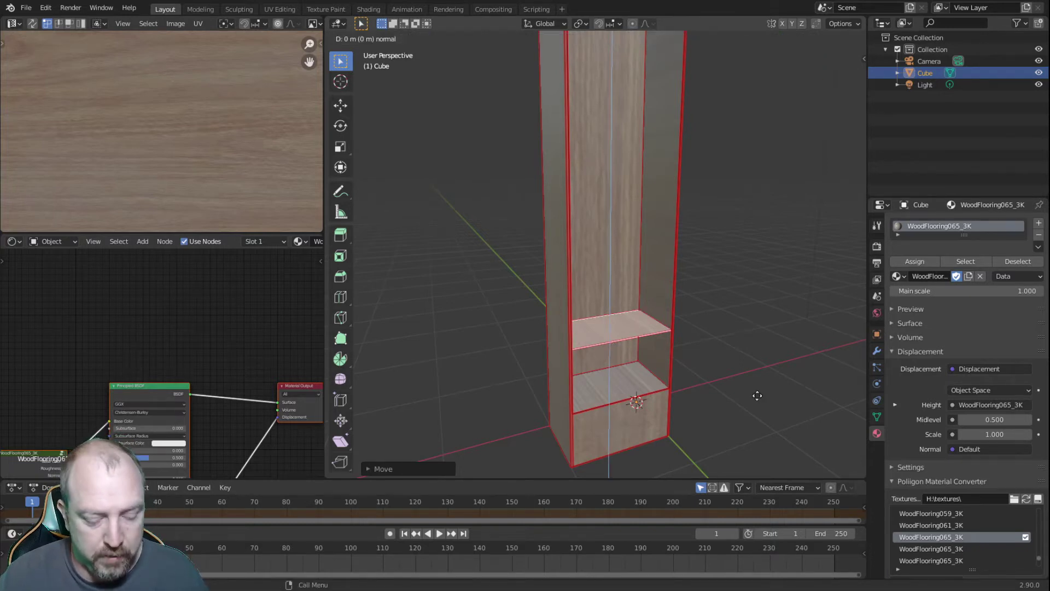
pyautogui.write('.019')
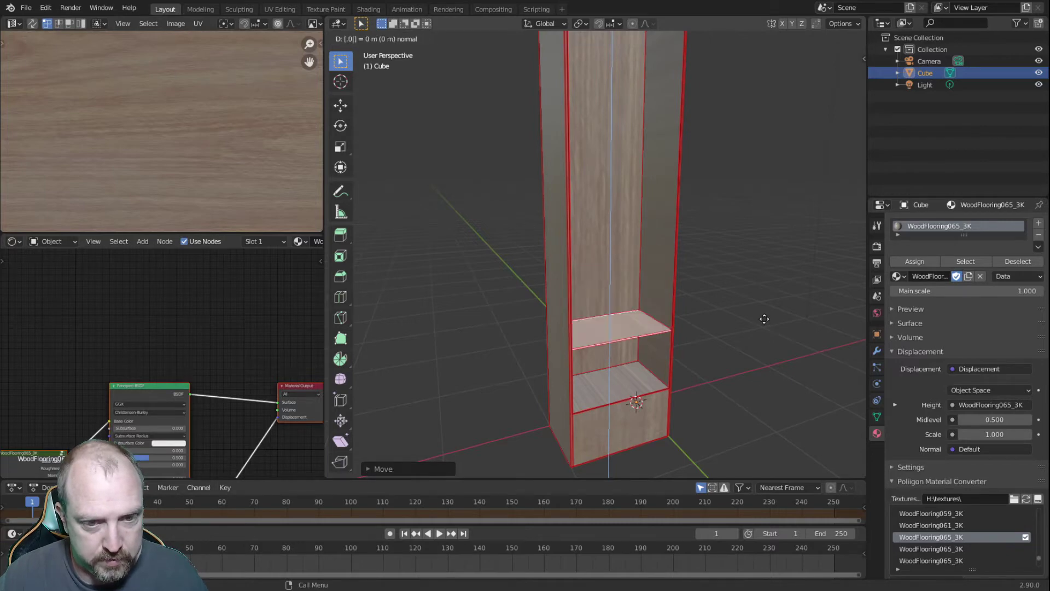
pyautogui.press('Return')
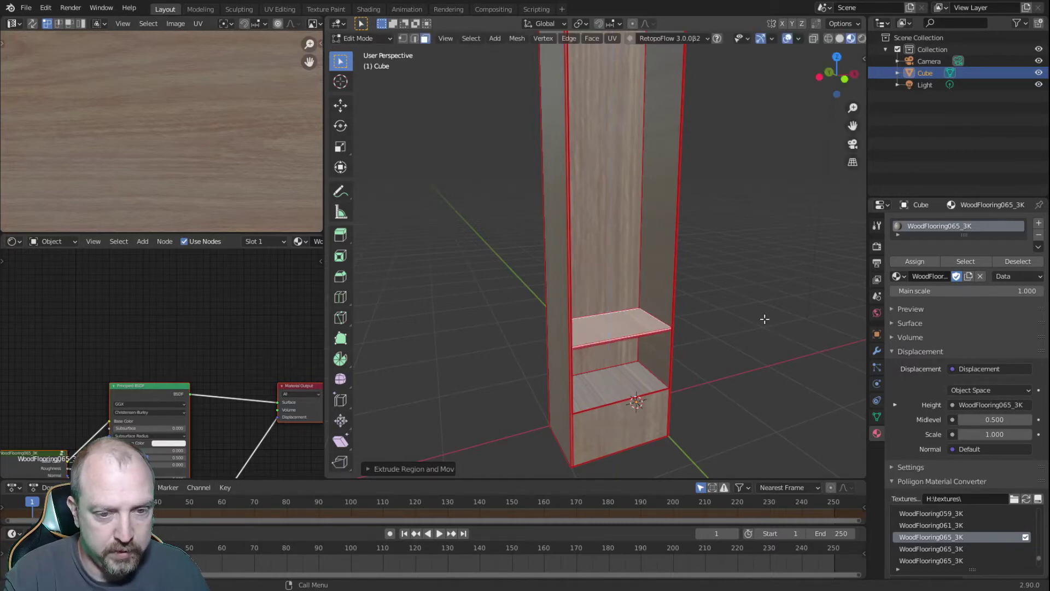
pyautogui.hotkey('alt', 'a')
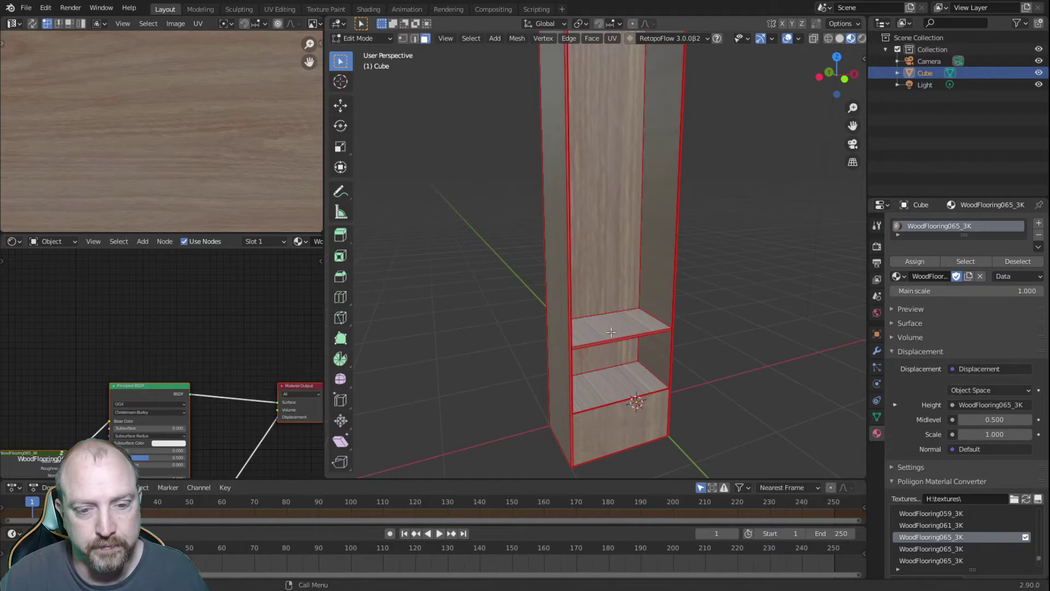
# - Select all of the cabinet's faces and map their UVs with Cube Projection
pyautogui.press('a')
pyautogui.scroll(-4, 710, 358)
pyautogui.click(613, 41)
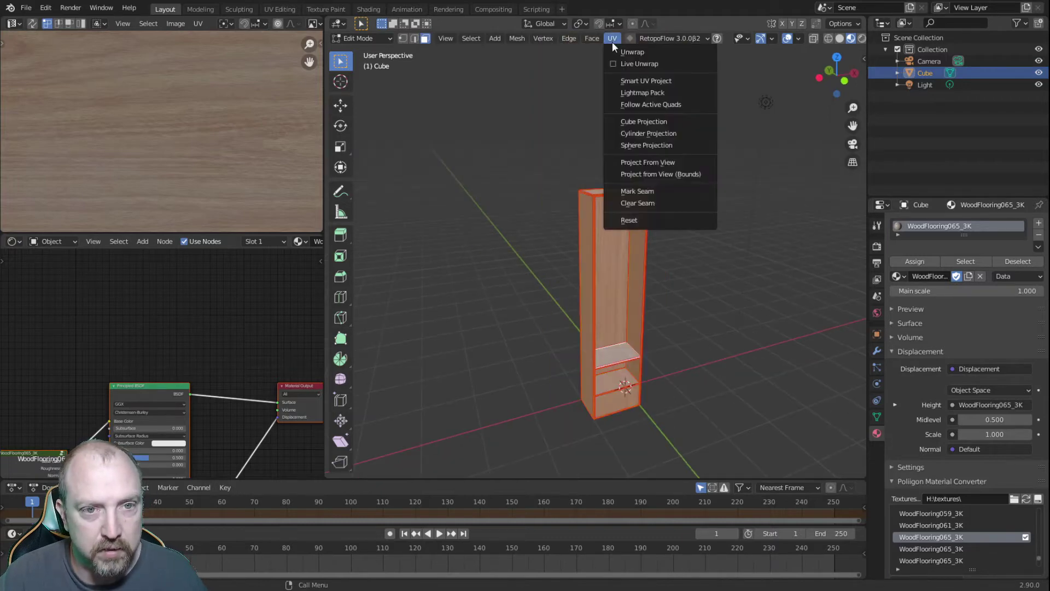
pyautogui.click(636, 122)
pyautogui.scroll(-4, 212, 178)
pyautogui.scroll(-4, 209, 180)
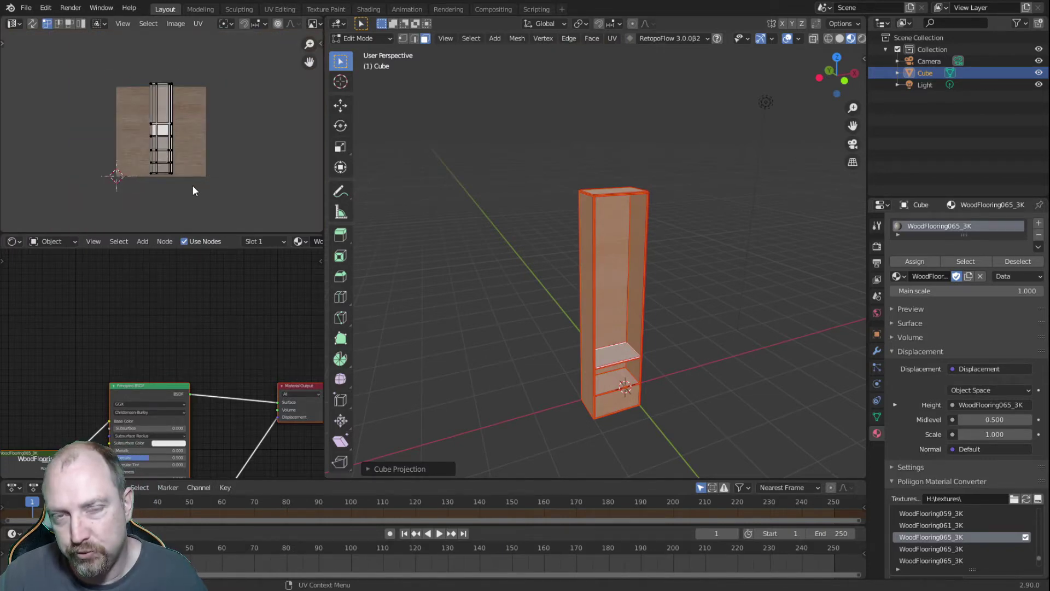
# - Try a seam-based Unwrap of the whole cabinet, and return to Cube Projection
pyautogui.click(612, 38)
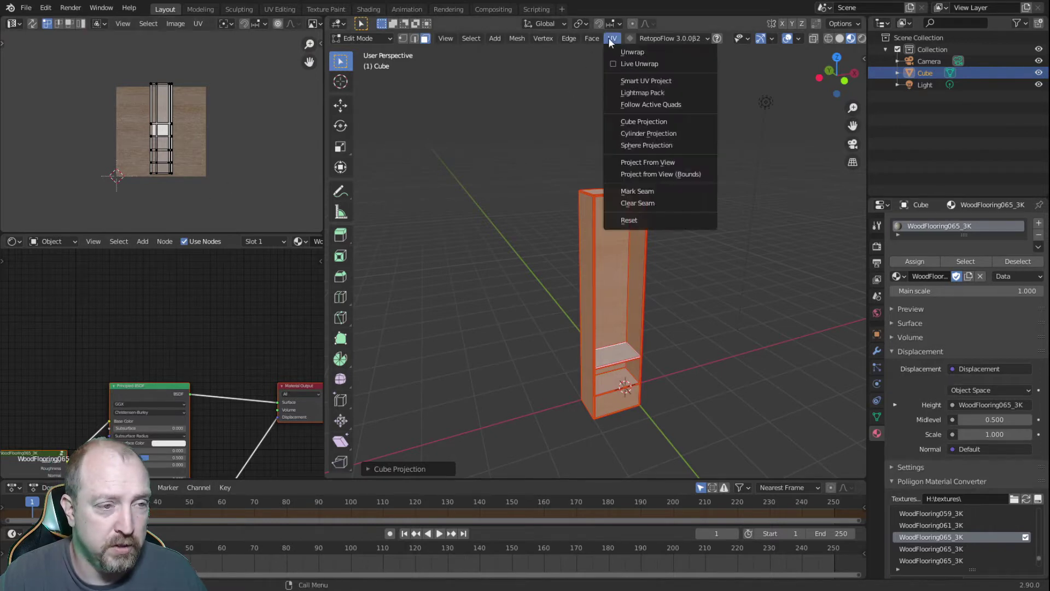
pyautogui.click(617, 52)
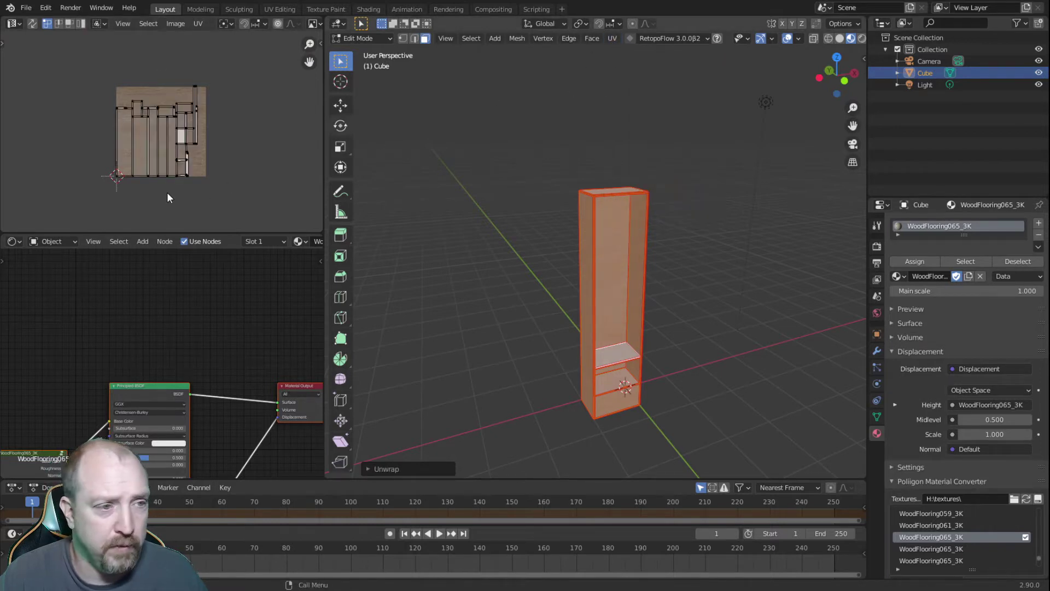
pyautogui.scroll(2, 158, 199)
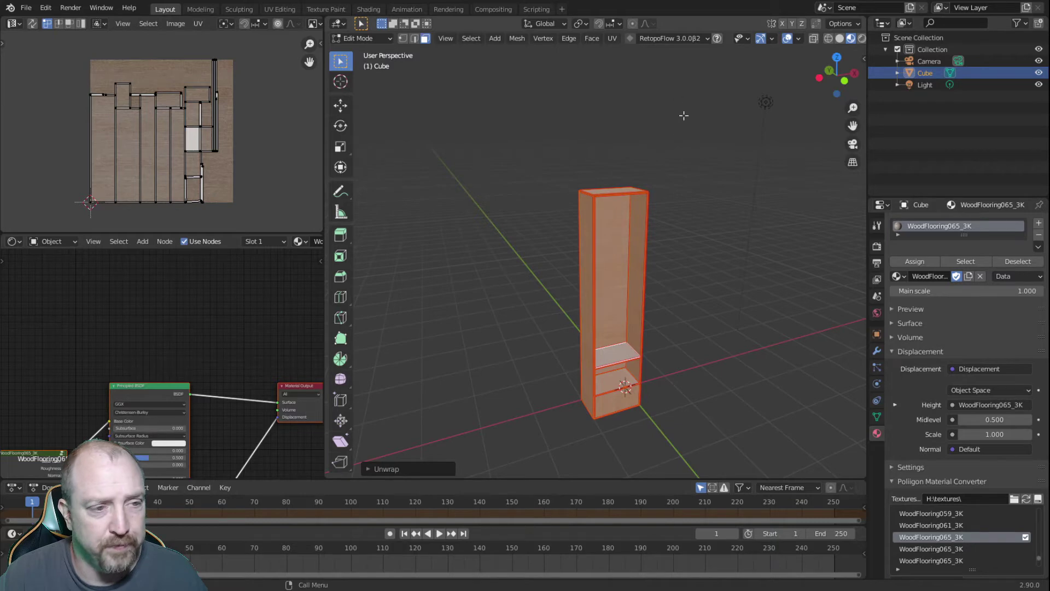
pyautogui.click(616, 40)
pyautogui.click(632, 119)
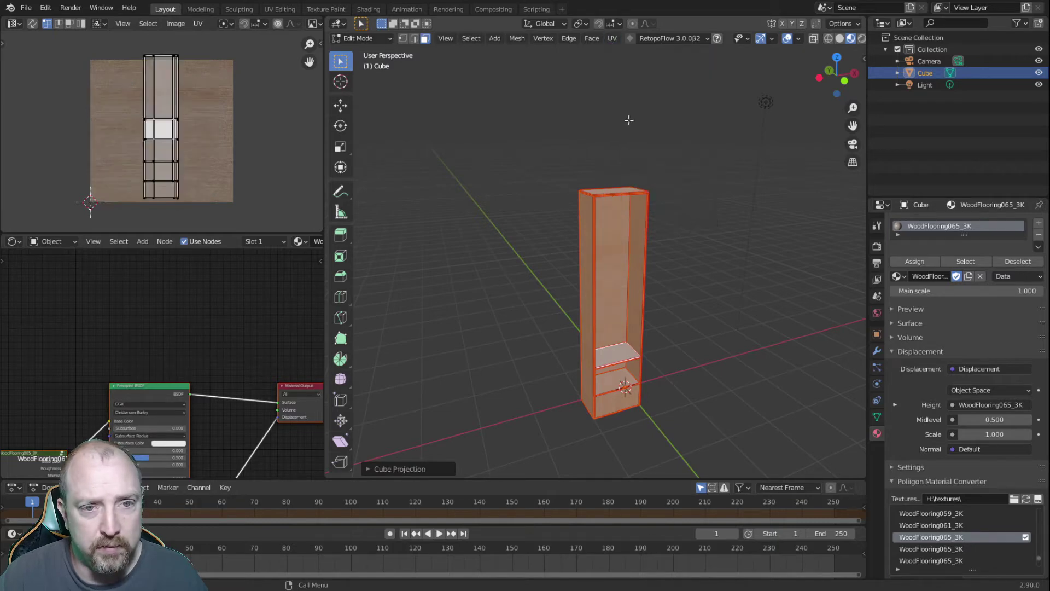
# - Inspect the UV islands and wood grain direction of the cabinet's front edge, outer side, back panel and inner side faces
pyautogui.click(481, 341)
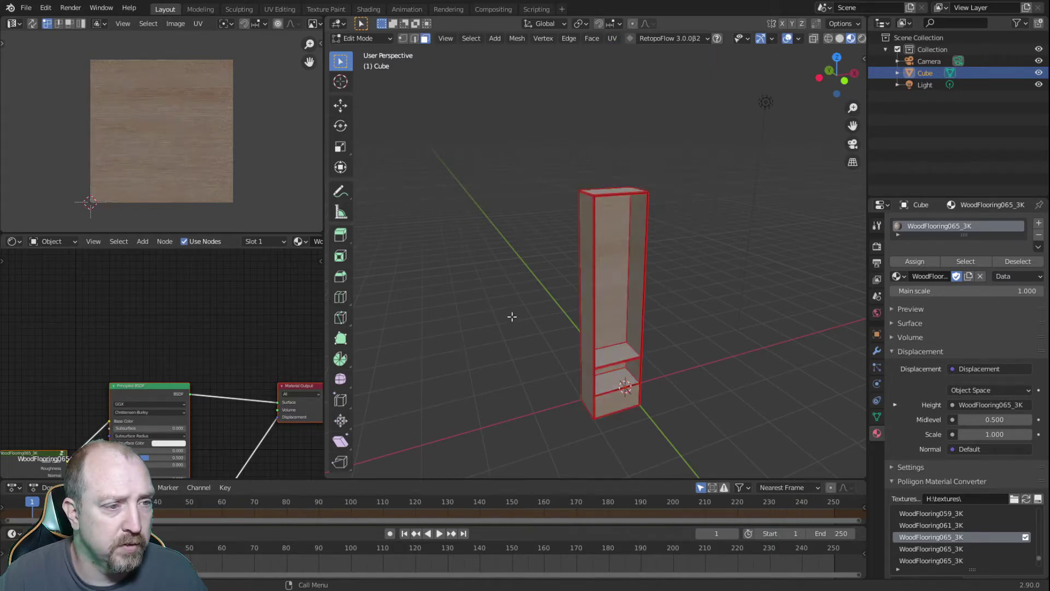
pyautogui.scroll(10, 525, 295)
pyautogui.click(580, 236)
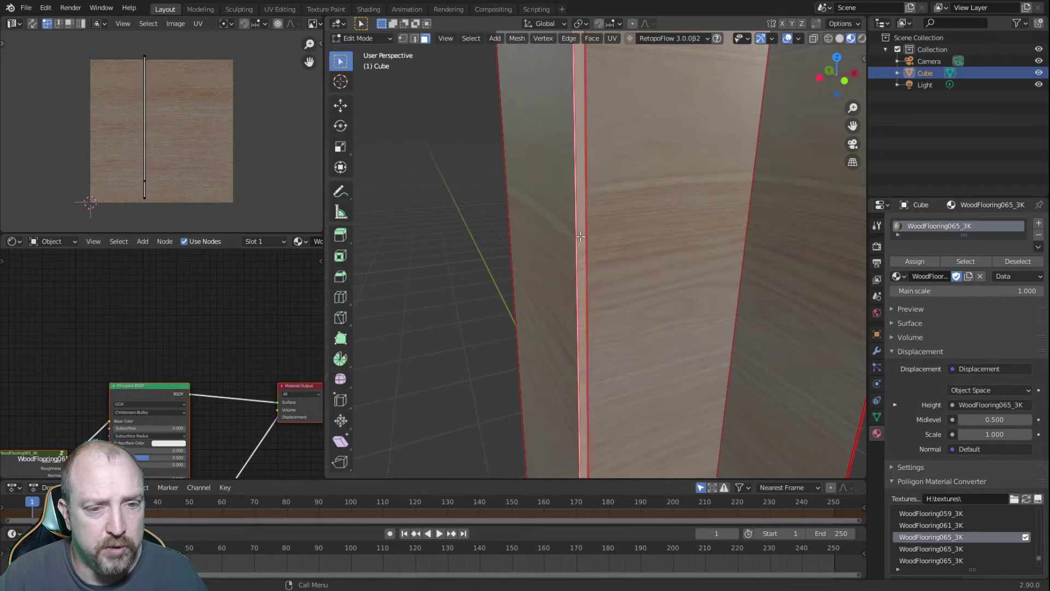
pyautogui.click(556, 238)
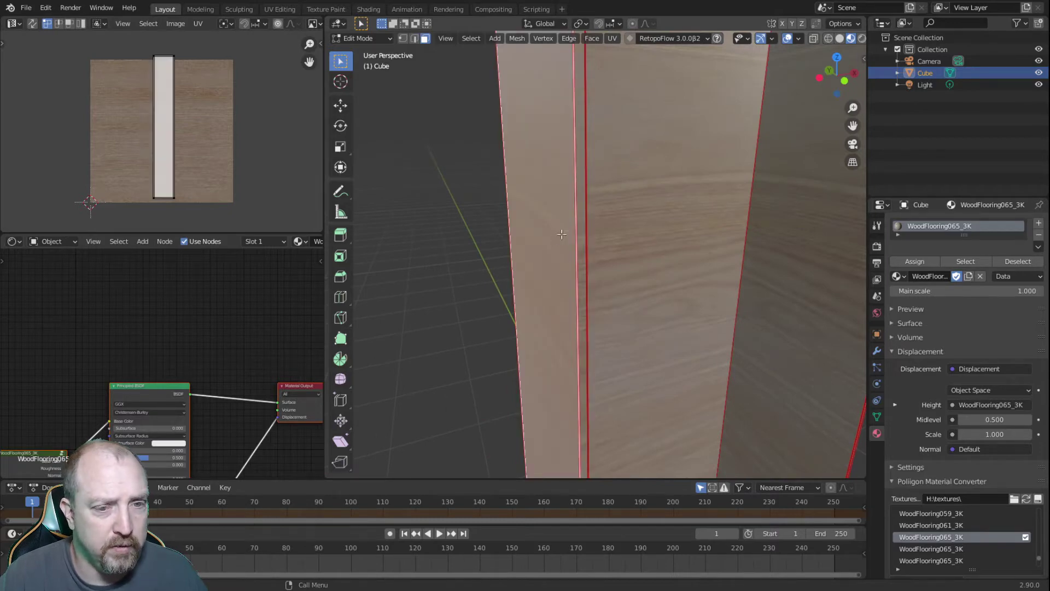
pyautogui.click(581, 217)
pyautogui.scroll(-6, 569, 262)
pyautogui.moveTo(565, 313); pyautogui.dragTo(573, 288, button='middle')
pyautogui.click(526, 256)
pyautogui.click(580, 267)
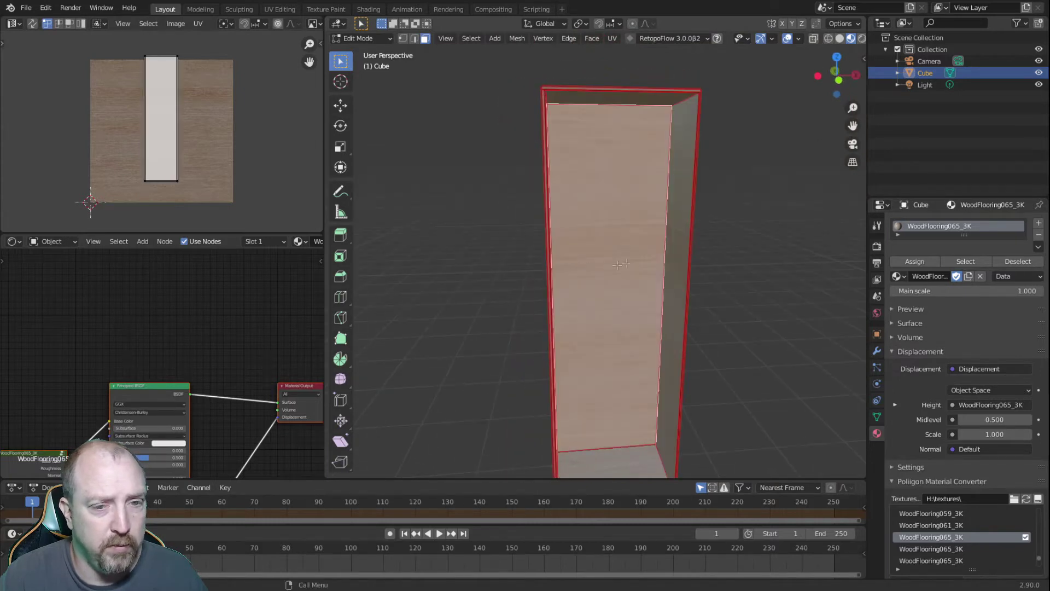
pyautogui.click(678, 239)
pyautogui.moveTo(576, 272); pyautogui.dragTo(552, 298, button='middle')
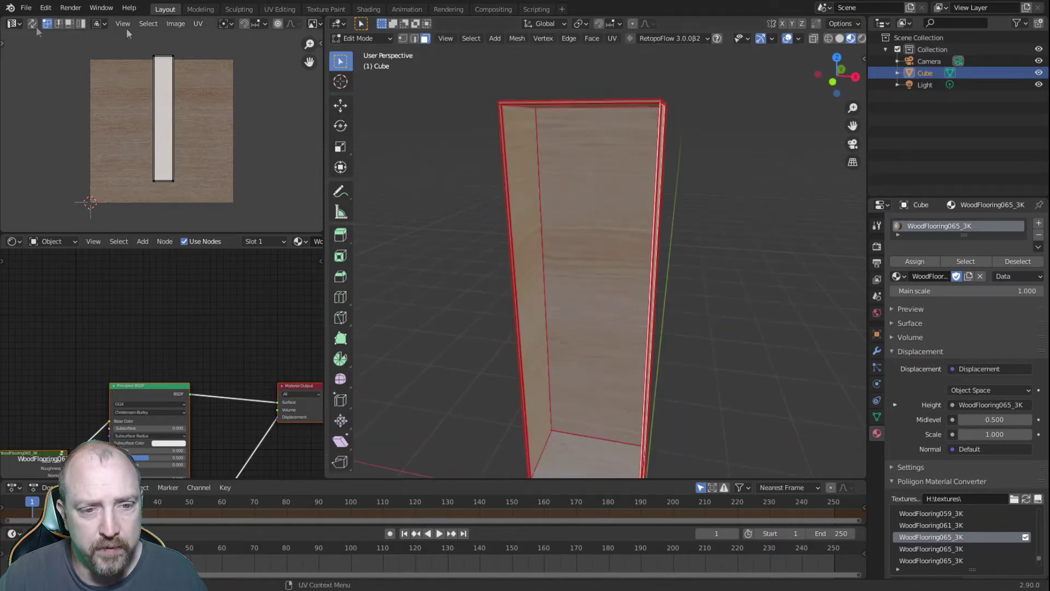
# - Select the inner back panel's UV island and move it within the wood texture, close to the texture's right edge
pyautogui.hotkey('ctrl', 'z')
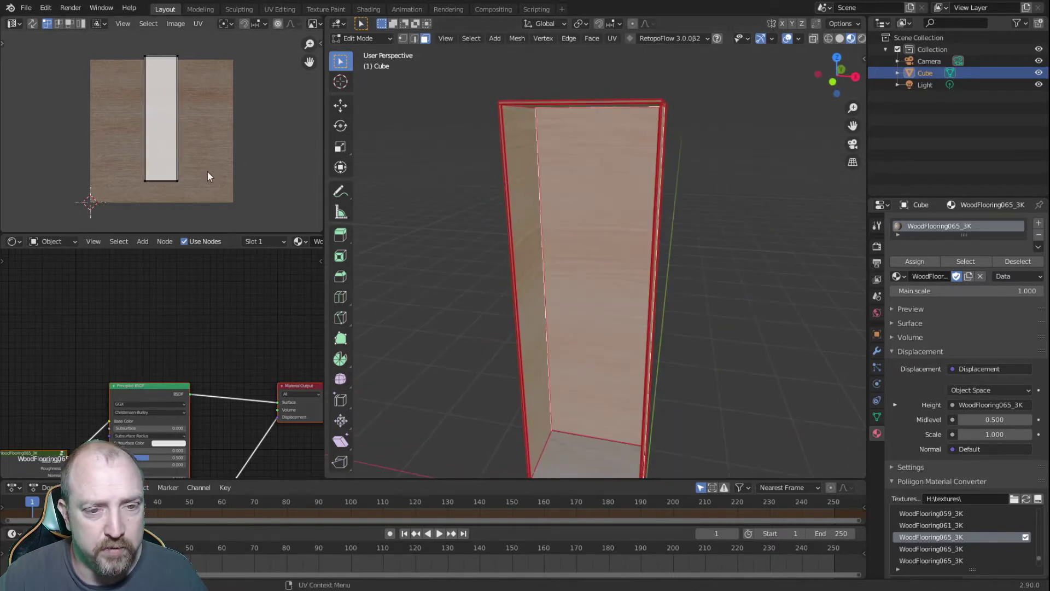
pyautogui.press('l')
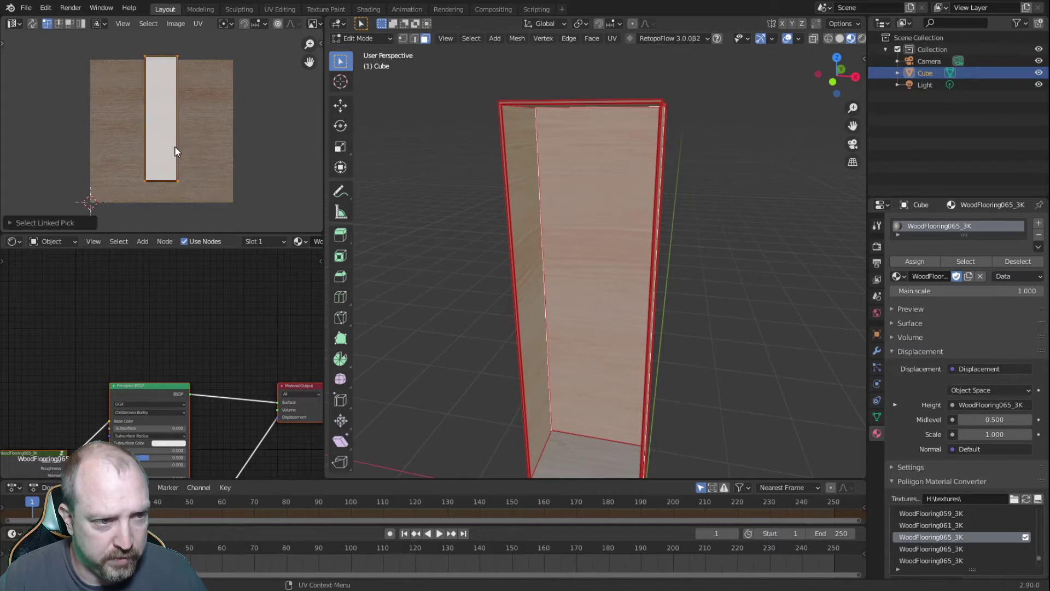
pyautogui.press('g')
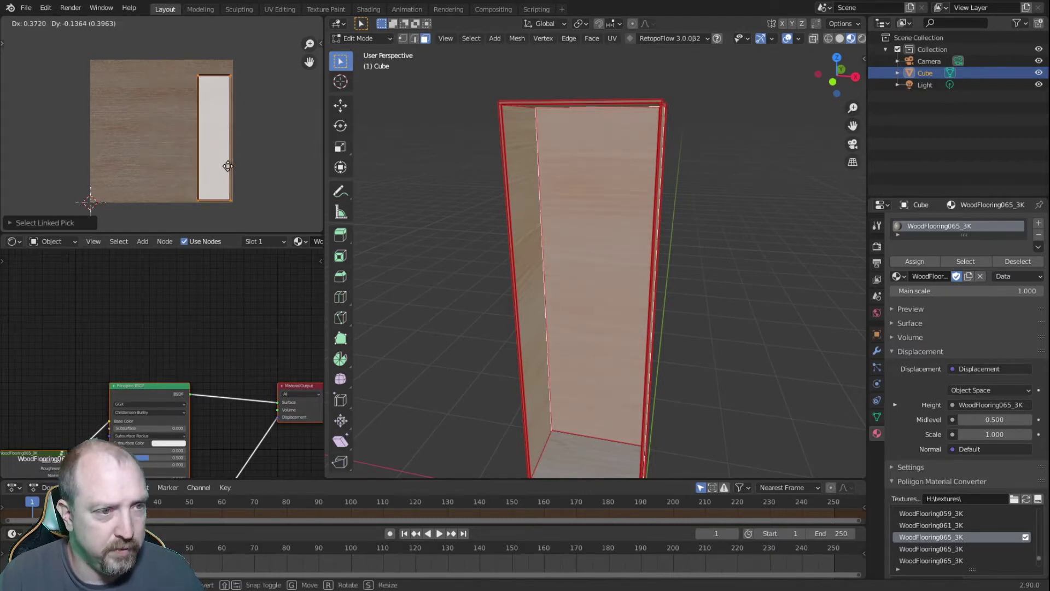
pyautogui.click(225, 164)
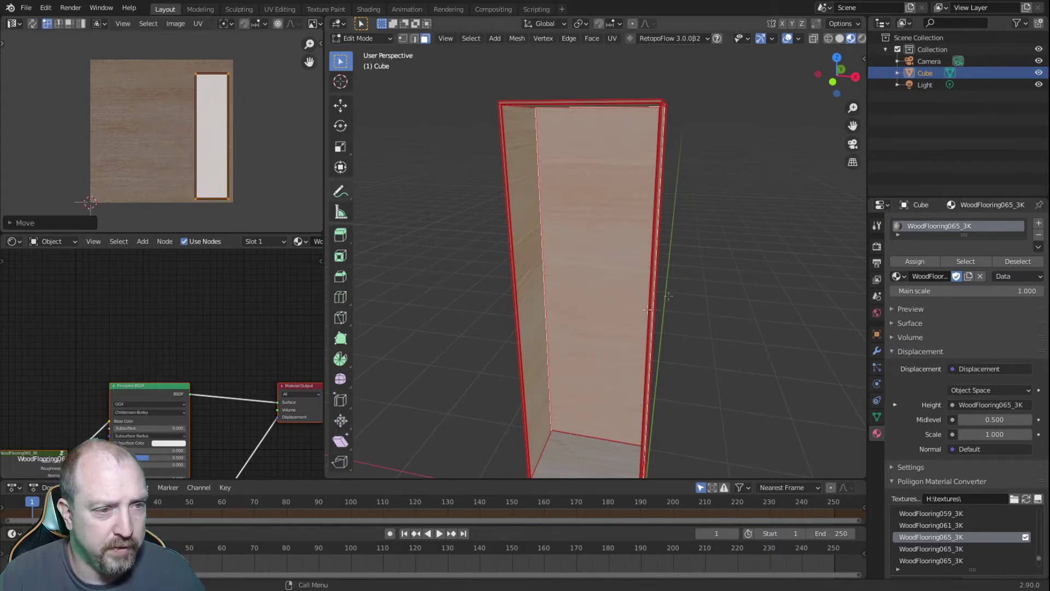
# - Rotate the UV island of one inner side panel by 90° and move it higher on the wood texture
pyautogui.hotkey('ctrl', 'z')
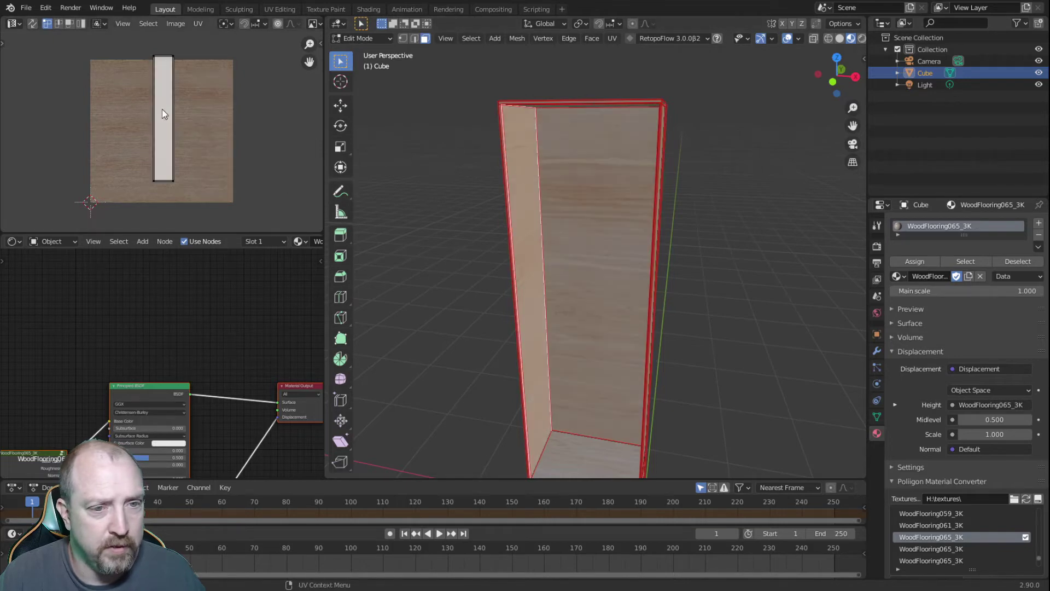
pyautogui.write('lr9')
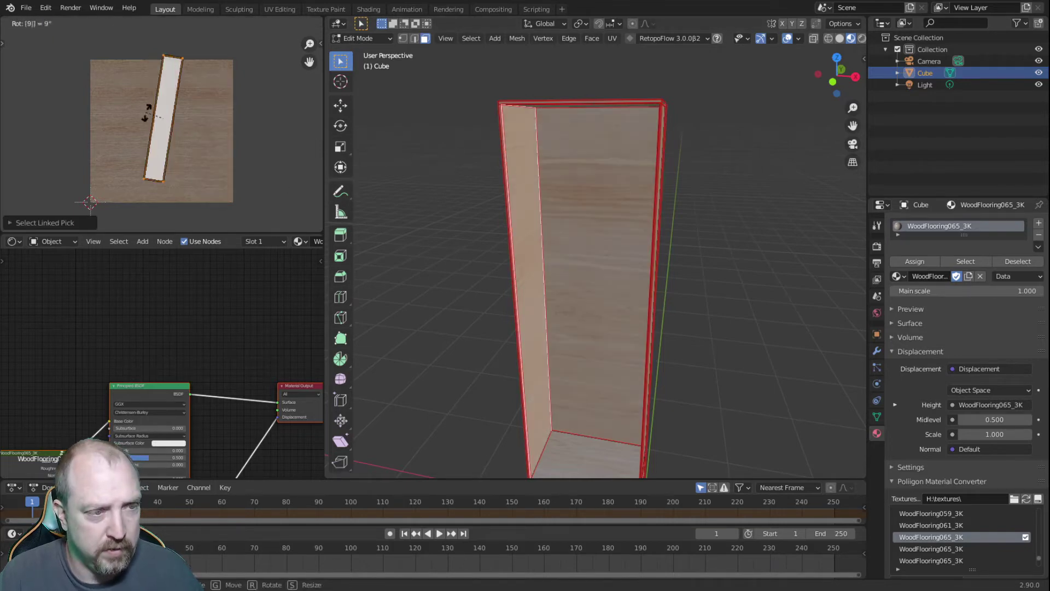
pyautogui.write('0')
pyautogui.press('Return')
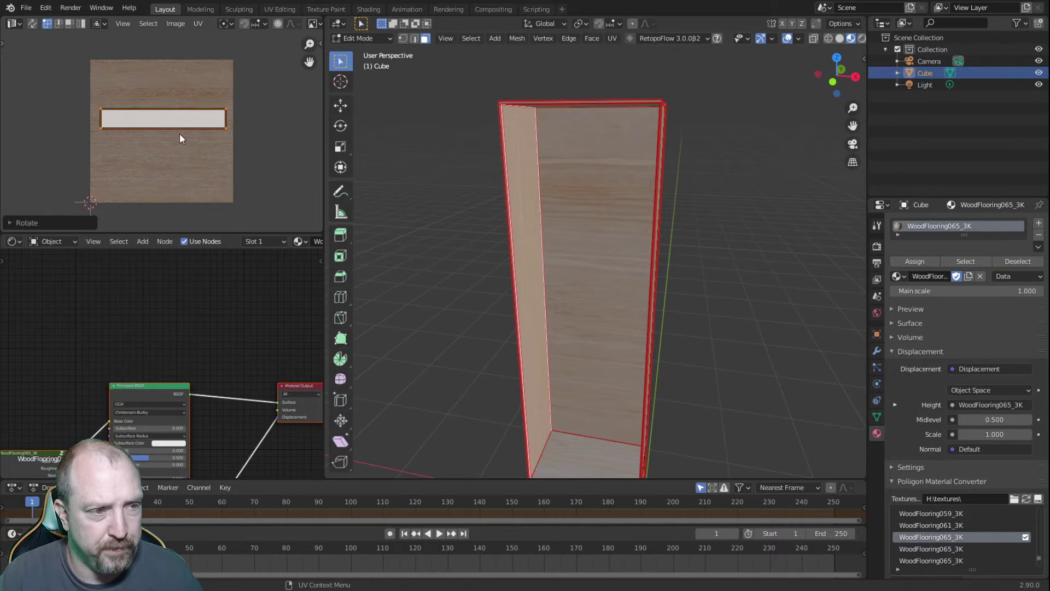
pyautogui.press('g')
pyautogui.click(180, 87)
# - Select the face of the opposite inner side panel and its UV island
pyautogui.moveTo(515, 168); pyautogui.dragTo(579, 197, button='middle')
pyautogui.click(691, 192)
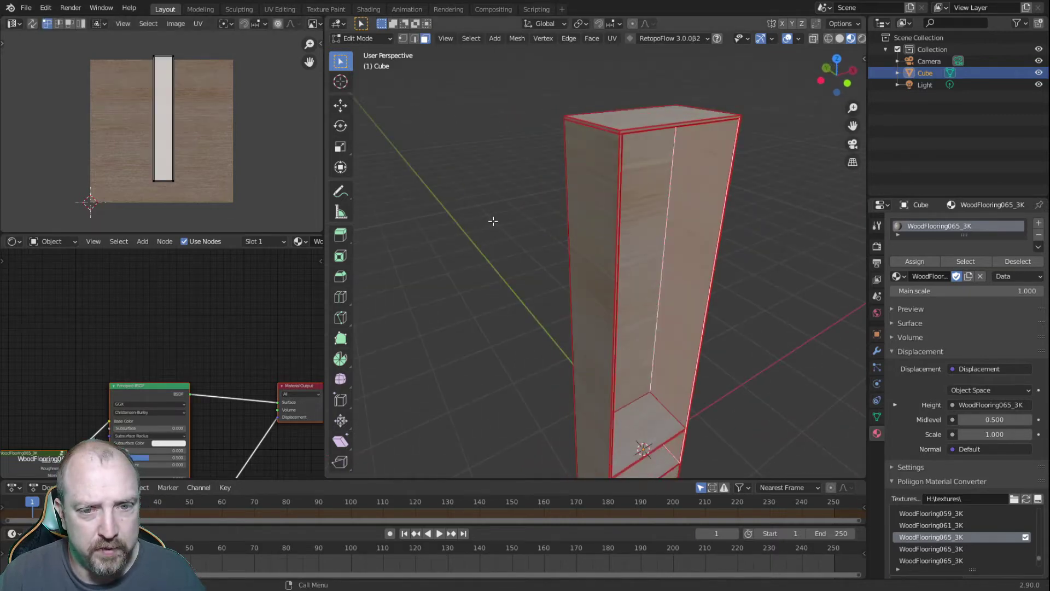
pyautogui.press('l')
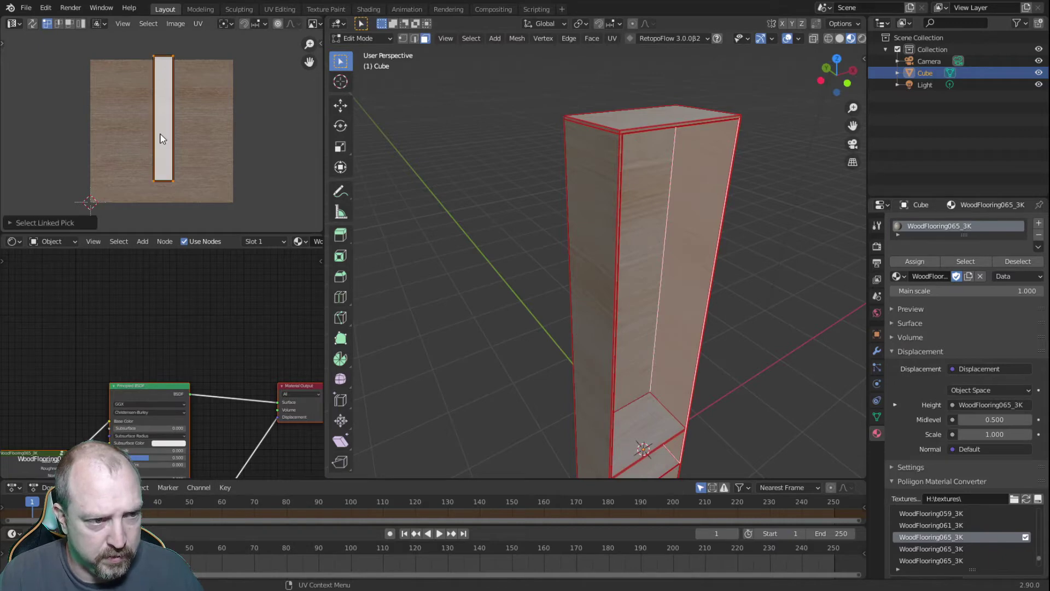
pyautogui.write('r90')
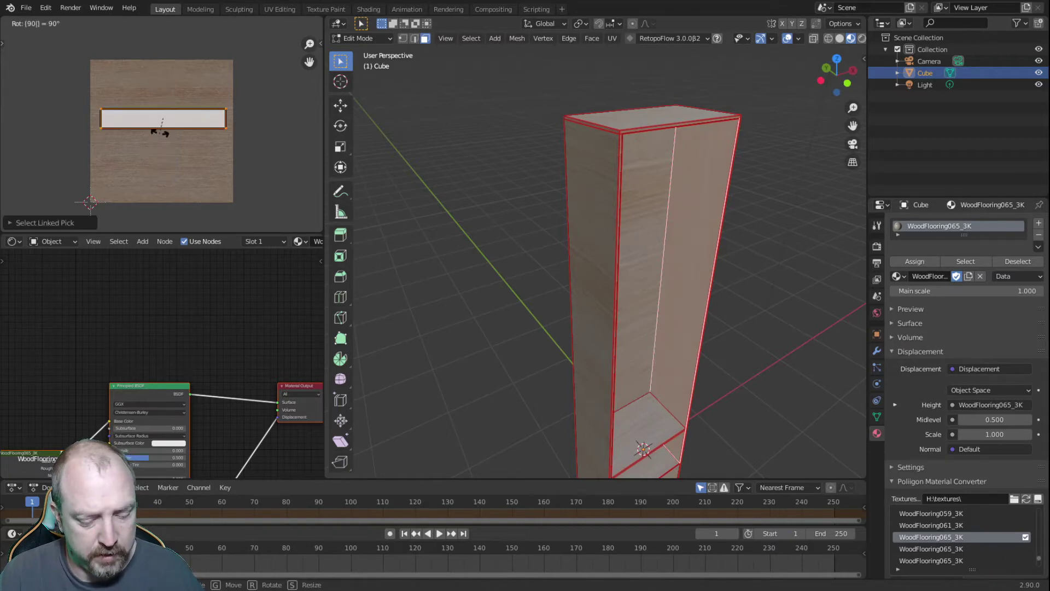
pyautogui.write('g')
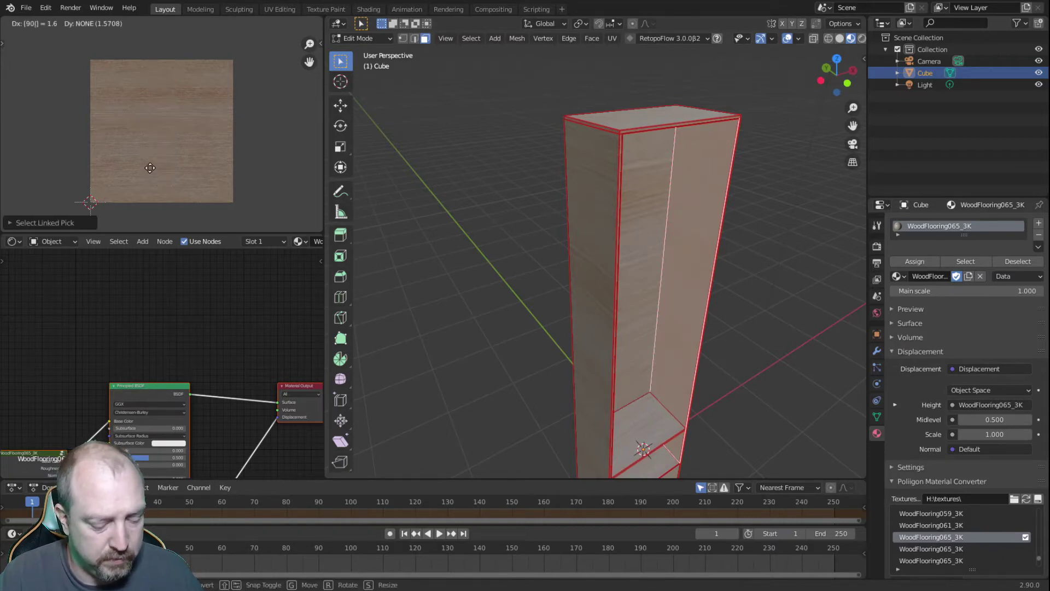
pyautogui.click(157, 152)
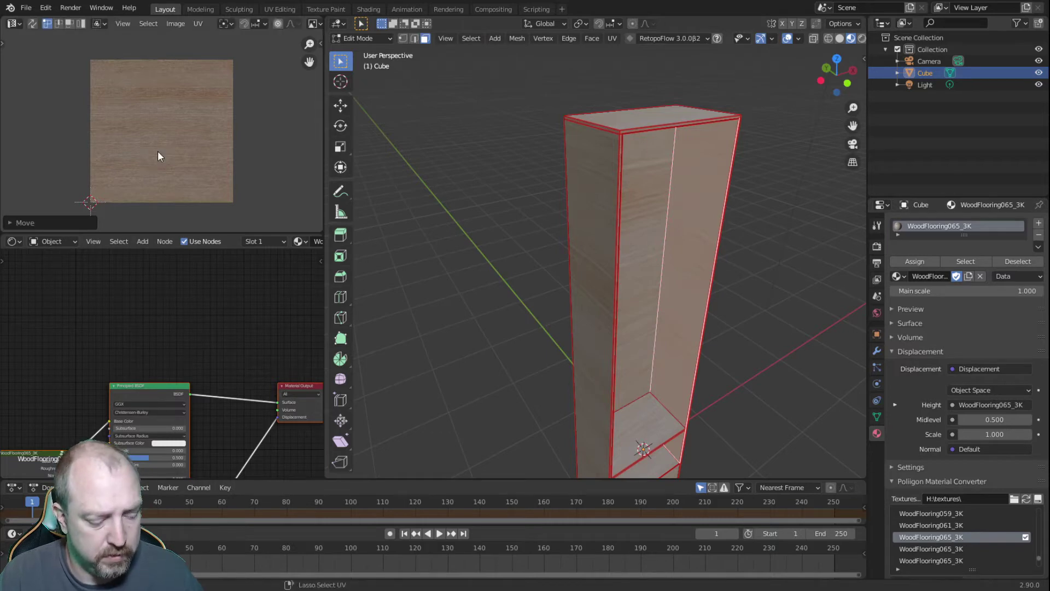
pyautogui.hotkey('ctrl', 'z')
# - Rotate the selected inner side panel's UV island by 90° and move it lower on the wood texture
pyautogui.write('r')
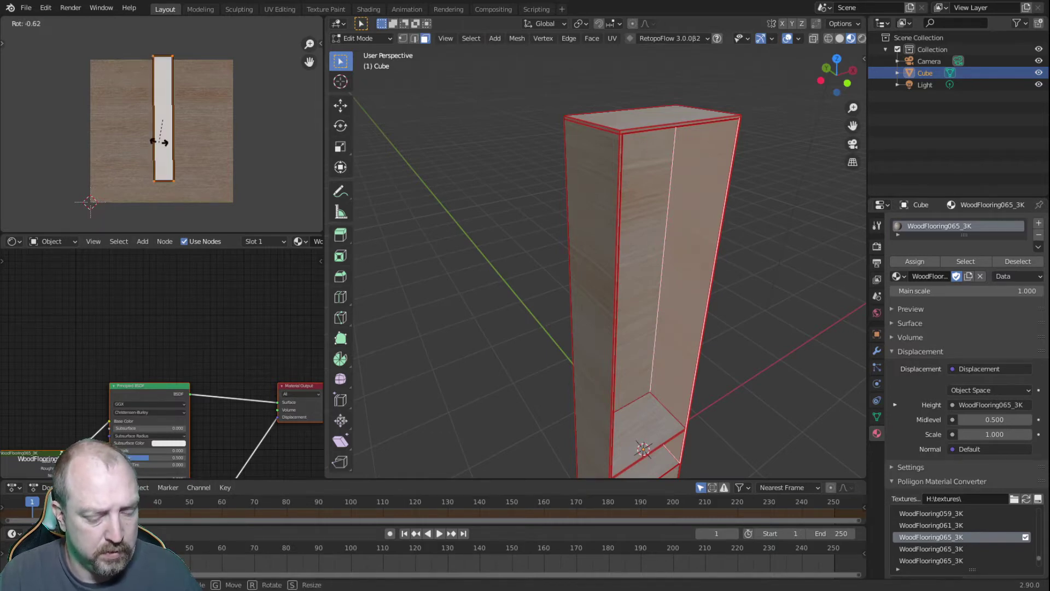
pyautogui.write('90')
pyautogui.press('Return')
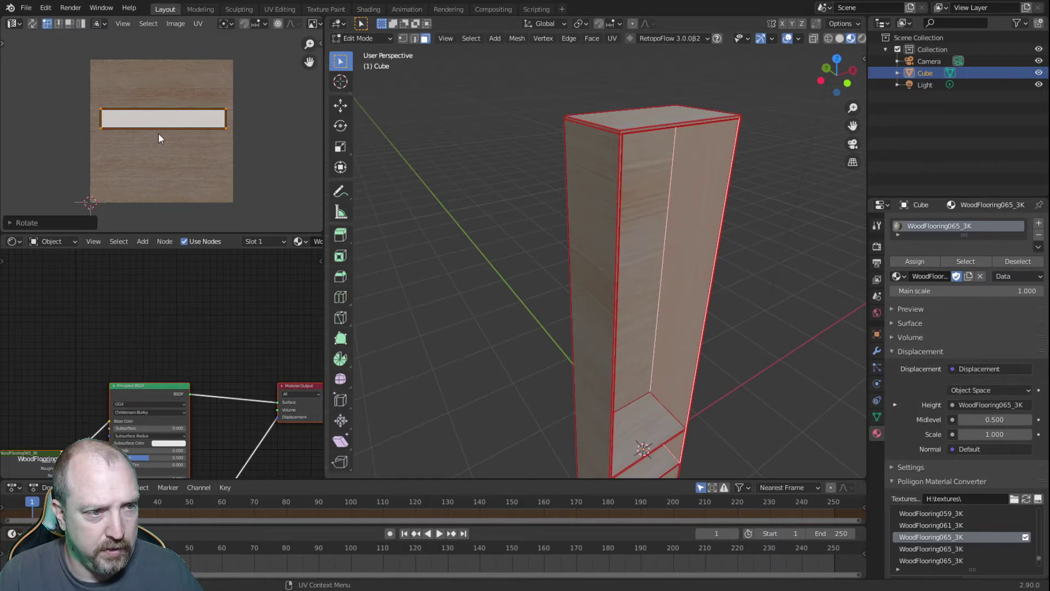
pyautogui.press('g')
pyautogui.click(155, 203)
pyautogui.moveTo(461, 235)
pyautogui.mouseDown(button='middle')
pyautogui.moveTo(372, 219)
pyautogui.moveTo(476, 251)
pyautogui.moveTo(438, 235)
pyautogui.moveTo(468, 228)
pyautogui.mouseUp(button='middle')
pyautogui.click(445, 256)
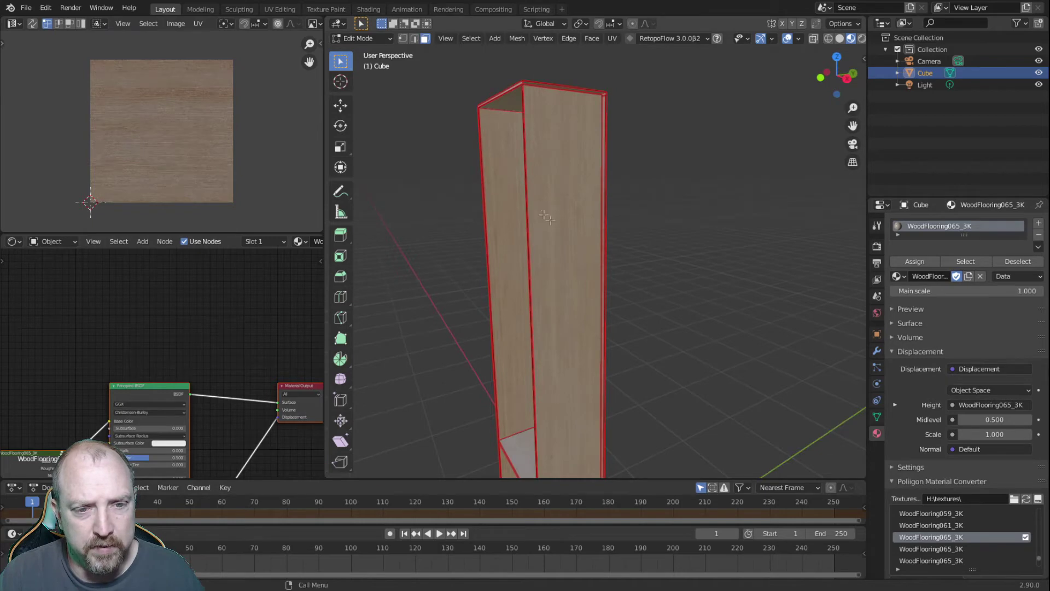
# - Select the outer side panel that still has horizontal grain and rotate its UV island by 90°
pyautogui.moveTo(541, 209); pyautogui.dragTo(662, 179, button='middle')
pyautogui.click(654, 198)
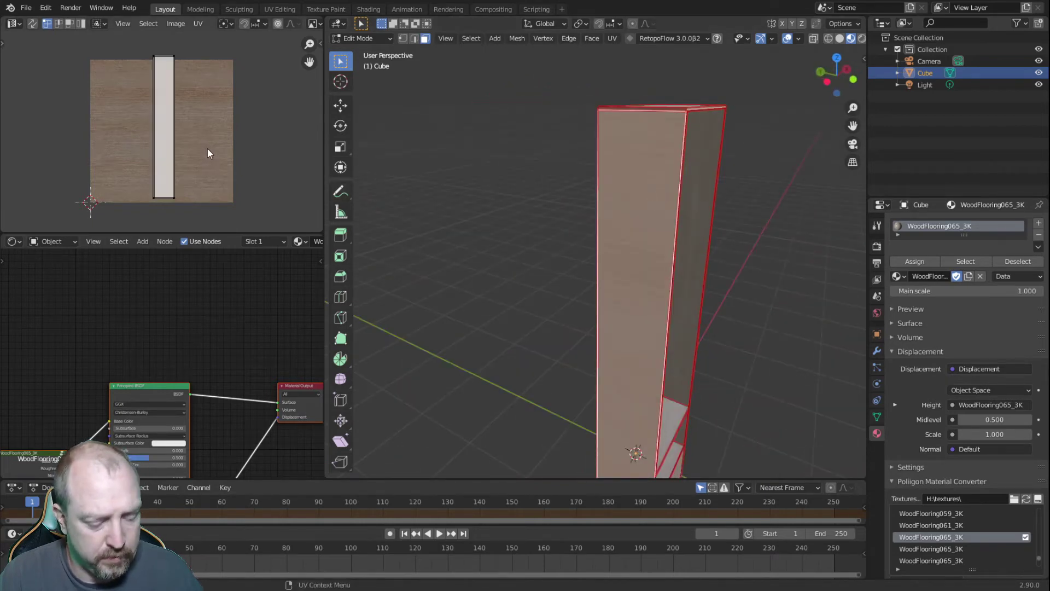
pyautogui.press('l')
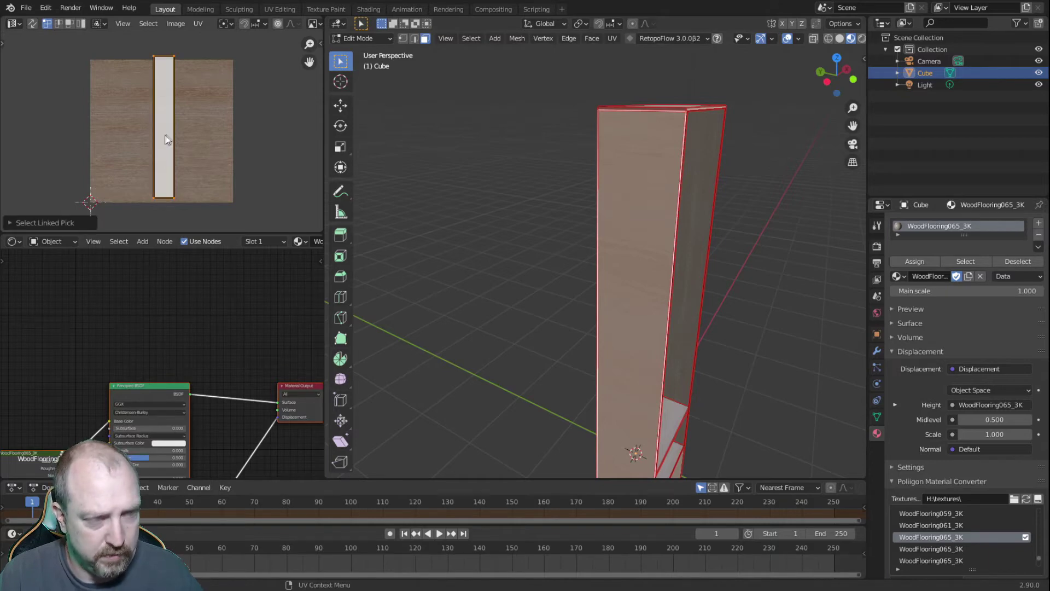
pyautogui.write('r90')
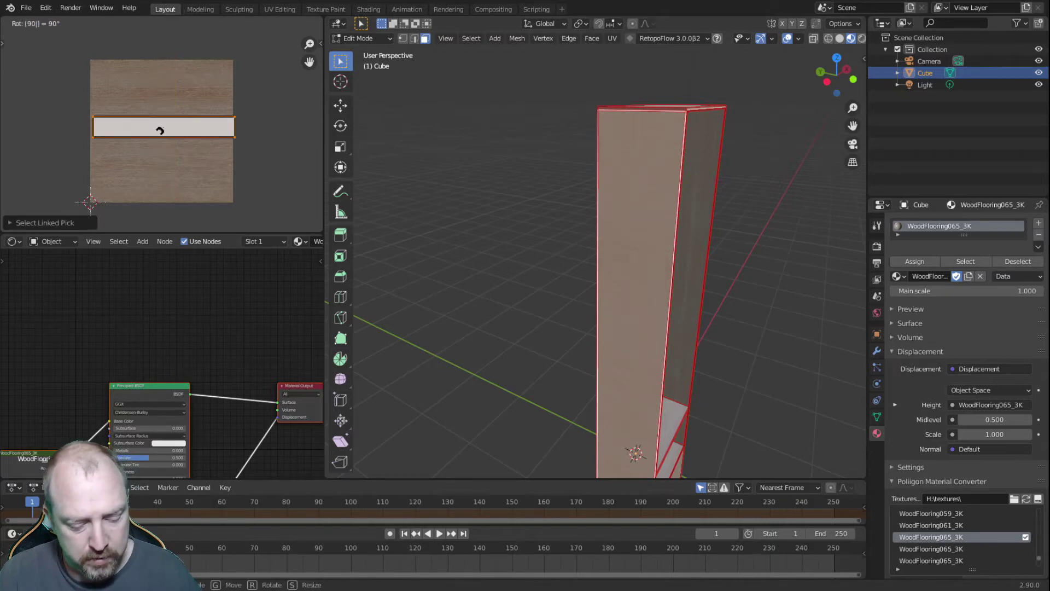
pyautogui.press('Return')
pyautogui.moveTo(473, 223); pyautogui.dragTo(467, 302, button='middle')
pyautogui.click(462, 251)
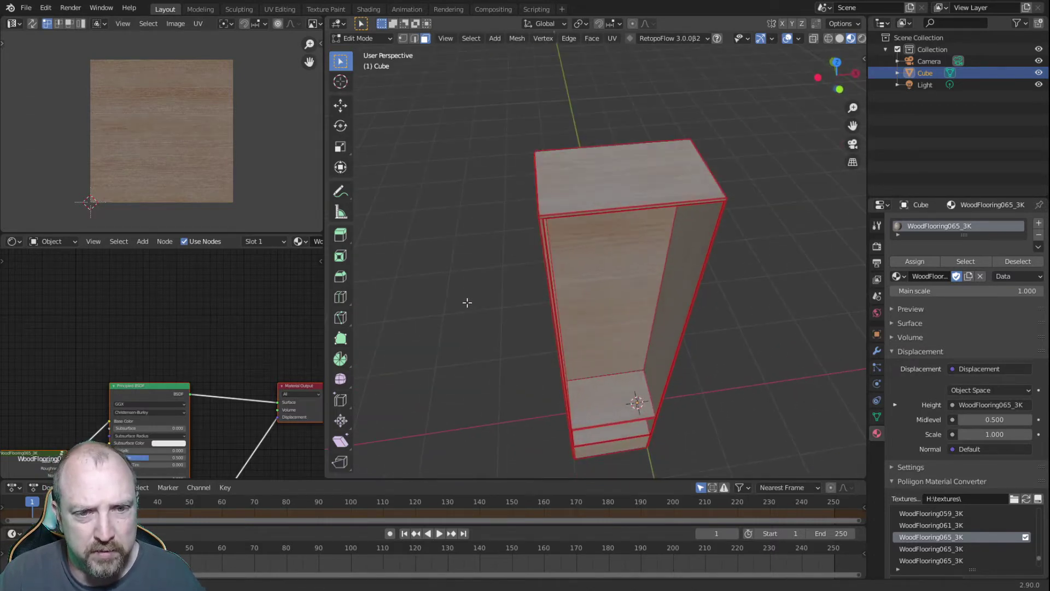
# - Check the UV islands and grain direction of the cabinet's top face and lower front panel
pyautogui.click(578, 197)
pyautogui.moveTo(585, 193); pyautogui.dragTo(592, 253, button='middle')
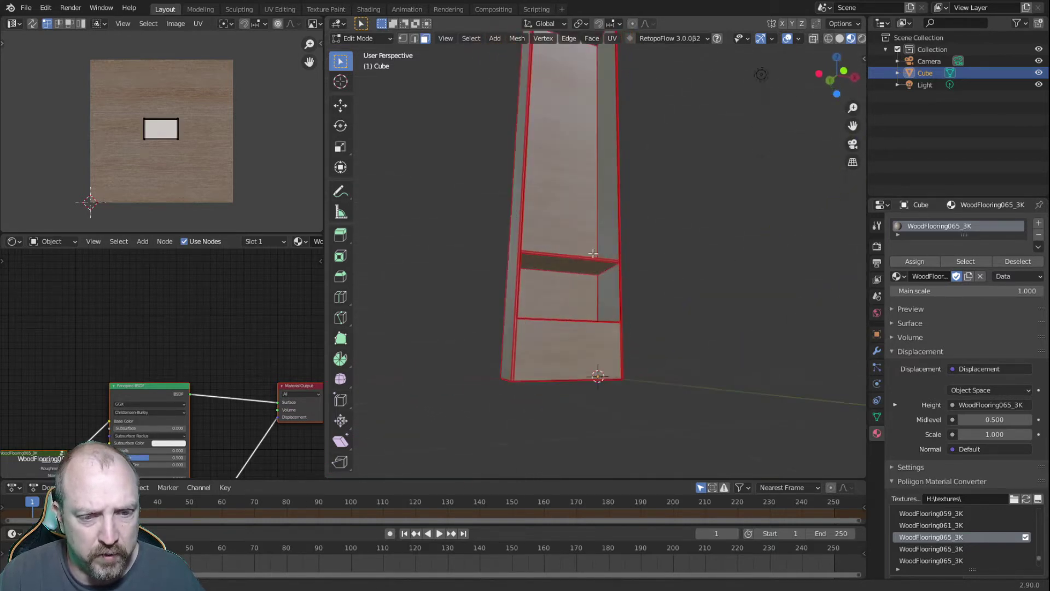
pyautogui.click(566, 357)
pyautogui.moveTo(566, 357); pyautogui.dragTo(487, 329, button='middle')
pyautogui.scroll(5, 487, 329)
pyautogui.keyDown('shift'); pyautogui.moveTo(380, 260); pyautogui.dragTo(447, 279, button='middle'); pyautogui.keyUp('shift')
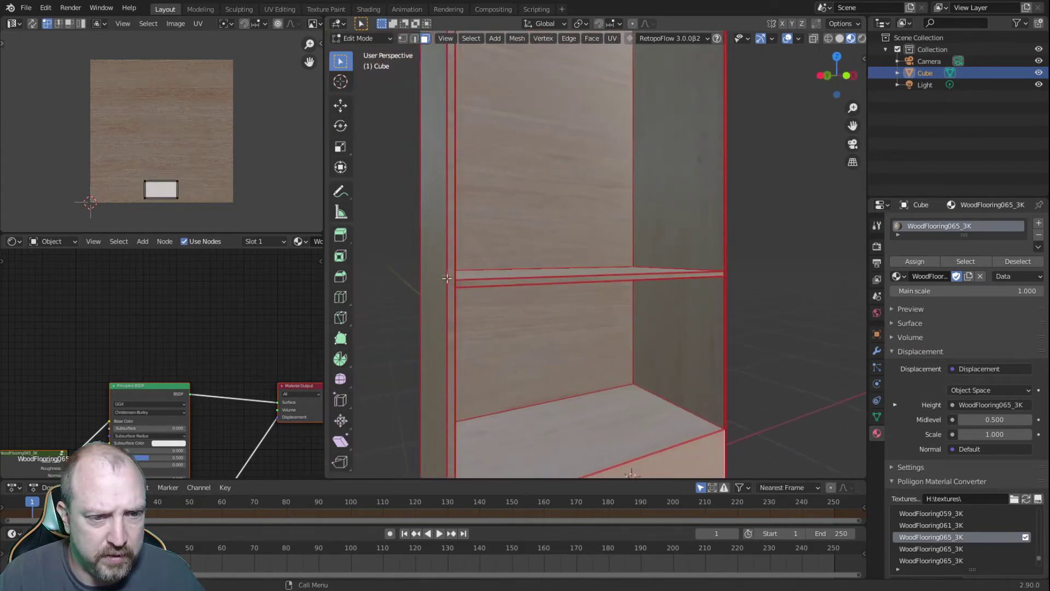
# - Select the front edge faces of both side boards and check their extent in X-ray
pyautogui.click(451, 264)
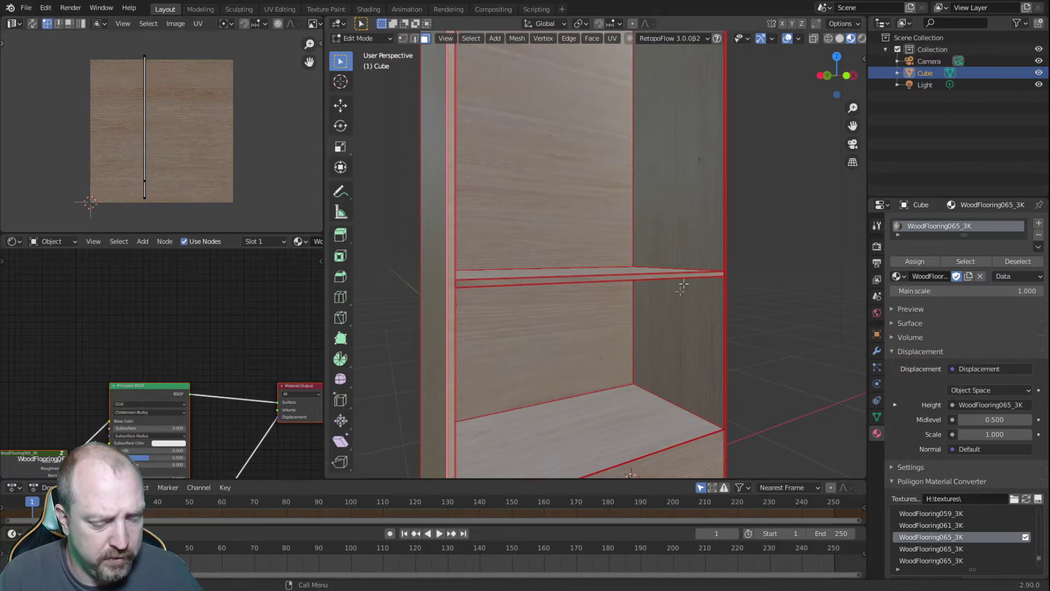
pyautogui.moveTo(687, 281); pyautogui.dragTo(624, 296, button='middle')
pyautogui.scroll(2, 787, 304)
pyautogui.keyDown('shift'); pyautogui.moveTo(787, 304); pyautogui.dragTo(637, 266, button='middle'); pyautogui.keyUp('shift')
pyautogui.keyDown('shift'); pyautogui.click(648, 262); pyautogui.keyUp('shift')
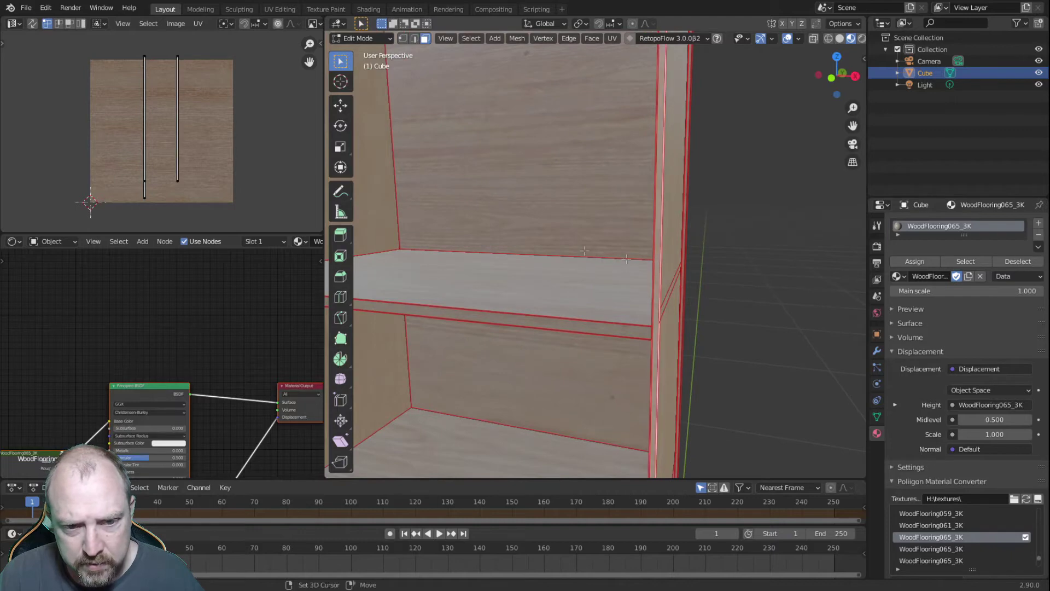
pyautogui.hotkey('alt', 'z')
pyautogui.scroll(-4, 671, 276)
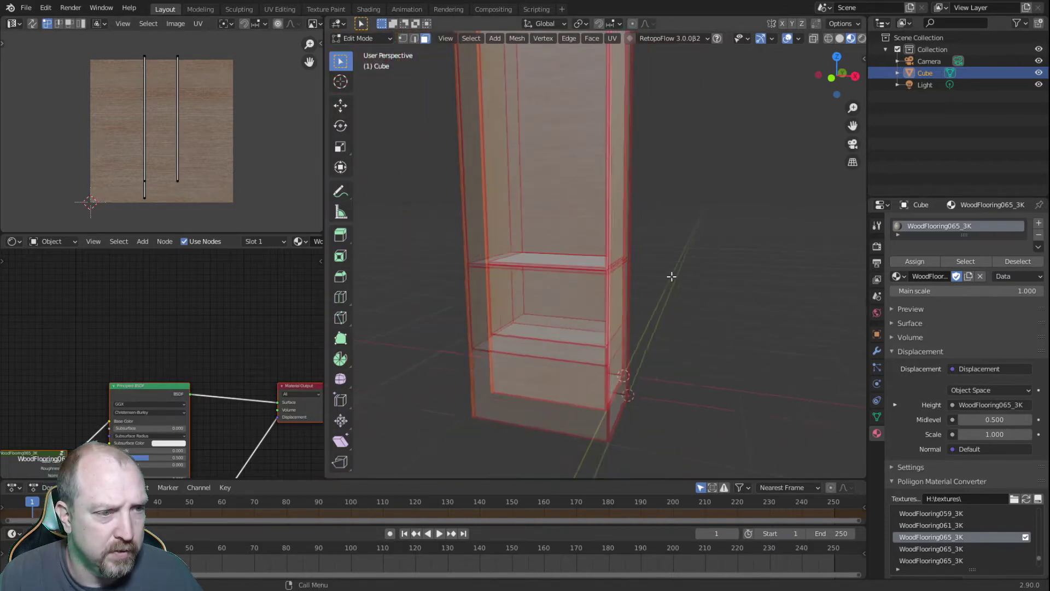
pyautogui.moveTo(672, 276); pyautogui.dragTo(623, 274, button='middle')
pyautogui.hotkey('alt', 'z')
pyautogui.click(679, 357)
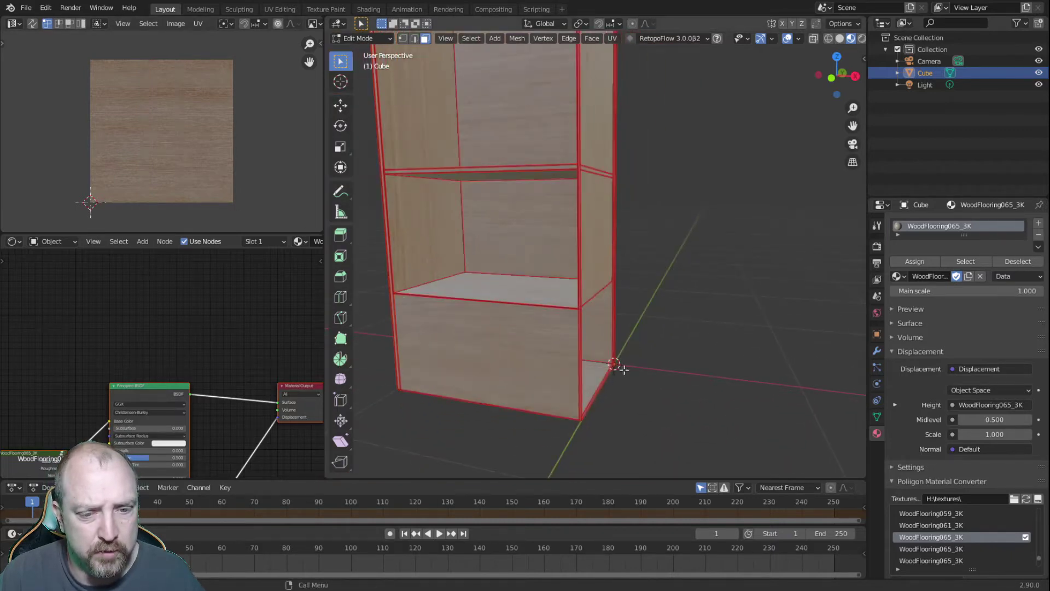
# - Dissolve the short horizontal edge across the side board's front edge face, at the height of the bottom shelf
pyautogui.scroll(5, 624, 369)
pyautogui.scroll(2, 549, 289)
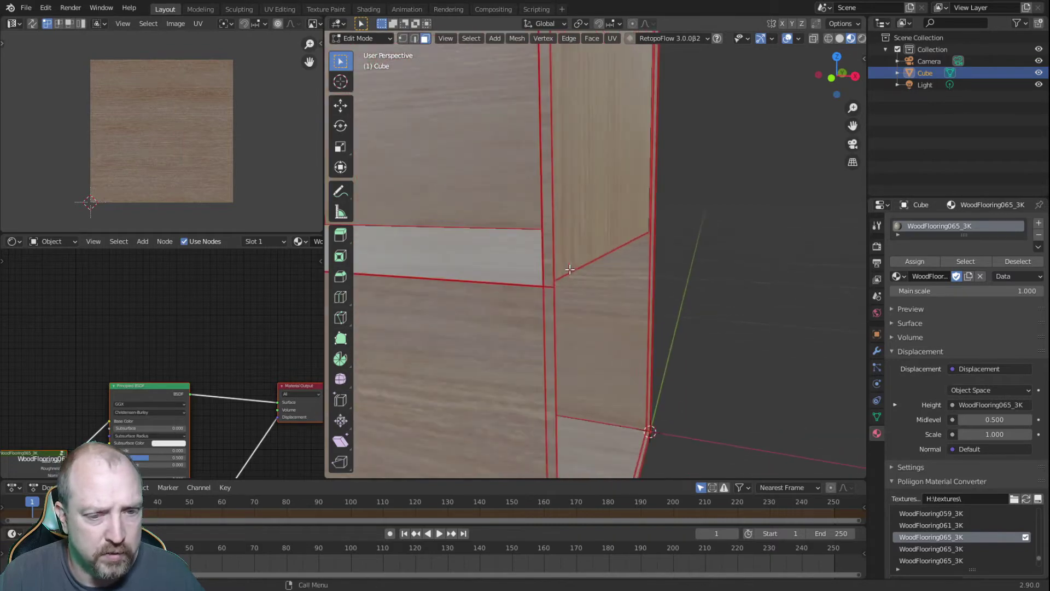
pyautogui.click(546, 289)
pyautogui.click(718, 295)
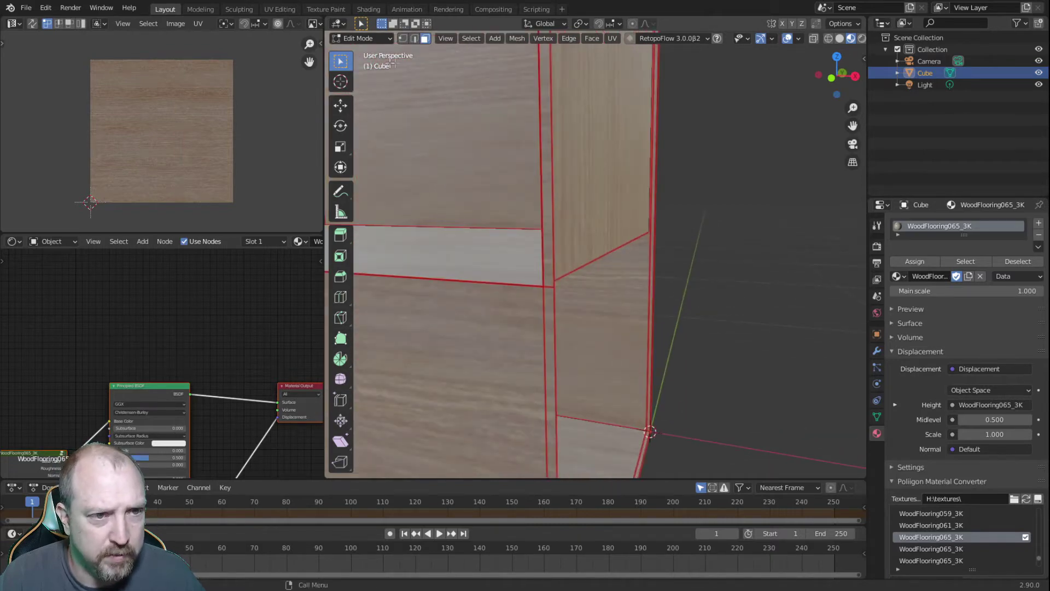
pyautogui.click(414, 38)
pyautogui.rightClick(550, 290)
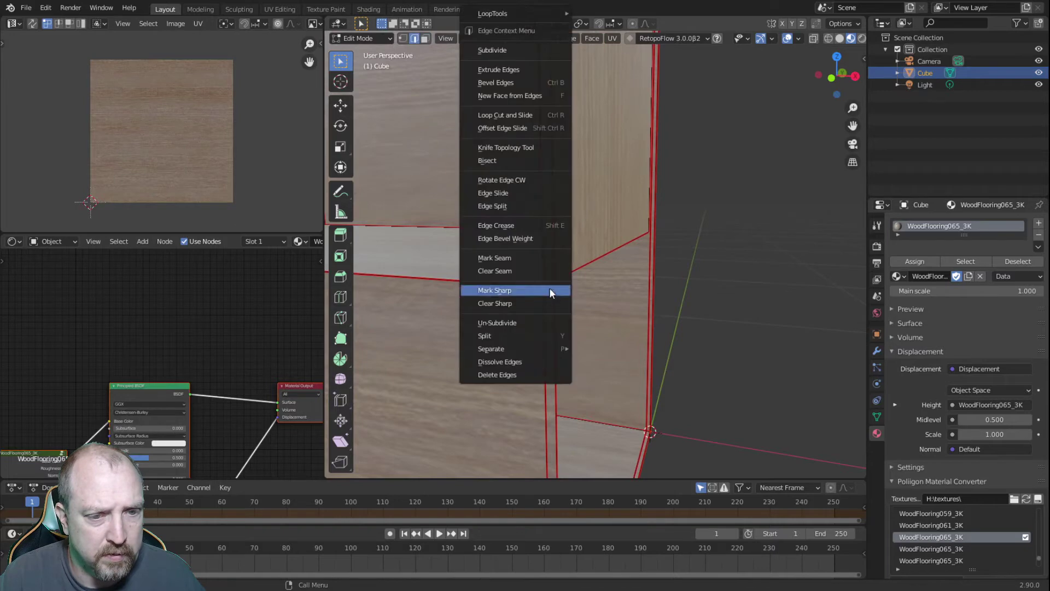
pyautogui.click(527, 368)
# - Select the full-height front edge faces of both side boards and rotate their UV islands by 90°
pyautogui.moveTo(574, 305); pyautogui.dragTo(606, 290, button='middle')
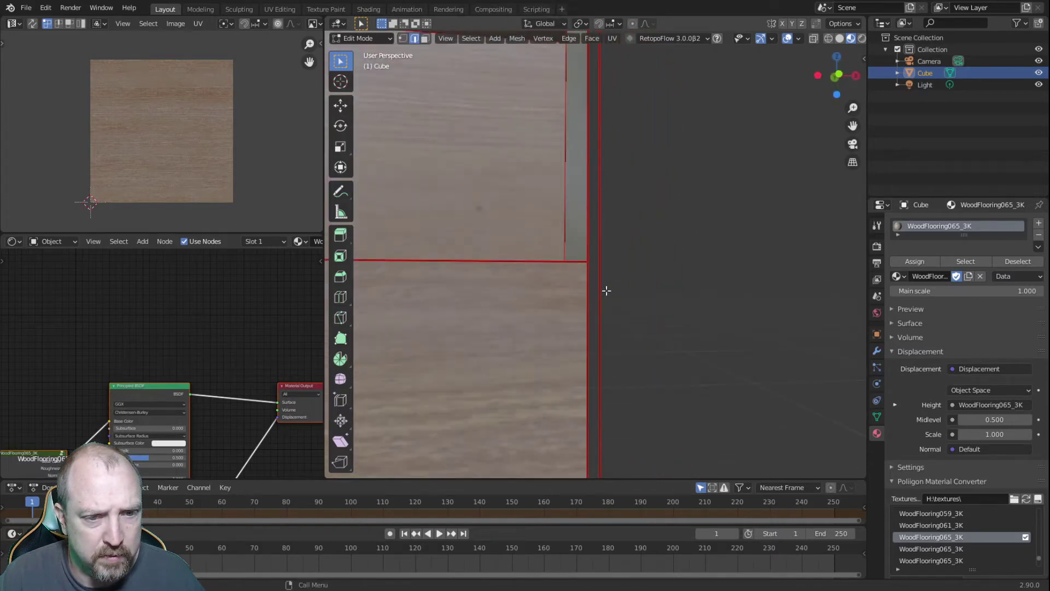
pyautogui.moveTo(647, 300); pyautogui.dragTo(647, 356, button='middle')
pyautogui.press('3')
pyautogui.click(596, 255)
pyautogui.moveTo(596, 255); pyautogui.dragTo(382, 301, button='middle')
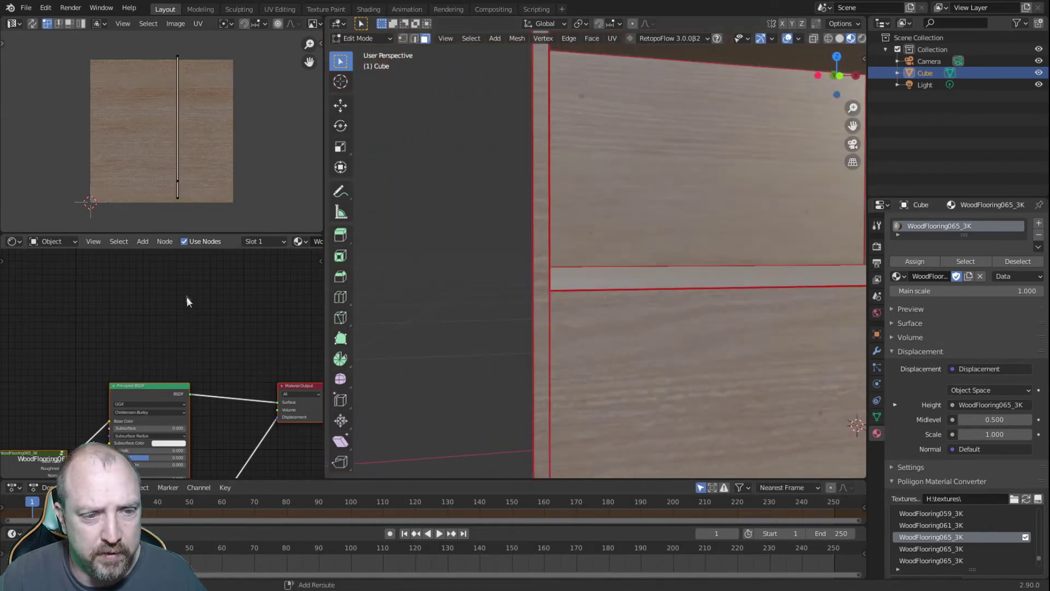
pyautogui.keyDown('shift'); pyautogui.click(543, 254); pyautogui.keyUp('shift')
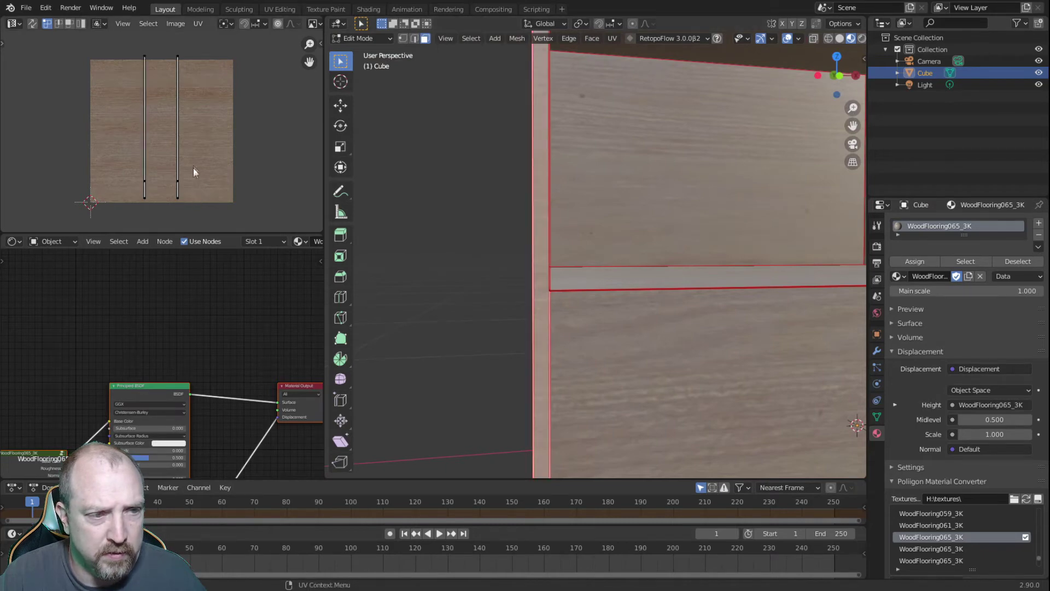
pyautogui.press('a')
pyautogui.write('r')
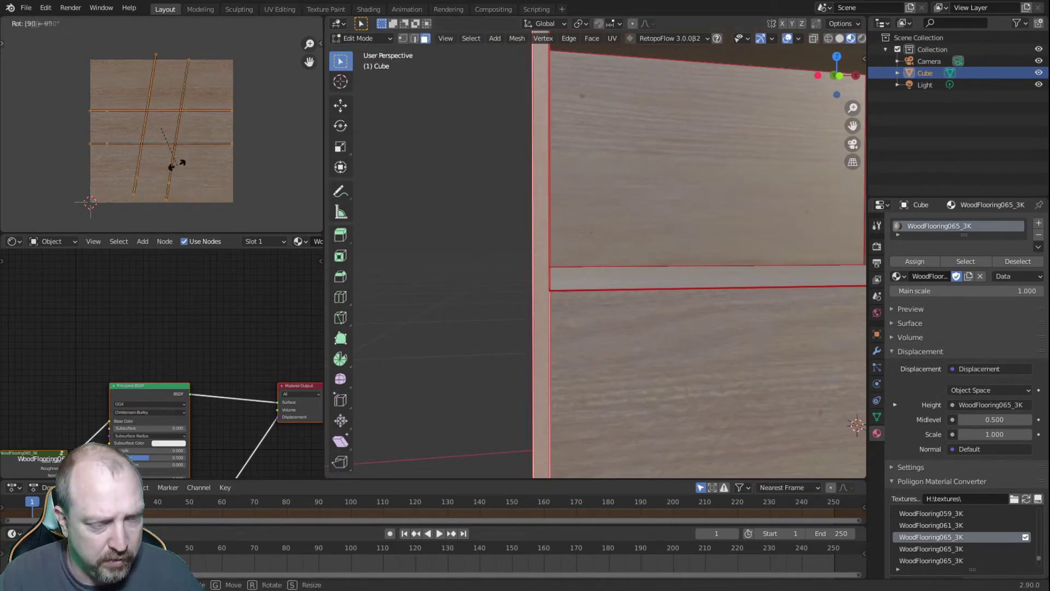
pyautogui.write('90')
pyautogui.press('Return')
pyautogui.click(472, 287)
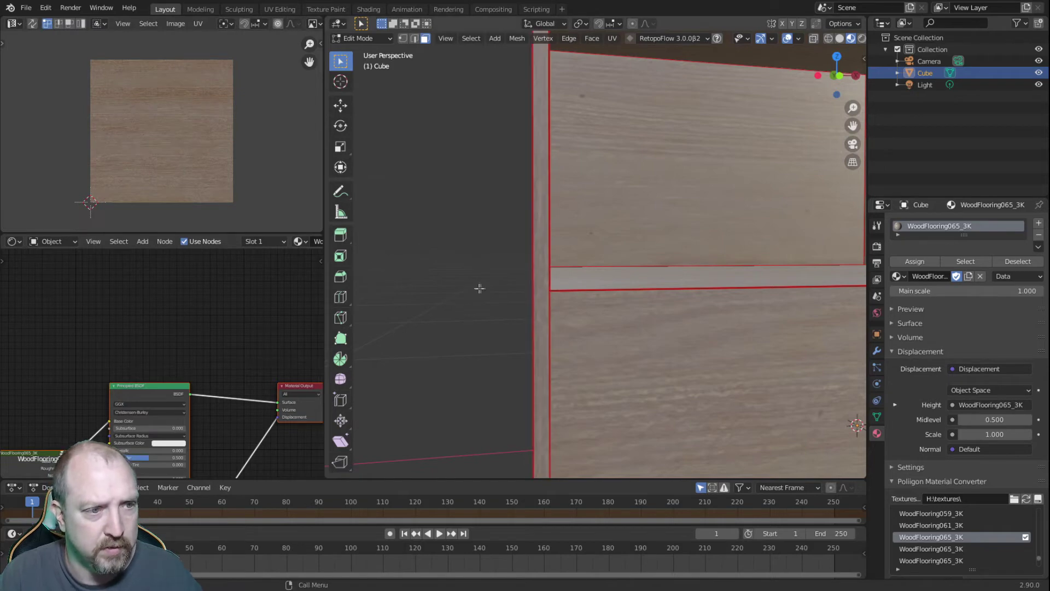
# - Inspect the UV island and wood grain of the middle shelf's front edge
pyautogui.scroll(-5, 629, 252)
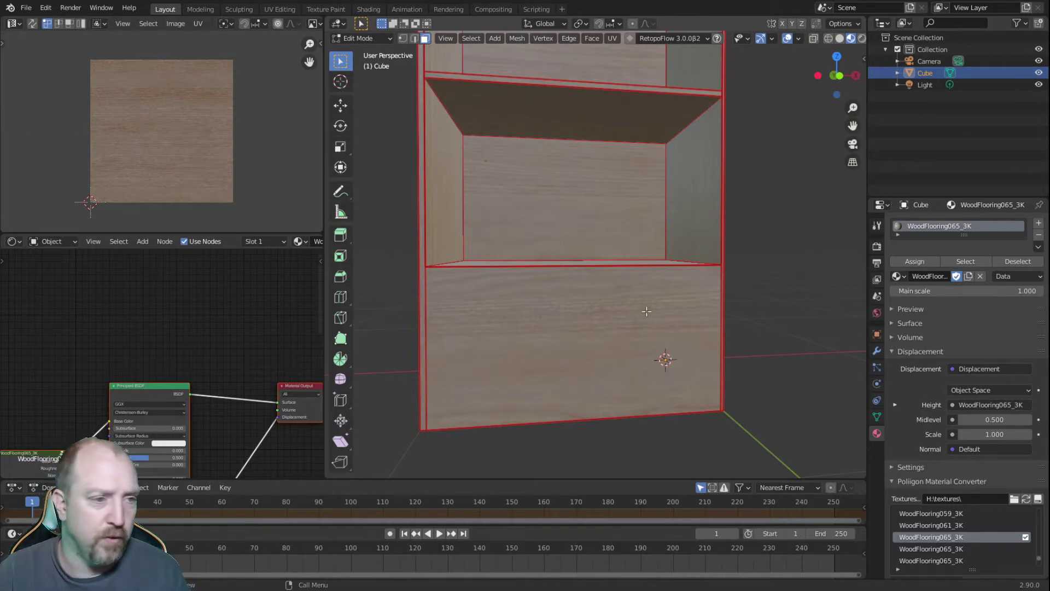
pyautogui.moveTo(639, 312); pyautogui.dragTo(637, 290, button='middle')
pyautogui.scroll(6, 633, 382)
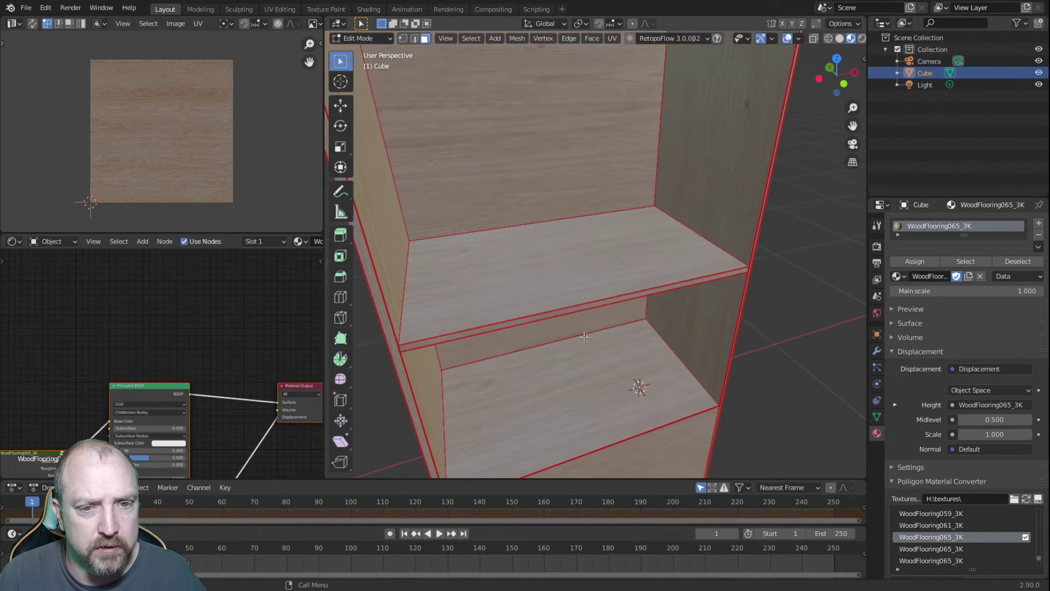
pyautogui.moveTo(569, 324); pyautogui.dragTo(563, 288, button='middle')
pyautogui.click(563, 287)
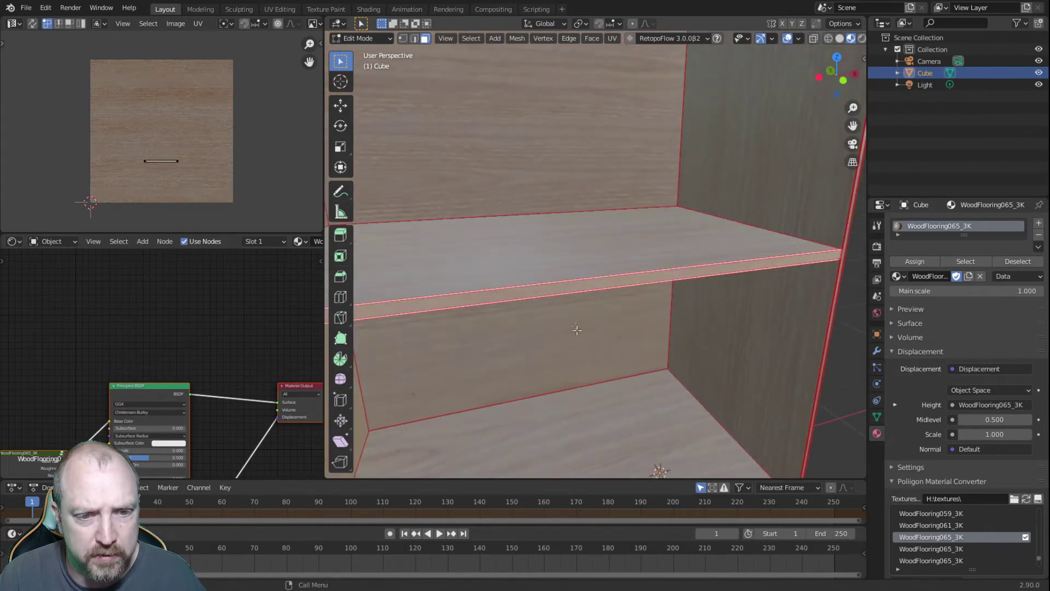
pyautogui.moveTo(578, 334); pyautogui.dragTo(549, 315, button='middle')
pyautogui.scroll(3, 549, 315)
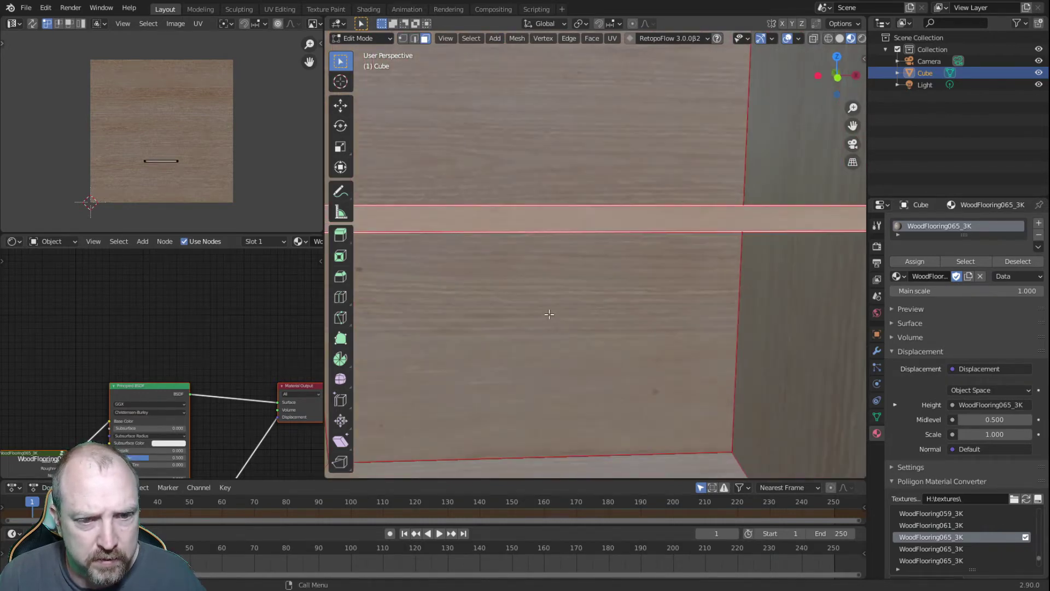
pyautogui.scroll(-5, 549, 314)
pyautogui.moveTo(560, 295); pyautogui.dragTo(589, 324, button='middle')
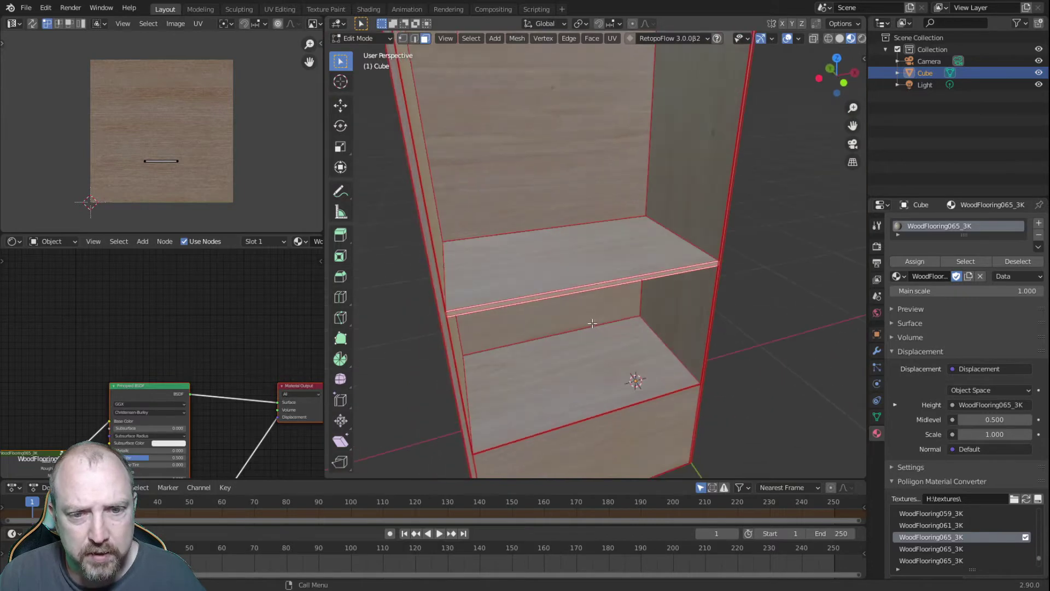
# - Inspect the wood grain of the top board's front edge, the upper corners and the cabinet as a whole
pyautogui.scroll(-4, 587, 325)
pyautogui.scroll(4, 583, 333)
pyautogui.keyDown('shift'); pyautogui.moveTo(600, 126); pyautogui.dragTo(575, 221, button='middle'); pyautogui.keyUp('shift')
pyautogui.scroll(-4, 582, 334)
pyautogui.keyDown('shift'); pyautogui.moveTo(569, 180); pyautogui.dragTo(599, 296, button='middle'); pyautogui.keyUp('shift')
pyautogui.scroll(6, 600, 295)
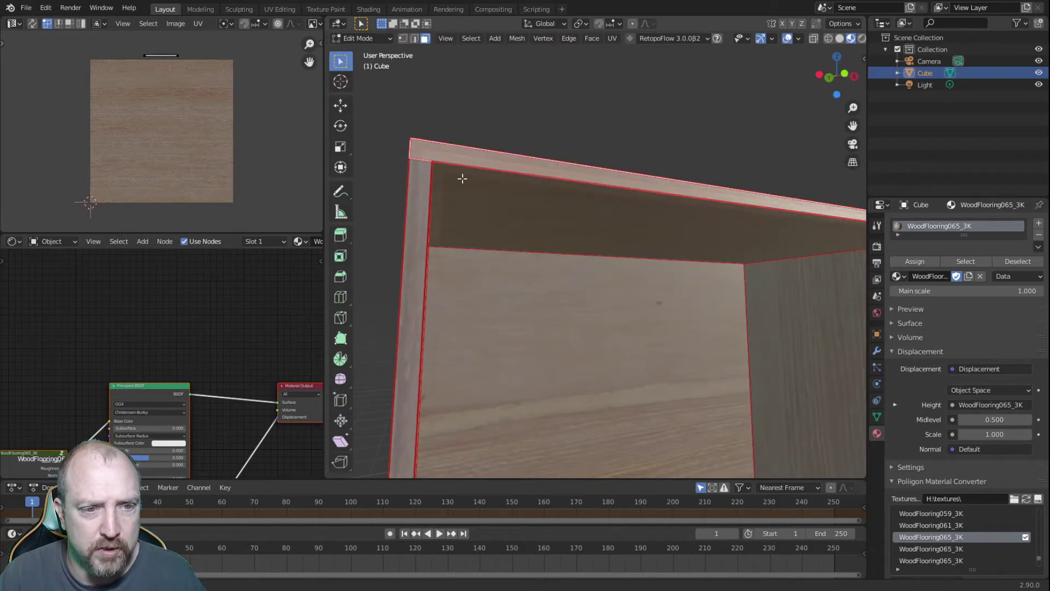
pyautogui.moveTo(462, 178); pyautogui.dragTo(486, 192, button='middle')
pyautogui.click(557, 326)
pyautogui.moveTo(604, 355); pyautogui.dragTo(547, 339, button='middle')
pyautogui.scroll(-2, 205, 198)
pyautogui.moveTo(367, 319); pyautogui.dragTo(438, 266, button='middle')
pyautogui.moveTo(514, 270); pyautogui.dragTo(528, 314, button='middle')
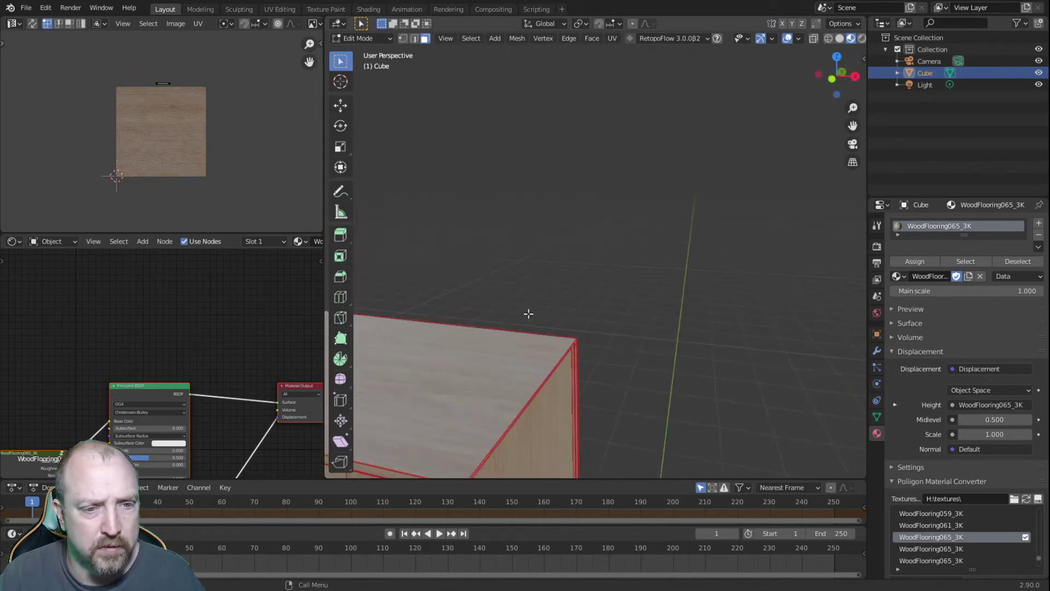
pyautogui.moveTo(469, 364); pyautogui.dragTo(520, 352, button='middle')
pyautogui.scroll(-7, 578, 333)
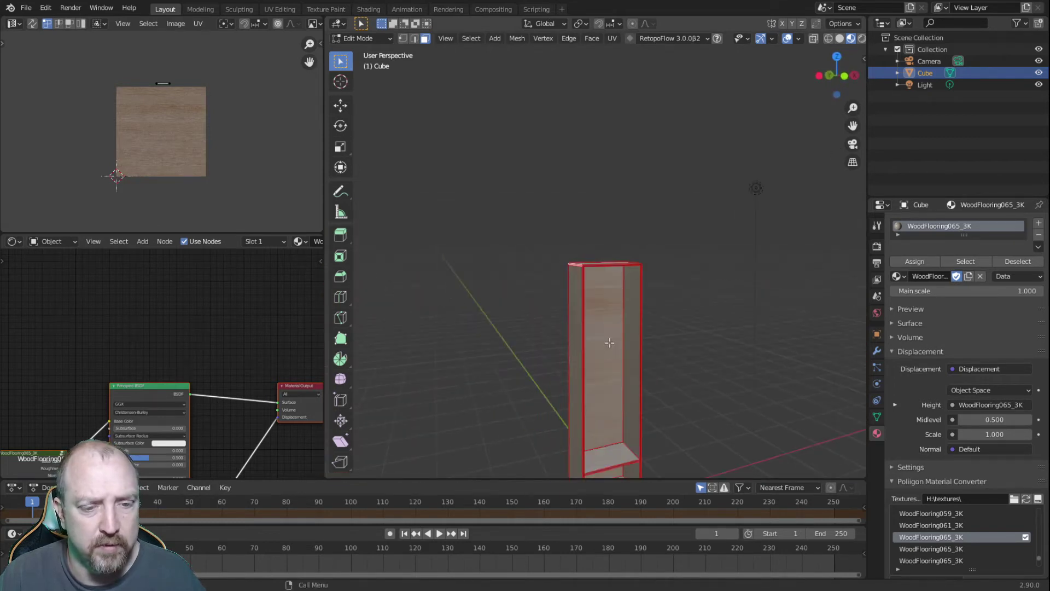
pyautogui.scroll(-2, 610, 342)
pyautogui.keyDown('shift'); pyautogui.moveTo(610, 342); pyautogui.dragTo(599, 310, button='middle'); pyautogui.keyUp('shift')
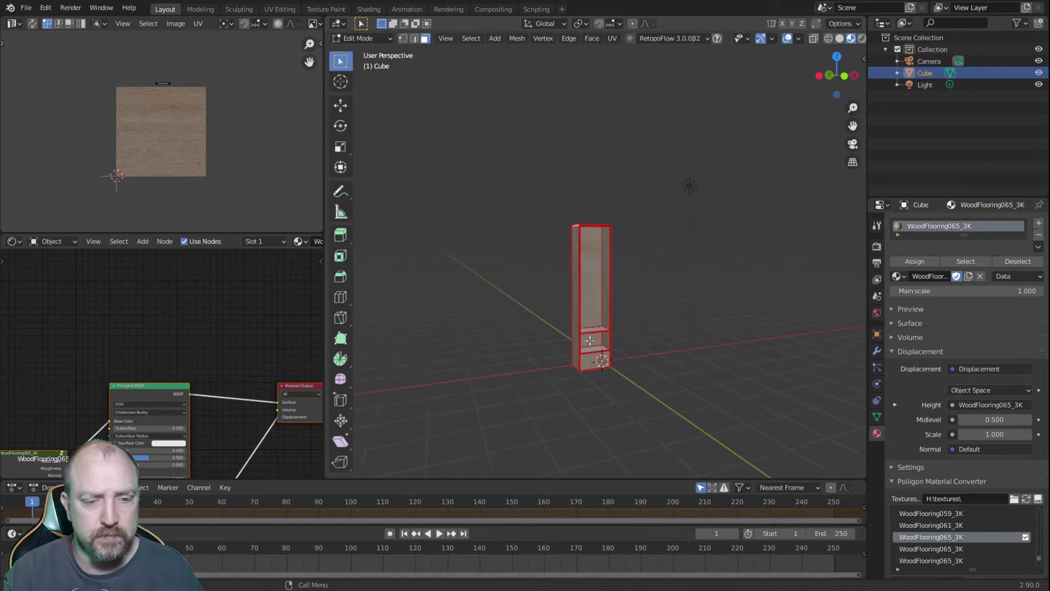
# - Select the whole cabinet mesh and scale all its UV islands up to about three times their size
pyautogui.click(590, 340)
pyautogui.press('l')
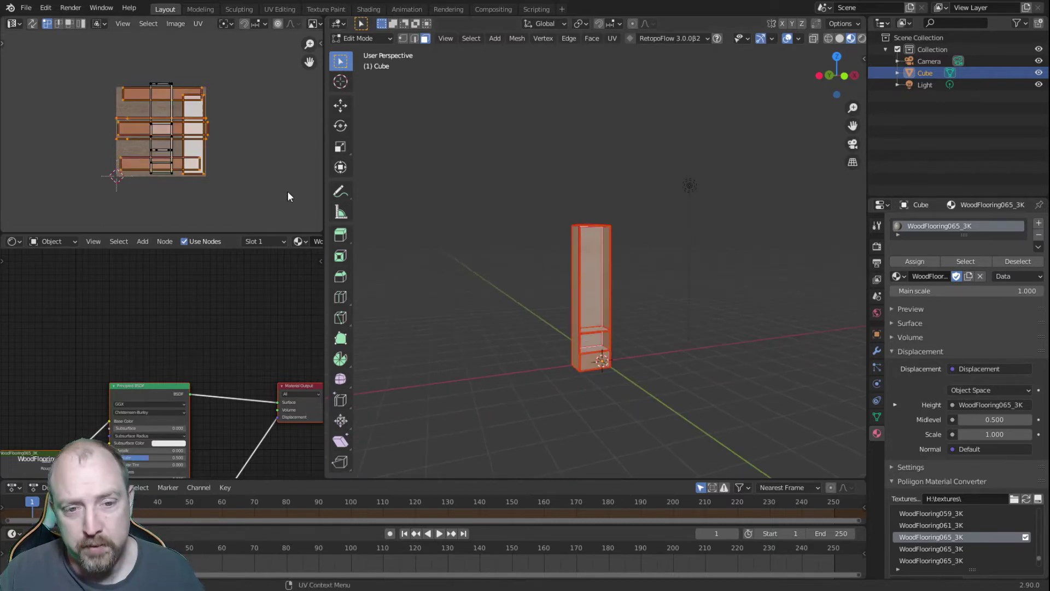
pyautogui.press('s')
pyautogui.click(241, 207)
pyautogui.hotkey('ctrl', 'z')
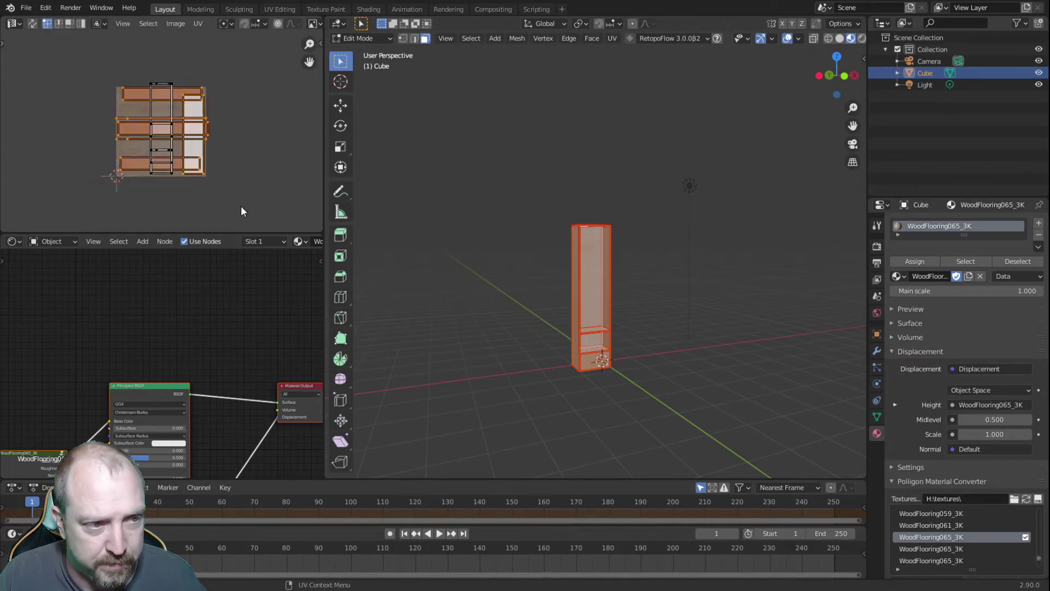
pyautogui.press('s')
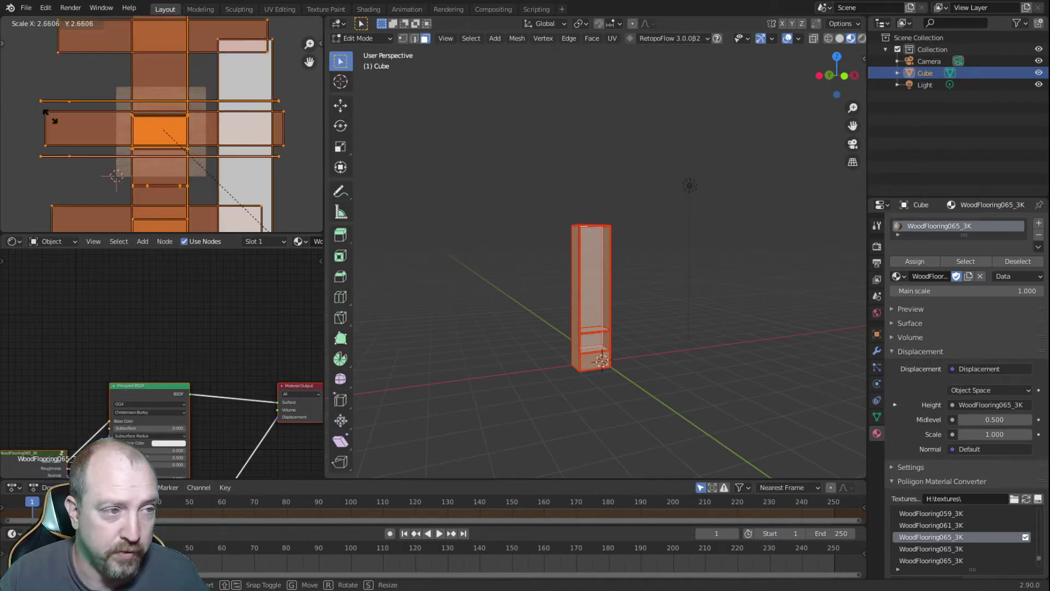
pyautogui.click(51, 116)
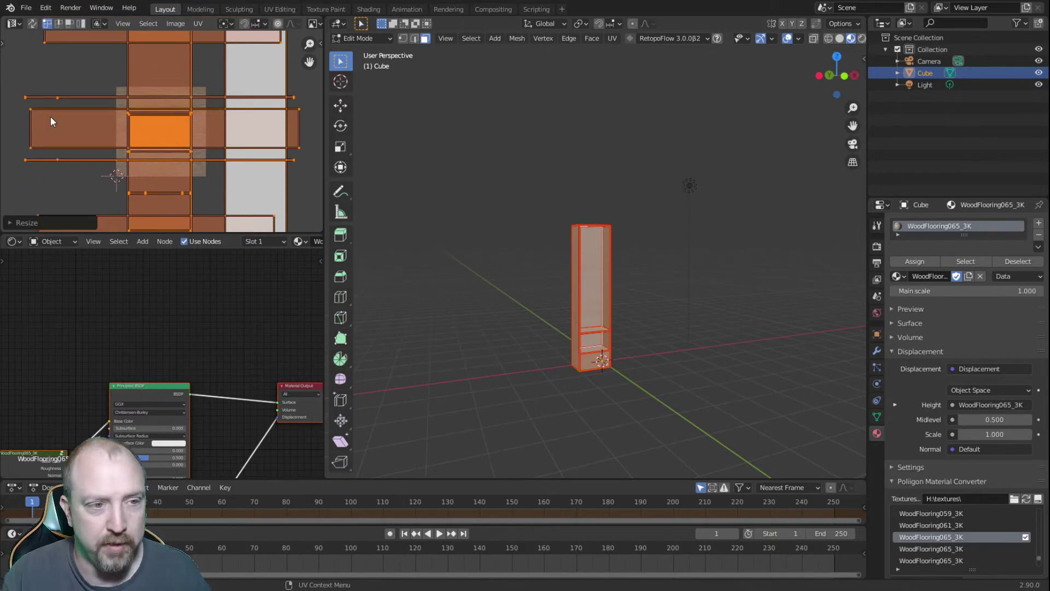
pyautogui.press('KP_Decimal')
pyautogui.hotkey('alt', 'a')
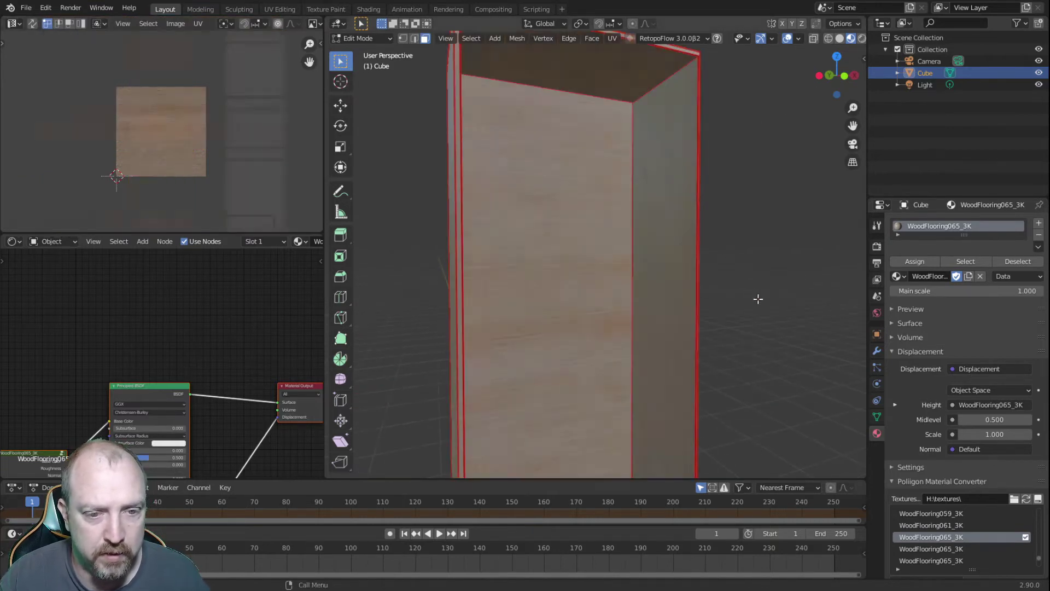
# - Rotate the UV island of the top board's side edge face by 90°
pyautogui.moveTo(706, 179); pyautogui.dragTo(624, 283, button='middle')
pyautogui.moveTo(500, 306); pyautogui.dragTo(574, 335, button='middle')
pyautogui.moveTo(671, 317); pyautogui.dragTo(401, 264, button='middle')
pyautogui.scroll(-3, 251, 159)
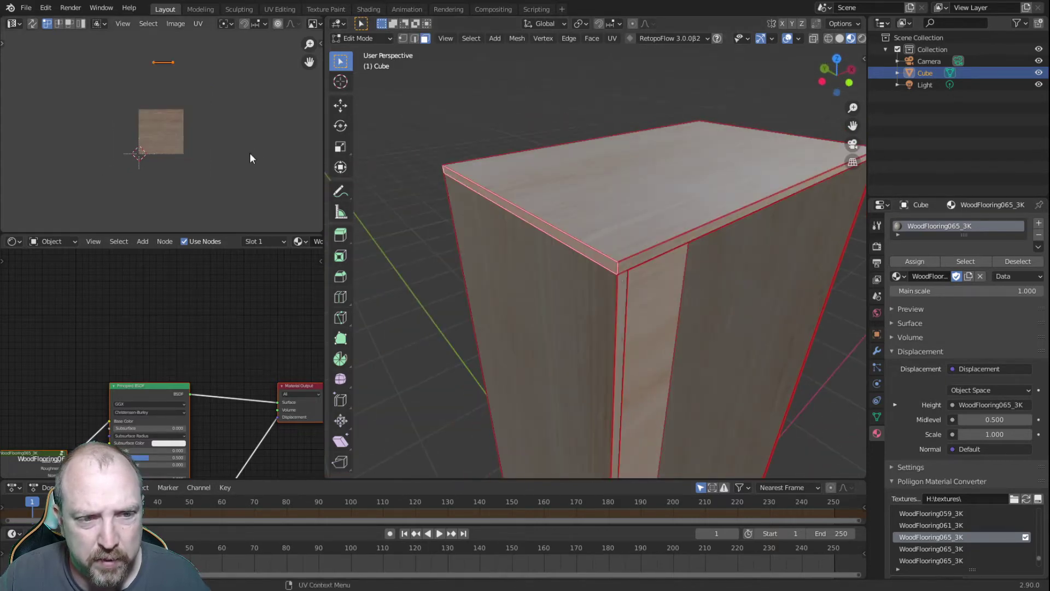
pyautogui.write('r90')
pyautogui.press('Return')
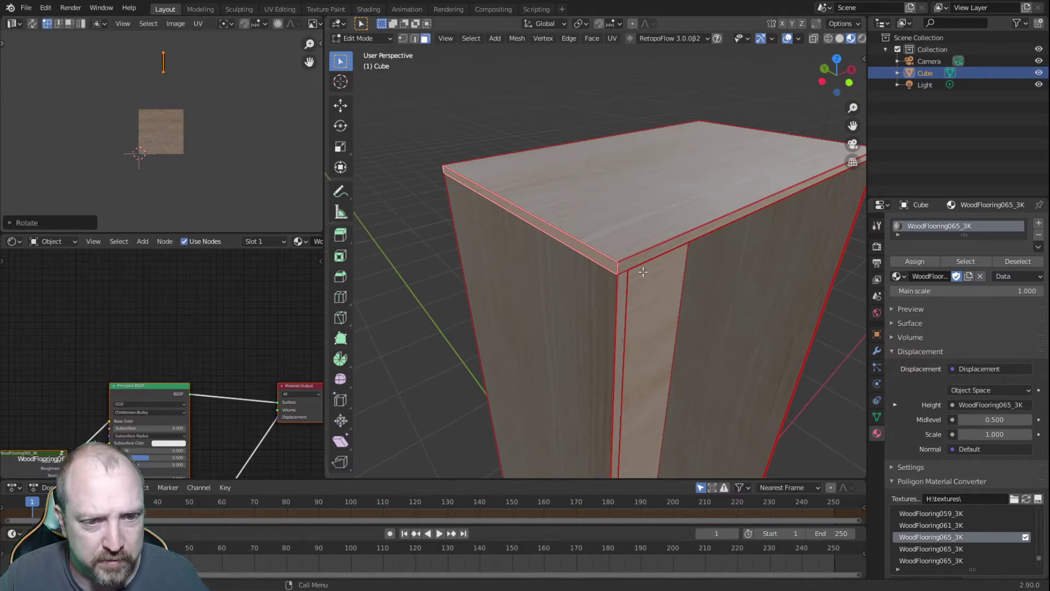
pyautogui.moveTo(560, 280); pyautogui.dragTo(538, 293, button='middle')
pyautogui.click(410, 280)
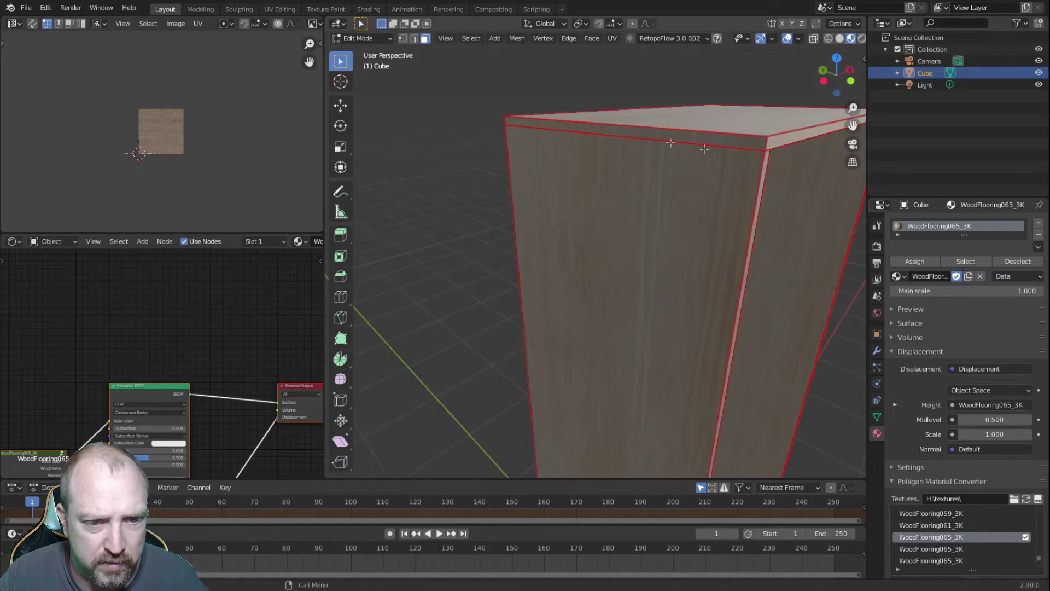
# - Select all linked geometry of the middle shelf and separate the selection into its own object
pyautogui.moveTo(642, 246); pyautogui.dragTo(599, 252, button='middle')
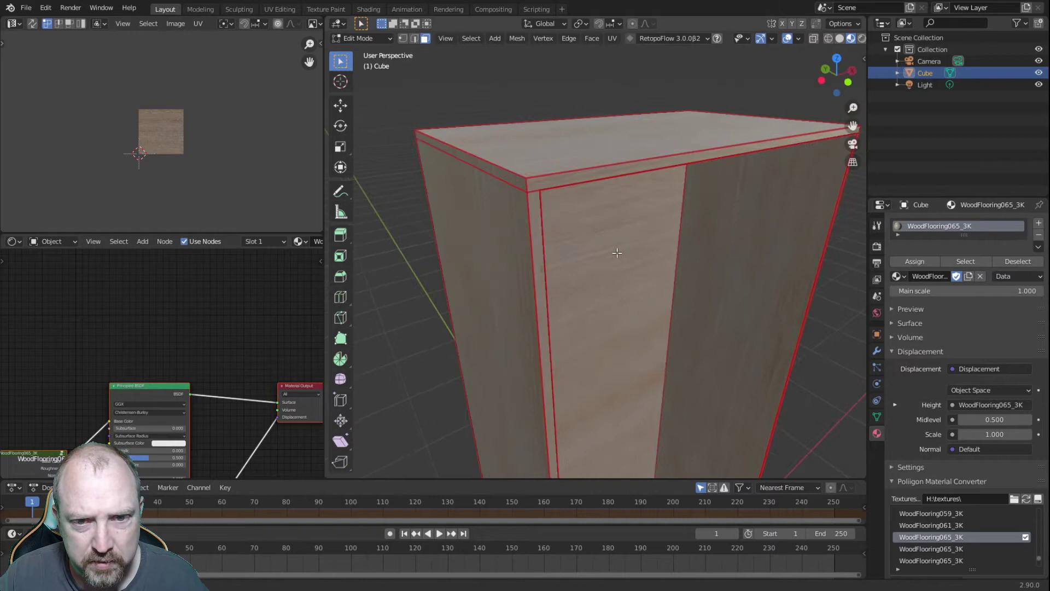
pyautogui.scroll(-5, 601, 263)
pyautogui.keyDown('shift'); pyautogui.moveTo(606, 306); pyautogui.dragTo(606, 180, button='middle'); pyautogui.keyUp('shift')
pyautogui.moveTo(605, 350); pyautogui.dragTo(626, 340, button='middle')
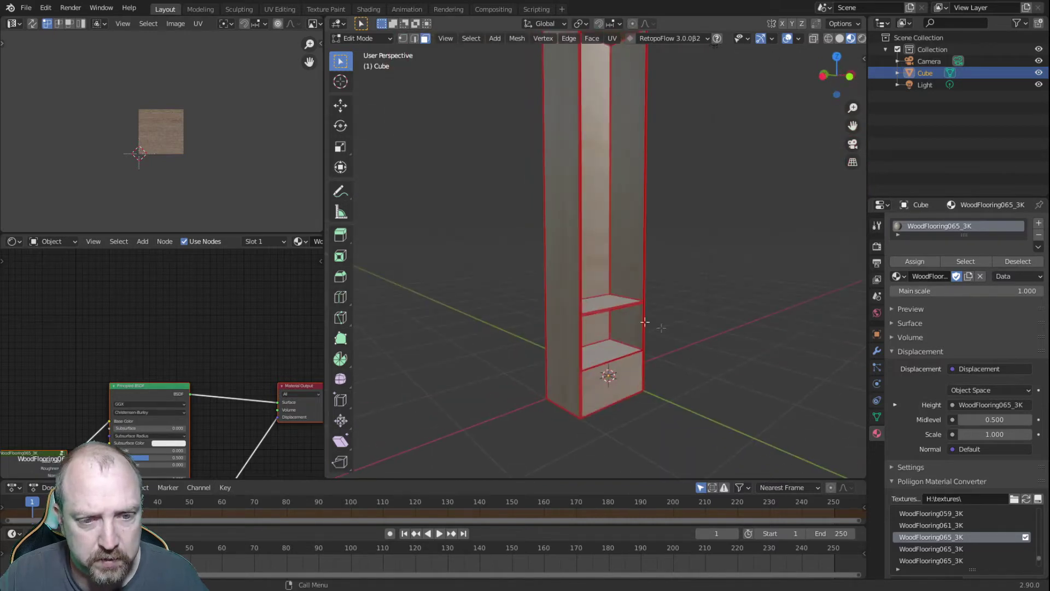
pyautogui.press('Tab')
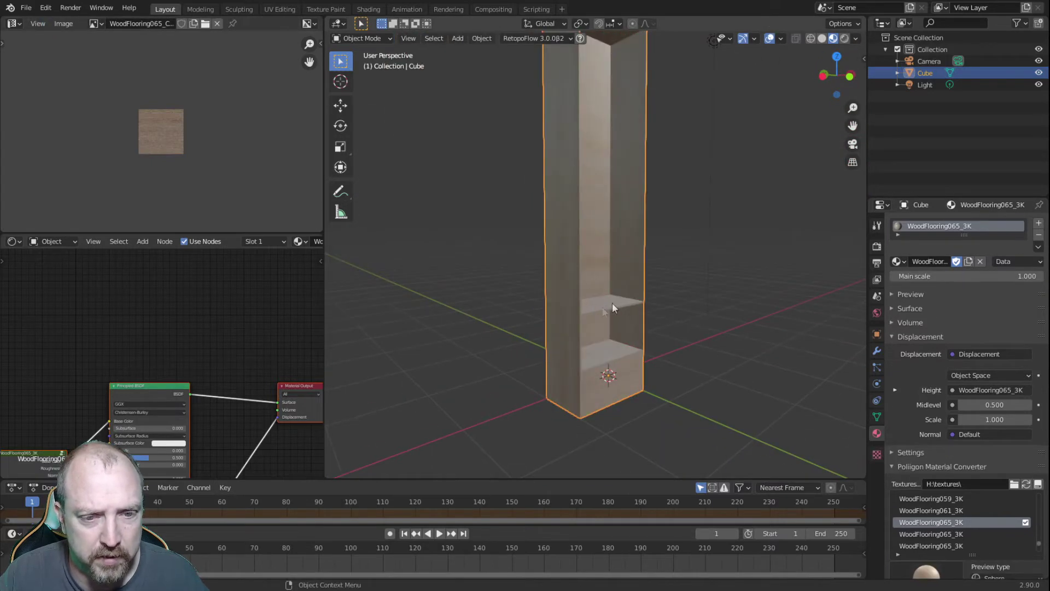
pyautogui.press('Tab')
pyautogui.press('l')
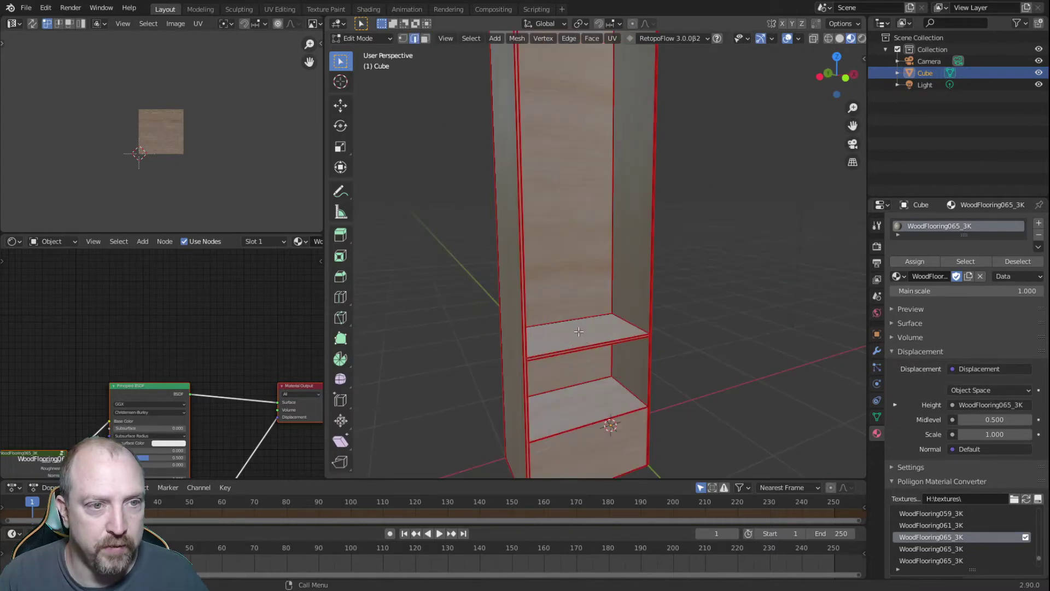
pyautogui.press('l')
pyautogui.moveTo(617, 350)
pyautogui.mouseDown(button='middle')
pyautogui.moveTo(601, 304)
pyautogui.moveTo(624, 347)
pyautogui.mouseUp(button='middle')
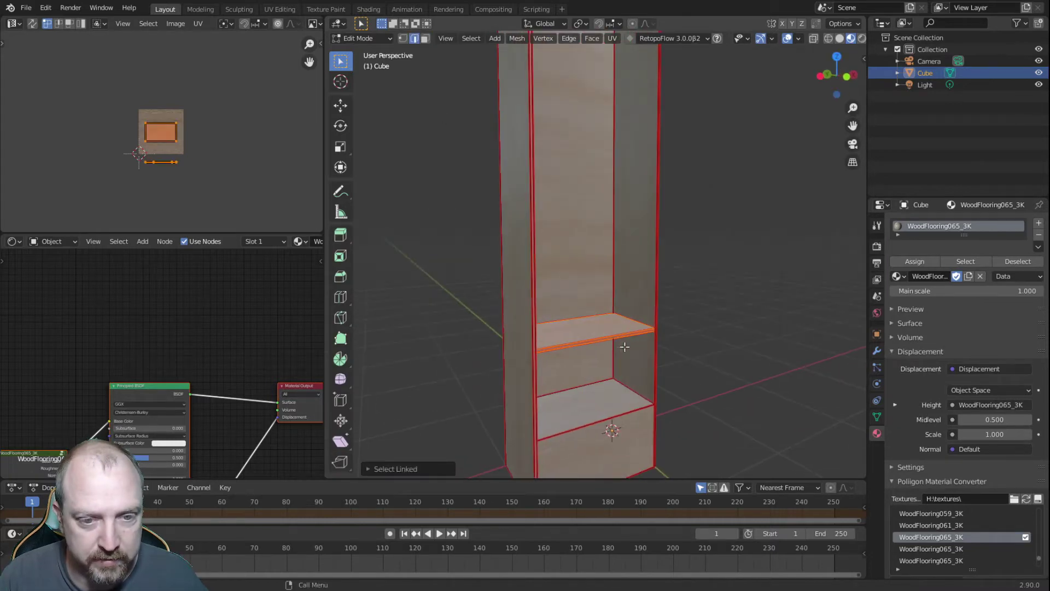
pyautogui.rightClick(590, 330)
pyautogui.moveTo(562, 375)
pyautogui.click(690, 368)
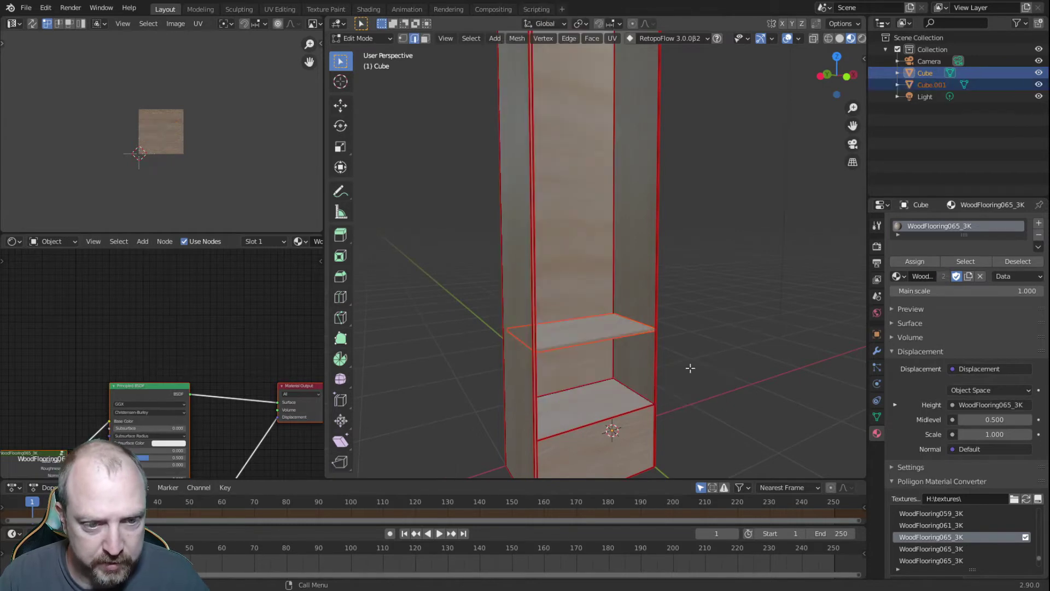
# - Return to Object Mode, select the separated shelf and add an Array modifier to it
pyautogui.press('Tab')
pyautogui.click(713, 328)
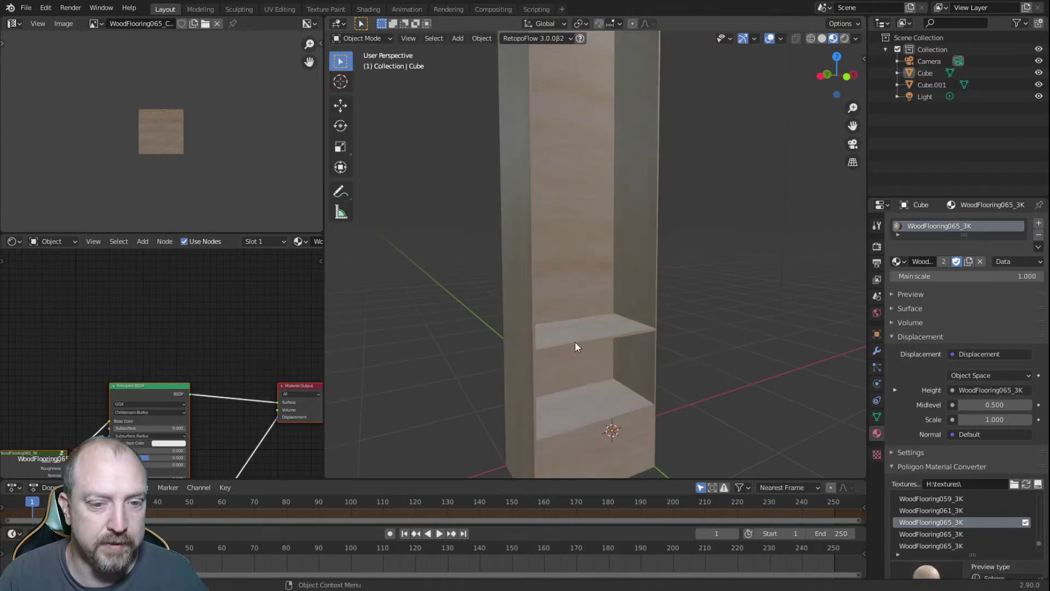
pyautogui.click(578, 343)
pyautogui.click(876, 351)
pyautogui.click(966, 223)
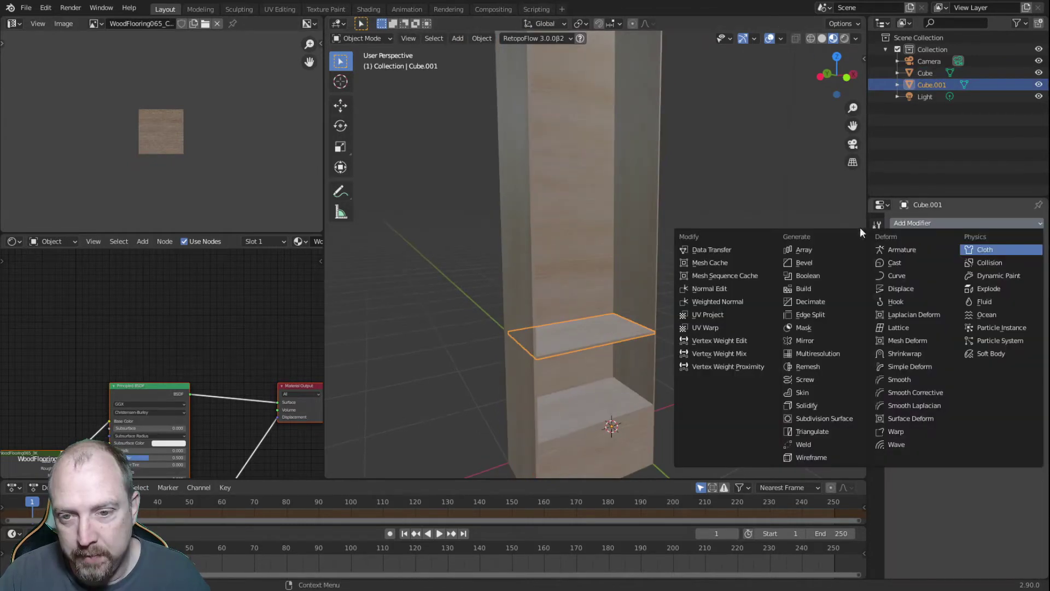
pyautogui.click(826, 251)
pyautogui.moveTo(706, 341); pyautogui.dragTo(691, 391, button='middle')
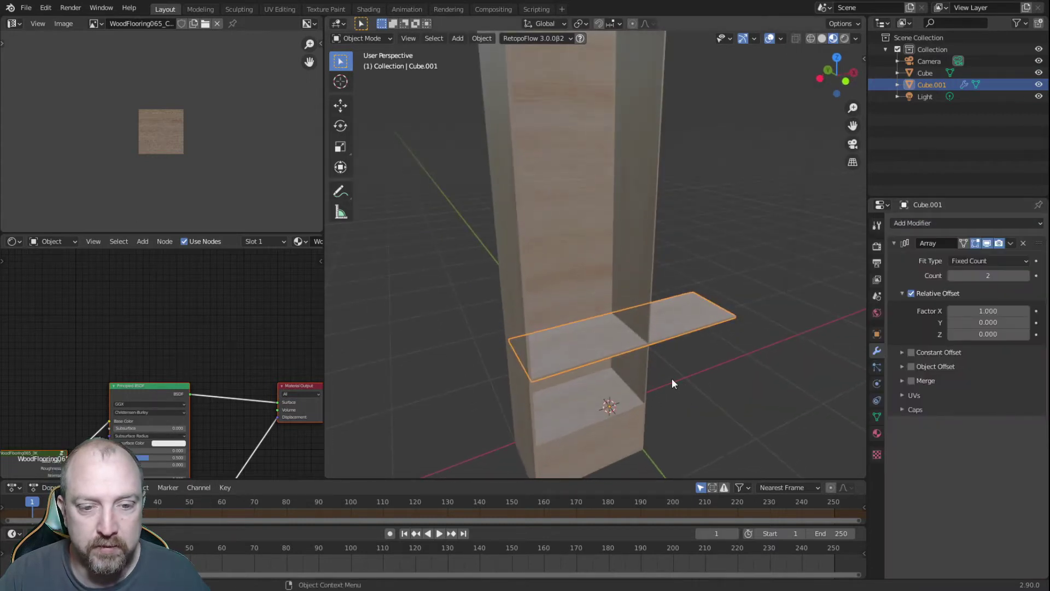
# - Keep the Array's fit type at Fixed Count and raise its count to 10
pyautogui.click(1025, 266)
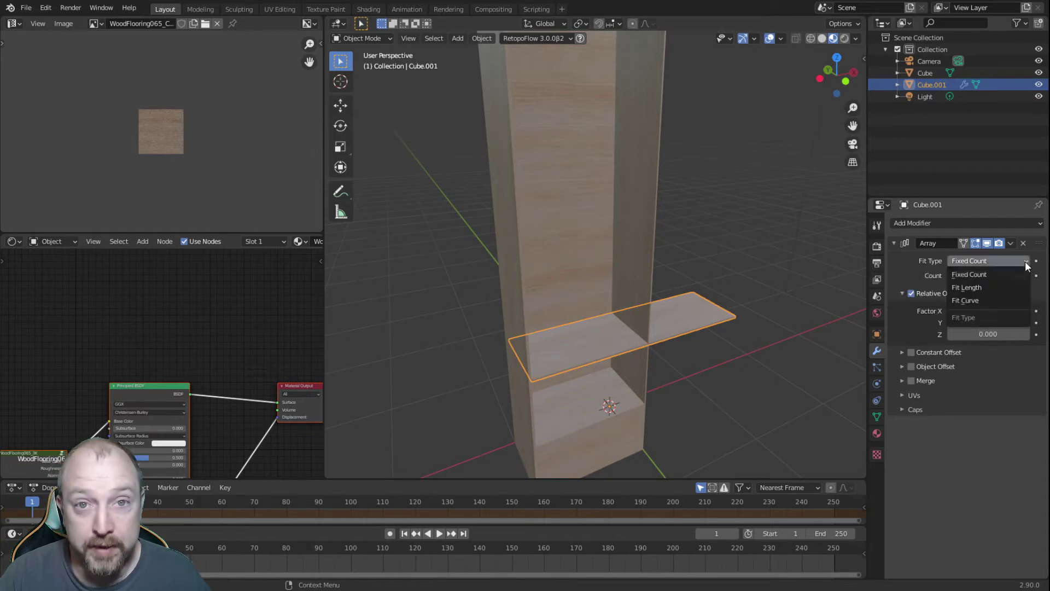
pyautogui.click(1025, 266)
pyautogui.click(1026, 277)
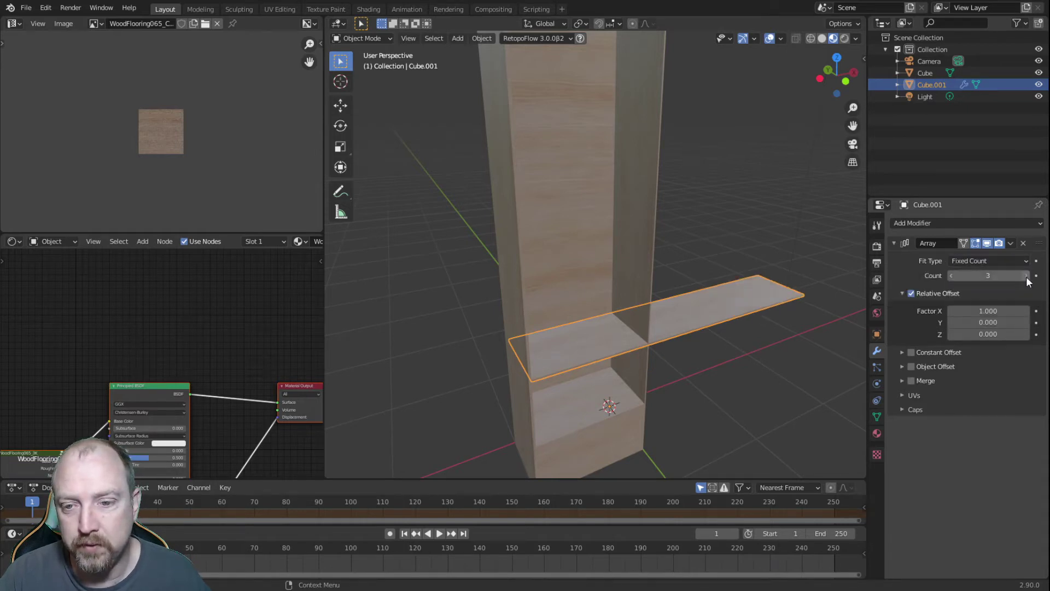
pyautogui.click(1026, 277)
pyautogui.click(1026, 278)
pyautogui.click(1026, 277)
pyautogui.click(1026, 277)
pyautogui.click(1026, 277)
pyautogui.click(1026, 277)
pyautogui.click(1026, 277)
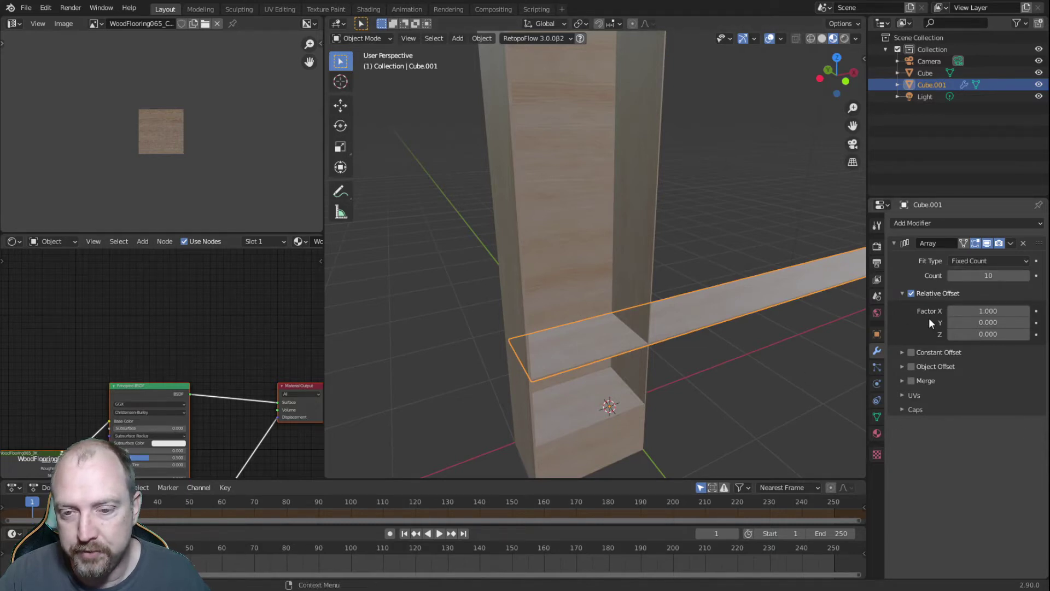
# - Switch the Array from relative to constant offset and set its Z distance to 0.35 m
pyautogui.click(911, 293)
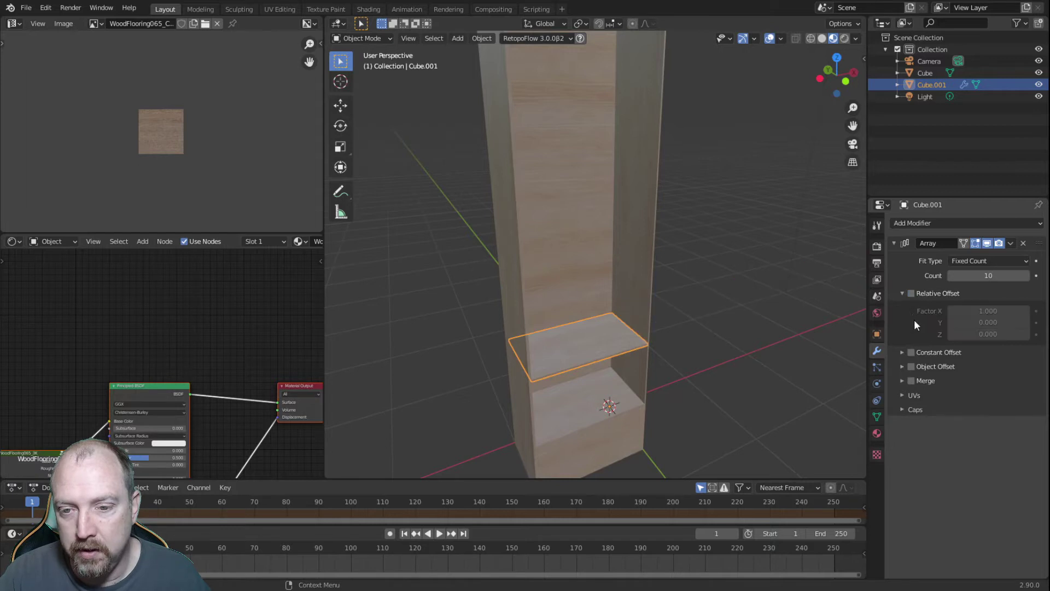
pyautogui.click(902, 293)
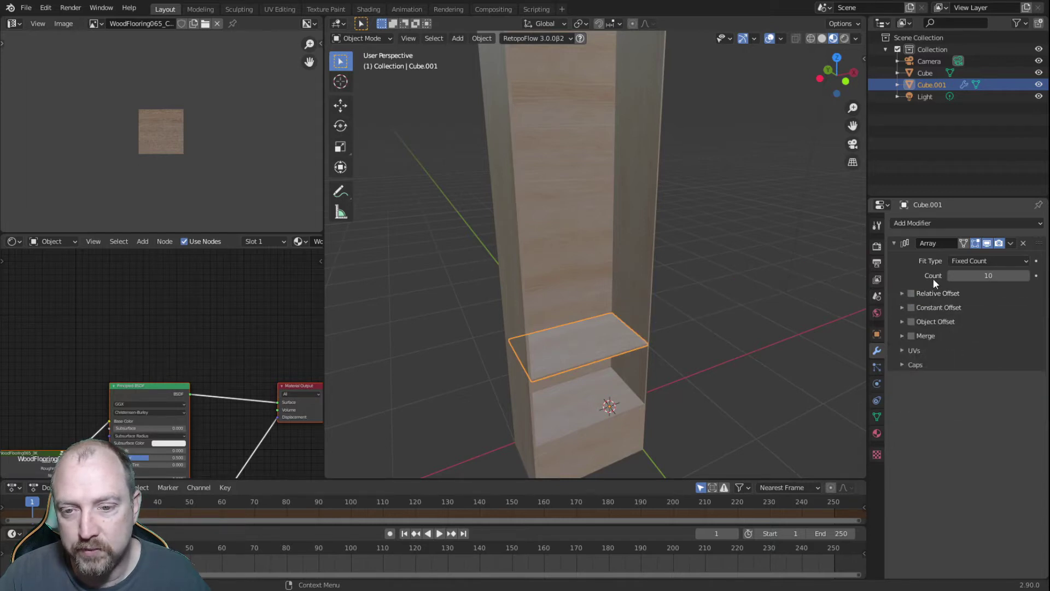
pyautogui.click(897, 309)
pyautogui.click(918, 308)
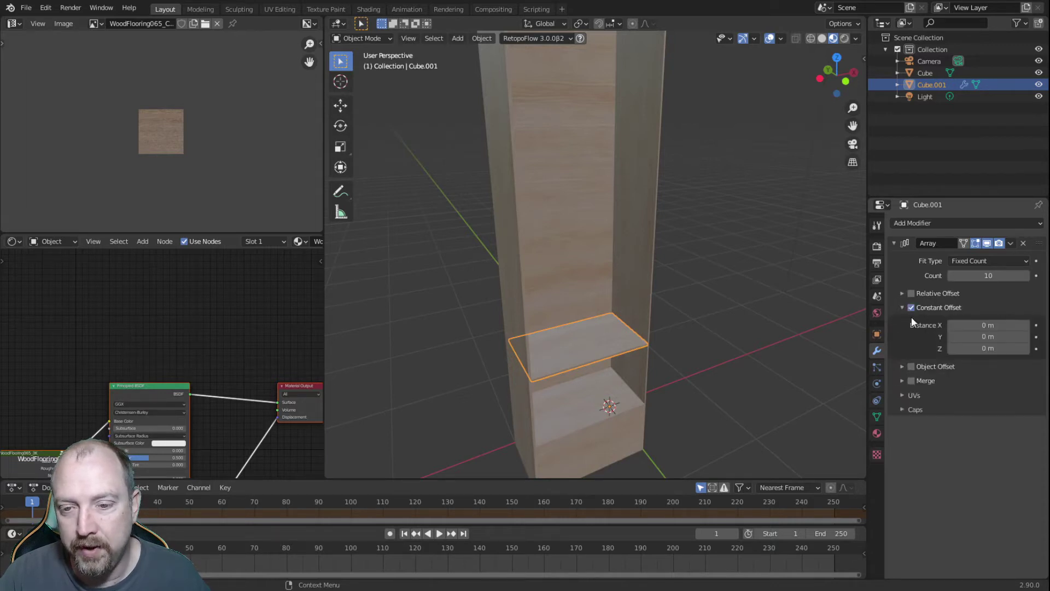
pyautogui.click(979, 348)
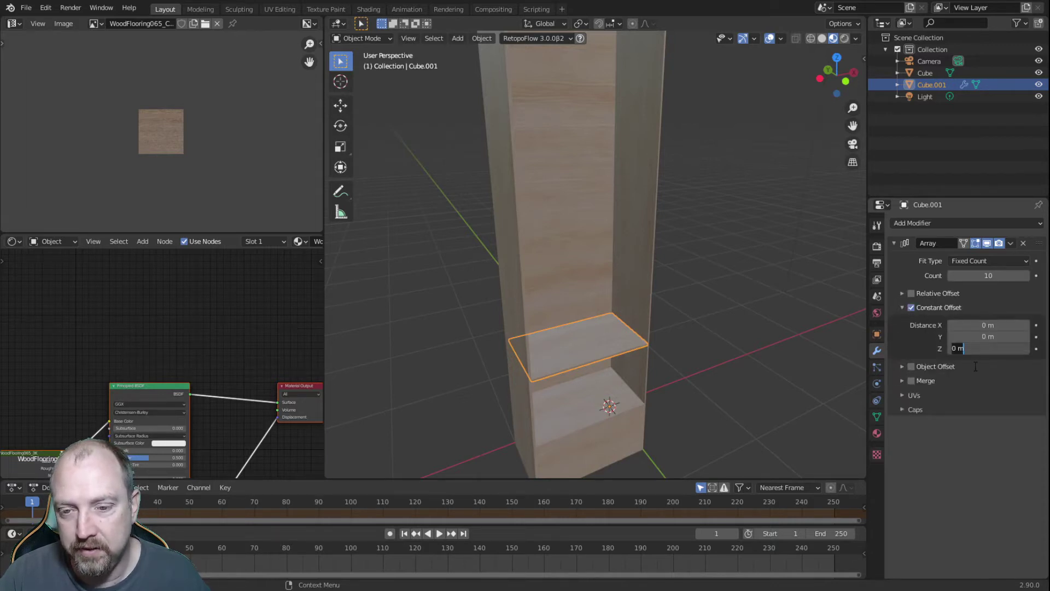
pyautogui.write('0.35')
pyautogui.press('Return')
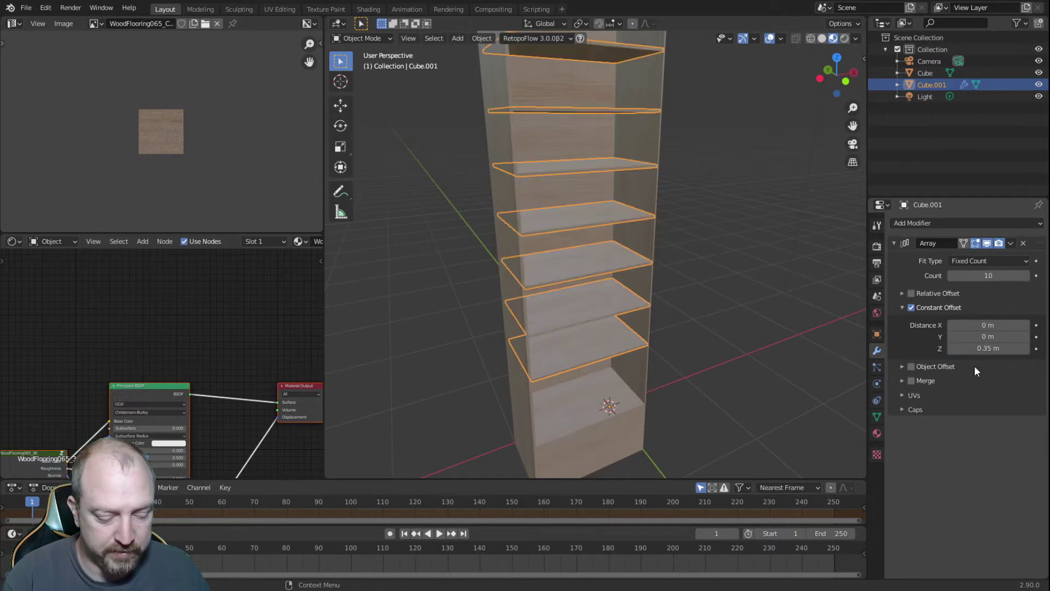
# - Reduce the Array count to 9 so no shelf overlaps the top board, and apply the modifier
pyautogui.moveTo(640, 363); pyautogui.dragTo(640, 340, button='middle')
pyautogui.keyDown('shift'); pyautogui.moveTo(668, 243); pyautogui.dragTo(673, 342, button='middle'); pyautogui.keyUp('shift')
pyautogui.scroll(3, 635, 264)
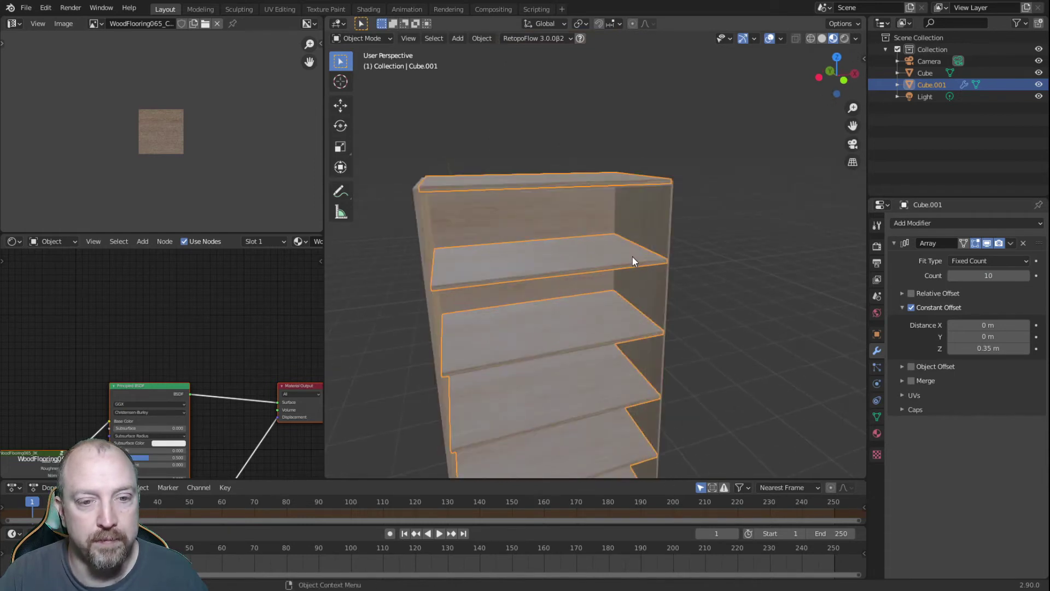
pyautogui.click(951, 275)
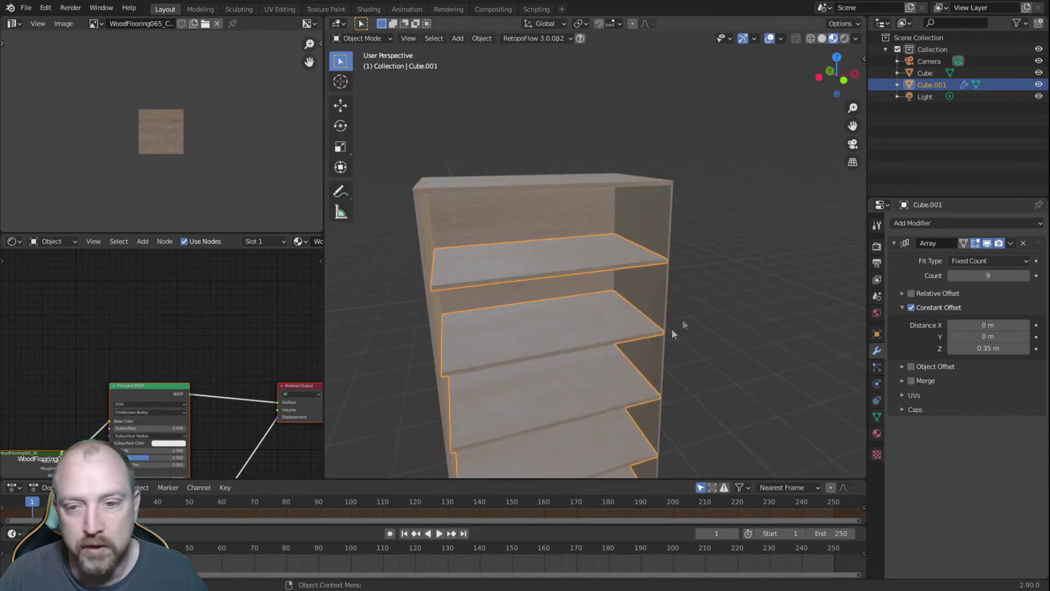
pyautogui.keyDown('shift'); pyautogui.moveTo(560, 404); pyautogui.dragTo(569, 290, button='middle'); pyautogui.keyUp('shift')
pyautogui.click(1010, 244)
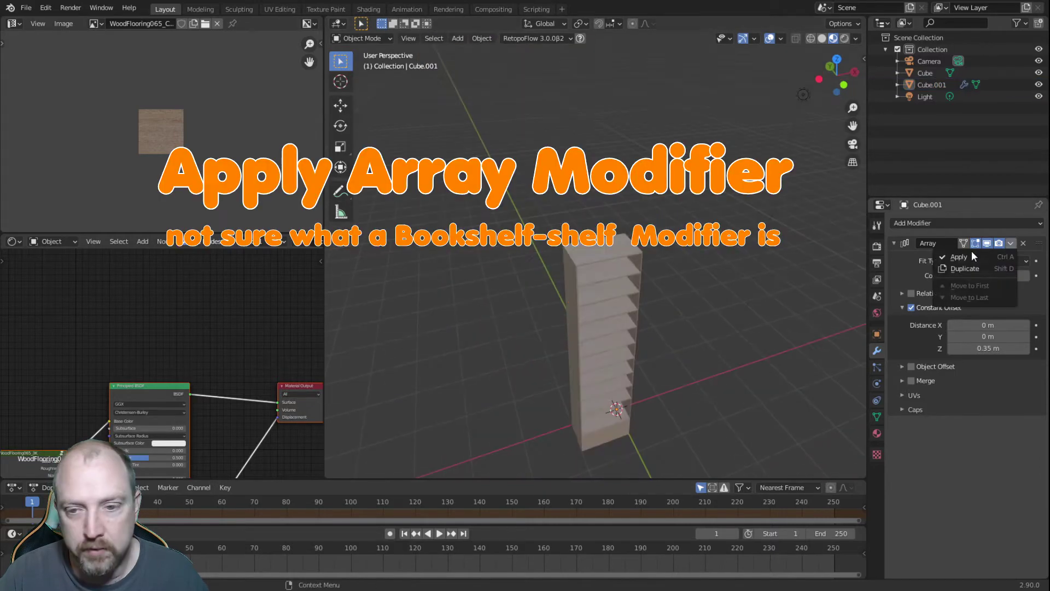
pyautogui.click(971, 256)
pyautogui.click(749, 293)
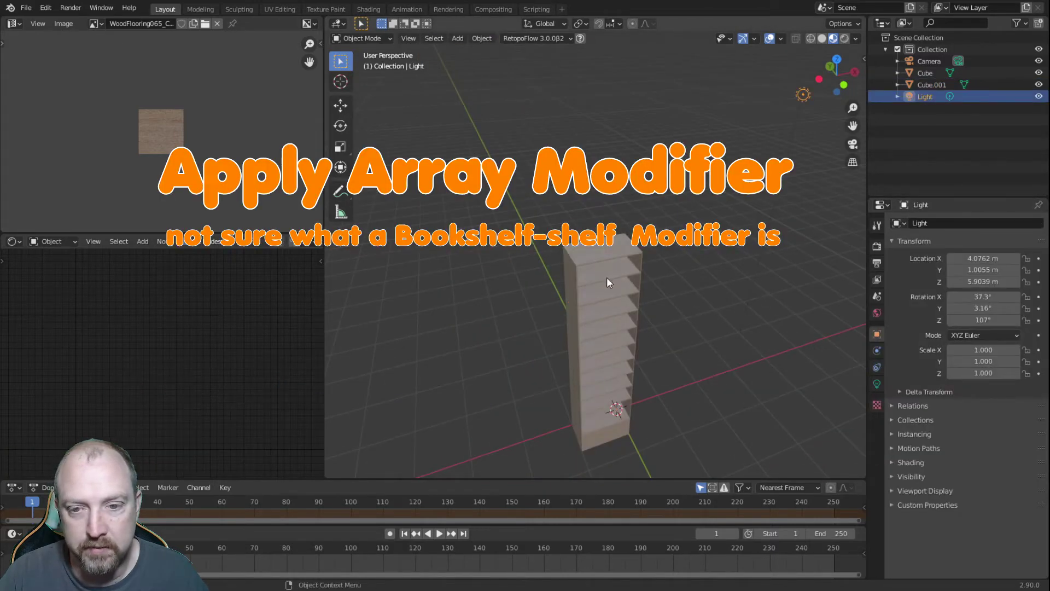
# - Open the arrayed shelves in Edit Mode, select all their geometry and clear the selection of their UV islands
pyautogui.click(600, 352)
pyautogui.scroll(4, 619, 363)
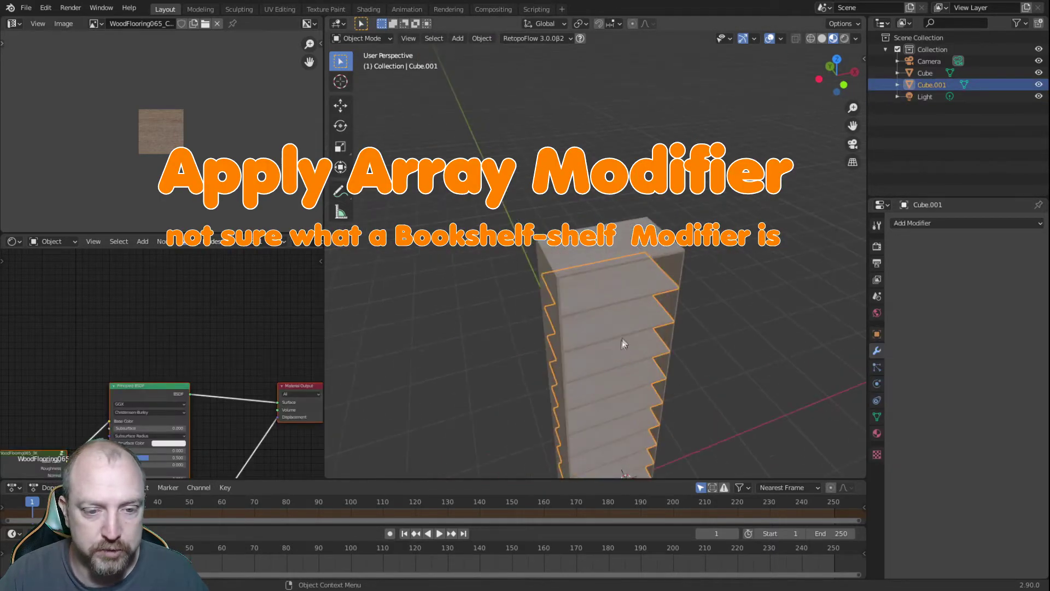
pyautogui.click(624, 302)
pyautogui.click(623, 304)
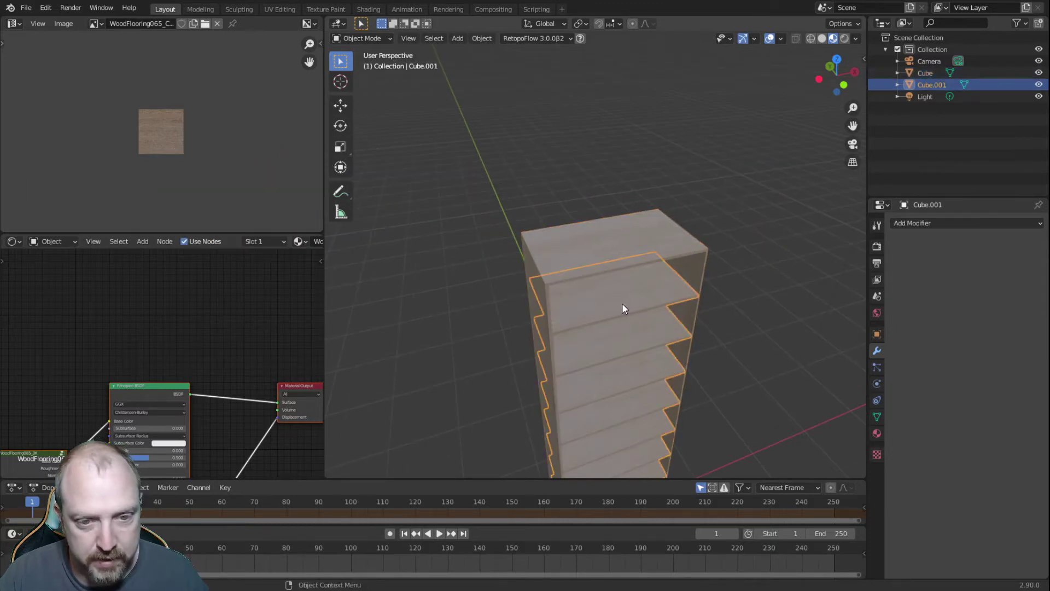
pyautogui.press('Tab')
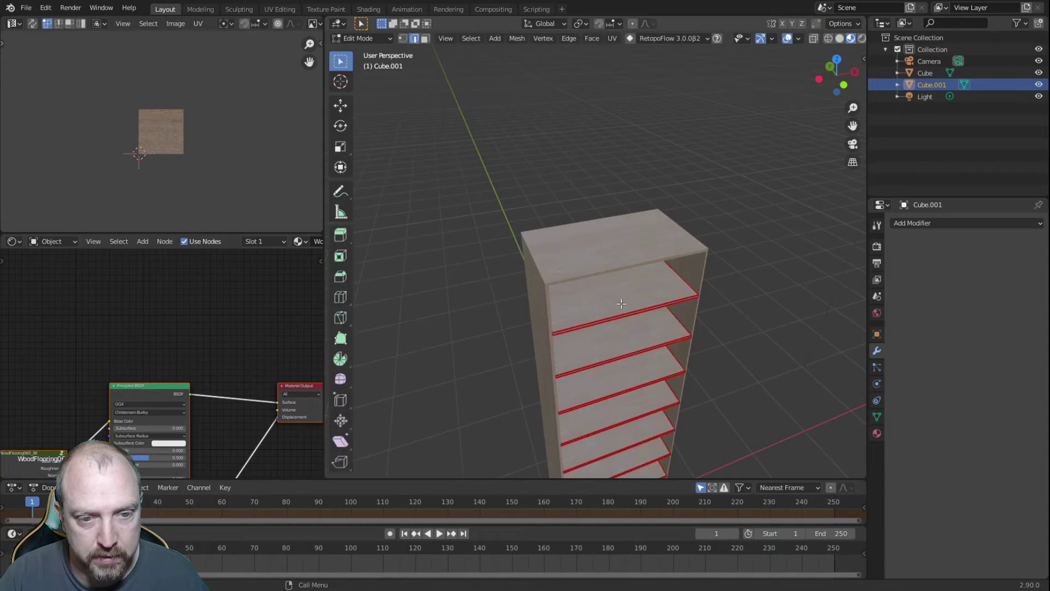
pyautogui.press('a')
pyautogui.scroll(4, 173, 166)
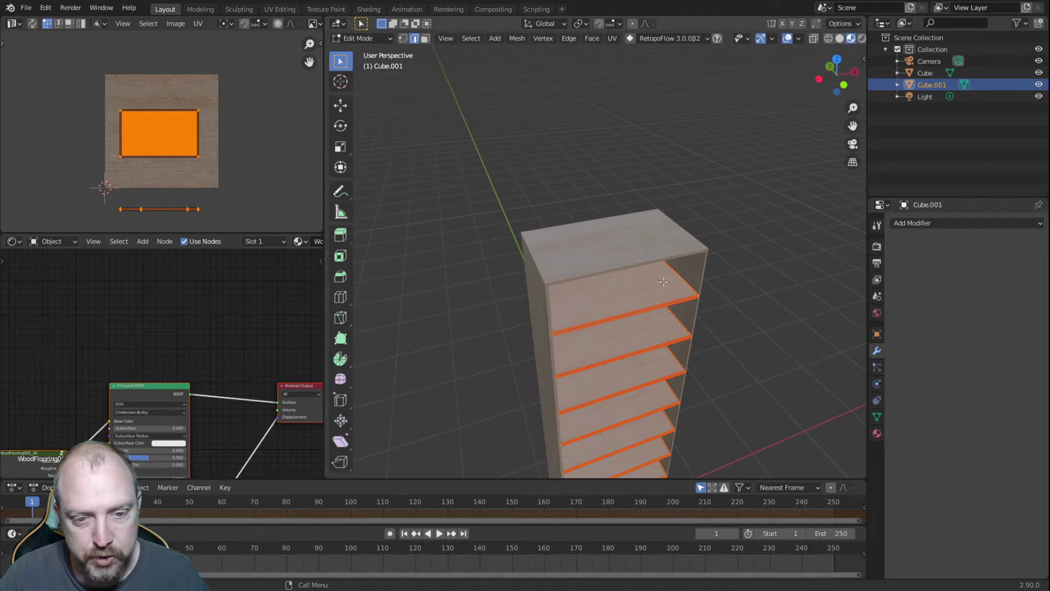
pyautogui.click(221, 145)
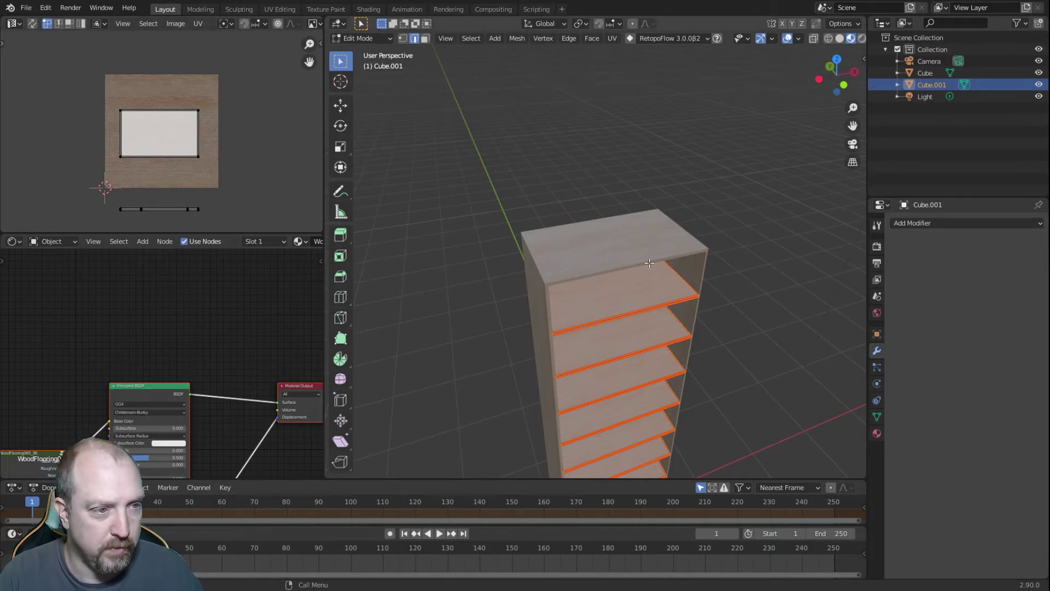
# - Move one shelf face's UV island to the texture's upper-left corner and another to its lower-left corner
pyautogui.press('3')
pyautogui.press('l')
pyautogui.press('g')
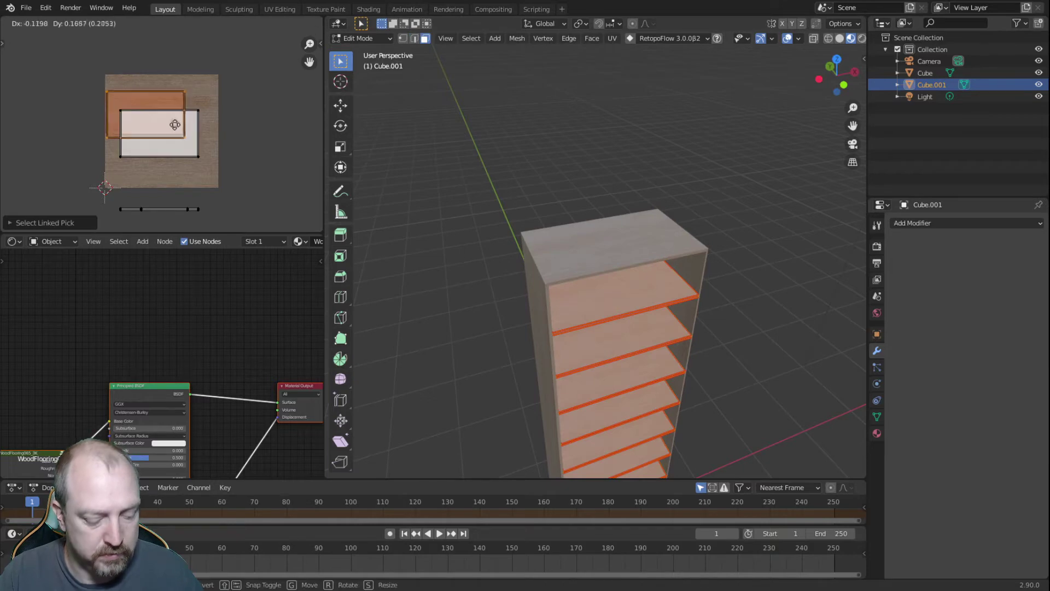
pyautogui.click(174, 112)
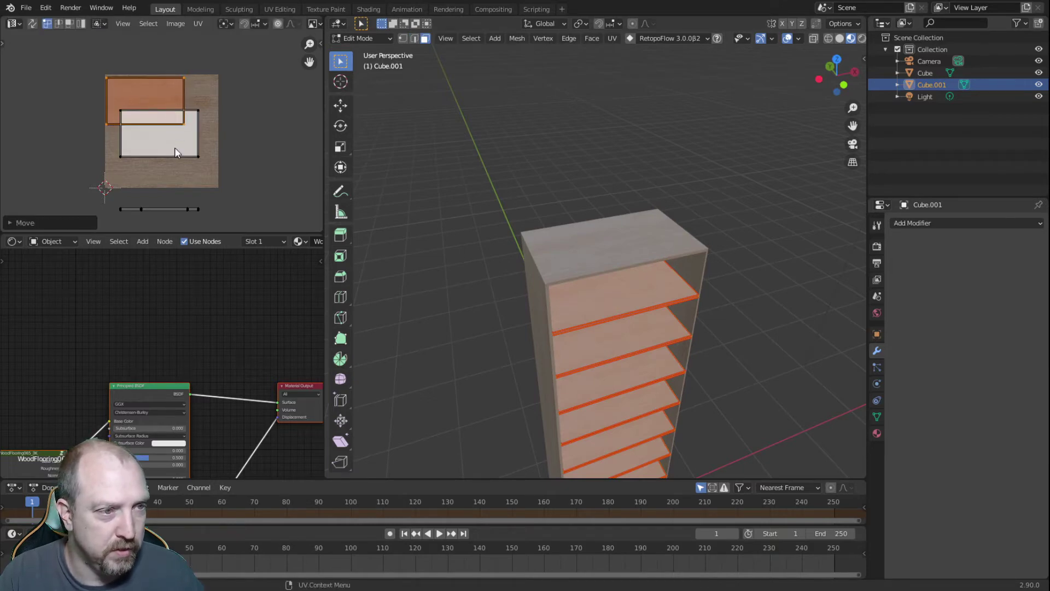
pyautogui.click(307, 158)
pyautogui.press('l')
pyautogui.press('g')
pyautogui.click(163, 169)
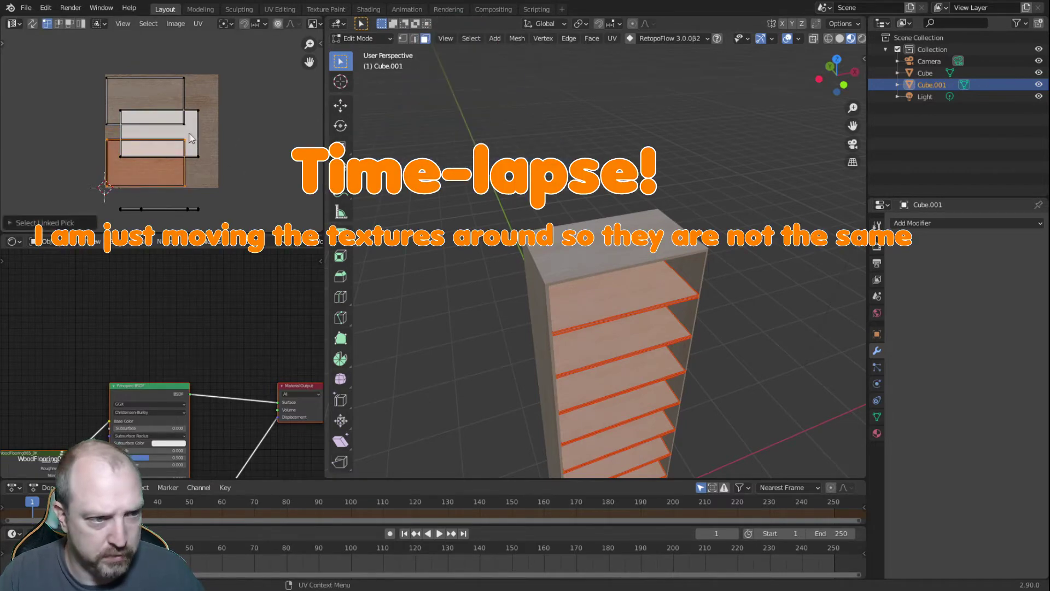
# - Offset three more stacked shelf UV islands, spreading them over the texture's lower-right, upper-right and upper-middle areas
pyautogui.press('l')
pyautogui.press('g')
pyautogui.click(275, 121)
pyautogui.hotkey('alt', 'a')
pyautogui.press('l')
pyautogui.press('g')
pyautogui.click(194, 89)
pyautogui.hotkey('alt', 'a')
pyautogui.press('l')
pyautogui.press('g')
pyautogui.click(200, 110)
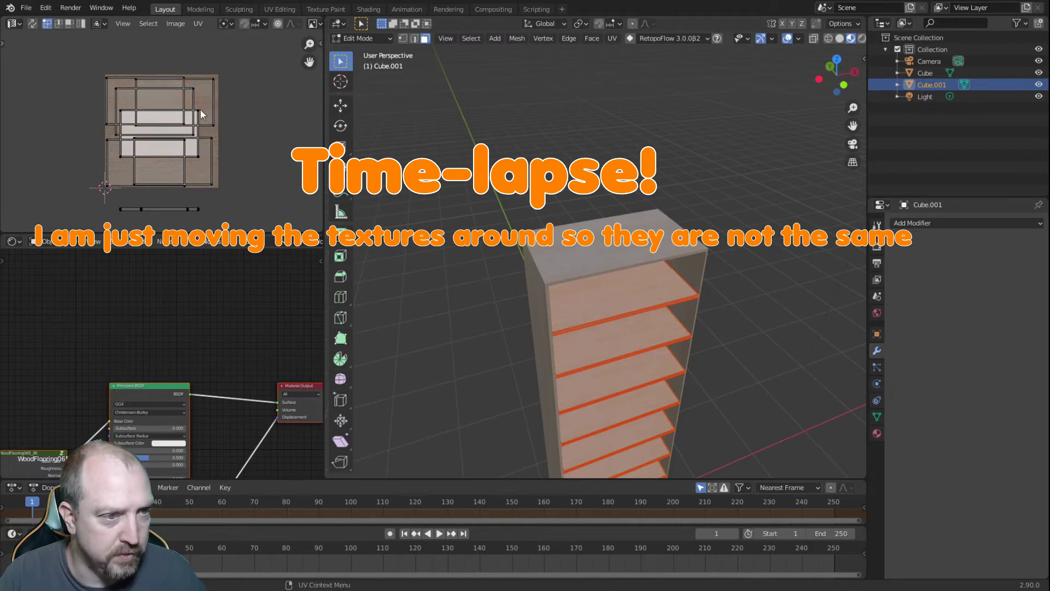
# - Shift three further shelf UV islands apart one by one, placing the last along the texture's lower edge
pyautogui.hotkey('alt', 'a')
pyautogui.press('l')
pyautogui.press('g')
pyautogui.click(211, 98)
pyautogui.hotkey('alt', 'a')
pyautogui.press('l')
pyautogui.press('g')
pyautogui.click(205, 131)
pyautogui.hotkey('alt', 'a')
pyautogui.press('l')
pyautogui.press('g')
pyautogui.press('Escape')
pyautogui.press('g')
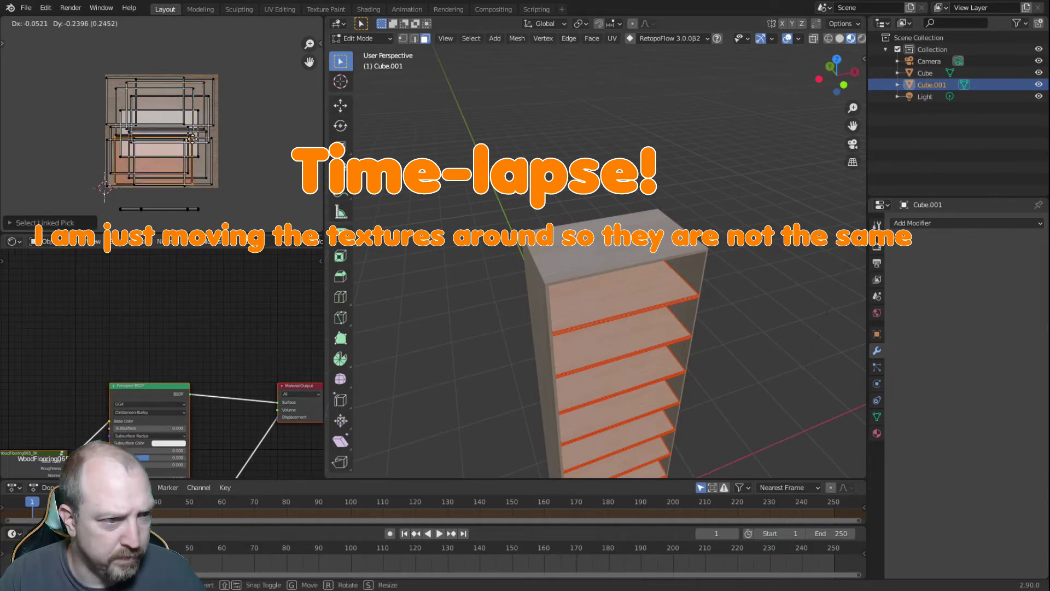
pyautogui.click(193, 140)
# - Relocate the next two overlapping shelf UV islands to different spots within the wood texture
pyautogui.hotkey('alt', 'a')
pyautogui.press('l')
pyautogui.press('g')
pyautogui.click(217, 116)
pyautogui.hotkey('alt', 'a')
pyautogui.press('l')
pyautogui.hotkey('alt', 'a')
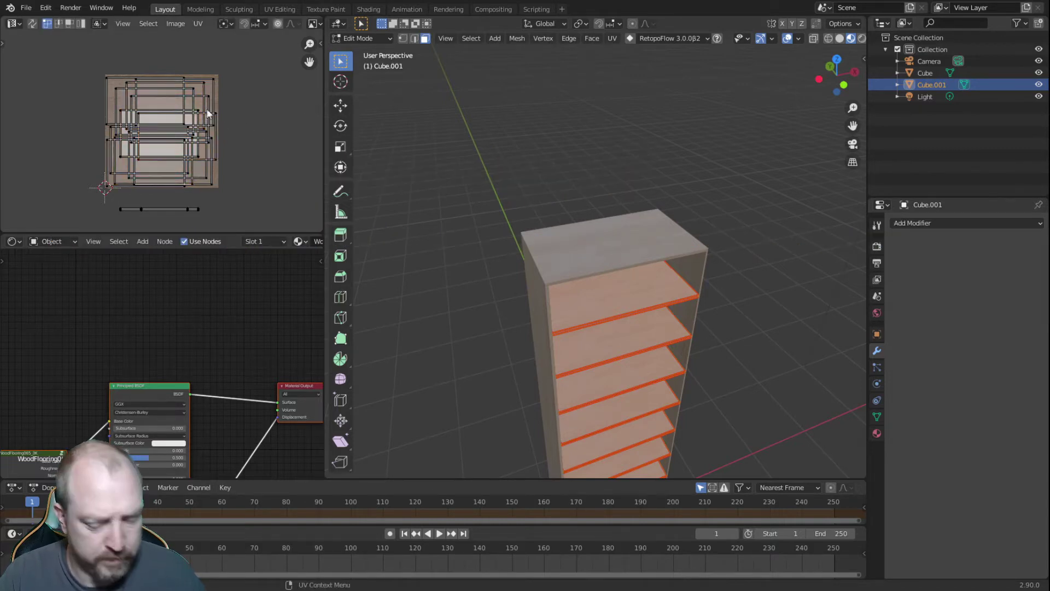
pyautogui.press('l')
pyautogui.press('g')
pyautogui.click(235, 116)
# - Pick two more UV islands from the central stack and offset them separately, one of them towards the texture's lower half
pyautogui.hotkey('alt', 'a')
pyautogui.press('l')
pyautogui.hotkey('alt', 'a')
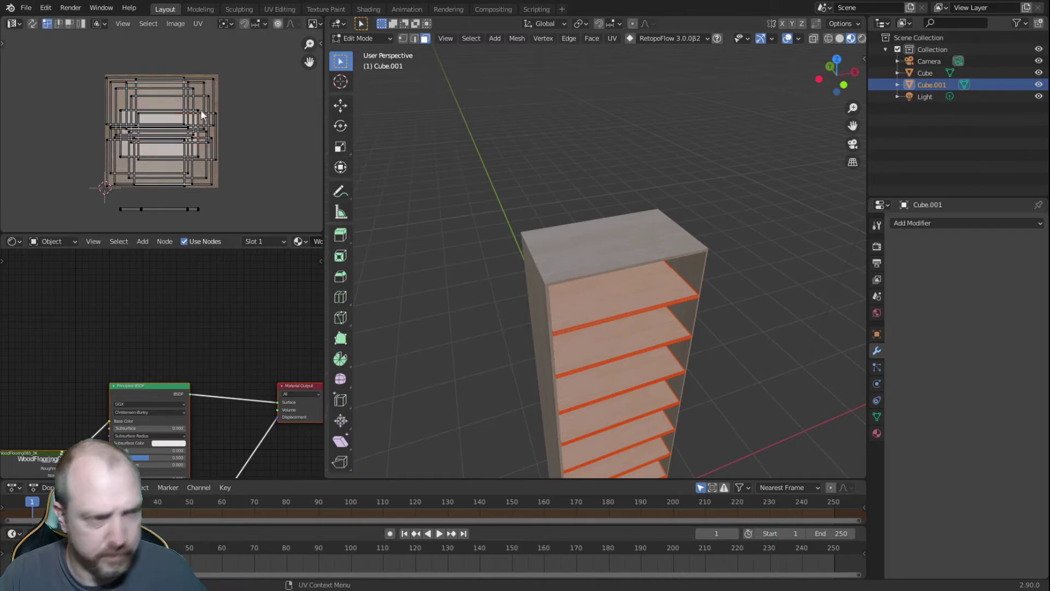
pyautogui.press('l')
pyautogui.press('g')
pyautogui.click(219, 91)
pyautogui.hotkey('alt', 'a')
pyautogui.press('l')
pyautogui.press('g')
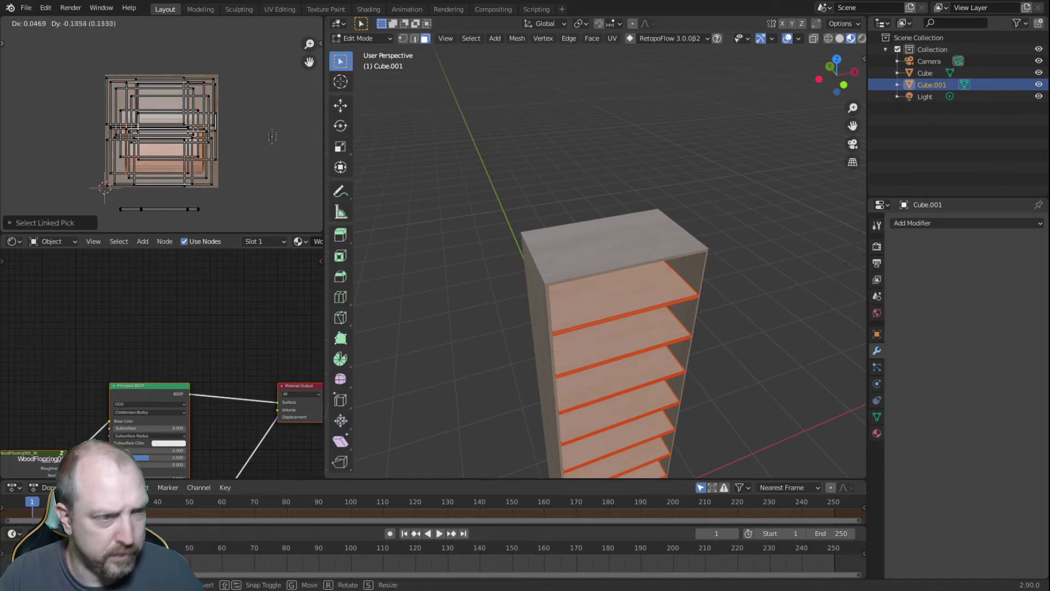
pyautogui.click(203, 111)
# - Spread four more of the stacked shelf UV islands over the texture so the shelves do not share the same grain
pyautogui.hotkey('alt', 'a')
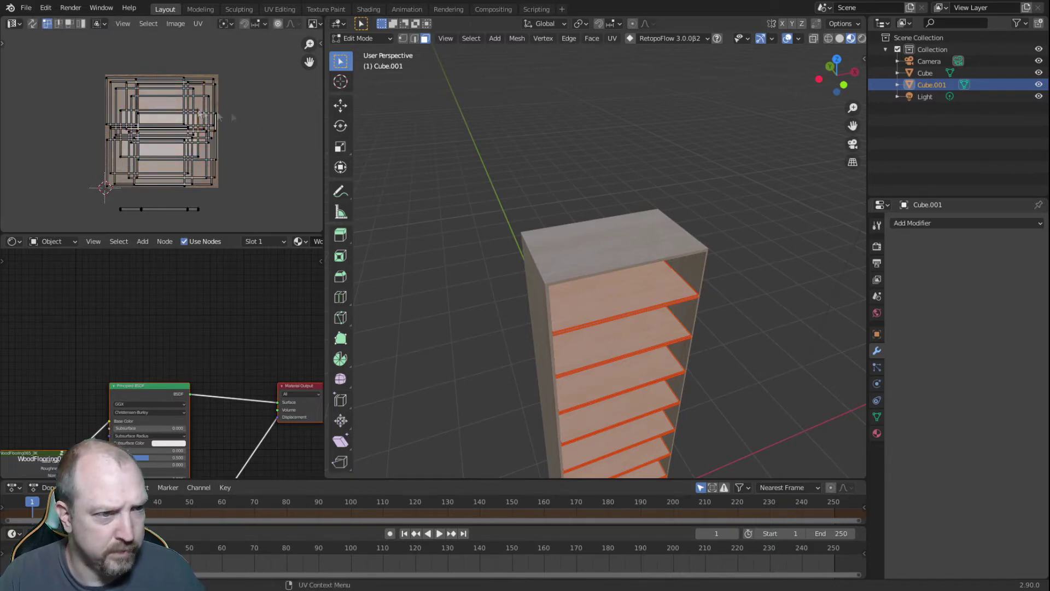
pyautogui.press('l')
pyautogui.press('g')
pyautogui.click(255, 123)
pyautogui.hotkey('alt', 'a')
pyautogui.press('l')
pyautogui.press('g')
pyautogui.click(212, 93)
pyautogui.press('l')
pyautogui.hotkey('alt', 'a')
pyautogui.press('l')
pyautogui.press('g')
pyautogui.click(253, 117)
pyautogui.hotkey('alt', 'a')
pyautogui.press('l')
pyautogui.press('g')
pyautogui.click(199, 107)
pyautogui.hotkey('alt', 'a')
# - Clear the mesh selection, examine the wood grain on the shelves from several angles, and reselect all their geometry
pyautogui.hotkey('alt', 'a')
pyautogui.moveTo(492, 330); pyautogui.dragTo(564, 137, button='middle')
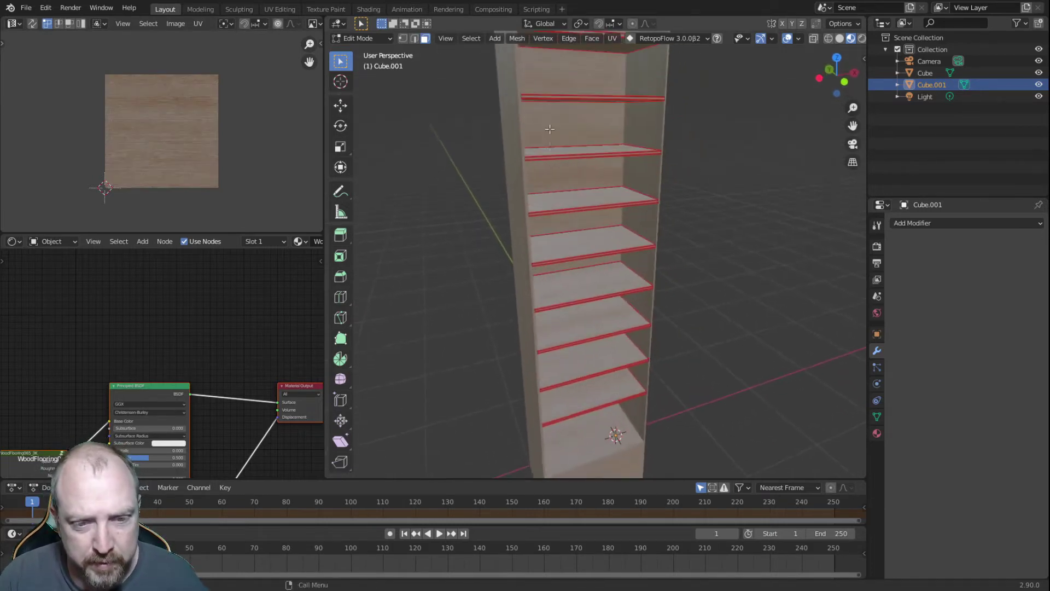
pyautogui.scroll(-2, 564, 214)
pyautogui.moveTo(565, 215); pyautogui.dragTo(572, 202, button='middle')
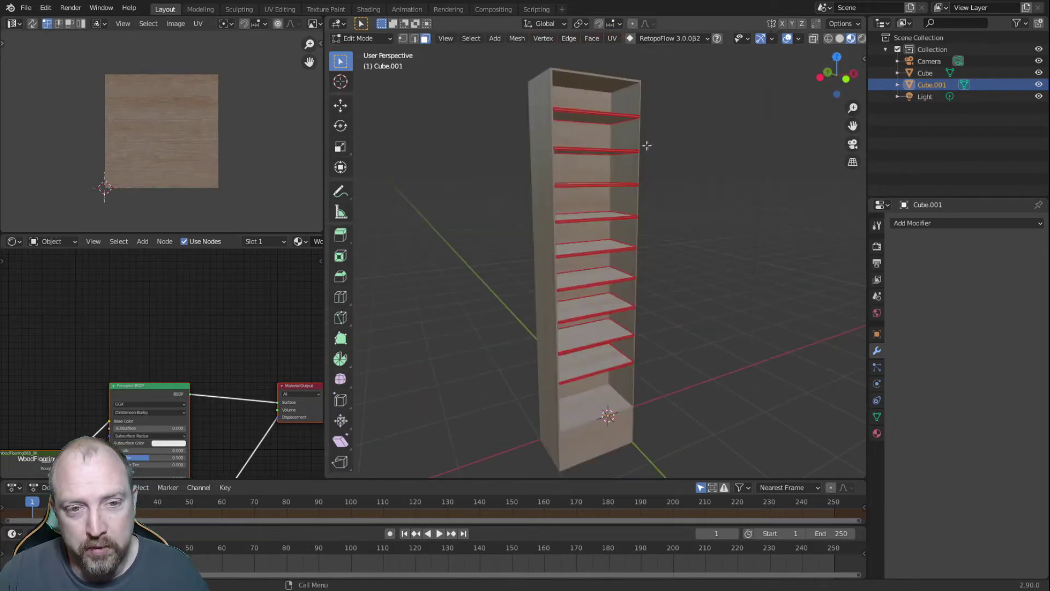
pyautogui.moveTo(646, 147); pyautogui.dragTo(660, 147, button='middle')
pyautogui.keyDown('shift'); pyautogui.moveTo(661, 215); pyautogui.dragTo(645, 298, button='middle'); pyautogui.keyUp('shift')
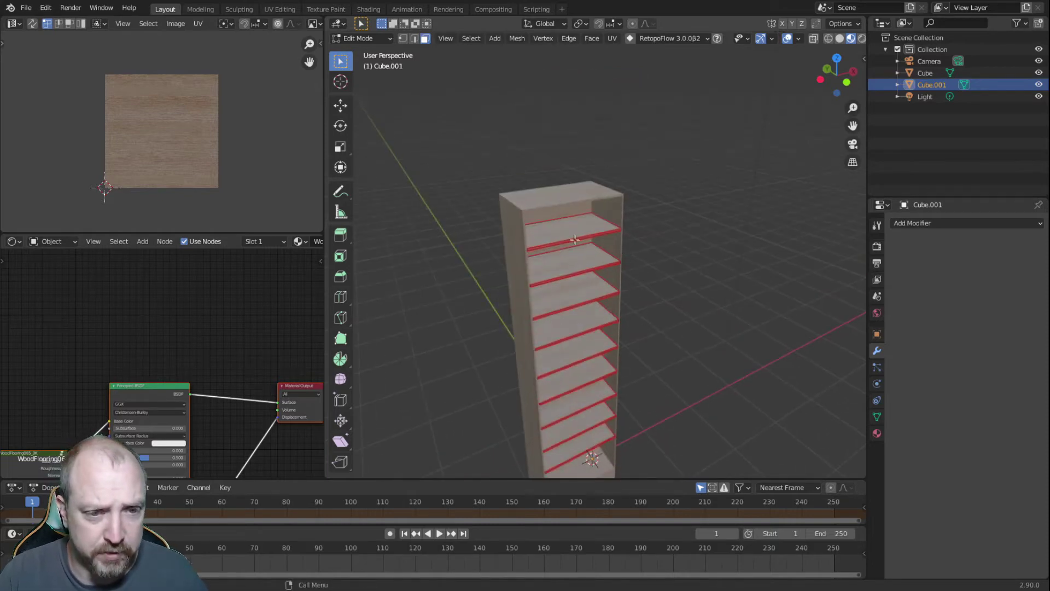
pyautogui.press('a')
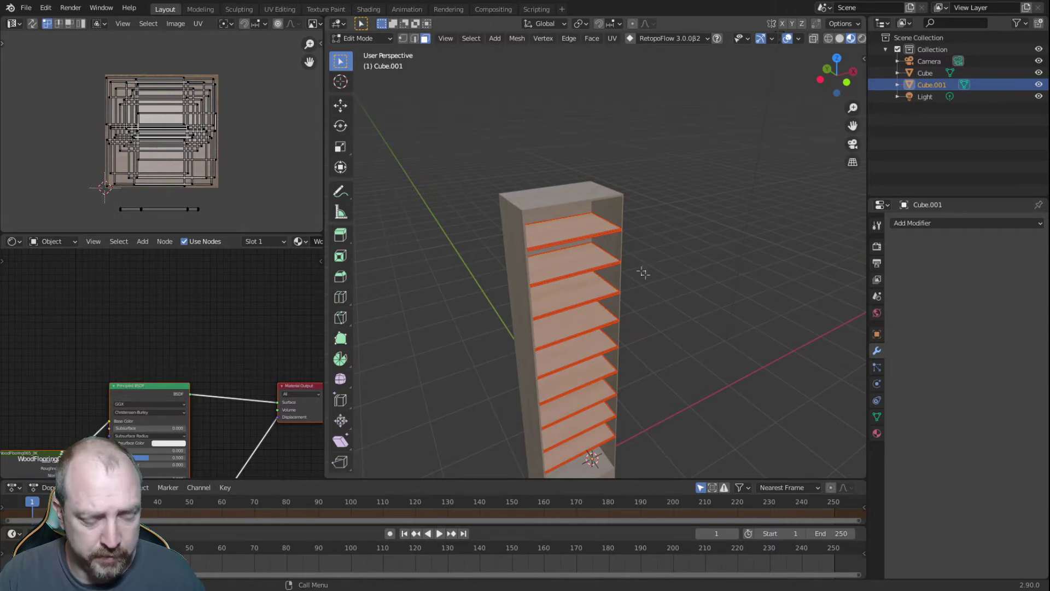
# - Return to Object Mode and join the shelves with the cabinet body into one object
pyautogui.press('Tab')
pyautogui.click(576, 222)
pyautogui.click(568, 240)
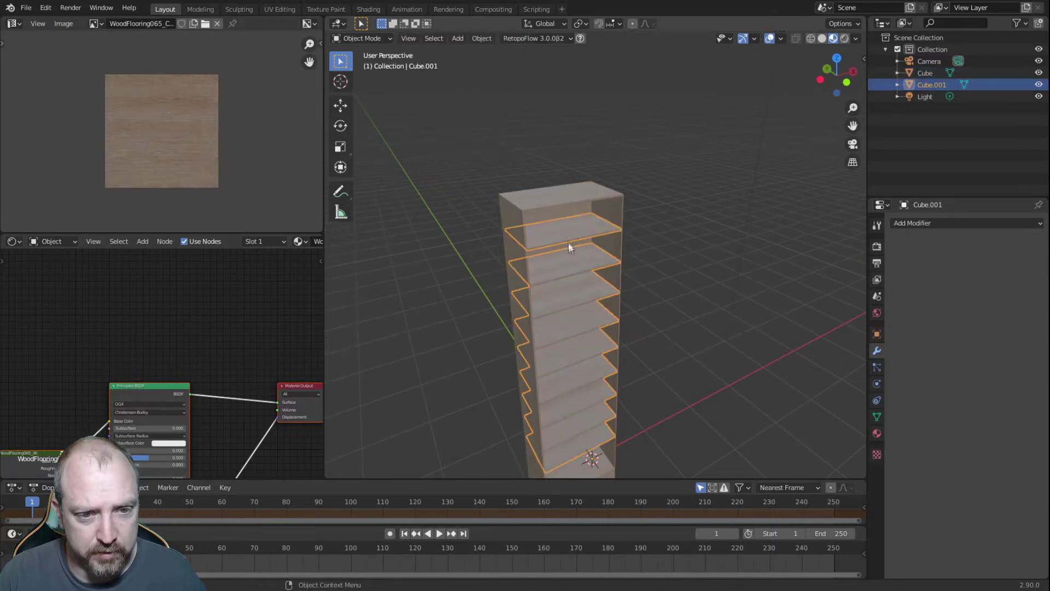
pyautogui.keyDown('shift'); pyautogui.click(582, 203); pyautogui.keyUp('shift')
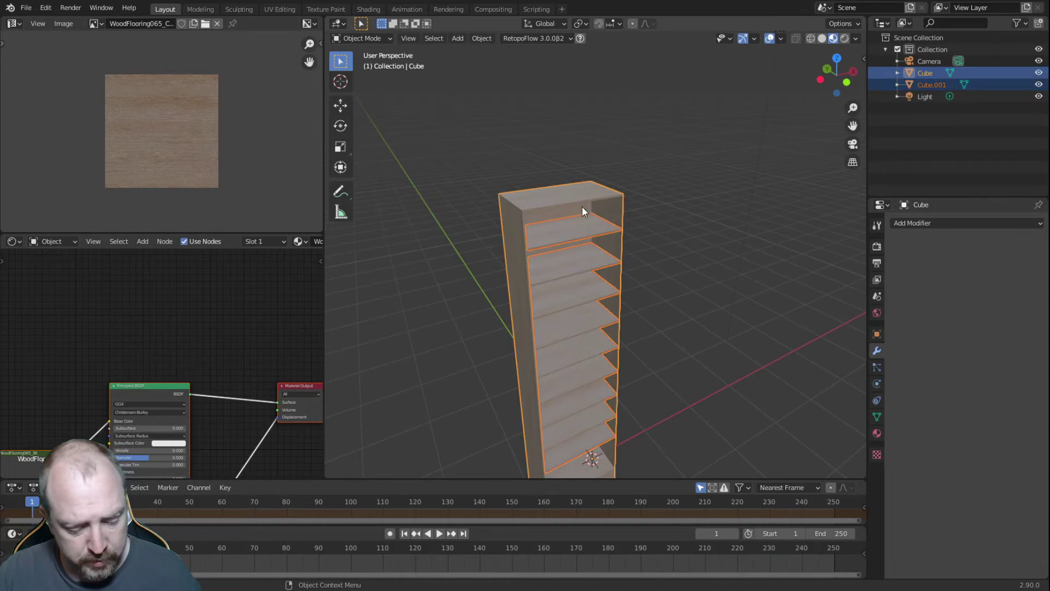
pyautogui.hotkey('ctrl', 'j')
pyautogui.click(684, 217)
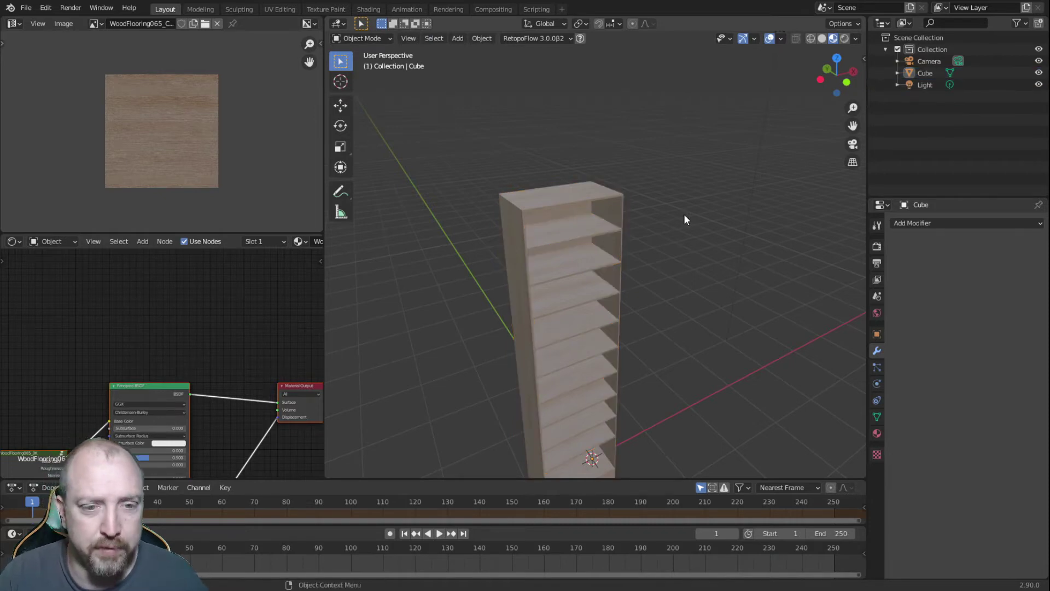
# - Separate the joined cabinet's top face into its own object and return to Object Mode
pyautogui.moveTo(588, 206); pyautogui.dragTo(563, 212, button='middle')
pyautogui.click(563, 212)
pyautogui.press('Tab')
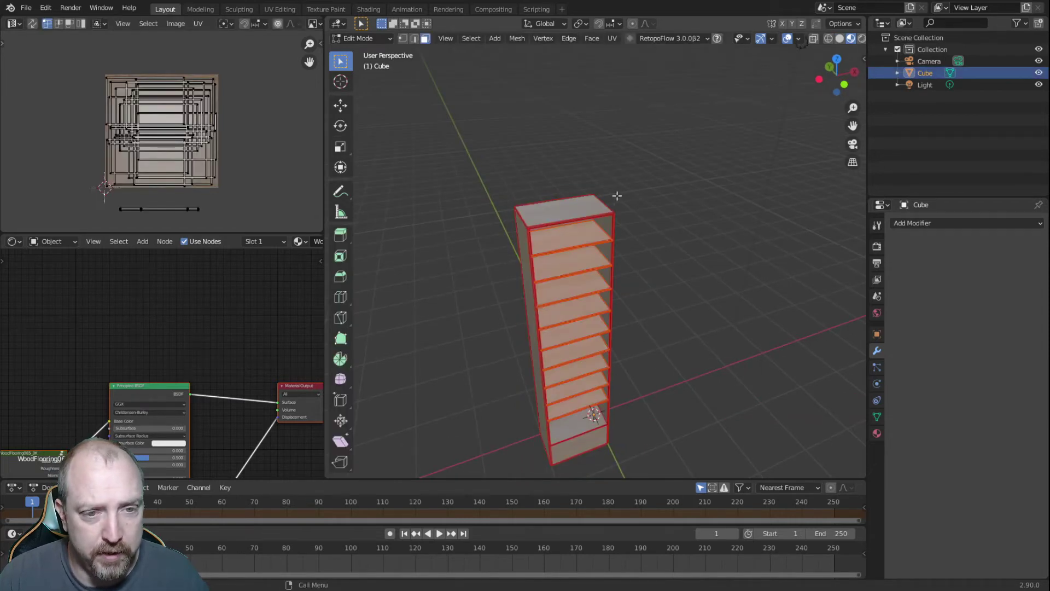
pyautogui.scroll(5, 617, 196)
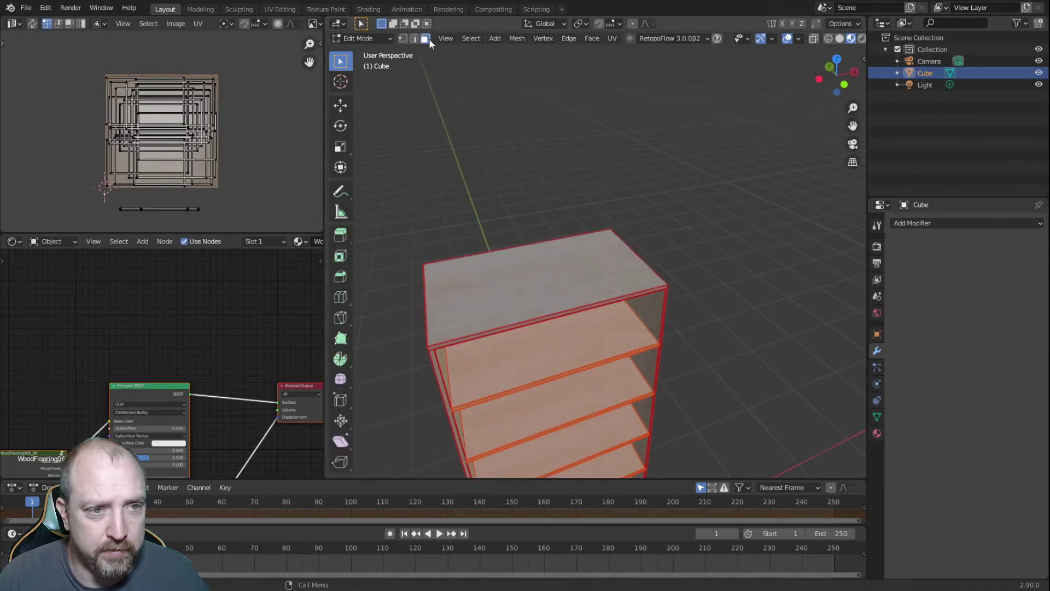
pyautogui.click(541, 291)
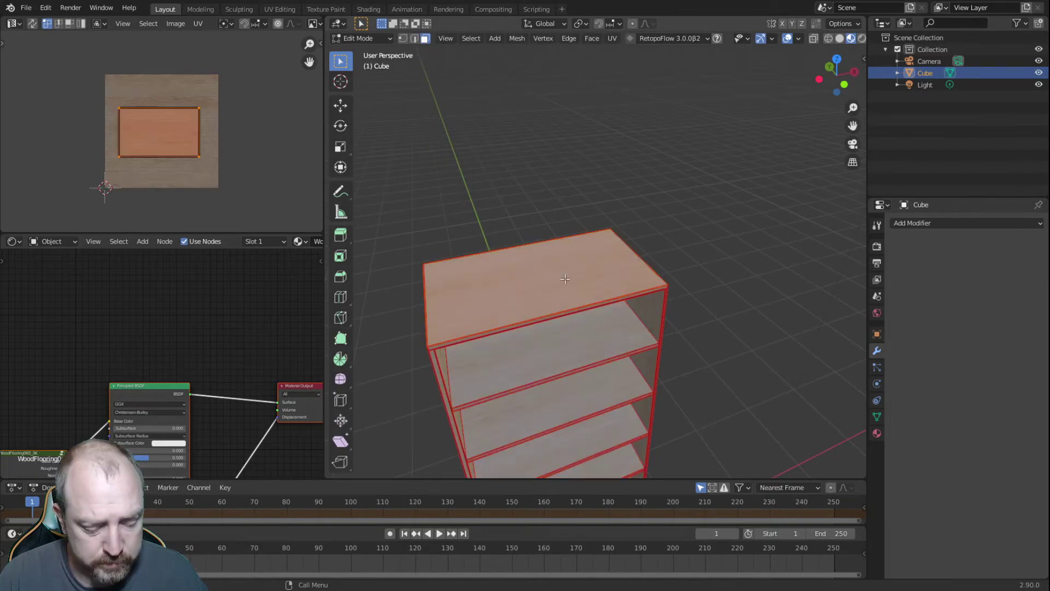
pyautogui.rightClick(565, 279)
pyautogui.moveTo(534, 281)
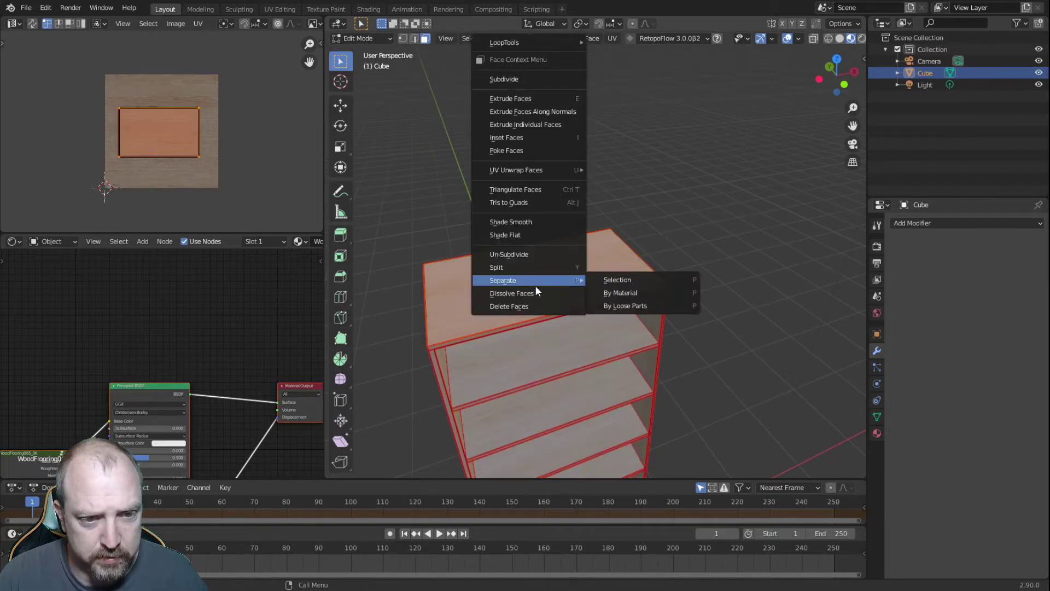
pyautogui.click(632, 283)
pyautogui.press('Tab')
pyautogui.scroll(-3, 697, 301)
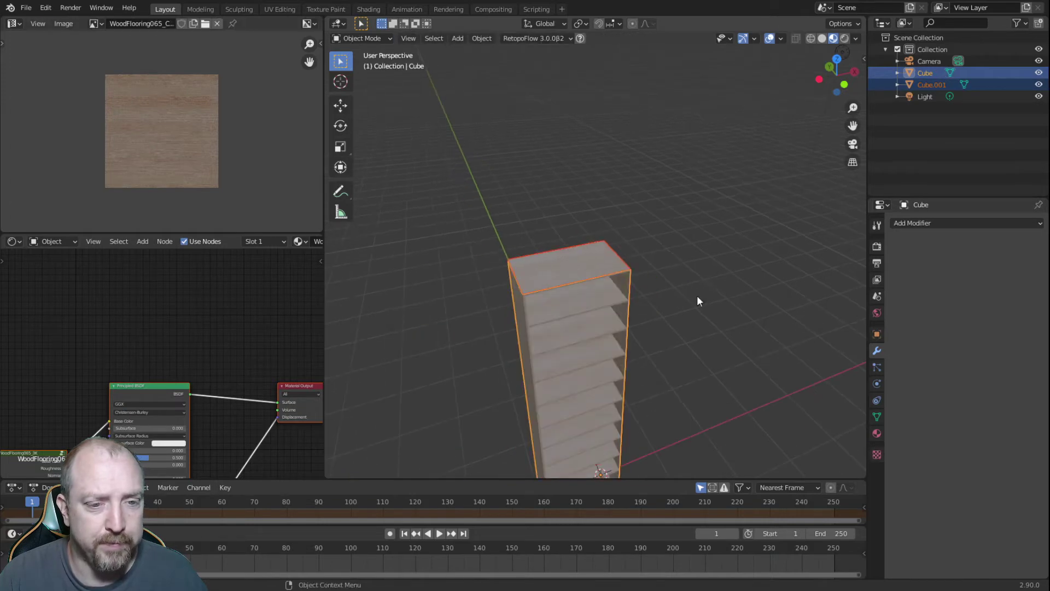
# - Hide the cabinet body and open the separated top face in Edit Mode
pyautogui.click(598, 294)
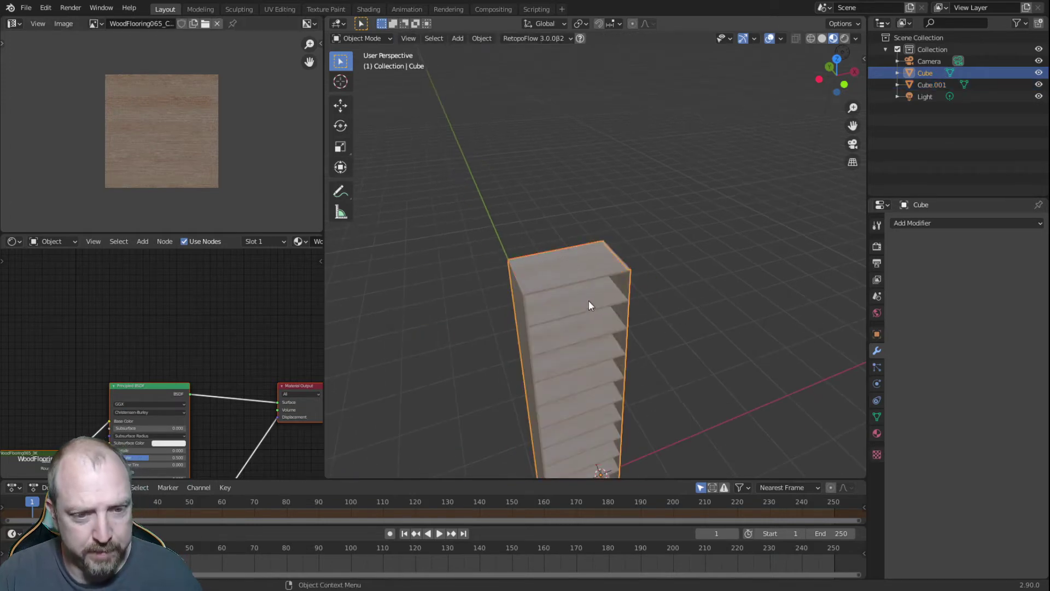
pyautogui.press('h')
pyautogui.click(591, 273)
pyautogui.press('Tab')
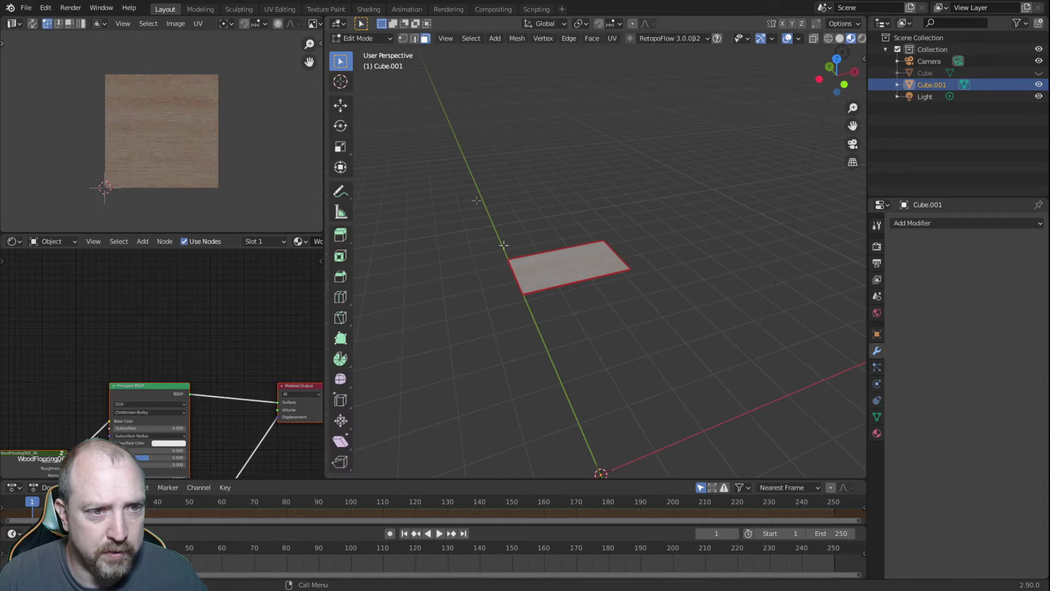
# - Snap the 3D cursor to the back-left corner vertex of the separated top face
pyautogui.press('1')
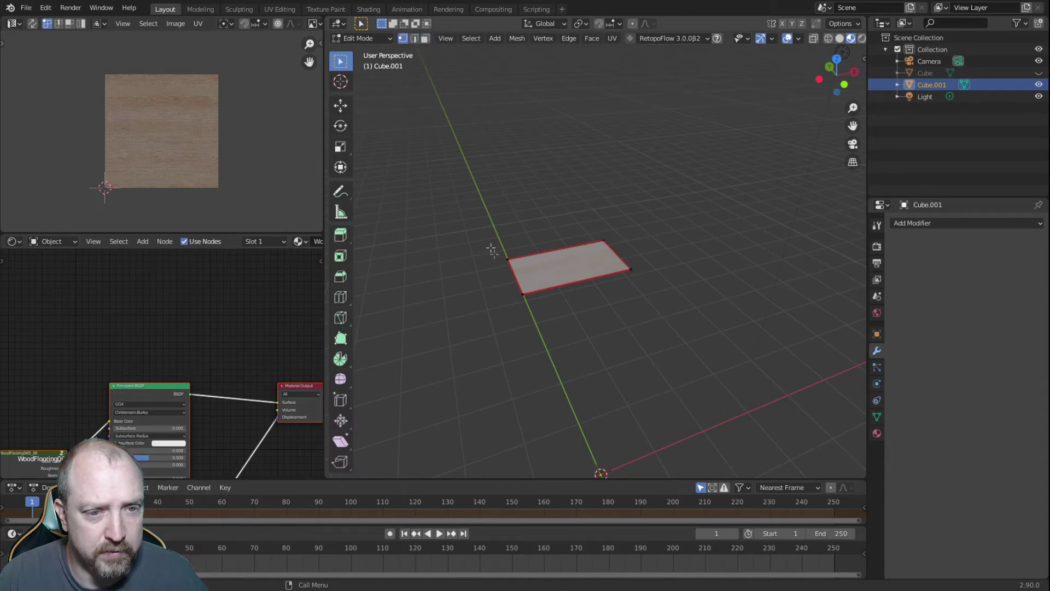
pyautogui.click(504, 259)
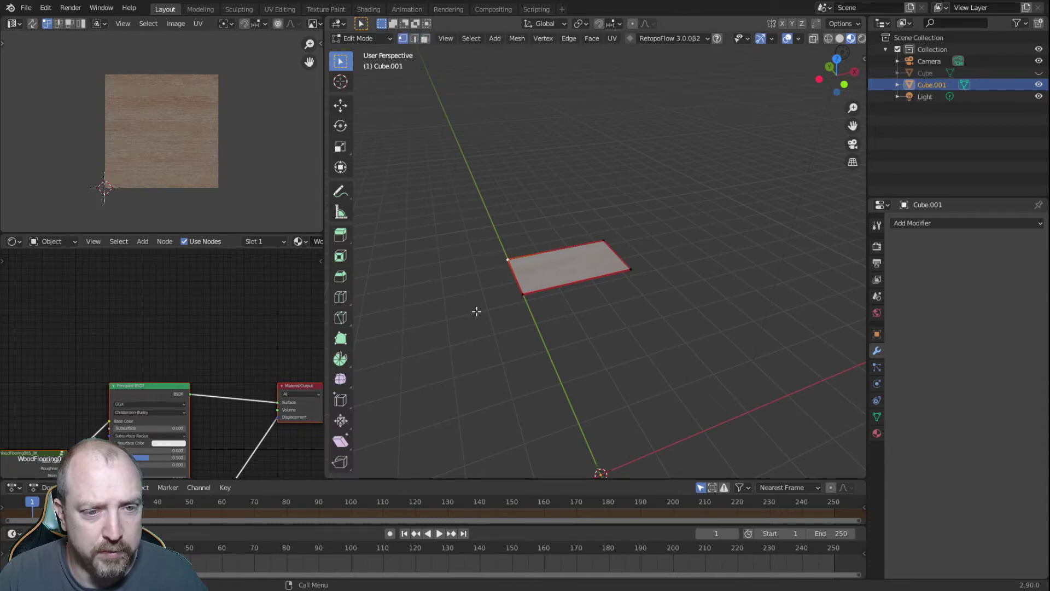
pyautogui.rightClick(494, 247)
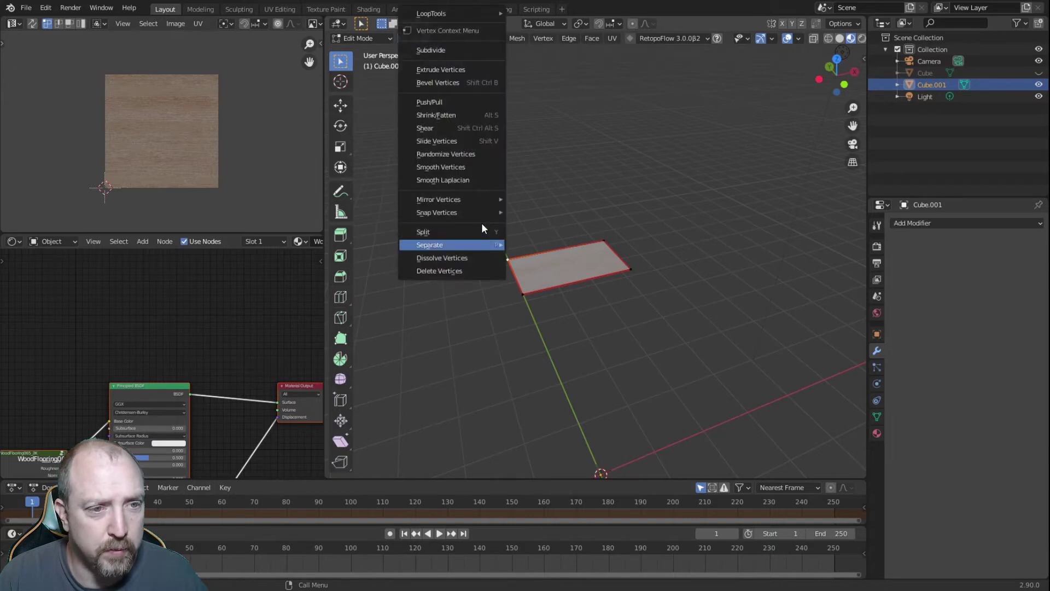
pyautogui.click(567, 161)
pyautogui.click(510, 250)
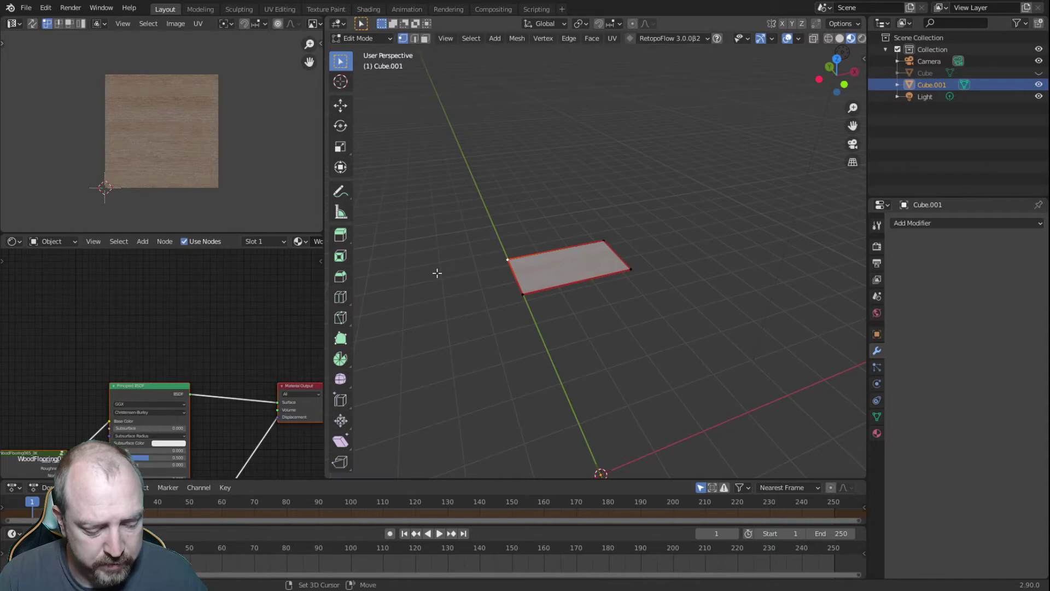
pyautogui.hotkey('shift', 's')
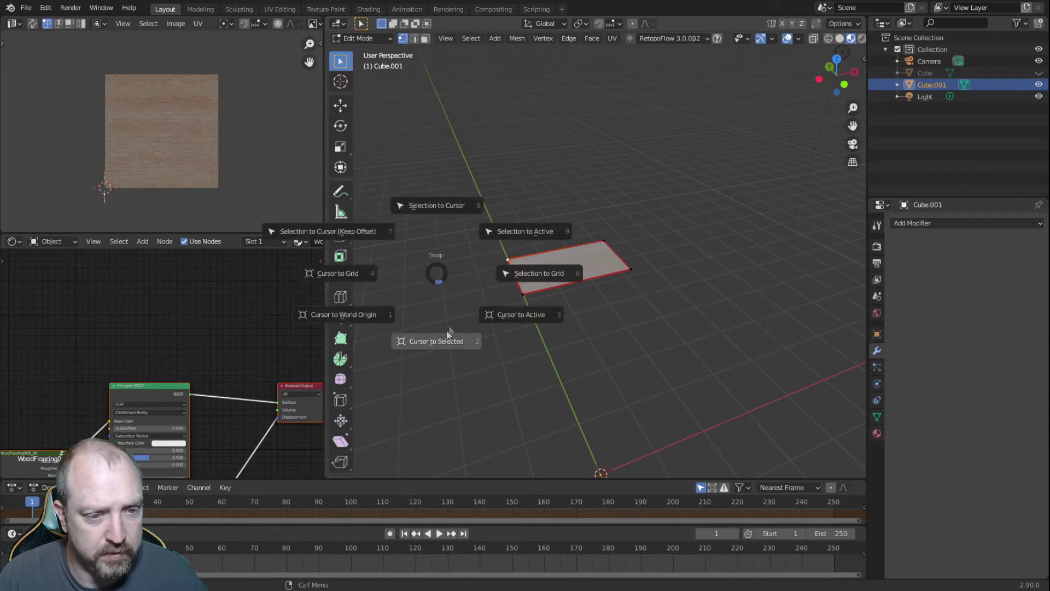
pyautogui.click(440, 343)
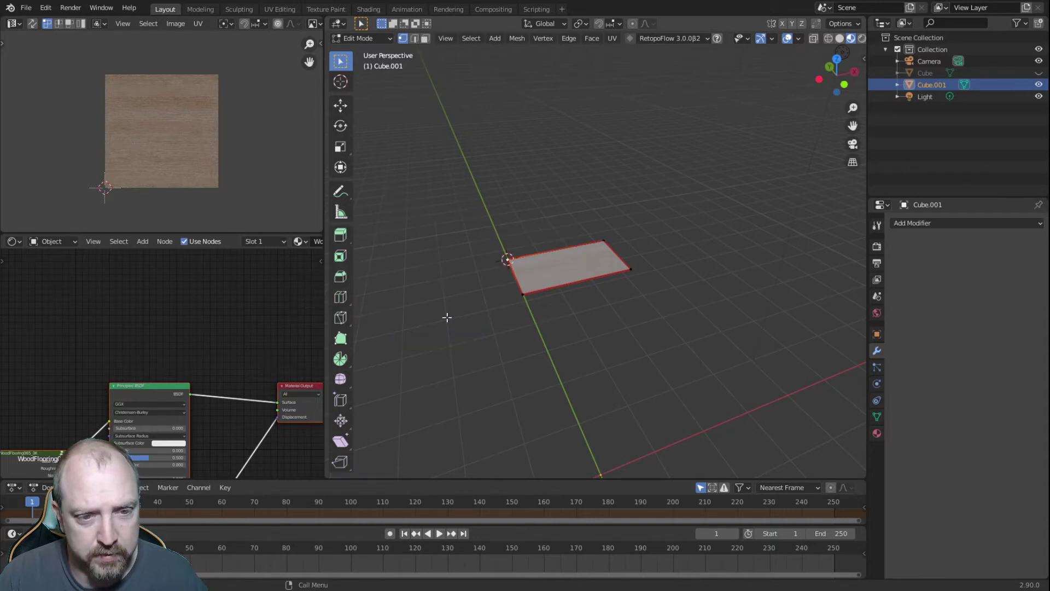
# - Return to Object Mode and set the separated face's origin to the 3D cursor
pyautogui.press('Tab')
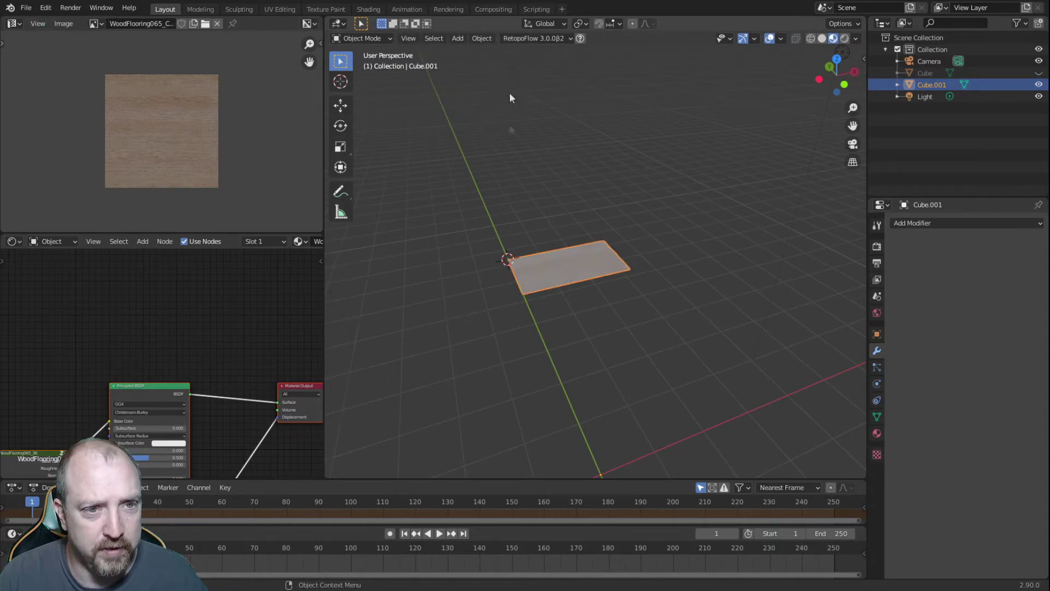
pyautogui.click(482, 38)
pyautogui.moveTo(503, 63)
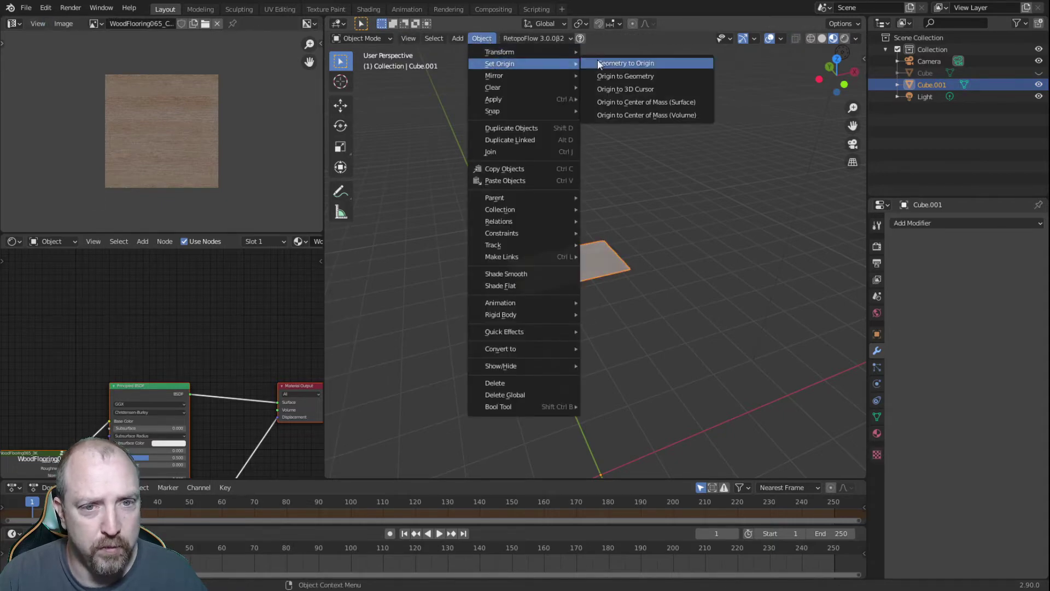
pyautogui.click(617, 89)
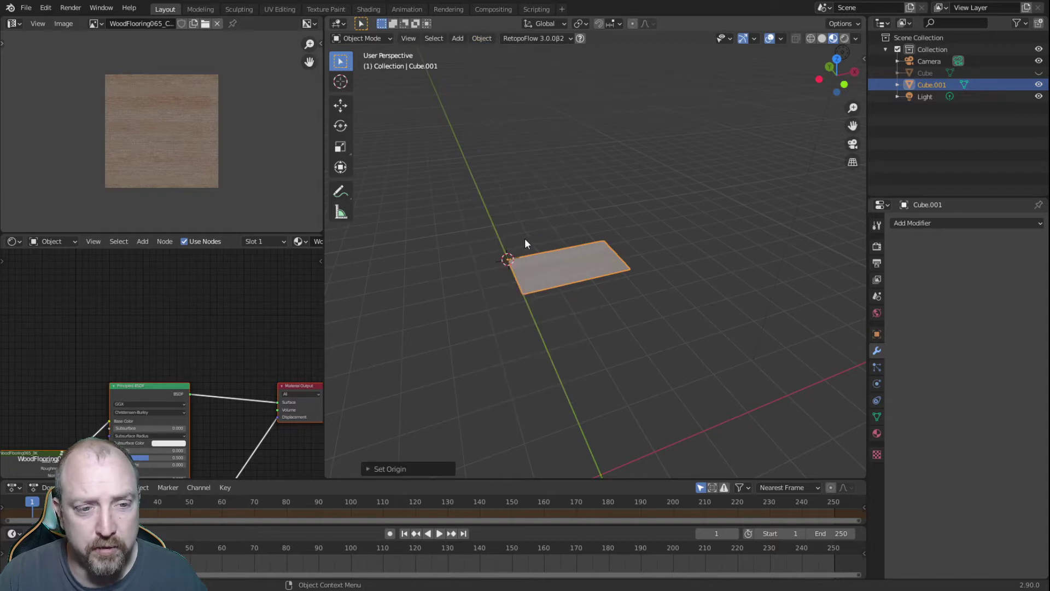
# - Open the separated top face in Edit Mode and add a mesh circle at the 3D cursor
pyautogui.click(512, 327)
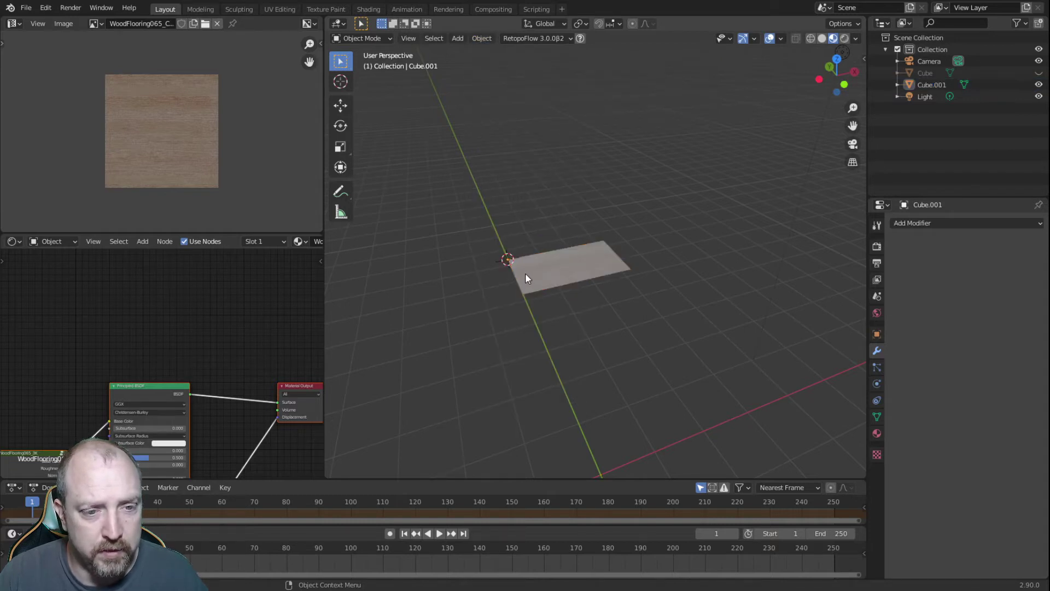
pyautogui.click(536, 269)
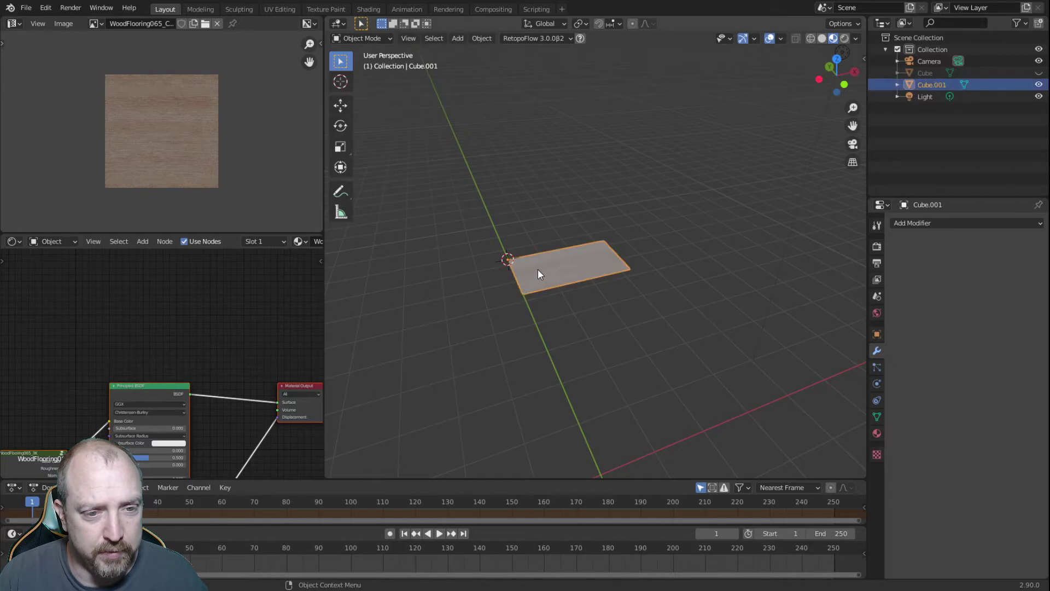
pyautogui.press('Tab')
pyautogui.hotkey('shift', 'a')
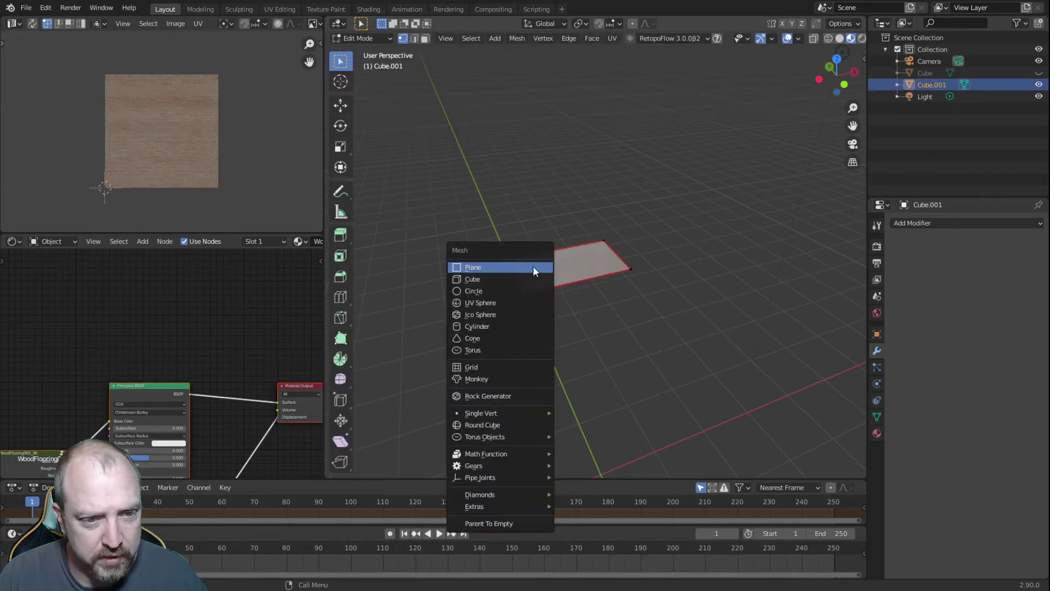
pyautogui.click(514, 287)
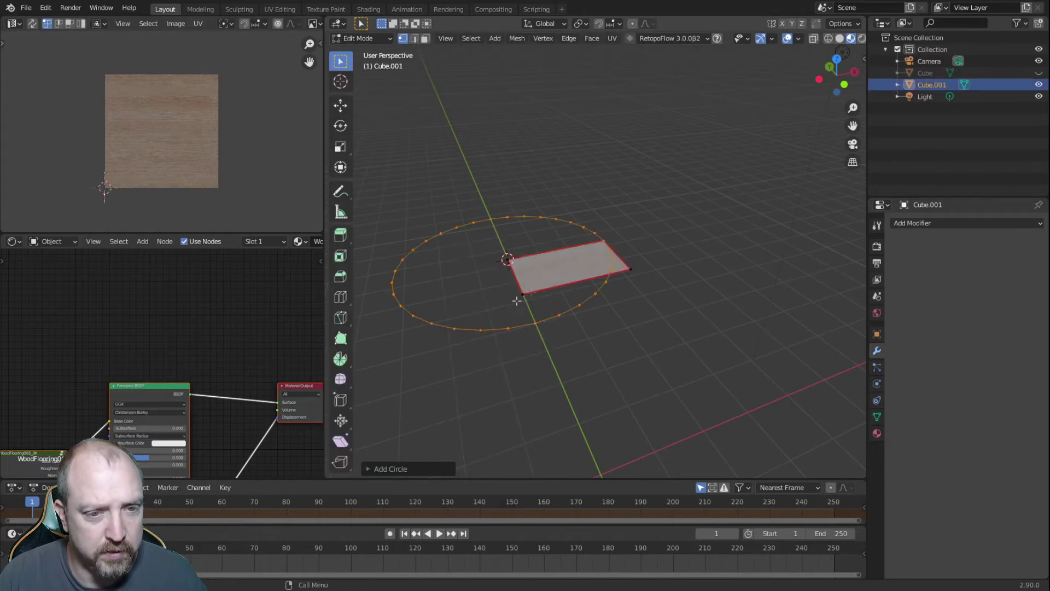
# - Set the new circle to 136 vertices and a 2 m radius
pyautogui.click(366, 469)
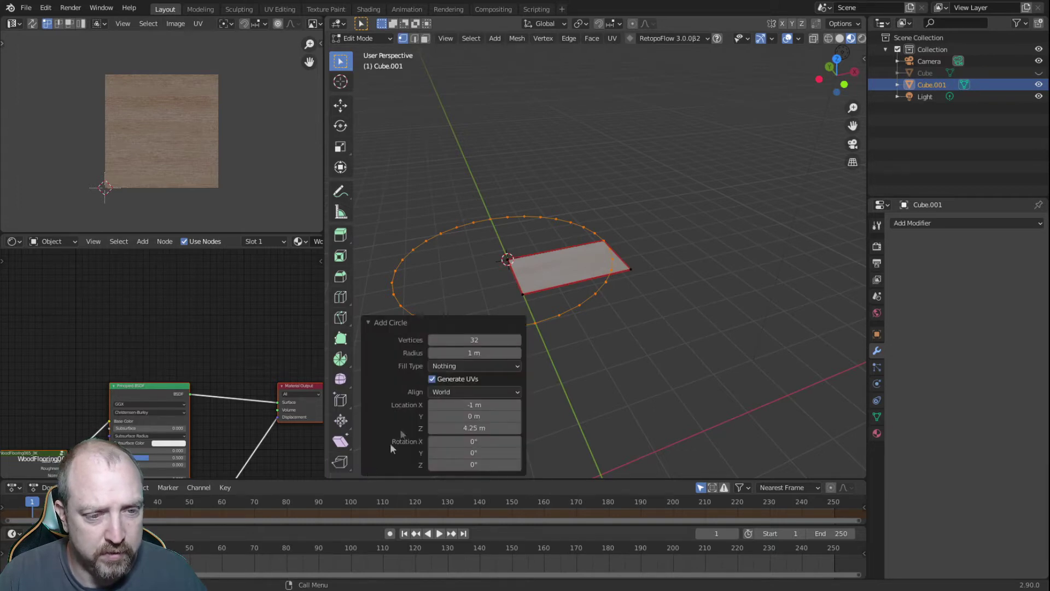
pyautogui.doubleClick(462, 340)
pyautogui.write('136')
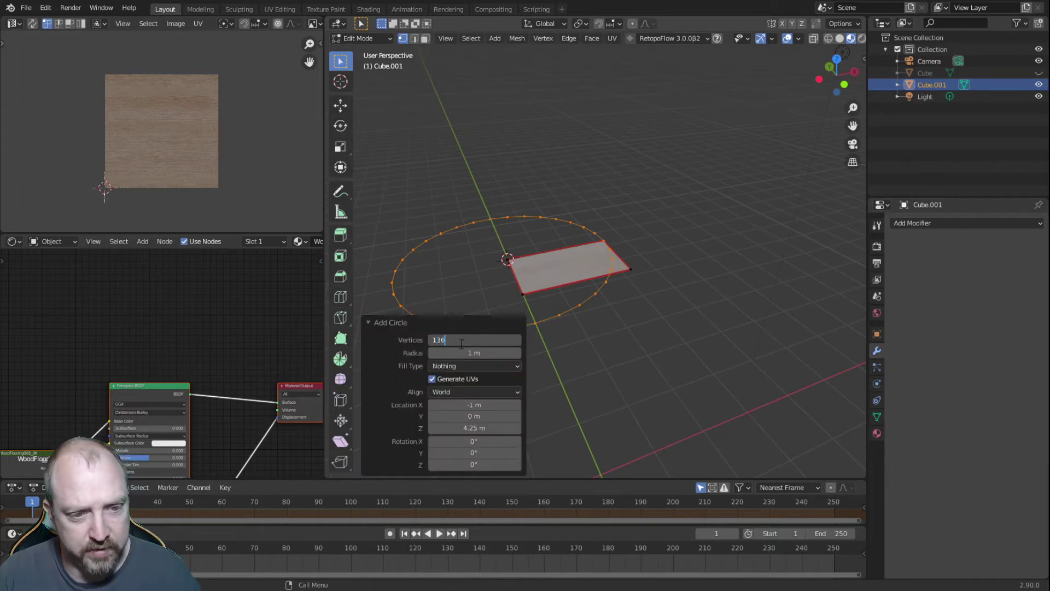
pyautogui.press('Return')
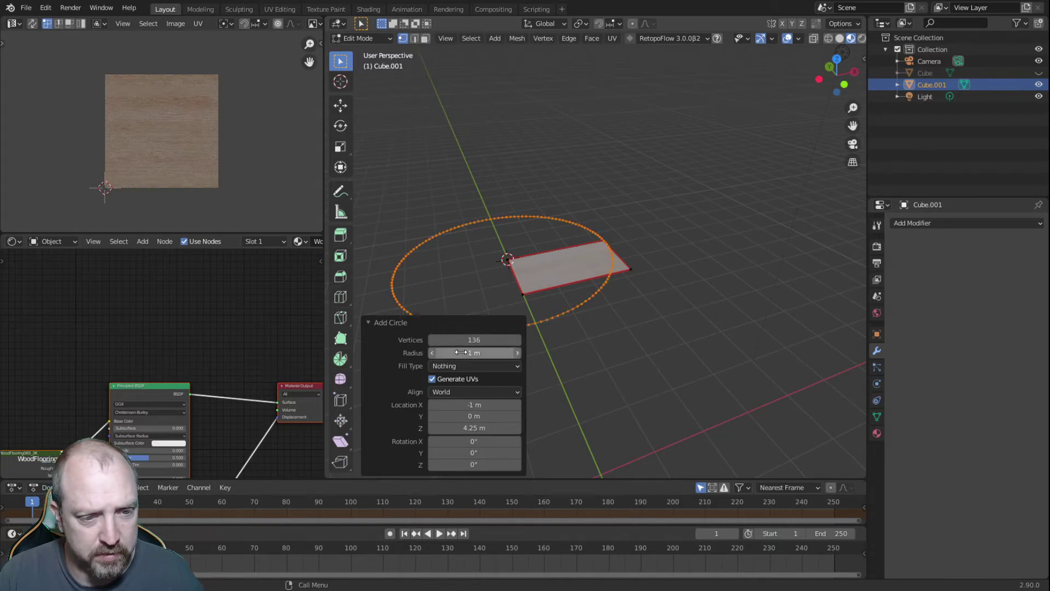
pyautogui.doubleClick(458, 352)
pyautogui.write('2')
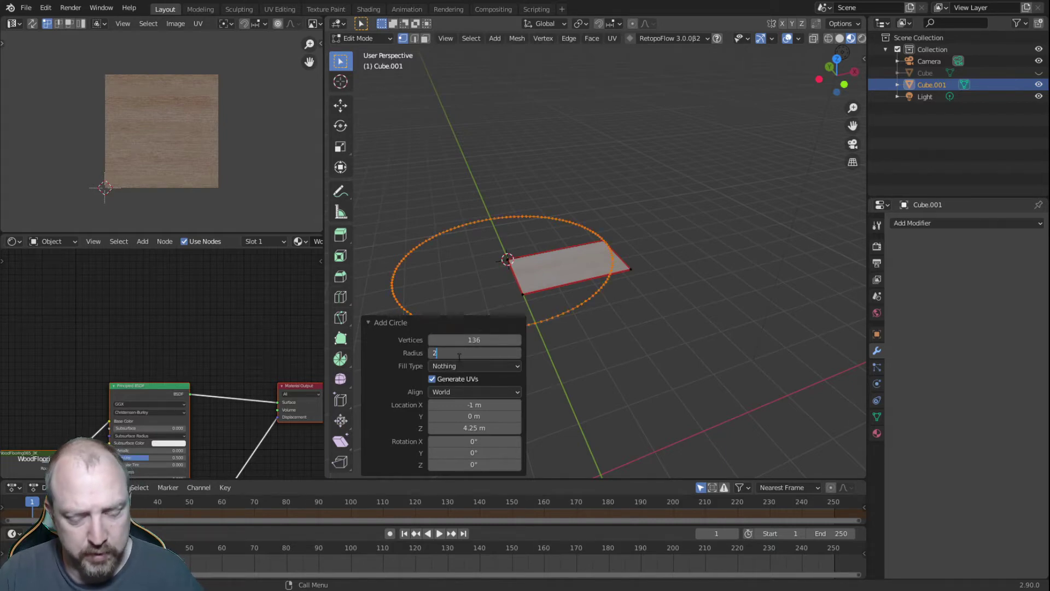
pyautogui.press('Return')
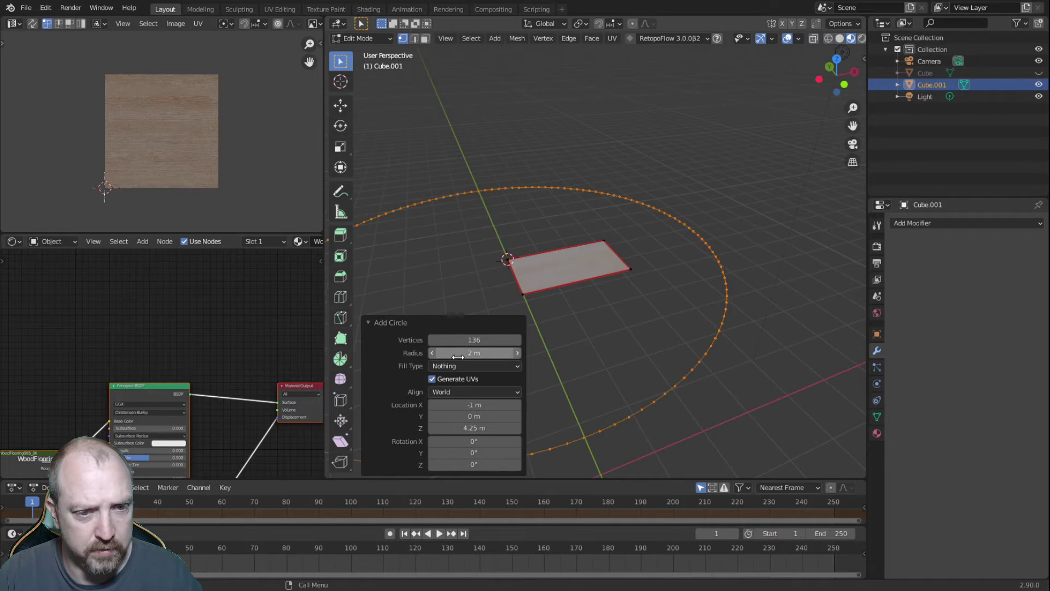
# - Select the whole circle and move it 2 m along the X axis
pyautogui.click(724, 149)
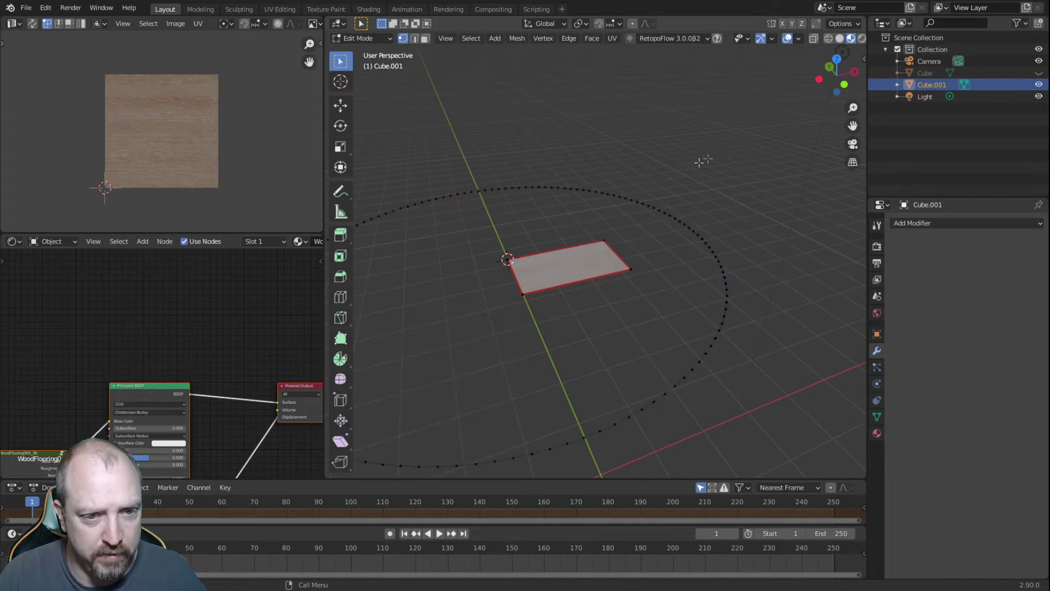
pyautogui.press('l')
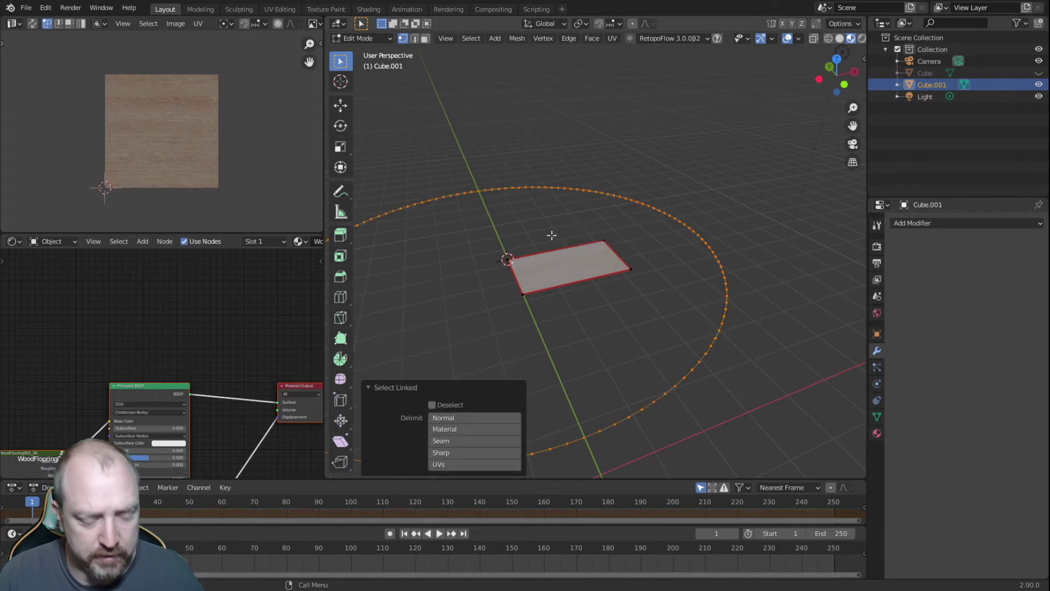
pyautogui.press('g')
pyautogui.press('x')
pyautogui.press('2')
pyautogui.press('Return')
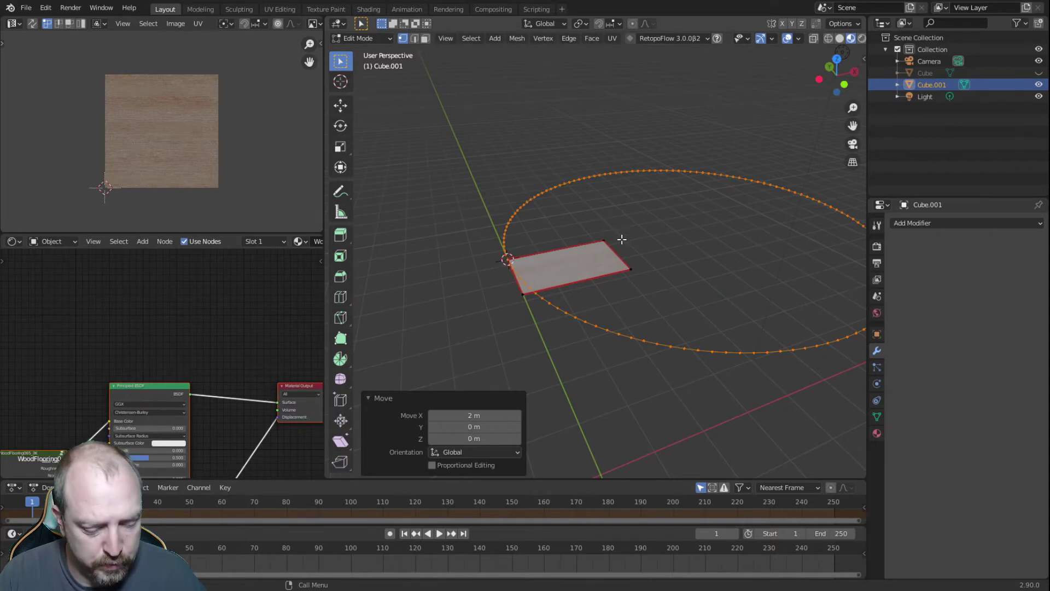
# - Rotate the circle 90° about the global X axis so it stands upright
pyautogui.press('r')
pyautogui.write('x90')
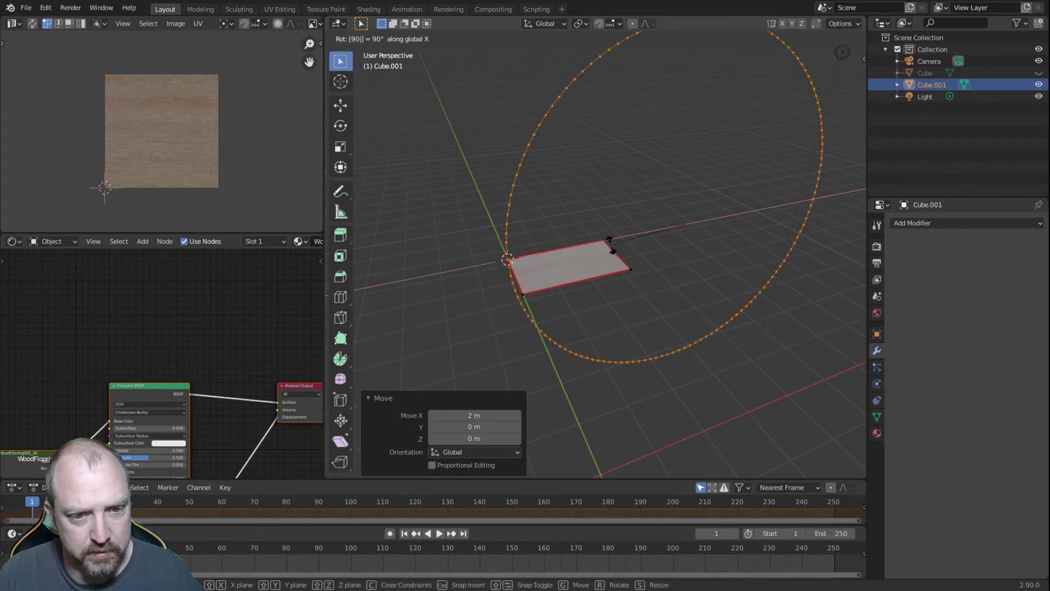
pyautogui.press('Return')
# - Scale the upright circle to 0.25 along the global Z axis, flattening it into an ellipse
pyautogui.moveTo(596, 366); pyautogui.dragTo(566, 343, button='middle')
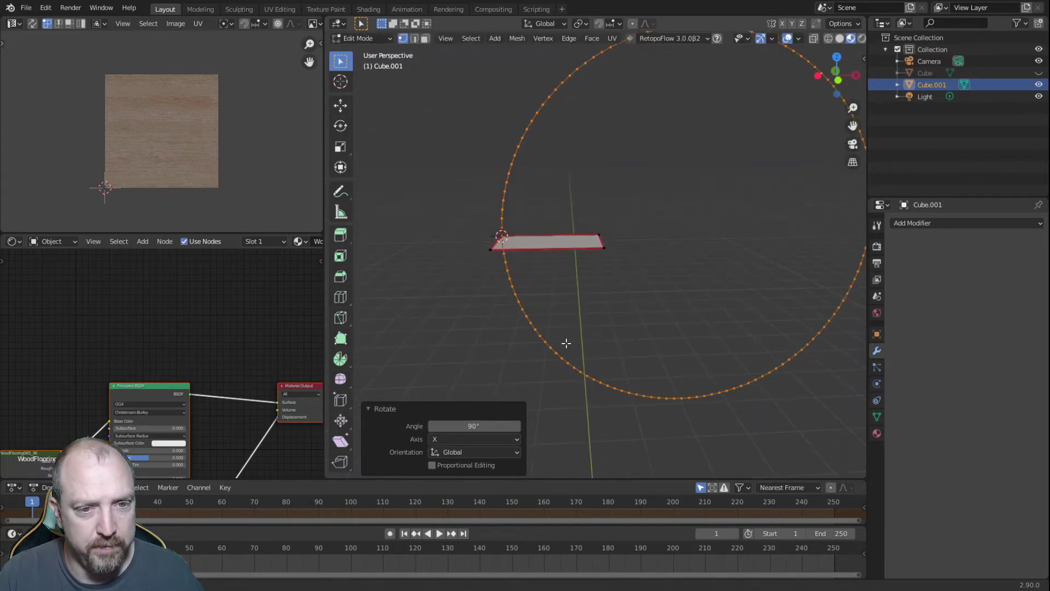
pyautogui.press('s')
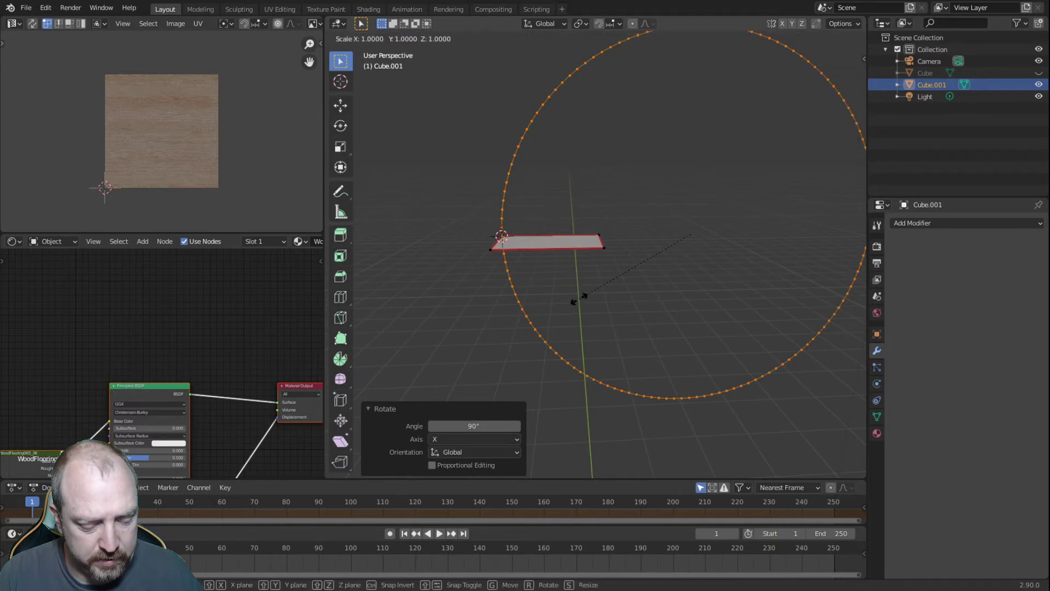
pyautogui.press('z')
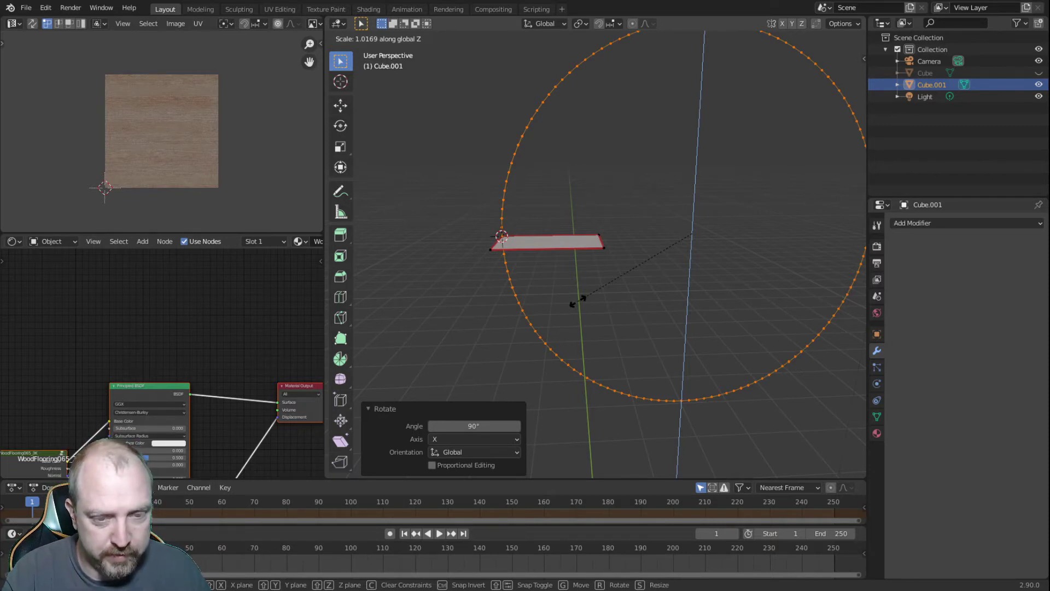
pyautogui.write('.25')
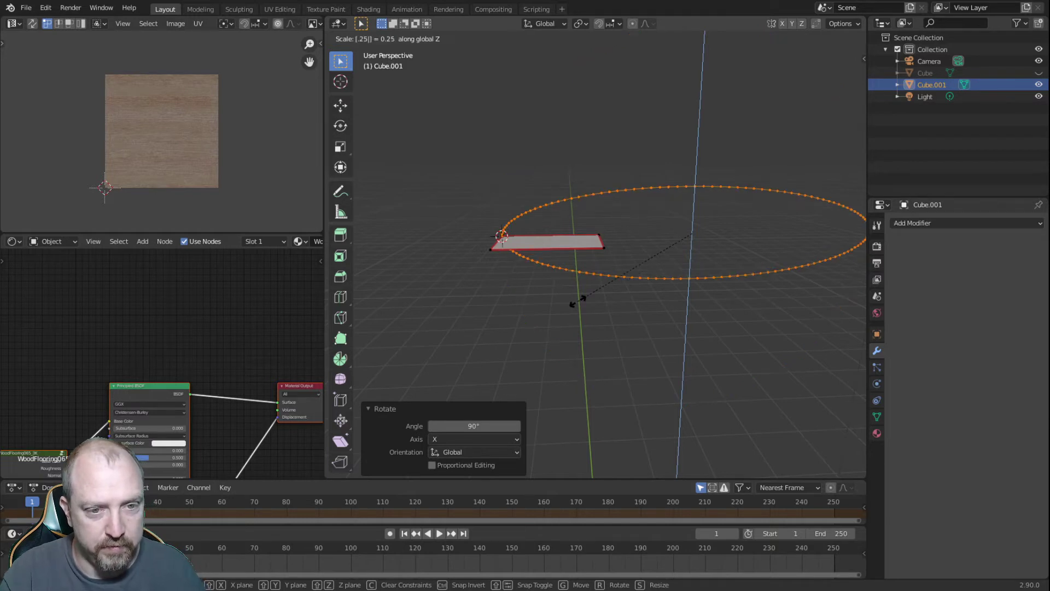
pyautogui.press('Return')
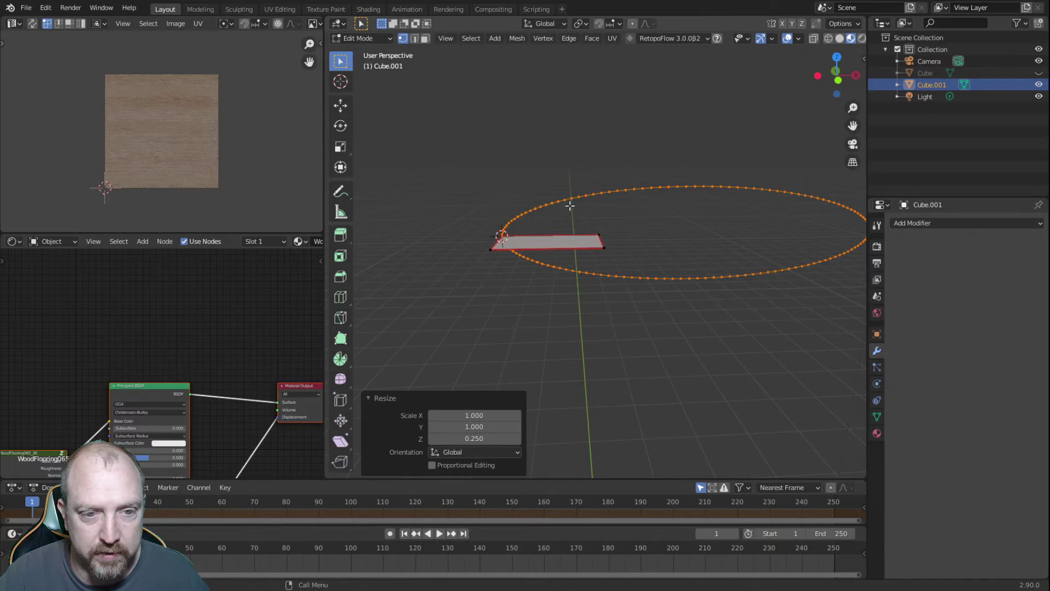
# - In front view, subdivide the ellipse's upper edge that crosses the vertical Z axis line
pyautogui.hotkey('alt', 'a')
pyautogui.press('KP_1')
pyautogui.scroll(2, 605, 150)
pyautogui.keyDown('shift'); pyautogui.moveTo(607, 141); pyautogui.dragTo(619, 274, button='middle'); pyautogui.keyUp('shift')
pyautogui.scroll(4, 622, 279)
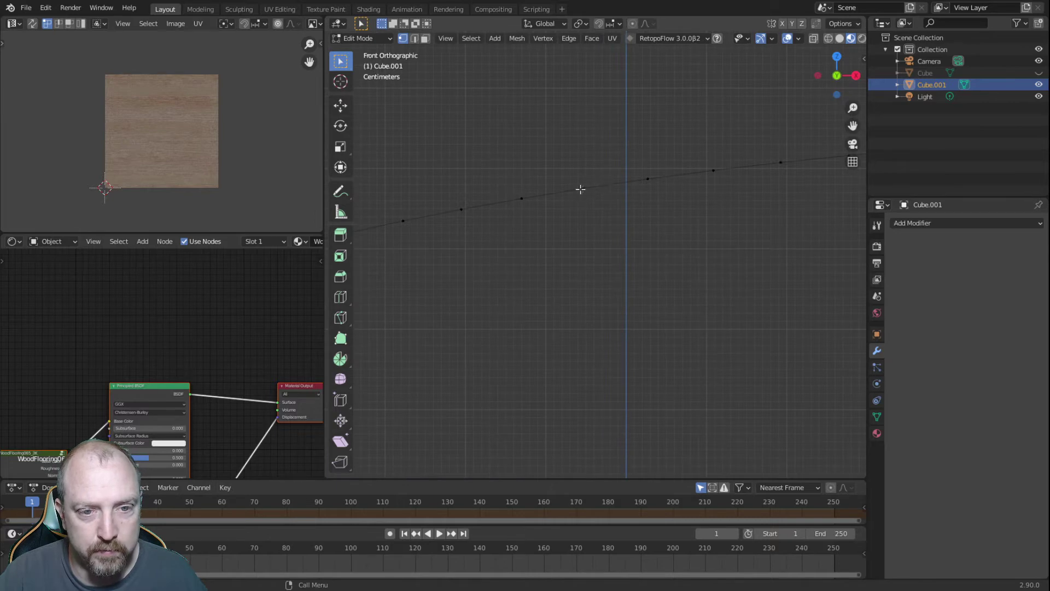
pyautogui.click(414, 39)
pyautogui.click(619, 186)
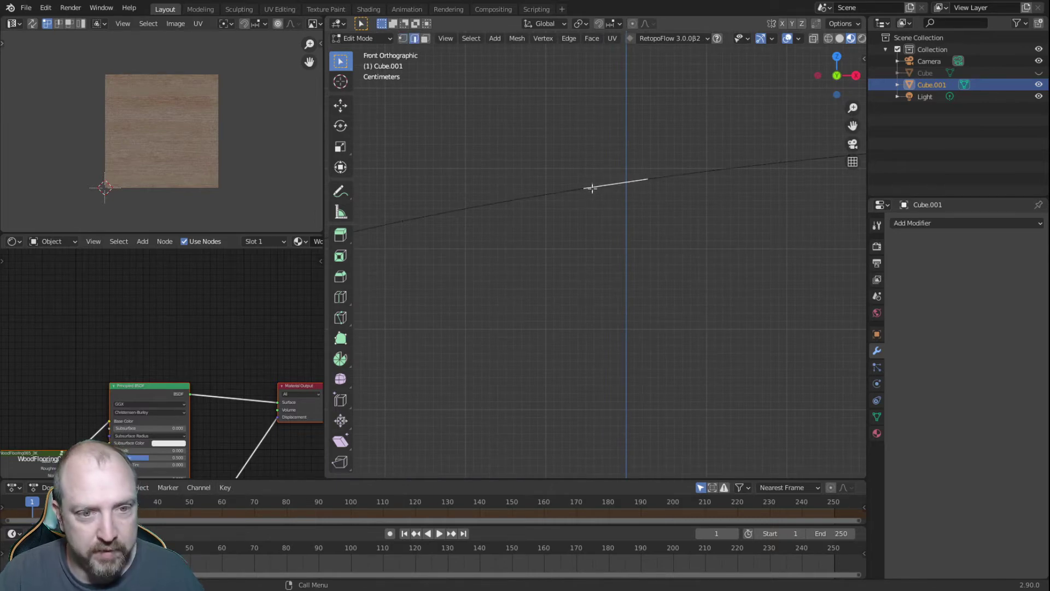
pyautogui.rightClick(595, 190)
pyautogui.click(547, 50)
# - Slide the vertex from the subdivision along its edge onto the vertical Z axis line
pyautogui.click(402, 39)
pyautogui.click(615, 180)
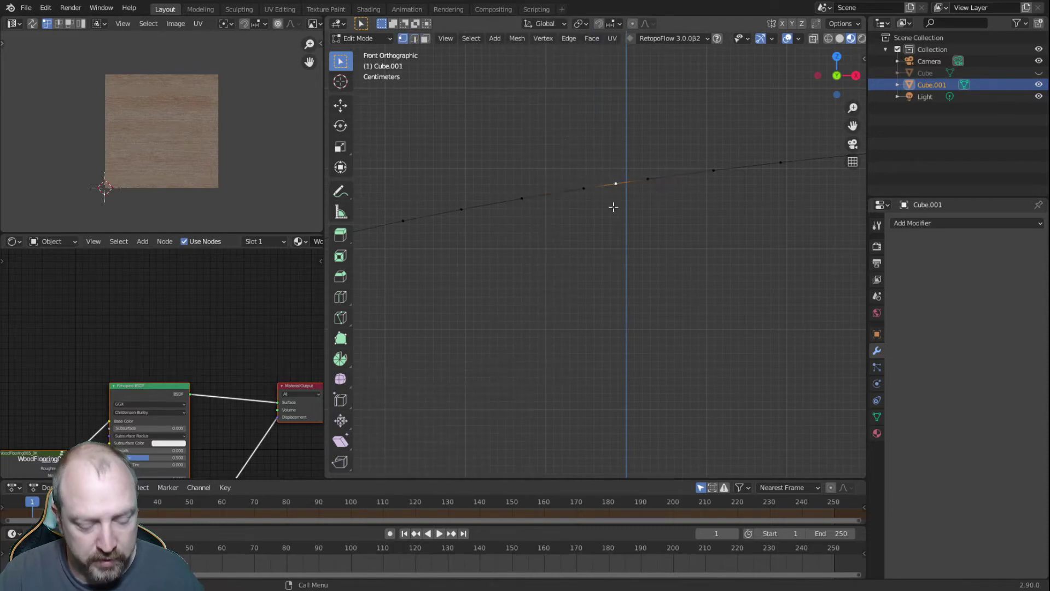
pyautogui.press('g')
pyautogui.press('g')
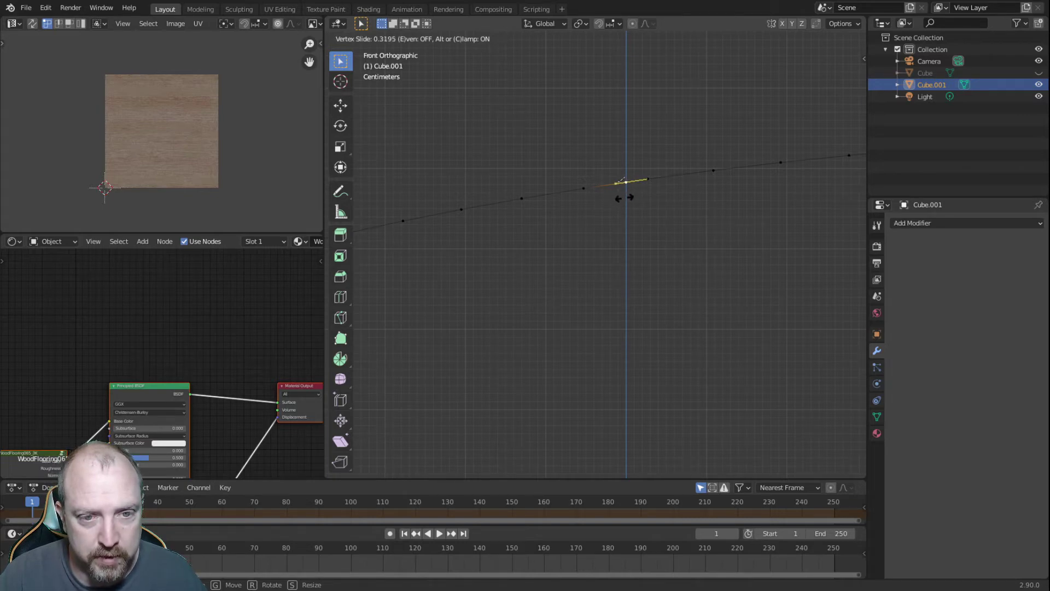
pyautogui.click(625, 197)
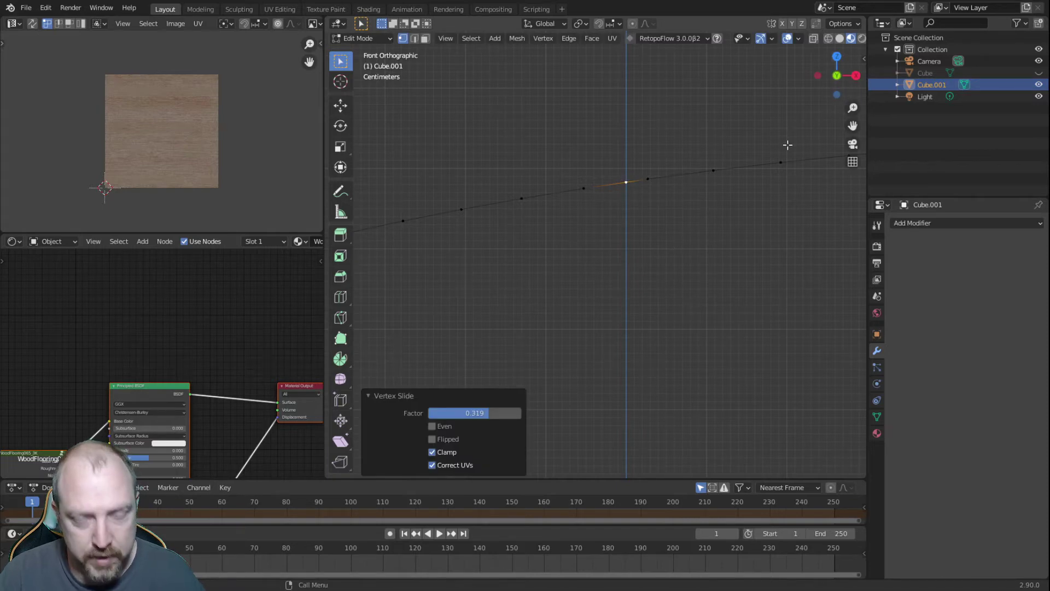
# - Set the slid vertex's local Y coordinate to 0 m and deselect it
pyautogui.press('n')
pyautogui.click(859, 60)
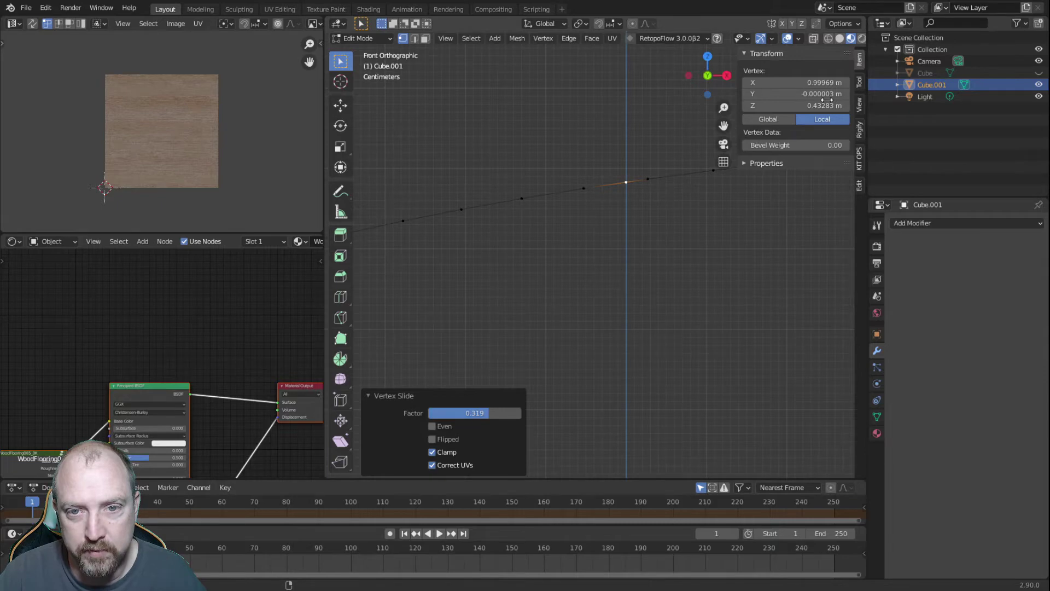
pyautogui.click(787, 94)
pyautogui.click(746, 94)
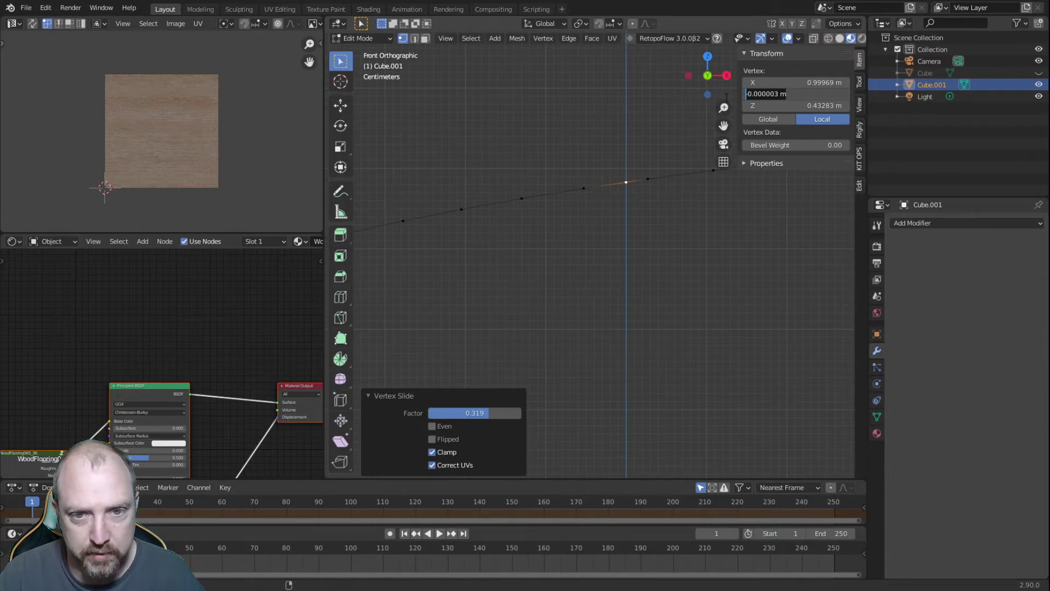
pyautogui.write('0')
pyautogui.press('Return')
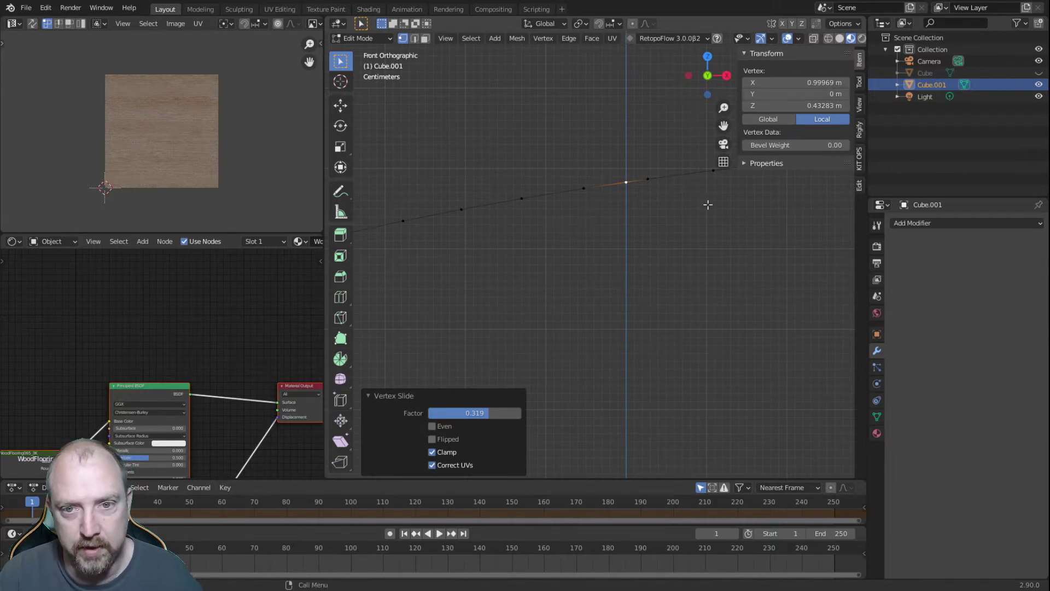
pyautogui.click(685, 241)
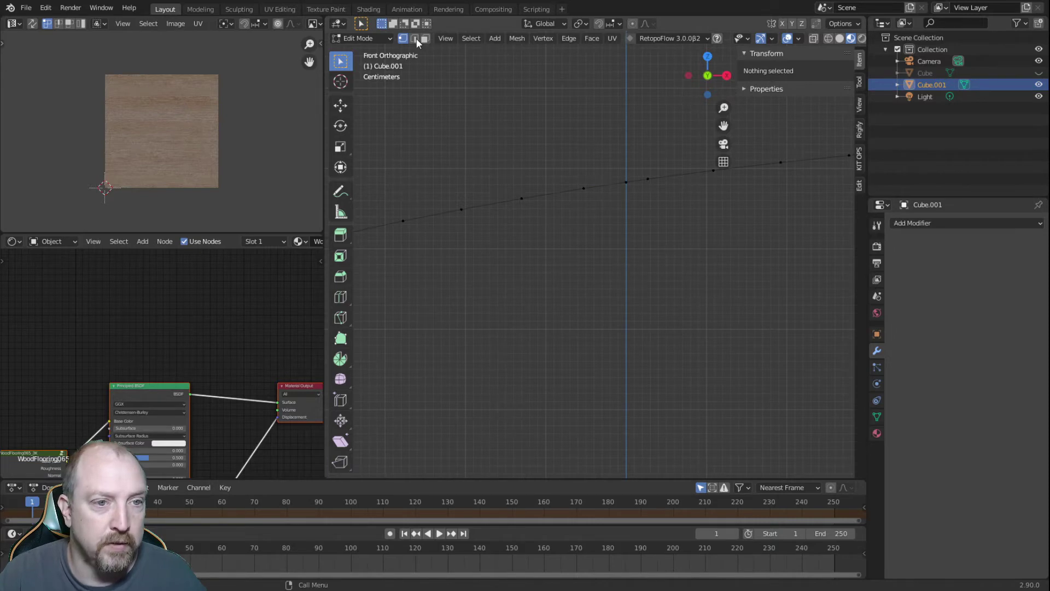
# - Delete the ellipse edge just right of the slid vertex and the edge just below the 3D cursor
pyautogui.click(630, 180)
pyautogui.press('KP_Decimal')
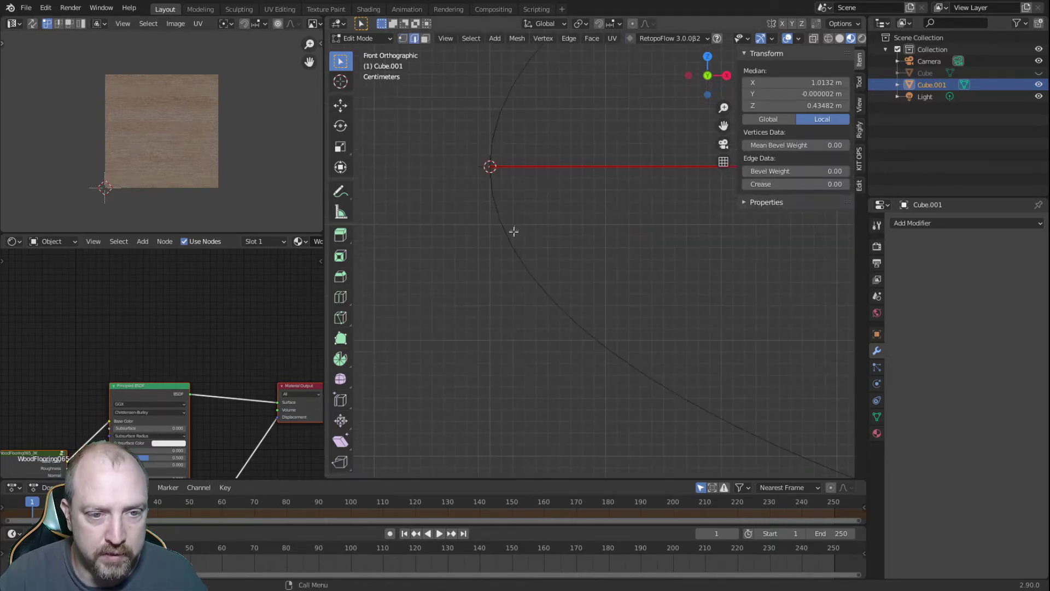
pyautogui.keyDown('shift'); pyautogui.click(488, 180); pyautogui.keyUp('shift')
pyautogui.press('x')
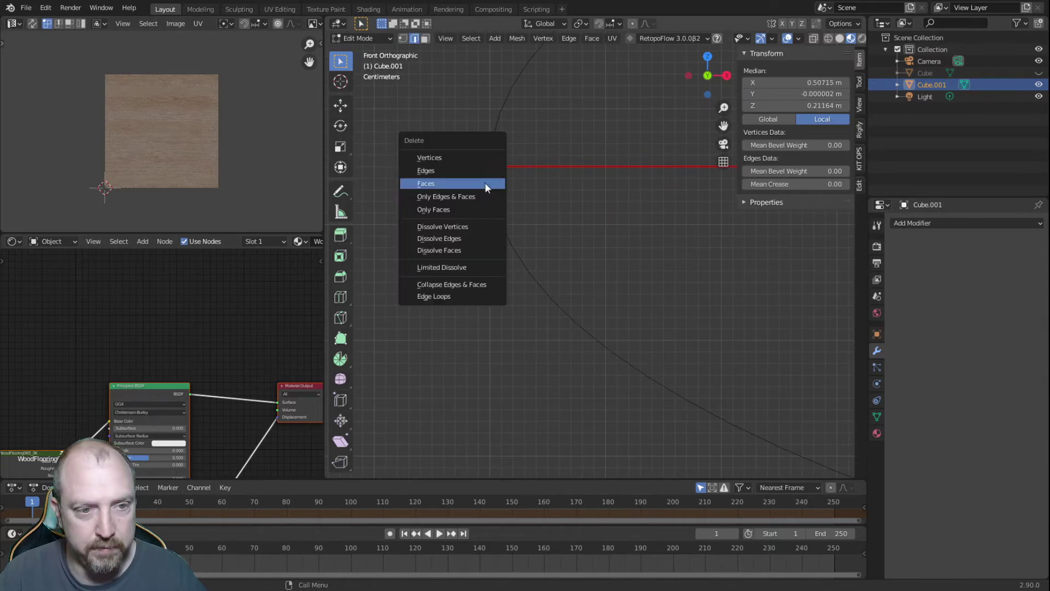
pyautogui.click(457, 170)
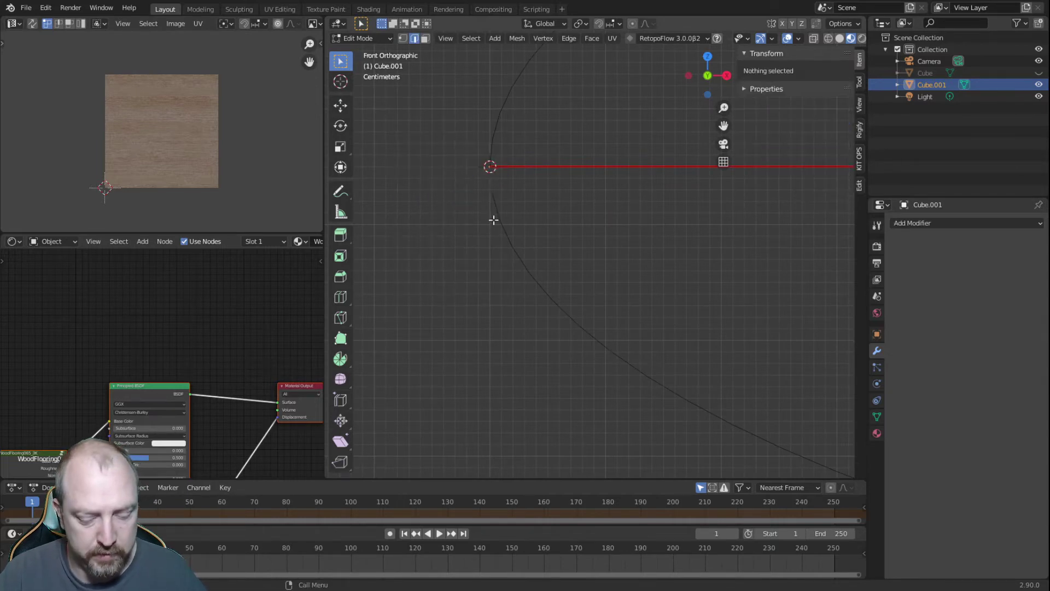
# - Select the detached remainder of the ellipse, below and beyond the upper-left arc, and delete its edges
pyautogui.press('l')
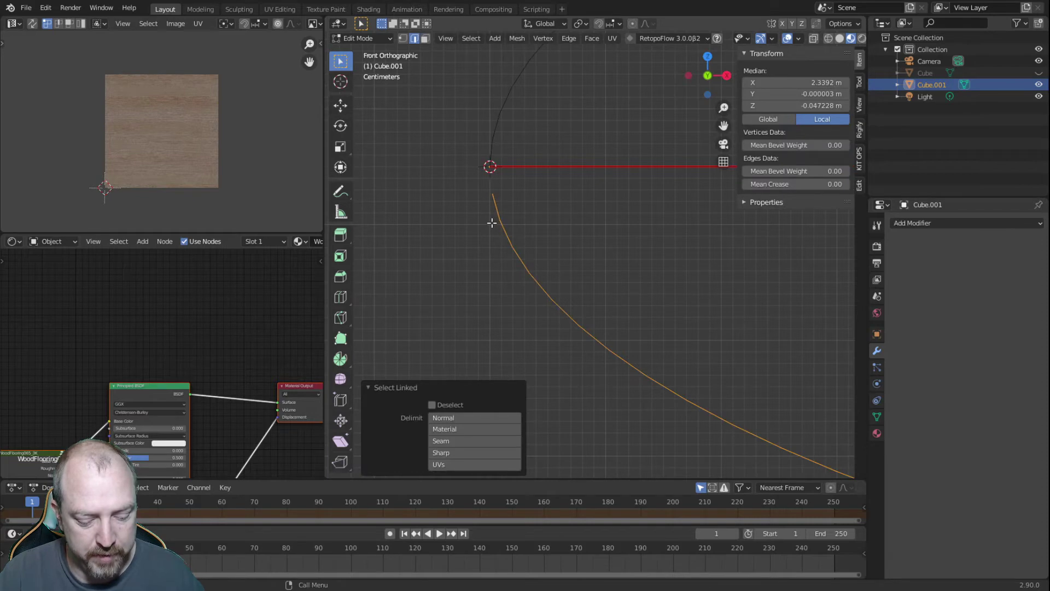
pyautogui.press('x')
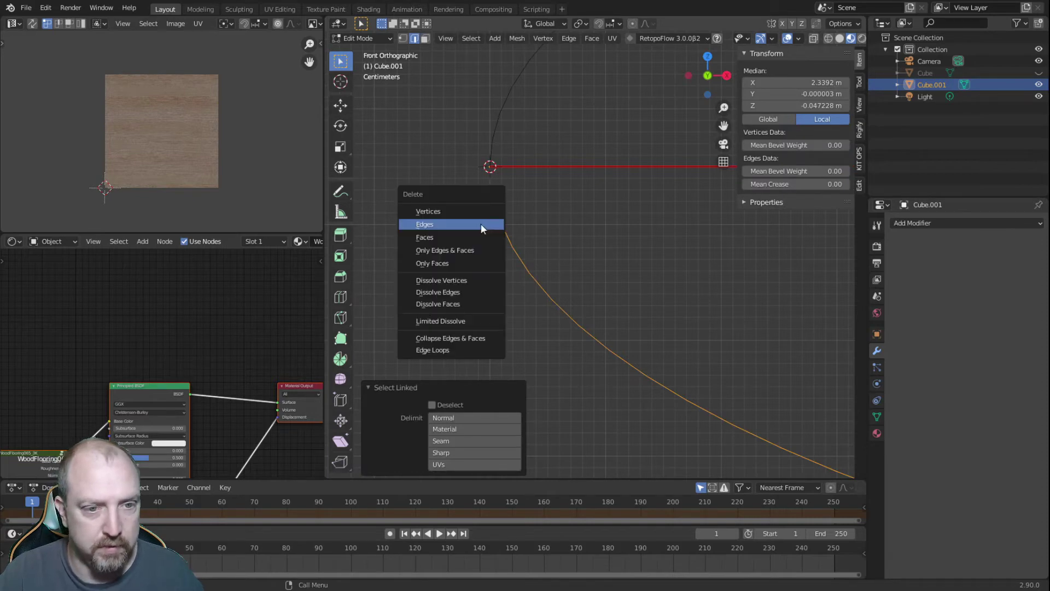
pyautogui.click(481, 224)
# - Join the arc's upper end vertex to the face's back-right corner with a new edge, then deselect everything
pyautogui.moveTo(566, 226); pyautogui.dragTo(602, 254, button='middle')
pyautogui.click(402, 39)
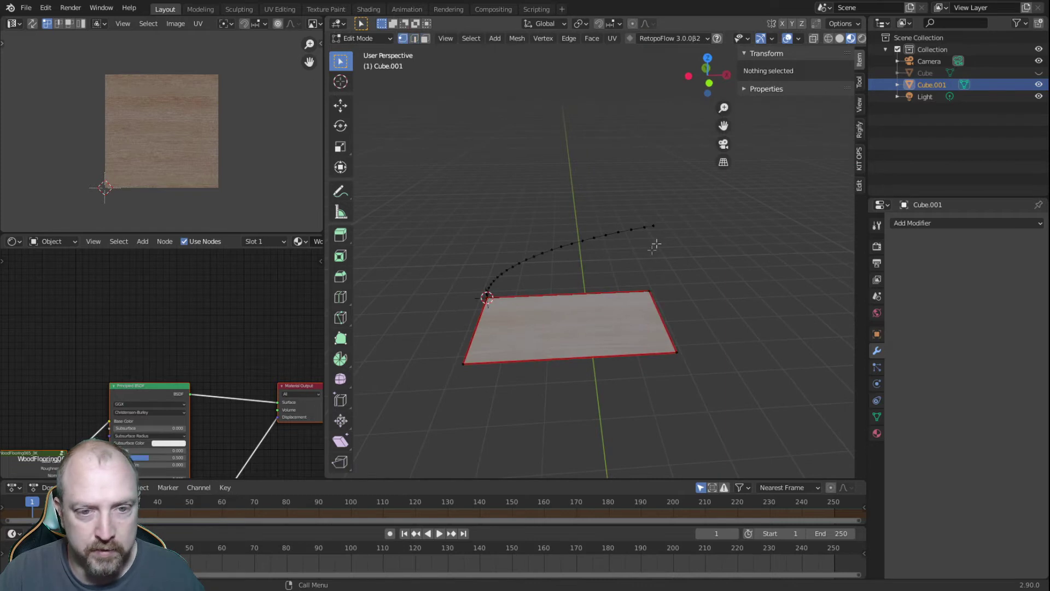
pyautogui.click(652, 228)
pyautogui.keyDown('shift'); pyautogui.click(649, 290); pyautogui.keyUp('shift')
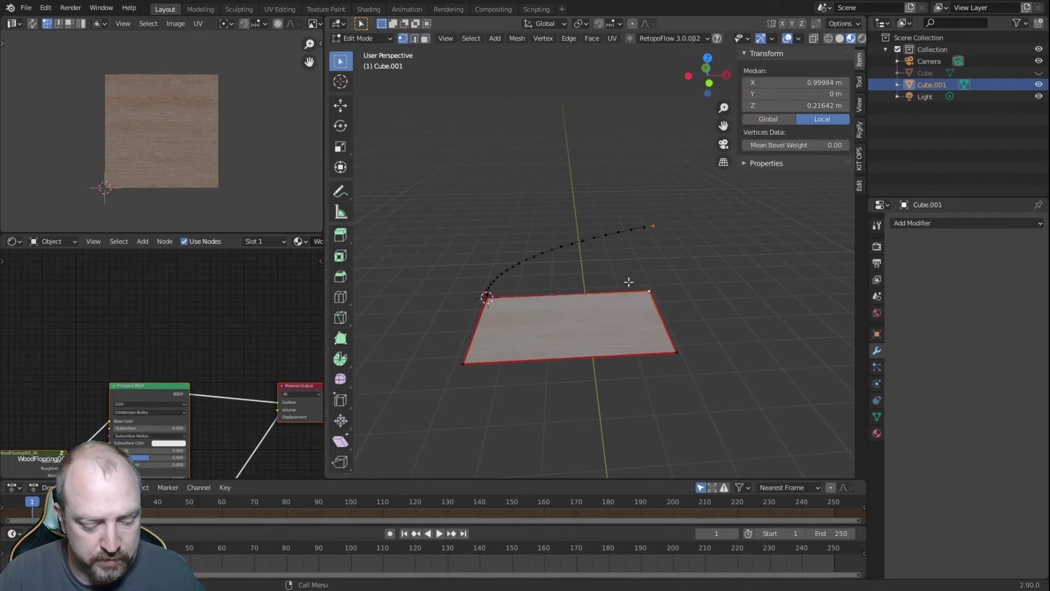
pyautogui.press('f')
pyautogui.hotkey('alt', 'a')
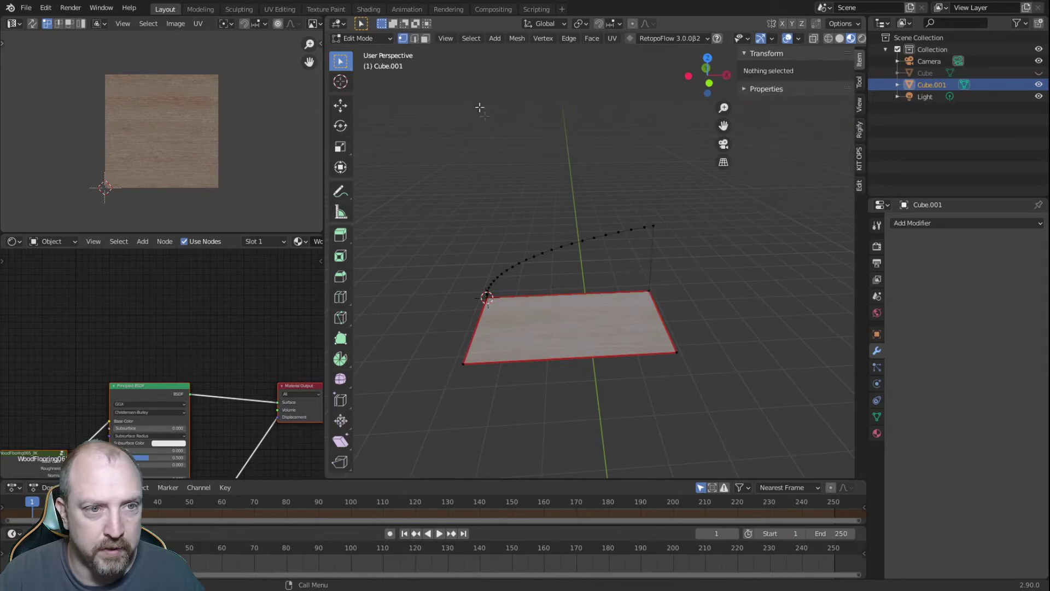
# - Delete the flat rectangular face beneath the arc, leaving the arc outline and its vertical edge
pyautogui.click(425, 39)
pyautogui.click(550, 313)
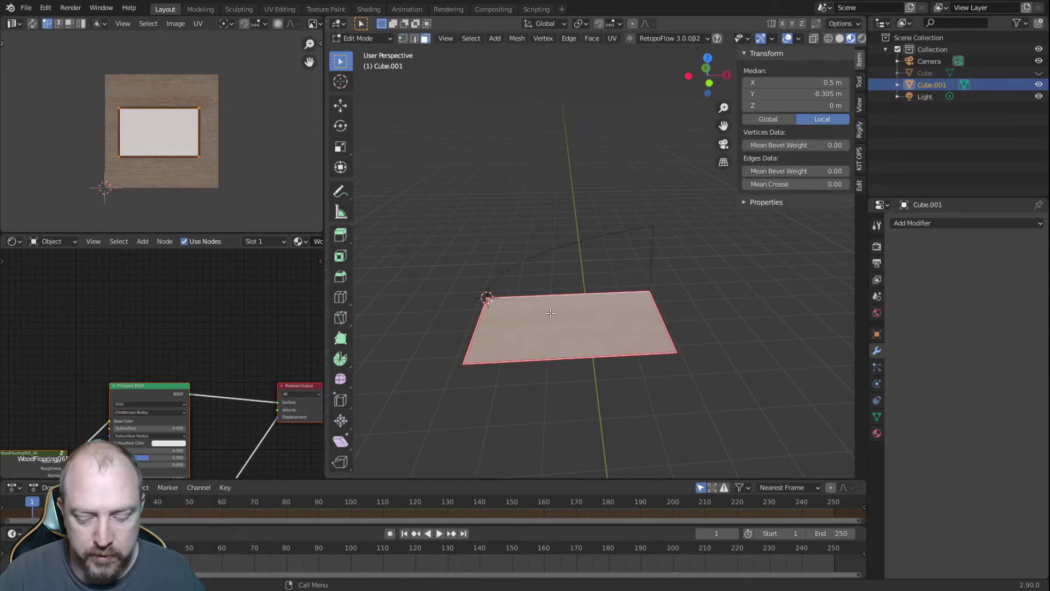
pyautogui.press('x')
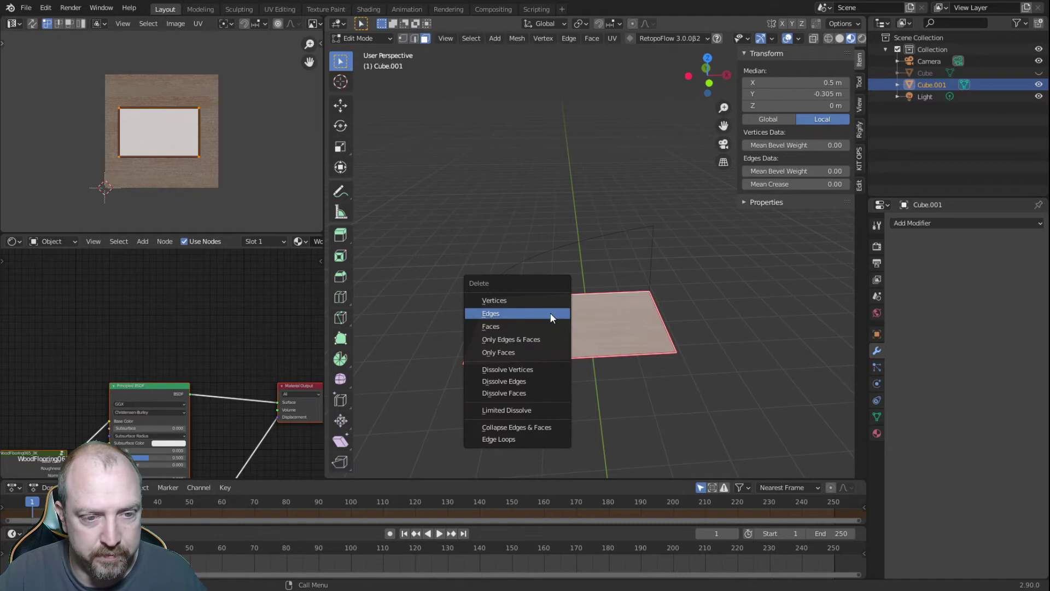
pyautogui.click(544, 323)
# - Select the whole linked arc outline, fill it with a single face, and clear the selection
pyautogui.moveTo(597, 373); pyautogui.dragTo(601, 402, button='middle')
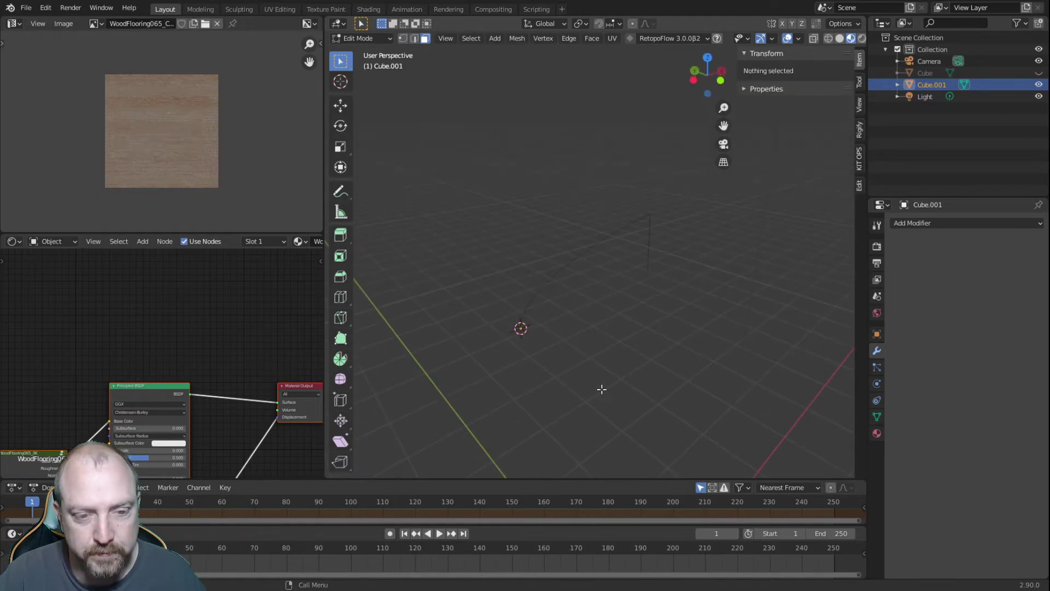
pyautogui.click(628, 226)
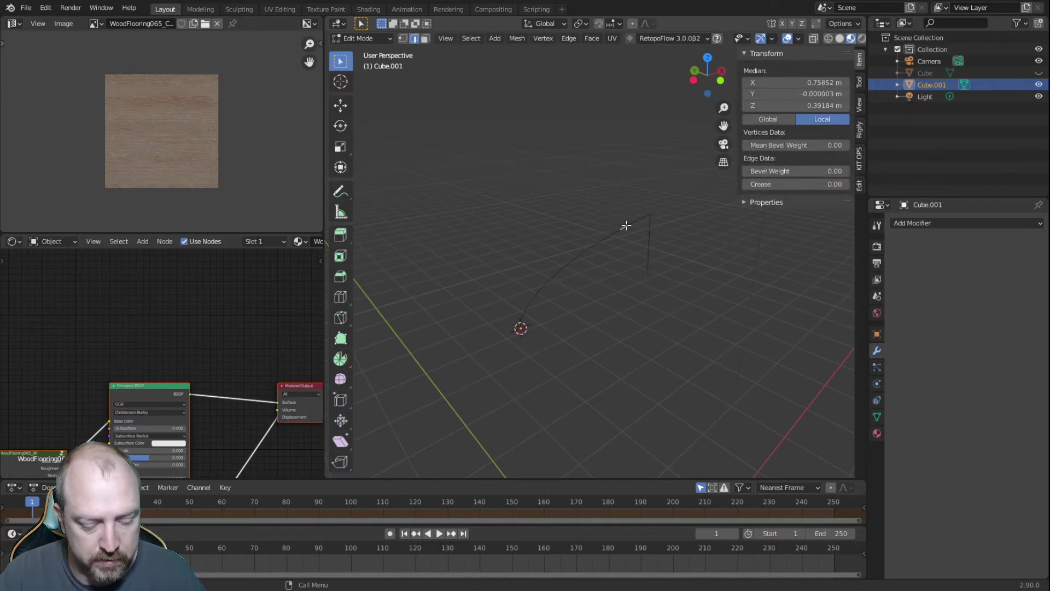
pyautogui.press('l')
pyautogui.press('f')
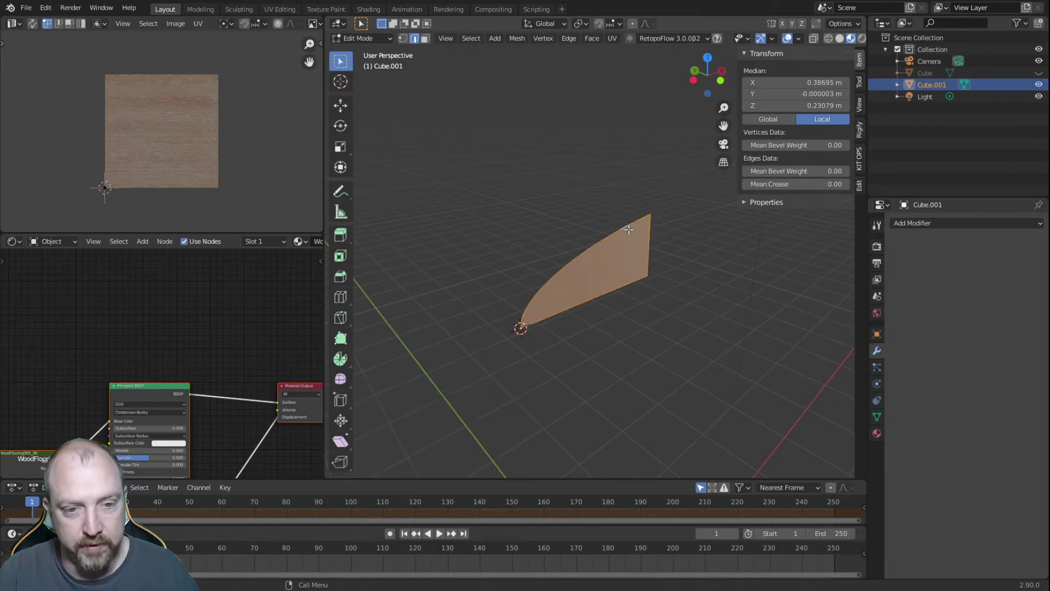
pyautogui.hotkey('alt', 'a')
# - Unhide the cabinet, then select only the arc panel and return it to mesh editing
pyautogui.moveTo(609, 342); pyautogui.dragTo(624, 325, button='middle')
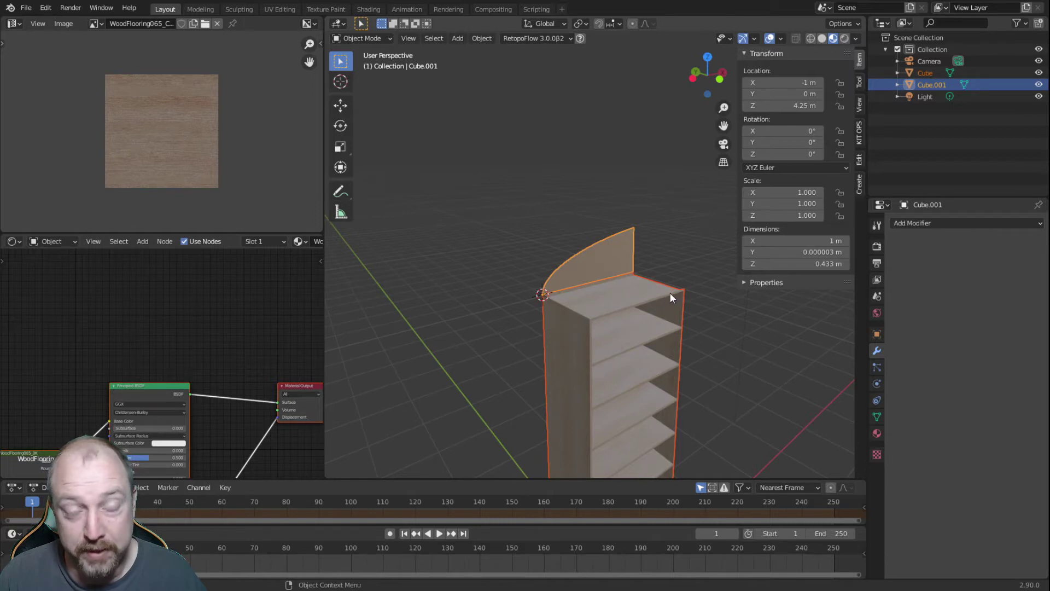
pyautogui.click(643, 264)
pyautogui.click(613, 259)
pyautogui.press('Tab')
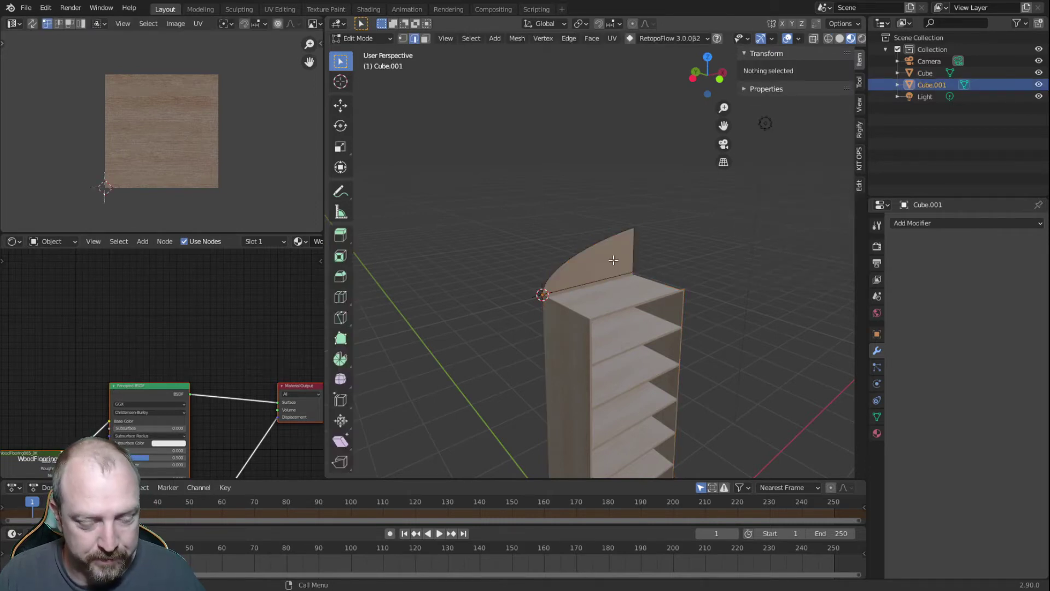
# - Extrude the arc face by -0.61 m along its normal, forward over the cabinet top
pyautogui.click(425, 39)
pyautogui.click(614, 252)
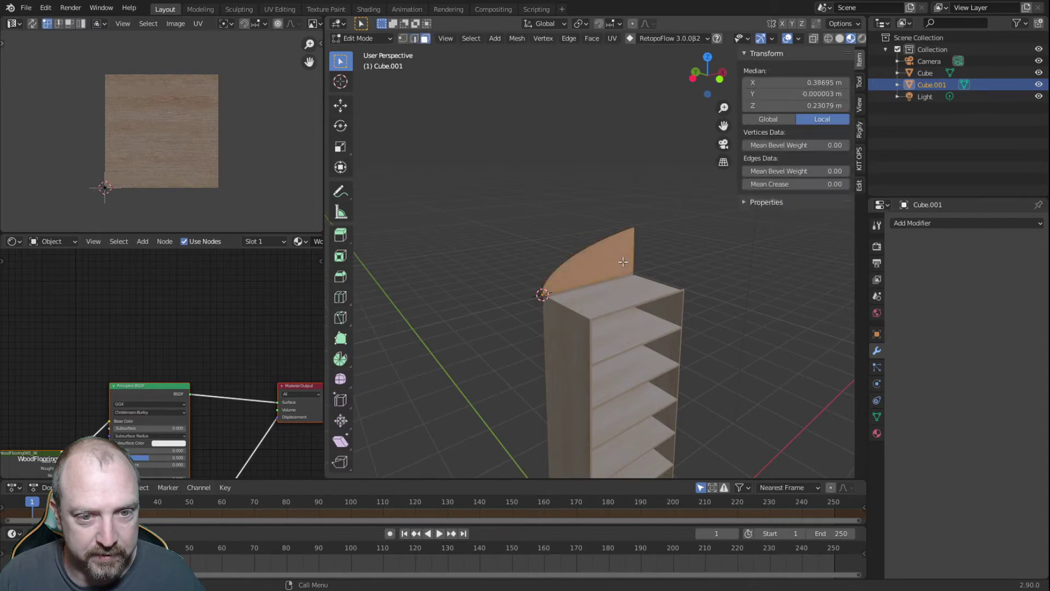
pyautogui.press('e')
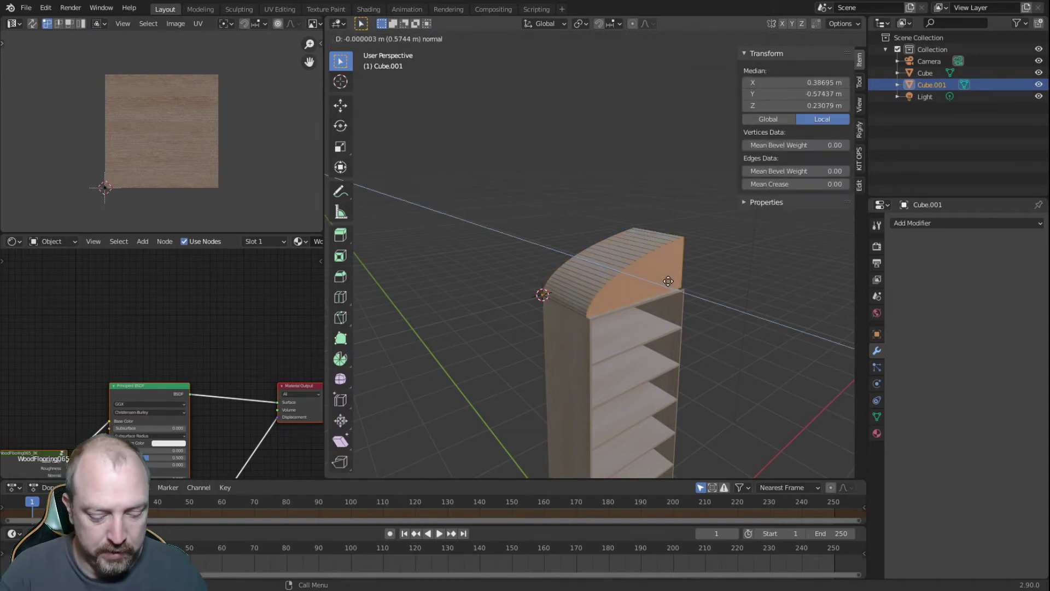
pyautogui.write('.61')
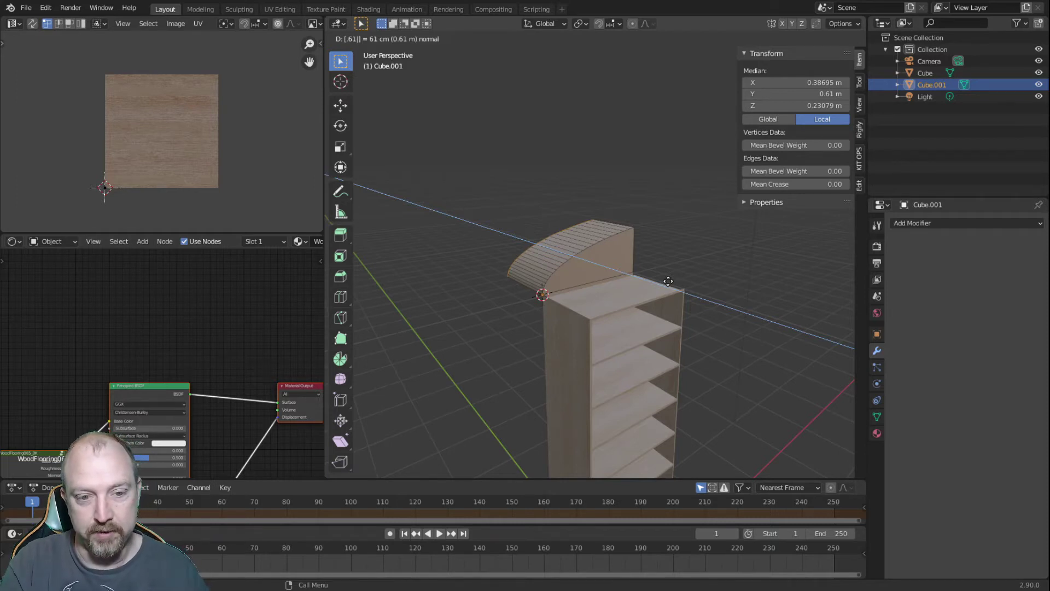
pyautogui.press('-')
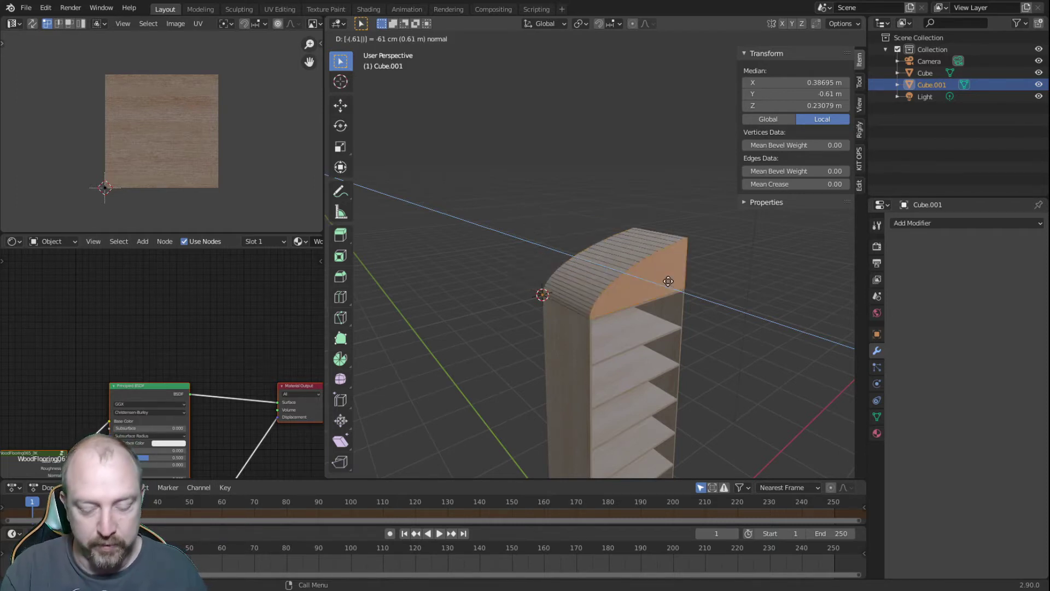
pyautogui.press('Return')
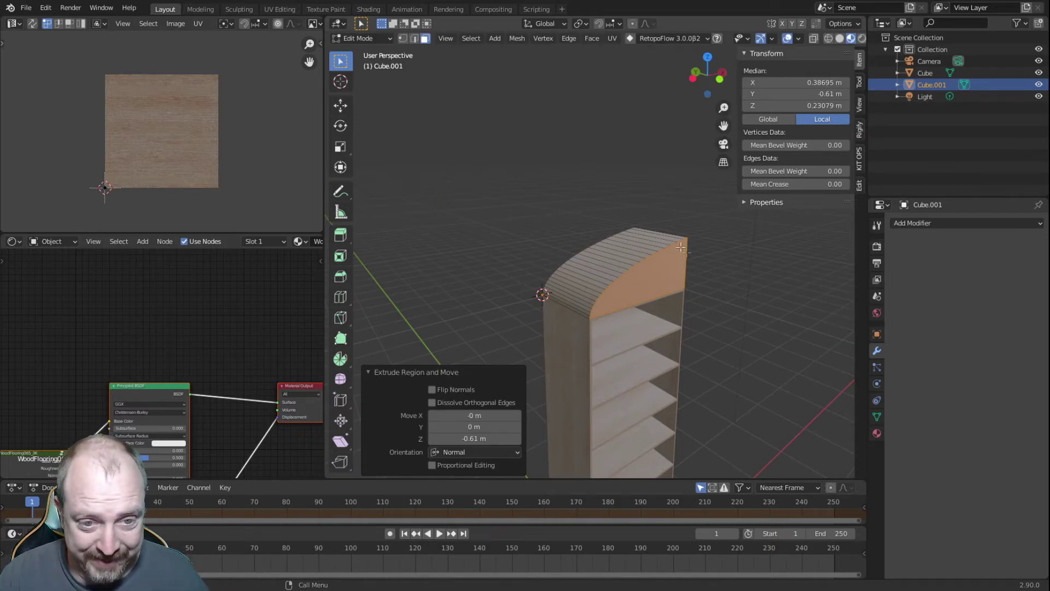
# - Turn on the face orientation overlay and flip the normals of the entire linked crown mesh, then deselect it
pyautogui.click(799, 38)
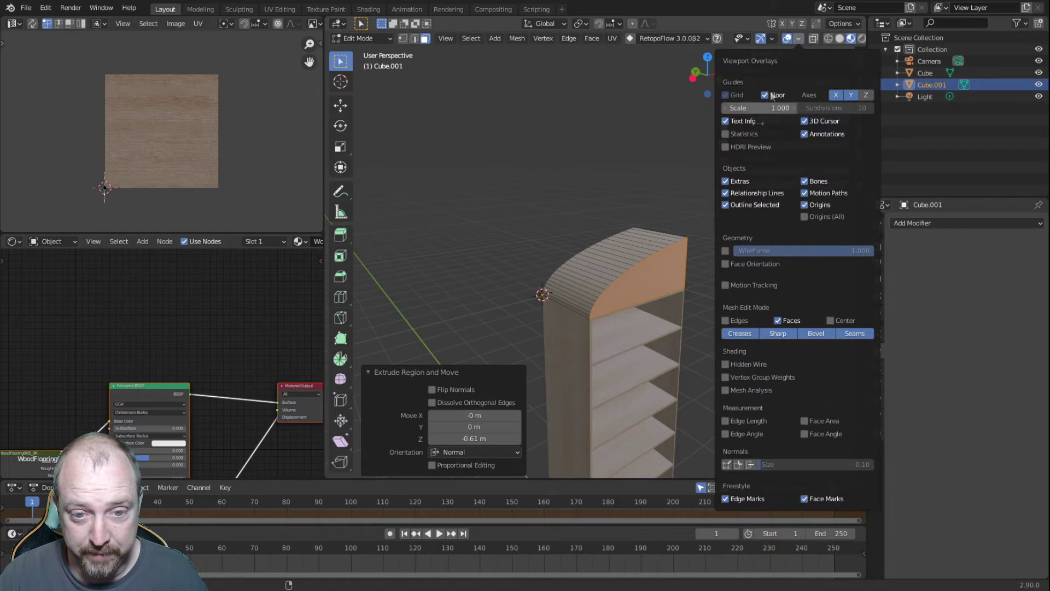
pyautogui.click(725, 264)
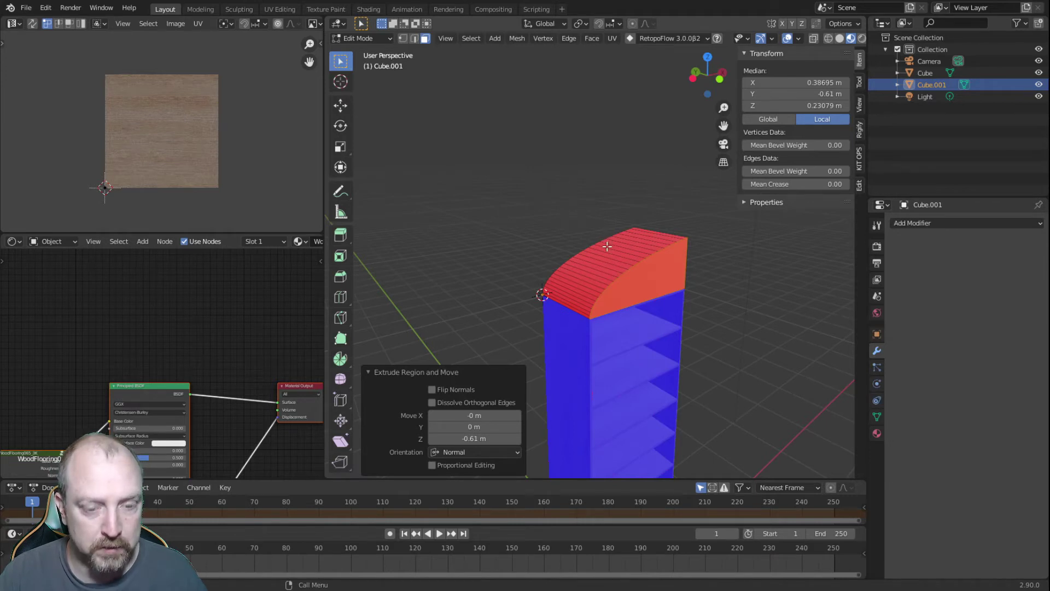
pyautogui.press('l')
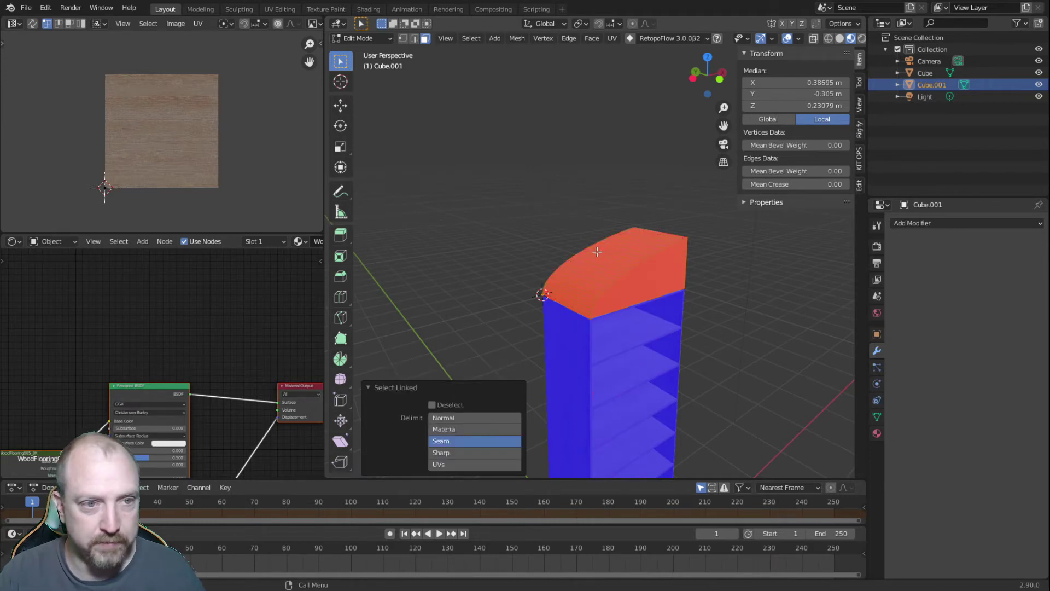
pyautogui.press('F3')
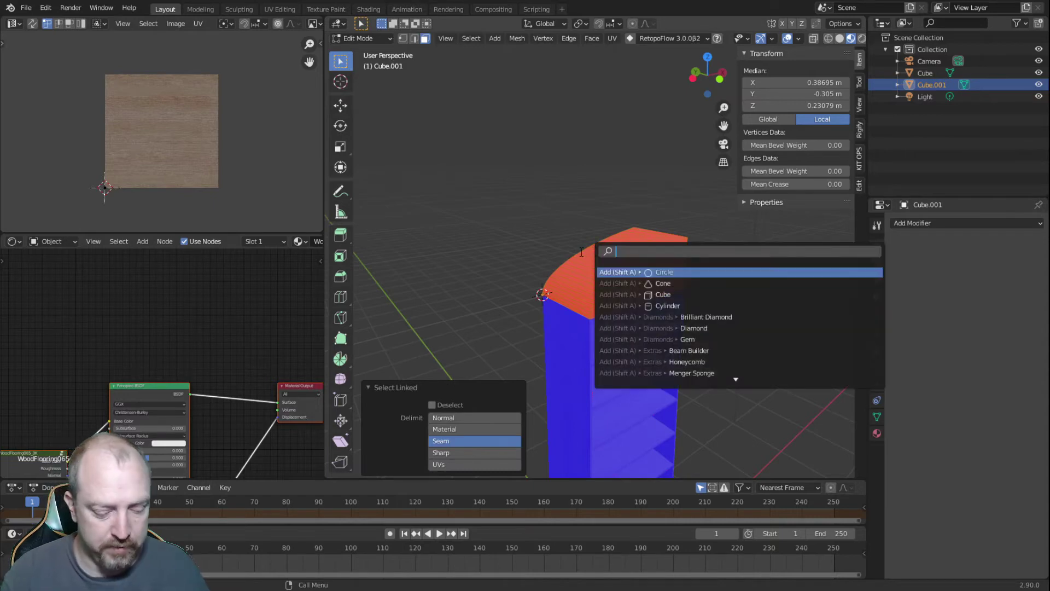
pyautogui.write('flip')
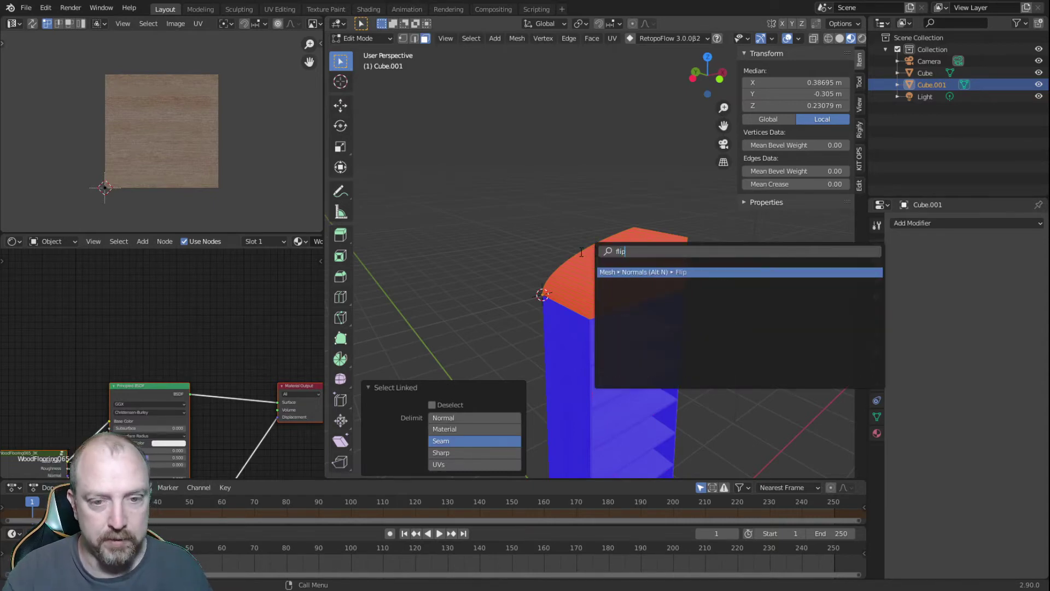
pyautogui.click(686, 273)
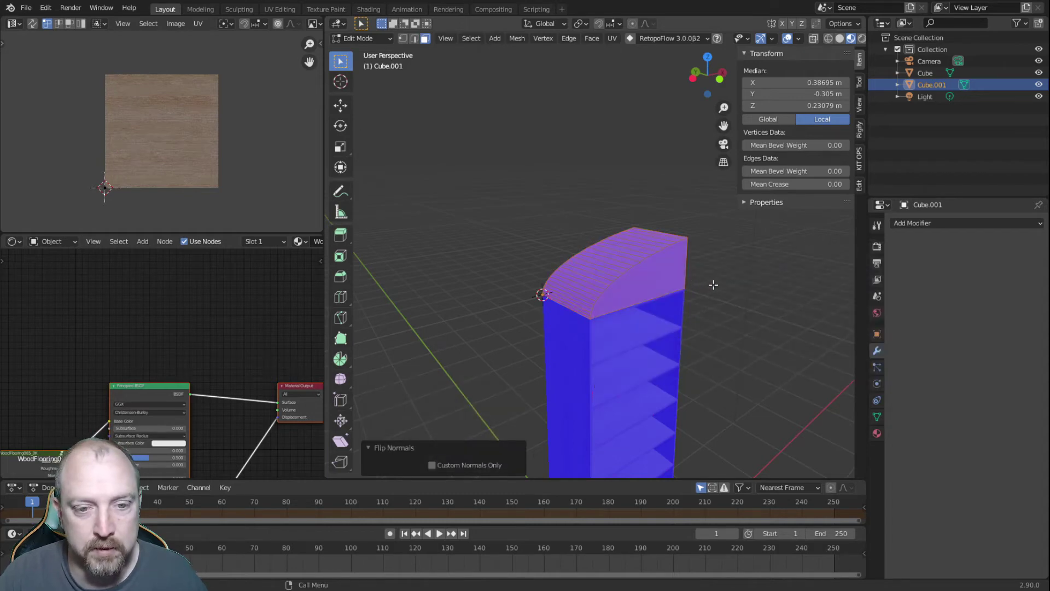
pyautogui.click(703, 290)
# - Delete the crown's flat vertical end face above the cabinet's open side
pyautogui.moveTo(703, 290); pyautogui.dragTo(569, 290, button='middle')
pyautogui.moveTo(463, 120); pyautogui.dragTo(569, 265, button='middle')
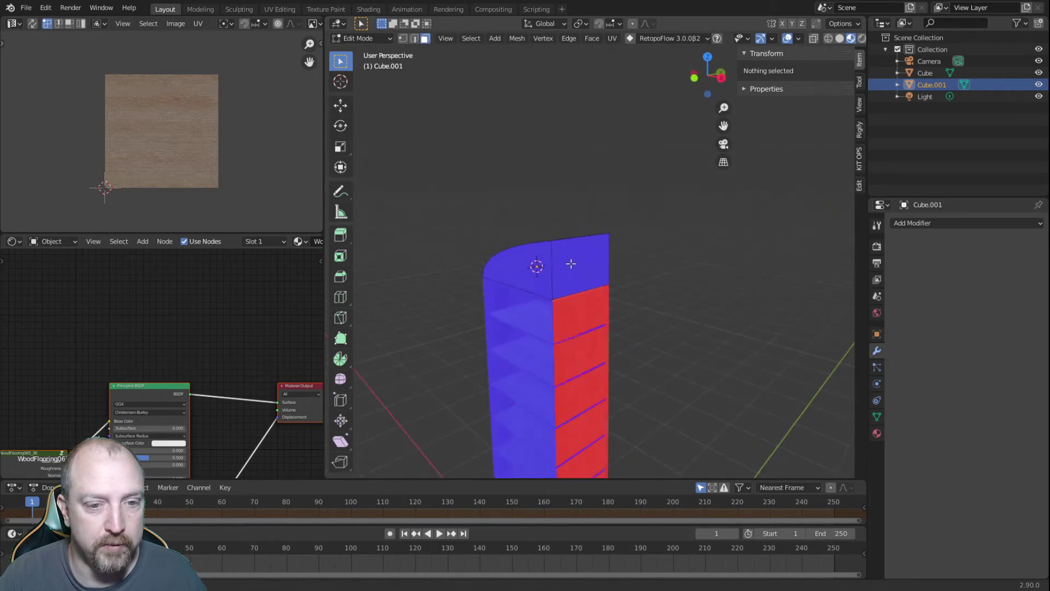
pyautogui.click(571, 265)
pyautogui.press('x')
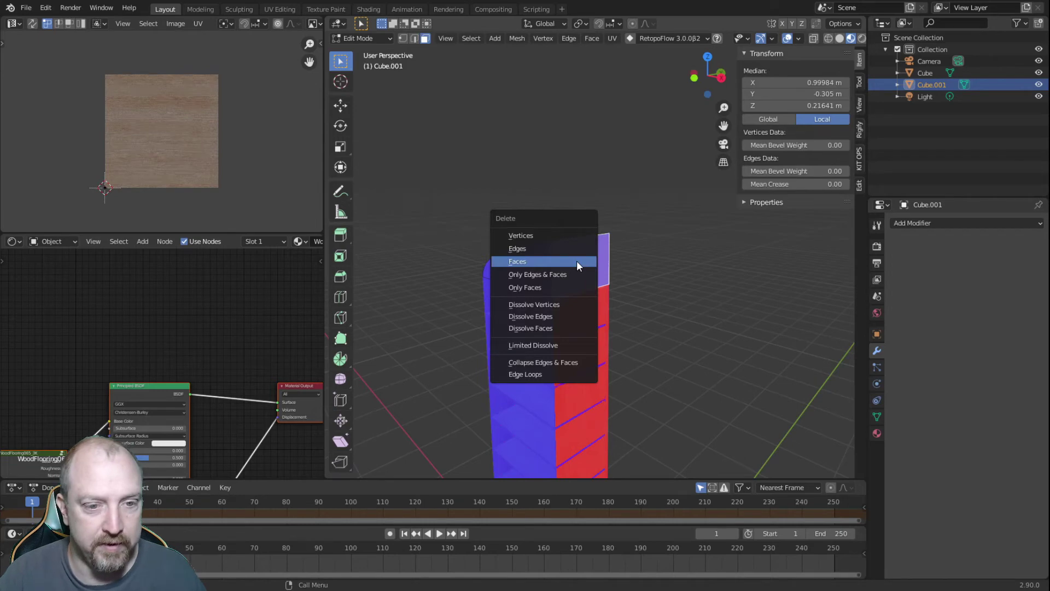
pyautogui.click(576, 261)
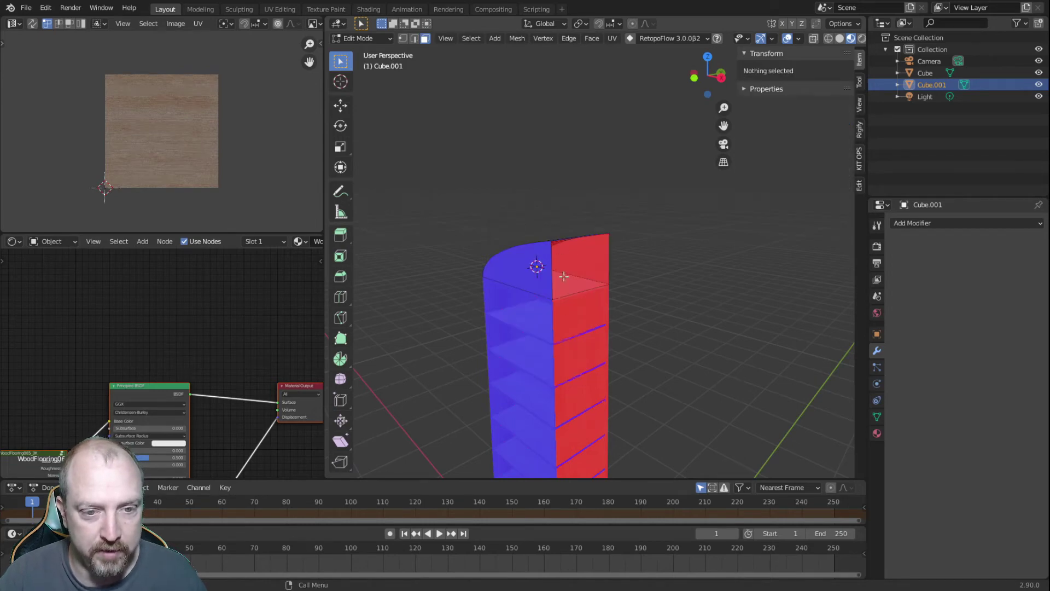
# - Delete the crown's bottom face resting on the cabinet top
pyautogui.moveTo(598, 281); pyautogui.dragTo(575, 324, button='middle')
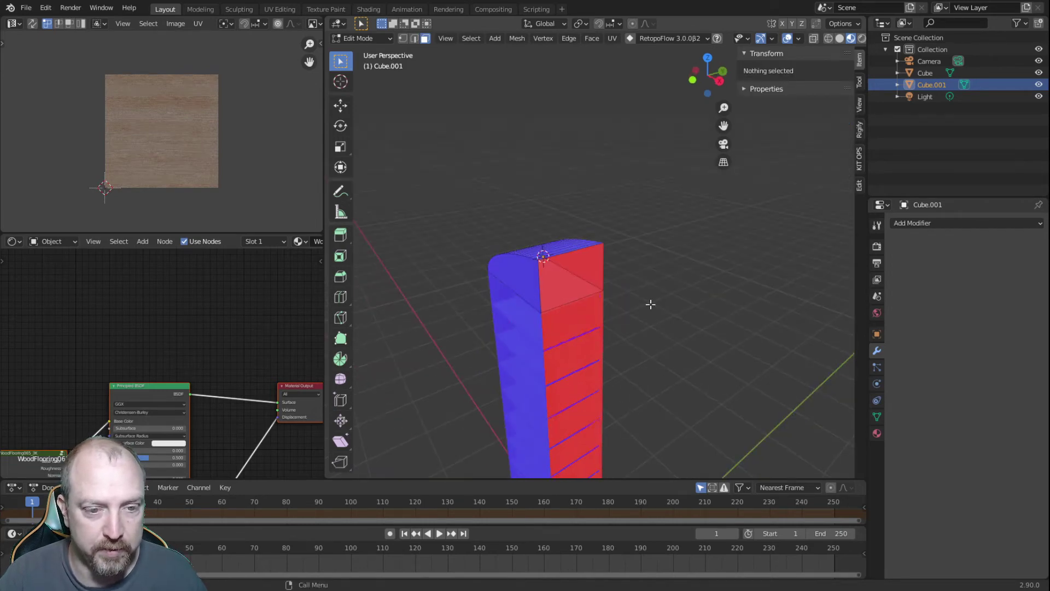
pyautogui.moveTo(650, 304); pyautogui.dragTo(630, 297, button='middle')
pyautogui.click(550, 276)
pyautogui.press('x')
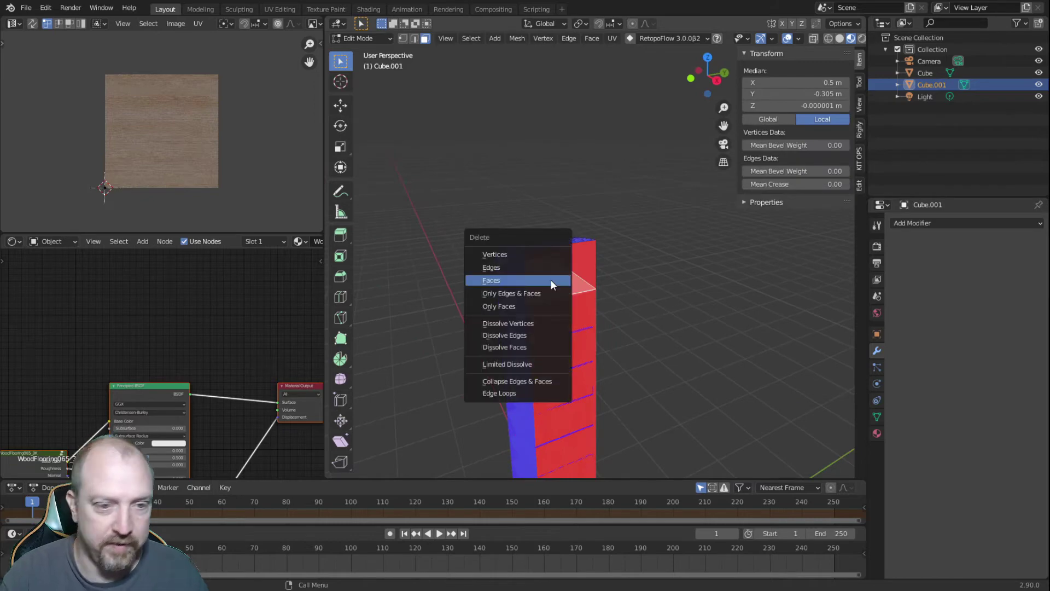
pyautogui.click(551, 284)
# - Inset the crown's curved front face by 0.05 m with Boundary turned off
pyautogui.moveTo(547, 286); pyautogui.dragTo(429, 300, button='middle')
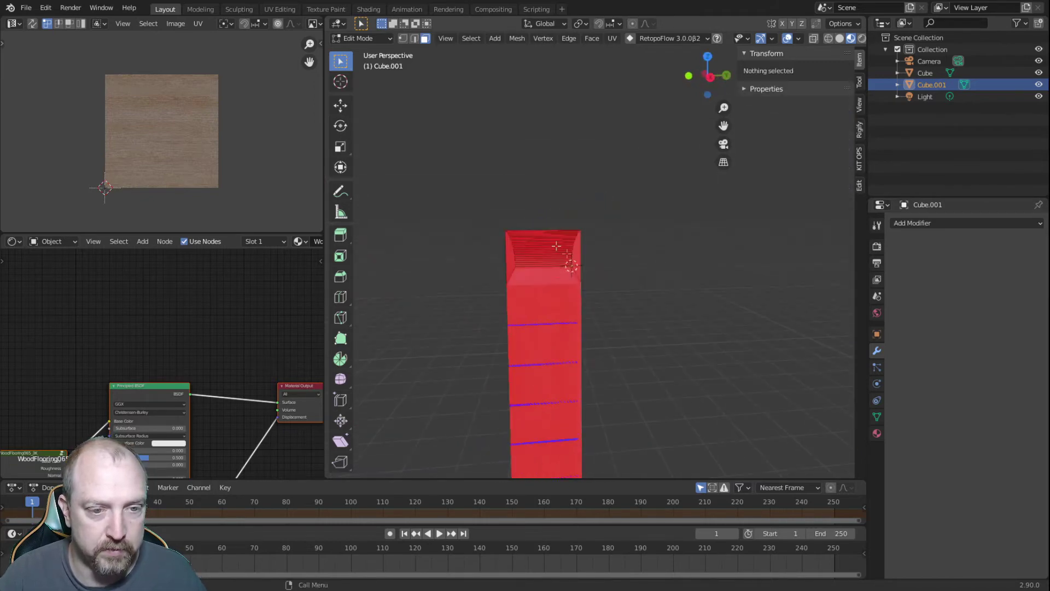
pyautogui.moveTo(520, 317); pyautogui.dragTo(724, 364, button='middle')
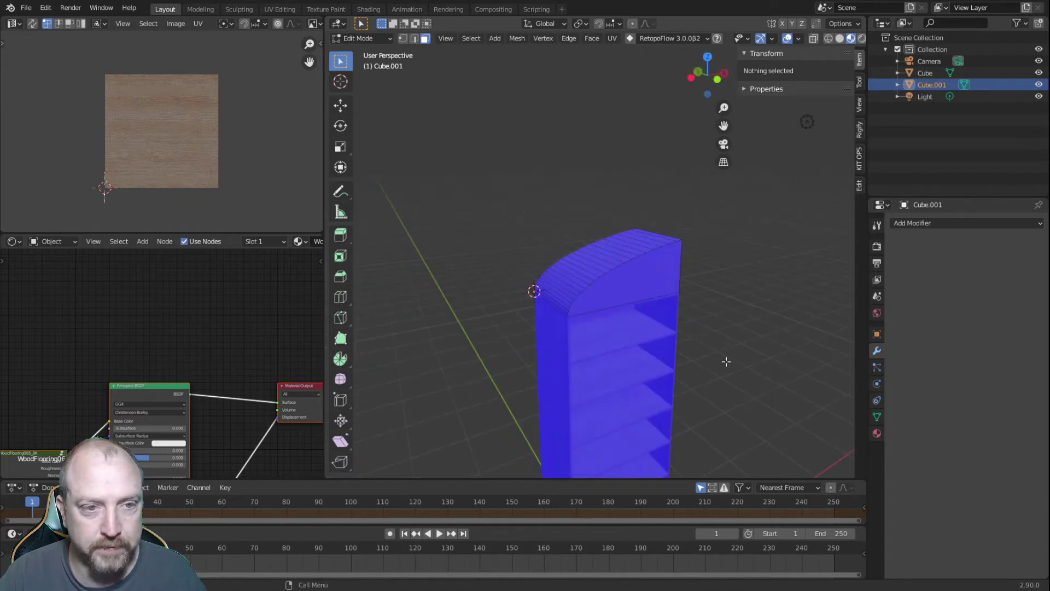
pyautogui.click(642, 279)
pyautogui.press('i')
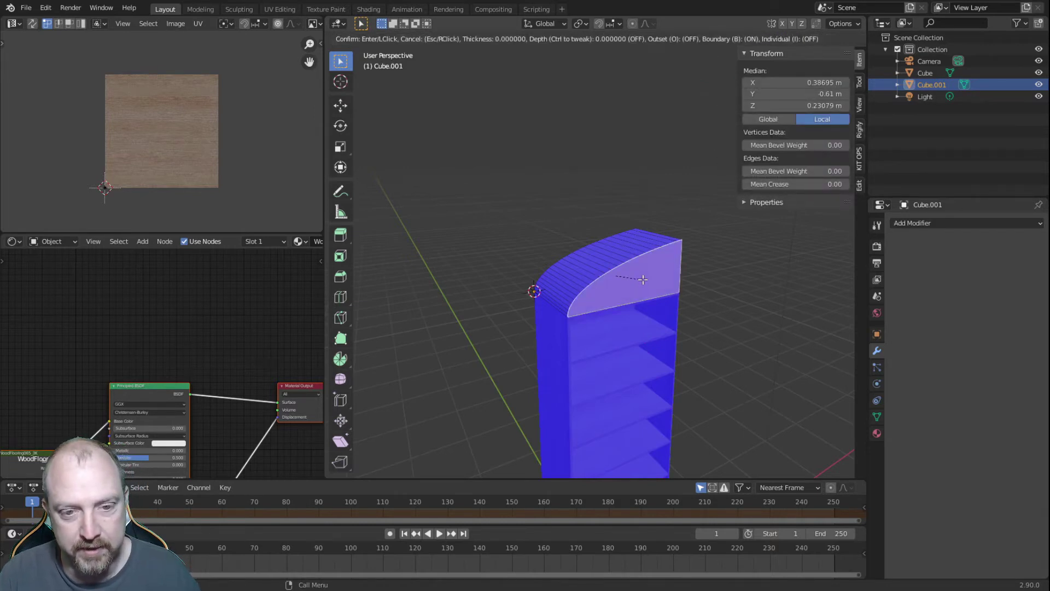
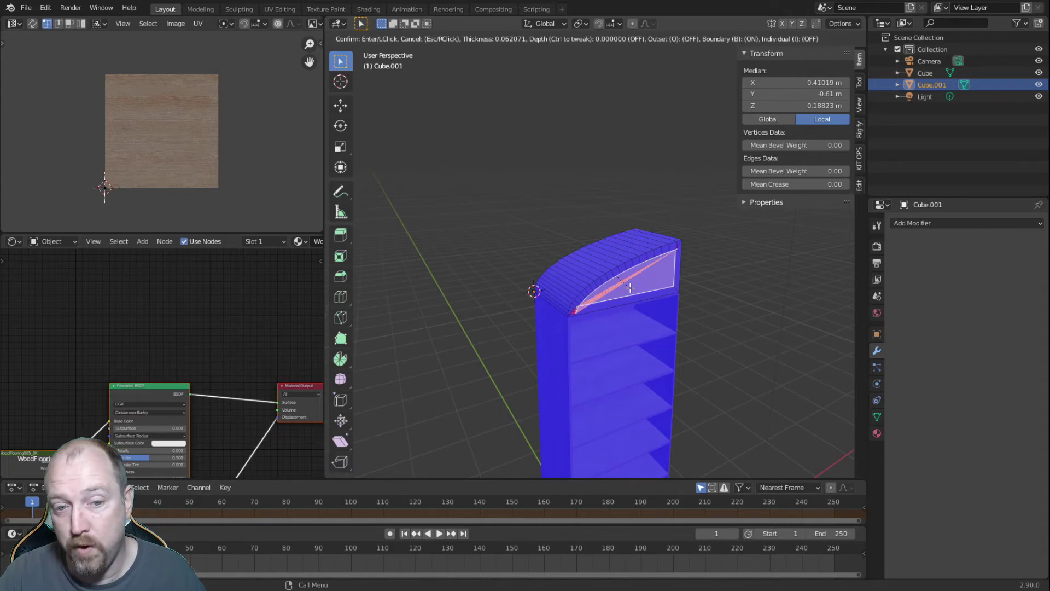
pyautogui.press('ctrl')
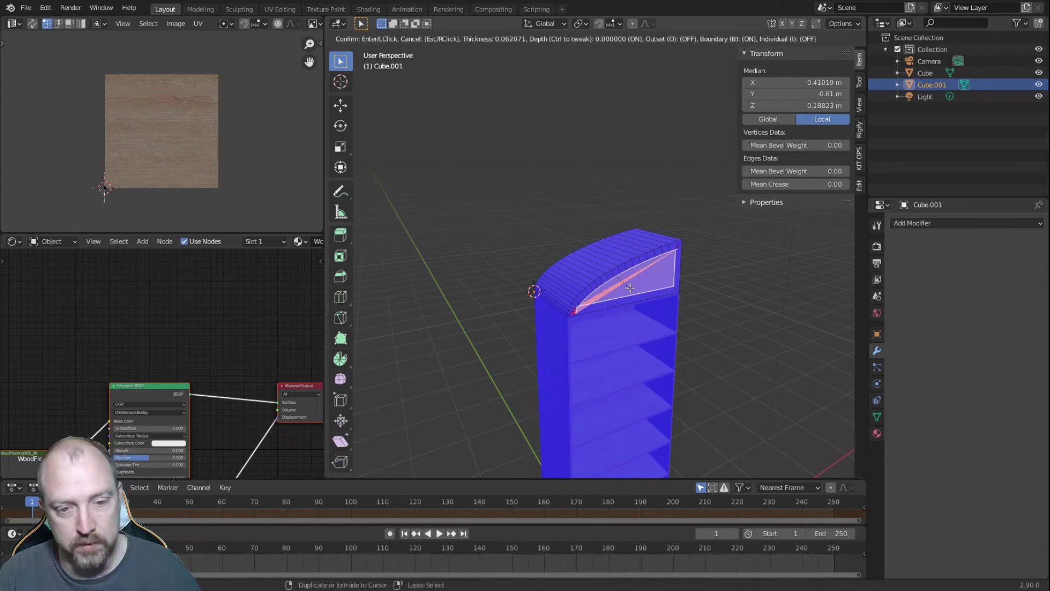
pyautogui.press('b')
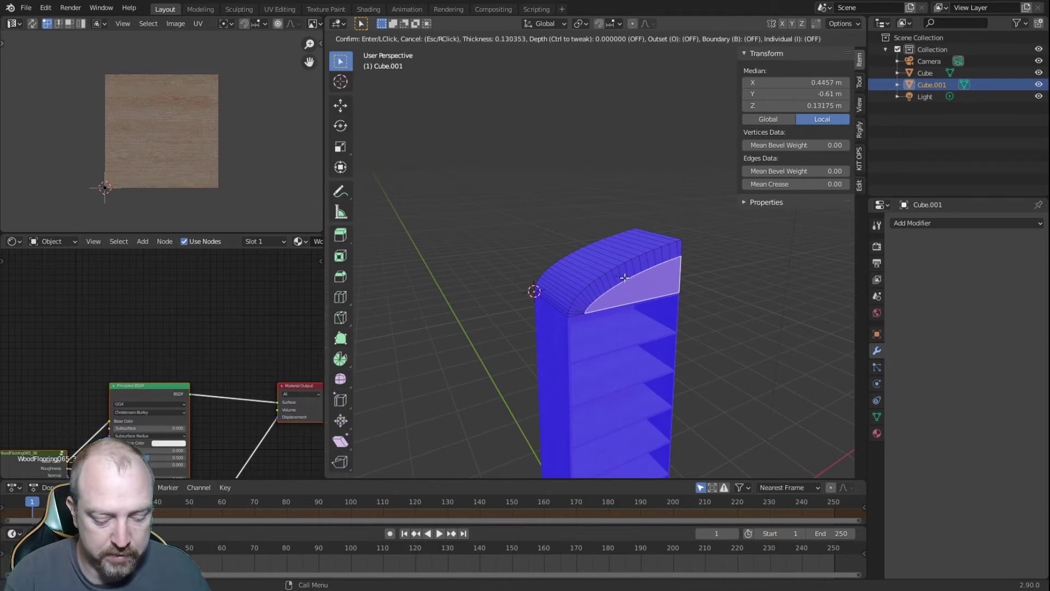
pyautogui.write('.05')
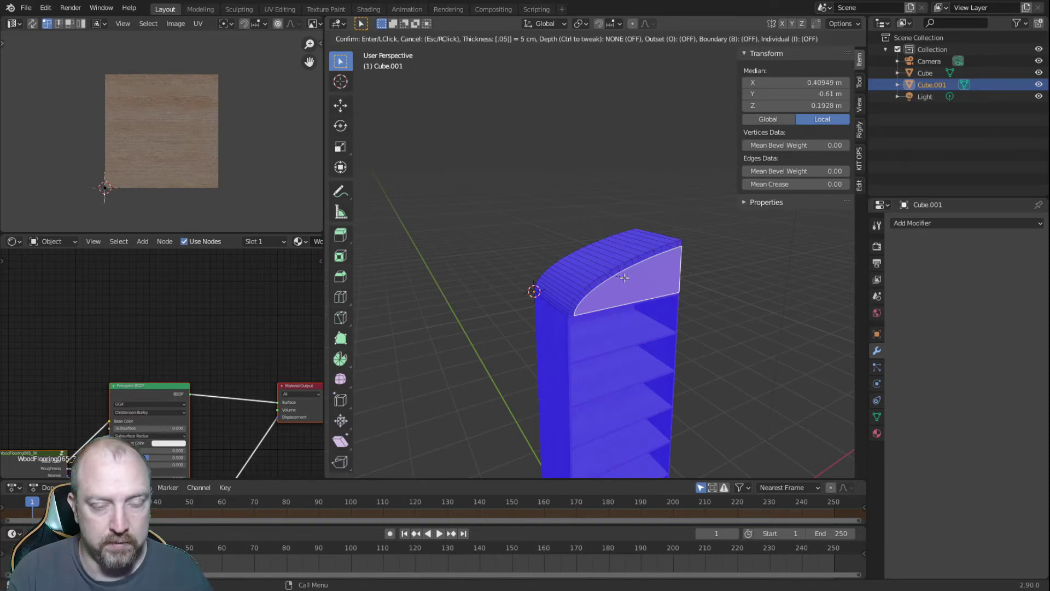
pyautogui.write('0')
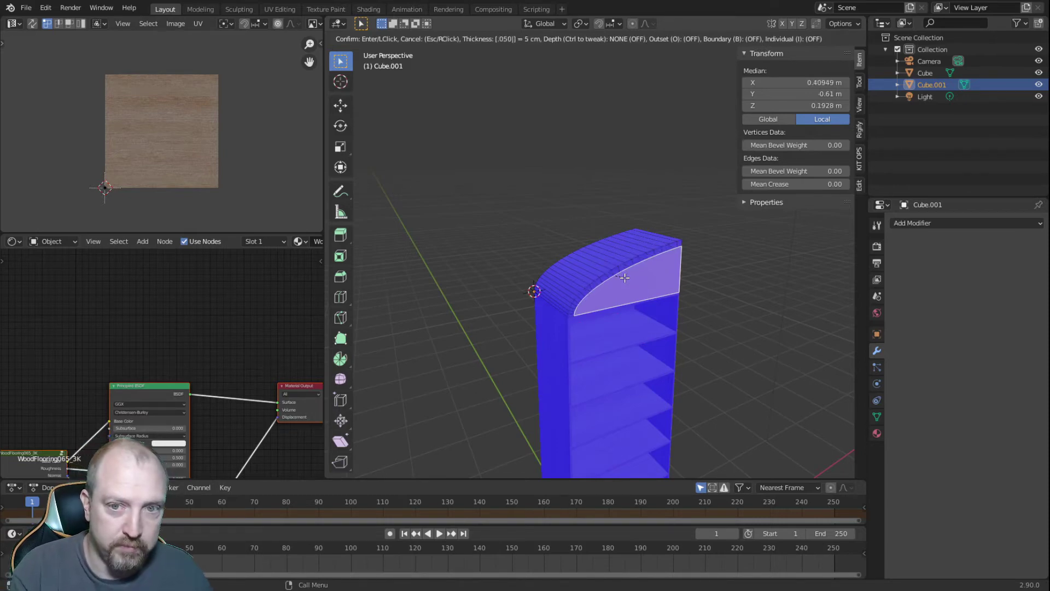
pyautogui.write('0')
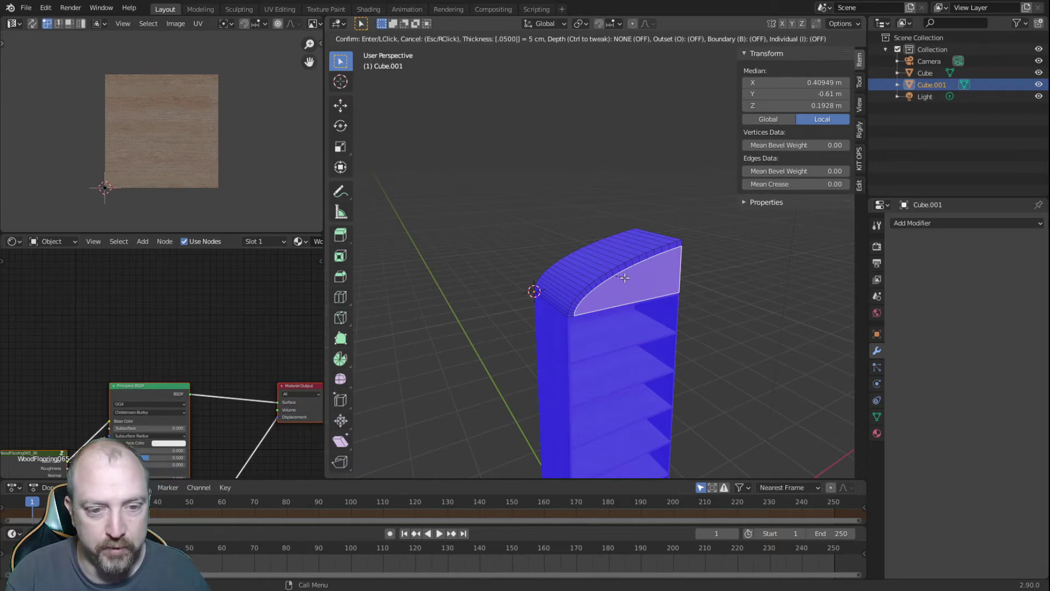
pyautogui.press('Return')
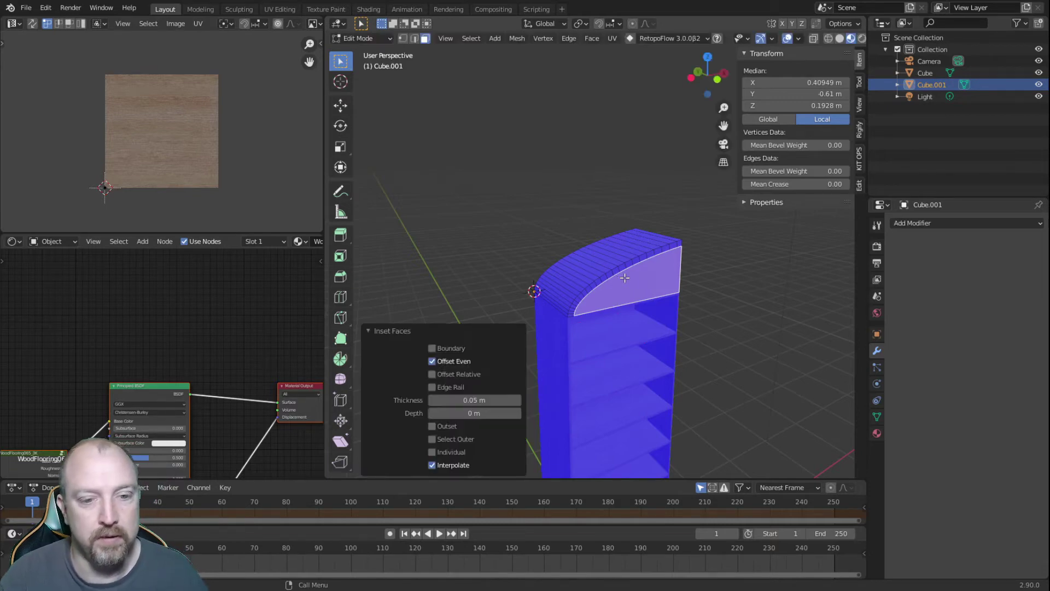
# - Copy the Z coordinate of the third vertex from the bottom of the front face's inner arc
pyautogui.click(547, 204)
pyautogui.click(635, 288)
pyautogui.moveTo(661, 307); pyautogui.dragTo(622, 271, button='middle')
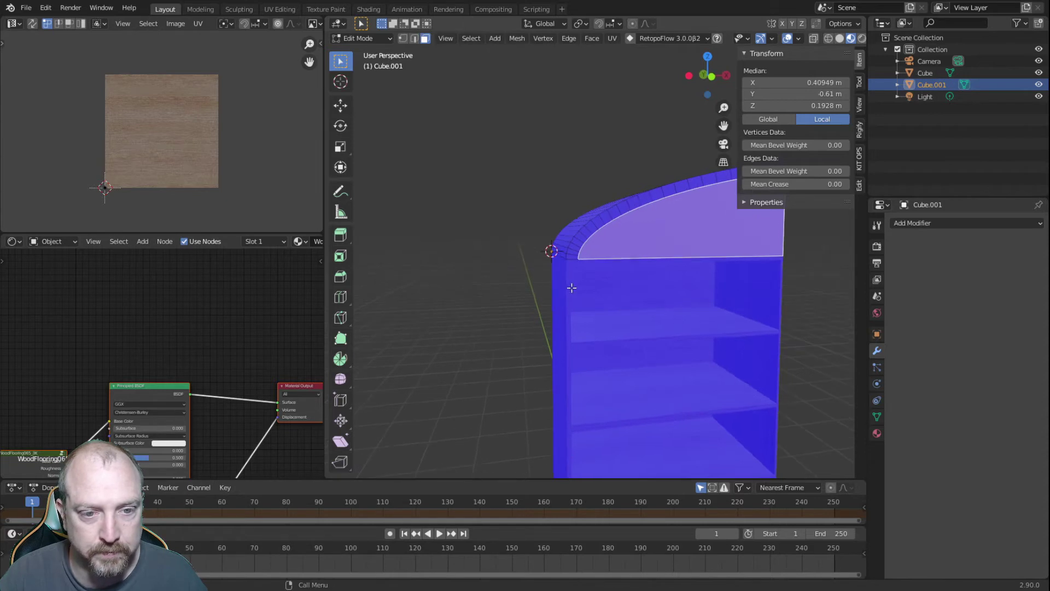
pyautogui.click(528, 311)
pyautogui.scroll(5, 563, 306)
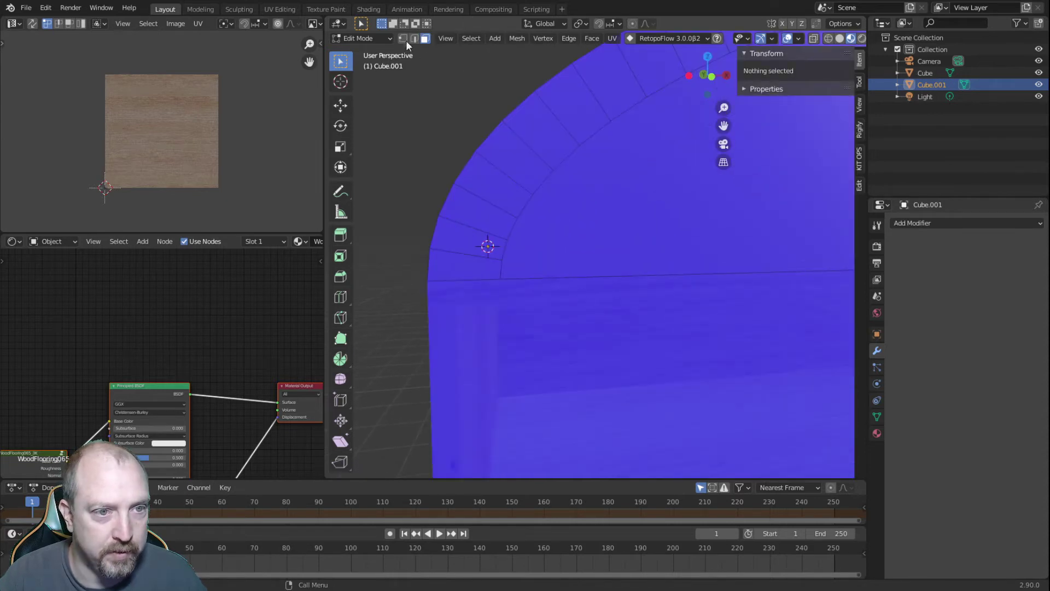
pyautogui.click(512, 241)
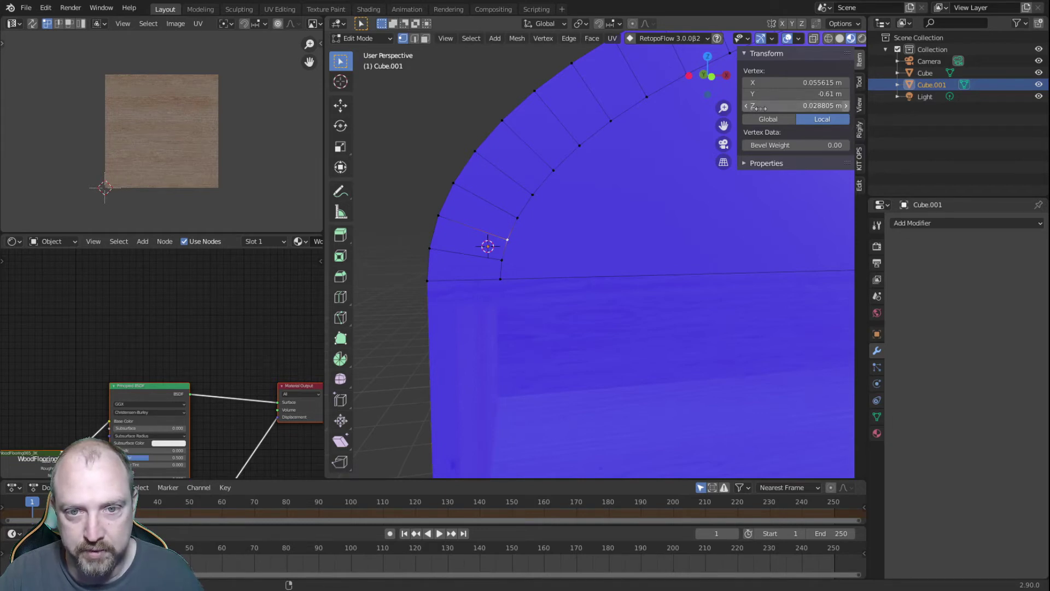
pyautogui.click(791, 108)
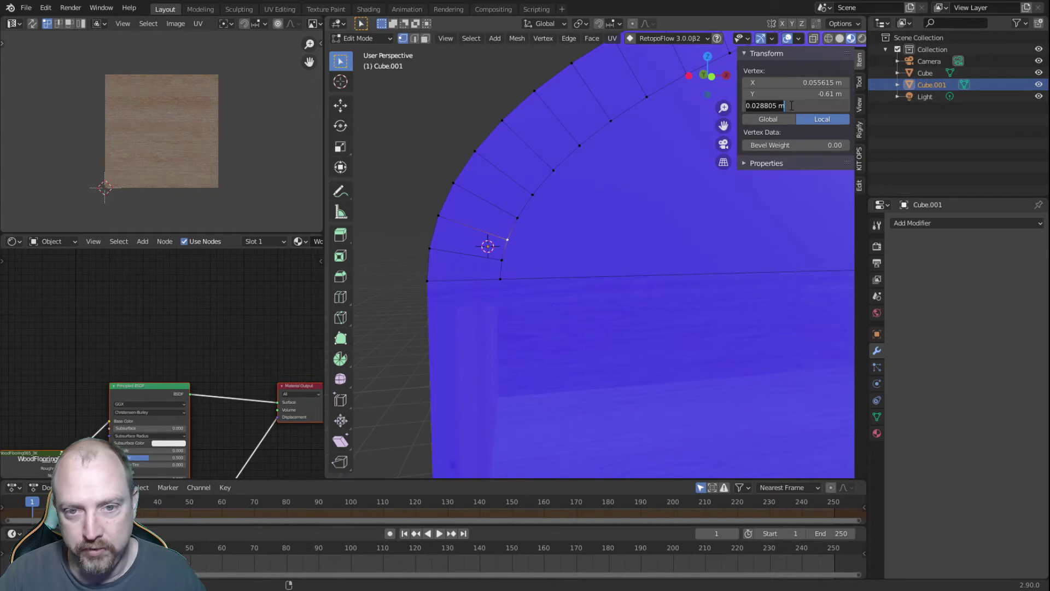
pyautogui.press('Escape')
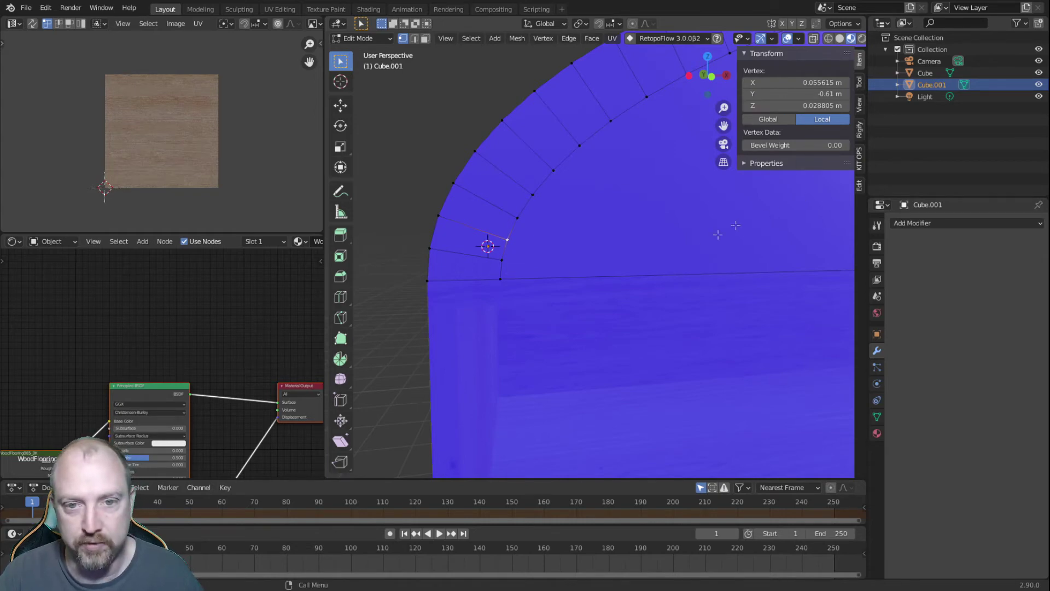
pyautogui.scroll(-4, 722, 297)
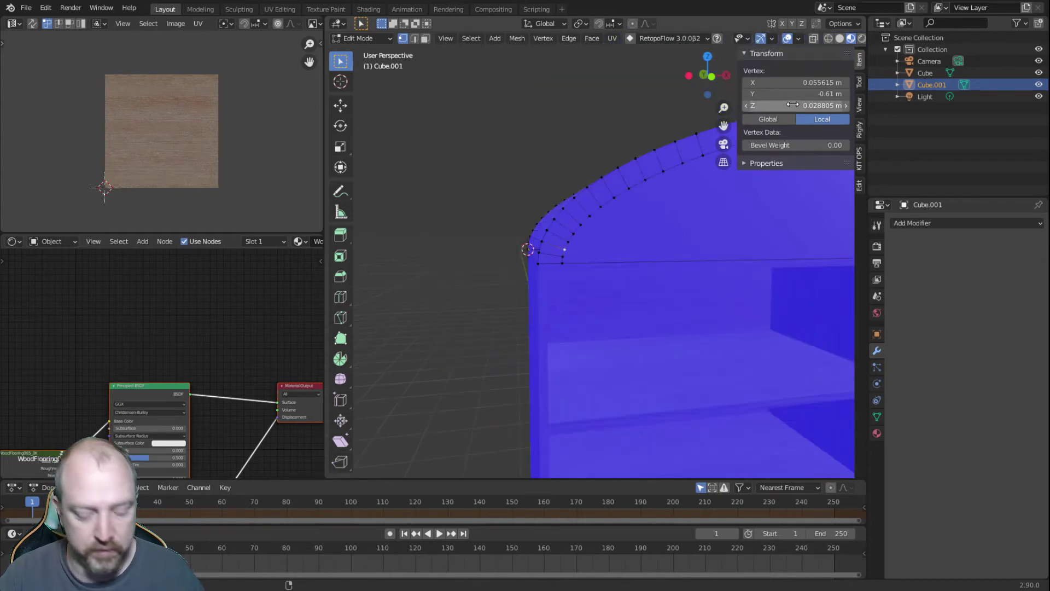
# - Subdivide the inset face's vertical edge at the open end with one cut and set the new vertex's Z to 0.028805 m
pyautogui.click(523, 175)
pyautogui.keyDown('shift'); pyautogui.moveTo(748, 268); pyautogui.dragTo(582, 292, button='middle'); pyautogui.keyUp('shift')
pyautogui.click(415, 39)
pyautogui.click(688, 179)
pyautogui.rightClick(689, 180)
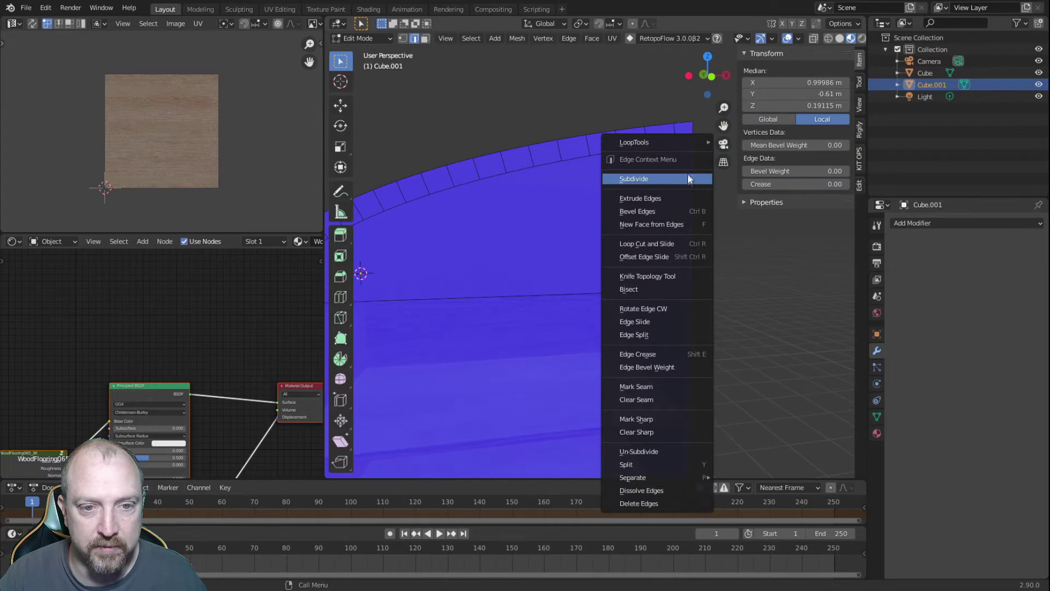
pyautogui.click(688, 180)
pyautogui.click(403, 39)
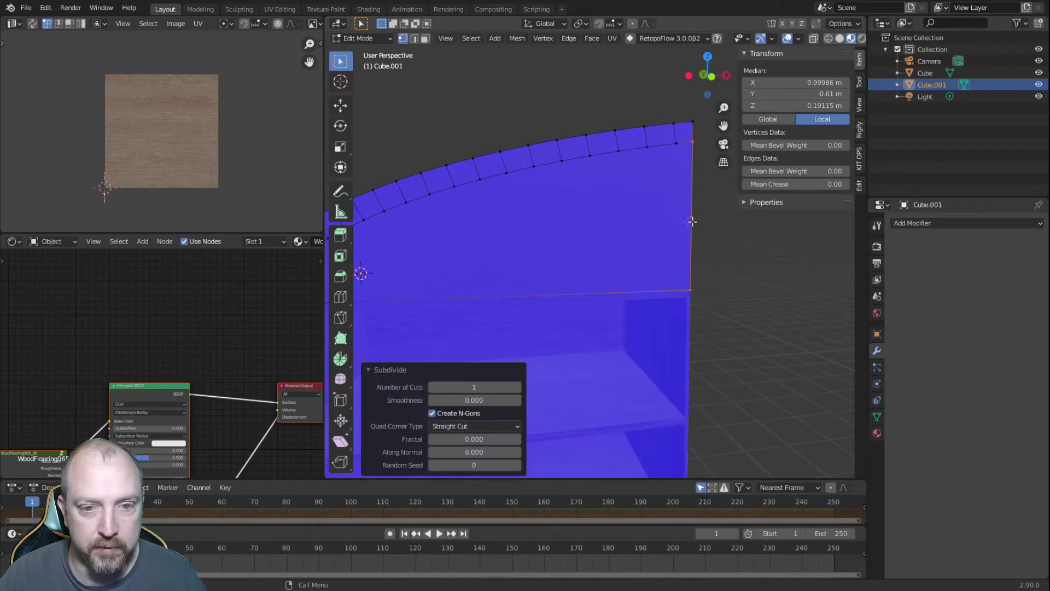
pyautogui.click(691, 218)
pyautogui.moveTo(783, 105); pyautogui.dragTo(749, 105)
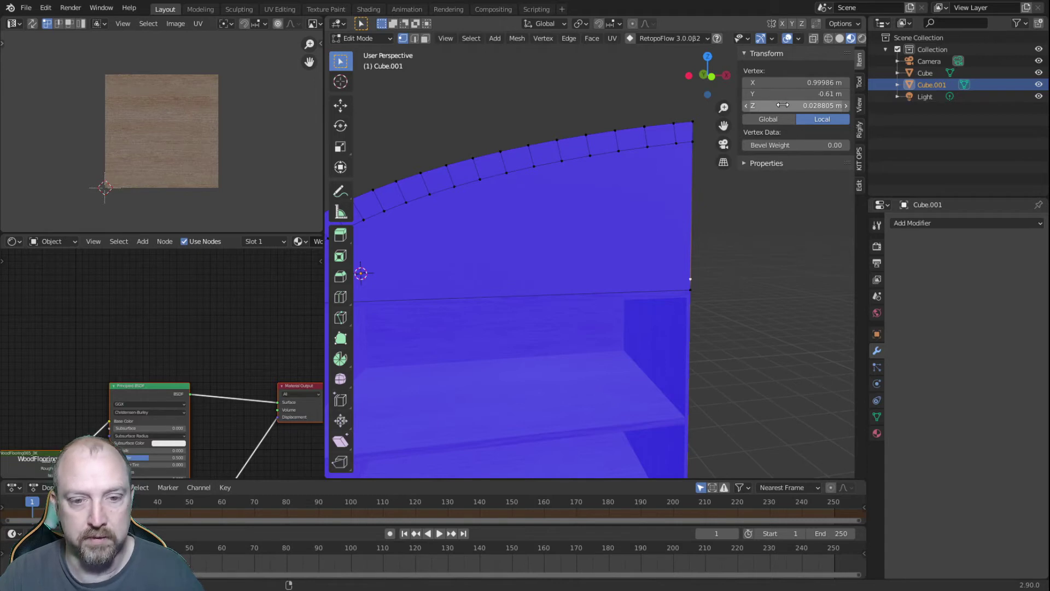
# - Connect the new open-end vertex to the third inner arc vertex with an edge across the crown's front face
pyautogui.moveTo(687, 273); pyautogui.dragTo(611, 289, button='middle')
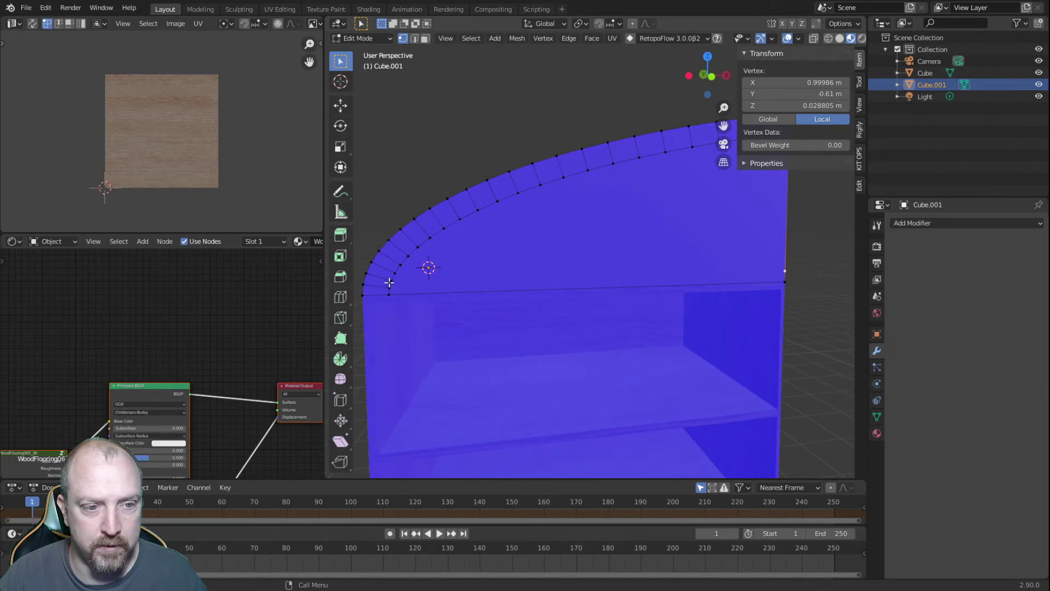
pyautogui.keyDown('shift'); pyautogui.click(785, 271); pyautogui.keyUp('shift')
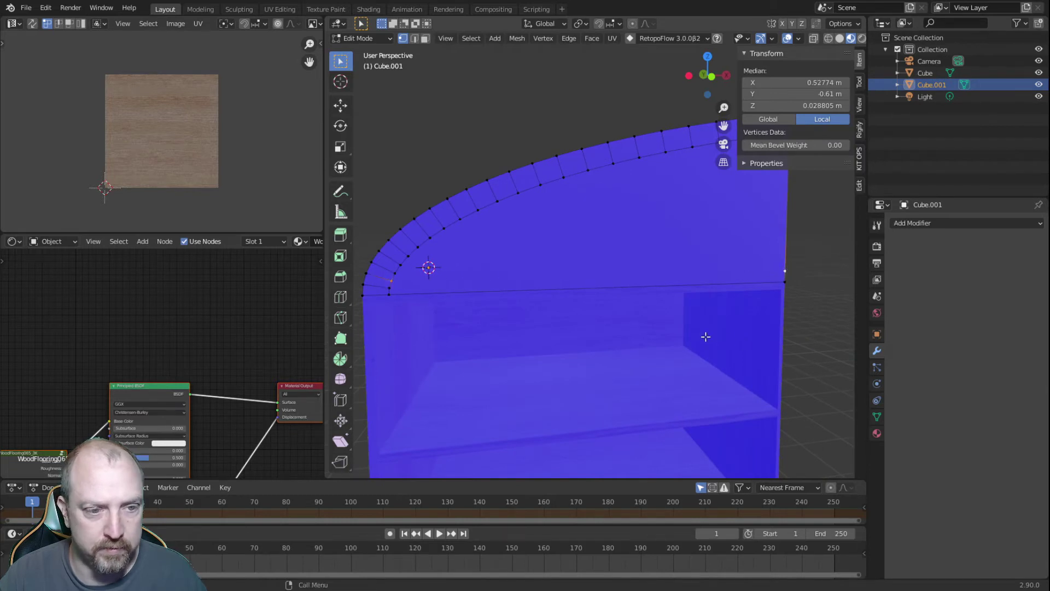
pyautogui.press('KP_1')
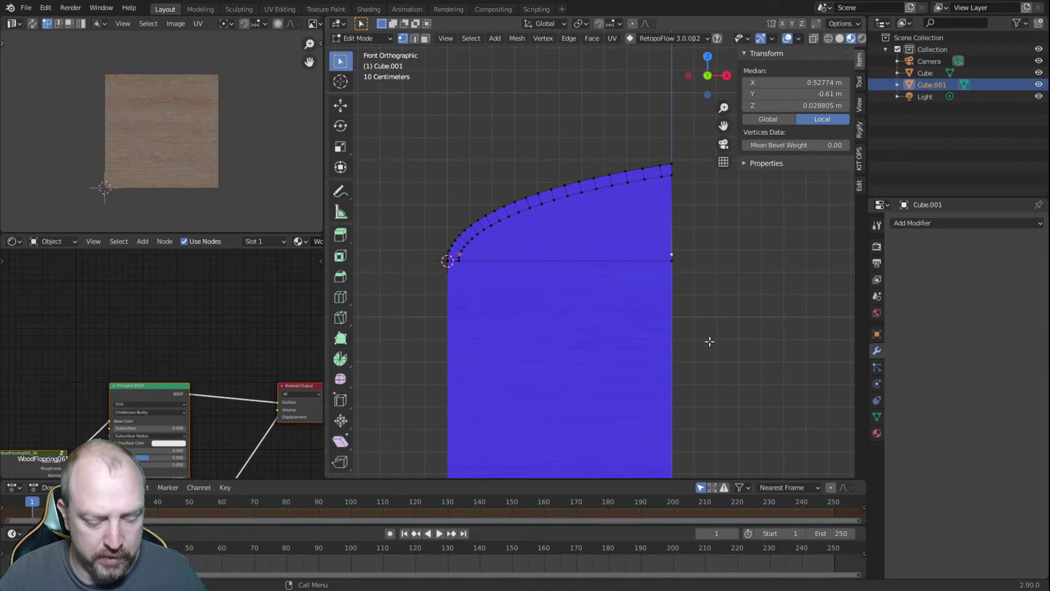
pyautogui.press('j')
pyautogui.click(787, 338)
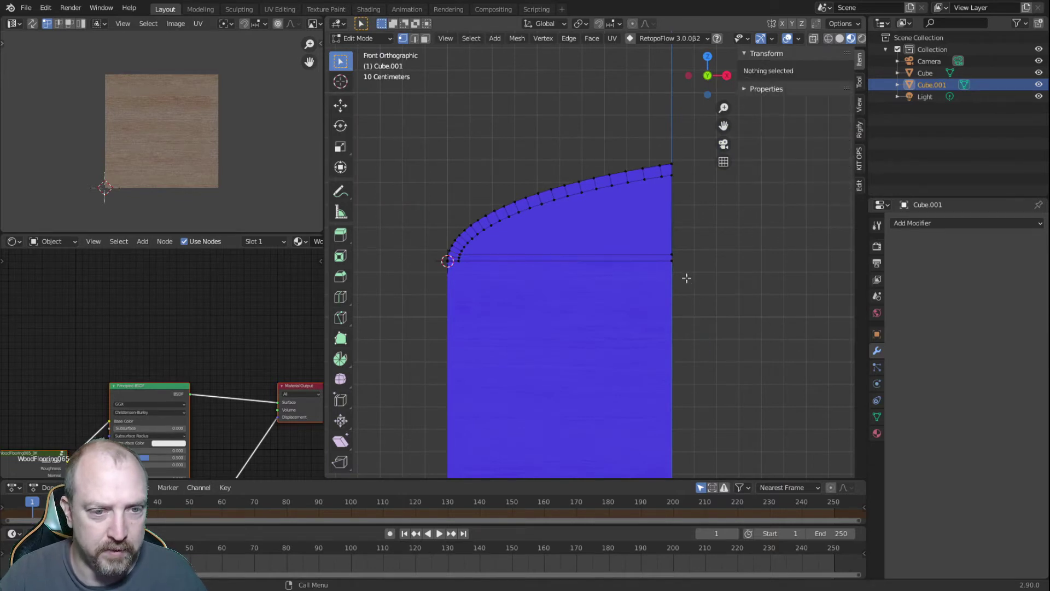
# - Inspect the lower strip in front view and undo the horizontal edge across the crown's front face
pyautogui.scroll(3, 684, 277)
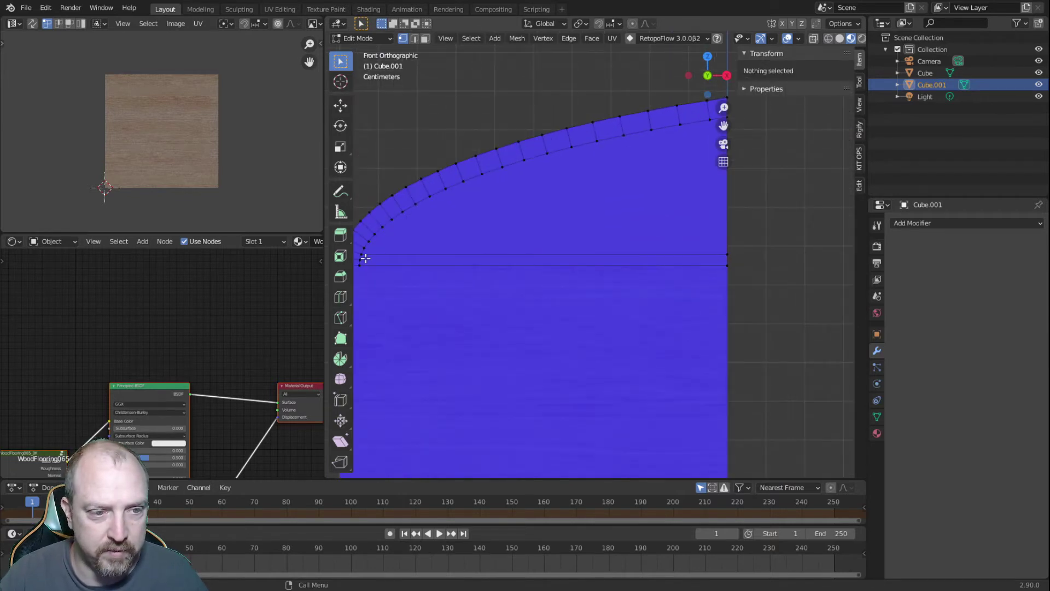
pyautogui.keyDown('shift'); pyautogui.moveTo(457, 278); pyautogui.dragTo(560, 272, button='middle'); pyautogui.keyUp('shift')
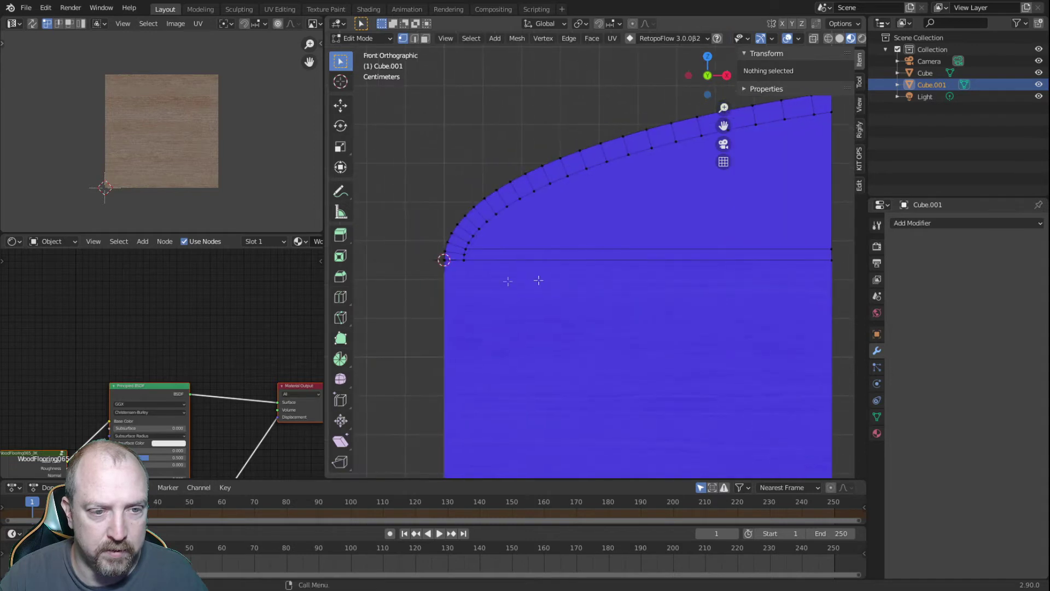
pyautogui.scroll(1, 492, 280)
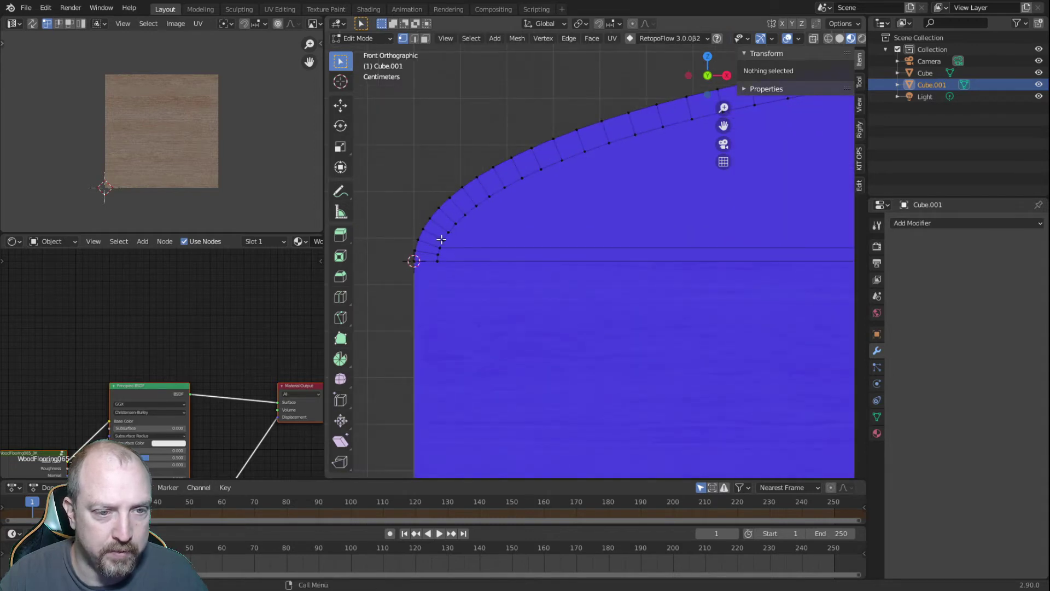
pyautogui.scroll(-1, 567, 323)
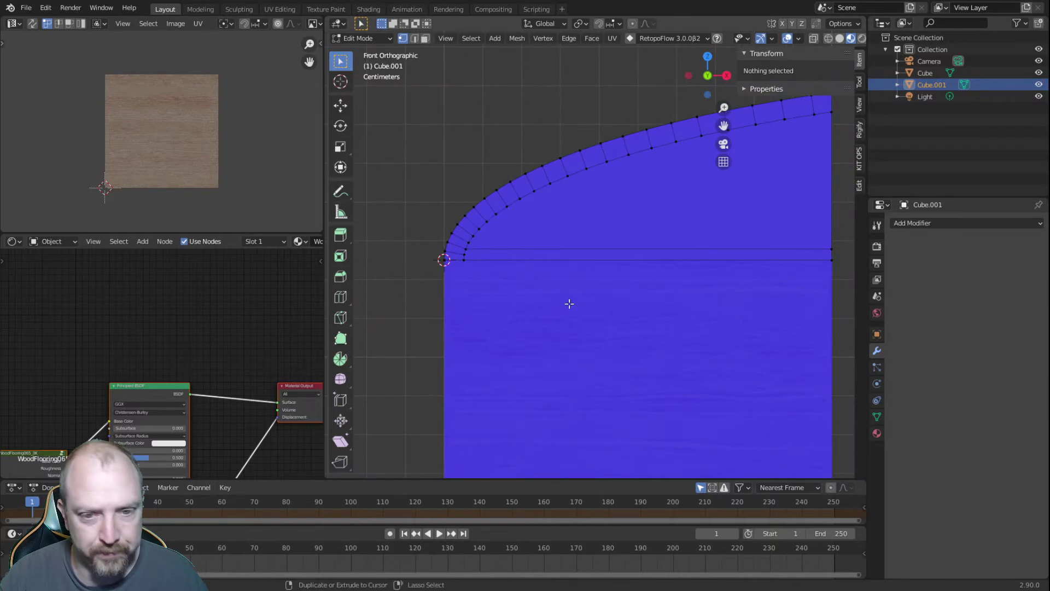
pyautogui.hotkey('ctrl', 'z')
pyautogui.hotkey('ctrl', 'z')
# - Raise the open-end vertex to Z 0.044766 m by copying the Z coordinate of the fourth inner arc vertex
pyautogui.click(469, 243)
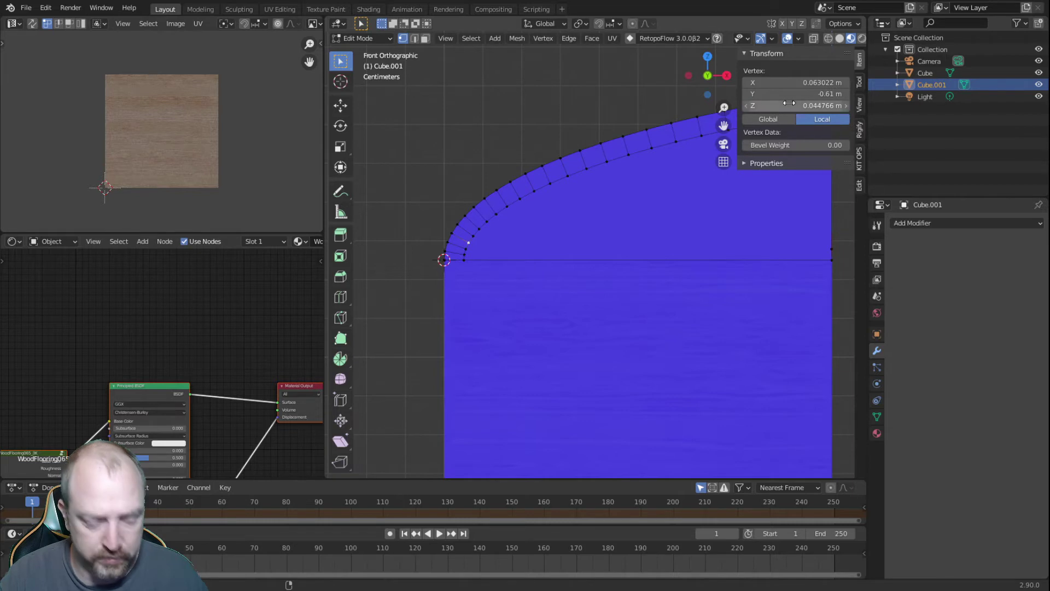
pyautogui.click(831, 249)
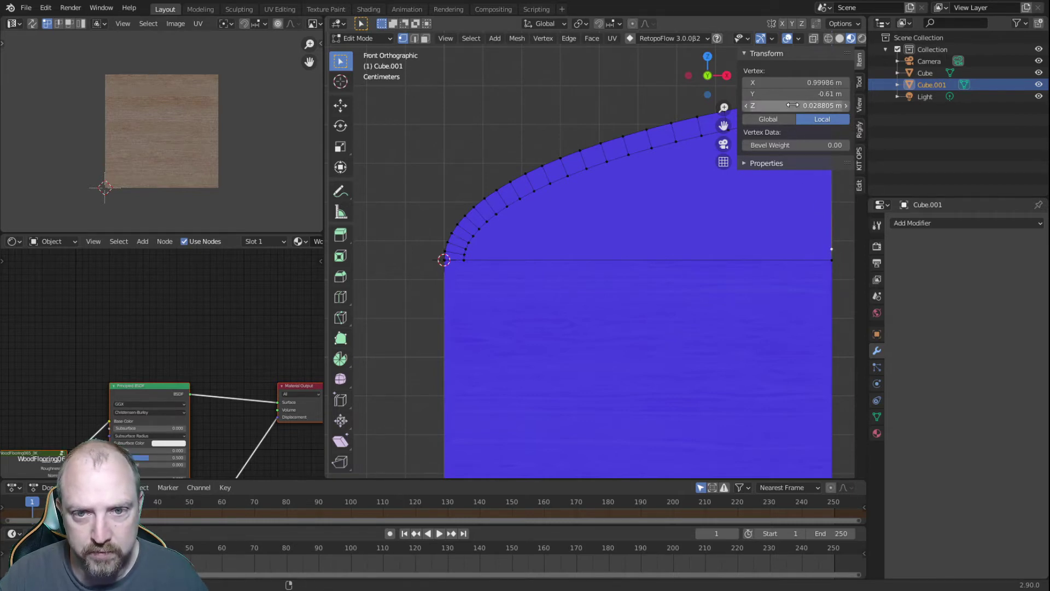
pyautogui.click(834, 256)
pyautogui.click(833, 247)
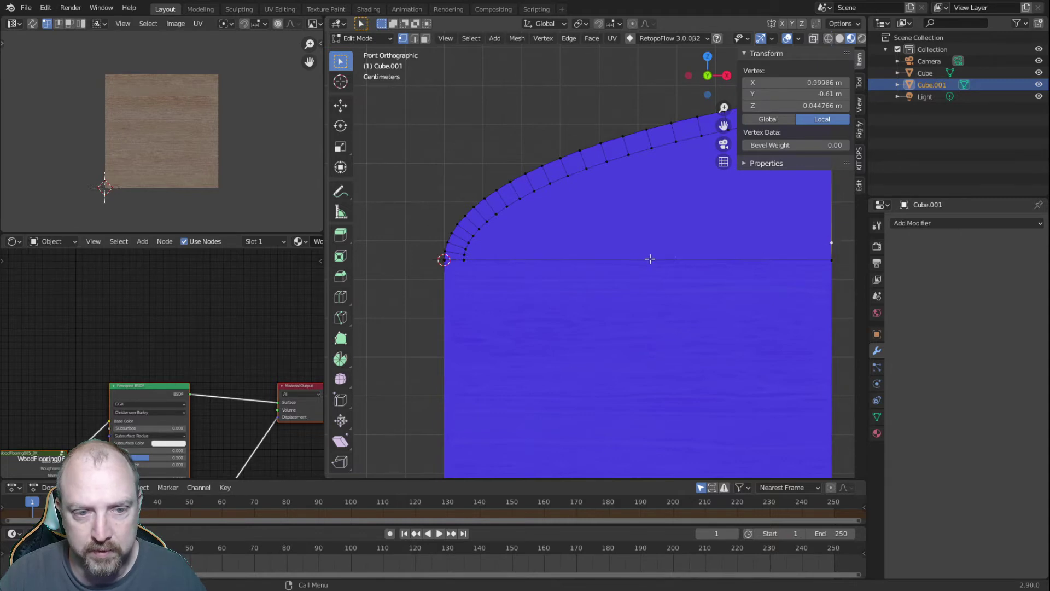
# - Connect the open-end vertex to the fourth inner arc vertex with a horizontal edge, then clear the selection
pyautogui.keyDown('shift'); pyautogui.click(471, 244); pyautogui.keyUp('shift')
pyautogui.press('j')
pyautogui.hotkey('alt', 'a')
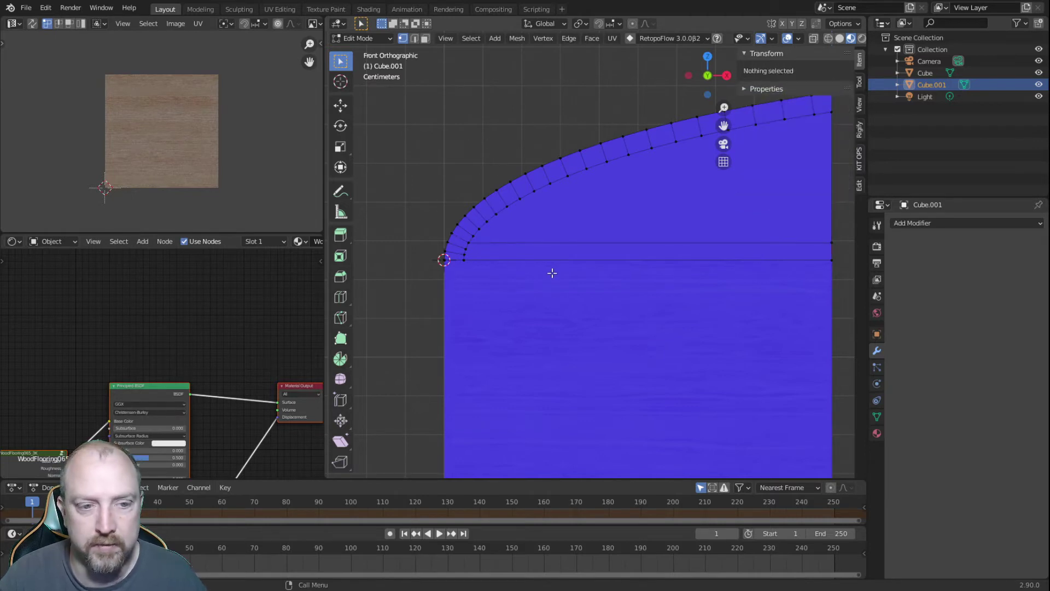
# - Extrude the curved panel face above the lower strip inward by -0.012 m along its normal and deselect it
pyautogui.moveTo(623, 313); pyautogui.dragTo(630, 323, button='middle')
pyautogui.scroll(-6, 631, 323)
pyautogui.moveTo(689, 291); pyautogui.dragTo(694, 313, button='middle')
pyautogui.scroll(2, 638, 312)
pyautogui.scroll(2, 651, 257)
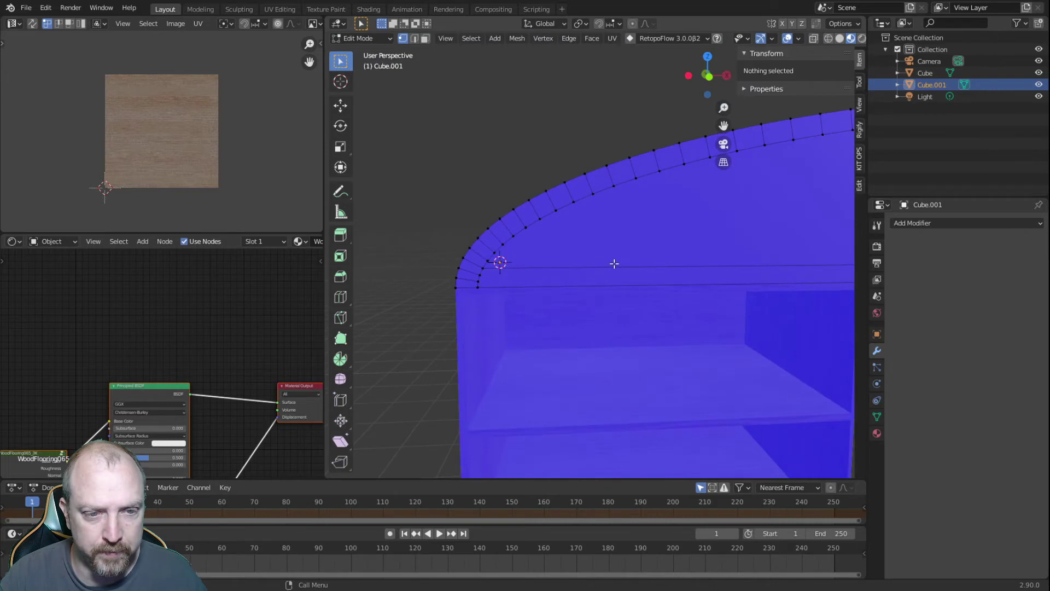
pyautogui.moveTo(612, 262); pyautogui.dragTo(643, 276, button='middle')
pyautogui.keyDown('shift'); pyautogui.moveTo(692, 315); pyautogui.dragTo(650, 328, button='middle'); pyautogui.keyUp('shift')
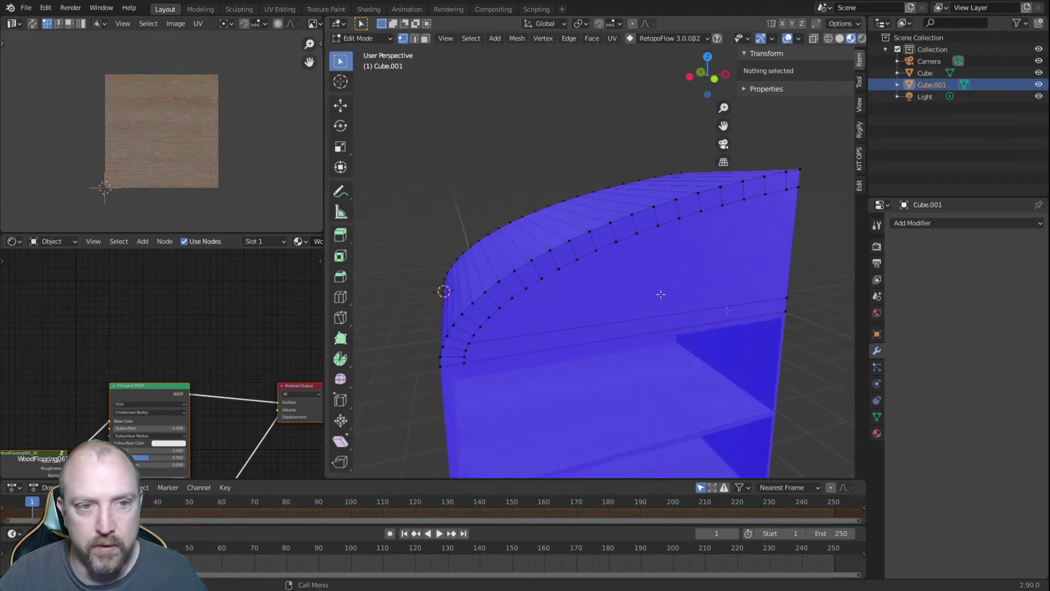
pyautogui.click(643, 271)
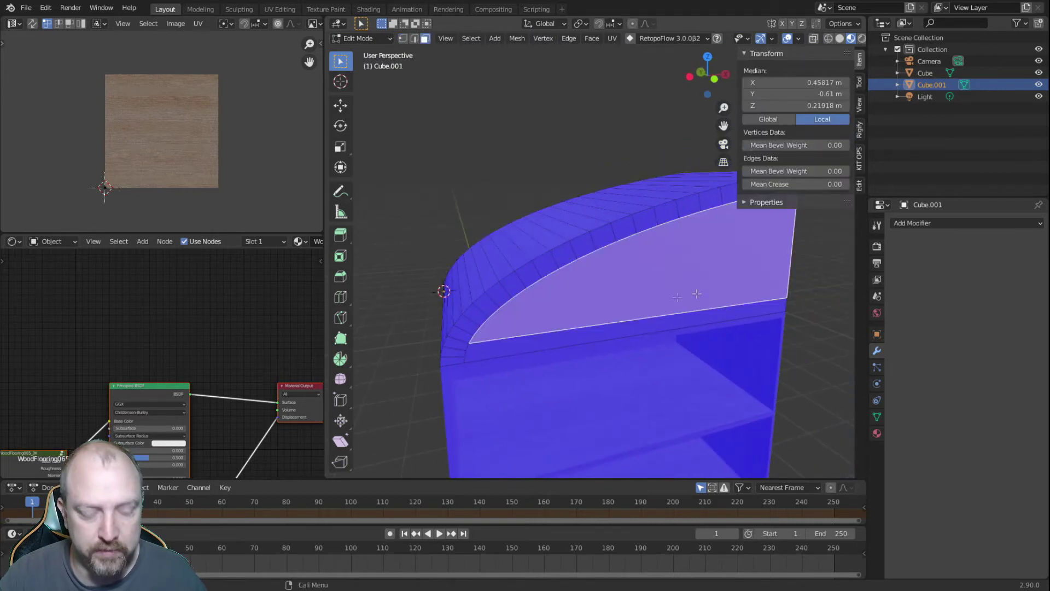
pyautogui.press('e')
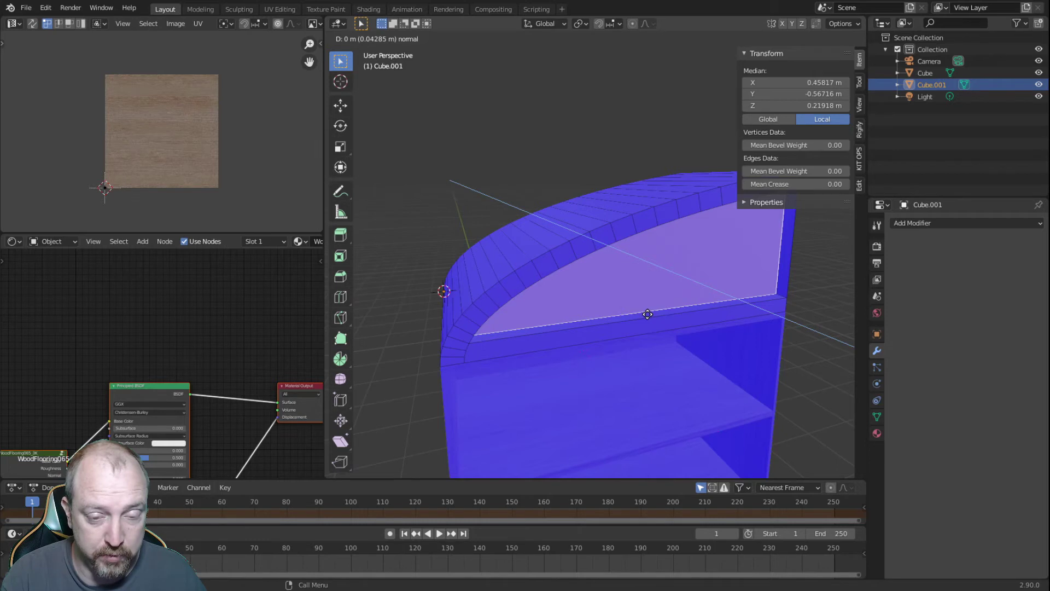
pyautogui.write('-.012')
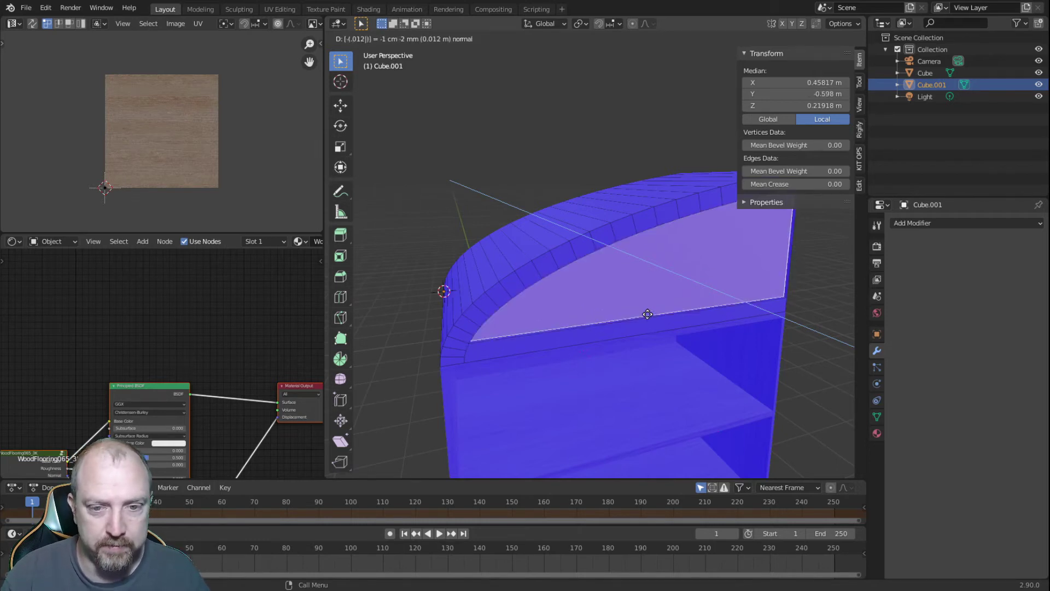
pyautogui.press('Return')
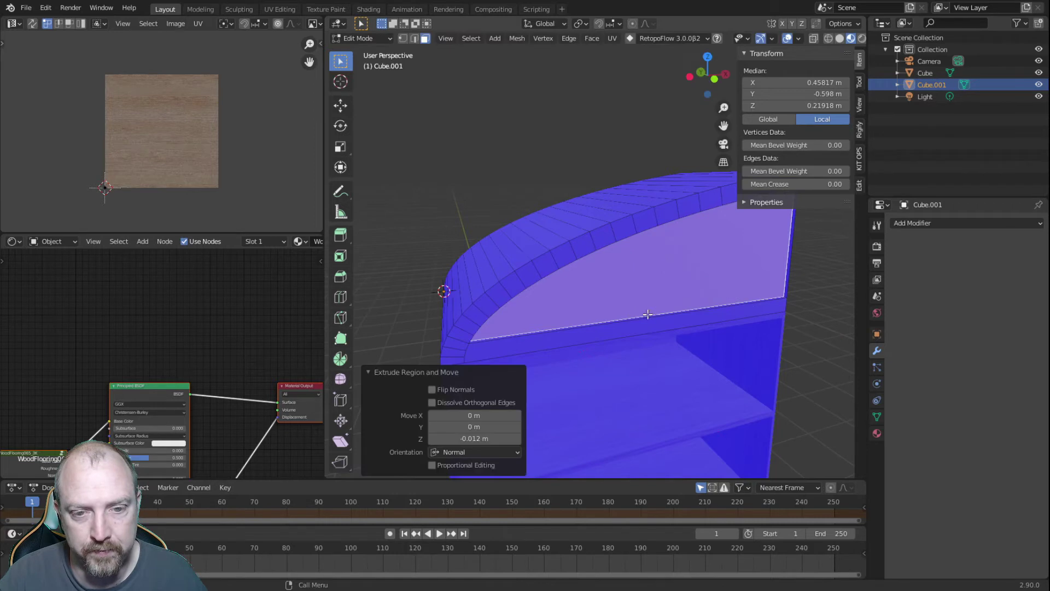
pyautogui.click(563, 166)
# - Delete the thin vertical face left by the panel extrusion at the crown's open end
pyautogui.moveTo(710, 270); pyautogui.dragTo(798, 226, button='middle')
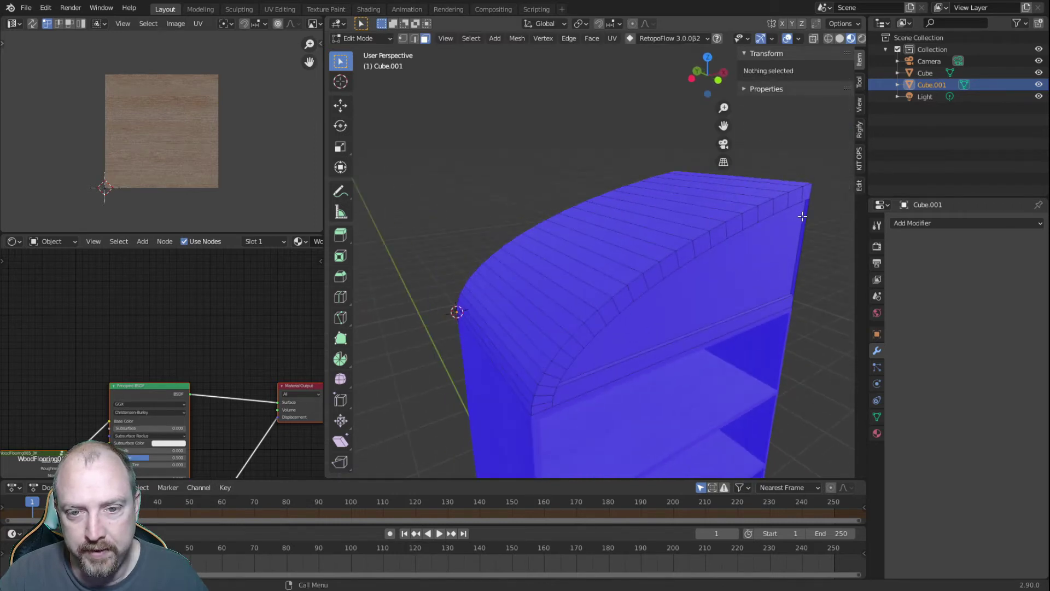
pyautogui.click(804, 208)
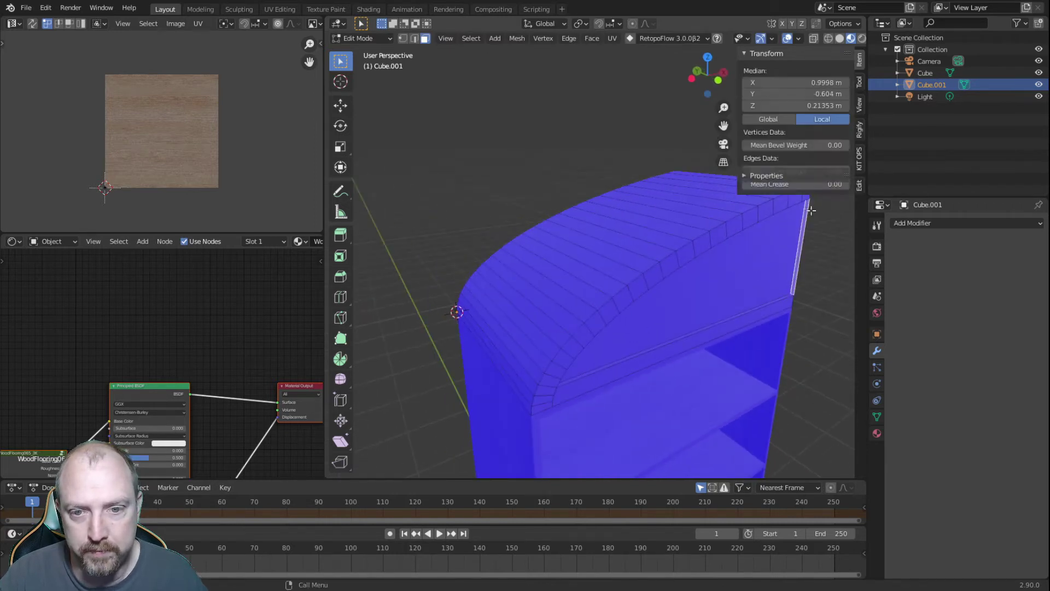
pyautogui.press('x')
pyautogui.click(816, 249)
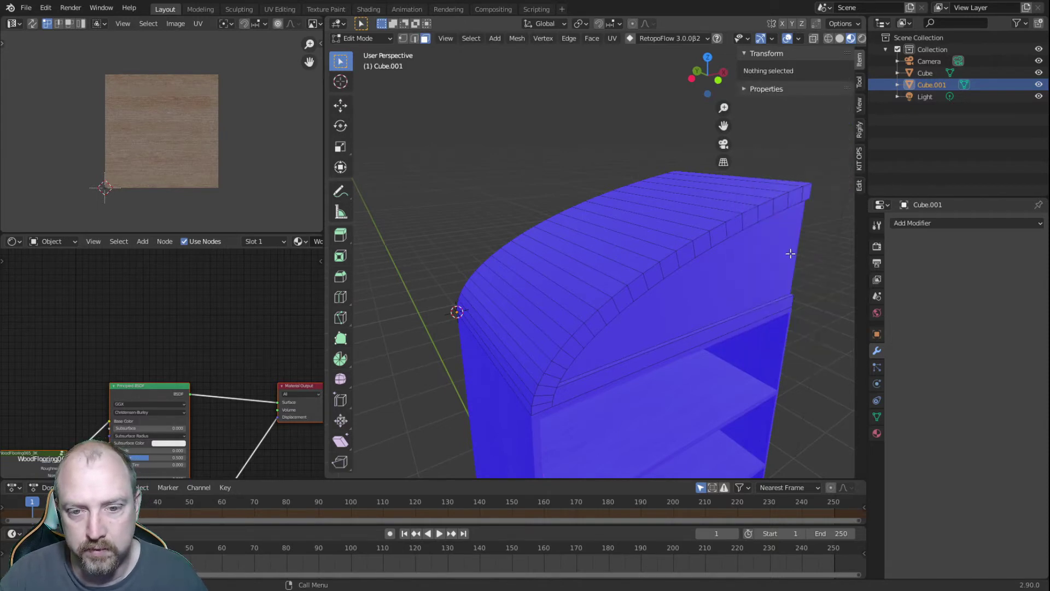
# - Return to Object Mode and turn off the face orientation overlay
pyautogui.moveTo(816, 251); pyautogui.dragTo(749, 293, button='middle')
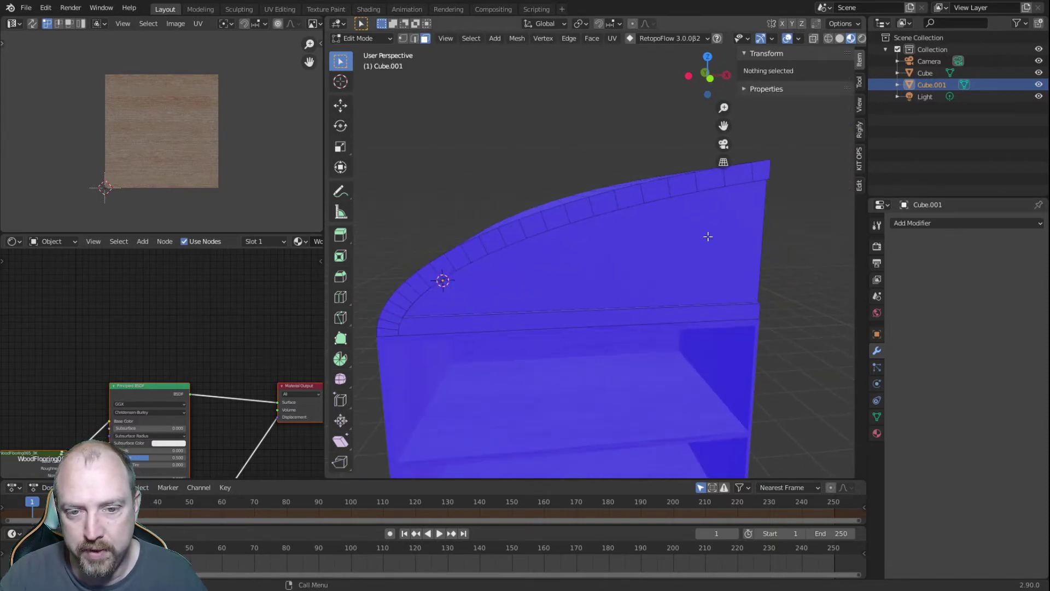
pyautogui.moveTo(650, 318); pyautogui.dragTo(668, 299, button='middle')
pyautogui.press('Tab')
pyautogui.scroll(-2, 694, 285)
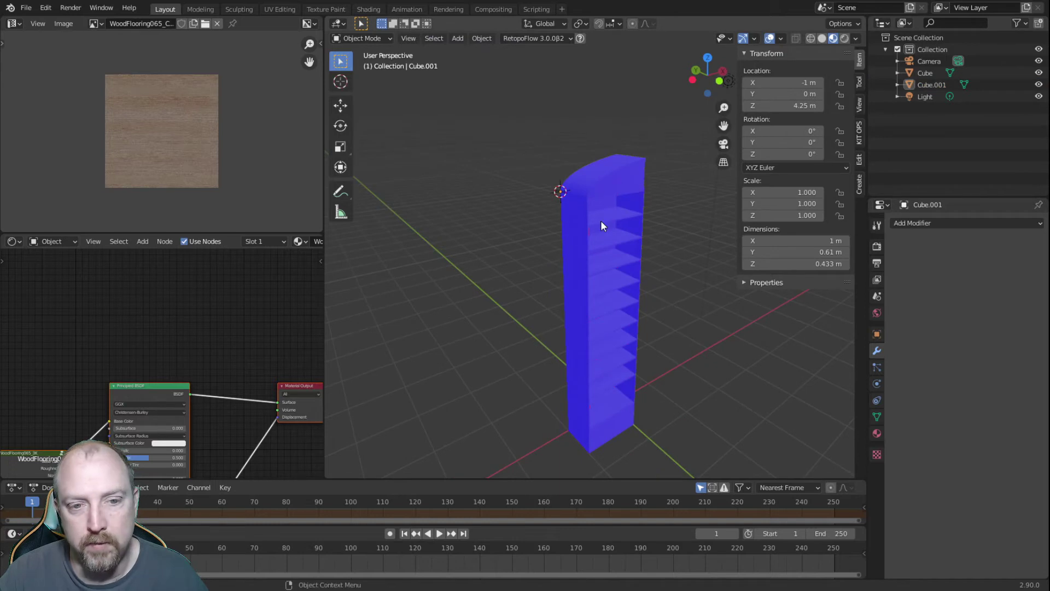
pyautogui.click(781, 39)
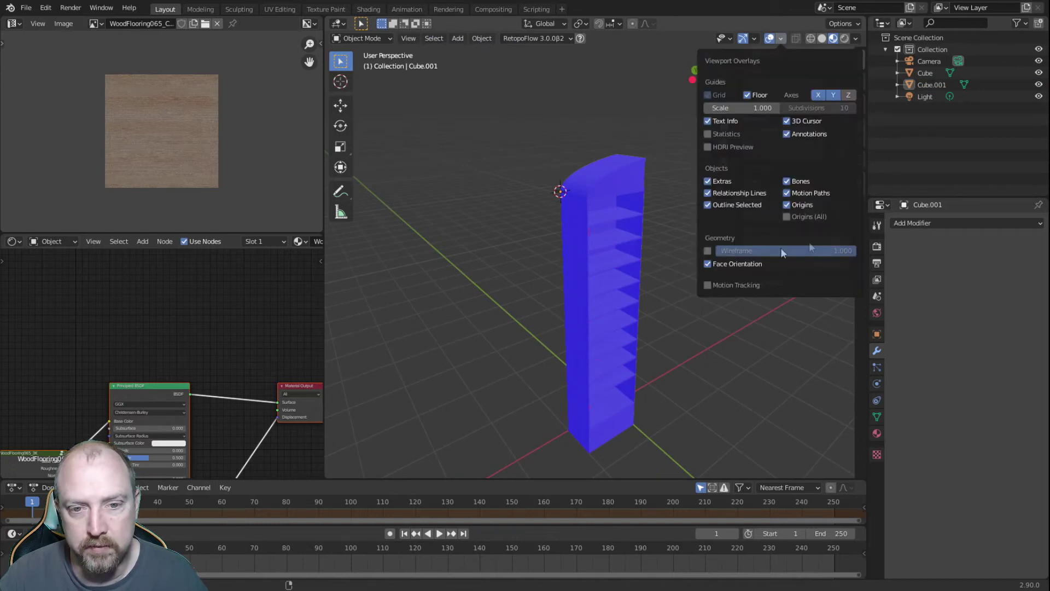
pyautogui.click(711, 263)
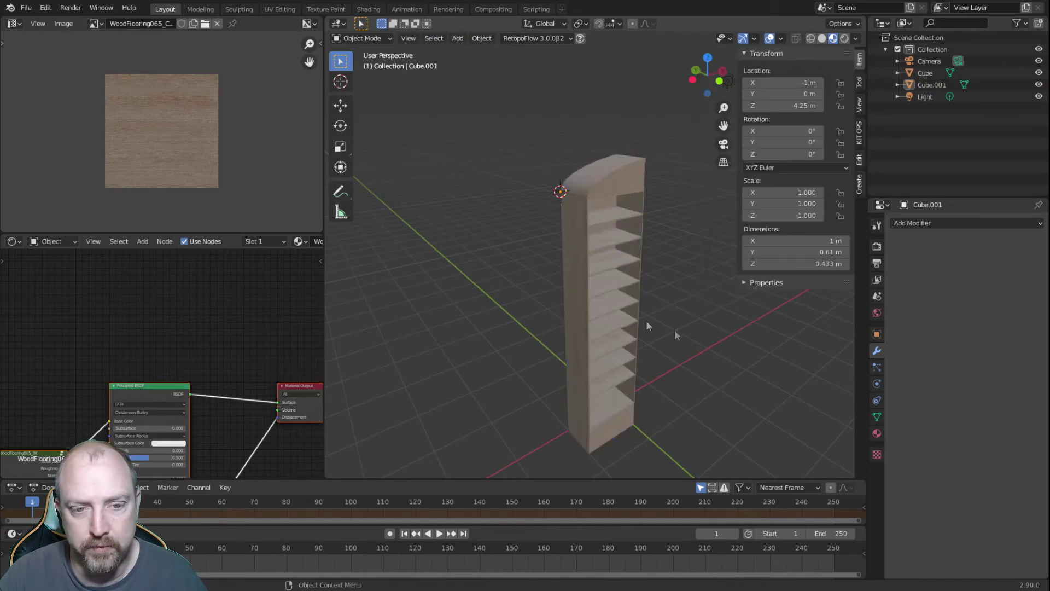
# - Select the crown and open its mesh in Edit Mode
pyautogui.moveTo(692, 357)
pyautogui.mouseDown(button='middle')
pyautogui.moveTo(675, 293)
pyautogui.moveTo(690, 353)
pyautogui.mouseUp(button='middle')
pyautogui.scroll(4, 623, 144)
pyautogui.click(663, 202)
pyautogui.press('Tab')
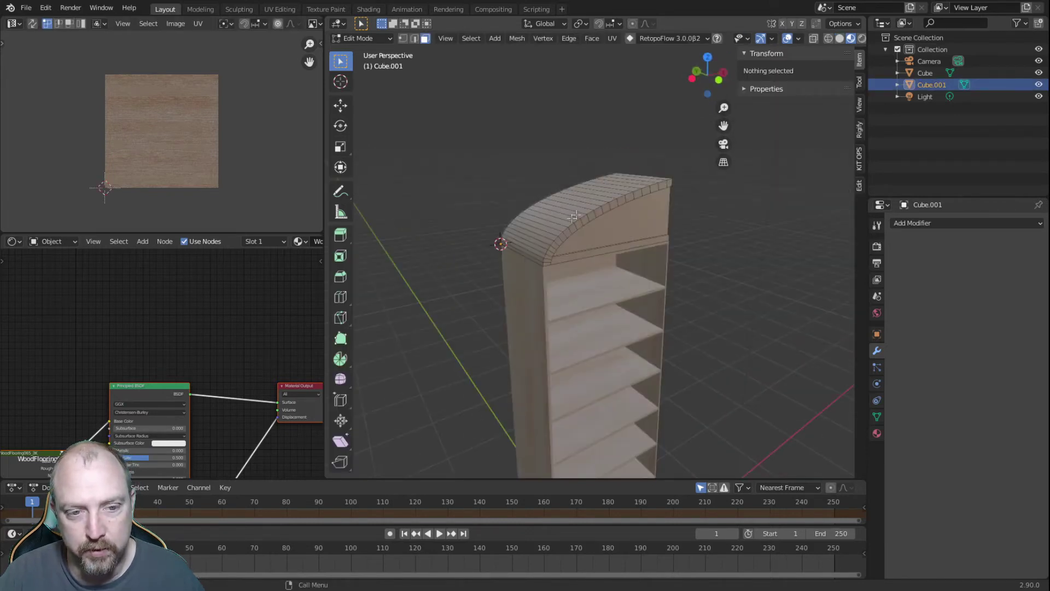
# - Return to Object Mode, join the crown into the shelf cabinet body as one object, and deselect it
pyautogui.press('Tab')
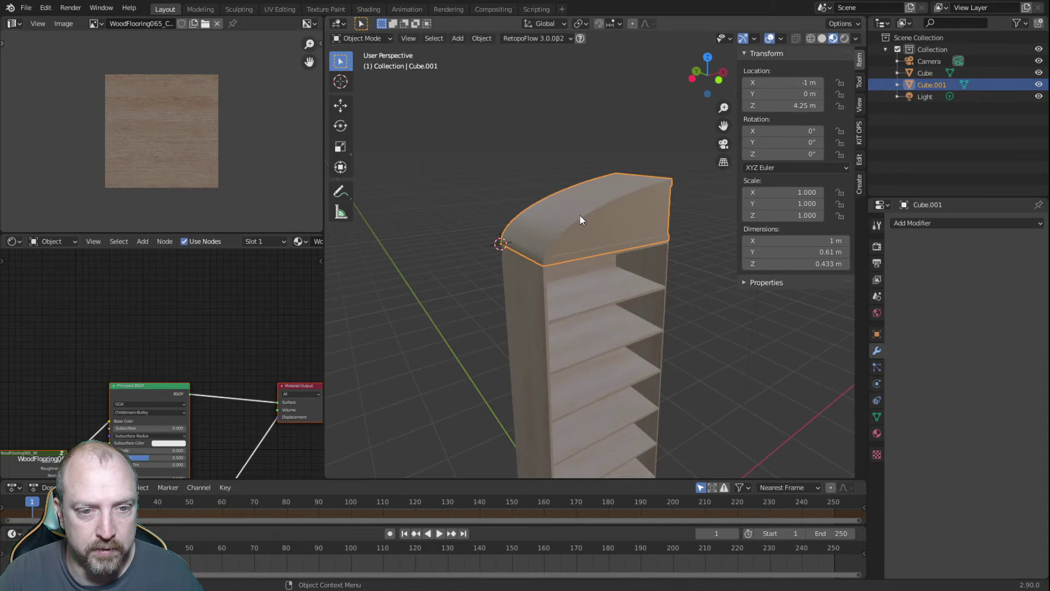
pyautogui.keyDown('shift'); pyautogui.click(585, 280); pyautogui.keyUp('shift')
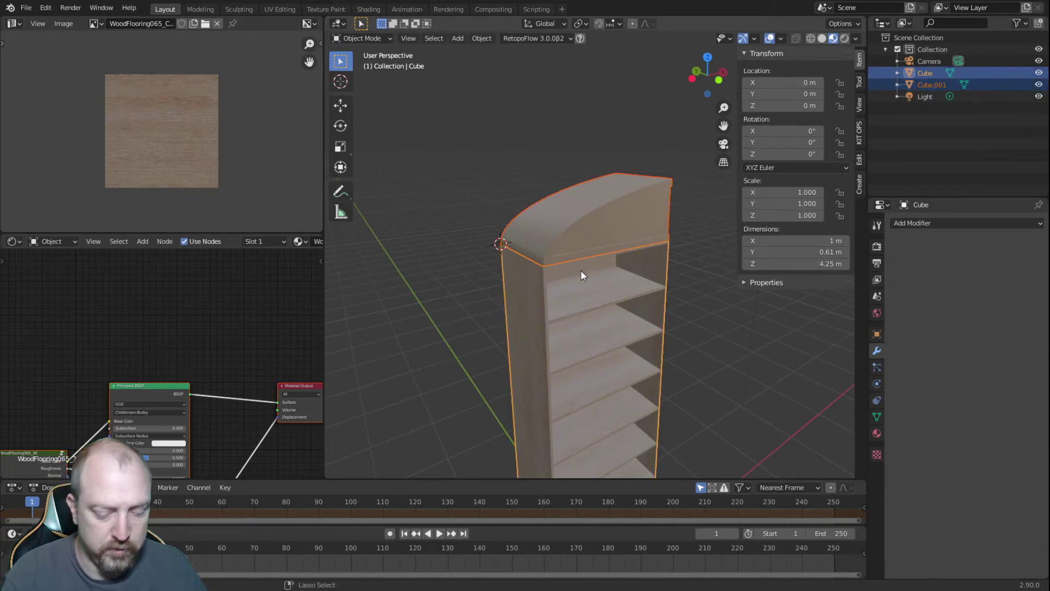
pyautogui.hotkey('ctrl', 'j')
pyautogui.click(671, 320)
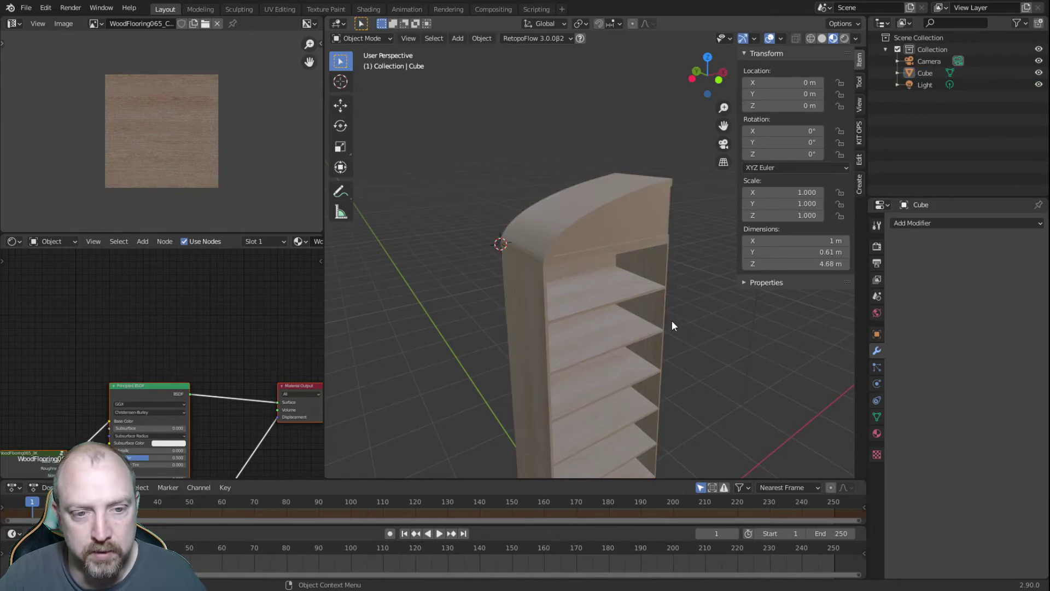
# - Mirror the joined half cabinet across the X axis with a Mirror modifier and apply the modifier
pyautogui.moveTo(684, 322); pyautogui.dragTo(676, 349, button='middle')
pyautogui.moveTo(550, 271); pyautogui.dragTo(573, 265, button='middle')
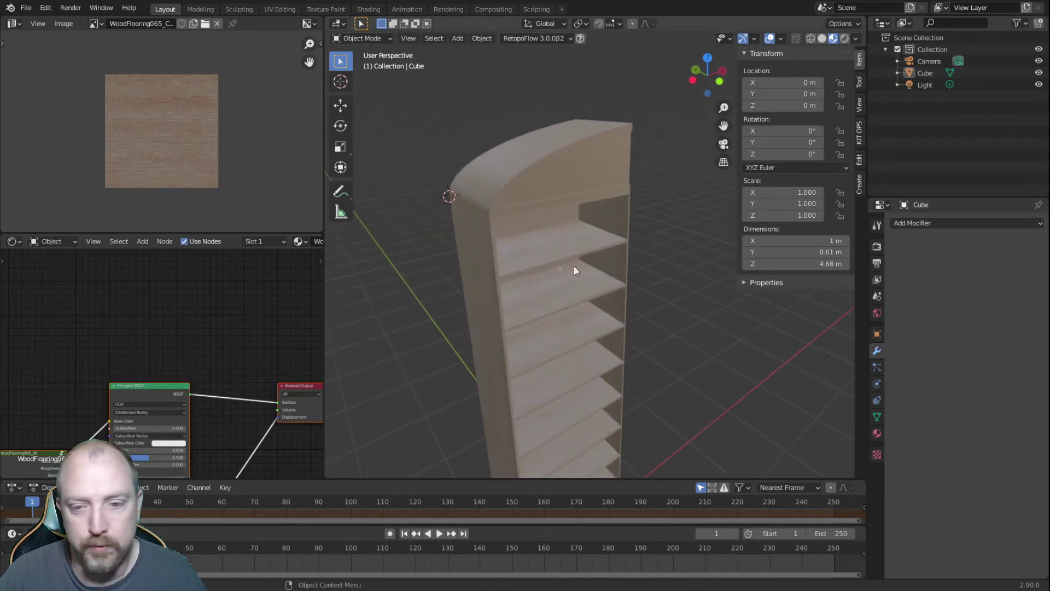
pyautogui.click(928, 224)
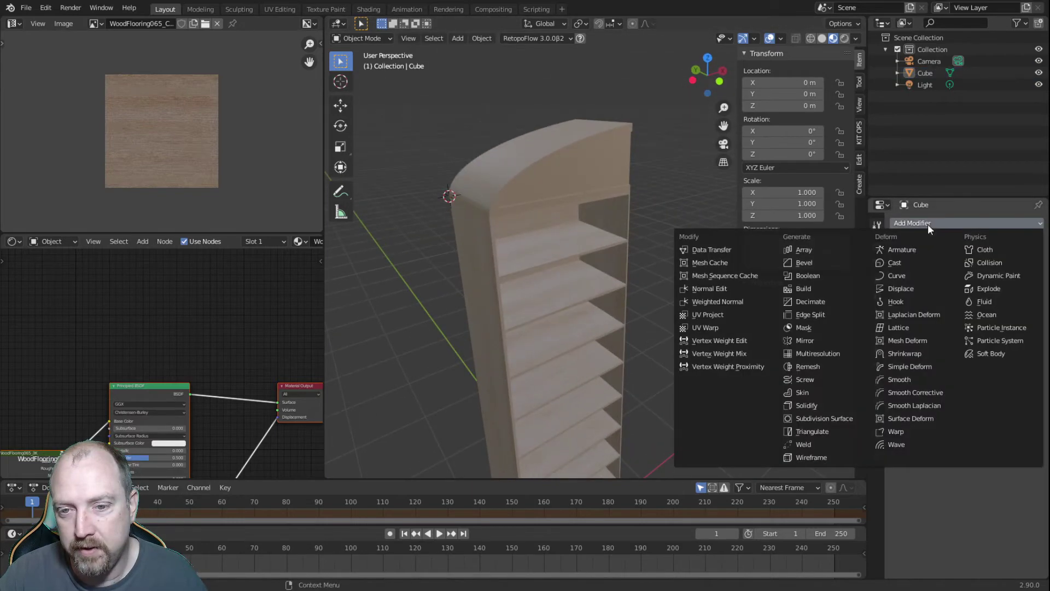
pyautogui.click(801, 341)
pyautogui.moveTo(686, 346)
pyautogui.mouseDown(button='middle')
pyautogui.moveTo(642, 324)
pyautogui.moveTo(645, 292)
pyautogui.moveTo(673, 352)
pyautogui.mouseUp(button='middle')
pyautogui.scroll(-4, 674, 351)
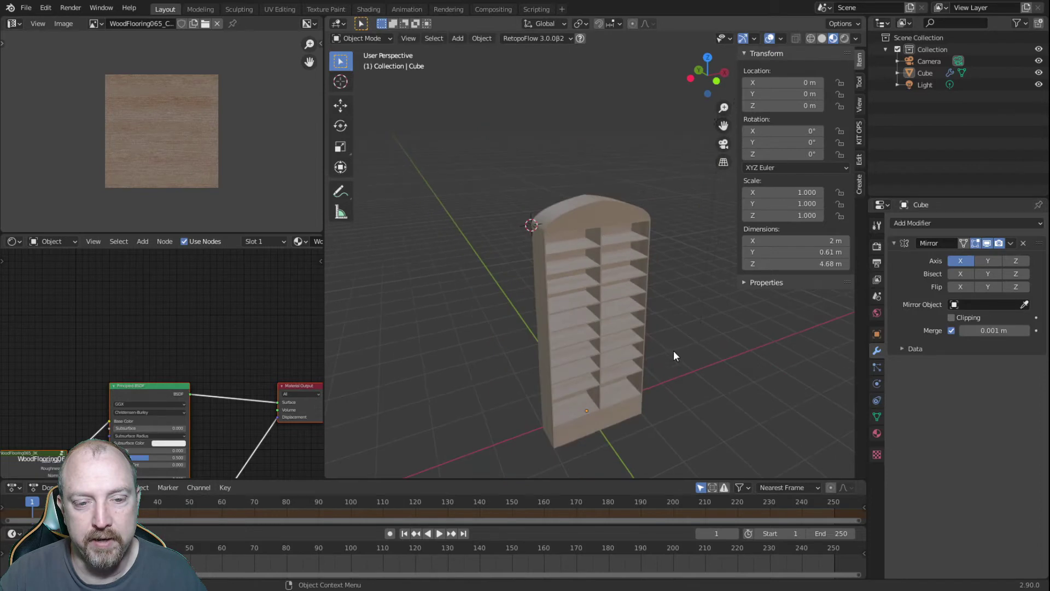
pyautogui.scroll(2, 645, 362)
pyautogui.moveTo(634, 254)
pyautogui.mouseDown(button='middle')
pyautogui.moveTo(637, 245)
pyautogui.moveTo(641, 268)
pyautogui.mouseUp(button='middle')
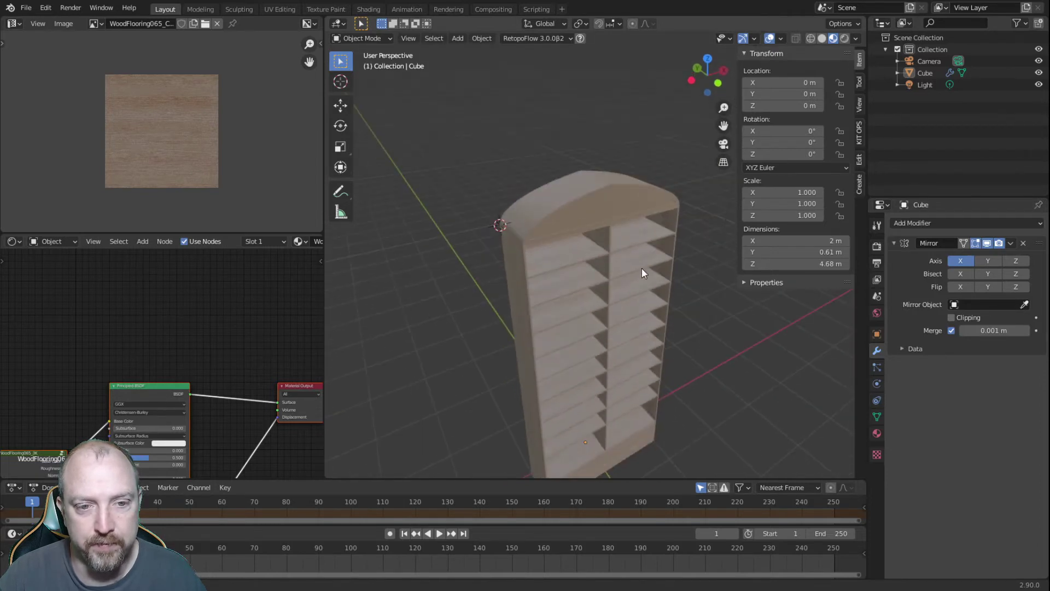
pyautogui.click(1010, 244)
pyautogui.click(979, 256)
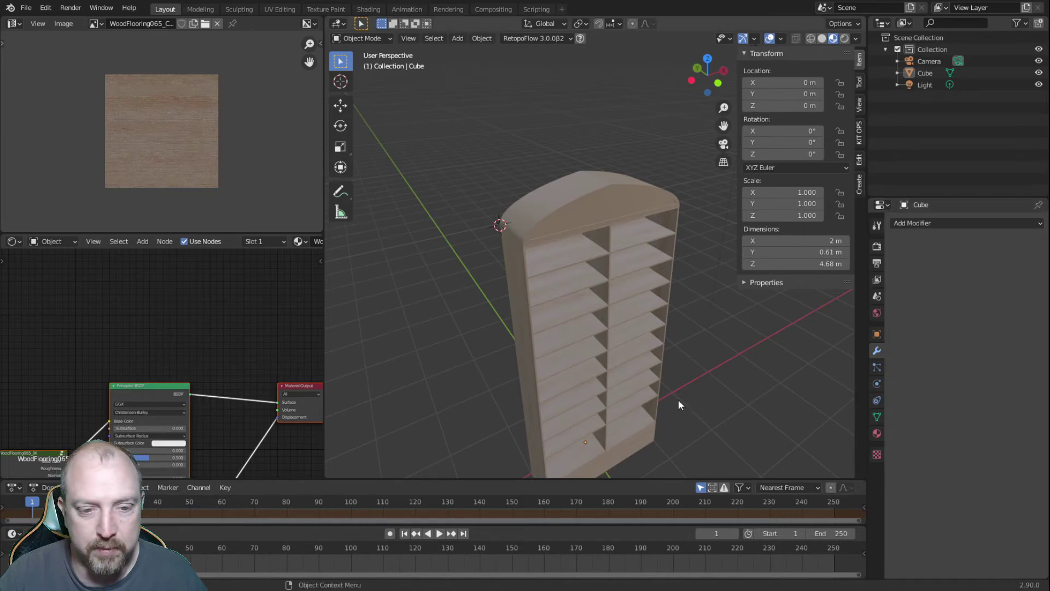
# - Select the full cabinet, examine its front faces around the crown and upper shelves in Edit Mode, and return to Object Mode
pyautogui.moveTo(611, 345); pyautogui.dragTo(603, 317, button='middle')
pyautogui.scroll(4, 603, 307)
pyautogui.click(638, 231)
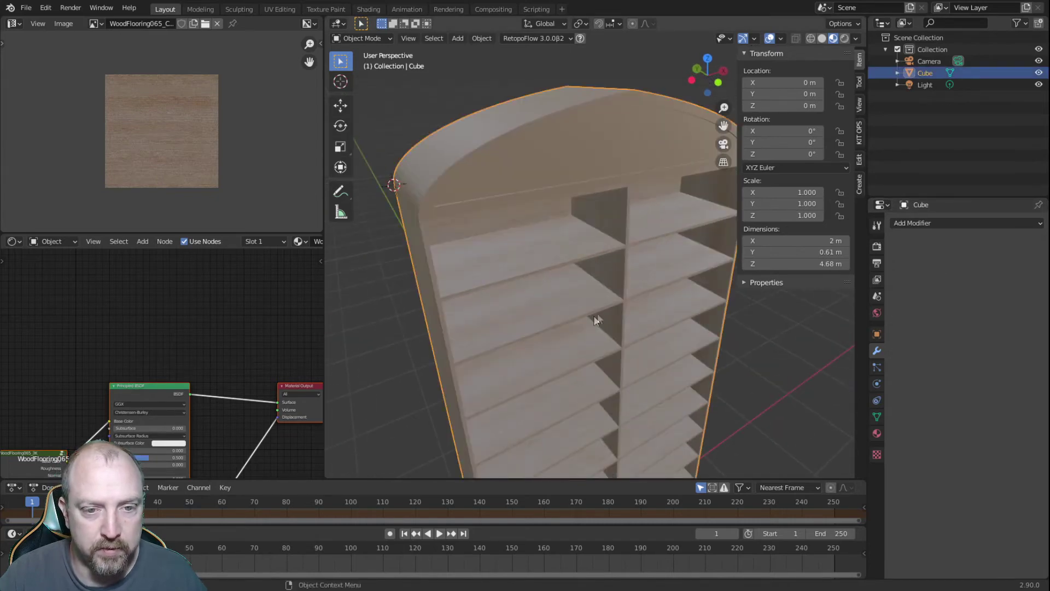
pyautogui.press('Tab')
pyautogui.click(657, 224)
pyautogui.click(565, 244)
pyautogui.press('Tab')
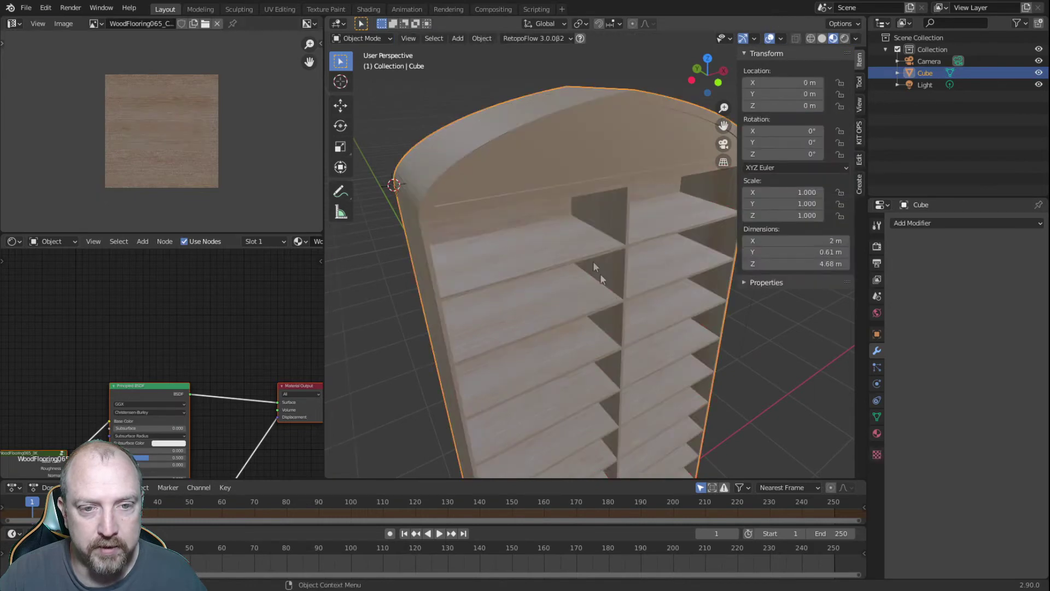
pyautogui.moveTo(636, 282); pyautogui.dragTo(599, 284, button='middle')
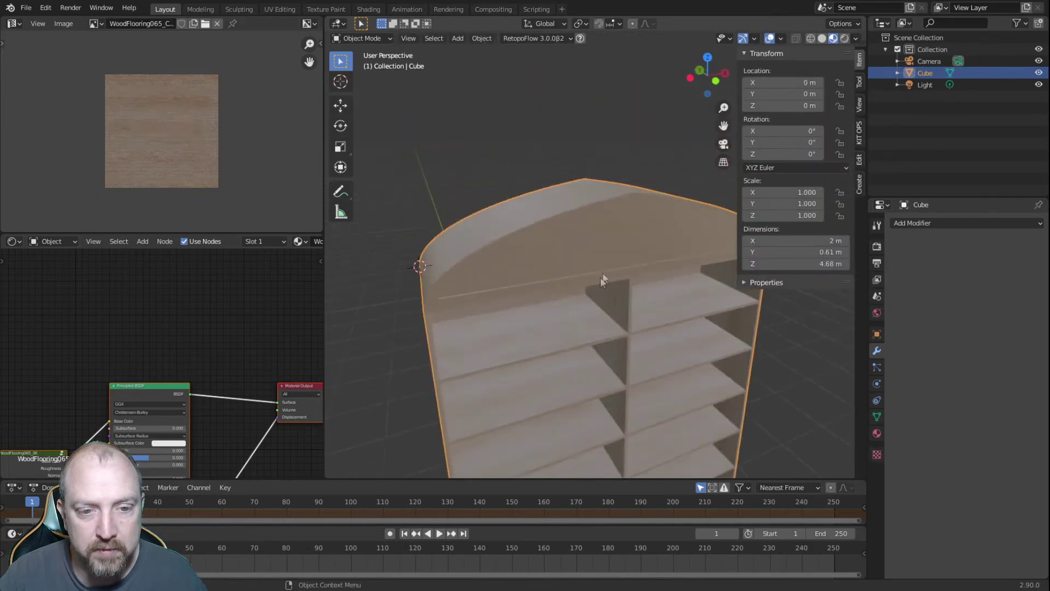
# - In edge-select Edit Mode, mark the outer front edge loop of the bookcase's arched top as a seam
pyautogui.press('Tab')
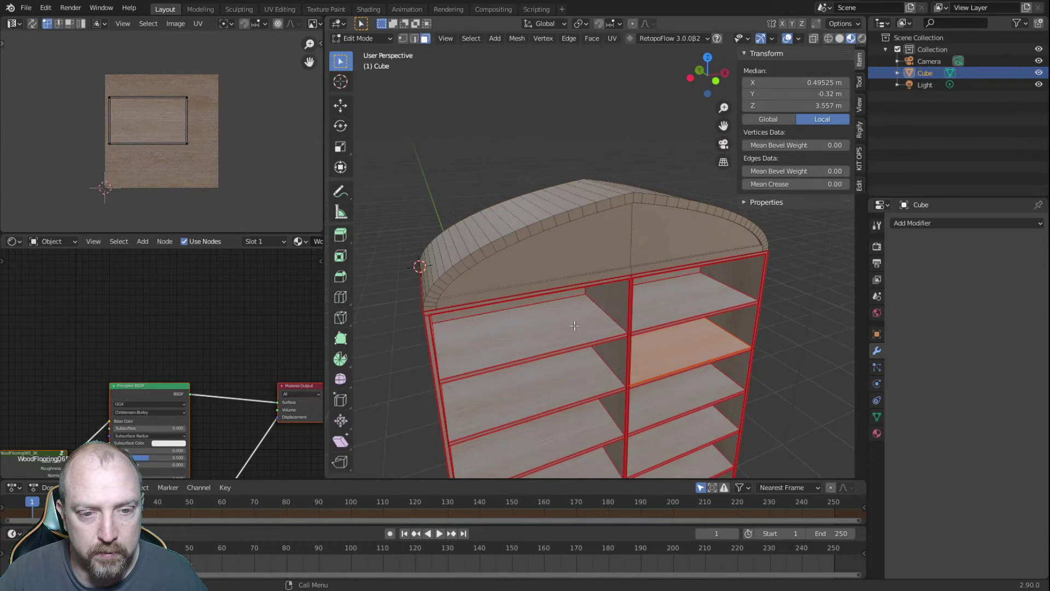
pyautogui.scroll(5, 580, 325)
pyautogui.scroll(-6, 490, 227)
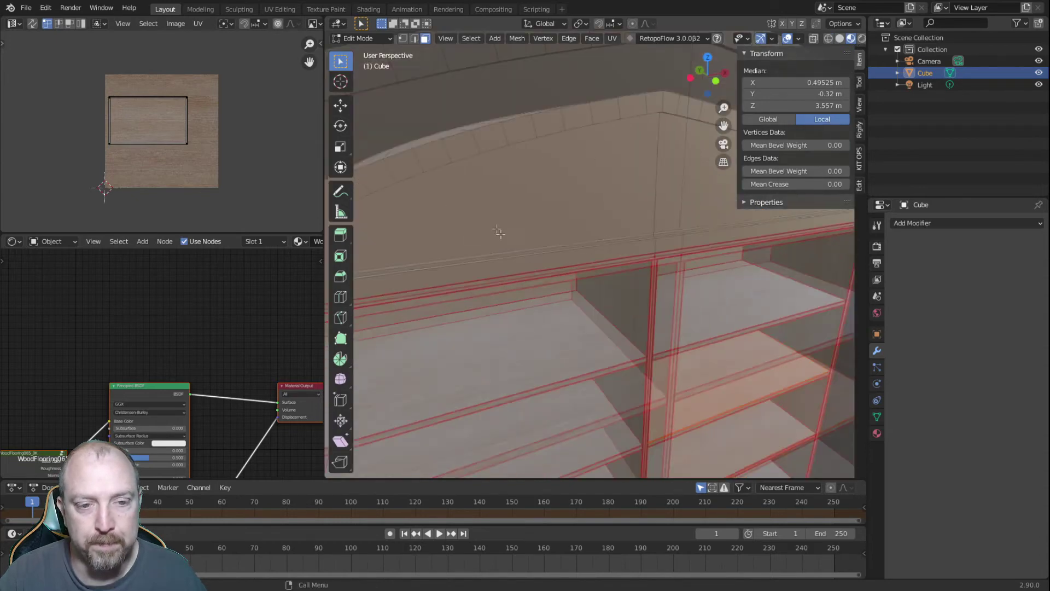
pyautogui.press('2')
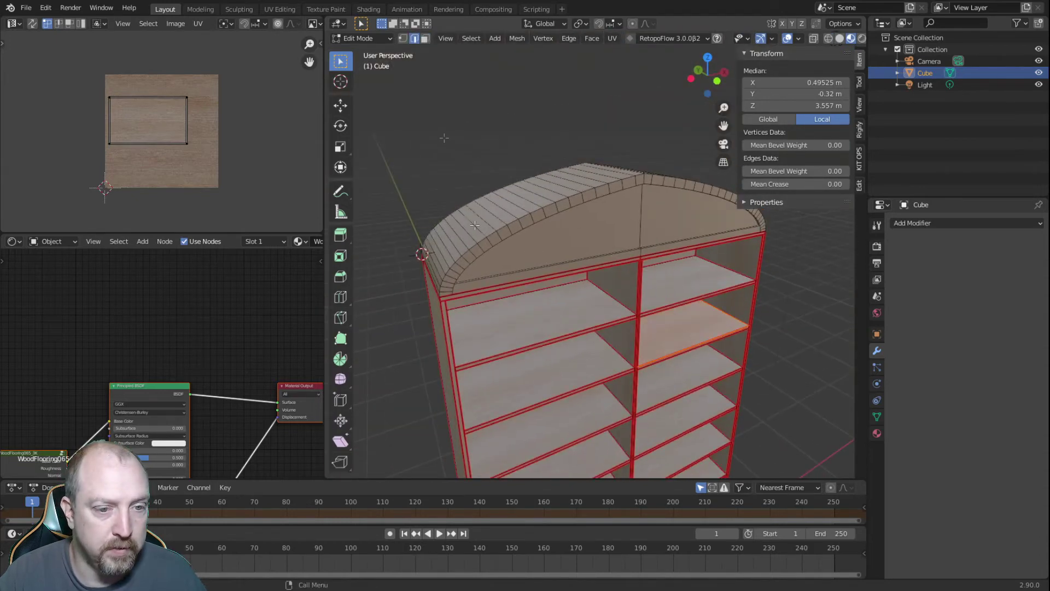
pyautogui.keyDown('alt'); pyautogui.click(460, 259); pyautogui.keyUp('alt')
pyautogui.rightClick(461, 258)
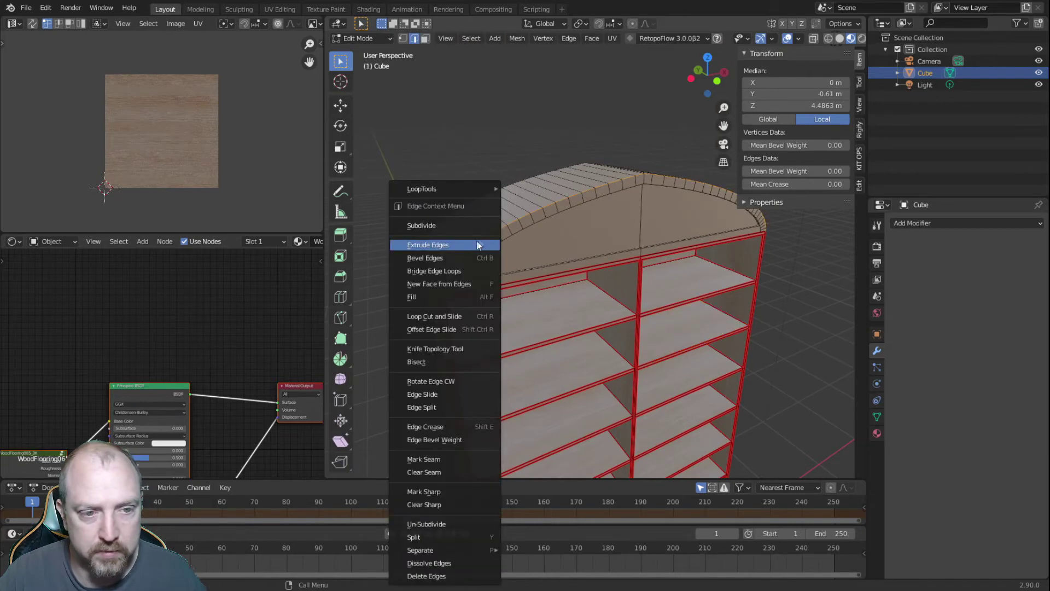
pyautogui.click(441, 455)
# - Mark the inner front edge loop framing the recessed arch panel as a seam, including its straight lower edge
pyautogui.keyDown('alt'); pyautogui.click(497, 245); pyautogui.keyUp('alt')
pyautogui.keyDown('alt'); pyautogui.click(508, 274); pyautogui.keyUp('alt')
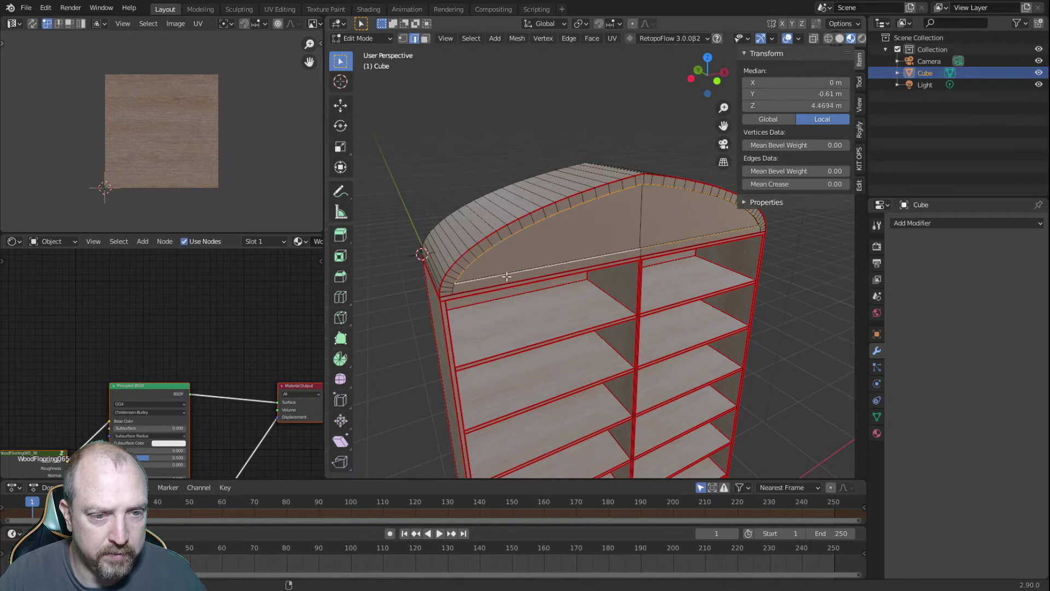
pyautogui.rightClick(508, 278)
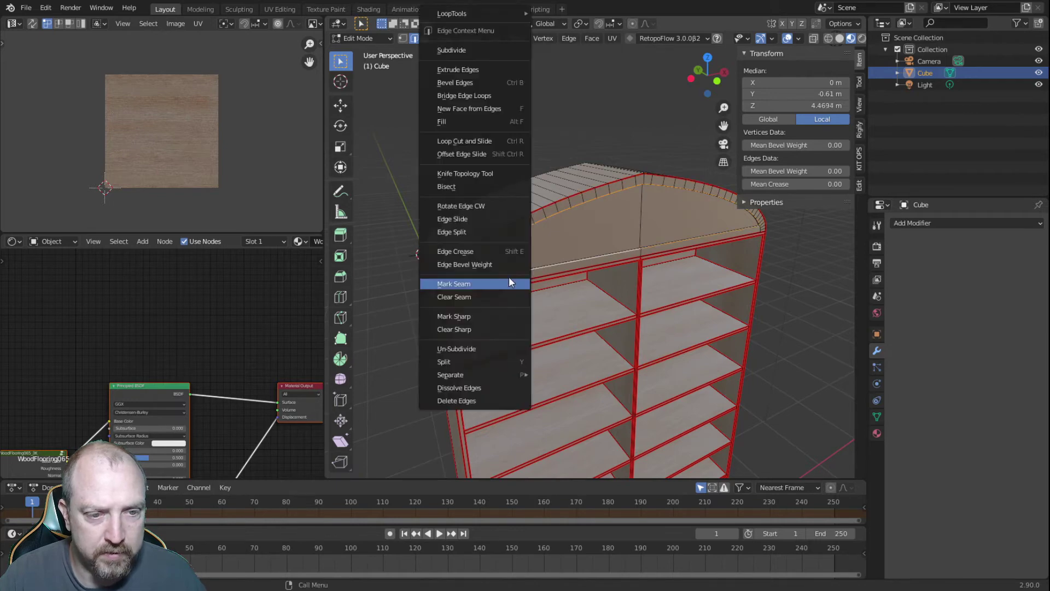
pyautogui.click(479, 284)
# - Mark the boundary edges of the two recessed arch panel faces as a seam, leaving out the center edge between them
pyautogui.moveTo(644, 288); pyautogui.dragTo(595, 277, button='middle')
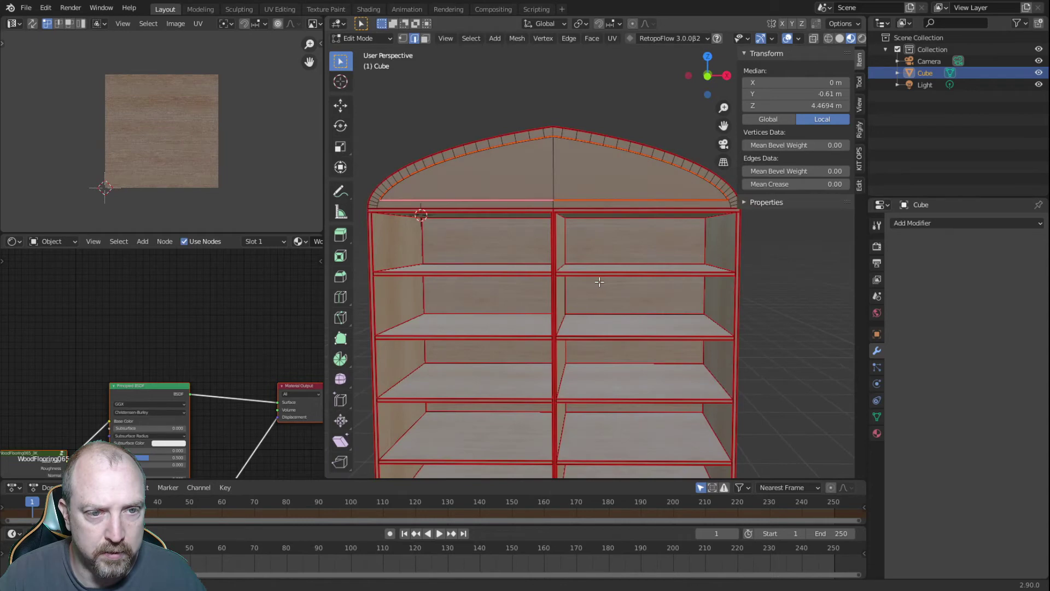
pyautogui.moveTo(514, 180); pyautogui.dragTo(521, 146, button='middle')
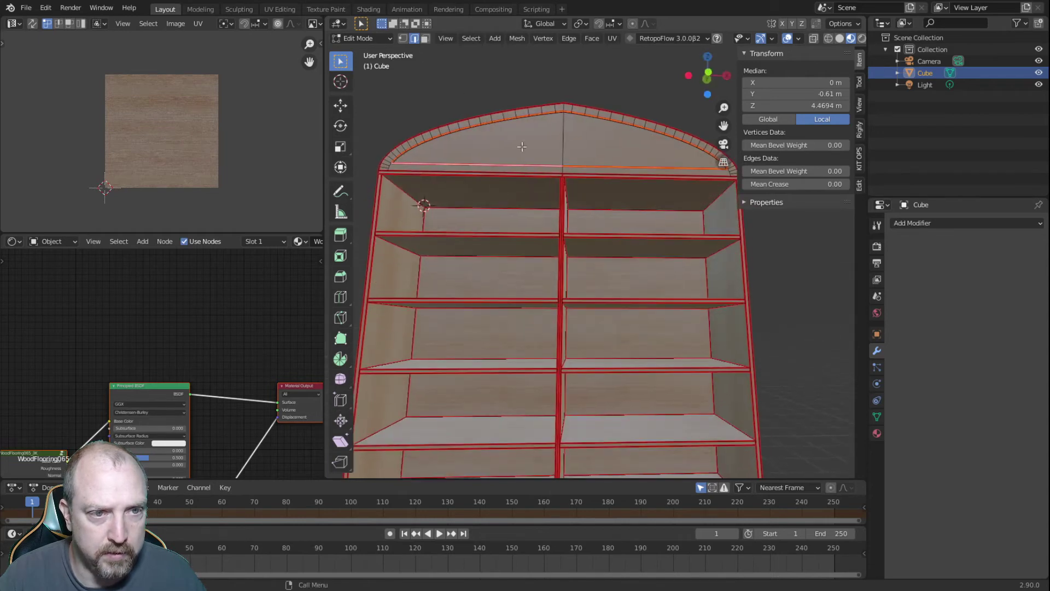
pyautogui.click(425, 38)
pyautogui.click(481, 139)
pyautogui.keyDown('shift'); pyautogui.click(579, 148); pyautogui.keyUp('shift')
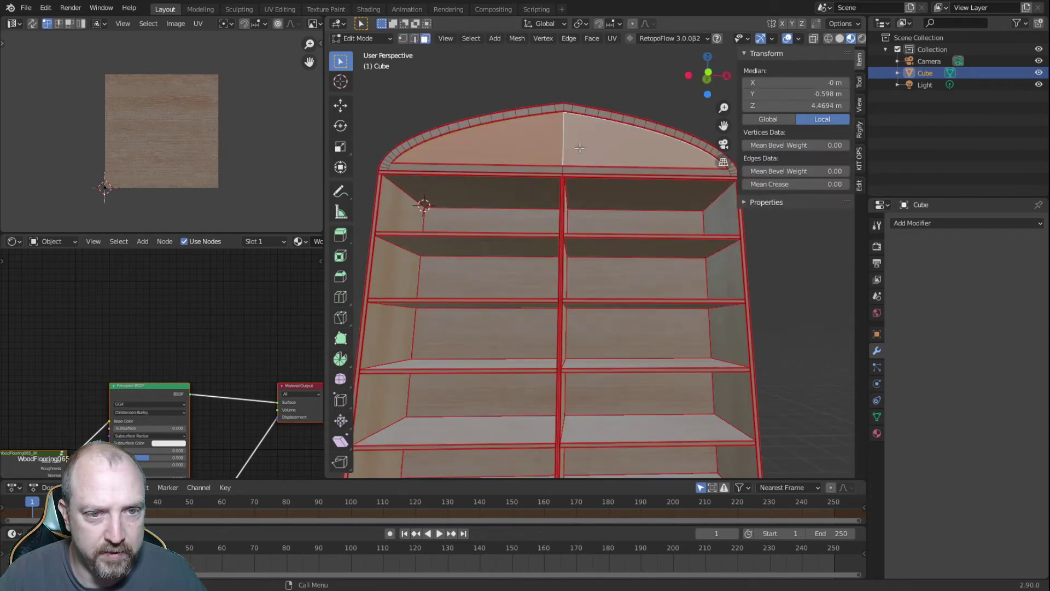
pyautogui.rightClick(537, 111)
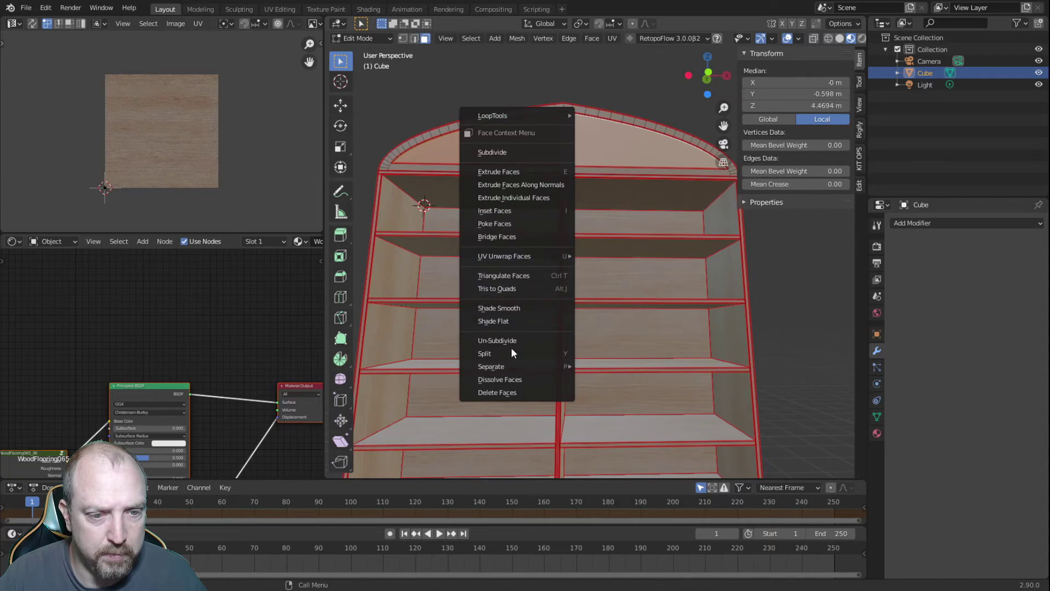
pyautogui.click(414, 38)
pyautogui.click(566, 162)
pyautogui.rightClick(564, 143)
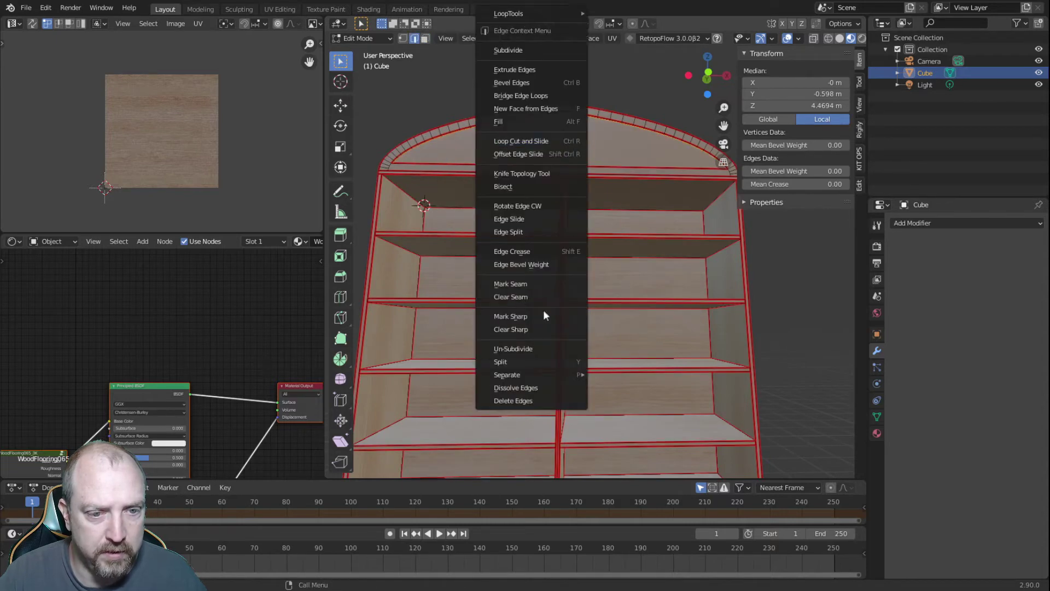
pyautogui.click(533, 280)
# - Mark the short depth edges at both lower corners of the arch recess as seams
pyautogui.moveTo(541, 249); pyautogui.dragTo(490, 301, button='middle')
pyautogui.click(778, 334)
pyautogui.scroll(3, 633, 319)
pyautogui.moveTo(579, 315); pyautogui.dragTo(606, 320, button='middle')
pyautogui.scroll(2, 607, 321)
pyautogui.keyDown('shift'); pyautogui.moveTo(467, 238); pyautogui.dragTo(548, 279, button='middle'); pyautogui.keyUp('shift')
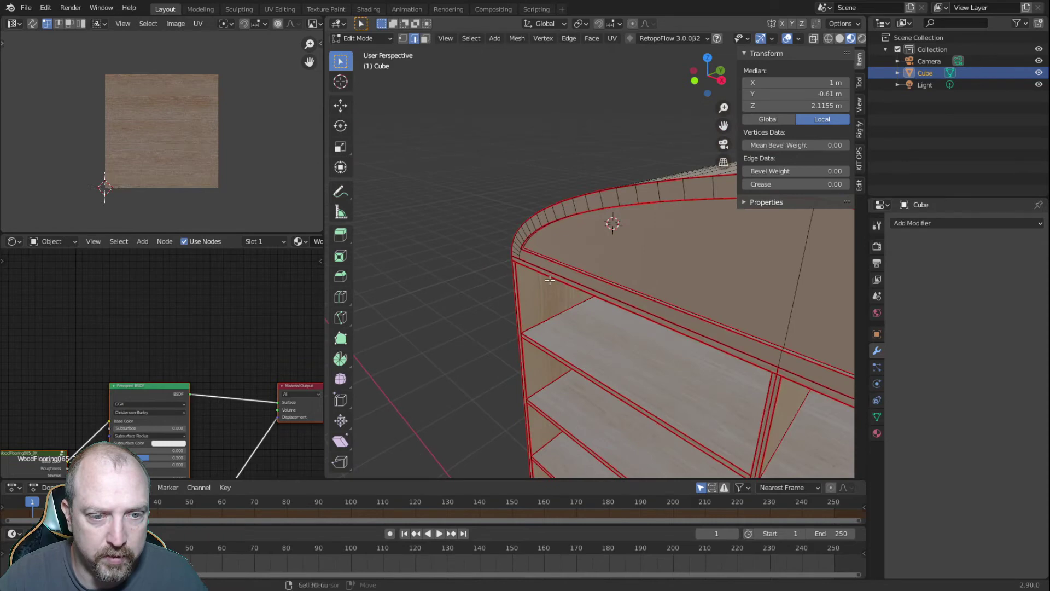
pyautogui.scroll(4, 486, 278)
pyautogui.click(417, 240)
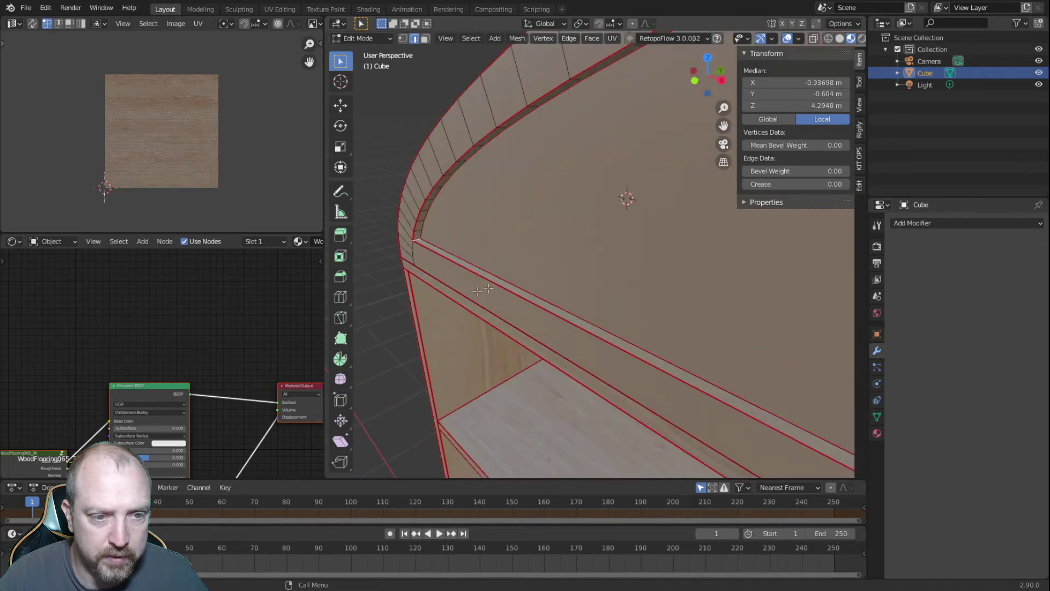
pyautogui.scroll(-5, 514, 295)
pyautogui.moveTo(579, 312); pyautogui.dragTo(693, 187, button='middle')
pyautogui.scroll(3, 655, 228)
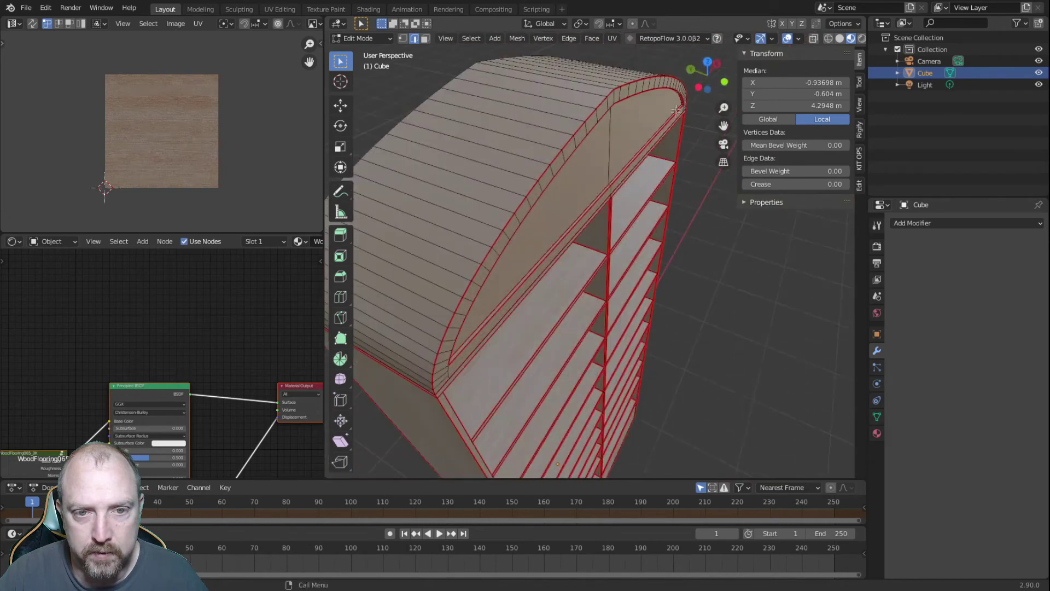
pyautogui.scroll(2, 677, 110)
pyautogui.keyDown('shift'); pyautogui.moveTo(645, 104); pyautogui.dragTo(652, 75, button='middle'); pyautogui.keyUp('shift')
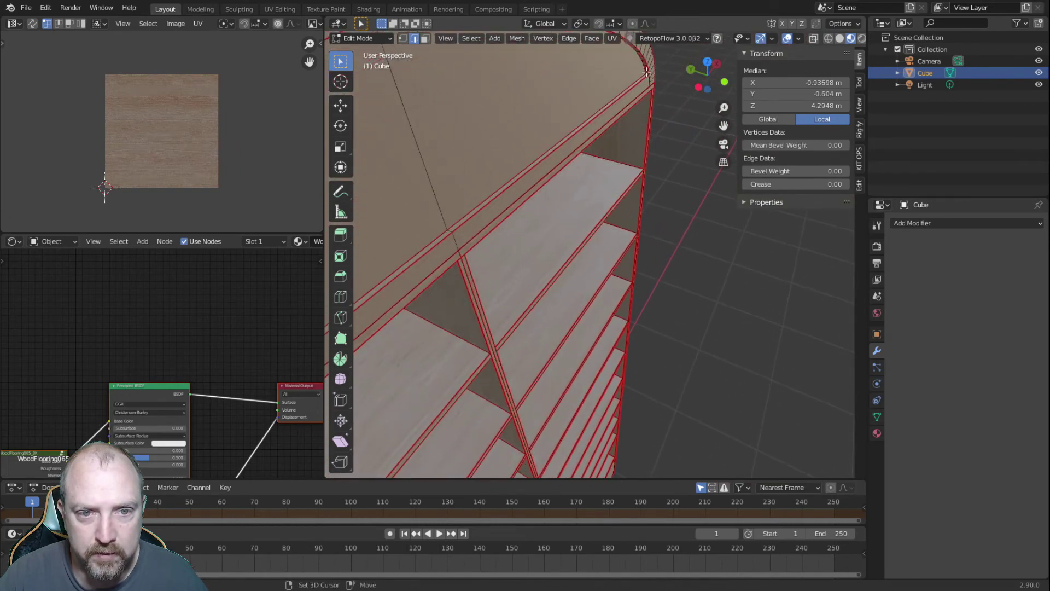
pyautogui.keyDown('shift'); pyautogui.click(647, 74); pyautogui.keyUp('shift')
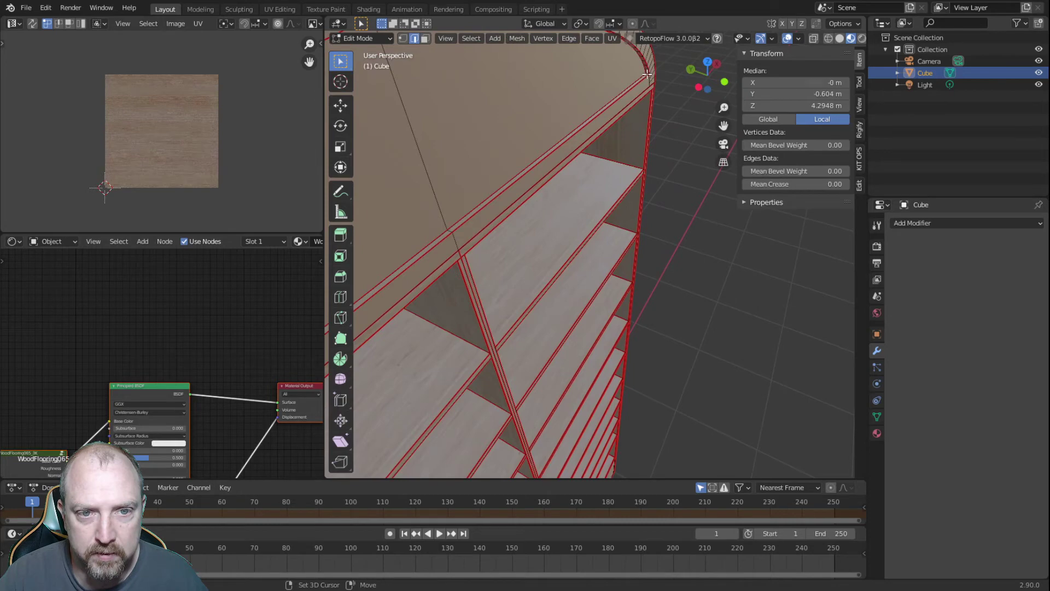
pyautogui.rightClick(644, 127)
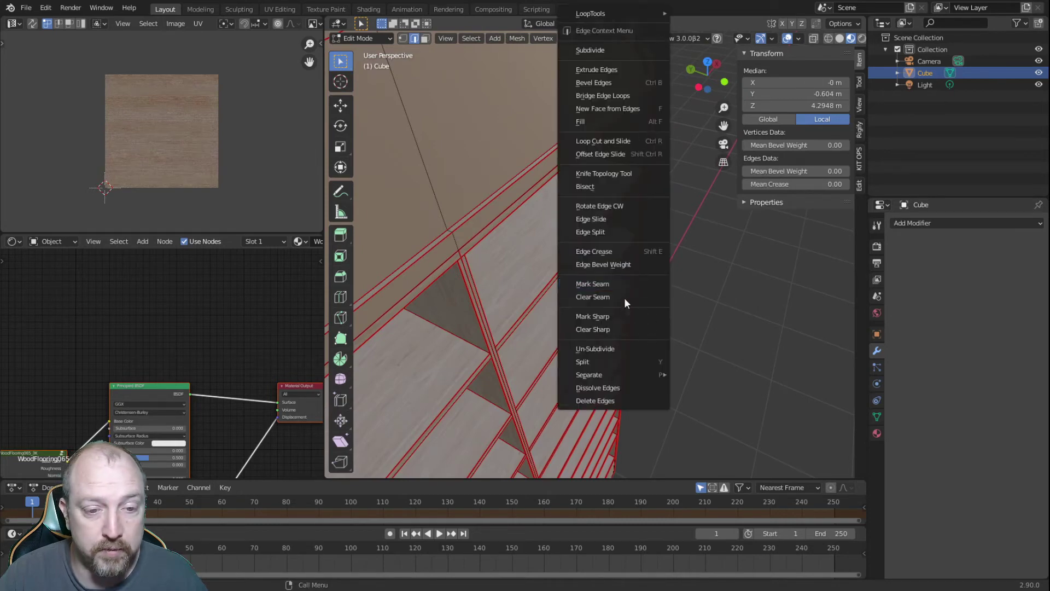
pyautogui.click(623, 284)
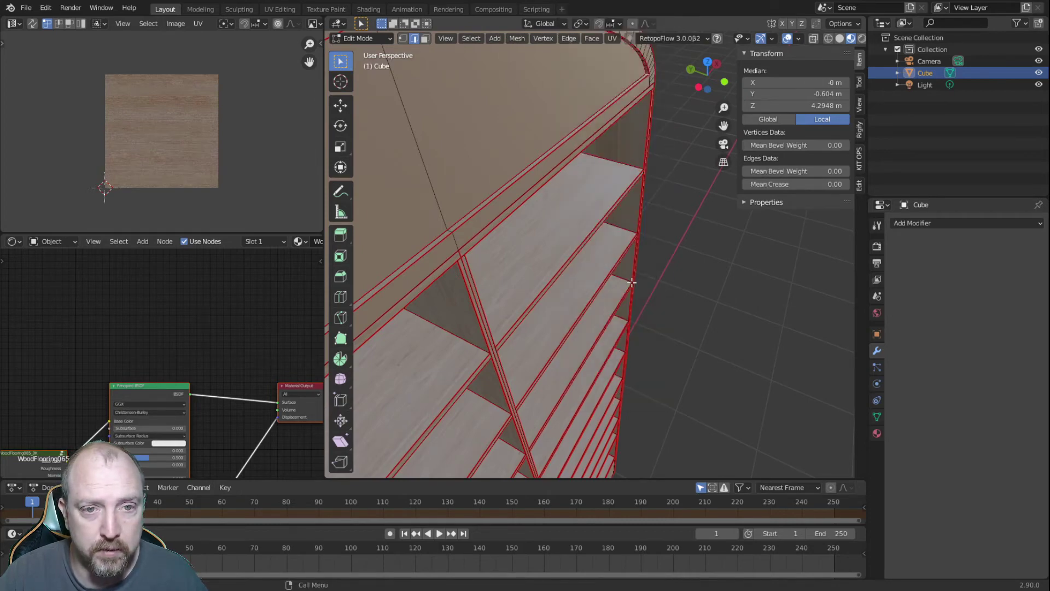
# - Examine the front and side of the arched top for edges that still lack seams
pyautogui.click(453, 230)
pyautogui.moveTo(452, 230)
pyautogui.keyDown('ctrl'); pyautogui.mouseDown(button='middle')
pyautogui.moveTo(464, 296)
pyautogui.moveTo(470, 241)
pyautogui.mouseUp(button='middle'); pyautogui.keyUp('ctrl')
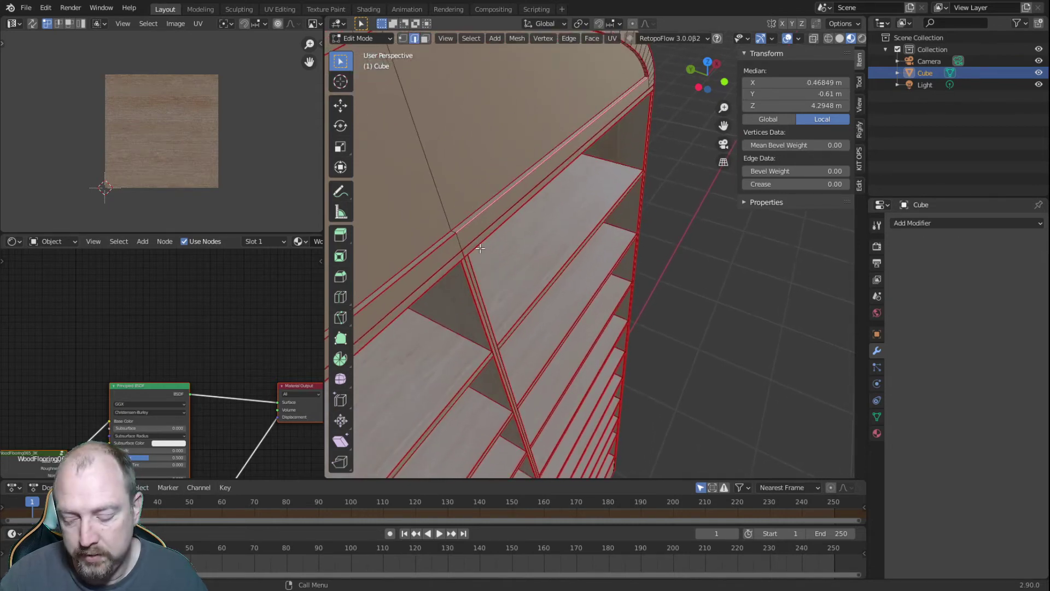
pyautogui.scroll(-3, 480, 248)
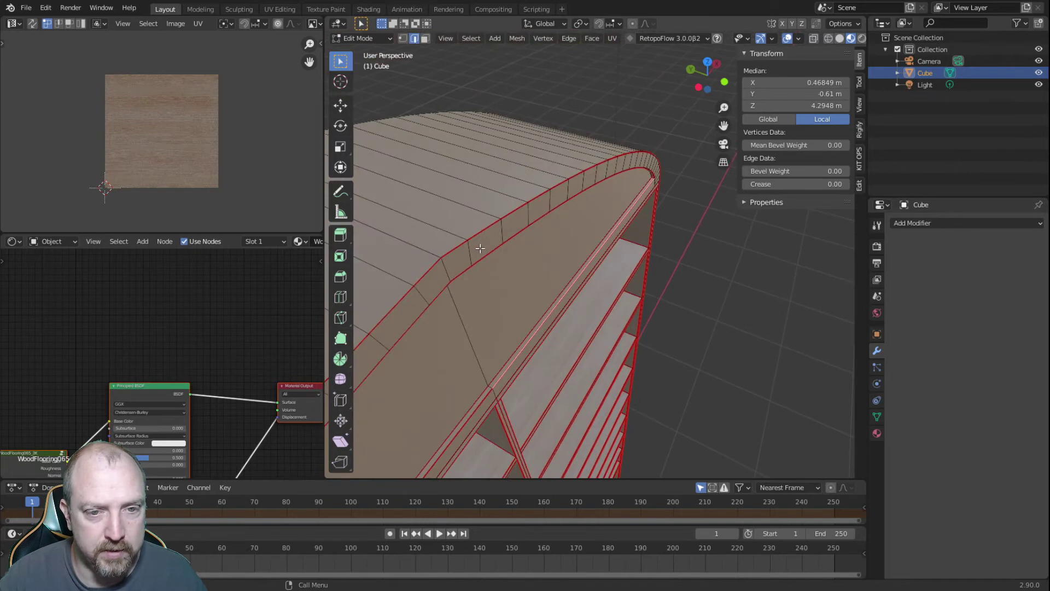
pyautogui.scroll(-4, 479, 248)
pyautogui.scroll(3, 503, 273)
pyautogui.scroll(-5, 528, 298)
pyautogui.scroll(4, 552, 306)
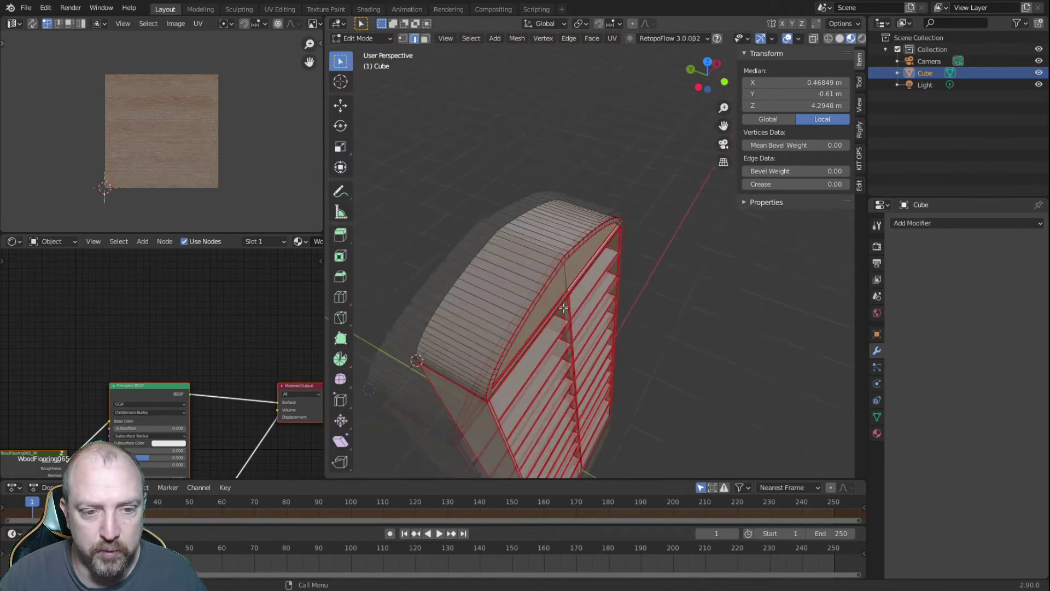
pyautogui.scroll(4, 564, 309)
pyautogui.moveTo(633, 331); pyautogui.dragTo(657, 309, button='middle')
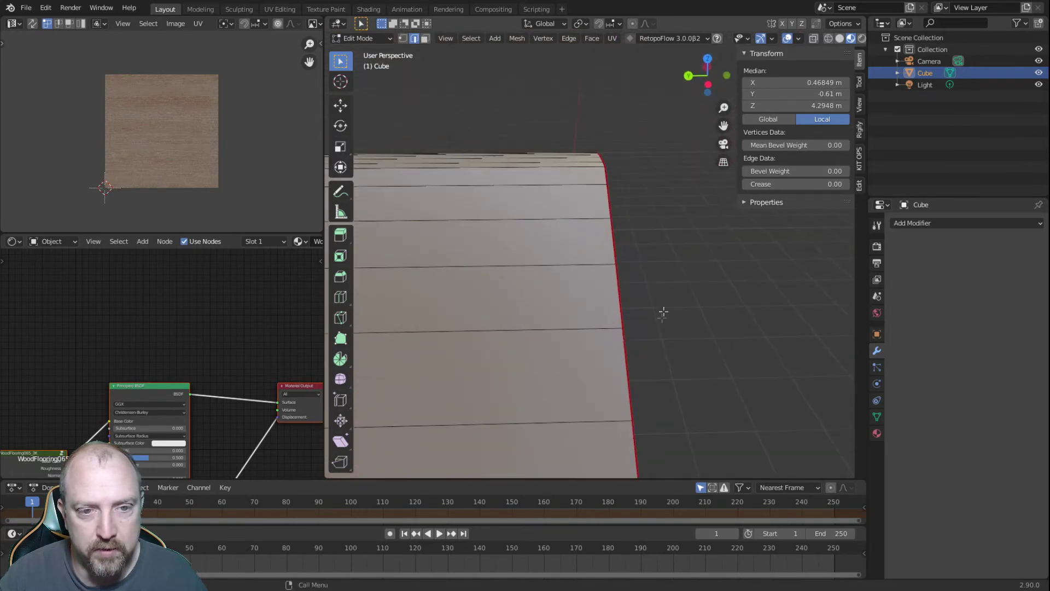
# - Mark the curved edges along both halves of the arched top's back side as a seam
pyautogui.scroll(-6, 627, 321)
pyautogui.moveTo(543, 297); pyautogui.dragTo(591, 311, button='middle')
pyautogui.scroll(4, 588, 316)
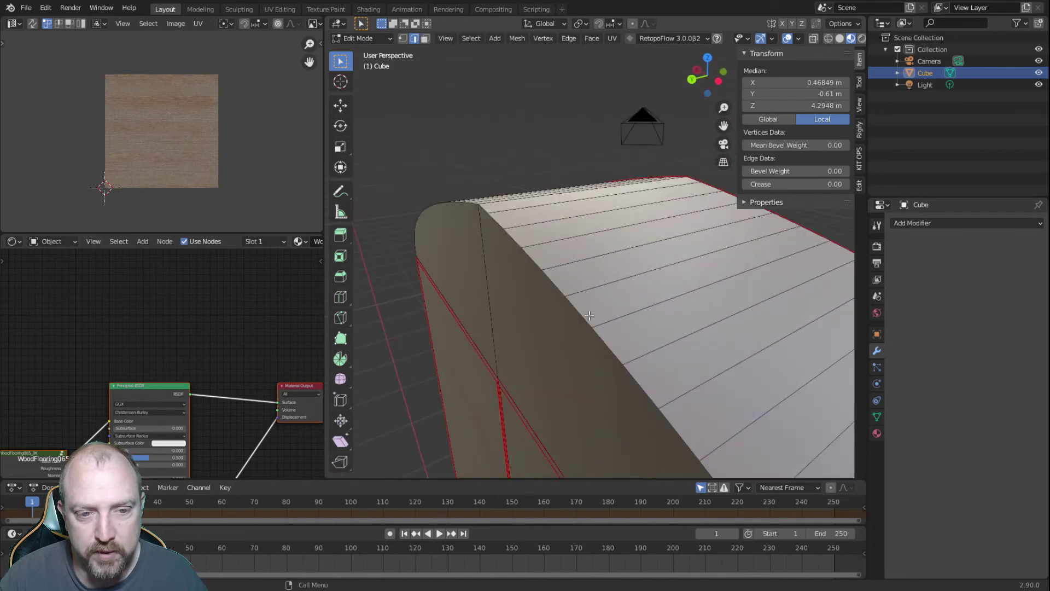
pyautogui.click(575, 309)
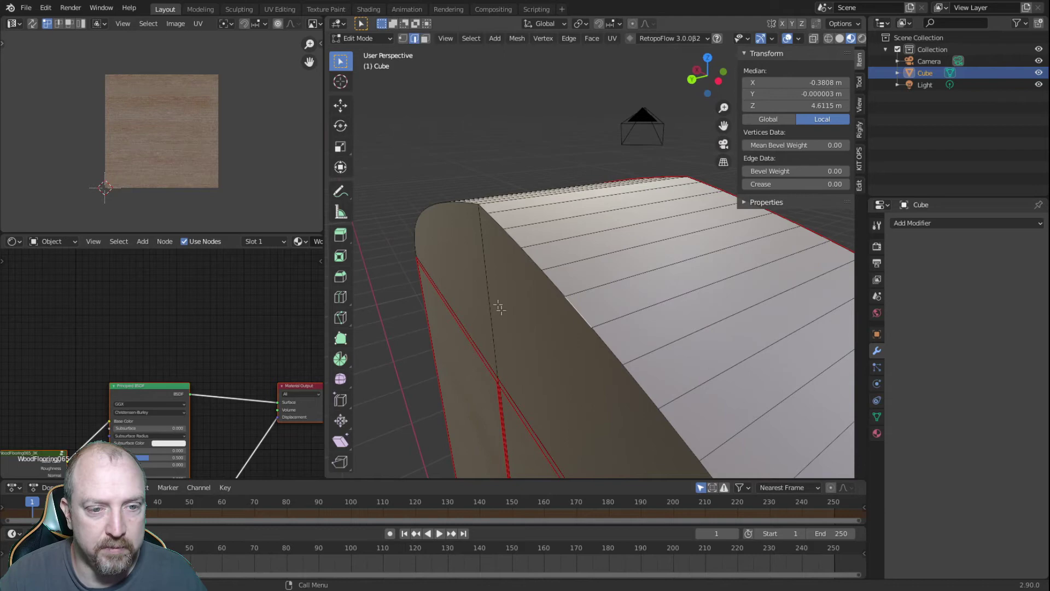
pyautogui.keyDown('alt'); pyautogui.click(574, 312); pyautogui.keyUp('alt')
pyautogui.moveTo(531, 297); pyautogui.dragTo(561, 296, button='middle')
pyautogui.keyDown('alt'); pyautogui.keyDown('shift'); pyautogui.click(581, 274); pyautogui.keyUp('shift'); pyautogui.keyUp('alt')
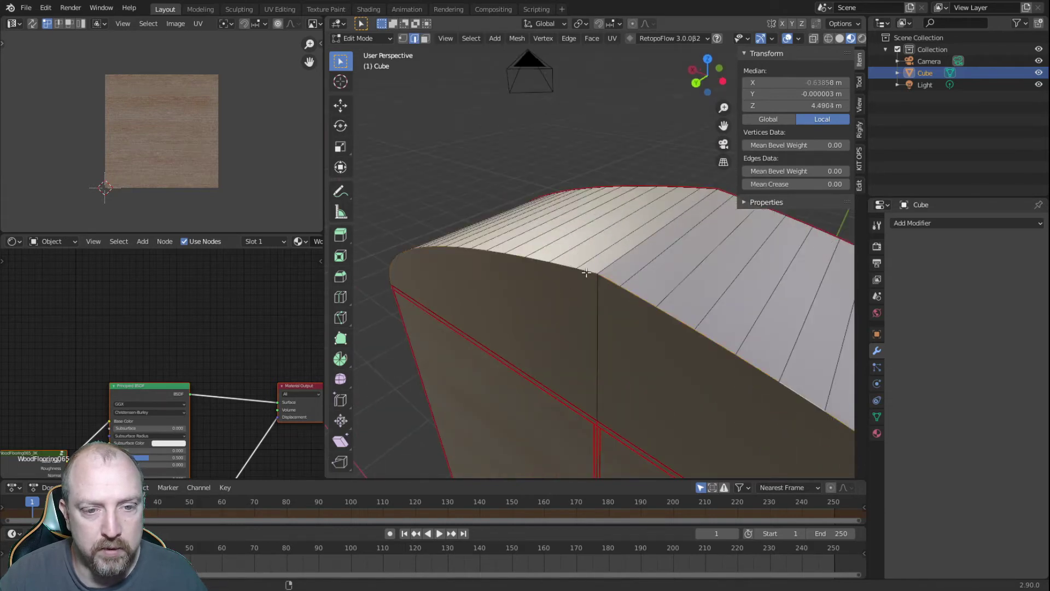
pyautogui.rightClick(578, 321)
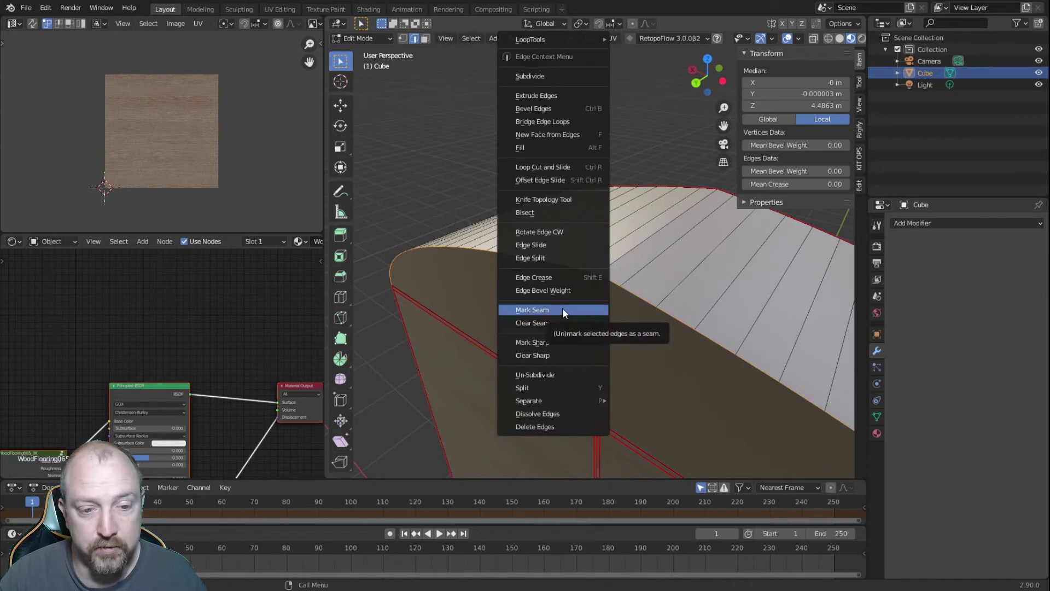
pyautogui.click(563, 310)
# - Dissolve the central vertical edges on the bookcase's back, including the short connecting edge and the arch's center edge
pyautogui.moveTo(563, 305); pyautogui.dragTo(616, 322, button='middle')
pyautogui.click(436, 320)
pyautogui.moveTo(436, 320); pyautogui.dragTo(664, 332, button='middle')
pyautogui.scroll(8, 664, 332)
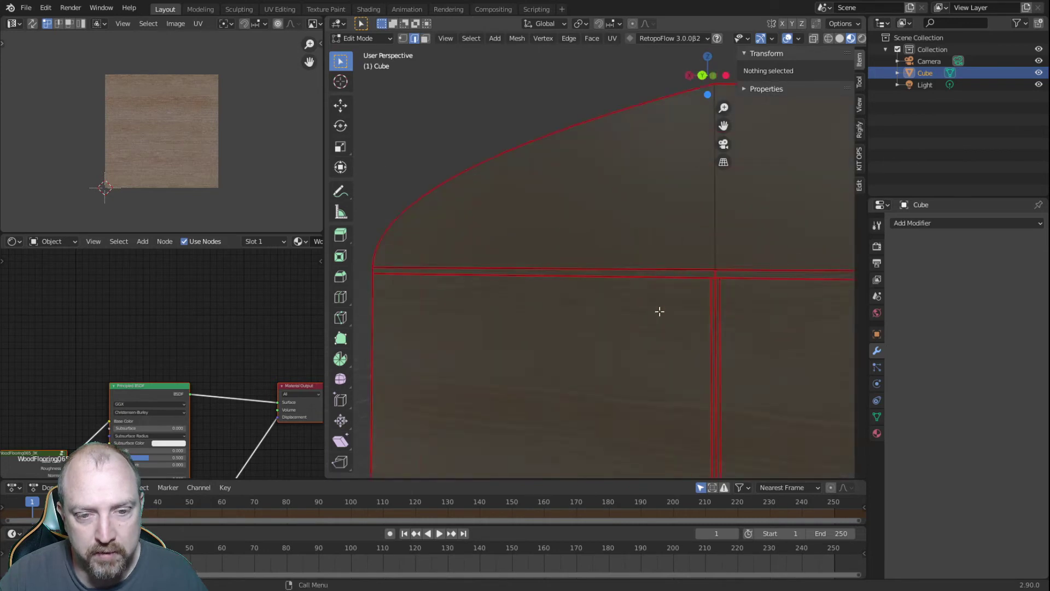
pyautogui.keyDown('shift'); pyautogui.moveTo(757, 308); pyautogui.dragTo(585, 272, button='middle'); pyautogui.keyUp('shift')
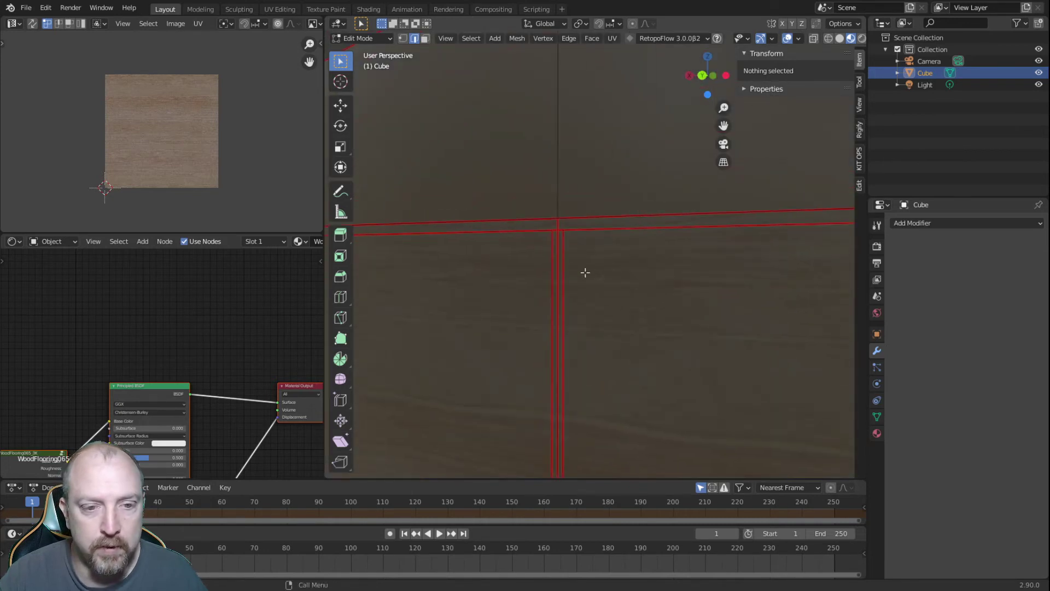
pyautogui.click(560, 241)
pyautogui.keyDown('shift'); pyautogui.click(550, 240); pyautogui.keyUp('shift')
pyautogui.keyDown('shift'); pyautogui.click(557, 224); pyautogui.keyUp('shift')
pyautogui.keyDown('shift'); pyautogui.click(557, 202); pyautogui.keyUp('shift')
pyautogui.rightClick(558, 206)
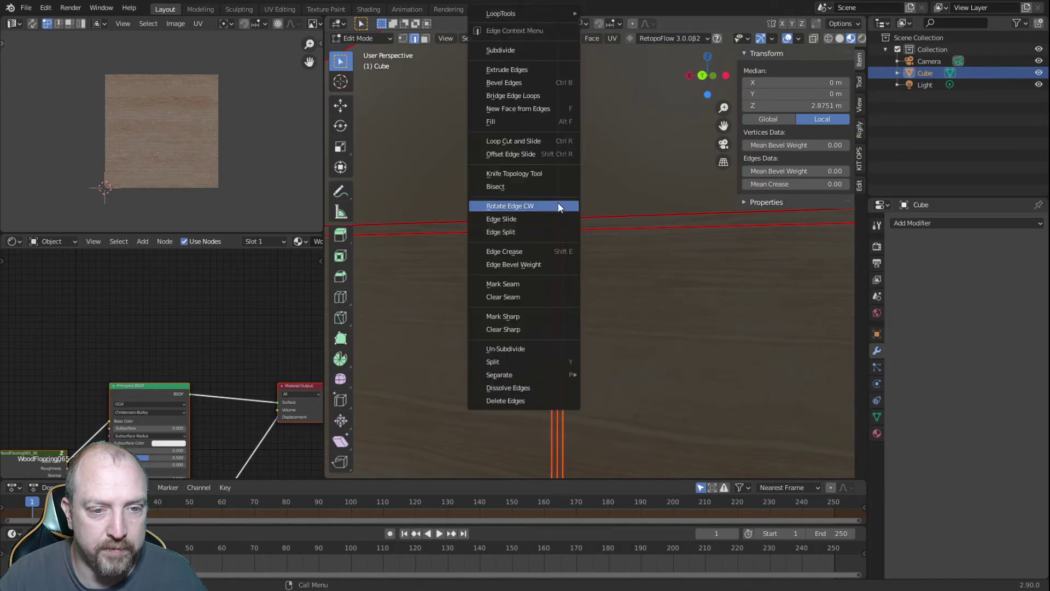
pyautogui.click(530, 387)
pyautogui.scroll(-7, 538, 385)
pyautogui.keyDown('shift'); pyautogui.moveTo(612, 375); pyautogui.dragTo(588, 95, button='middle'); pyautogui.keyUp('shift')
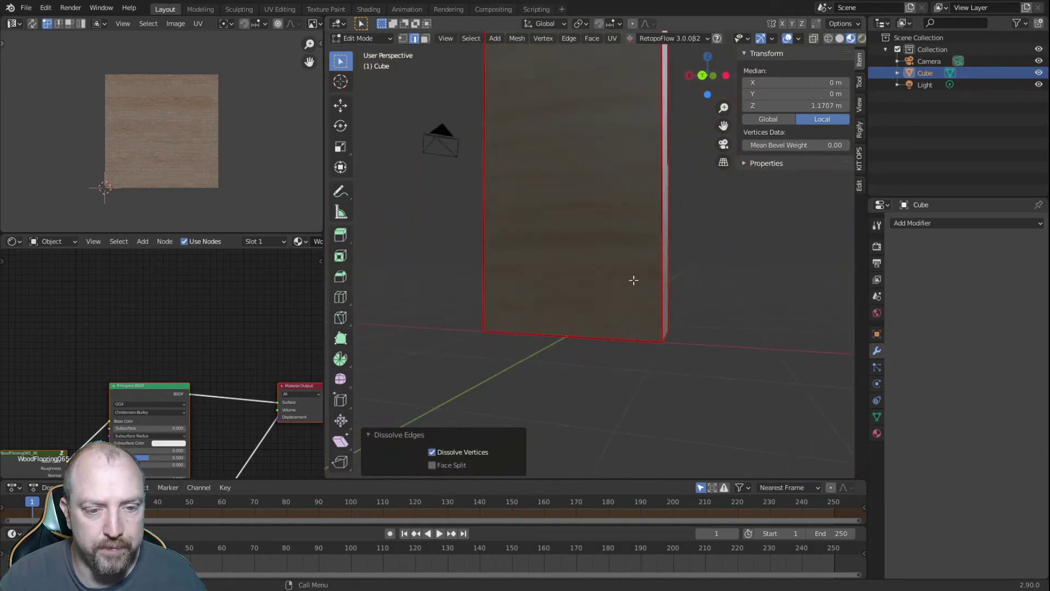
# - Mark the ridge edge running front to back across the center of the arched top as a seam
pyautogui.moveTo(634, 280); pyautogui.dragTo(381, 362, button='middle')
pyautogui.keyDown('shift'); pyautogui.moveTo(601, 156); pyautogui.dragTo(619, 343, button='middle'); pyautogui.keyUp('shift')
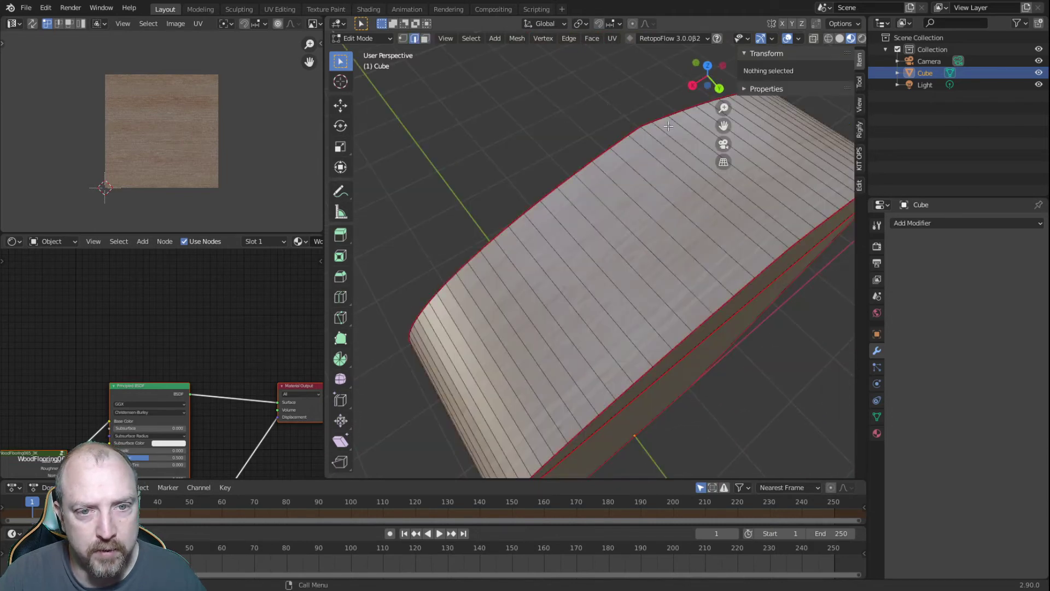
pyautogui.keyDown('alt'); pyautogui.click(652, 139); pyautogui.keyUp('alt')
pyautogui.rightClick(652, 139)
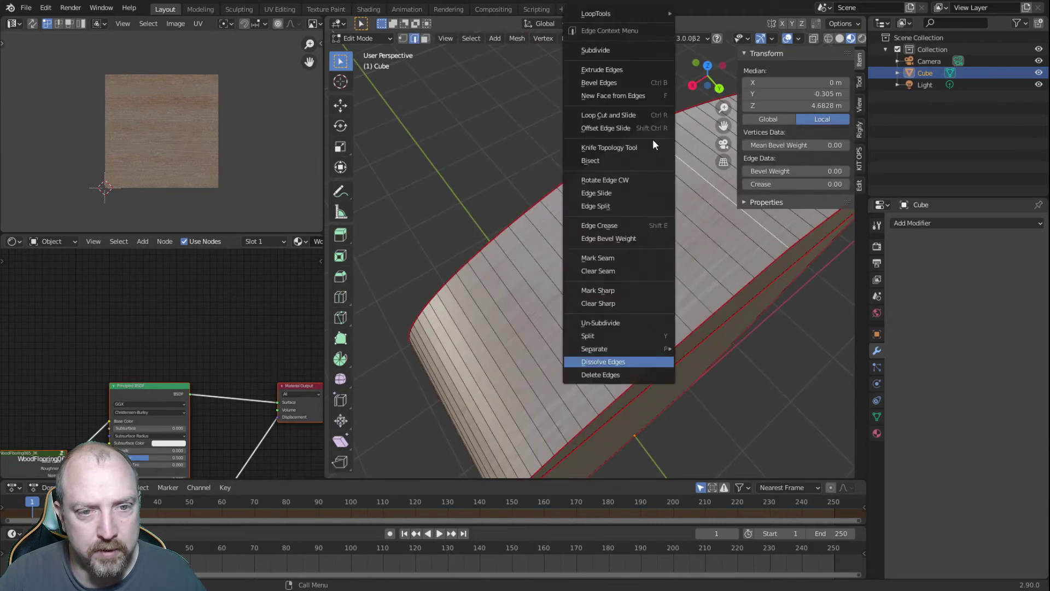
pyautogui.click(486, 123)
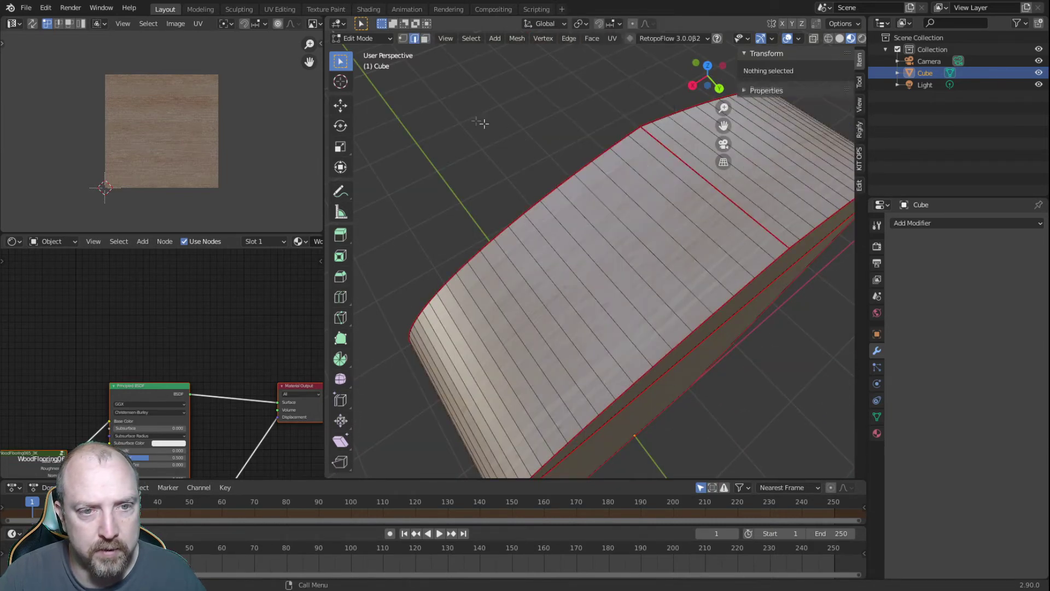
# - Select all the arched top's faces bounded by seams and unwrap them with Cube Projection
pyautogui.click(424, 38)
pyautogui.keyDown('alt'); pyautogui.click(571, 231); pyautogui.keyUp('alt')
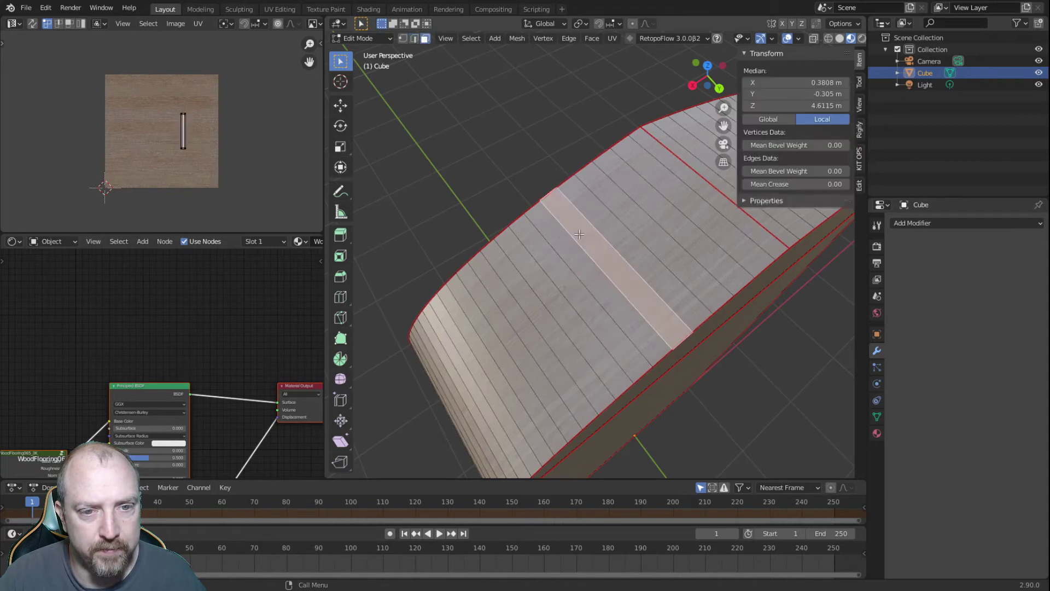
pyautogui.press('l')
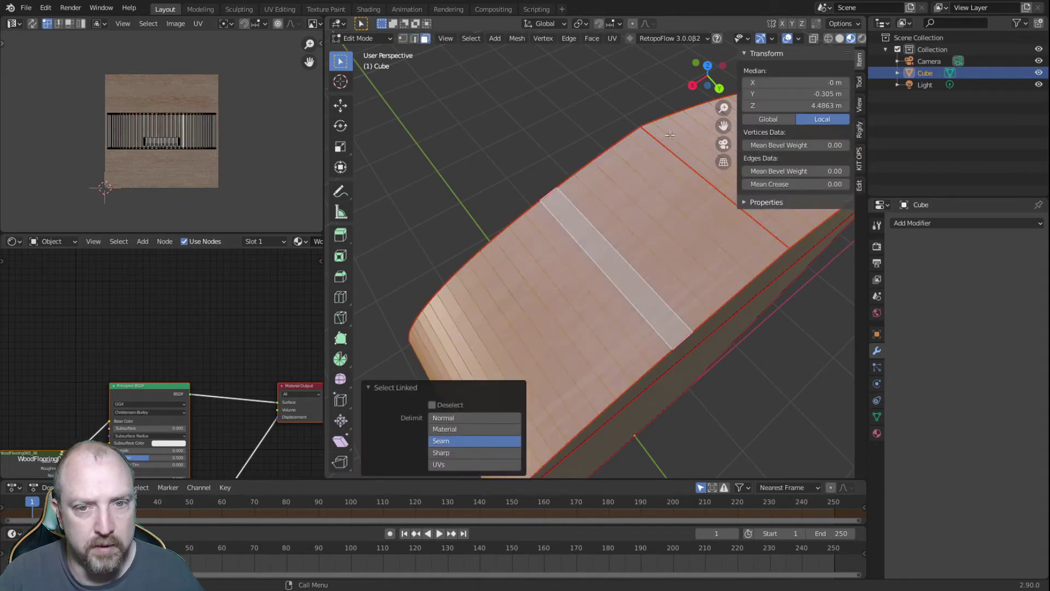
pyautogui.rightClick(579, 113)
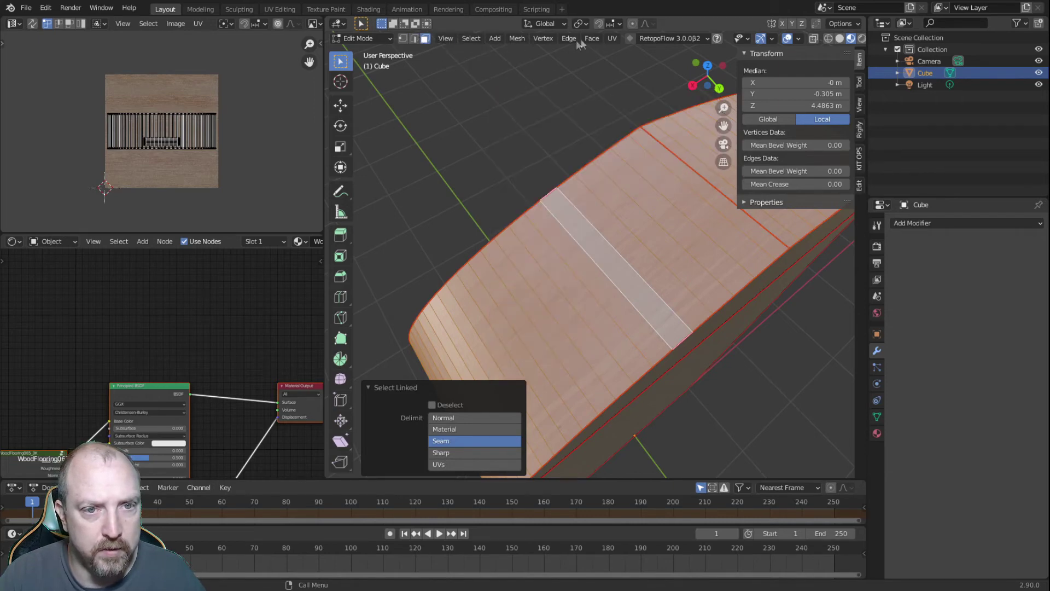
pyautogui.click(612, 38)
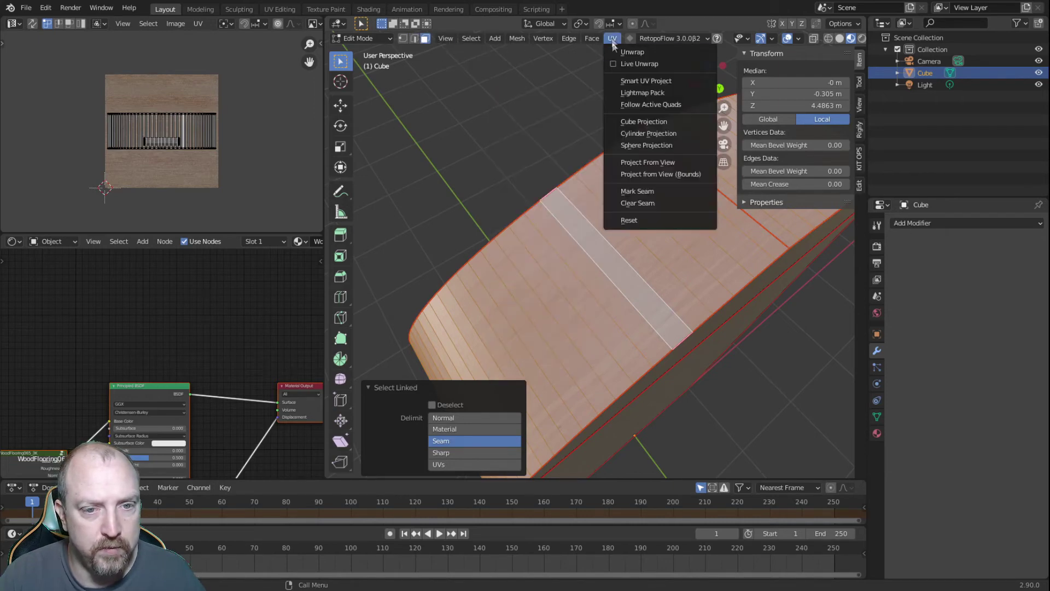
pyautogui.click(628, 121)
pyautogui.scroll(-3, 517, 183)
pyautogui.moveTo(550, 204); pyautogui.dragTo(544, 181, button='middle')
pyautogui.click(530, 206)
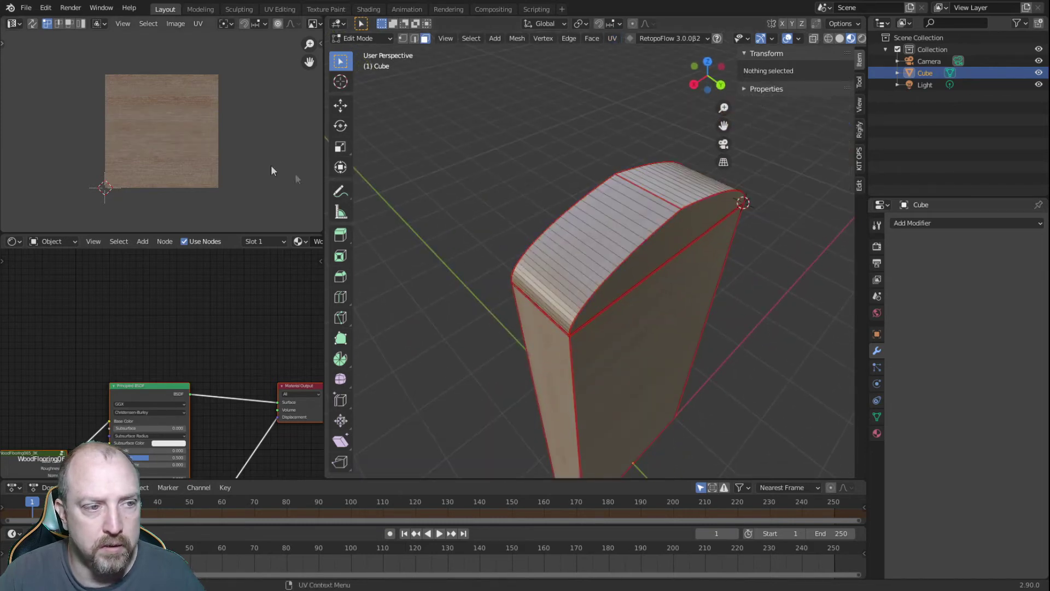
# - Select the five face strips at the lower end of one side of the arched top, above the seam
pyautogui.click(532, 284)
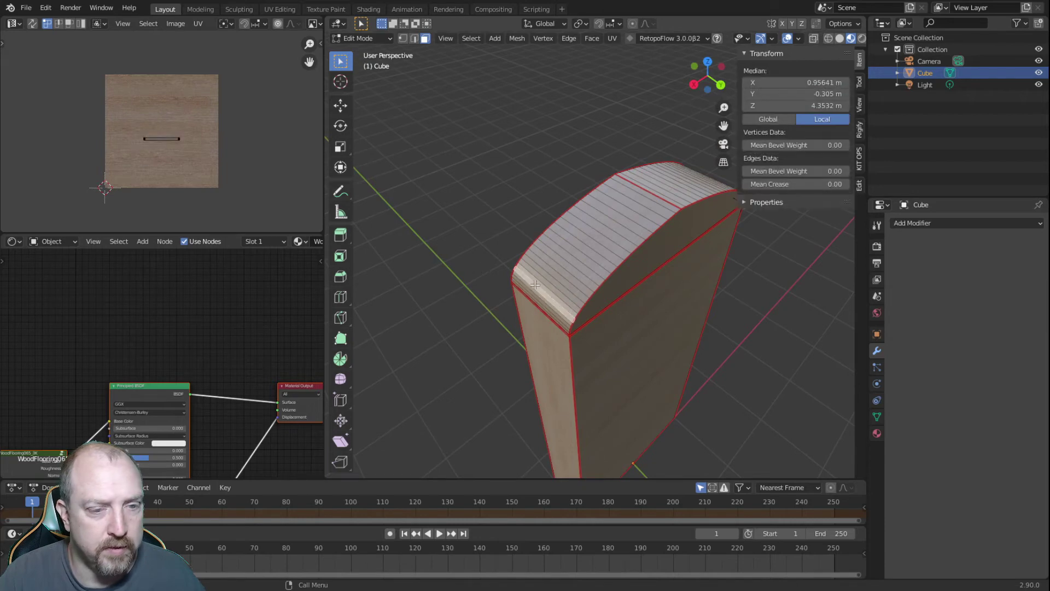
pyautogui.scroll(3, 517, 308)
pyautogui.click(444, 300)
pyautogui.click(444, 312)
pyautogui.click(444, 325)
pyautogui.moveTo(444, 330); pyautogui.dragTo(497, 330, button='middle')
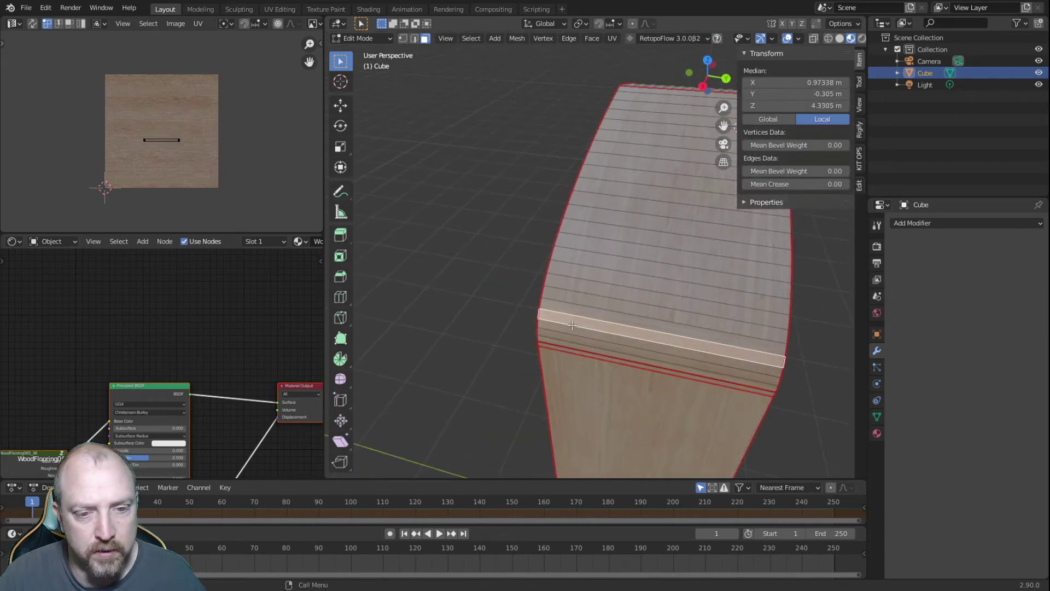
pyautogui.scroll(4, 618, 363)
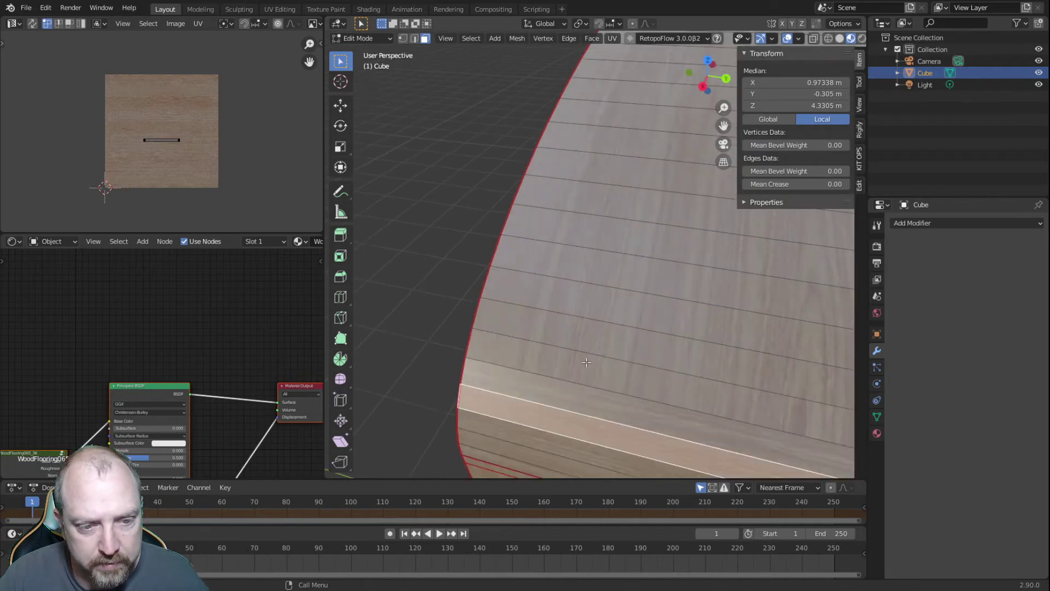
pyautogui.scroll(-2, 585, 362)
pyautogui.click(580, 247)
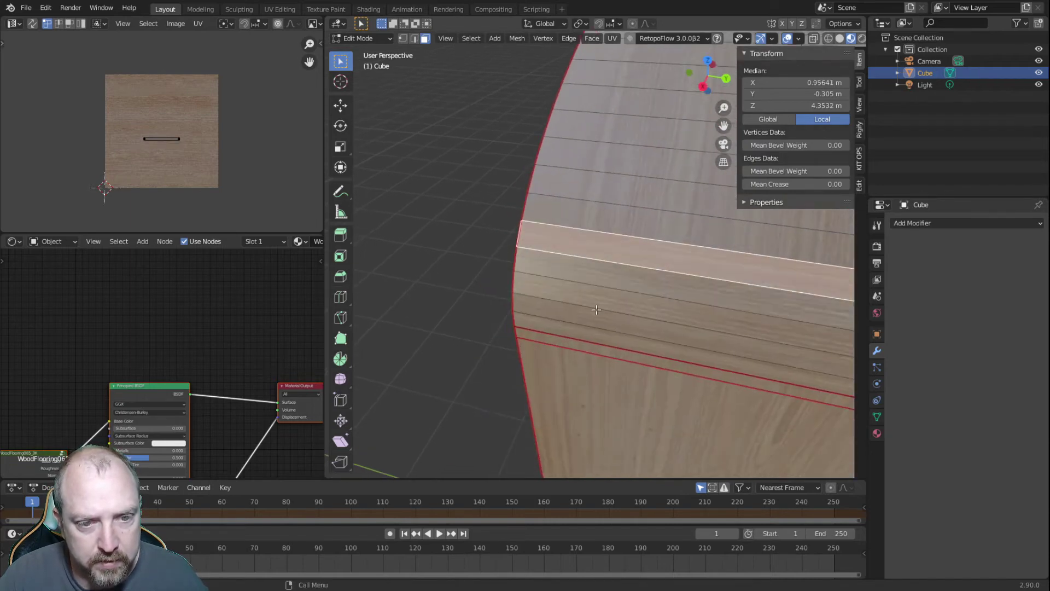
pyautogui.keyDown('shift'); pyautogui.click(585, 276); pyautogui.keyUp('shift')
pyautogui.keyDown('shift'); pyautogui.click(580, 293); pyautogui.keyUp('shift')
pyautogui.keyDown('shift'); pyautogui.click(574, 315); pyautogui.keyUp('shift')
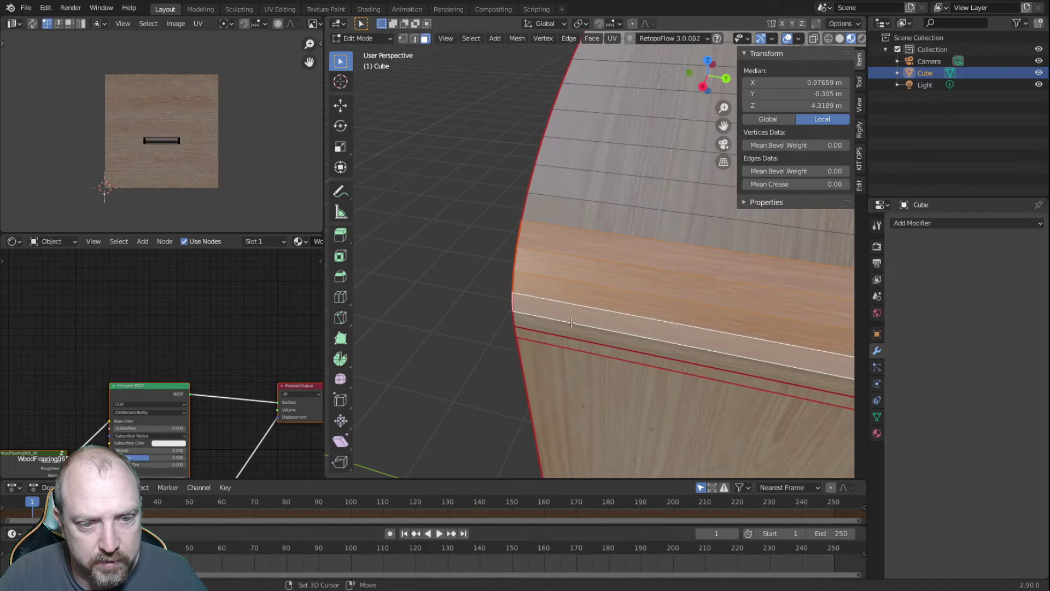
pyautogui.keyDown('shift'); pyautogui.click(569, 330); pyautogui.keyUp('shift')
# - Add the matching five lower face strips on the opposite end of the arched top to the selection
pyautogui.moveTo(569, 332); pyautogui.dragTo(532, 338, button='middle')
pyautogui.scroll(-6, 565, 339)
pyautogui.scroll(4, 565, 321)
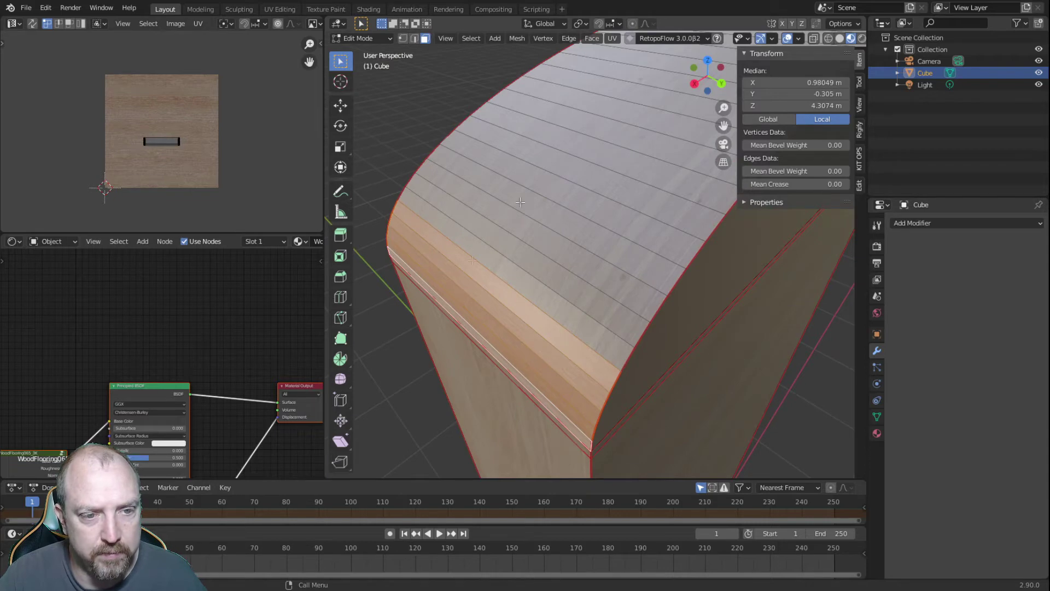
pyautogui.scroll(-4, 495, 261)
pyautogui.moveTo(518, 301); pyautogui.dragTo(464, 328, button='middle')
pyautogui.scroll(5, 611, 363)
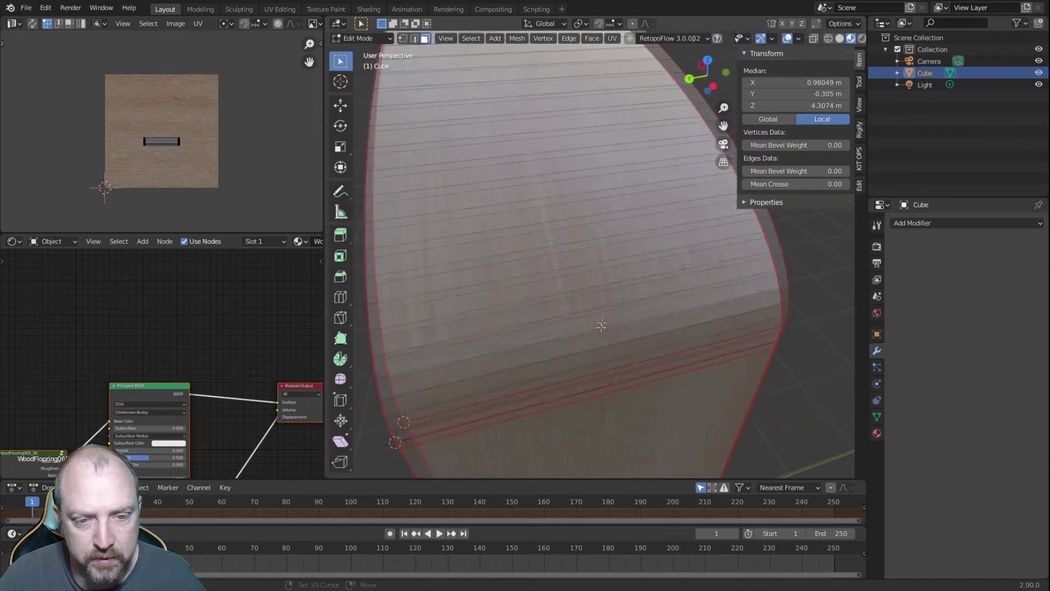
pyautogui.keyDown('shift'); pyautogui.click(627, 301); pyautogui.keyUp('shift')
pyautogui.keyDown('shift'); pyautogui.click(628, 317); pyautogui.keyUp('shift')
pyautogui.keyDown('shift'); pyautogui.click(630, 333); pyautogui.keyUp('shift')
pyautogui.keyDown('shift'); pyautogui.click(630, 349); pyautogui.keyUp('shift')
pyautogui.keyDown('shift'); pyautogui.click(626, 360); pyautogui.keyUp('shift')
pyautogui.keyDown('shift'); pyautogui.click(627, 359); pyautogui.keyUp('shift')
pyautogui.scroll(-6, 616, 344)
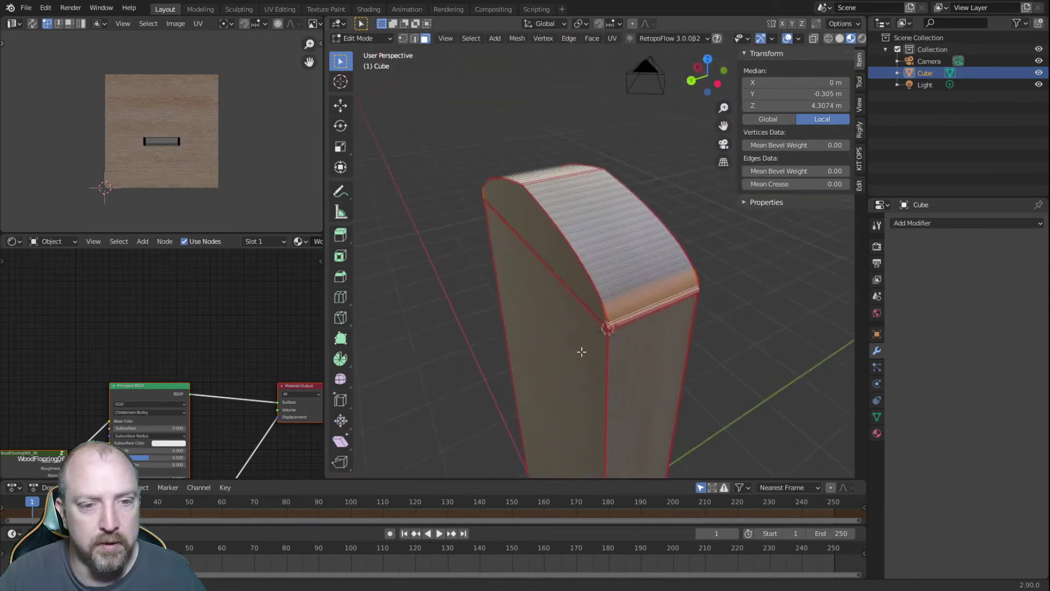
# - Rotate the UVs of the selected end strips about 90 degrees so they run vertically
pyautogui.moveTo(553, 317); pyautogui.dragTo(591, 268, button='middle')
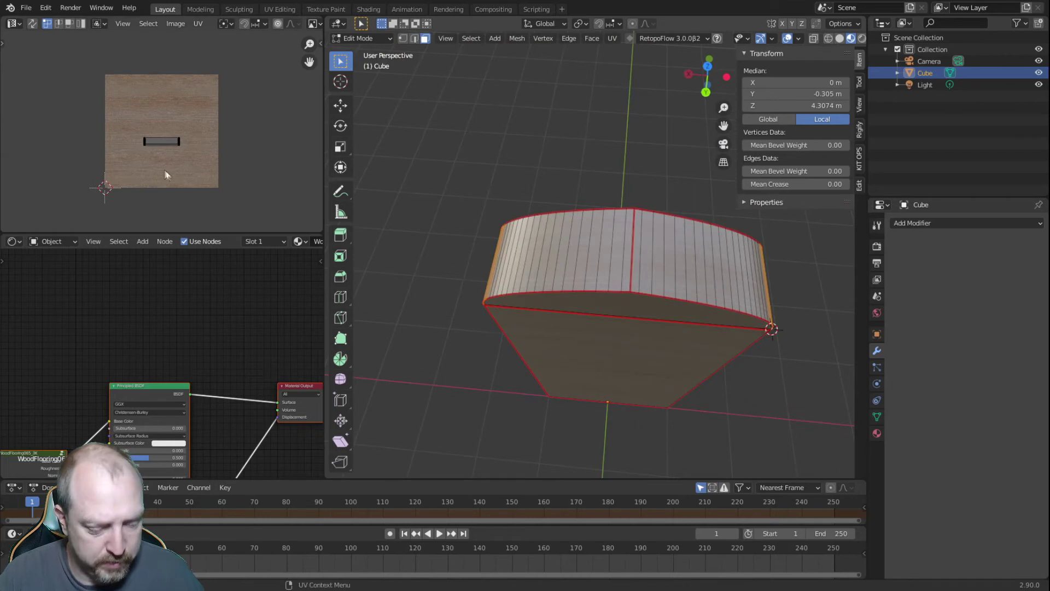
pyautogui.press('a')
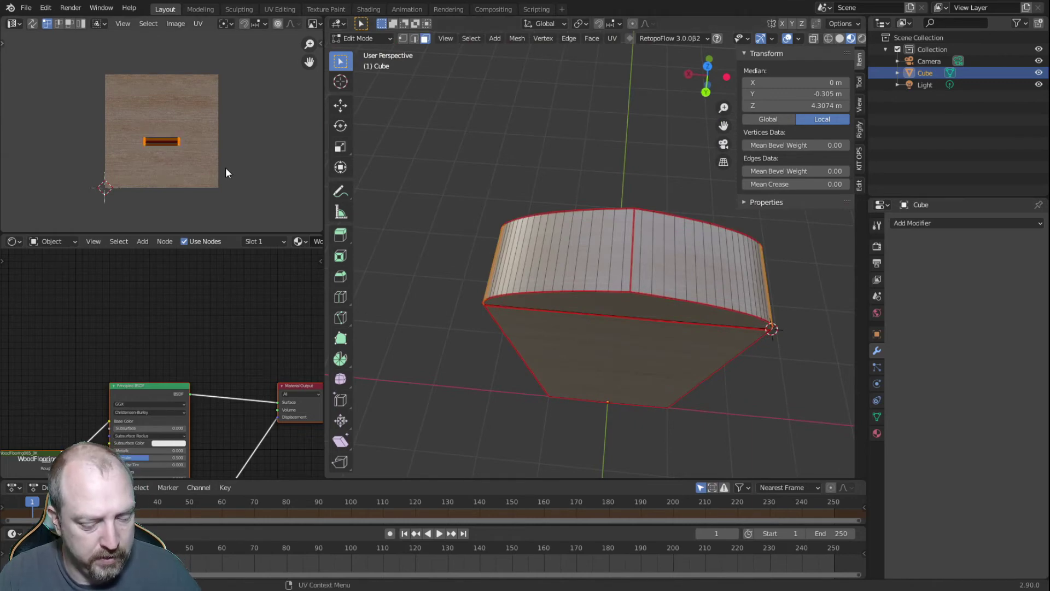
pyautogui.press('r')
pyautogui.click(202, 171)
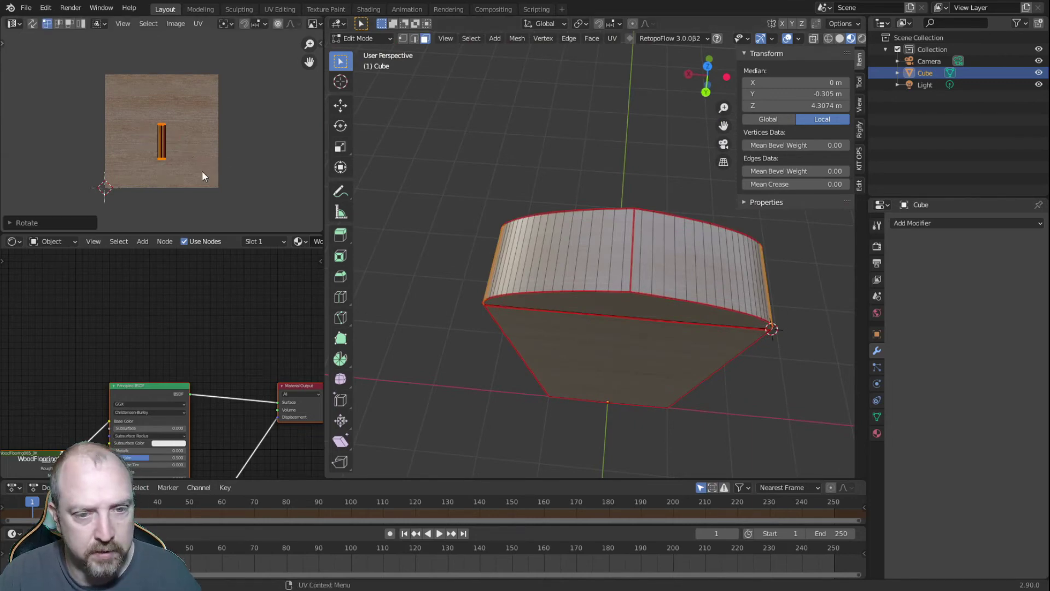
# - With one half of the arch selected, align its end strips' UVs against the half's remaining UVs and rotate the strips 180 degrees
pyautogui.moveTo(601, 358); pyautogui.dragTo(578, 319, button='middle')
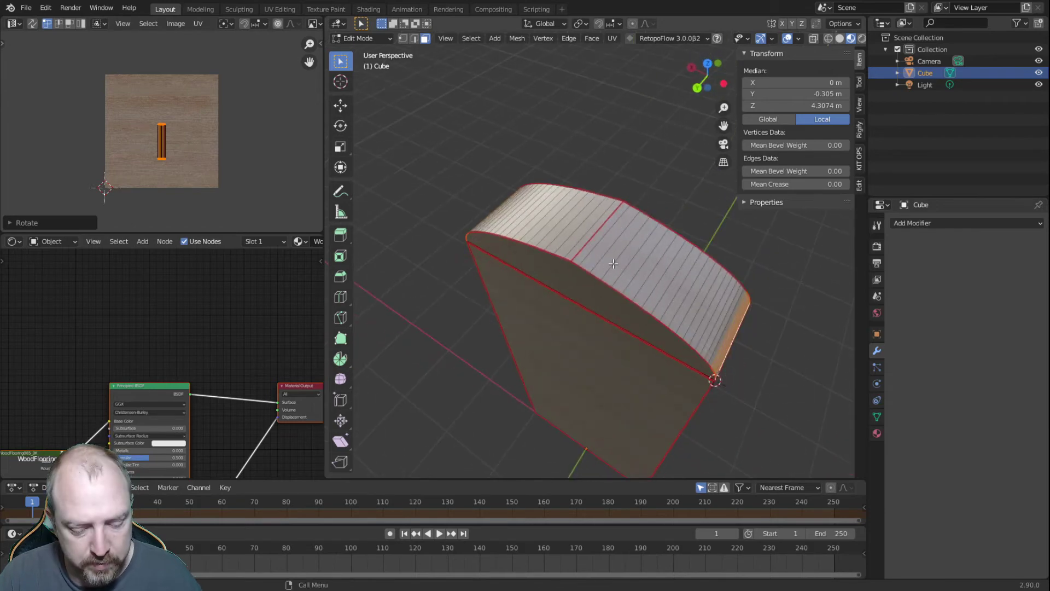
pyautogui.press('l')
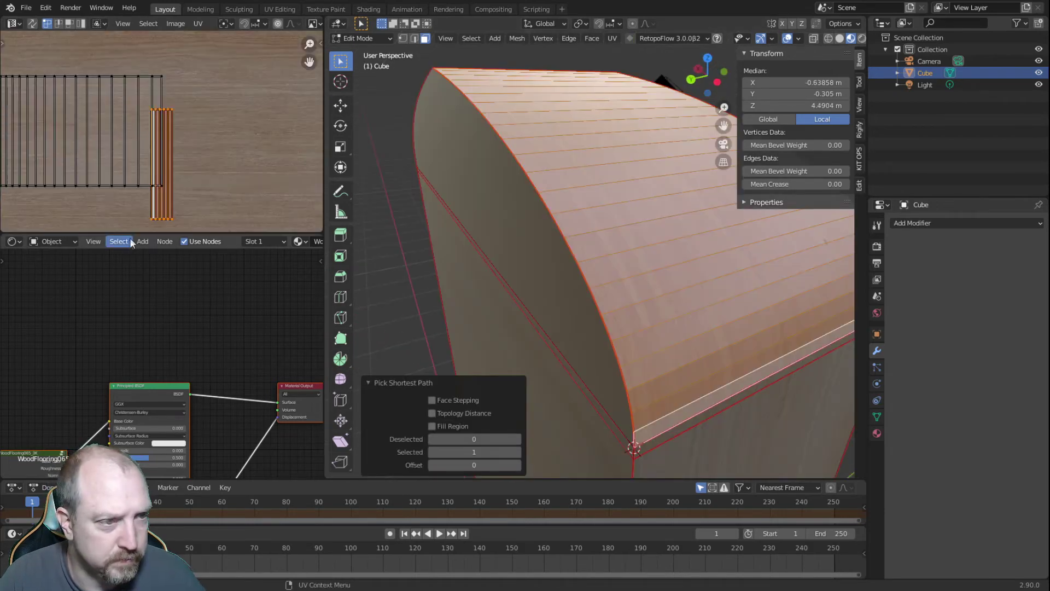
pyautogui.press('g')
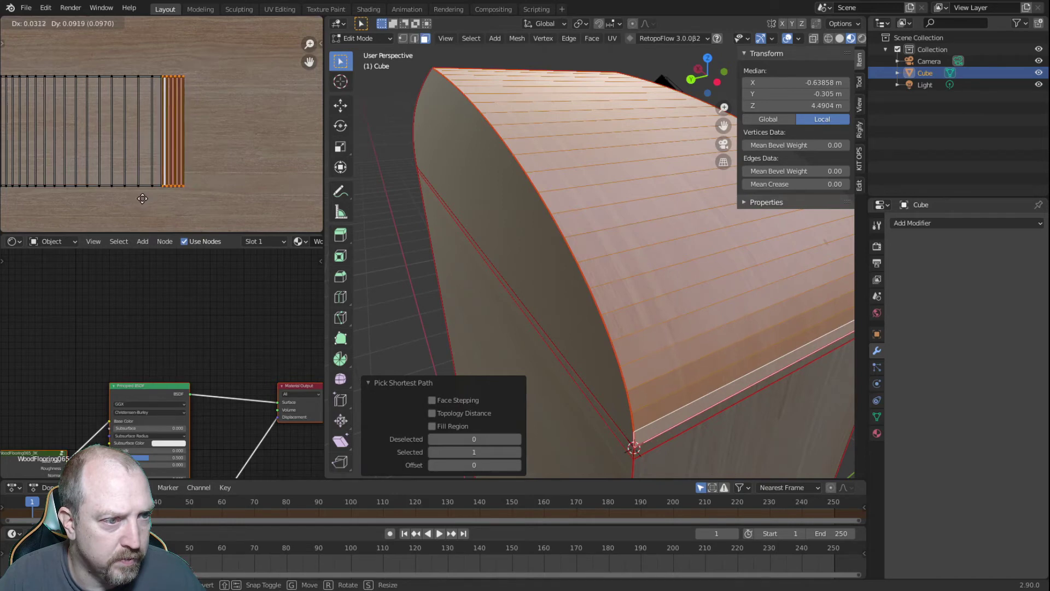
pyautogui.click(142, 200)
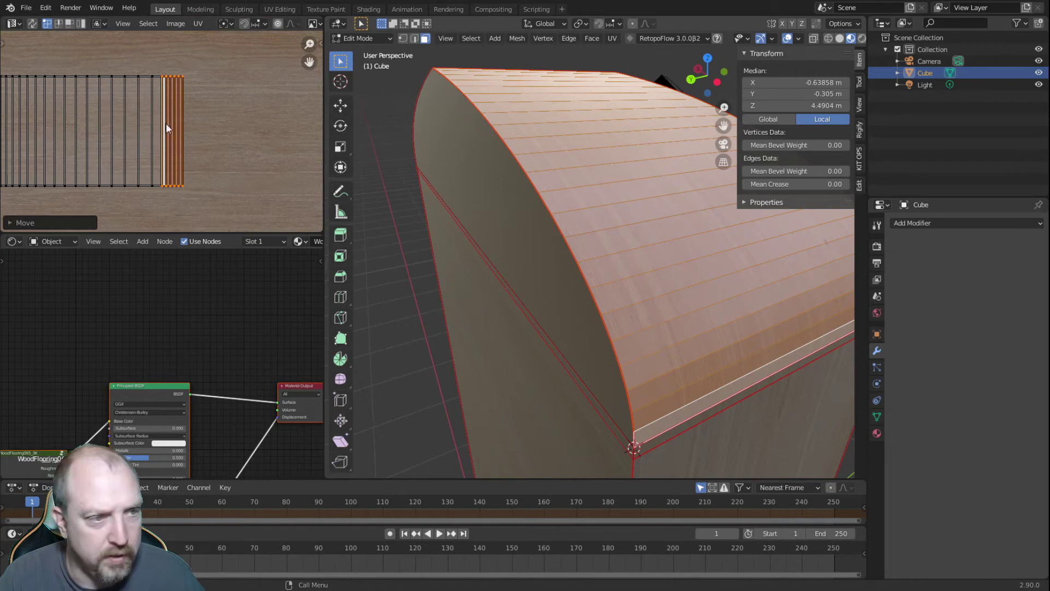
pyautogui.write('r180')
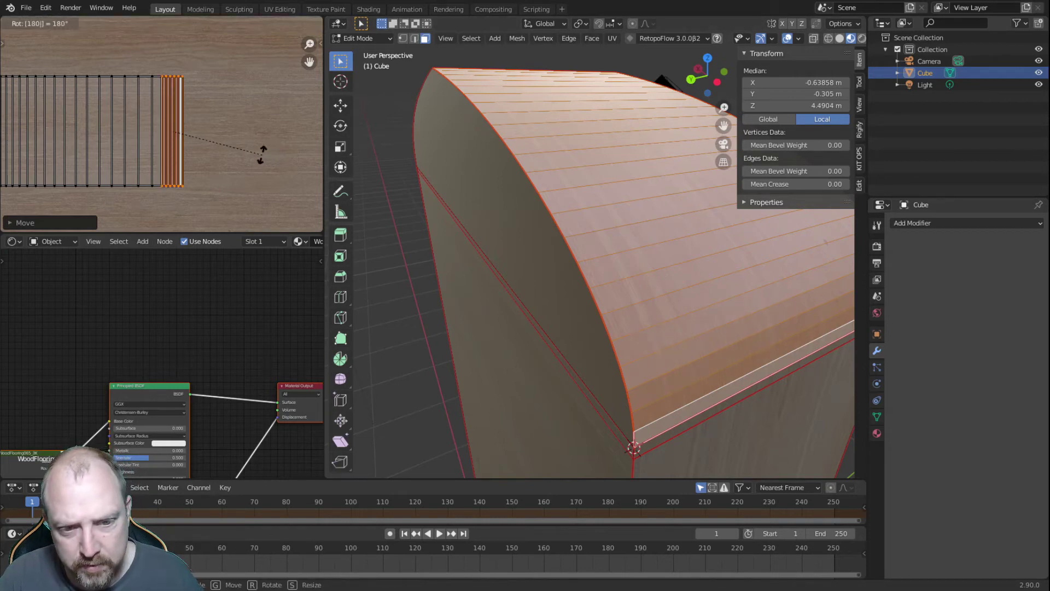
pyautogui.press('Return')
pyautogui.hotkey('alt', 'a')
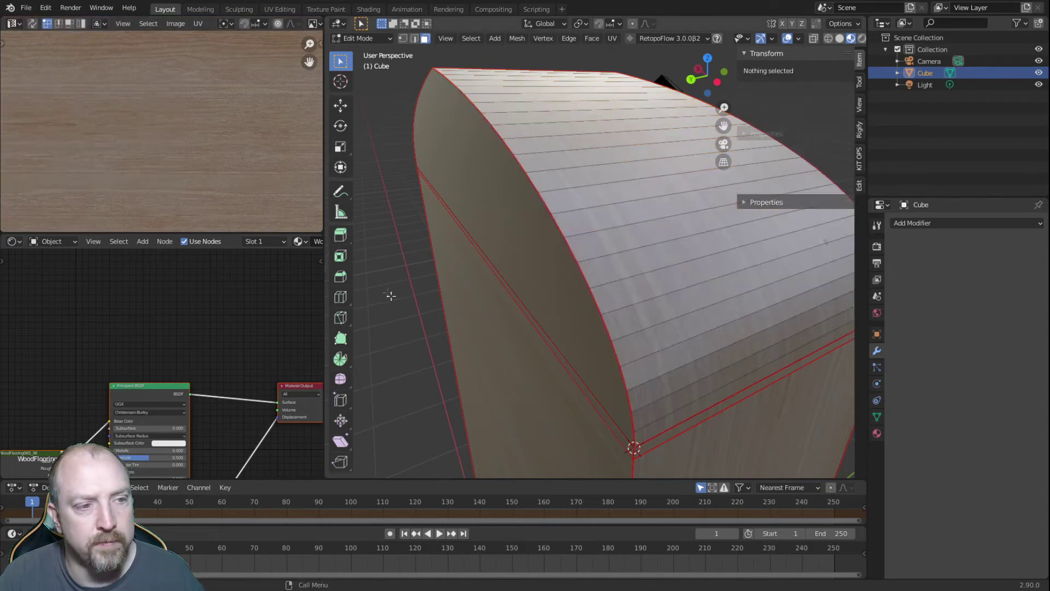
# - Select the opposite half of the arch up to the ridge and line up its end strips' UVs beside the ridge face's UVs
pyautogui.moveTo(513, 275); pyautogui.dragTo(629, 243, button='middle')
pyautogui.scroll(4, 561, 351)
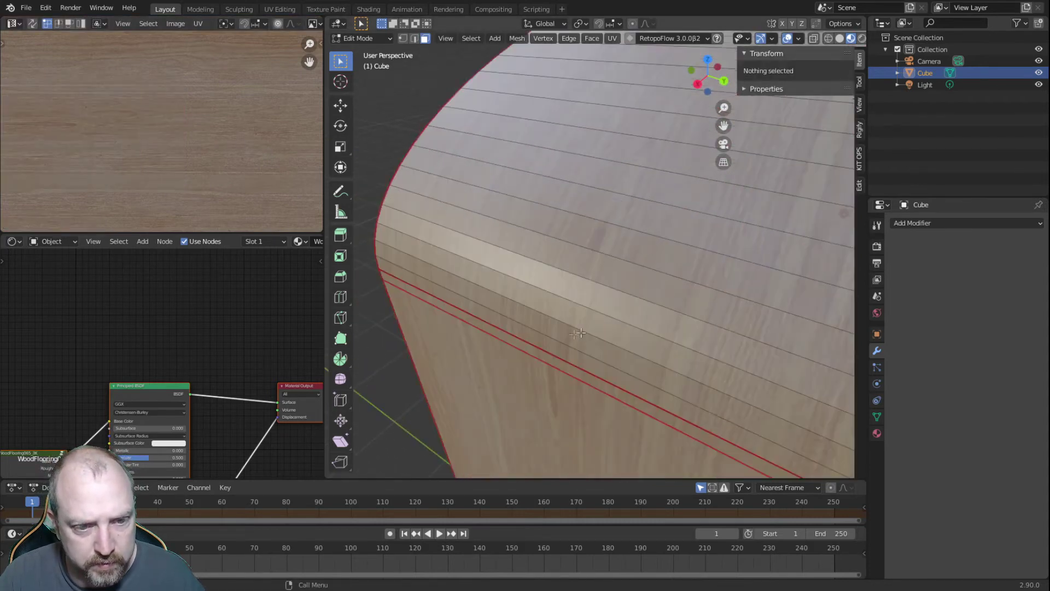
pyautogui.click(548, 345)
pyautogui.scroll(-6, 599, 310)
pyautogui.moveTo(629, 229); pyautogui.dragTo(603, 262, button='middle')
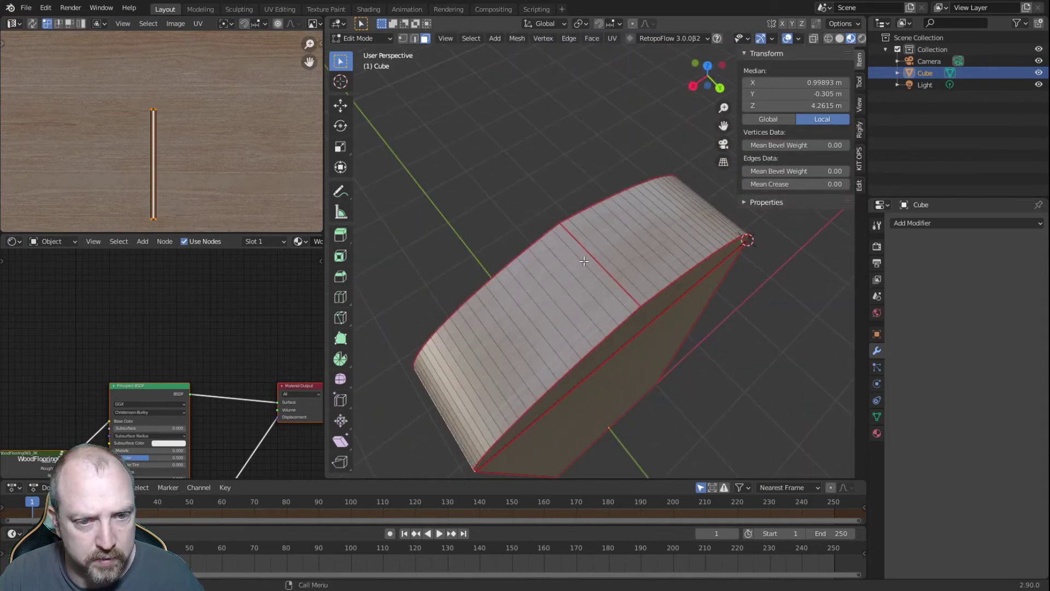
pyautogui.keyDown('ctrl'); pyautogui.click(584, 261); pyautogui.keyUp('ctrl')
pyautogui.press('u')
pyautogui.click(584, 258)
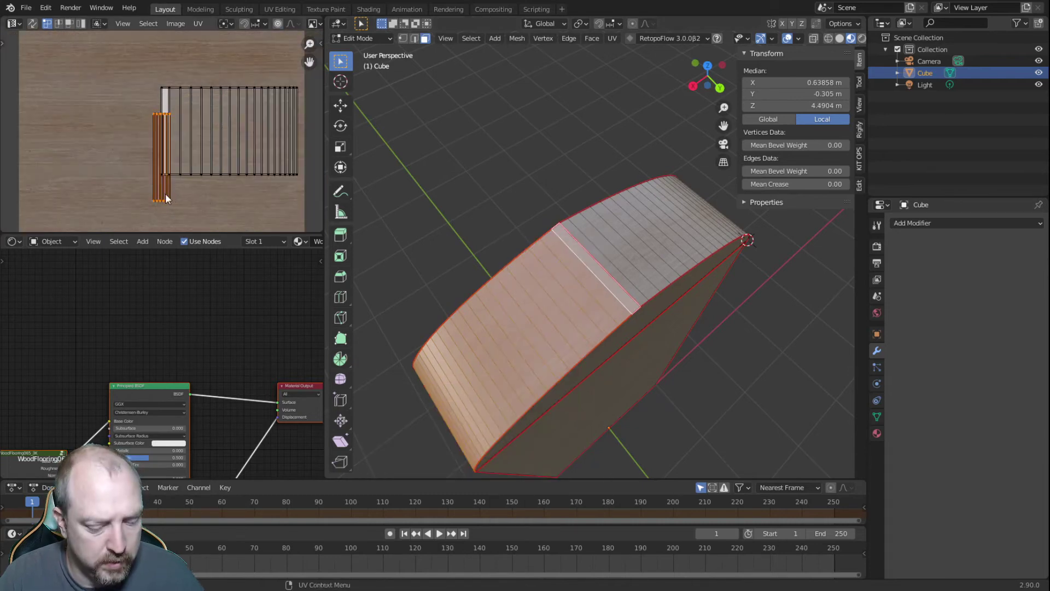
pyautogui.press('g')
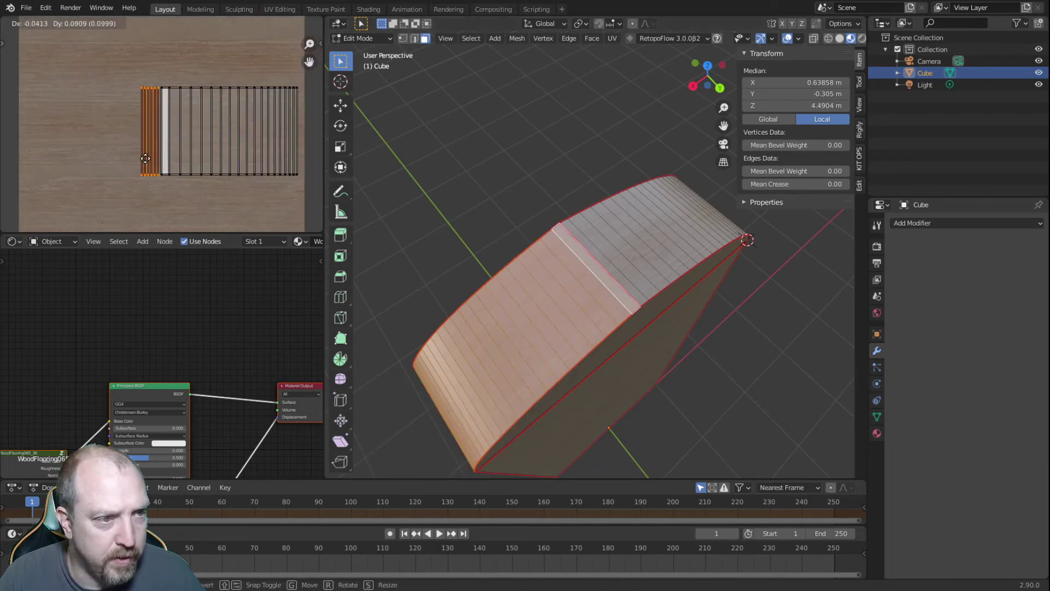
pyautogui.click(147, 158)
# - Rotate these end strips' UVs 180 degrees and move them about 0.54 along X to the far side of the half's UVs
pyautogui.moveTo(482, 274); pyautogui.dragTo(518, 230, button='middle')
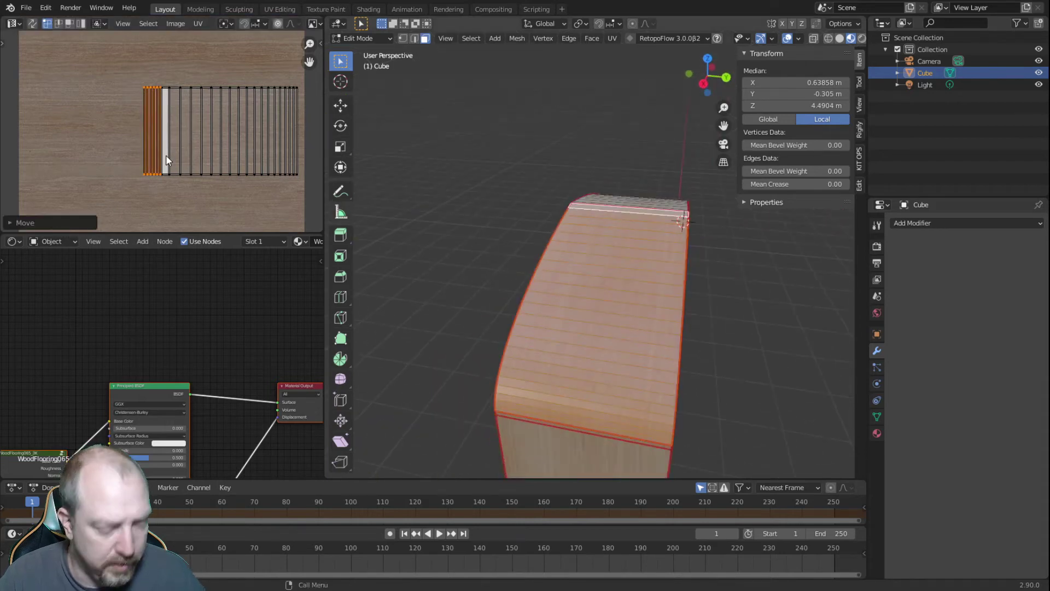
pyautogui.write('r180')
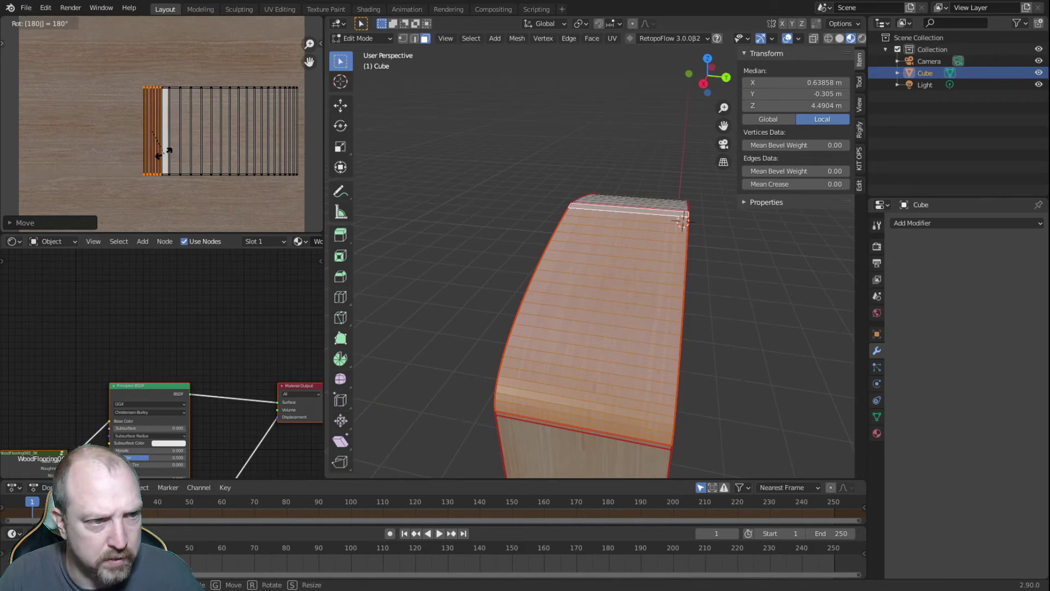
pyautogui.press('Return')
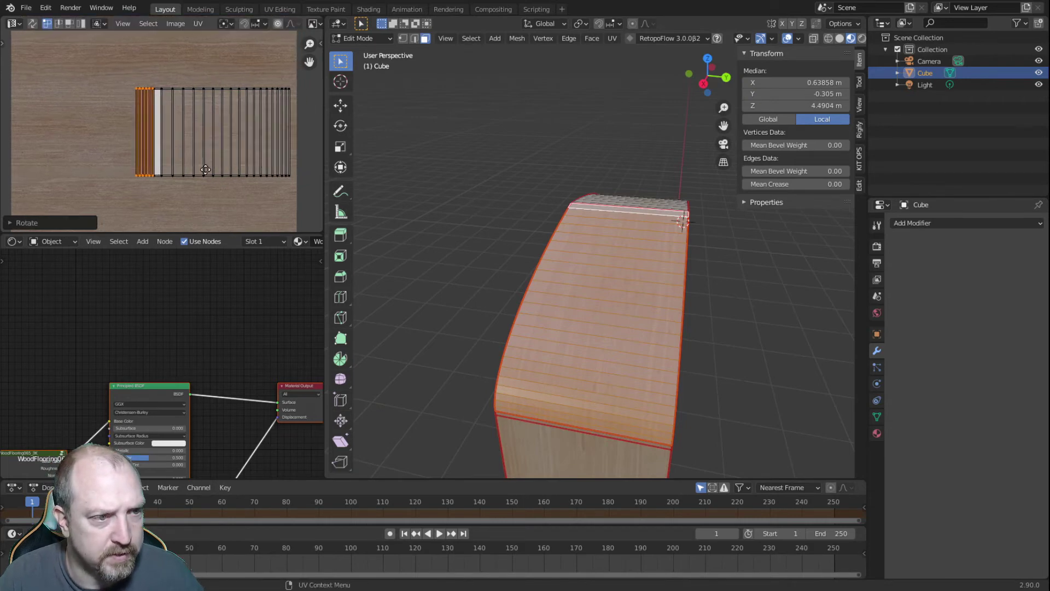
pyautogui.moveTo(213, 166); pyautogui.dragTo(125, 175, button='middle')
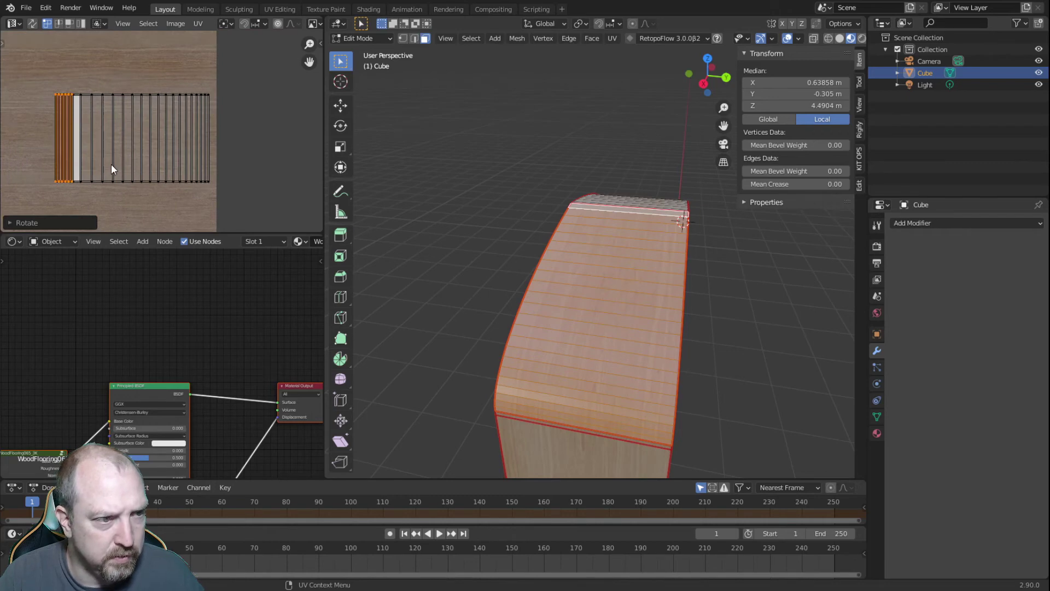
pyautogui.press('g')
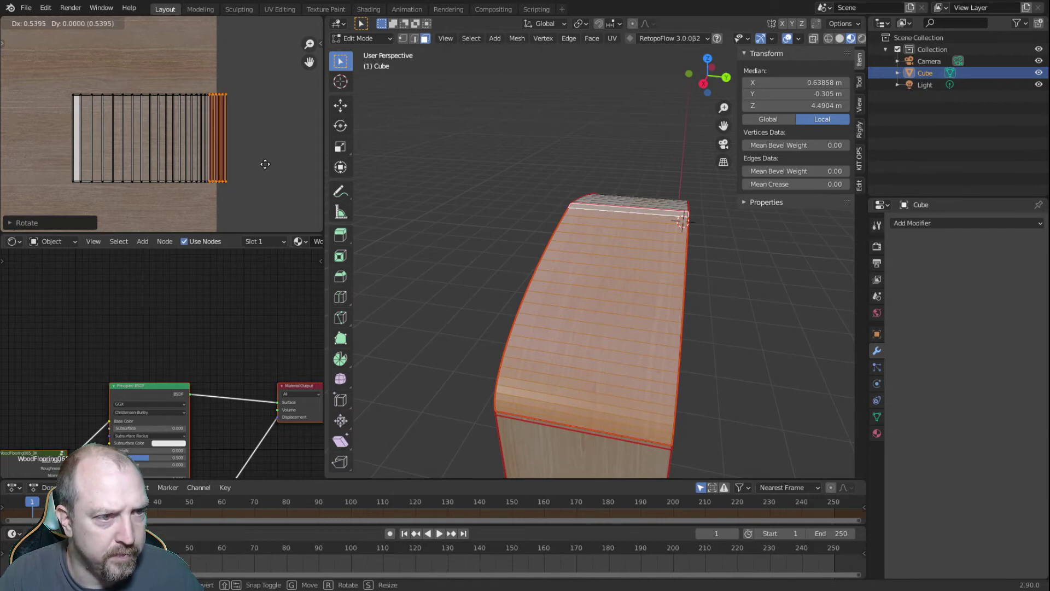
pyautogui.click(264, 164)
# - Move this half's combined UVs fully onto the wood image, then deselect and examine the grain across the arch
pyautogui.moveTo(271, 213); pyautogui.dragTo(38, 74)
pyautogui.press('g')
pyautogui.click(128, 136)
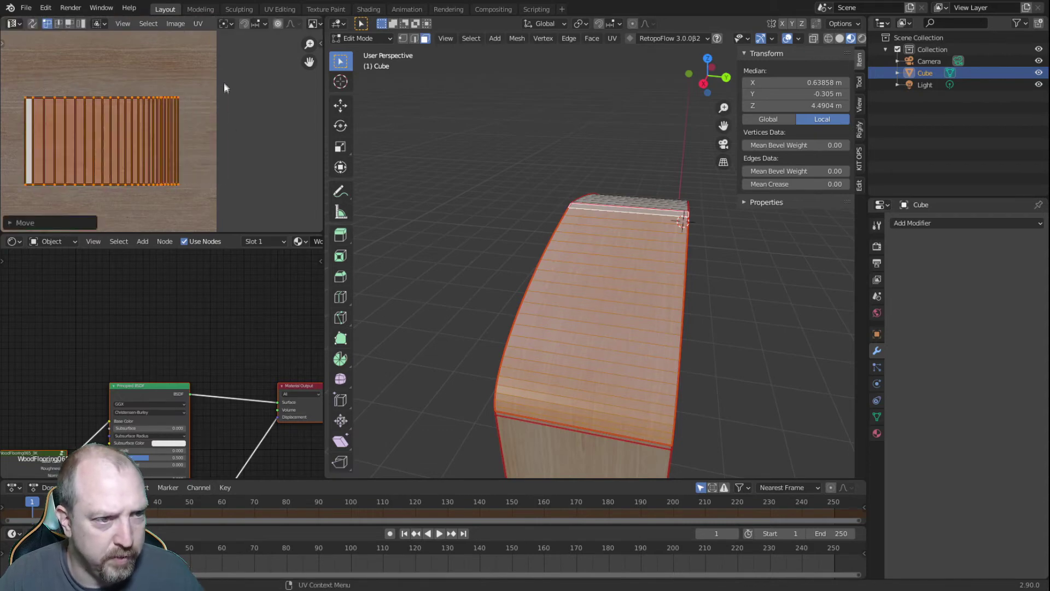
pyautogui.click(477, 278)
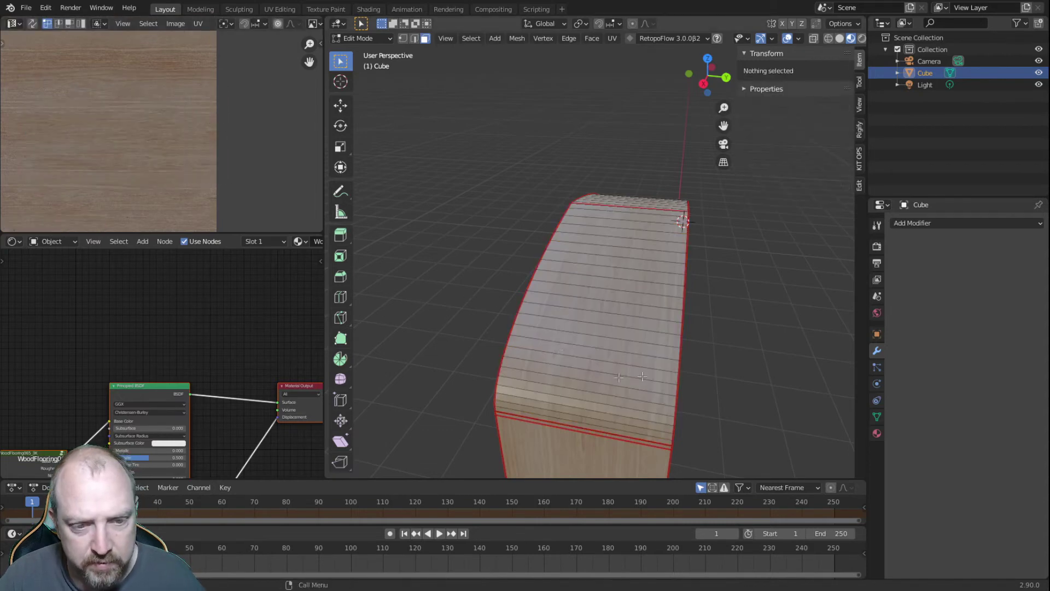
pyautogui.moveTo(590, 370); pyautogui.dragTo(615, 355, button='middle')
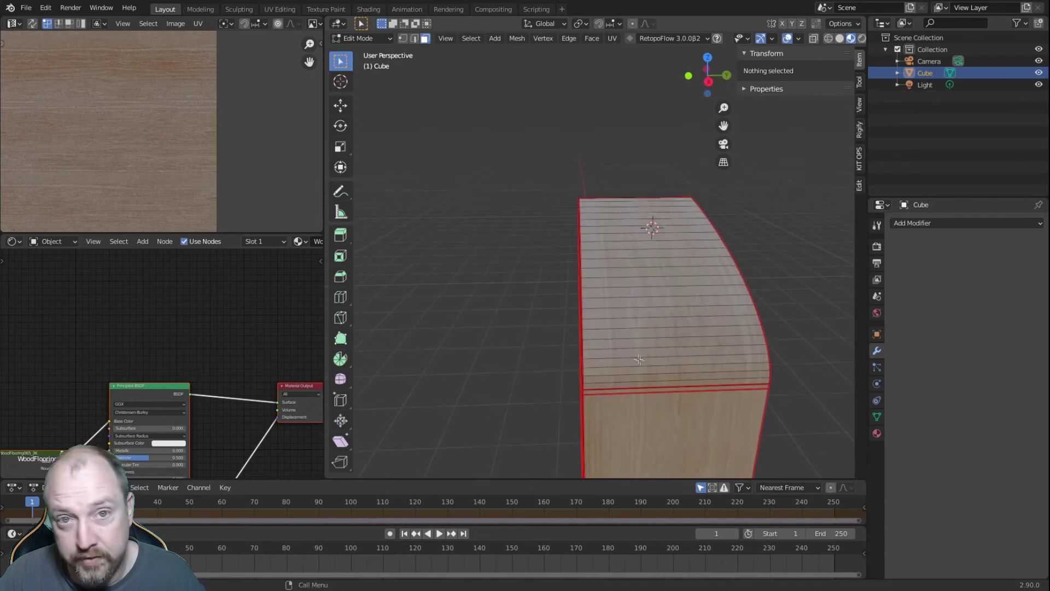
pyautogui.scroll(3, 658, 363)
pyautogui.scroll(-3, 660, 363)
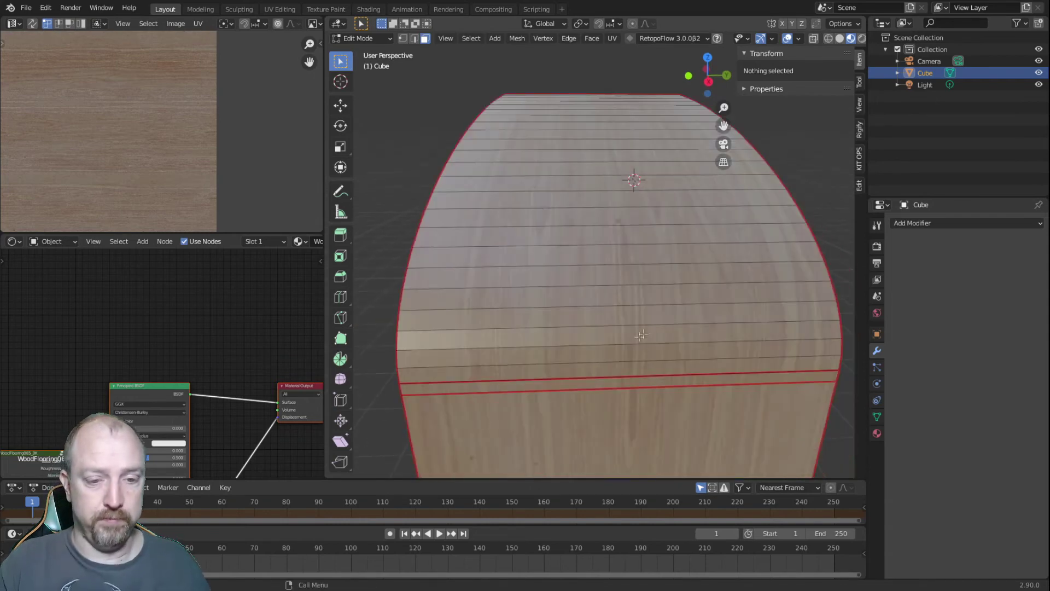
# - Select the seam-bounded front frame around the arch, including its lower rail, and unwrap it with Cube Projection
pyautogui.moveTo(642, 372); pyautogui.dragTo(611, 370, button='middle')
pyautogui.scroll(-4, 612, 368)
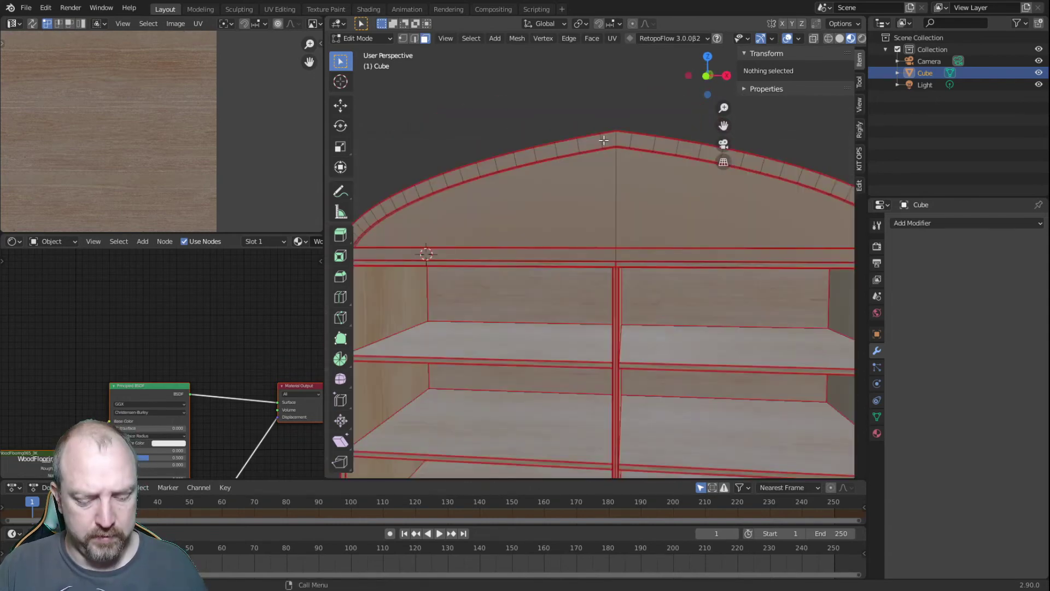
pyautogui.press('l')
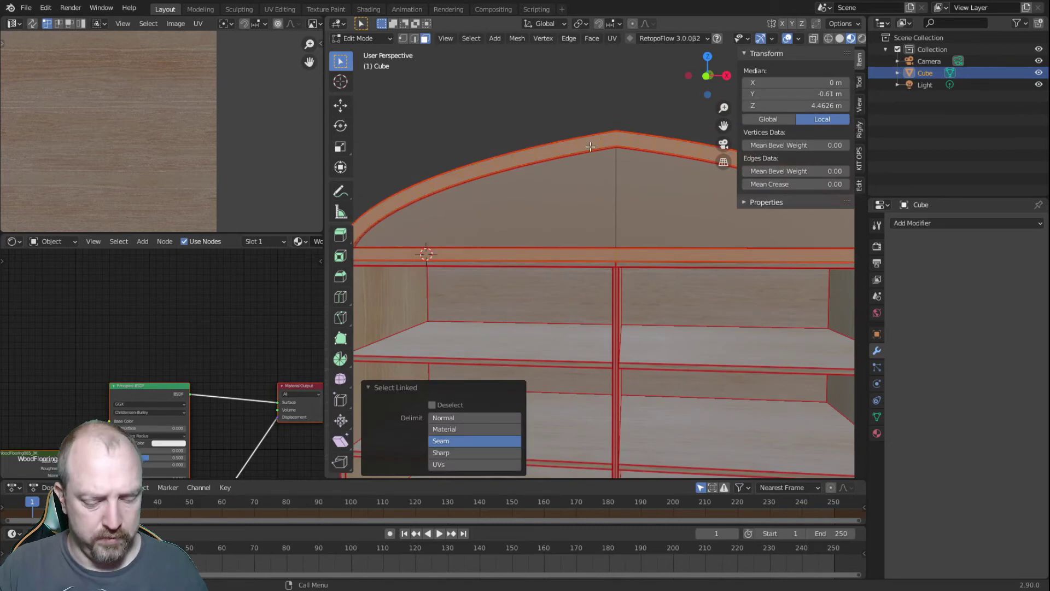
pyautogui.press('u')
pyautogui.click(569, 217)
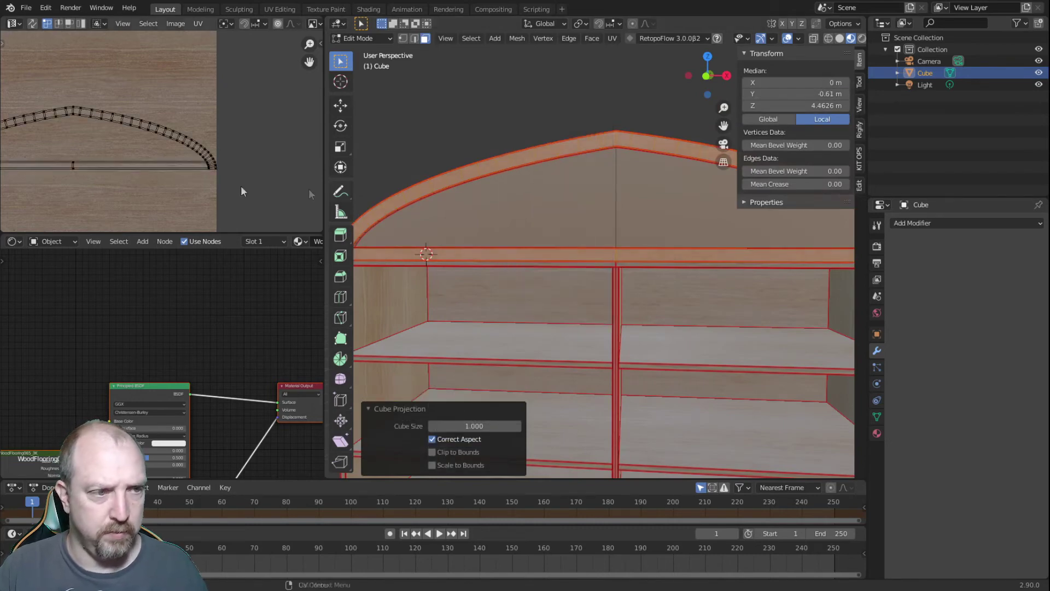
pyautogui.scroll(-5, 224, 185)
pyautogui.scroll(2, 183, 164)
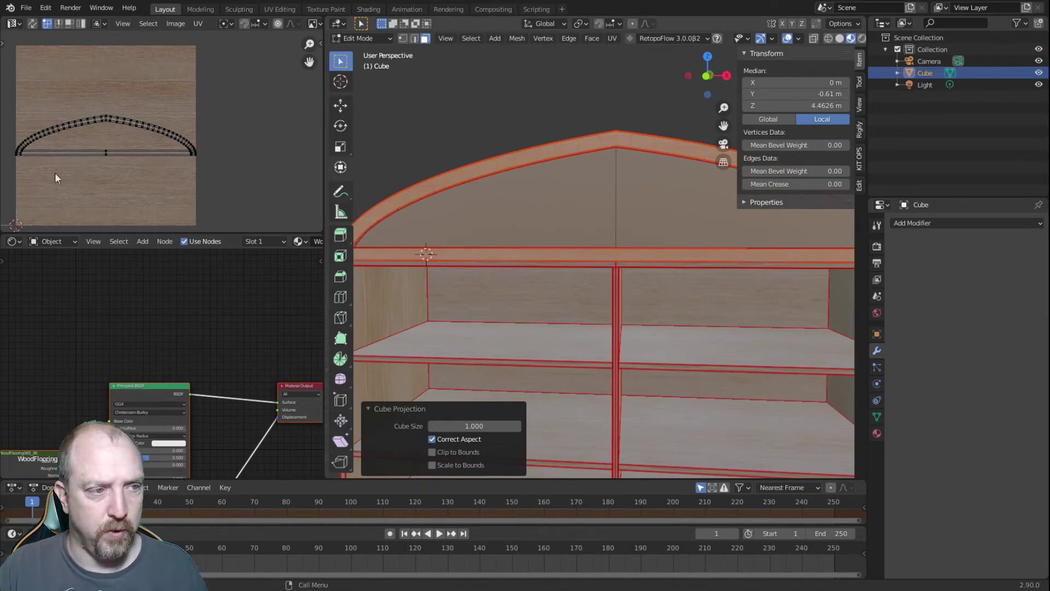
# - Select both halves of the recessed front panel under the arch, unwrap them with Cube Projection, and deselect
pyautogui.click(554, 183)
pyautogui.keyDown('shift'); pyautogui.click(648, 184); pyautogui.keyUp('shift')
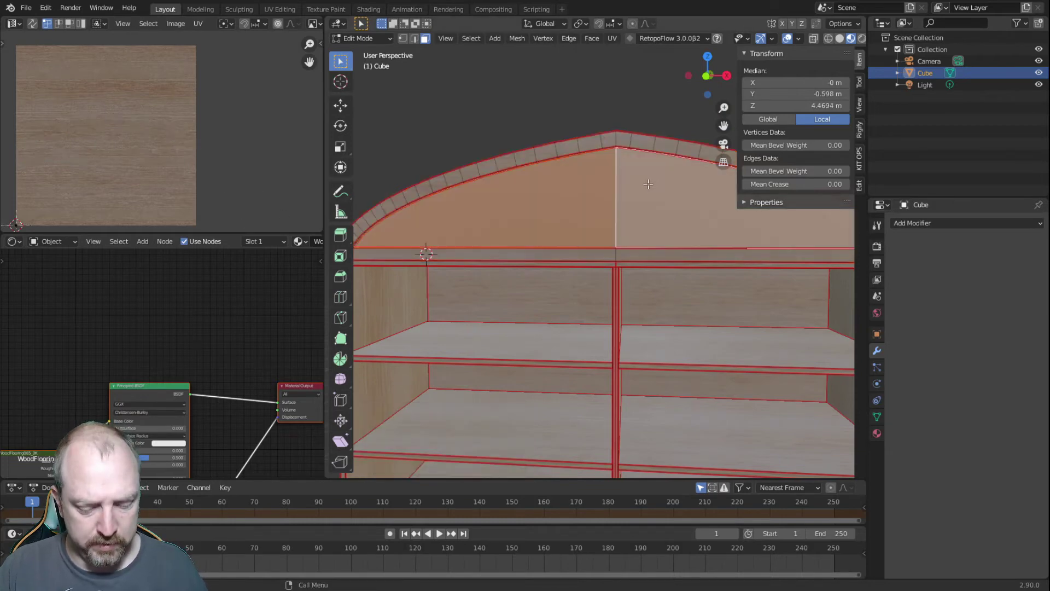
pyautogui.press('u')
pyautogui.click(641, 189)
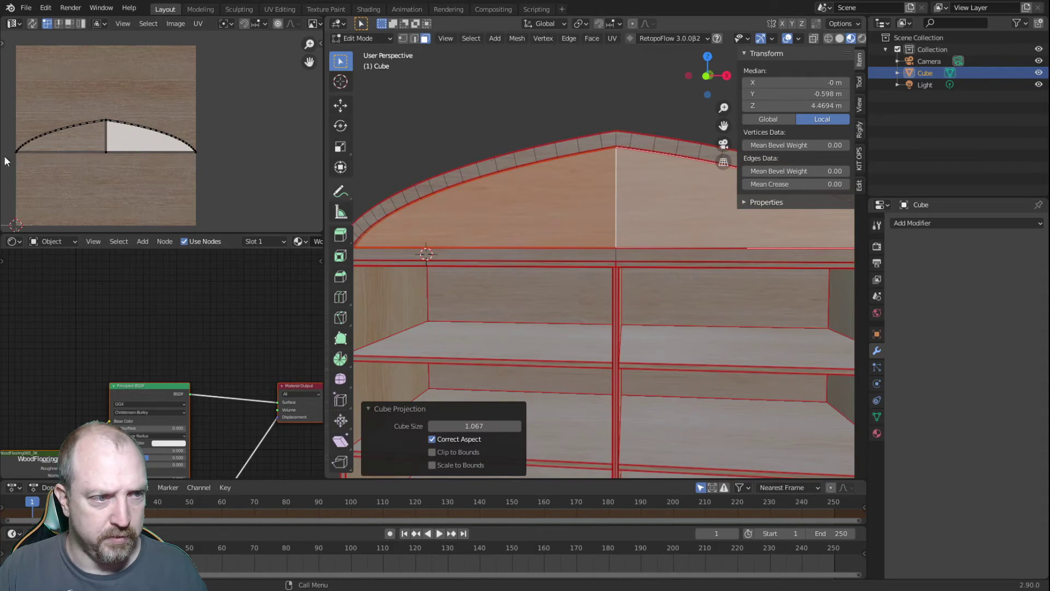
pyautogui.click(535, 127)
# - Select the loop of thin inset faces around the front panel, unwrap it with Cube Projection, and deselect
pyautogui.moveTo(563, 235); pyautogui.dragTo(586, 249, button='middle')
pyautogui.scroll(9, 584, 246)
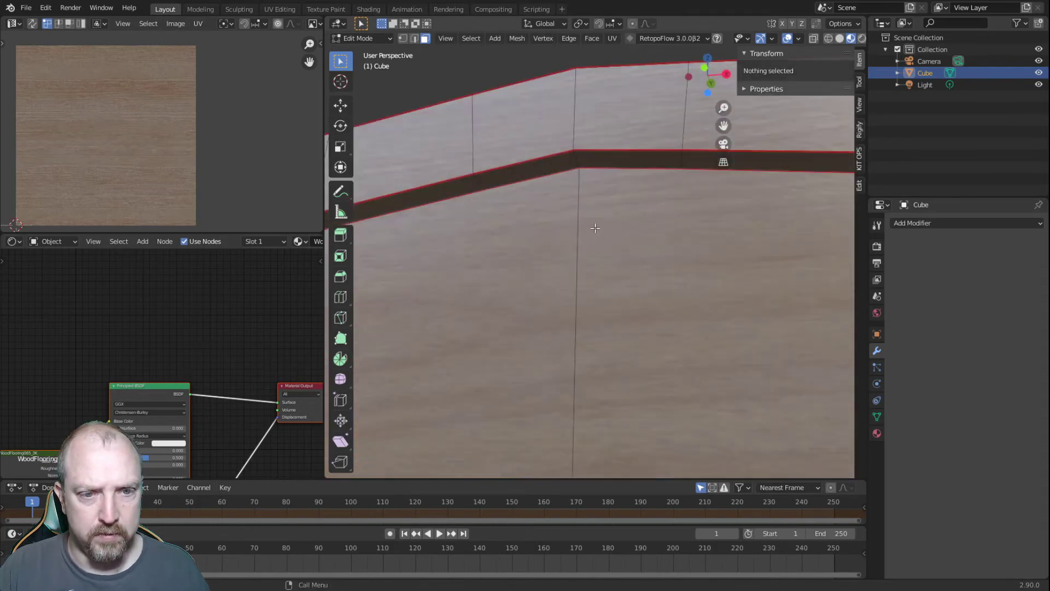
pyautogui.keyDown('alt'); pyautogui.click(577, 162); pyautogui.keyUp('alt')
pyautogui.scroll(-7, 568, 194)
pyautogui.moveTo(571, 268); pyautogui.dragTo(605, 258, button='middle')
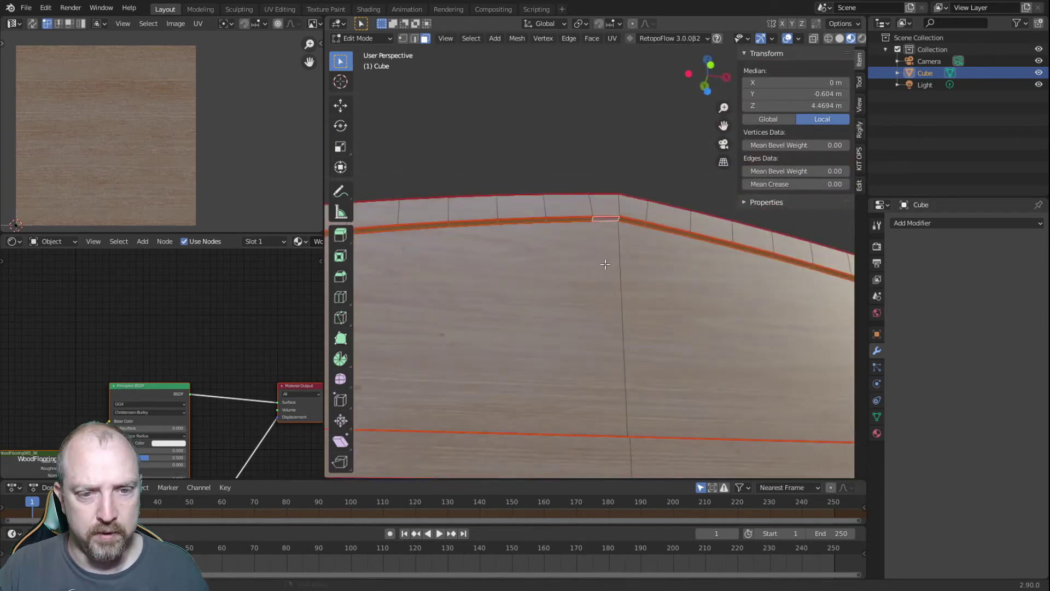
pyautogui.click(620, 154)
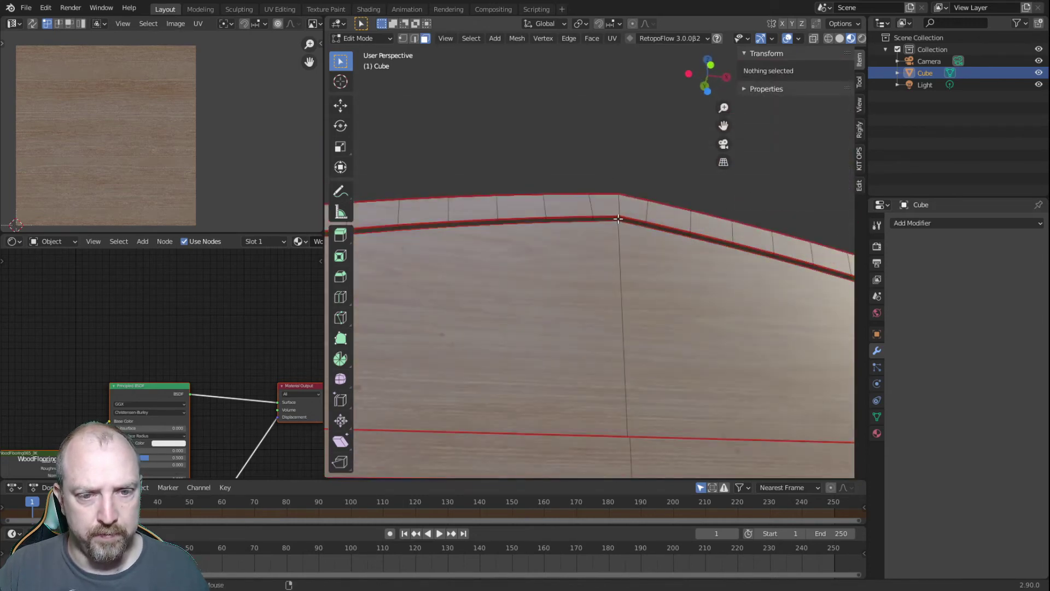
pyautogui.keyDown('alt'); pyautogui.click(619, 219); pyautogui.keyUp('alt')
pyautogui.scroll(-6, 620, 245)
pyautogui.moveTo(621, 246); pyautogui.dragTo(427, 326, button='middle')
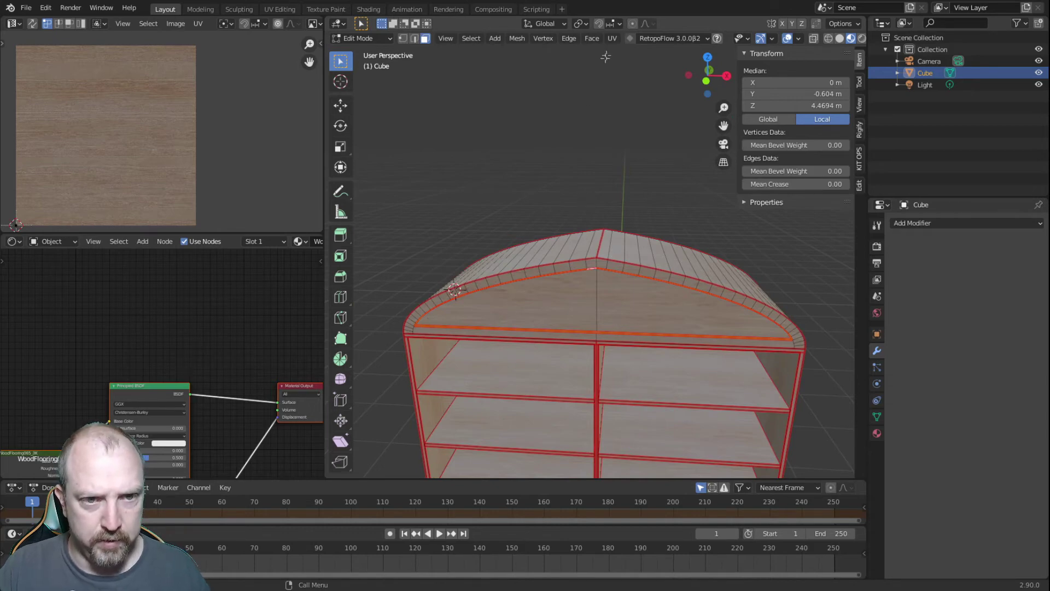
pyautogui.click(610, 39)
pyautogui.click(640, 121)
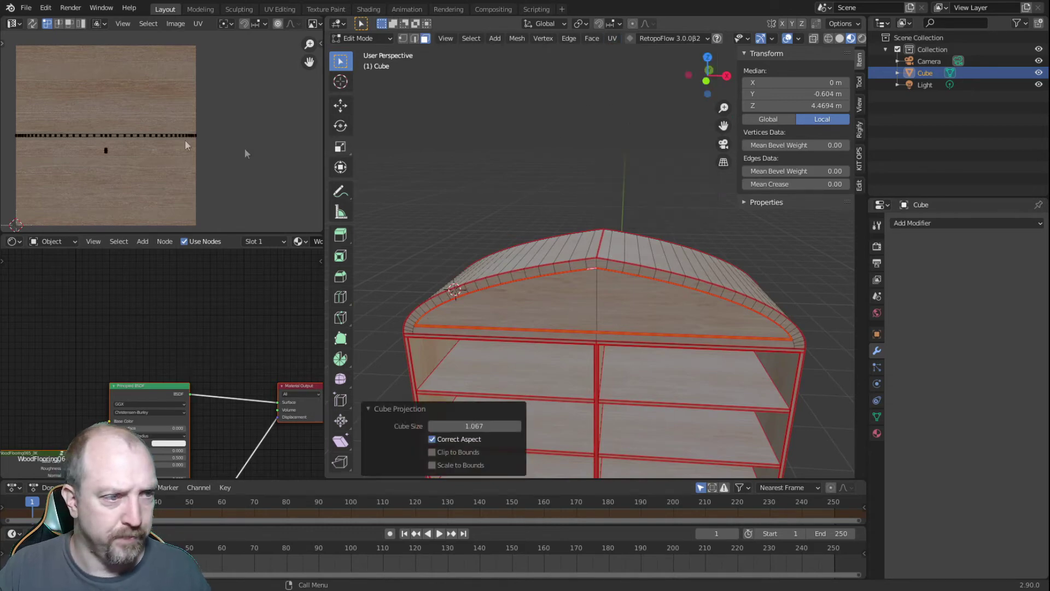
pyautogui.scroll(8, 125, 157)
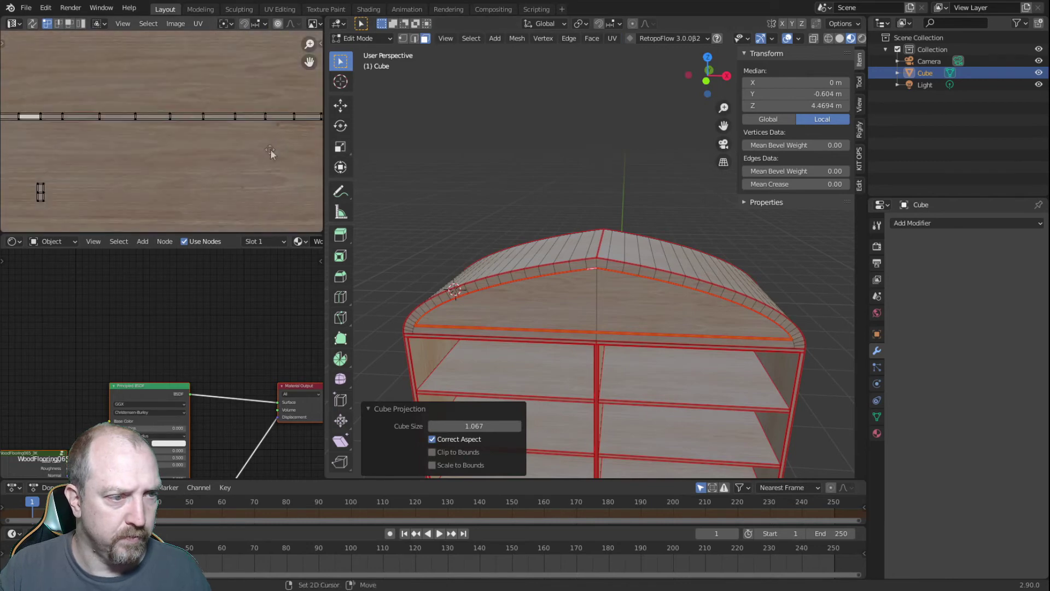
pyautogui.click(459, 194)
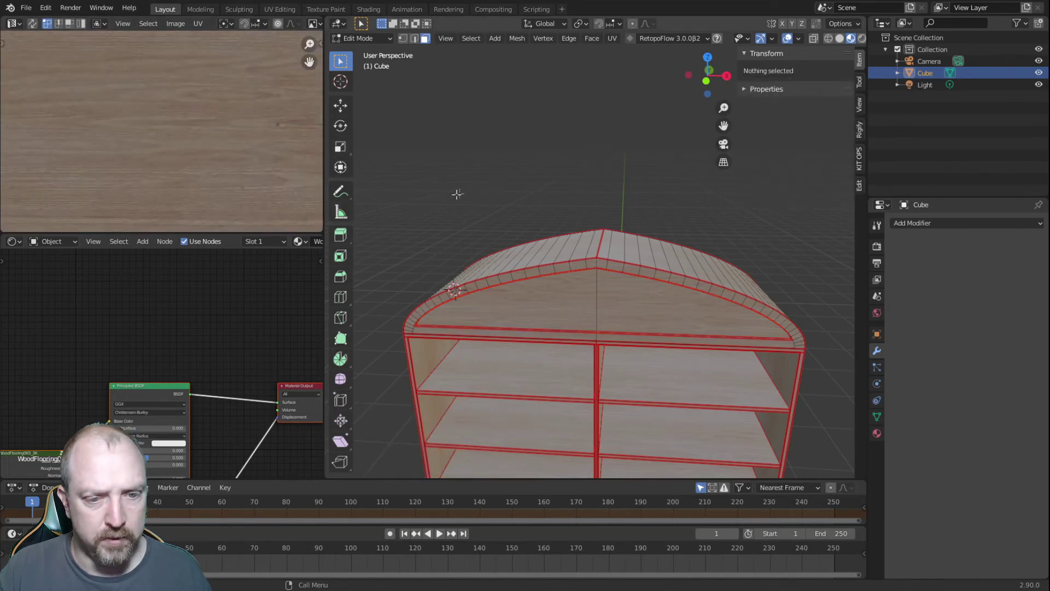
# - Examine the UV placement of both halves of the front rail beneath the arched panel
pyautogui.scroll(8, 550, 404)
pyautogui.moveTo(550, 404); pyautogui.dragTo(620, 328, button='middle')
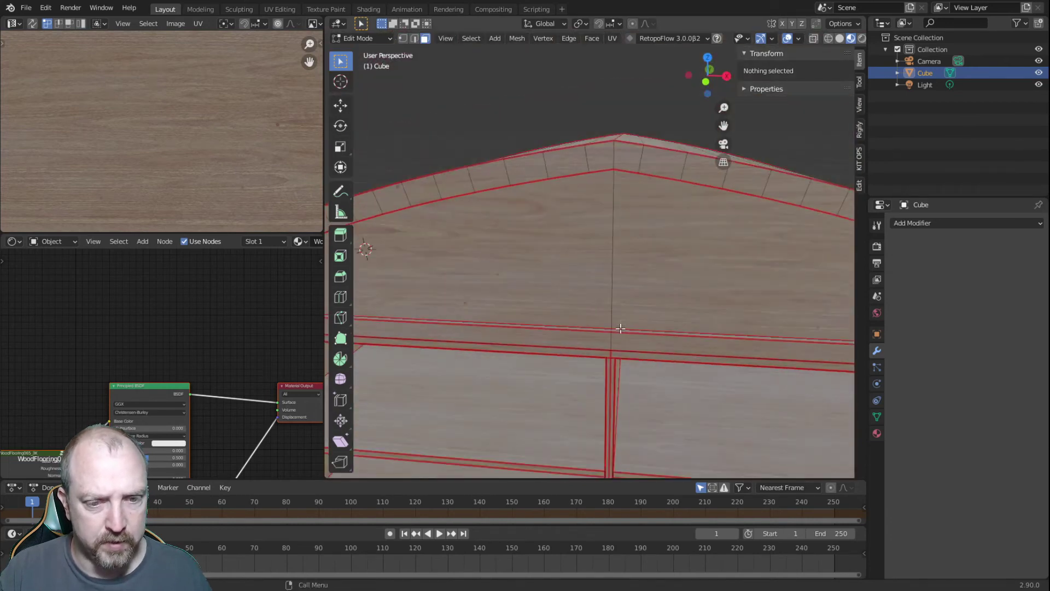
pyautogui.scroll(3, 621, 330)
pyautogui.keyDown('shift'); pyautogui.moveTo(630, 365); pyautogui.dragTo(607, 189, button='middle'); pyautogui.keyUp('shift')
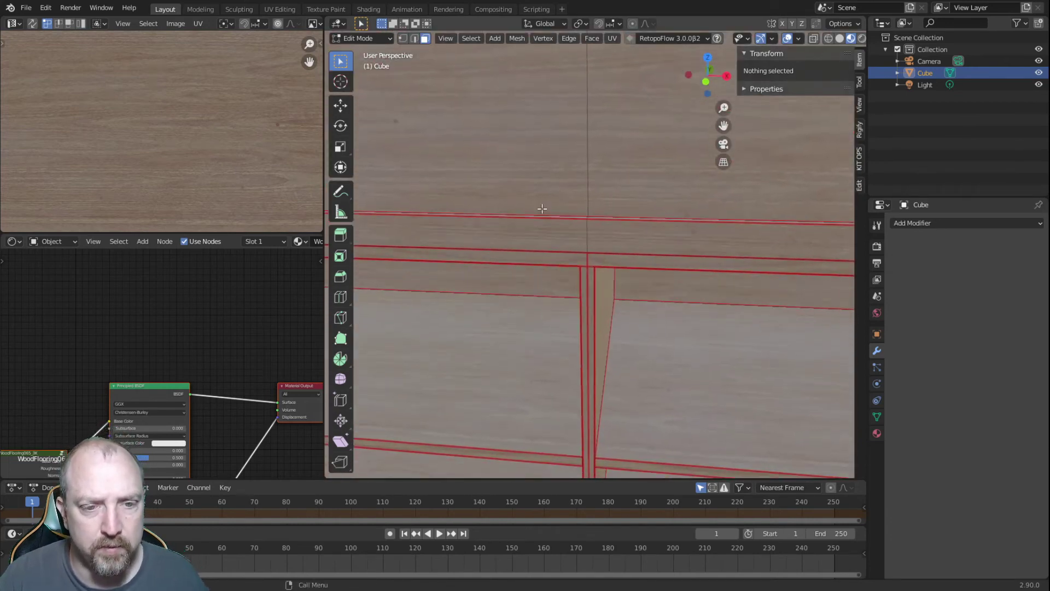
pyautogui.click(592, 238)
pyautogui.click(542, 242)
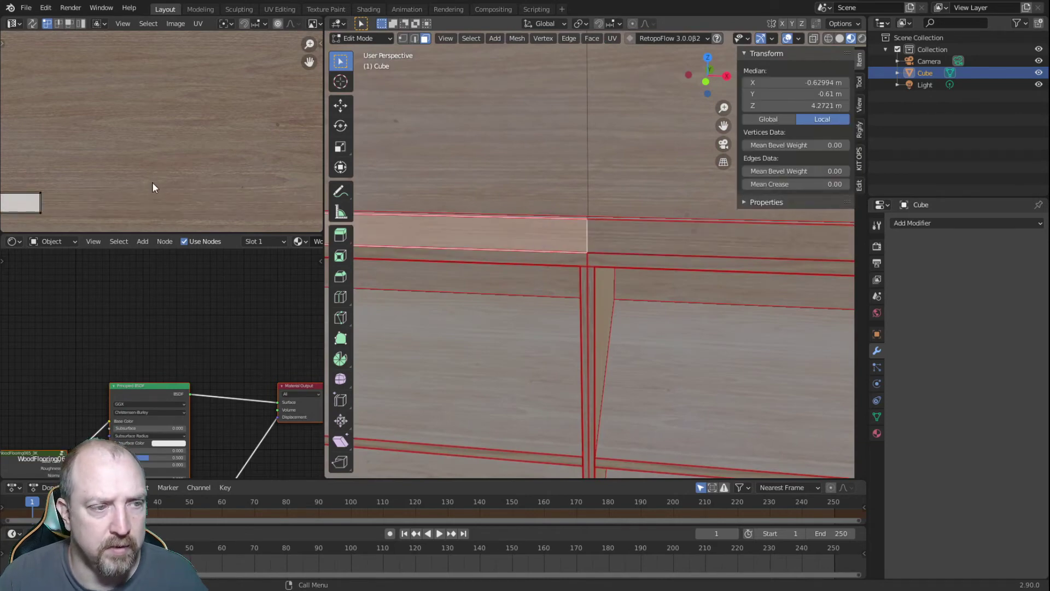
pyautogui.scroll(-5, 218, 193)
pyautogui.click(631, 242)
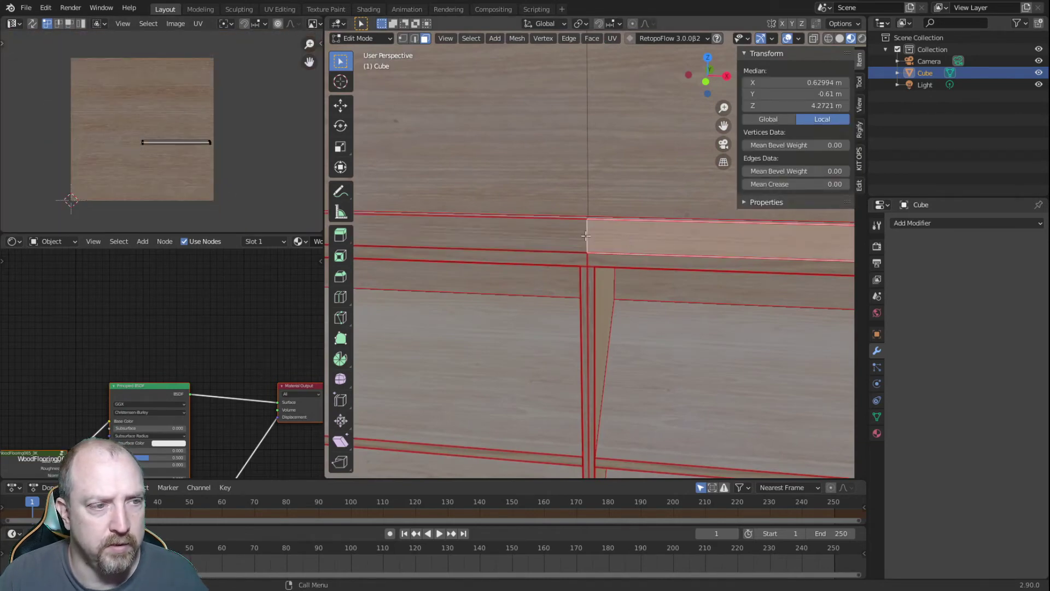
pyautogui.click(520, 233)
pyautogui.scroll(-8, 568, 247)
pyautogui.moveTo(559, 293); pyautogui.dragTo(588, 287, button='middle')
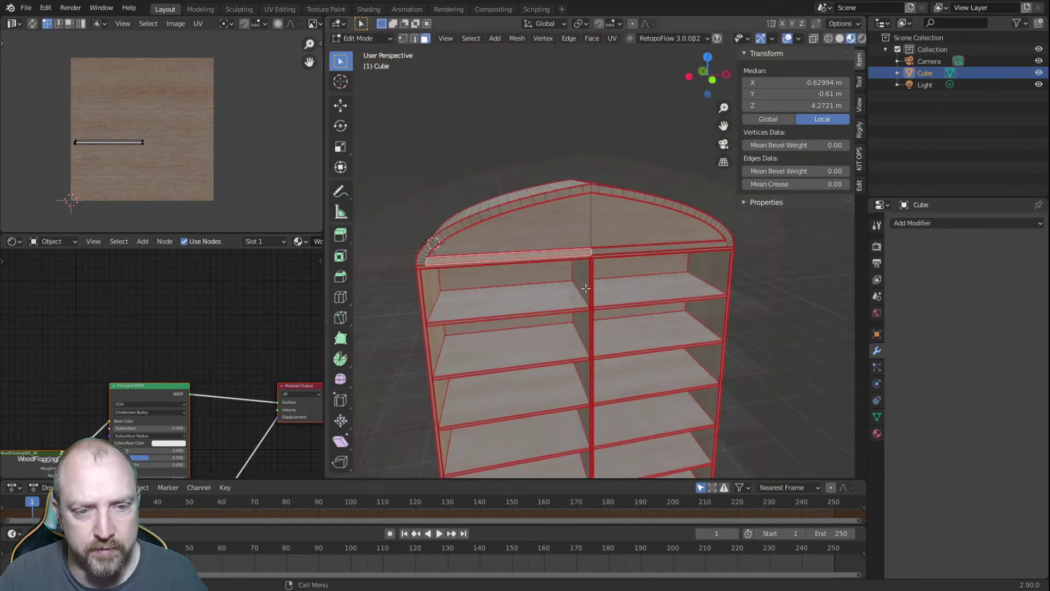
# - Select both halves of the narrow front strip directly below the rail and locate their UVs
pyautogui.scroll(9, 569, 280)
pyautogui.click(560, 266)
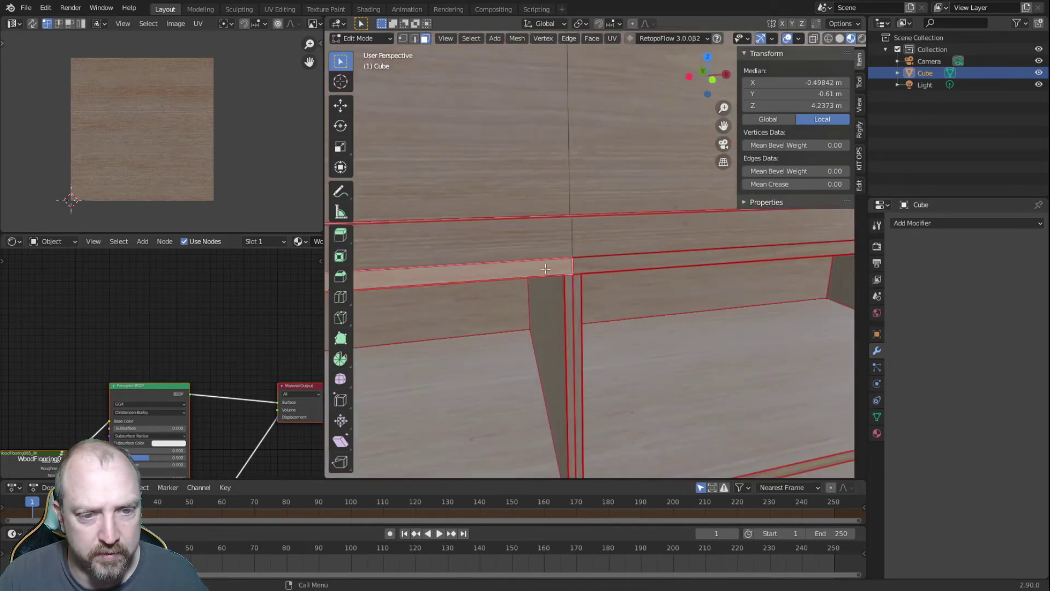
pyautogui.click(591, 264)
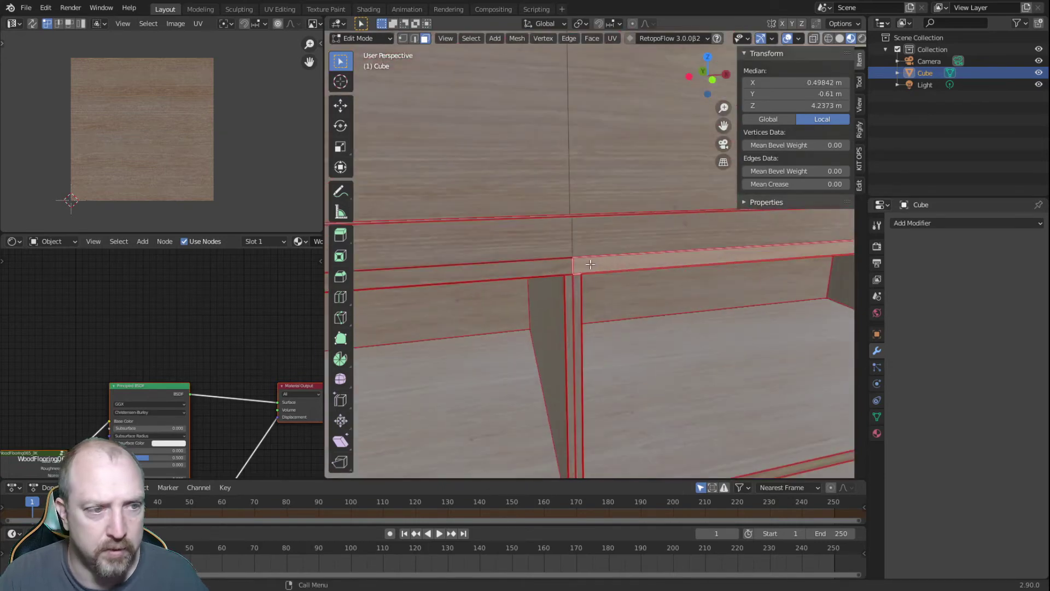
pyautogui.keyDown('shift'); pyautogui.click(556, 263); pyautogui.keyUp('shift')
pyautogui.scroll(-8, 265, 185)
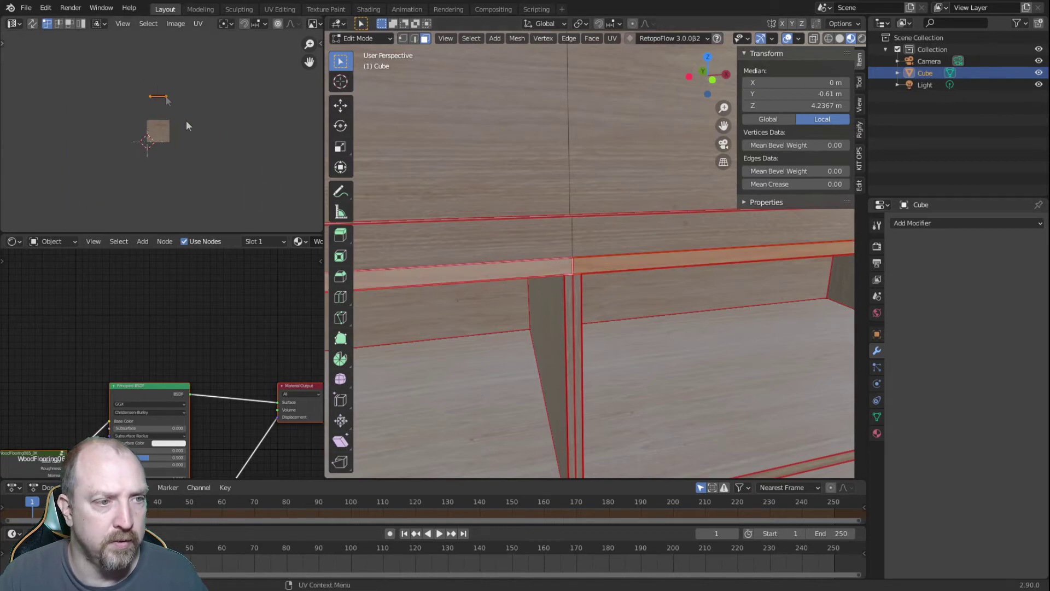
pyautogui.scroll(4, 187, 166)
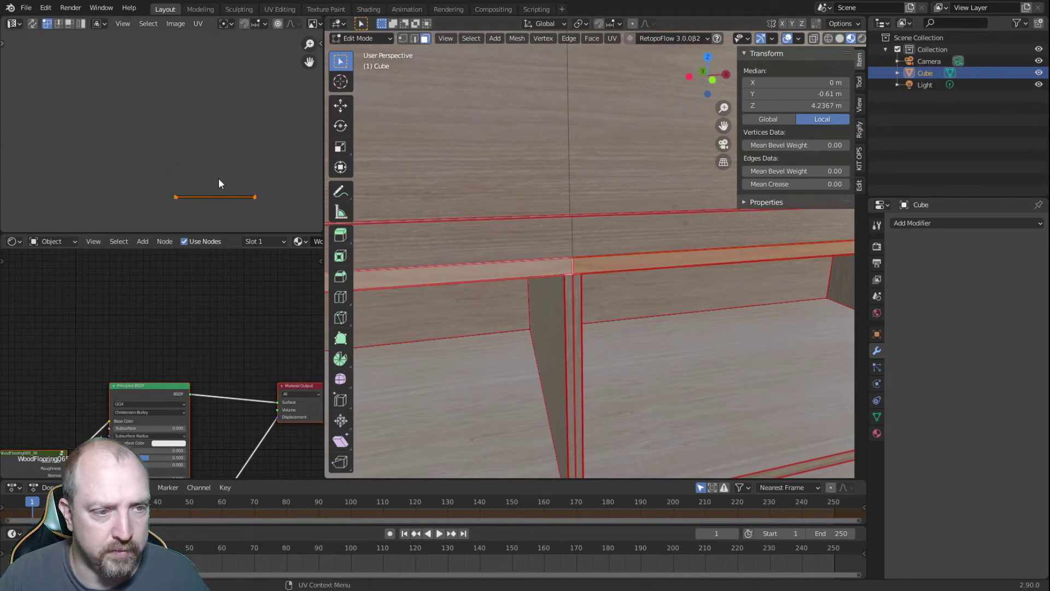
pyautogui.click(556, 268)
pyautogui.keyDown('shift'); pyautogui.click(583, 265); pyautogui.keyUp('shift')
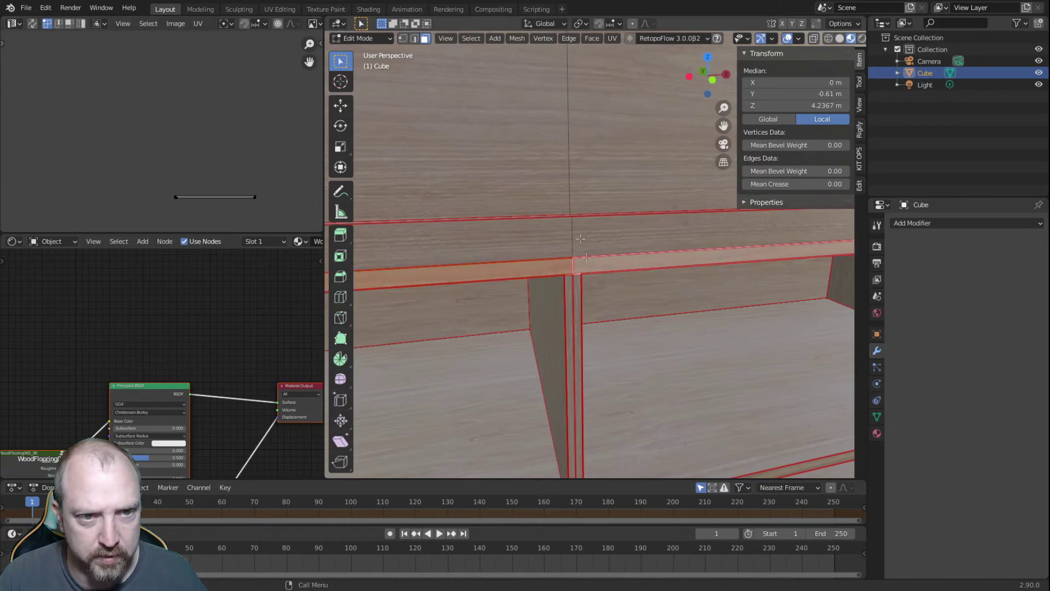
# - Try Cube Projection on the two narrow strip faces, inspect their UVs, and undo the projection
pyautogui.click(612, 38)
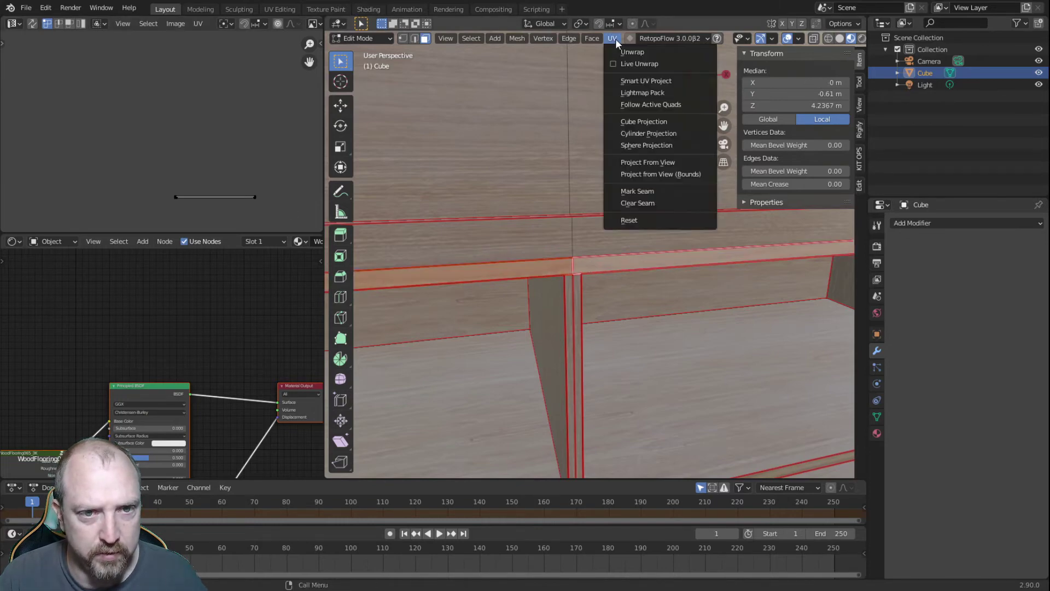
pyautogui.click(627, 121)
pyautogui.scroll(-6, 154, 178)
pyautogui.scroll(4, 183, 194)
pyautogui.moveTo(212, 182); pyautogui.dragTo(207, 106, button='middle')
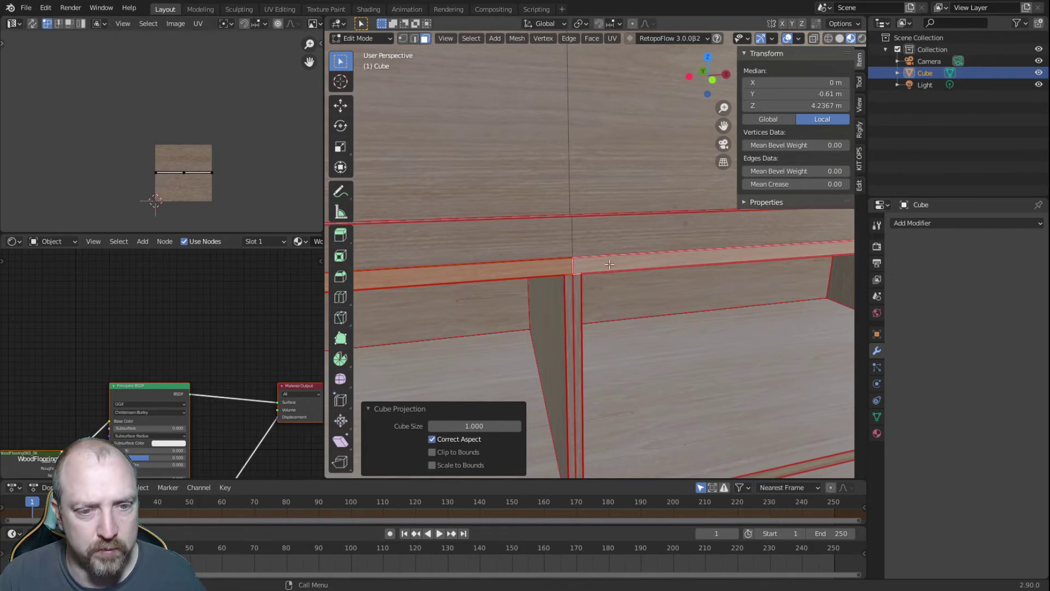
pyautogui.scroll(-5, 609, 264)
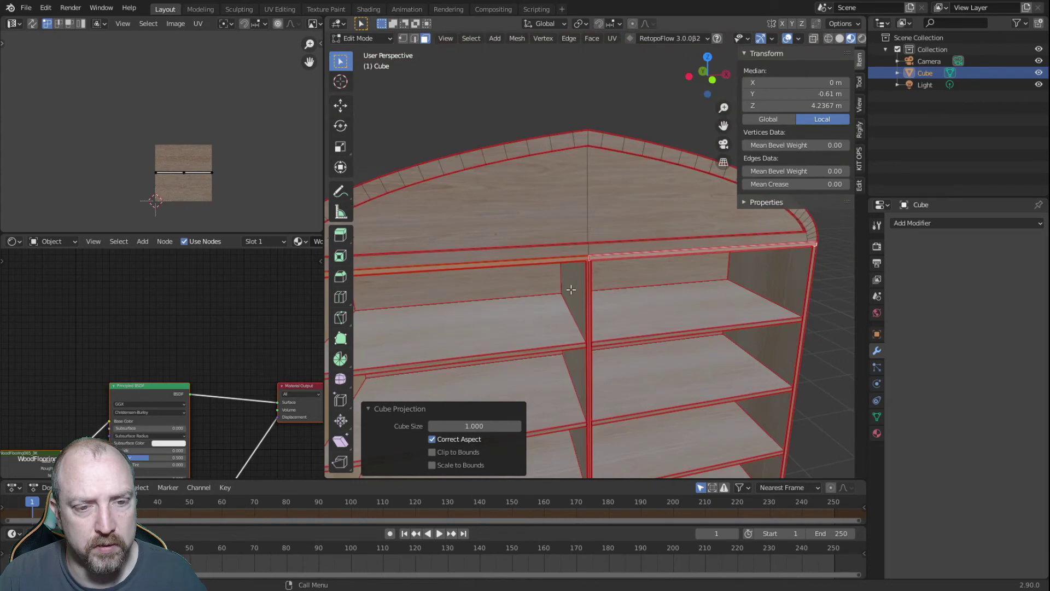
pyautogui.hotkey('ctrl', 'z')
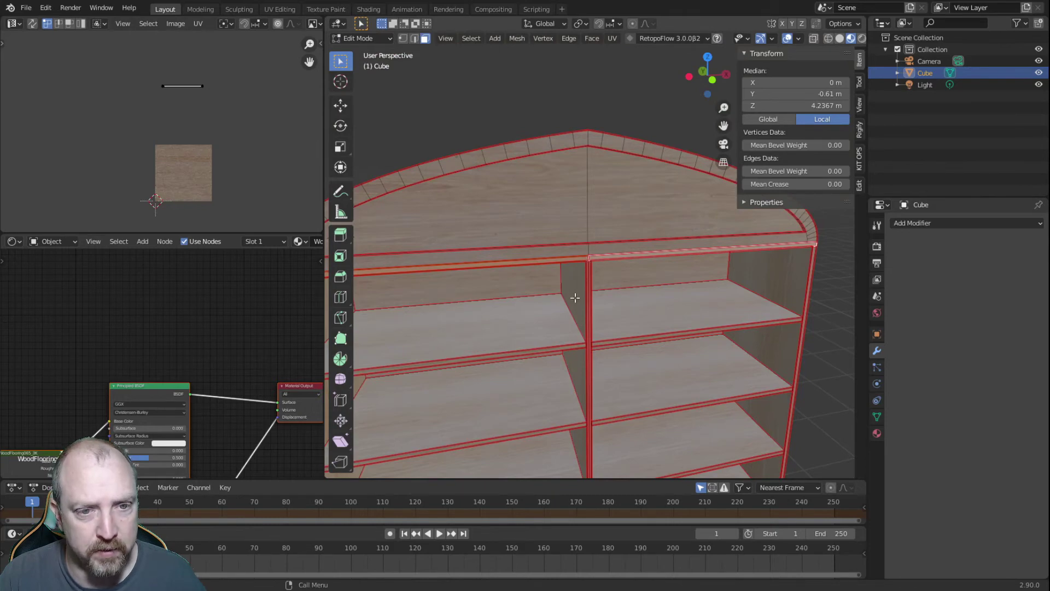
# - Unwrap the two selected strip faces below the rail with Cube Projection
pyautogui.scroll(2, 575, 297)
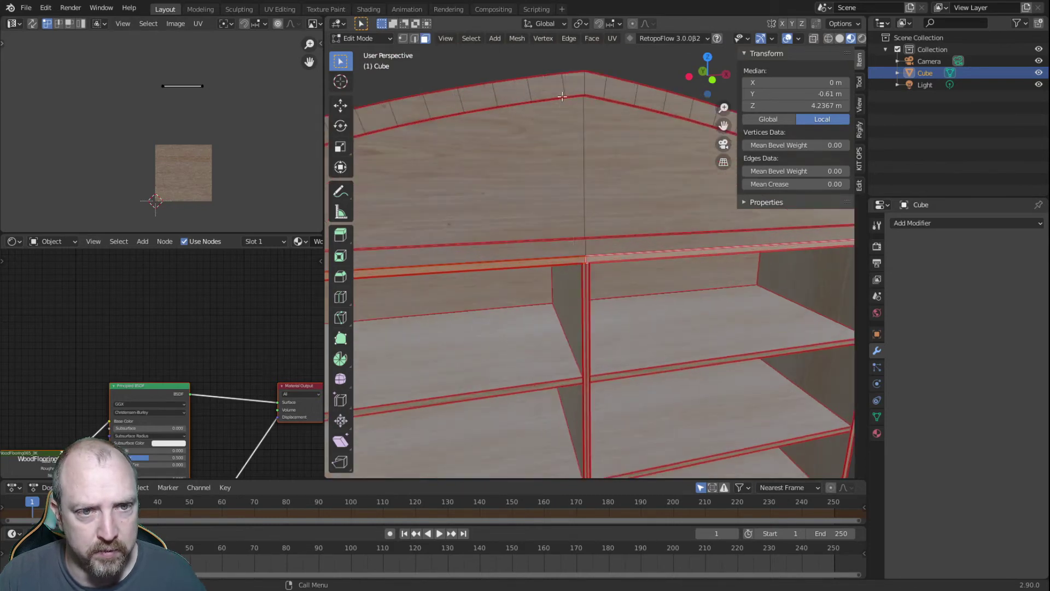
pyautogui.click(613, 38)
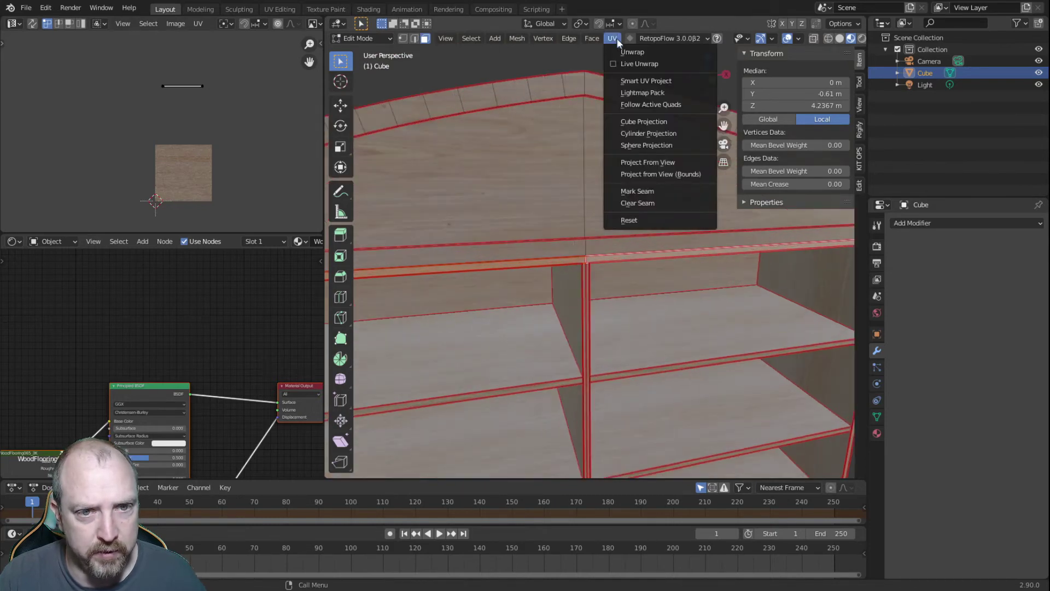
pyautogui.click(628, 123)
pyautogui.moveTo(553, 268); pyautogui.dragTo(591, 246, button='middle')
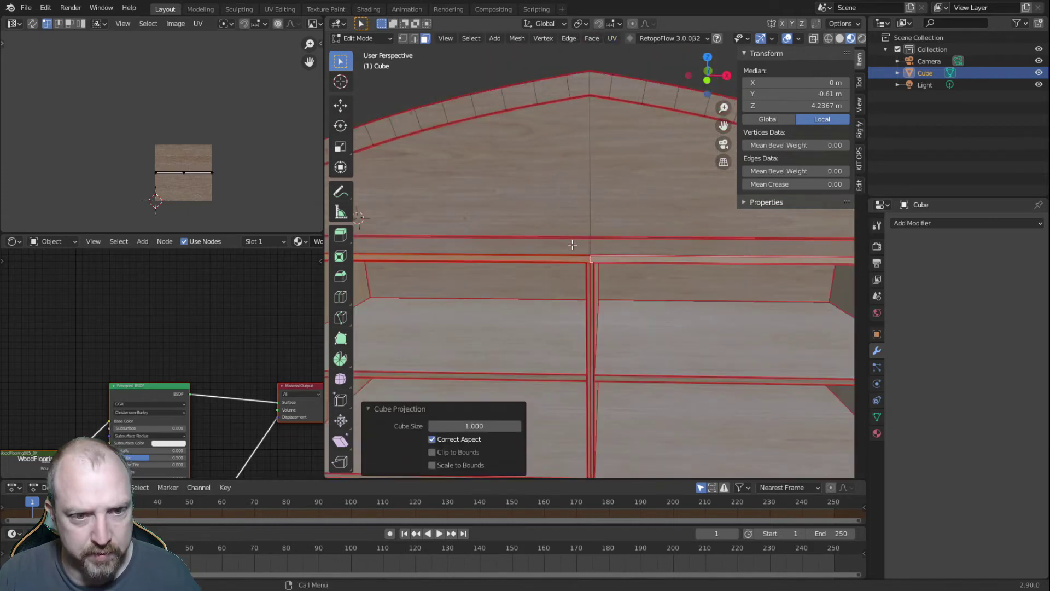
# - Add the arch's front frame, inset faces, recessed panel and curved top to the strip selection, bounded by seams
pyautogui.press('l')
pyautogui.press('l')
pyautogui.moveTo(571, 200); pyautogui.dragTo(554, 84, button='middle')
pyautogui.press('l')
pyautogui.press('l')
pyautogui.scroll(-3, 582, 156)
pyautogui.moveTo(582, 235); pyautogui.dragTo(566, 188, button='middle')
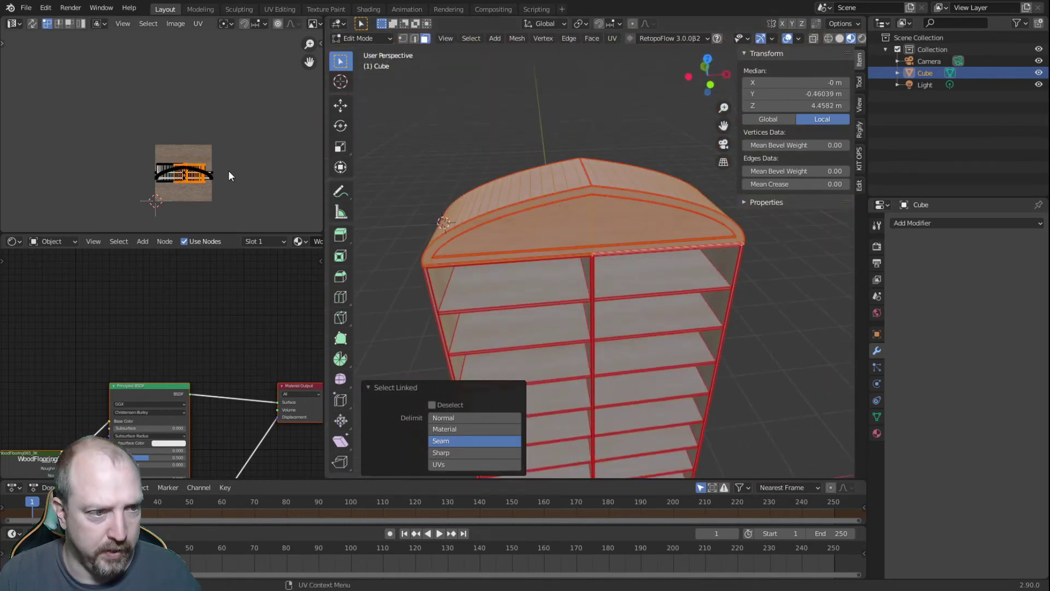
# - Scale all UVs of the selected arch parts by 3, then deselect and examine the wood grain on the front
pyautogui.press('a')
pyautogui.press('s')
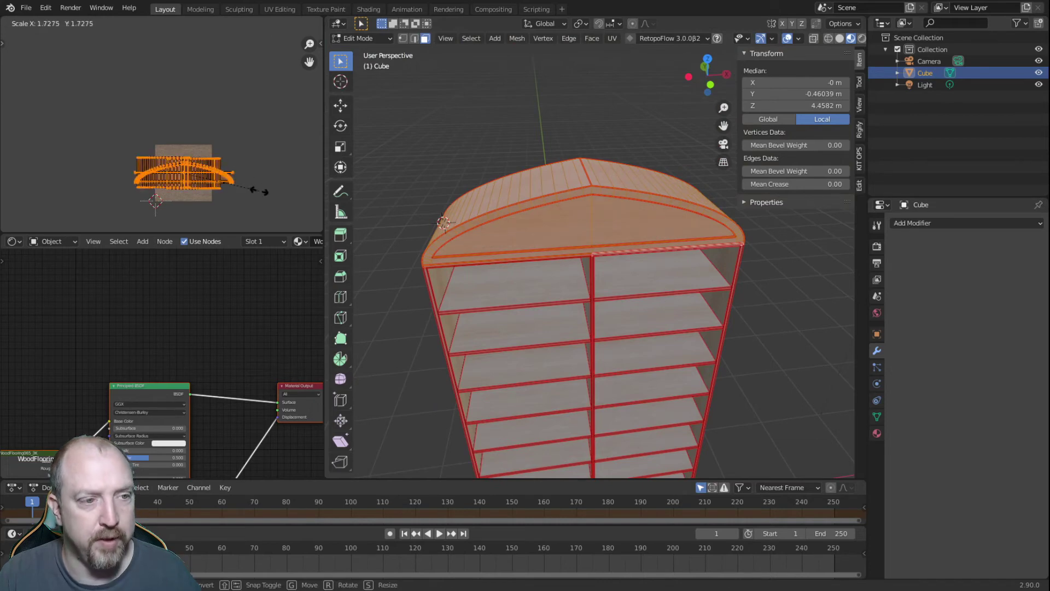
pyautogui.write('3')
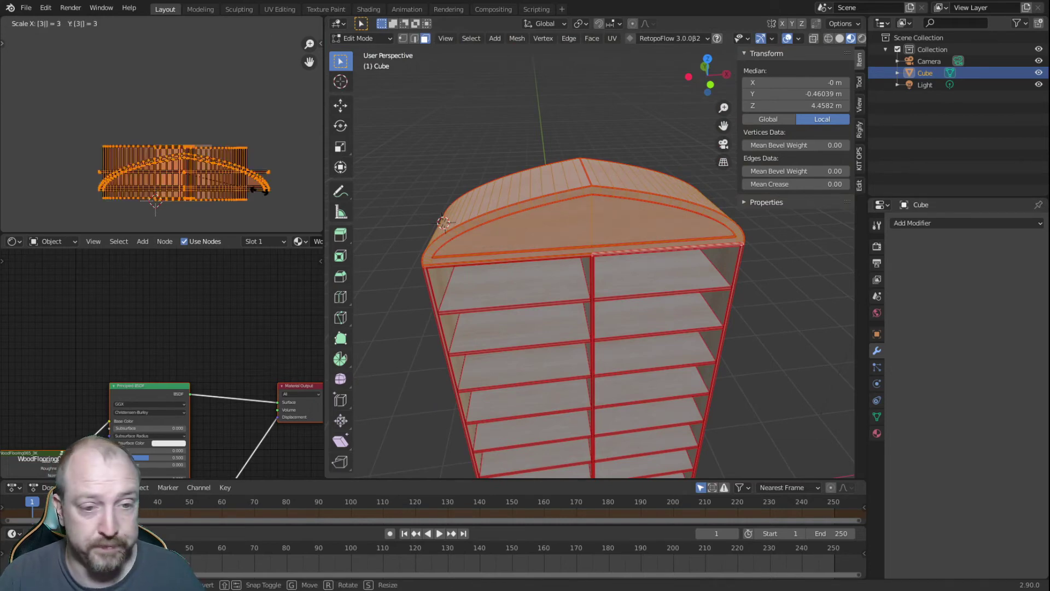
pyautogui.press('Return')
pyautogui.hotkey('alt', 'a')
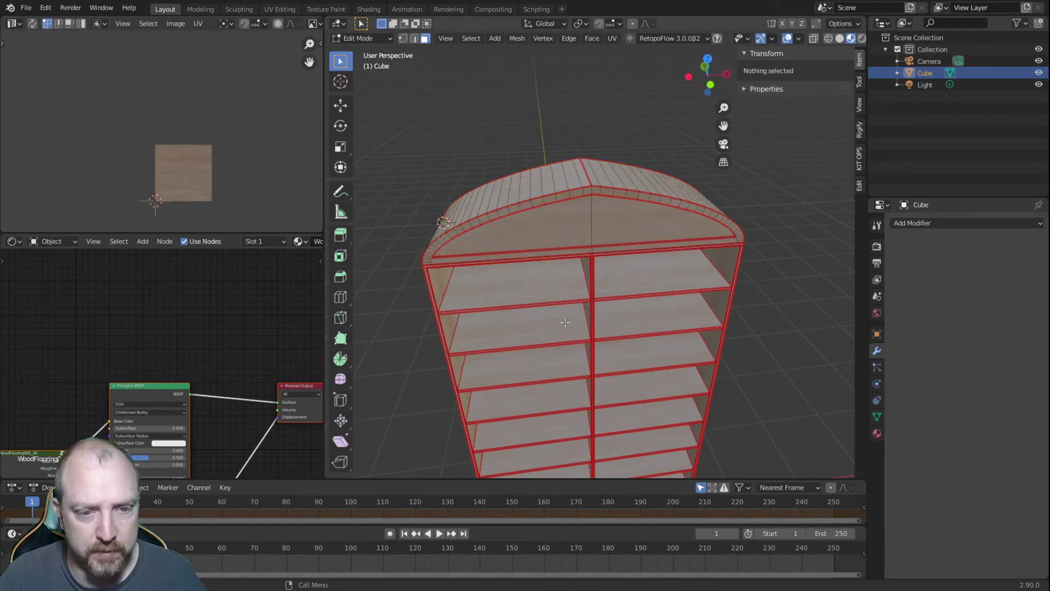
pyautogui.scroll(8, 565, 324)
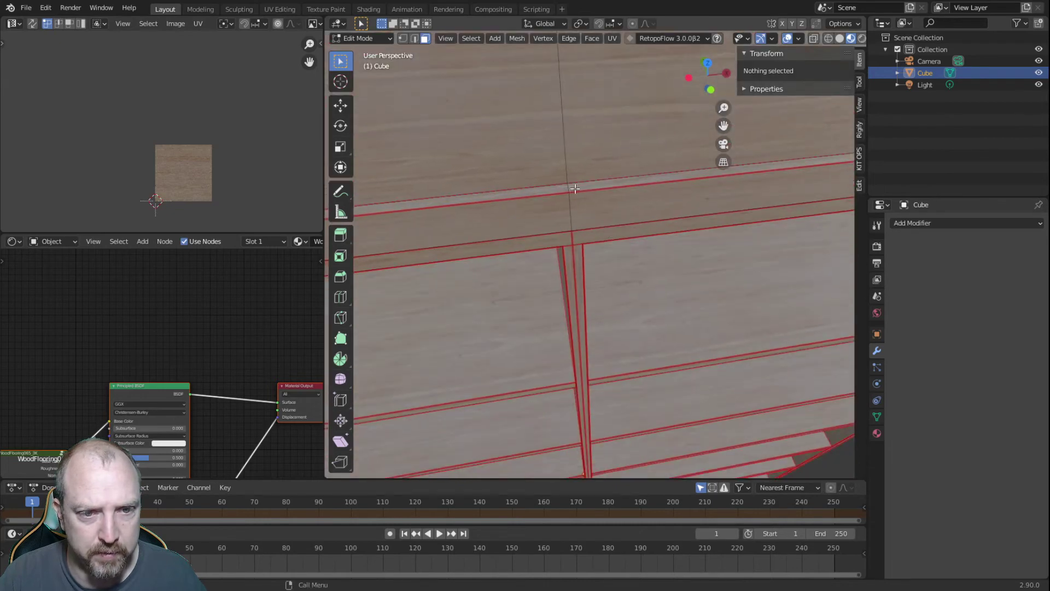
# - Select the thin inset faces around the arch's recessed panel and scale all their UVs by 3
pyautogui.keyDown('alt'); pyautogui.click(568, 187); pyautogui.keyUp('alt')
pyautogui.moveTo(568, 187); pyautogui.dragTo(563, 243, button='middle')
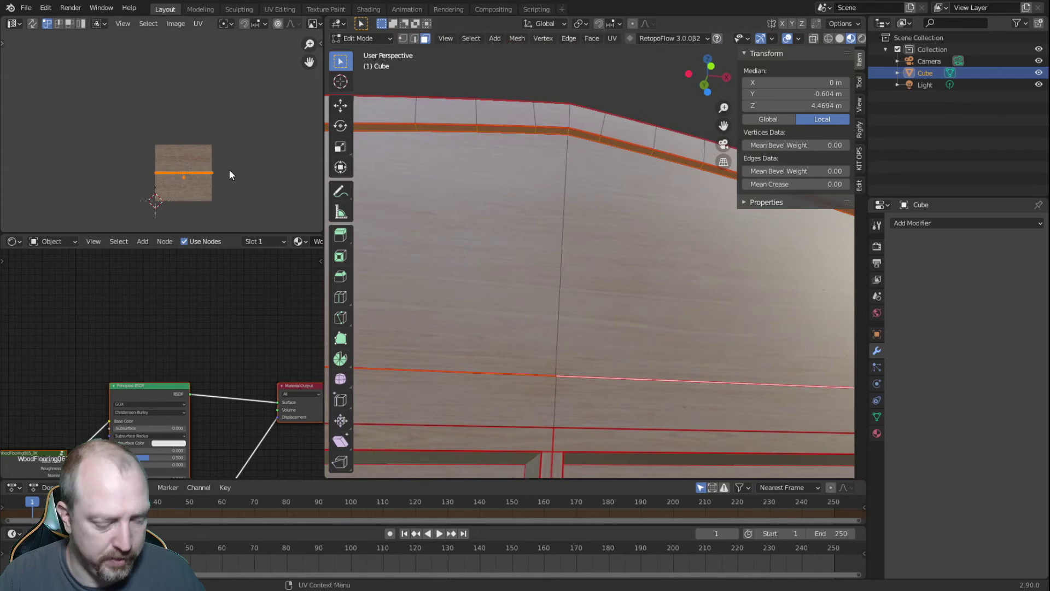
pyautogui.press('a')
pyautogui.press('s')
pyautogui.press('x')
pyautogui.press('3')
pyautogui.press('Return')
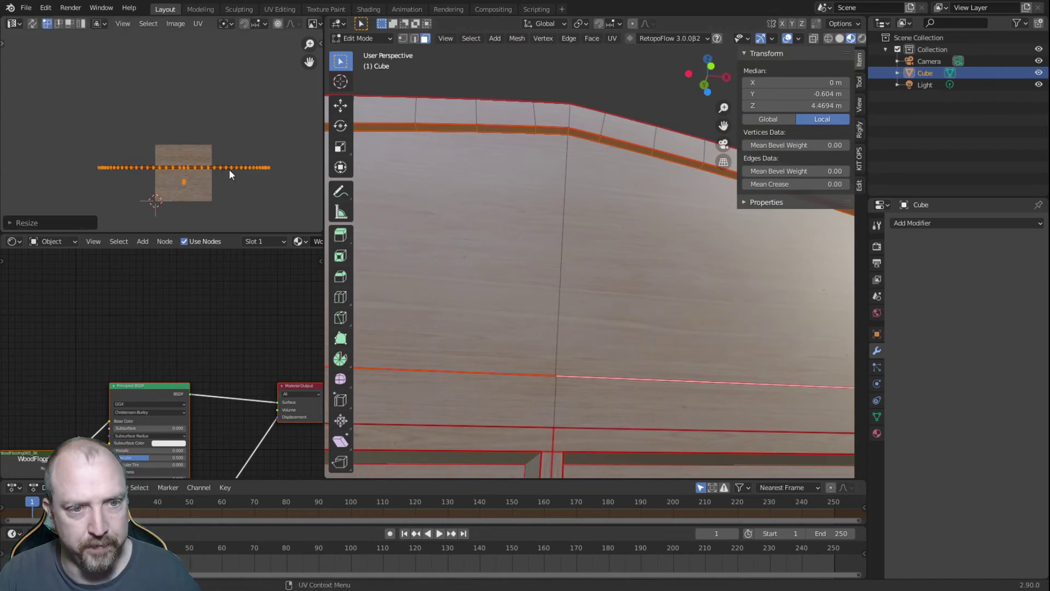
pyautogui.click(642, 95)
# - Dissolve the vertical centre edges on the bookcase front, from the rail below the arch down to the base
pyautogui.moveTo(602, 209); pyautogui.dragTo(584, 240, button='middle')
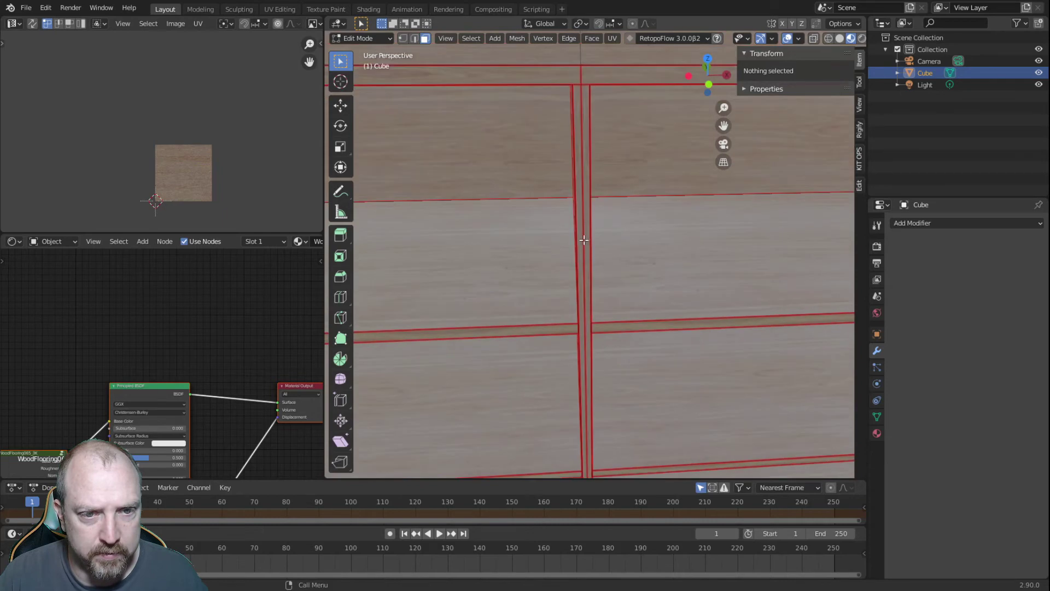
pyautogui.click(414, 38)
pyautogui.click(579, 79)
pyautogui.keyDown('alt'); pyautogui.click(583, 101); pyautogui.keyUp('alt')
pyautogui.moveTo(583, 102); pyautogui.dragTo(607, 143, button='middle')
pyautogui.keyDown('alt'); pyautogui.click(556, 86); pyautogui.keyUp('alt')
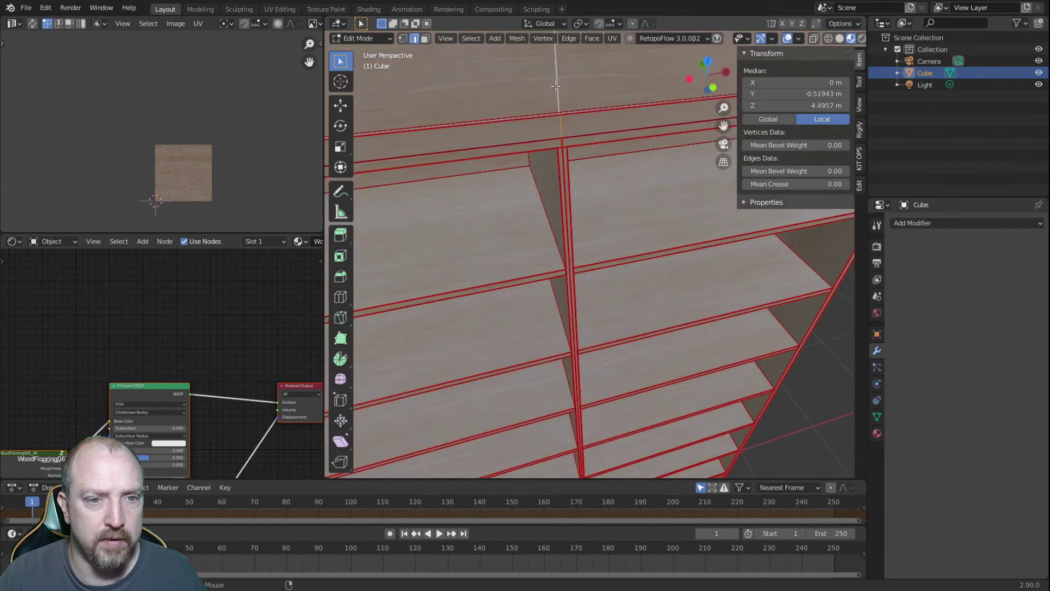
pyautogui.scroll(-5, 556, 85)
pyautogui.click(568, 62)
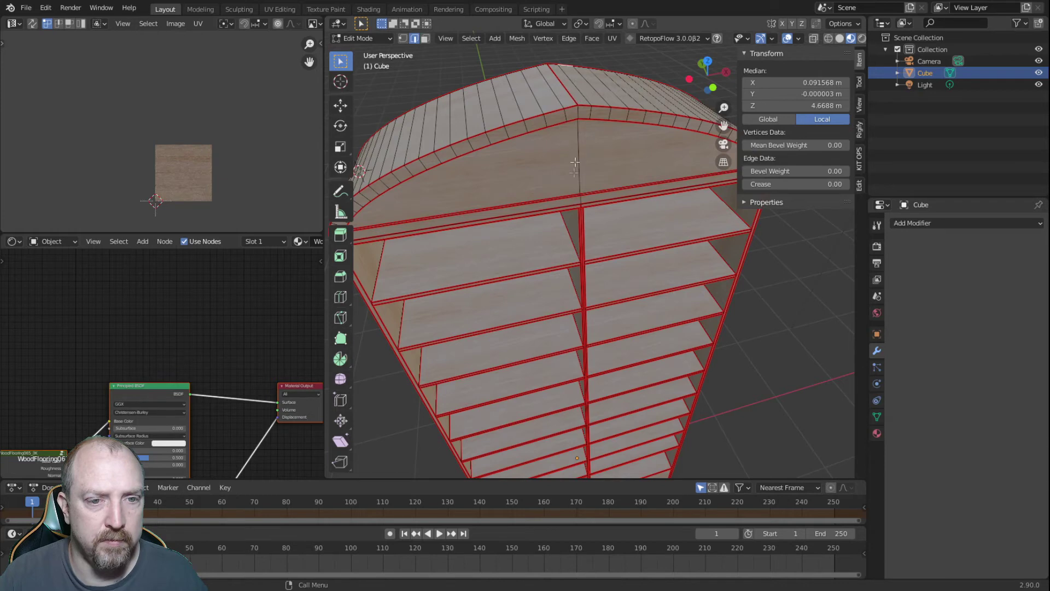
pyautogui.scroll(4, 556, 244)
pyautogui.click(563, 142)
pyautogui.scroll(-5, 569, 208)
pyautogui.moveTo(593, 383); pyautogui.dragTo(597, 34, button='middle')
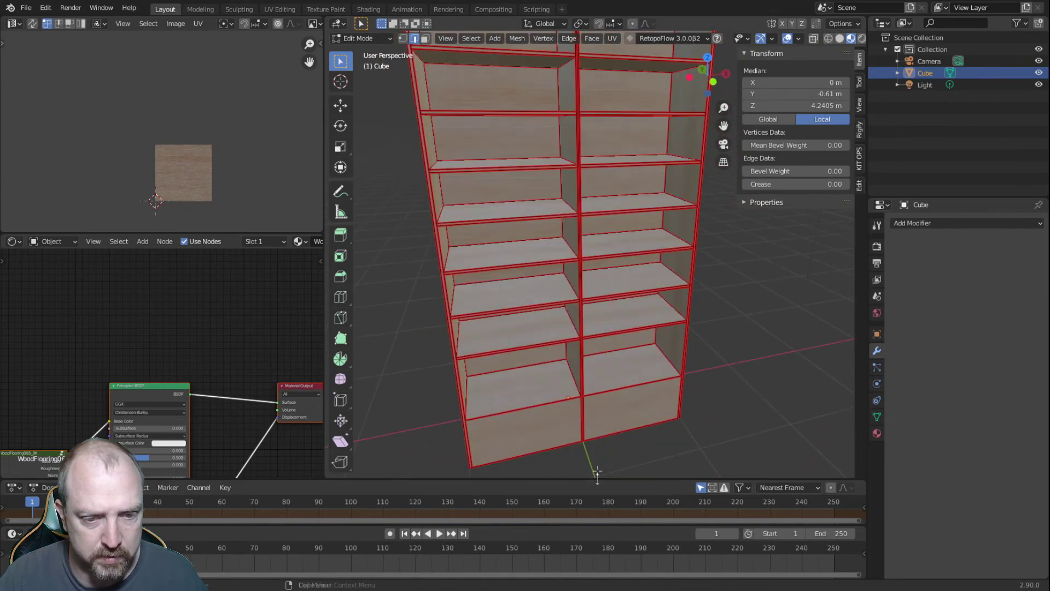
pyautogui.scroll(7, 520, 429)
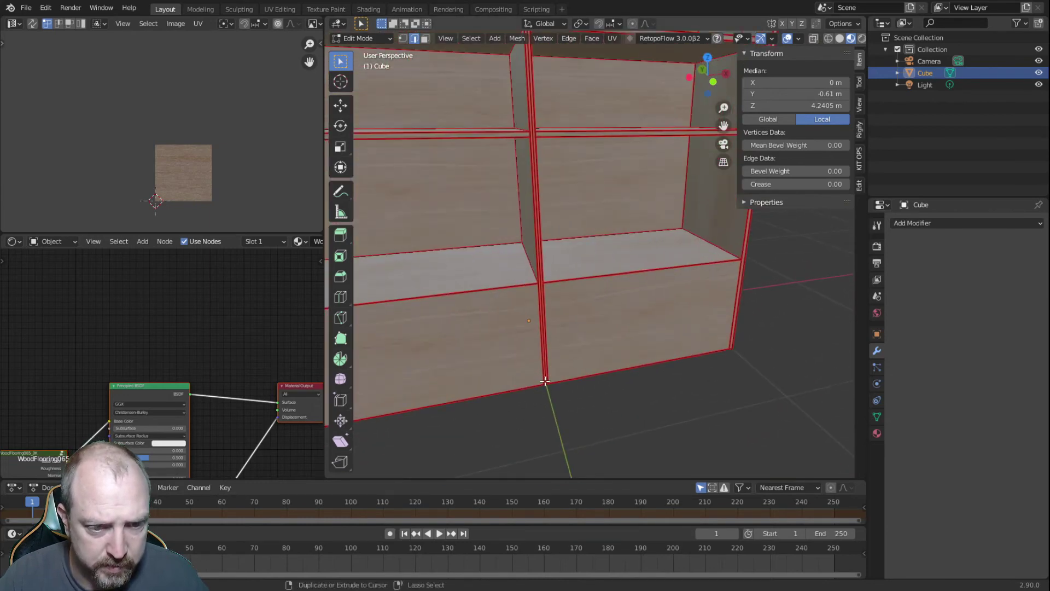
pyautogui.keyDown('ctrl'); pyautogui.click(545, 381); pyautogui.keyUp('ctrl')
pyautogui.rightClick(511, 398)
pyautogui.click(511, 487)
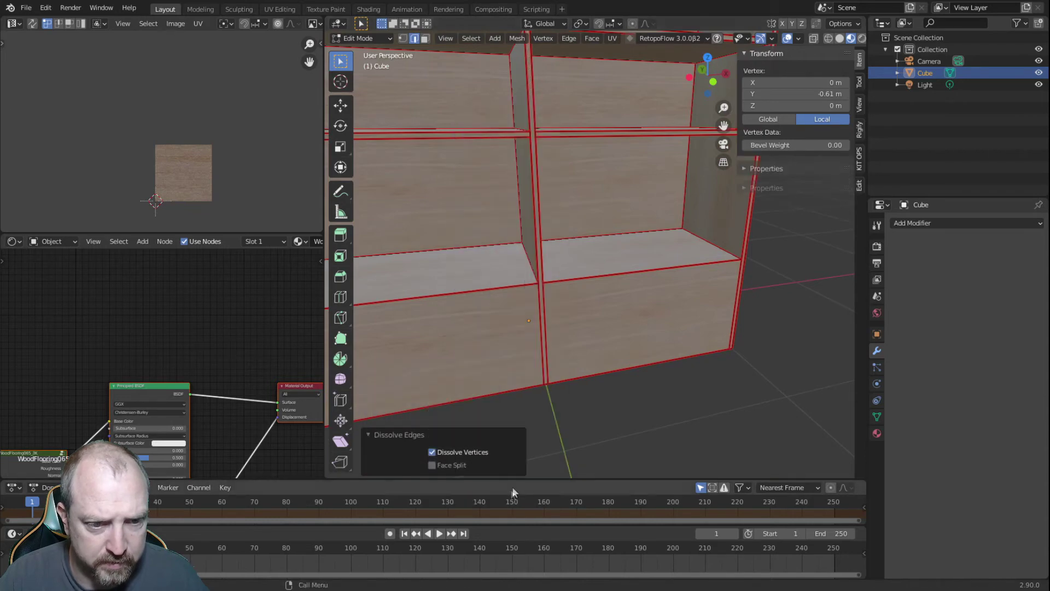
# - Select the front face of the central divider and unwrap it with Cube Projection
pyautogui.moveTo(598, 431); pyautogui.dragTo(572, 325, button='middle')
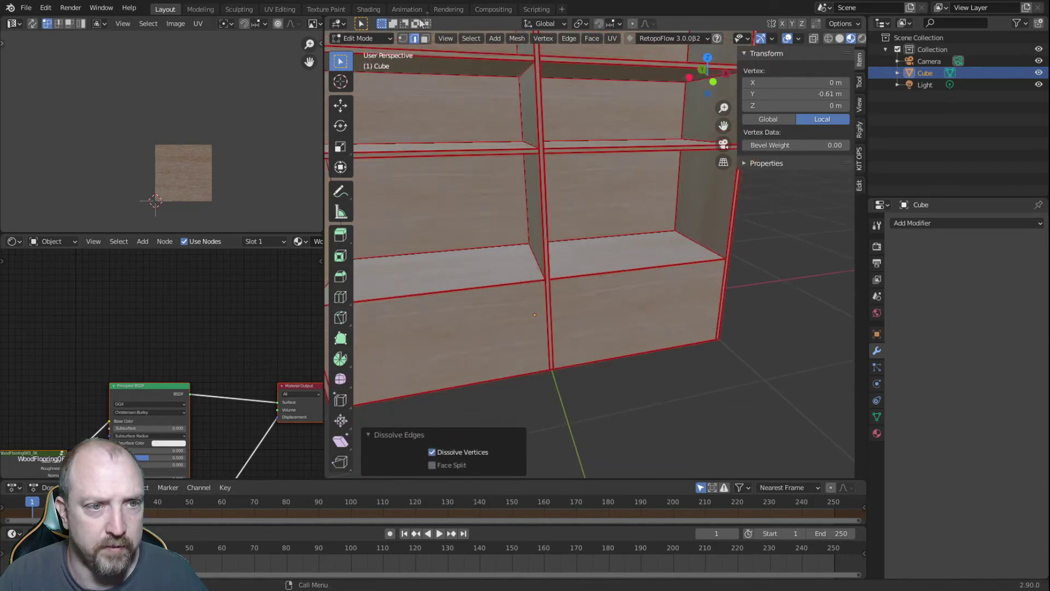
pyautogui.click(424, 39)
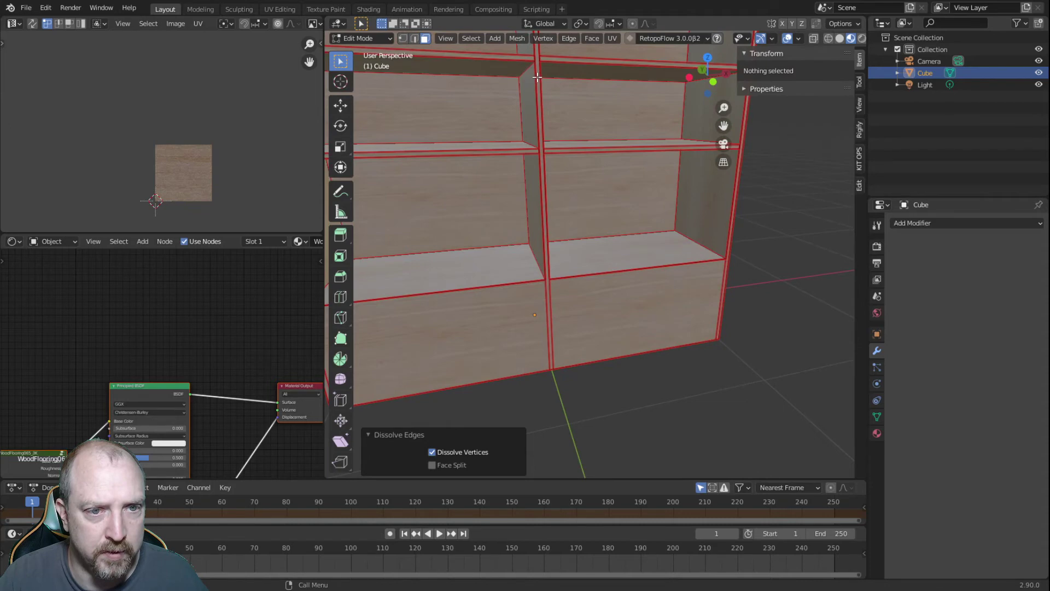
pyautogui.click(537, 77)
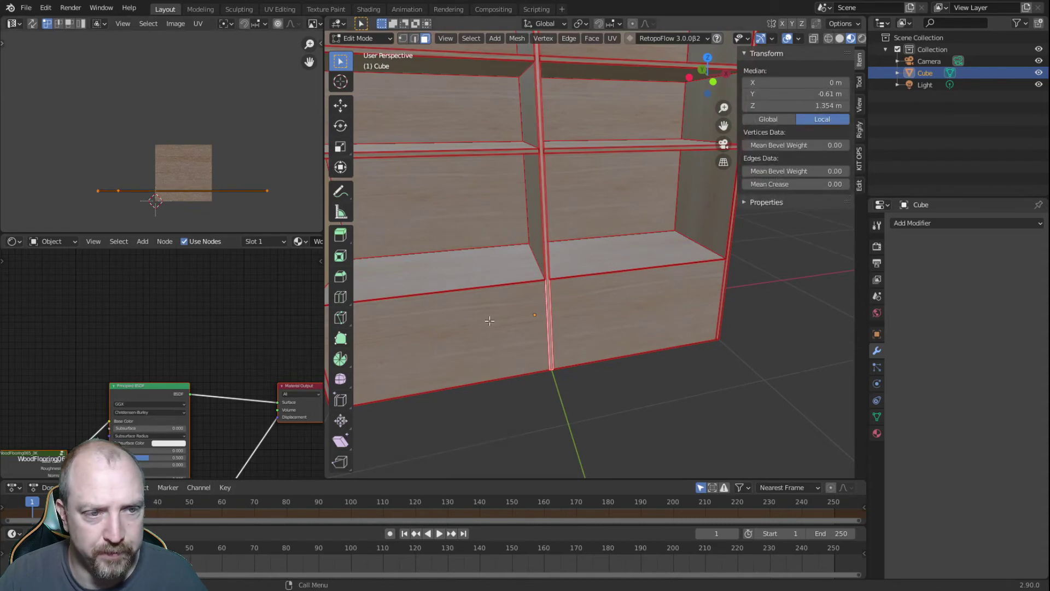
pyautogui.click(612, 38)
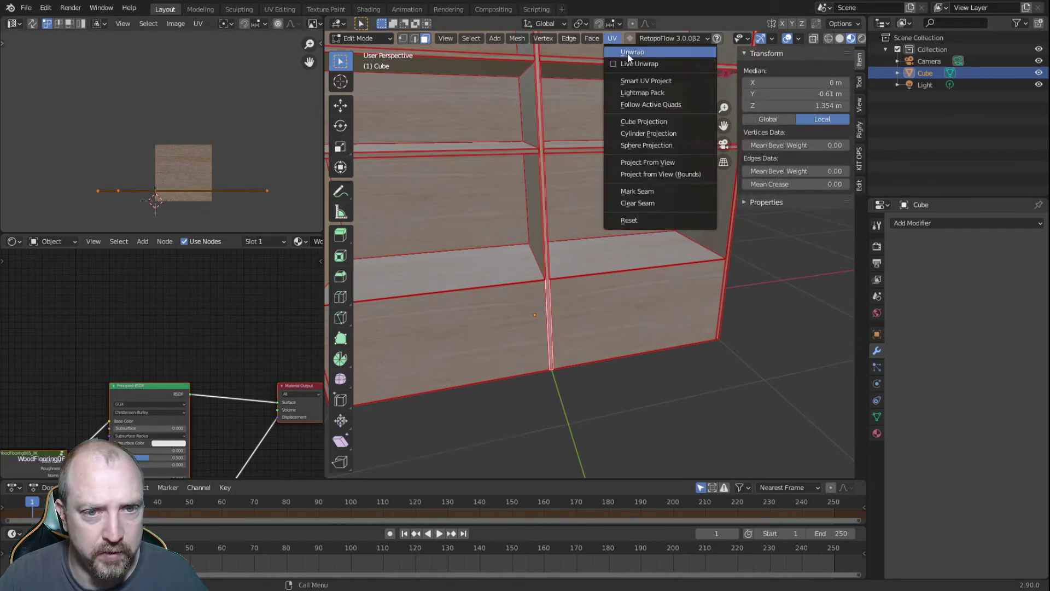
pyautogui.click(632, 117)
# - Rotate the central divider front's UVs by 90 degrees, enlarge them, and clear the selection
pyautogui.scroll(-6, 635, 248)
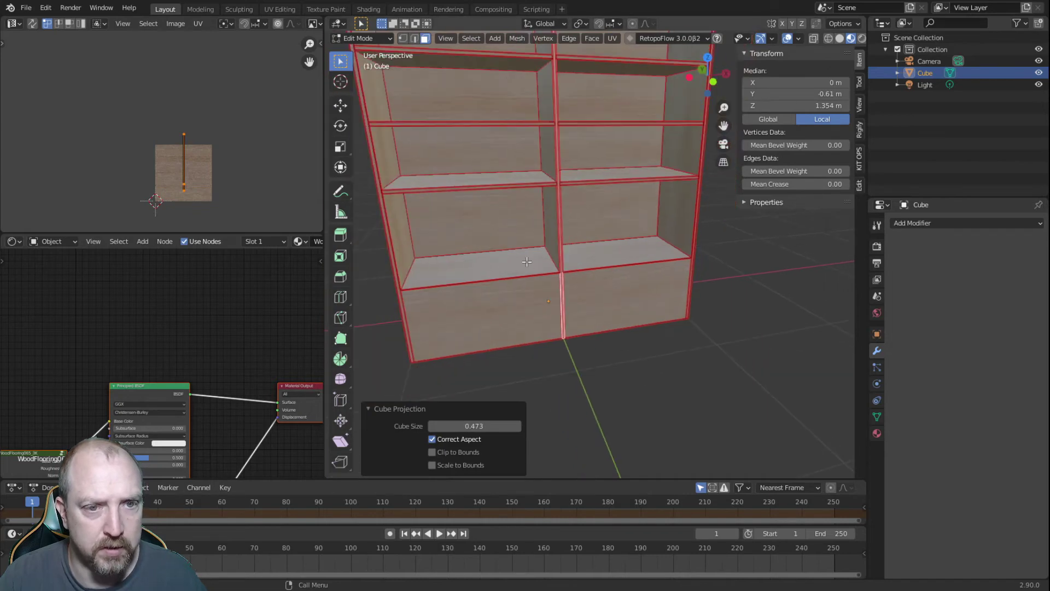
pyautogui.keyDown('shift'); pyautogui.moveTo(634, 248); pyautogui.dragTo(612, 367, button='middle'); pyautogui.keyUp('shift')
pyautogui.press('r')
pyautogui.write('90')
pyautogui.press('Return')
pyautogui.press('s')
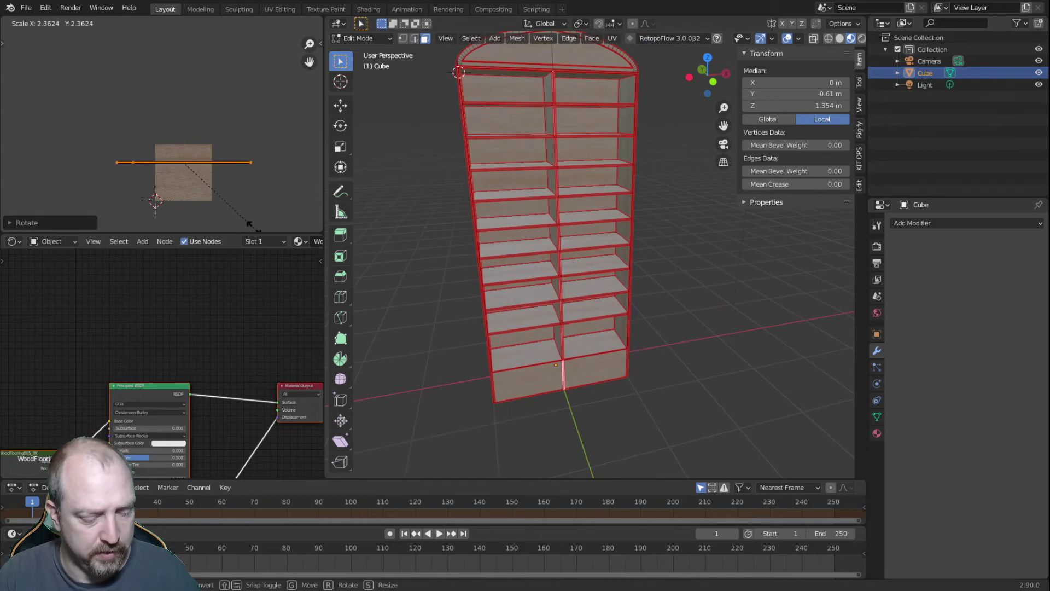
pyautogui.click(254, 227)
pyautogui.click(510, 430)
# - Select the shelves in the right-hand column above the bottom one as linked faces delimited by seams
pyautogui.moveTo(559, 408); pyautogui.dragTo(562, 383, button='middle')
pyautogui.scroll(7, 568, 378)
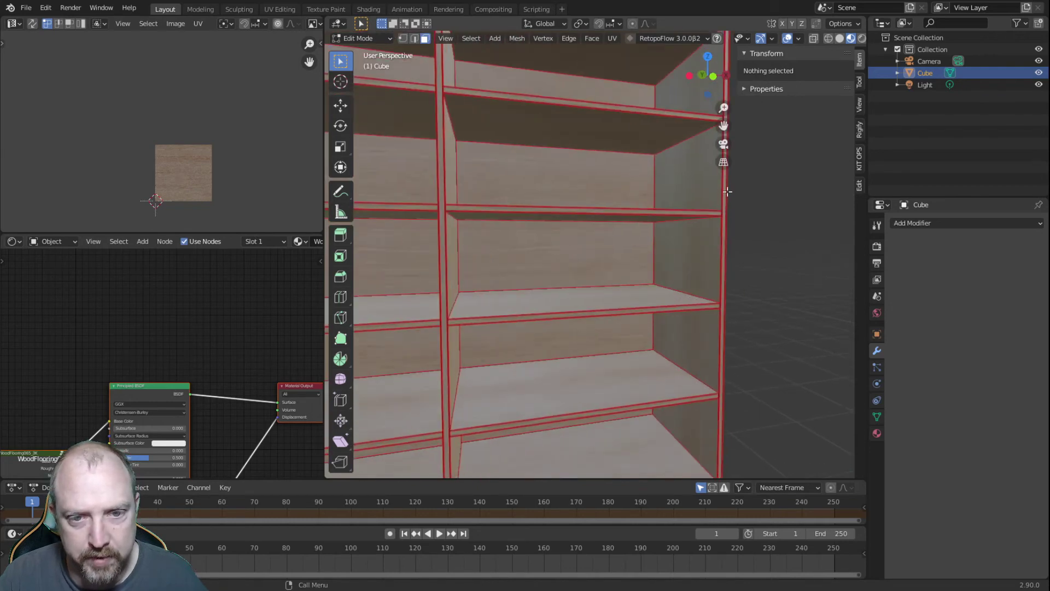
pyautogui.scroll(-2, 727, 191)
pyautogui.scroll(-2, 423, 258)
pyautogui.moveTo(557, 268); pyautogui.dragTo(580, 293, button='middle')
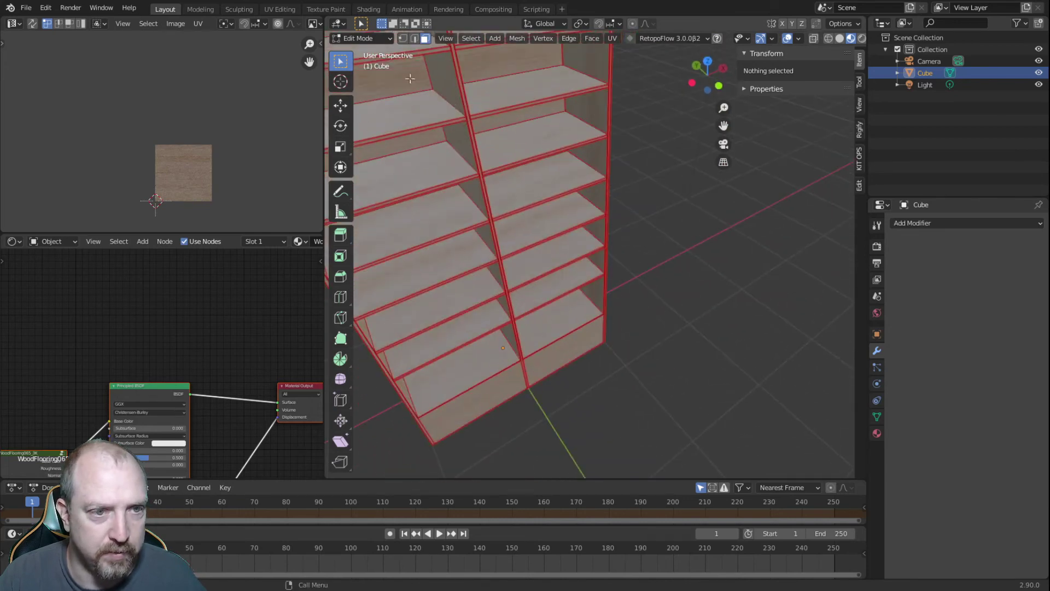
pyautogui.press('l')
pyautogui.press('l')
pyautogui.press('l')
pyautogui.press('l')
pyautogui.press('l')
pyautogui.press('l')
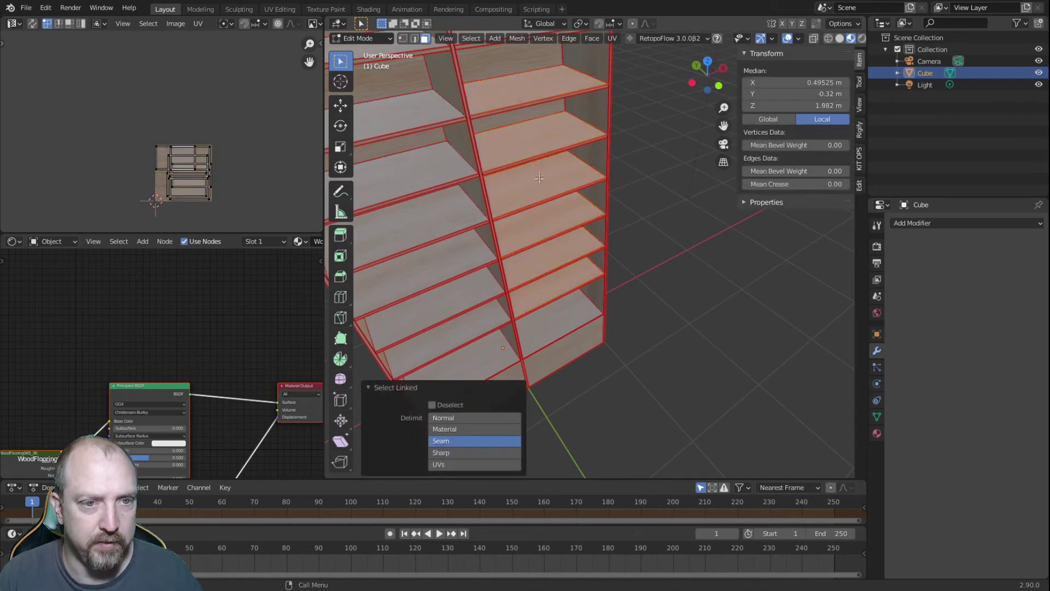
pyautogui.scroll(-2, 556, 138)
pyautogui.press('l')
pyautogui.press('l')
pyautogui.press('l')
pyautogui.scroll(-2, 552, 147)
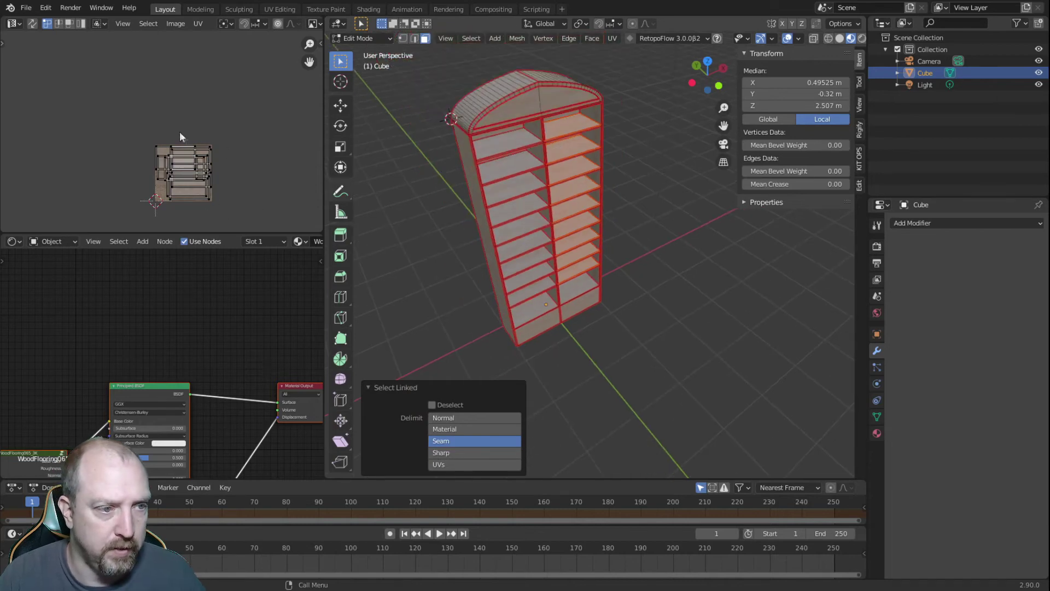
# - Move all UVs of the selected right-hand shelves sideways and up, outside the texture square, and clear the selection
pyautogui.moveTo(135, 128); pyautogui.dragTo(235, 206)
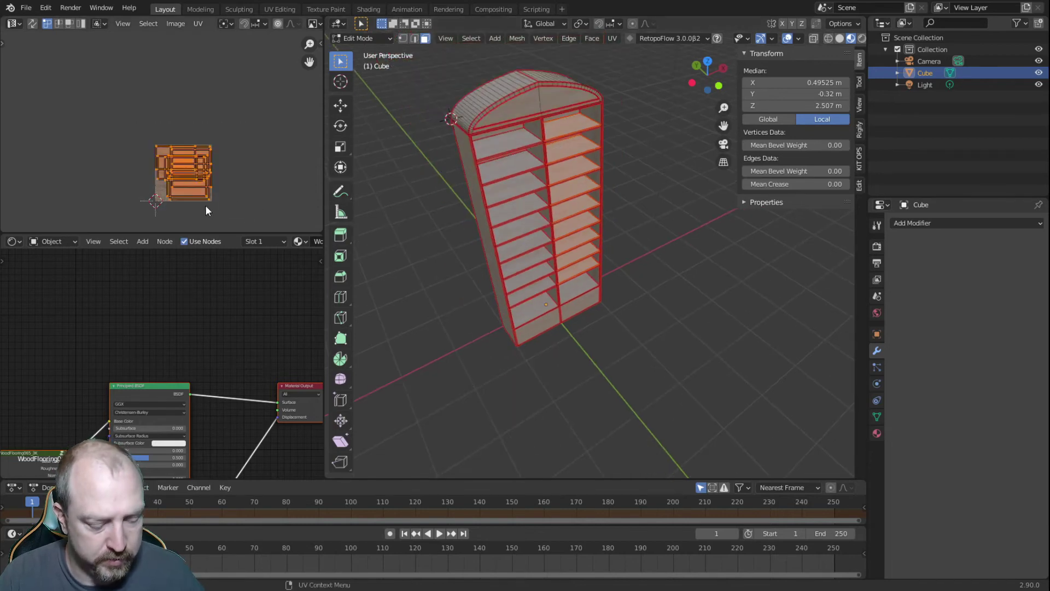
pyautogui.press('g')
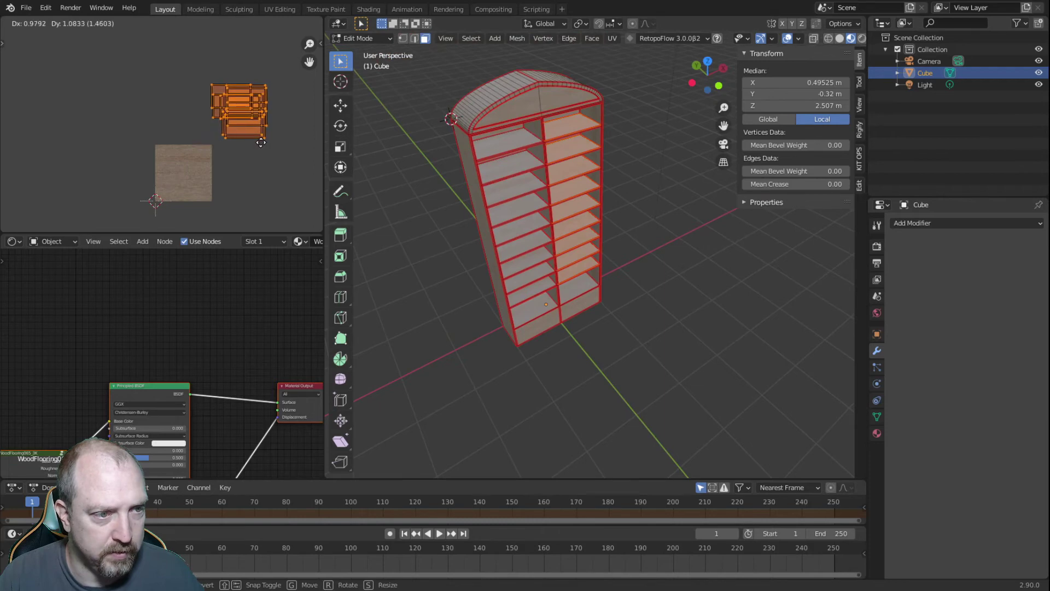
pyautogui.click(265, 172)
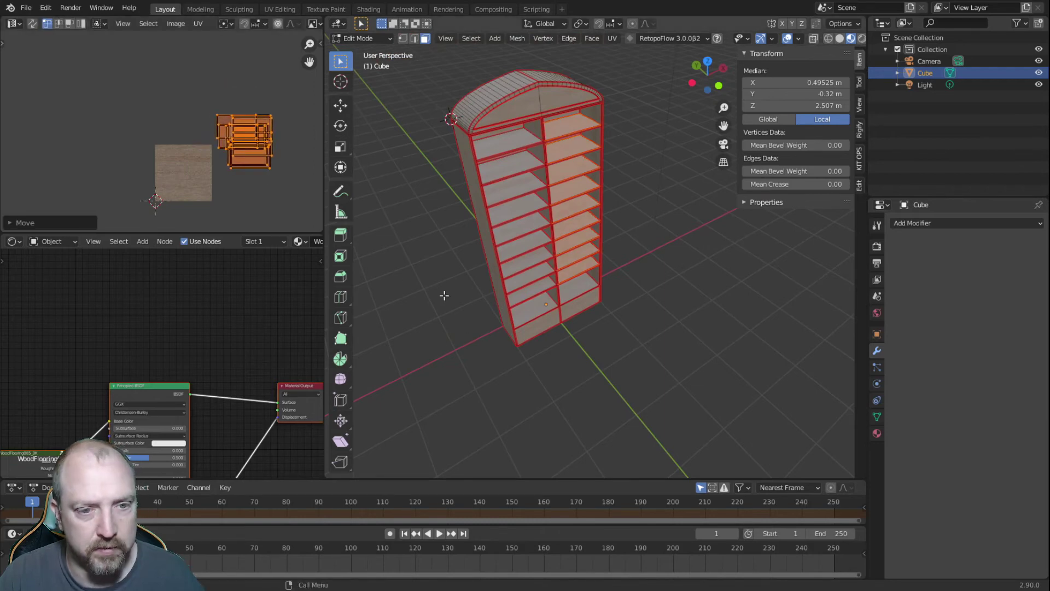
pyautogui.click(544, 389)
# - Examine the wood grain on the bookcase's shelves, divider and base, outside Edit Mode as well
pyautogui.moveTo(550, 409); pyautogui.dragTo(524, 399, button='middle')
pyautogui.scroll(3, 571, 384)
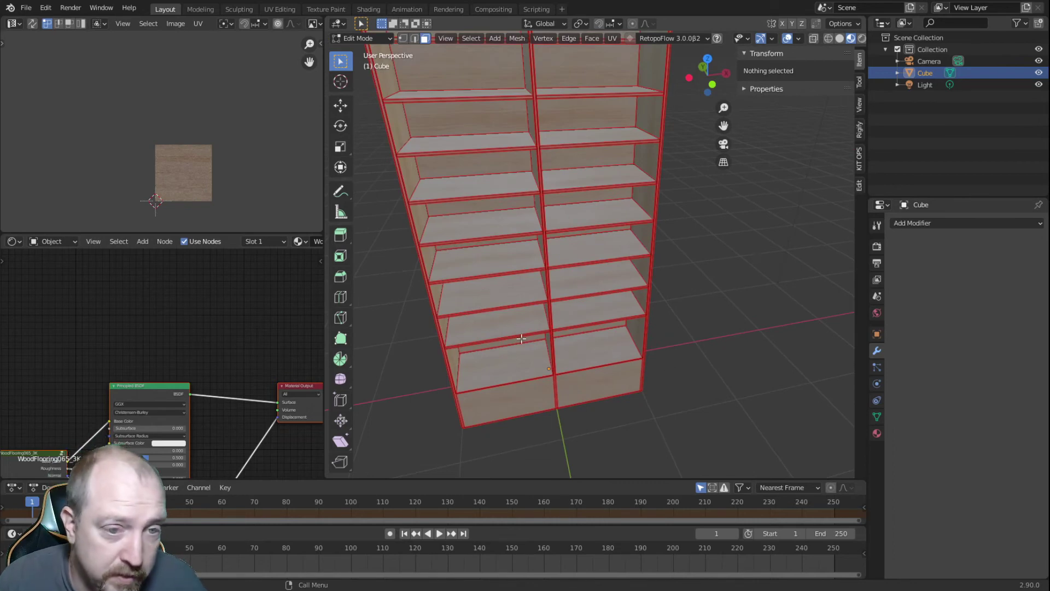
pyautogui.moveTo(521, 338)
pyautogui.mouseDown(button='middle')
pyautogui.moveTo(552, 377)
pyautogui.moveTo(522, 333)
pyautogui.mouseUp(button='middle')
pyautogui.scroll(-4, 562, 383)
pyautogui.press('Tab')
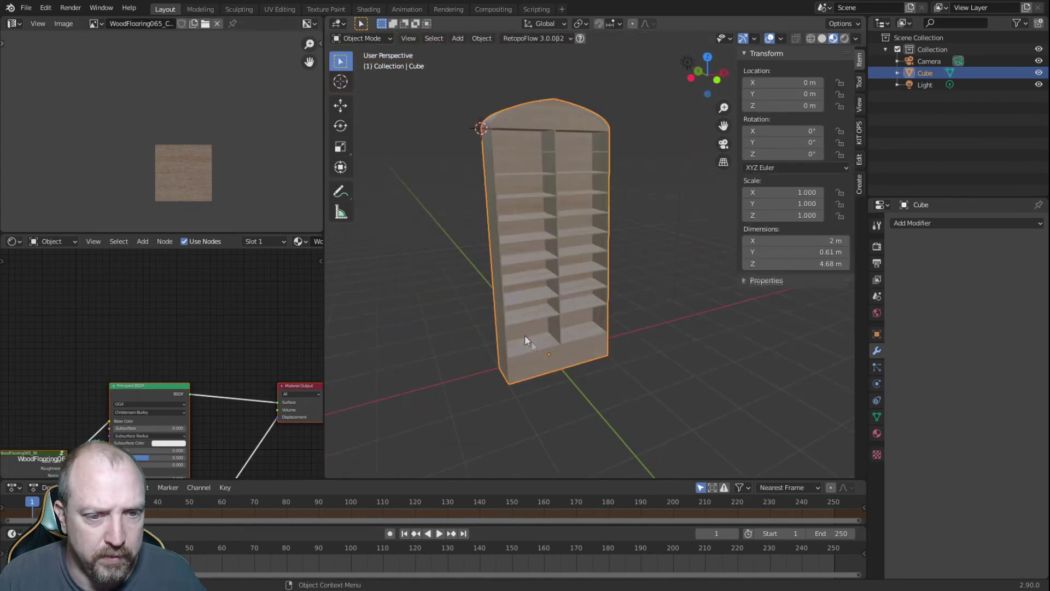
pyautogui.scroll(4, 530, 356)
pyautogui.scroll(3, 533, 373)
pyautogui.keyDown('shift'); pyautogui.moveTo(531, 374); pyautogui.dragTo(651, 68, button='middle'); pyautogui.keyUp('shift')
pyautogui.scroll(-3, 631, 152)
pyautogui.moveTo(631, 152); pyautogui.dragTo(418, 286, button='middle')
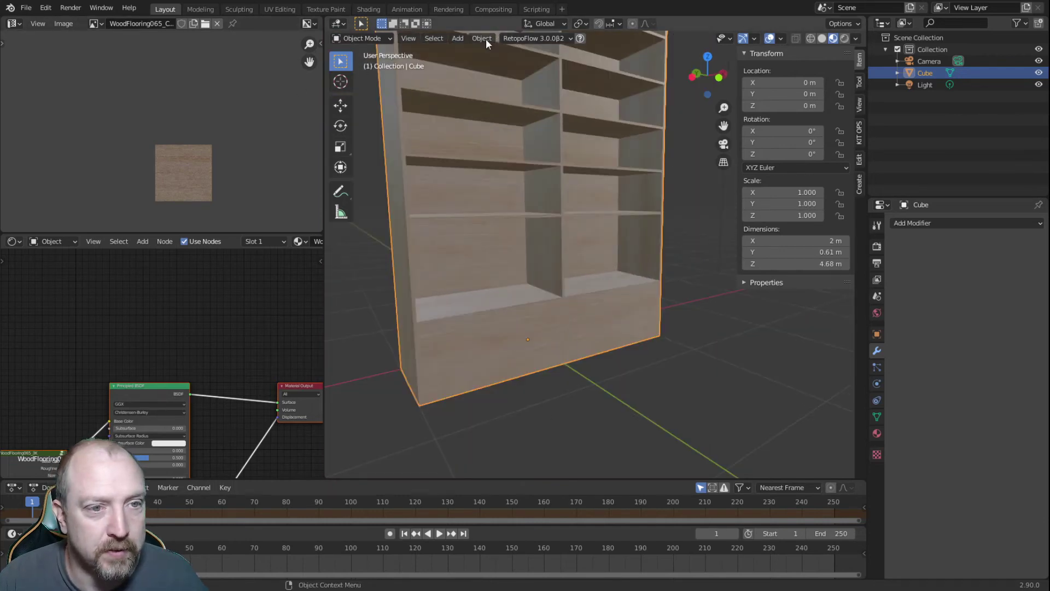
# - Add a horizontal loop cut across the left base panel in Edit Mode and set its median Z to 0.1016 m
pyautogui.press('Tab')
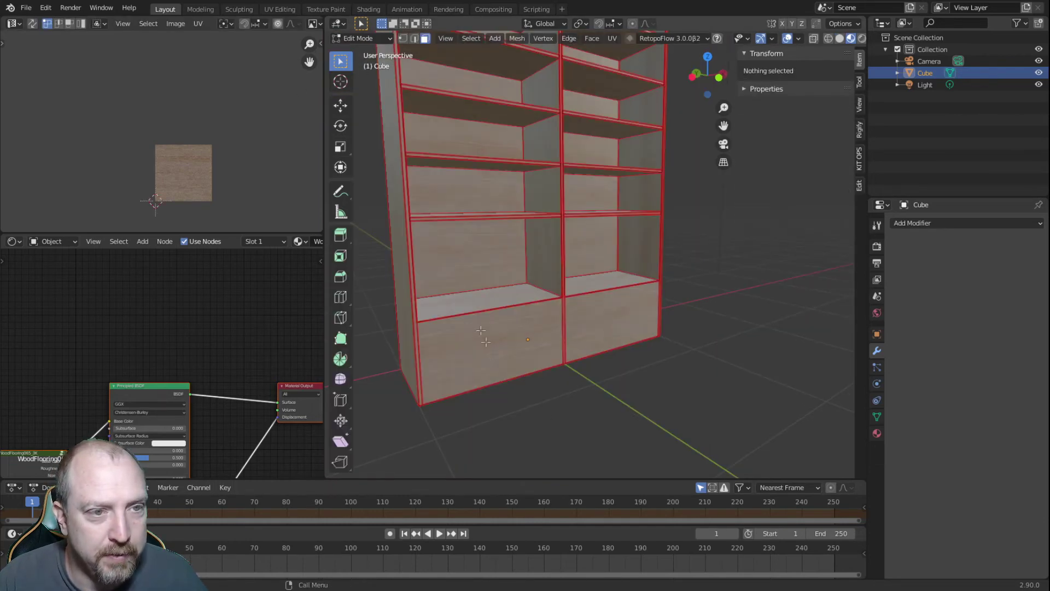
pyautogui.click(491, 339)
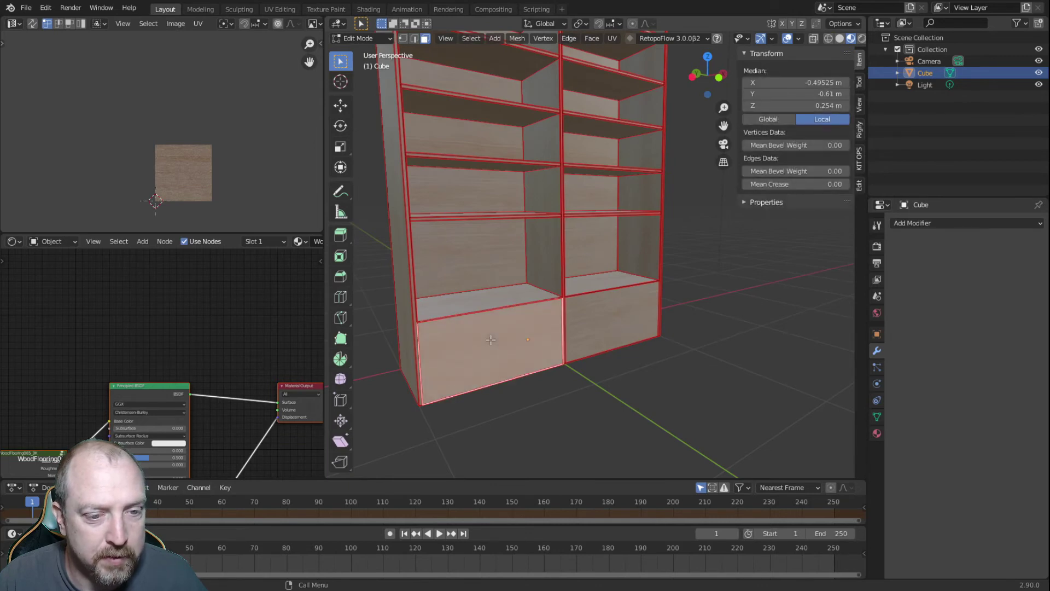
pyautogui.hotkey('alt', 'a')
pyautogui.hotkey('ctrl', 'r')
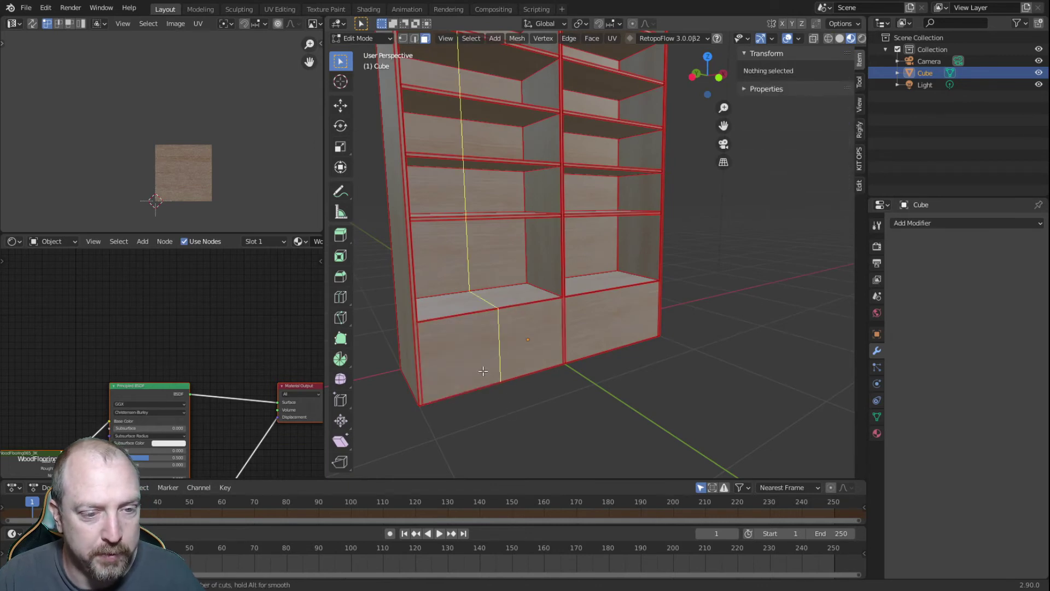
pyautogui.click(419, 377)
pyautogui.click(419, 397)
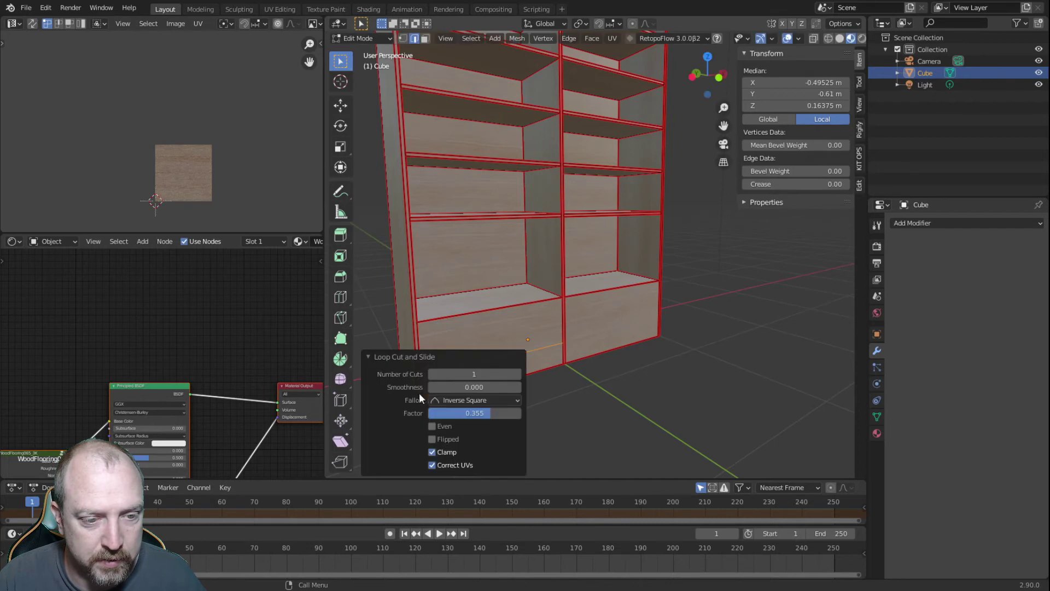
pyautogui.doubleClick(806, 106)
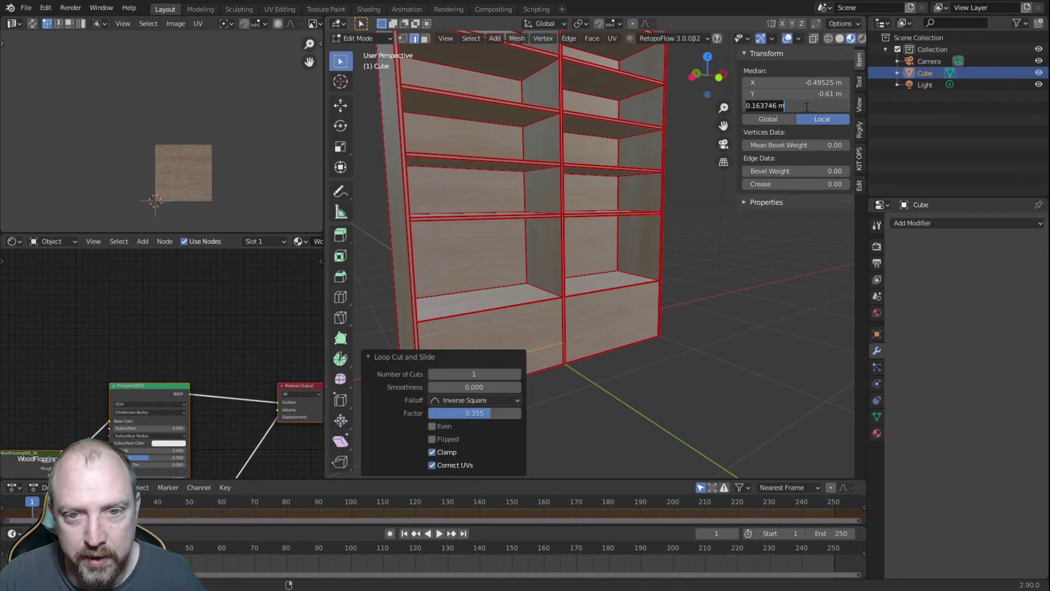
pyautogui.write('4')
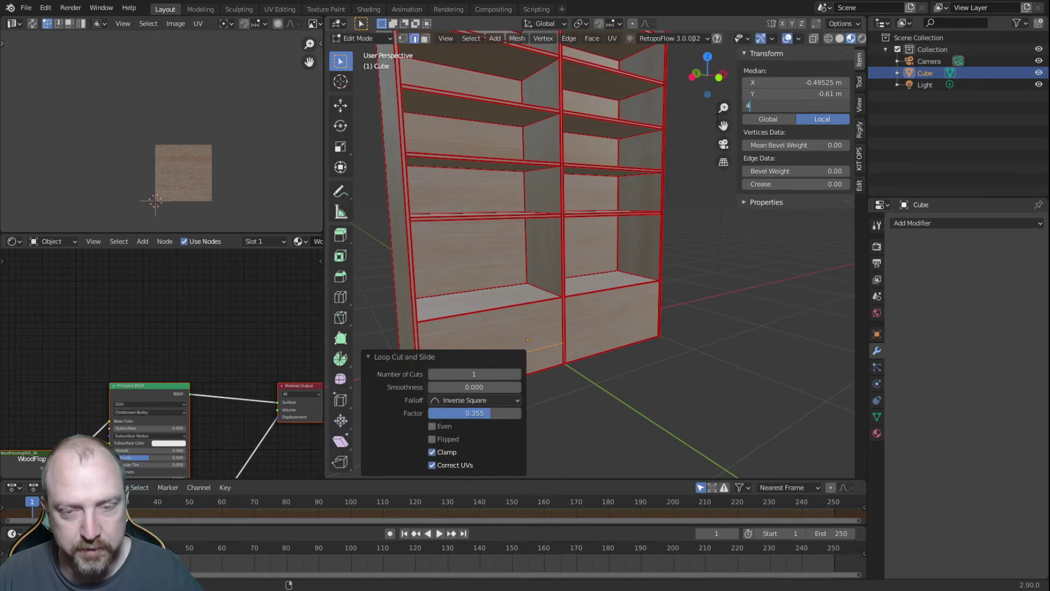
pyautogui.press('Return')
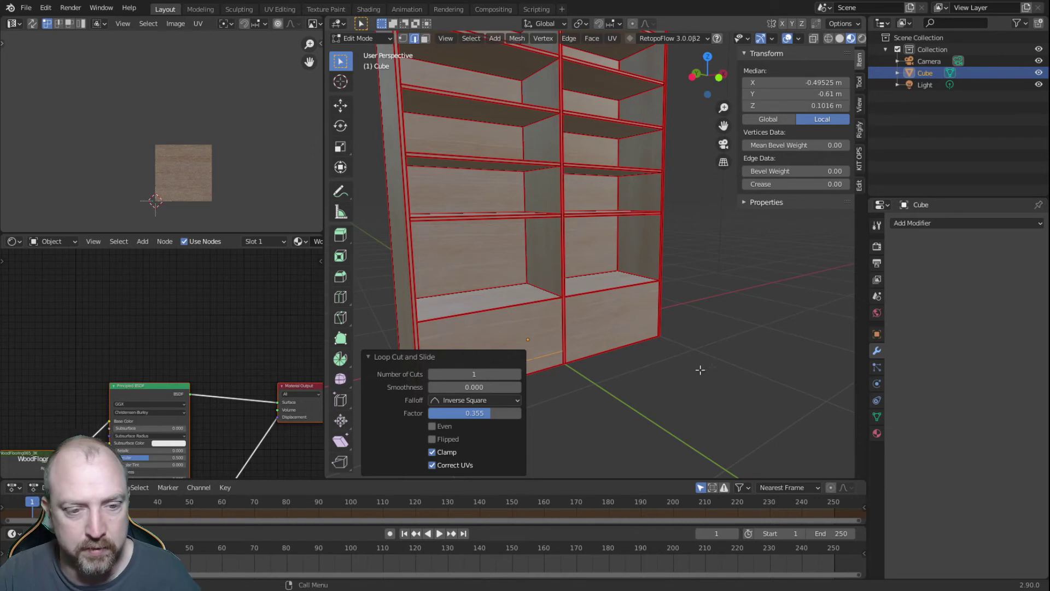
pyautogui.click(632, 412)
# - Duplicate the face above the loop cut on the left base panel in place and separate it into its own object
pyautogui.press('3')
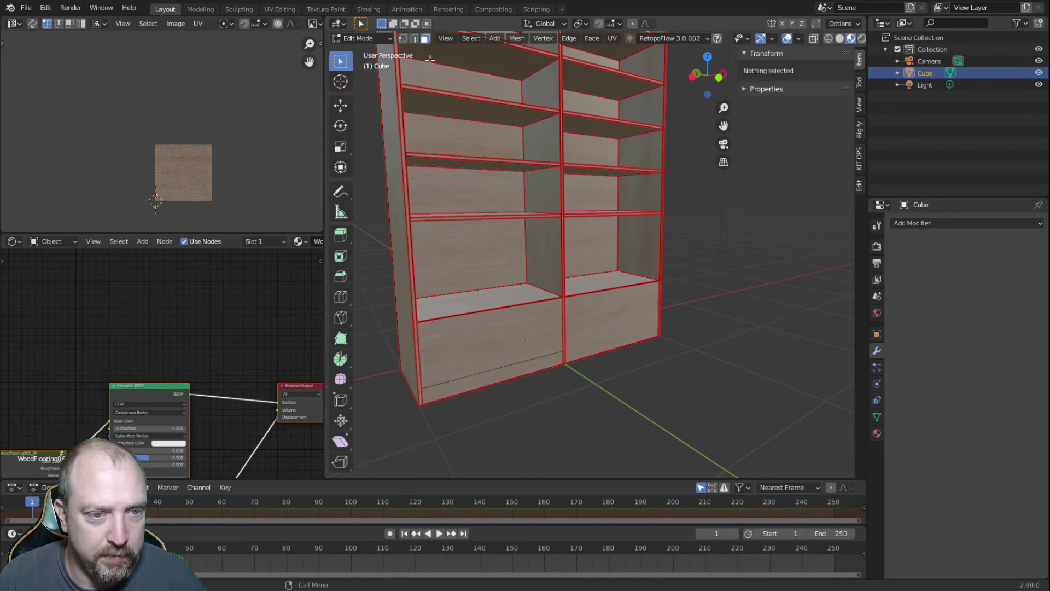
pyautogui.click(498, 345)
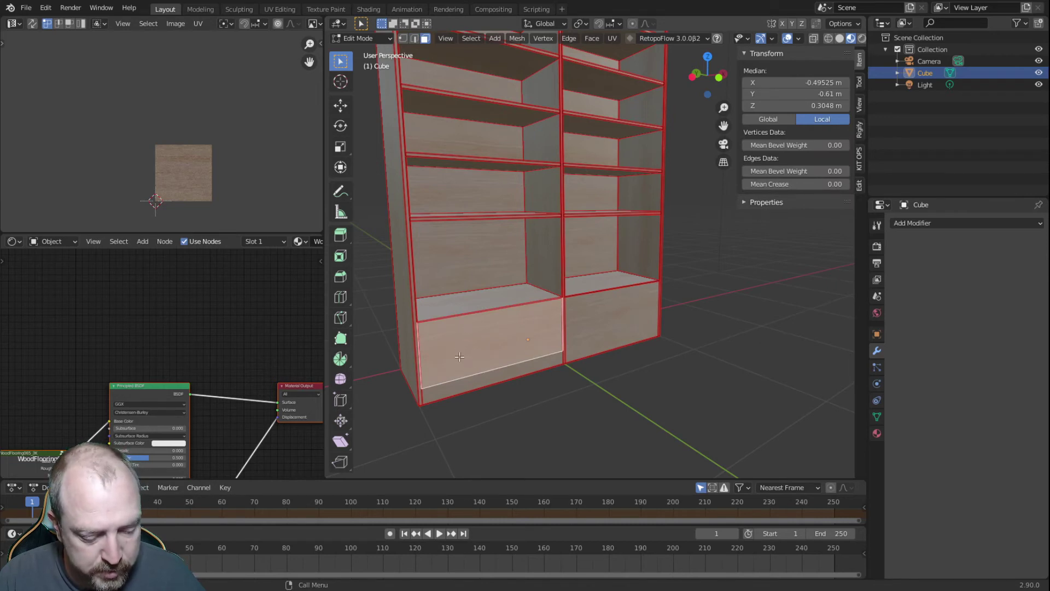
pyautogui.hotkey('shift', 'd')
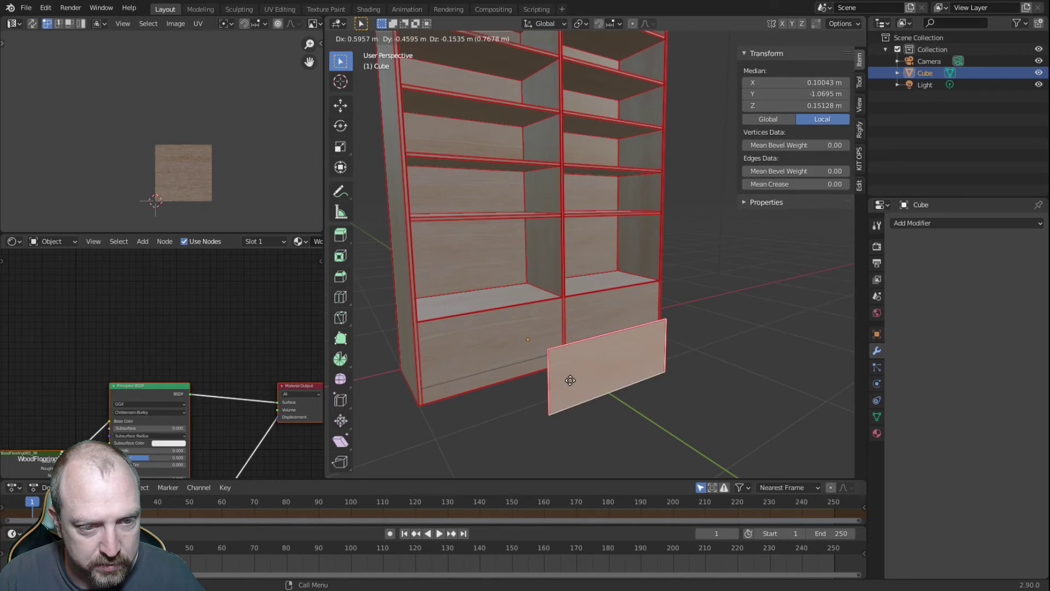
pyautogui.rightClick(565, 386)
pyautogui.rightClick(512, 410)
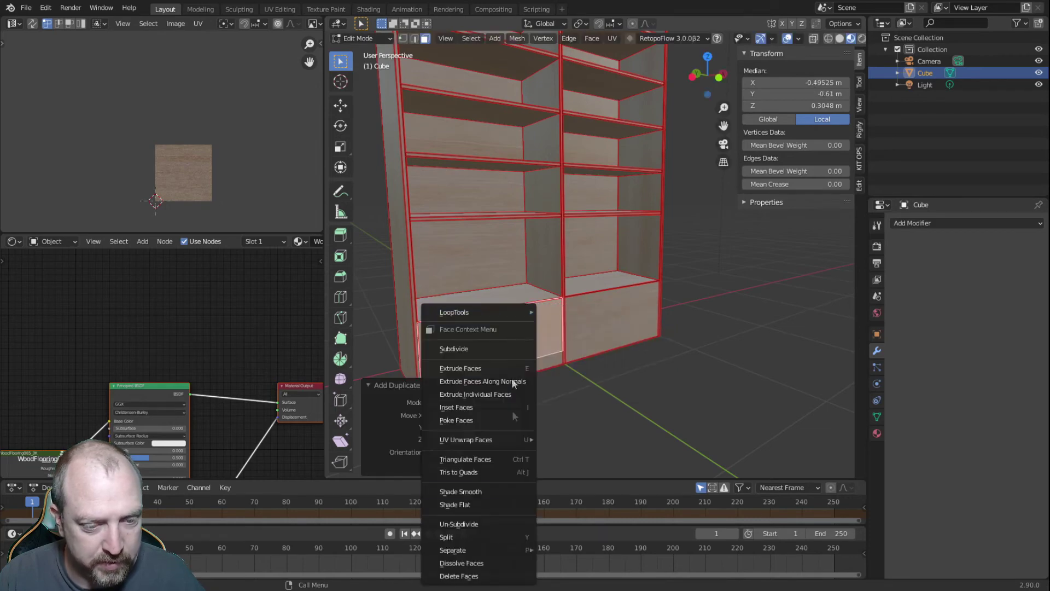
pyautogui.moveTo(492, 533)
pyautogui.click(584, 521)
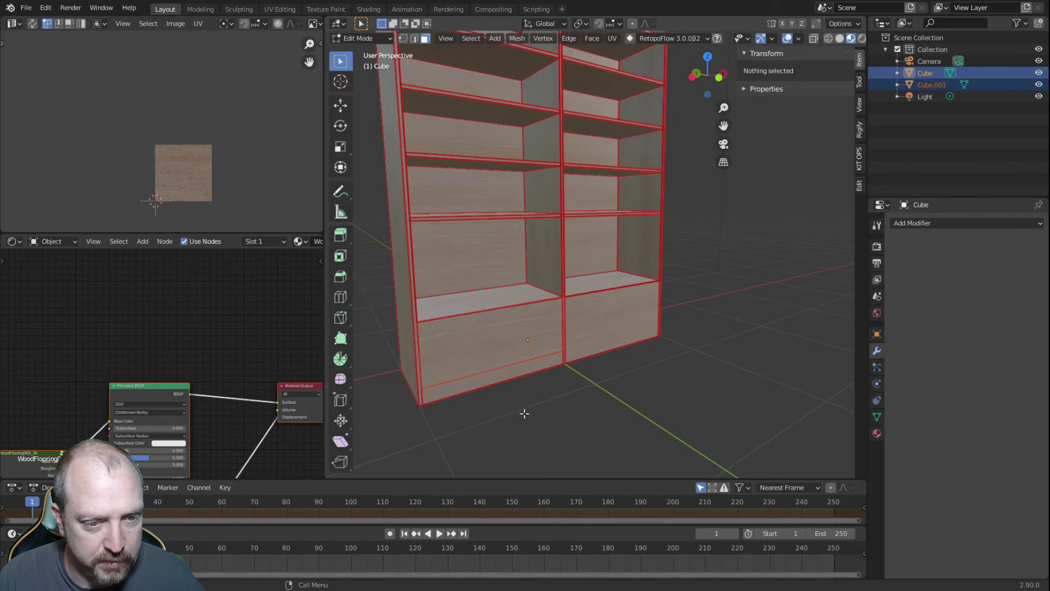
# - Leave Edit Mode and hide the separated panel object
pyautogui.press('Tab')
pyautogui.click(539, 429)
pyautogui.click(482, 354)
pyautogui.press('h')
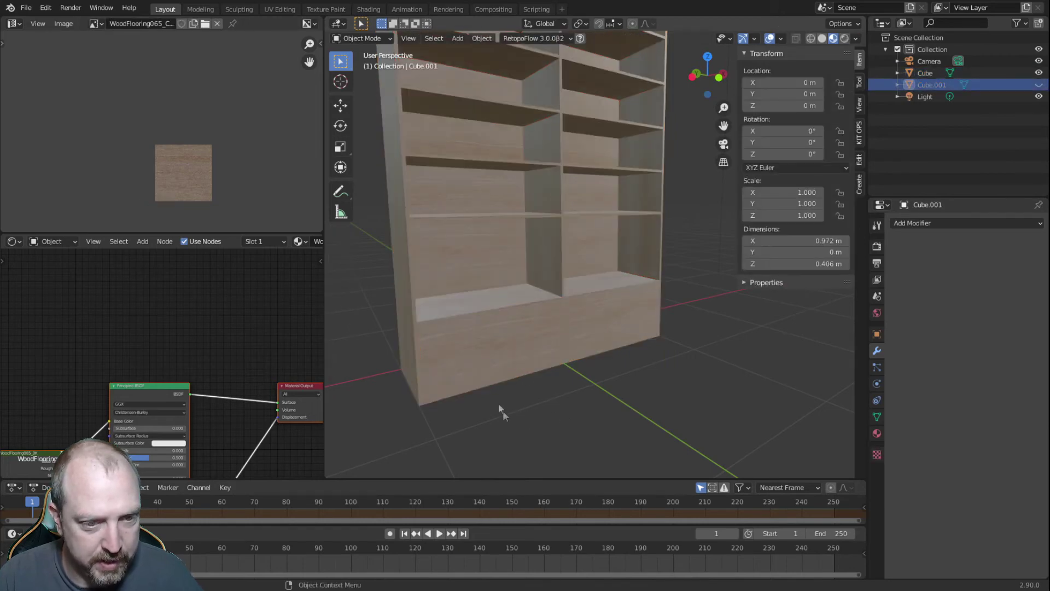
# - Dissolve the horizontal loop-cut edge across the bookcase's left base panel in Edit Mode
pyautogui.click(493, 352)
pyautogui.press('Tab')
pyautogui.click(415, 38)
pyautogui.click(486, 376)
pyautogui.rightClick(469, 373)
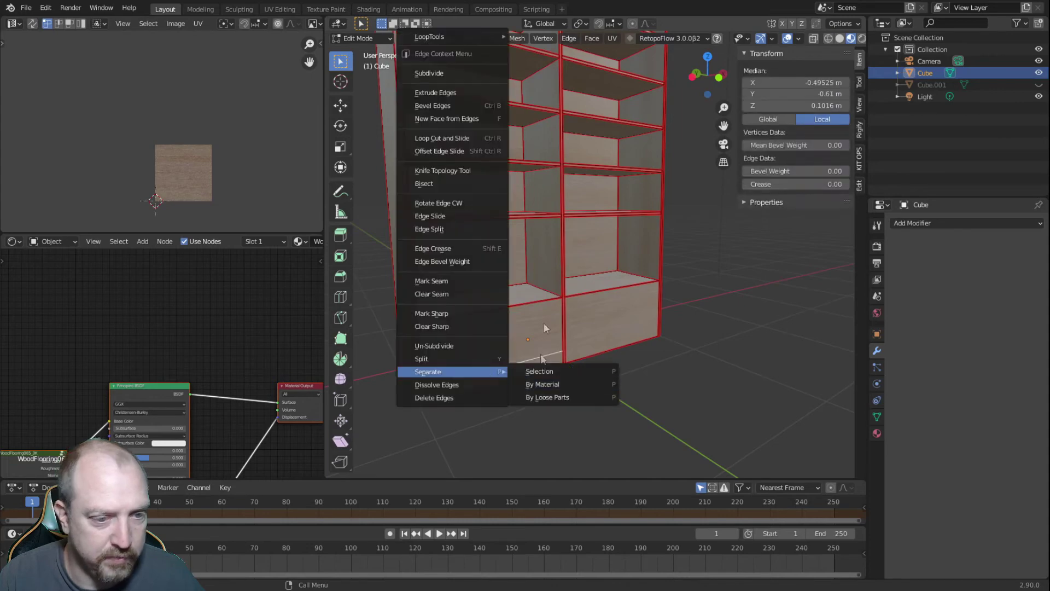
pyautogui.moveTo(464, 366)
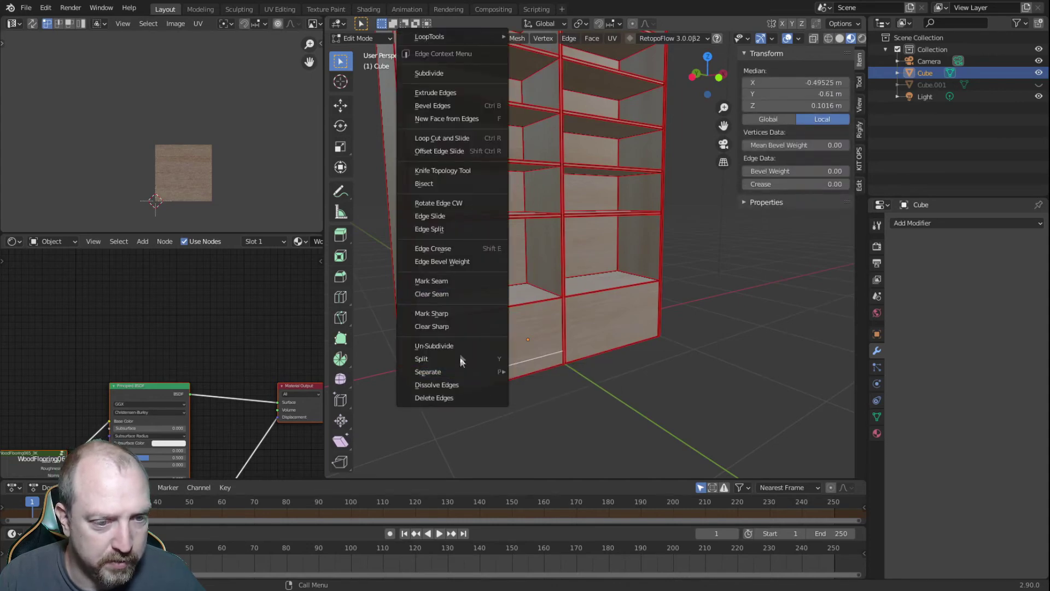
pyautogui.click(458, 386)
pyautogui.click(550, 414)
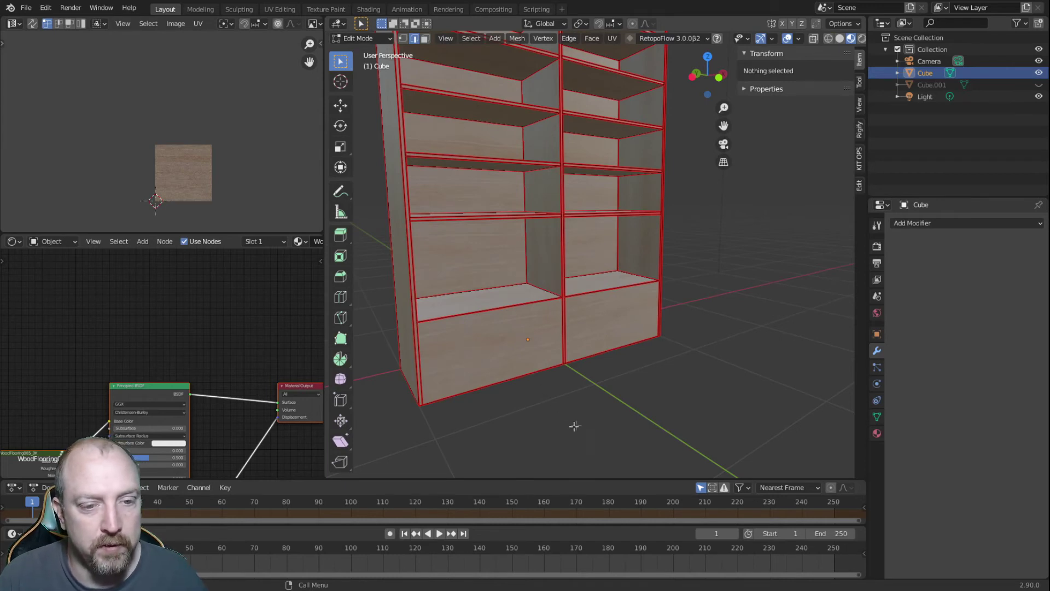
# - Return to Object Mode, unhide the separated panel and hide the bookcase
pyautogui.press('Tab')
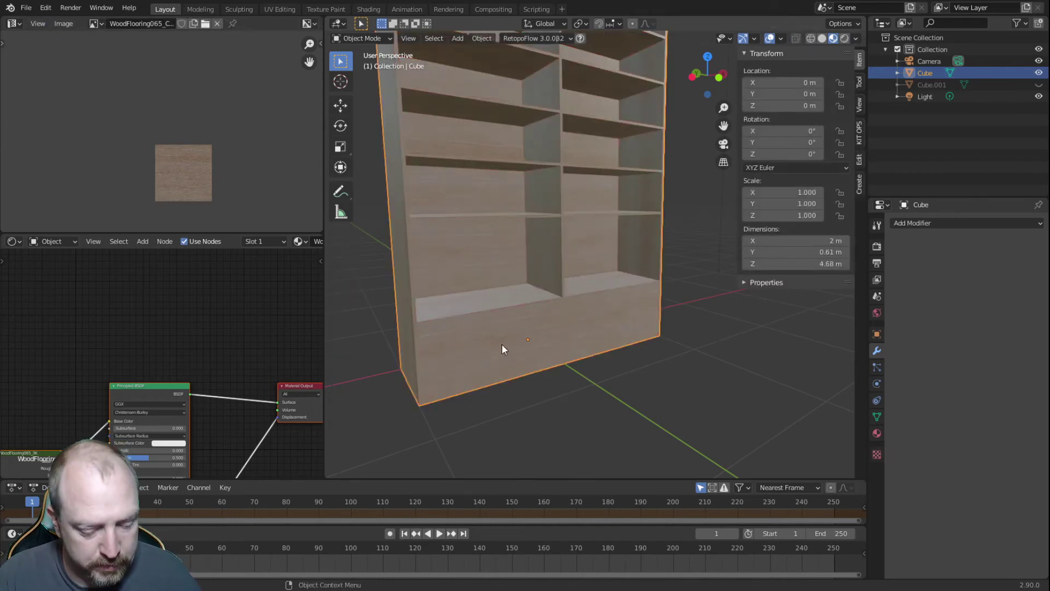
pyautogui.hotkey('alt', 'h')
pyautogui.click(571, 373)
pyautogui.click(585, 308)
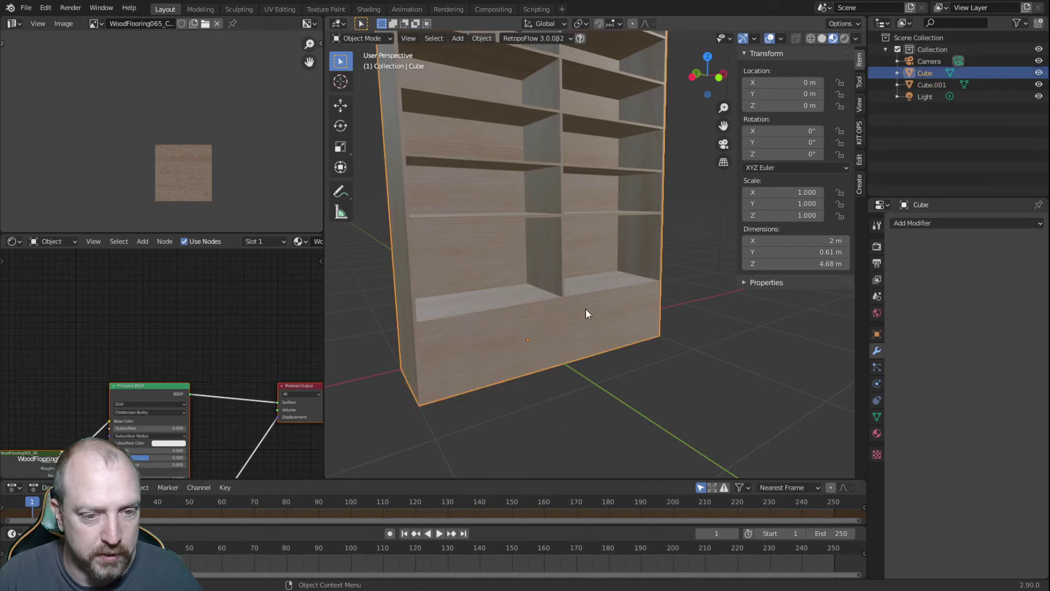
pyautogui.press('h')
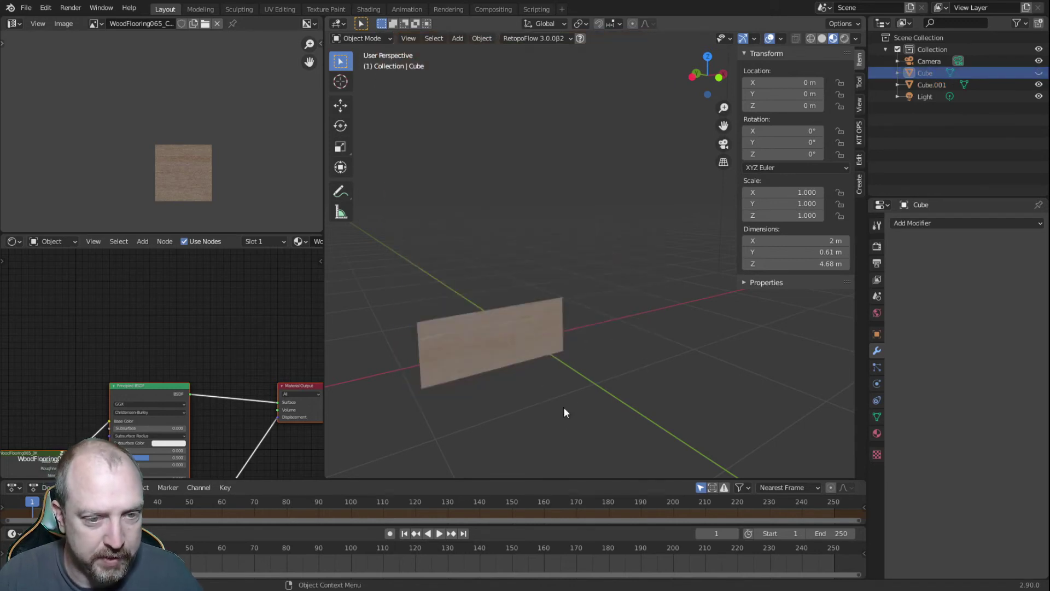
# - Mark the bottom edge of the separated panel as a seam, working in Edit Mode from the front view
pyautogui.click(518, 341)
pyautogui.press('KP_1')
pyautogui.keyDown('shift'); pyautogui.moveTo(517, 336); pyautogui.dragTo(518, 172, button='middle'); pyautogui.keyUp('shift')
pyautogui.press('Tab')
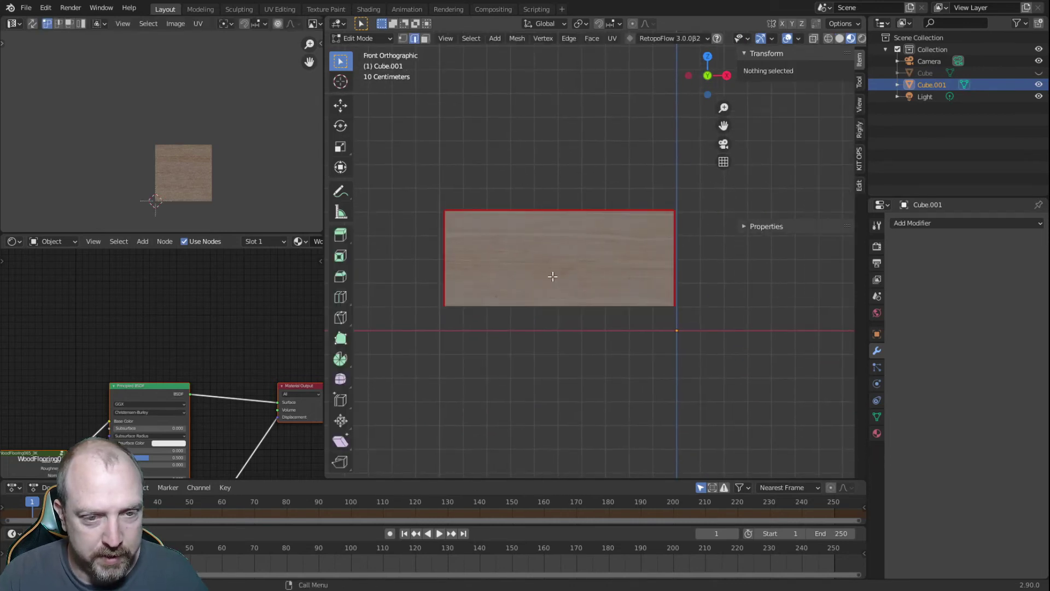
pyautogui.click(526, 306)
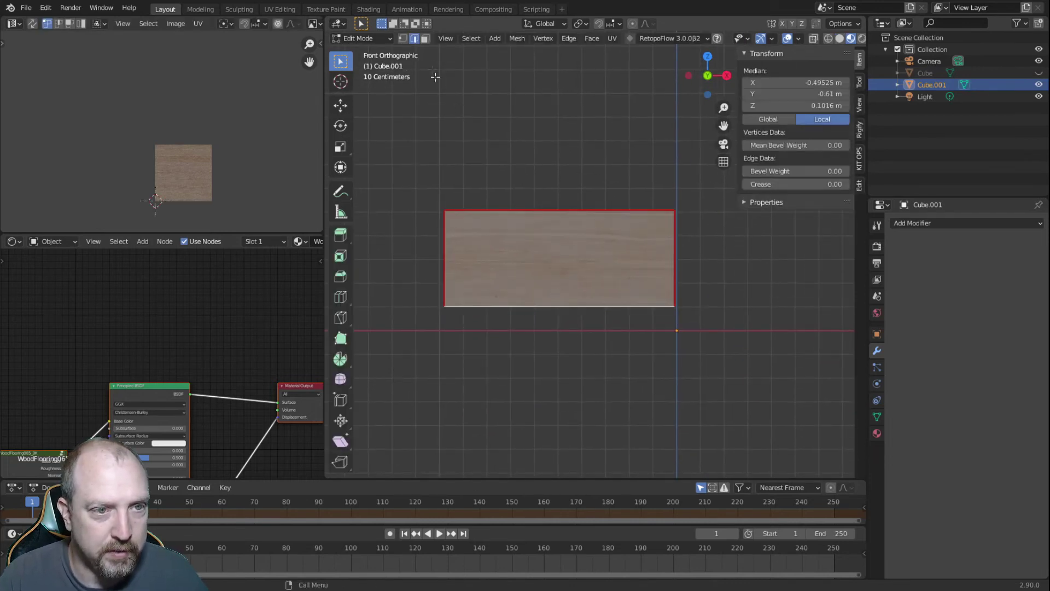
pyautogui.rightClick(504, 297)
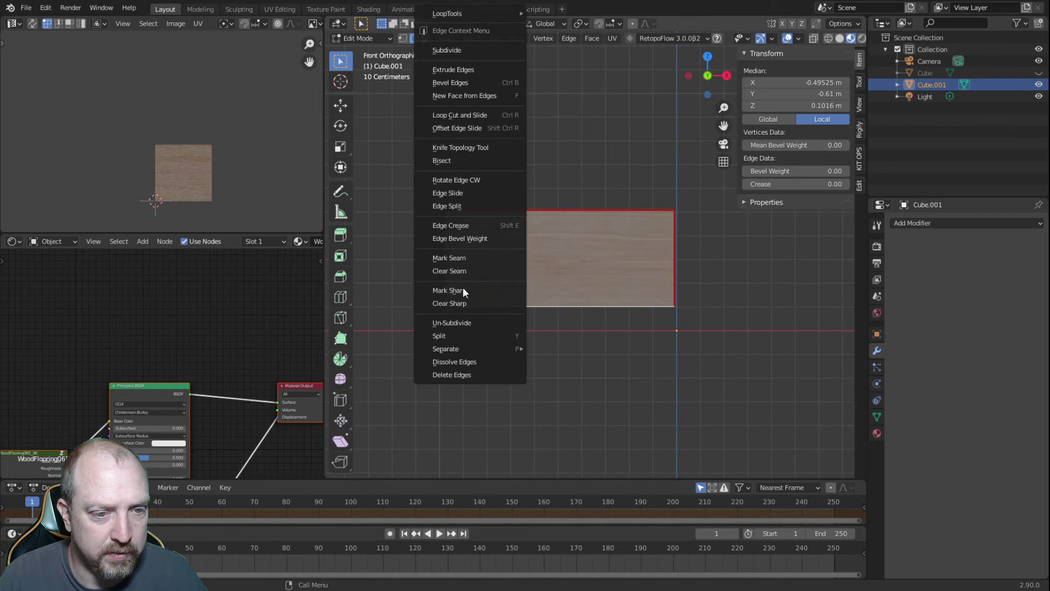
pyautogui.click(464, 256)
pyautogui.click(542, 382)
# - Add one vertical loop cut at the centre of the separated panel
pyautogui.hotkey('ctrl', 'r')
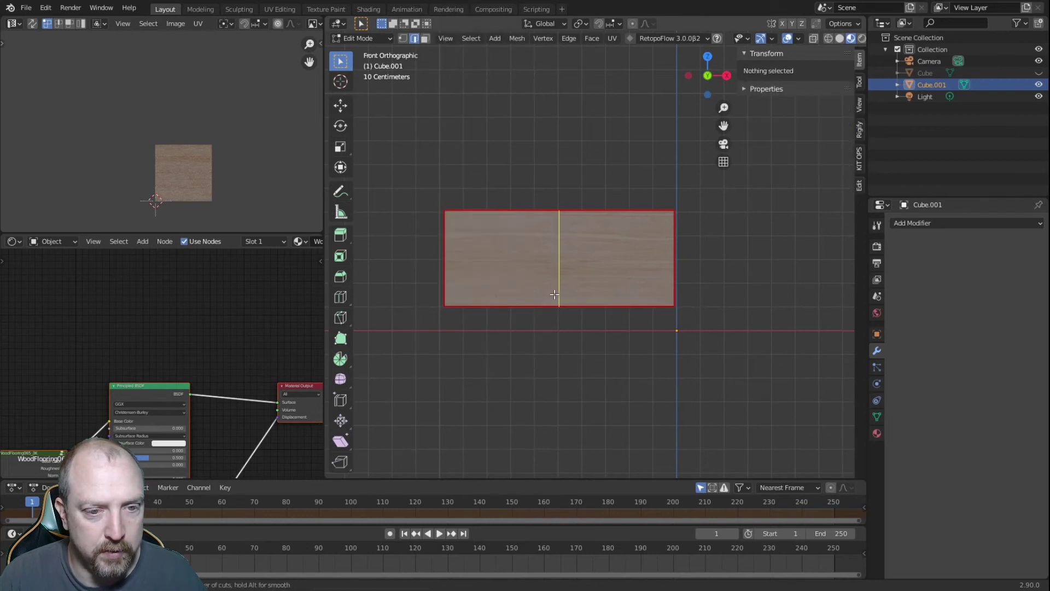
pyautogui.click(555, 296)
pyautogui.rightClick(557, 372)
pyautogui.click(563, 389)
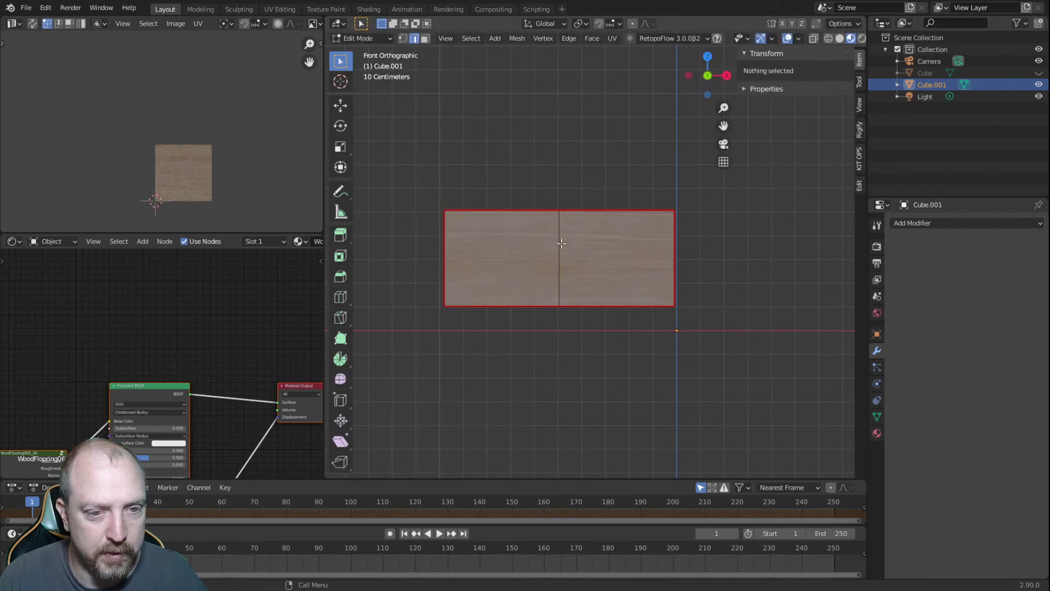
# - Move the vertical loop-cut edge 0.00325 m along the X axis
pyautogui.click(558, 235)
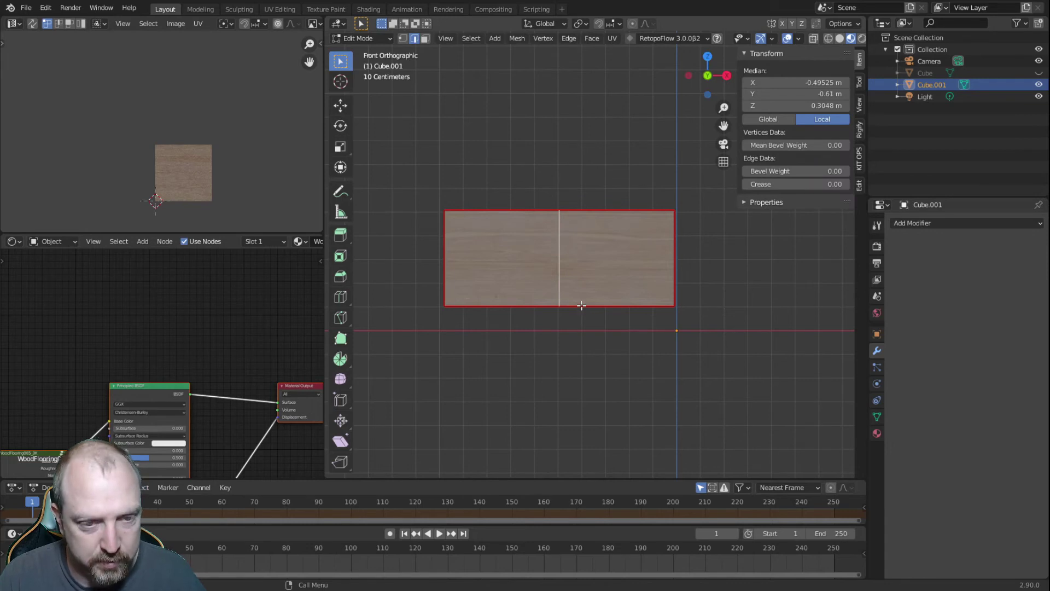
pyautogui.press('g')
pyautogui.press('x')
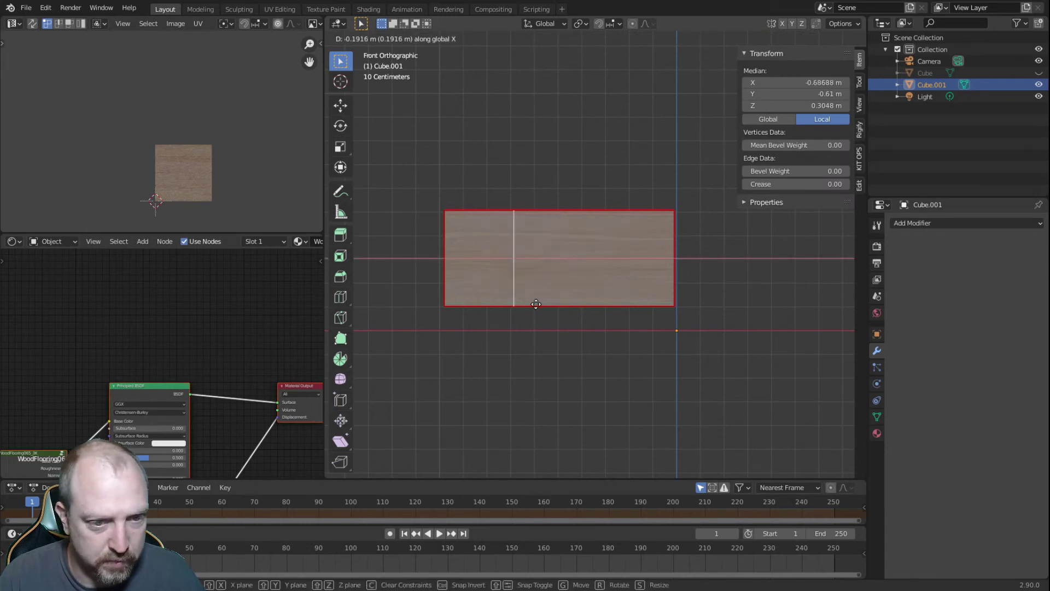
pyautogui.write('.00325')
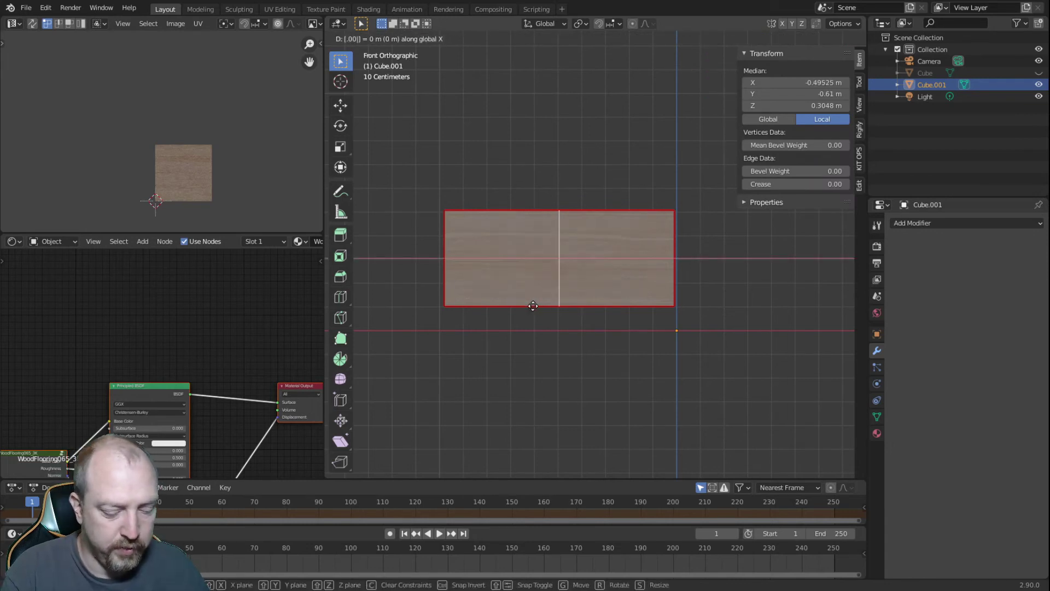
pyautogui.press('Return')
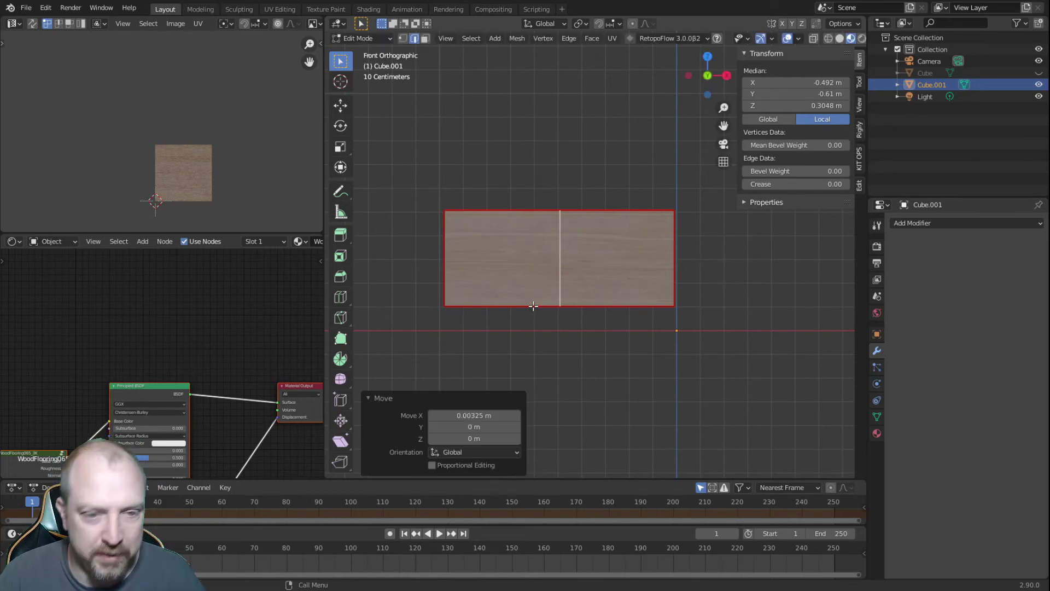
pyautogui.click(565, 329)
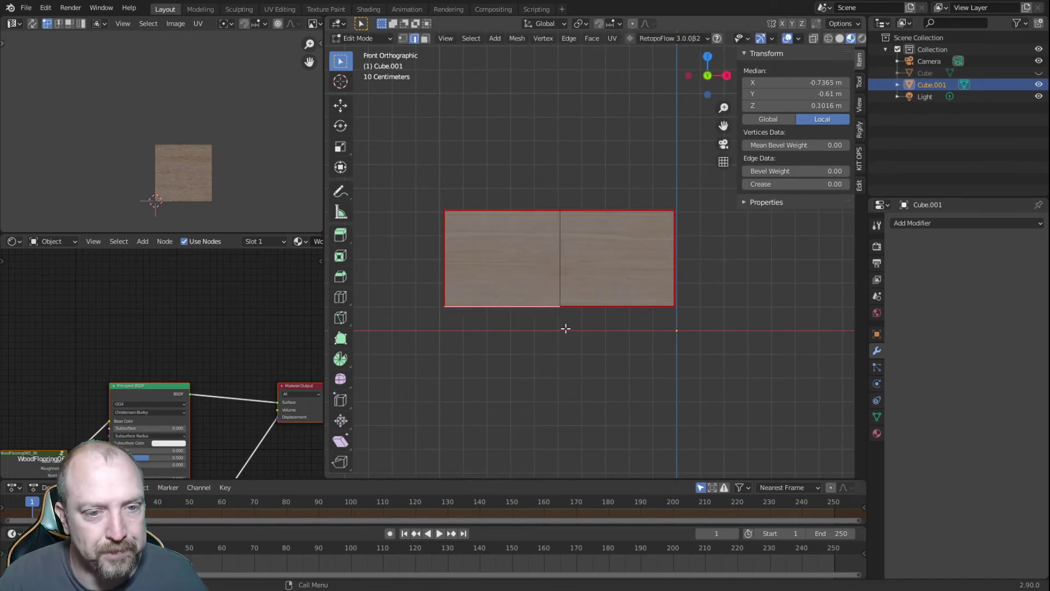
# - Mark the vertical middle edge of the panel as a seam and clear the selection
pyautogui.click(555, 242)
pyautogui.rightClick(556, 186)
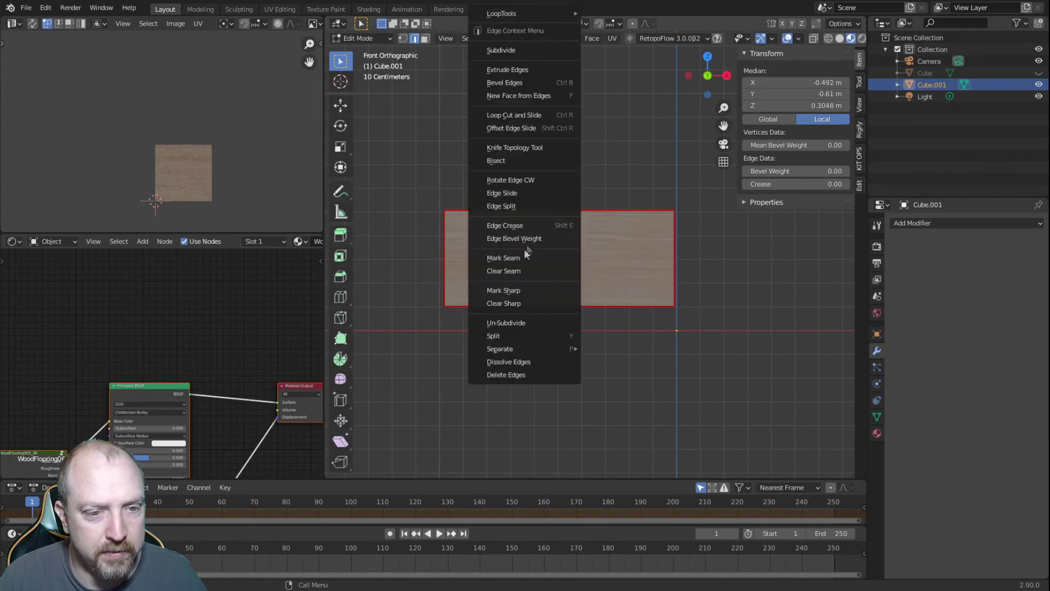
pyautogui.click(503, 258)
pyautogui.click(429, 146)
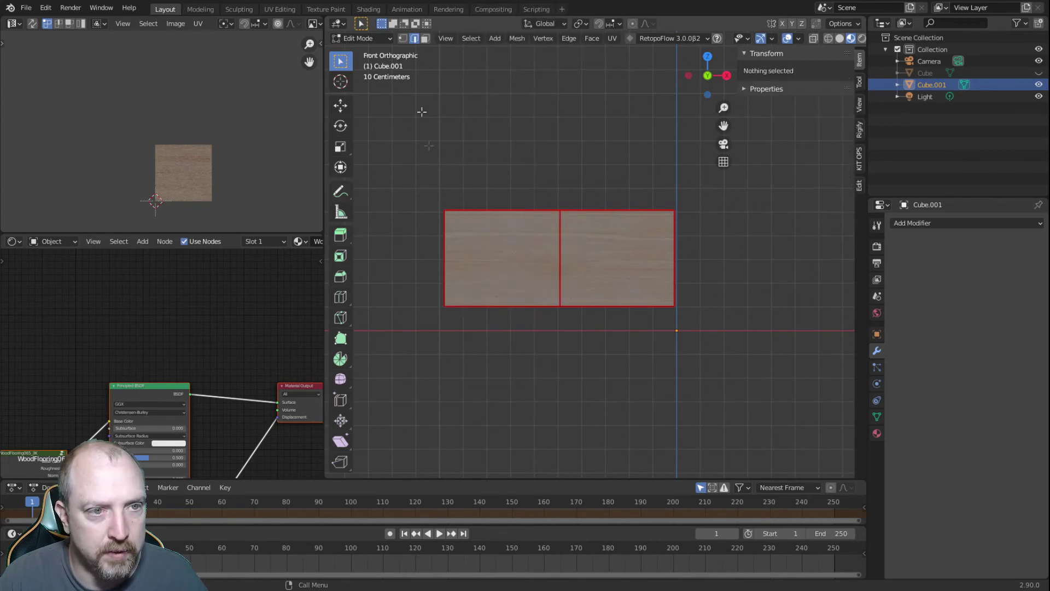
# - Delete the face on the right half of the panel
pyautogui.click(425, 39)
pyautogui.click(639, 254)
pyautogui.press('x')
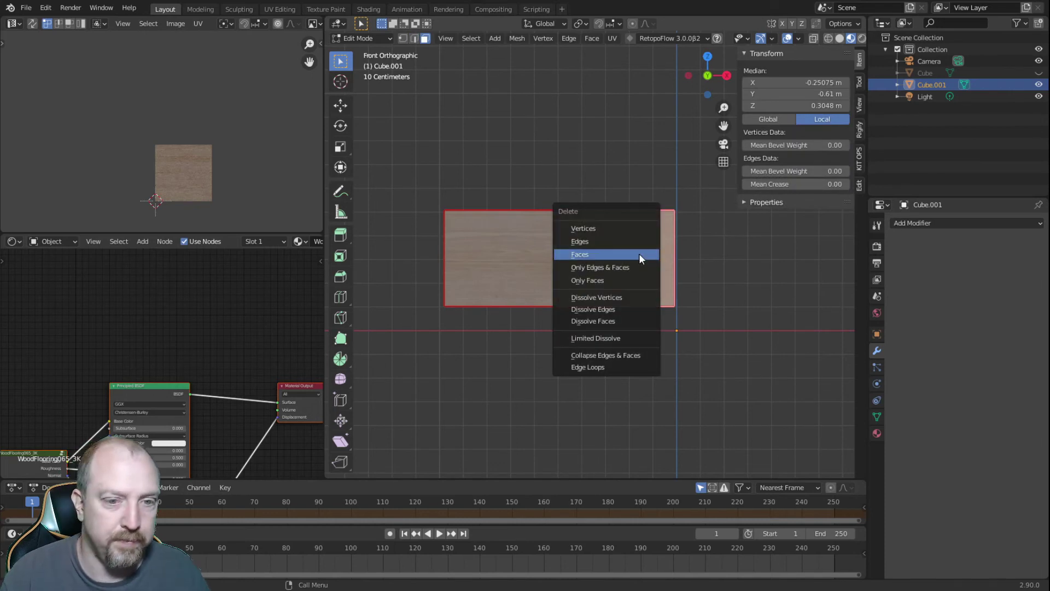
pyautogui.click(641, 254)
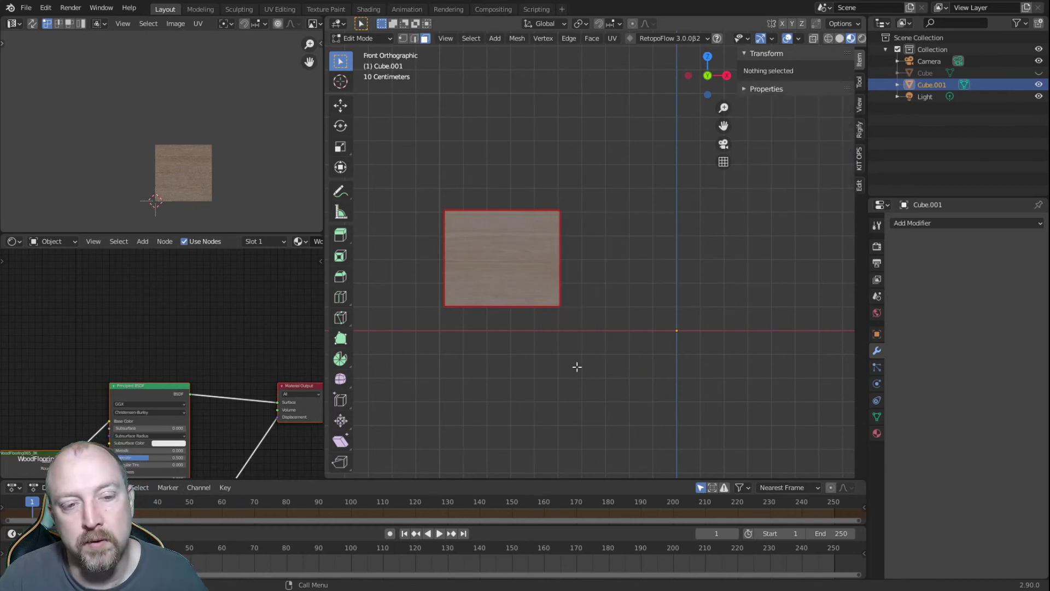
# - Extrude the remaining panel face outward by 0.019 m and clear the selection
pyautogui.moveTo(572, 364); pyautogui.dragTo(441, 221, button='middle')
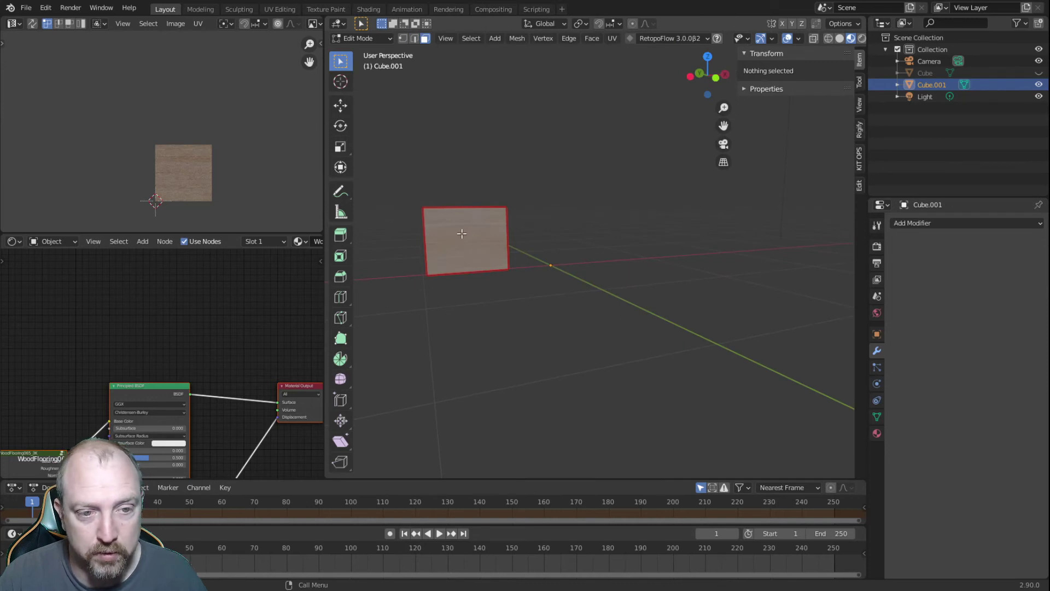
pyautogui.keyDown('shift'); pyautogui.moveTo(527, 270); pyautogui.dragTo(607, 351, button='middle'); pyautogui.keyUp('shift')
pyautogui.scroll(5, 564, 341)
pyautogui.keyDown('shift'); pyautogui.moveTo(536, 288); pyautogui.dragTo(683, 309, button='middle'); pyautogui.keyUp('shift')
pyautogui.click(517, 278)
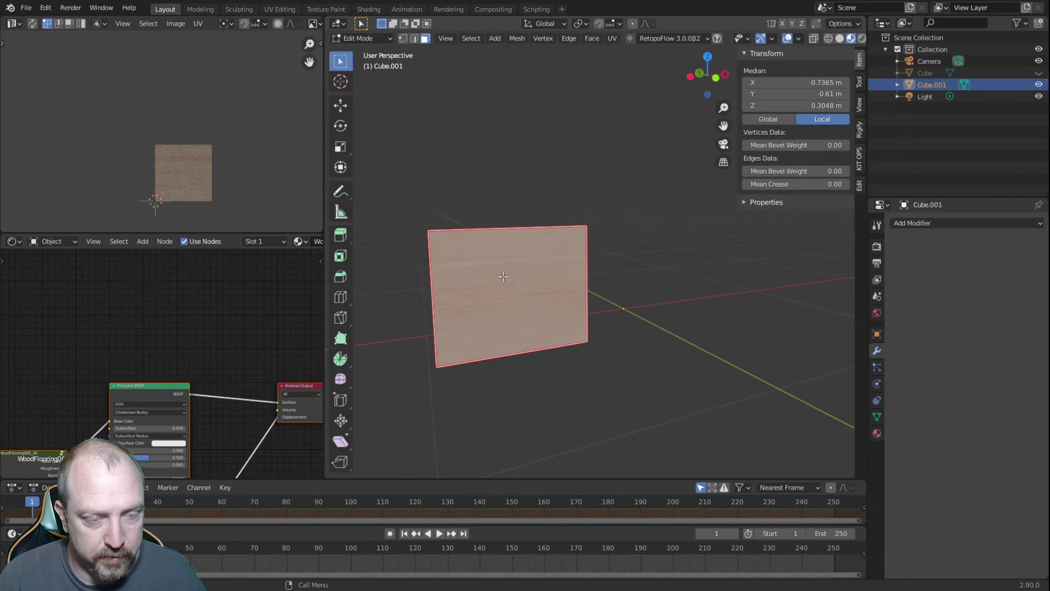
pyautogui.press('e')
pyautogui.write('.019')
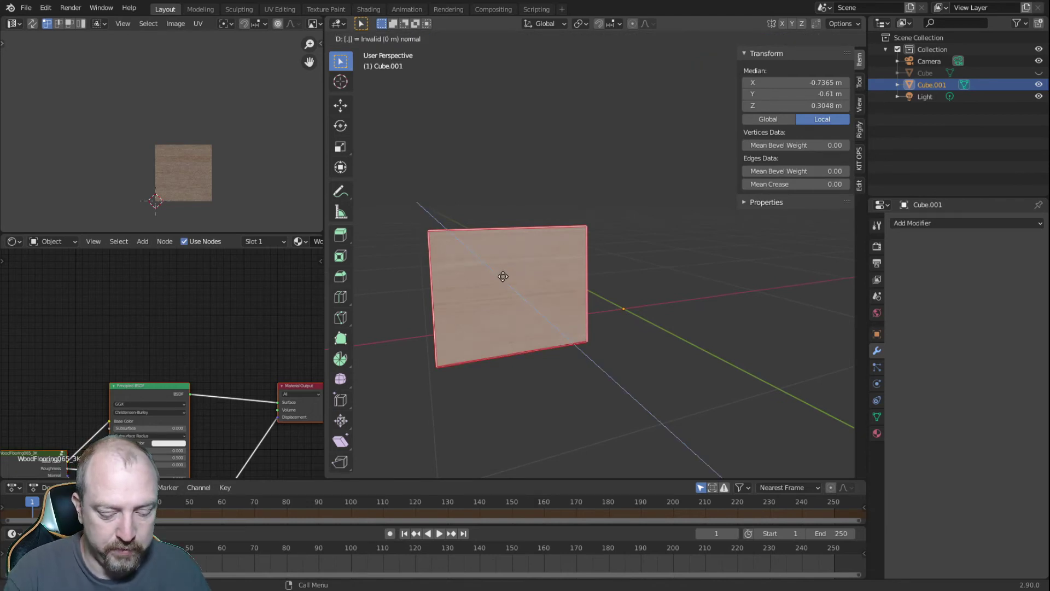
pyautogui.click(503, 276)
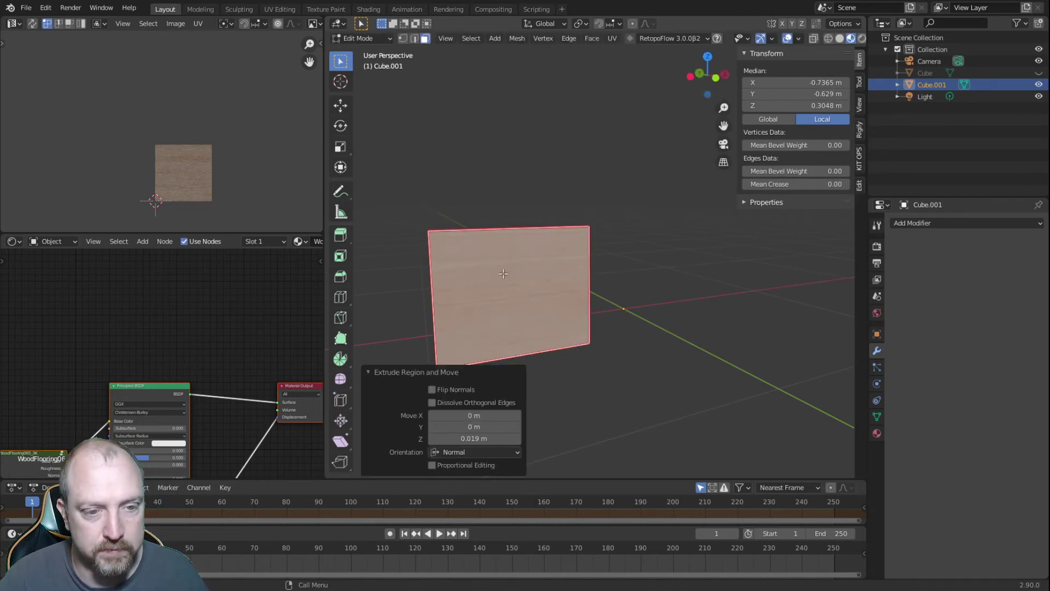
pyautogui.hotkey('alt', 'a')
# - Mark all edges of the extruded door panel as seams and clear the selection
pyautogui.moveTo(503, 276); pyautogui.dragTo(513, 204, button='middle')
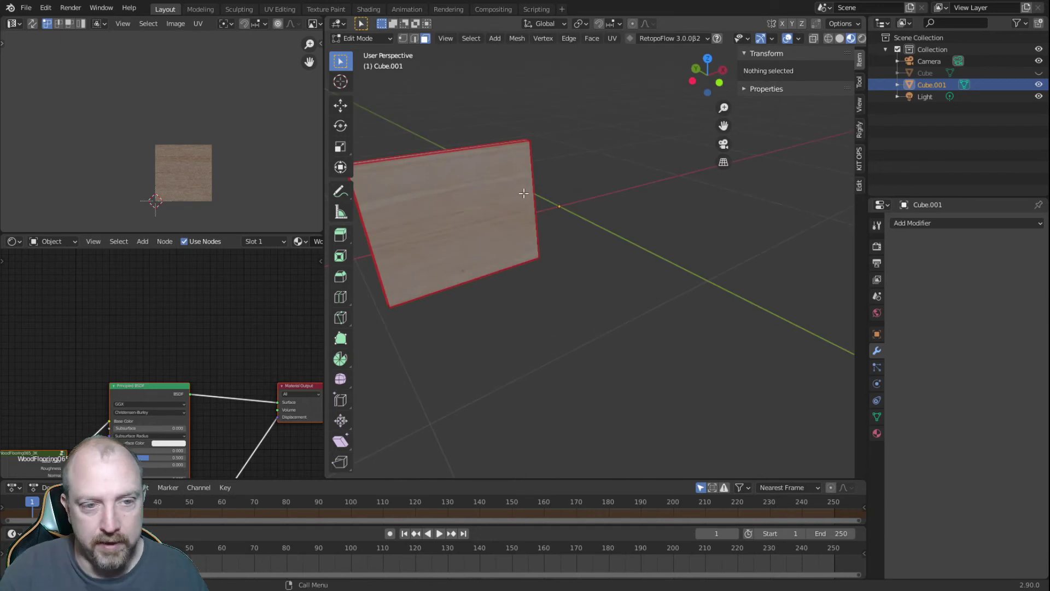
pyautogui.moveTo(517, 188); pyautogui.dragTo(662, 372, button='middle')
pyautogui.moveTo(495, 383); pyautogui.dragTo(488, 364, button='middle')
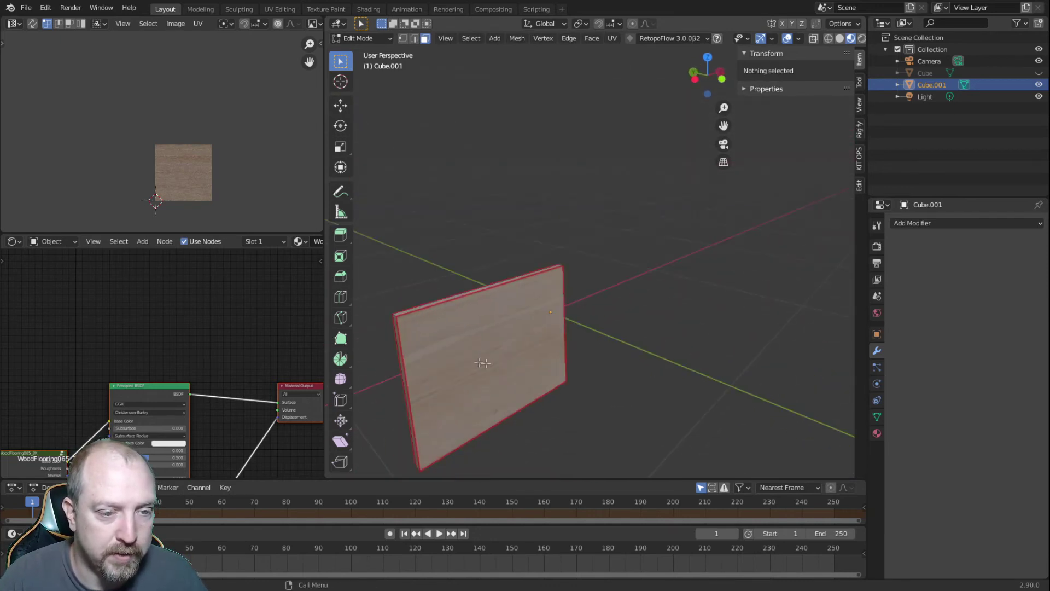
pyautogui.press('2')
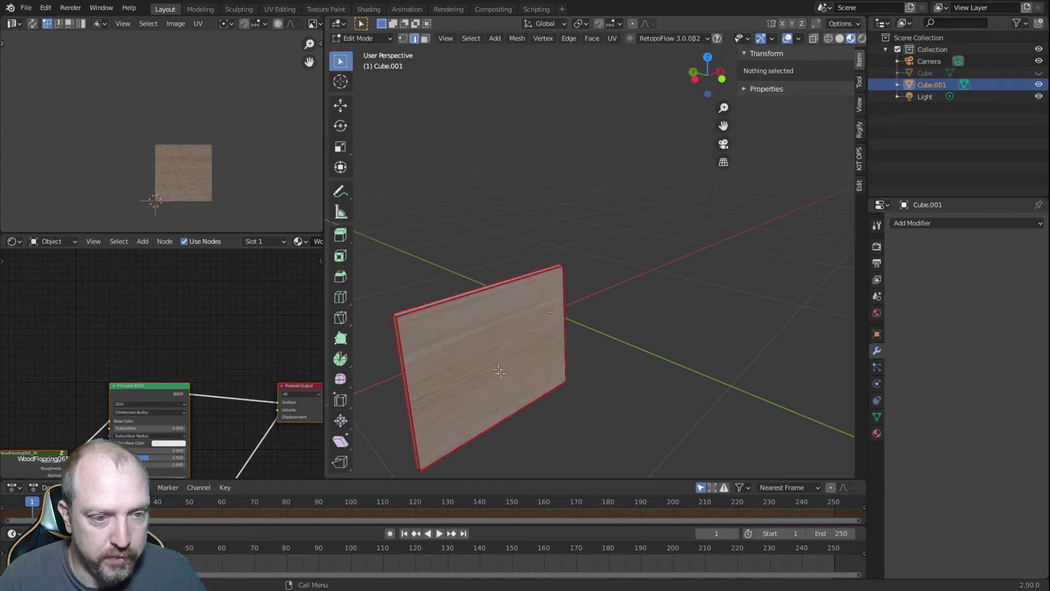
pyautogui.press('a')
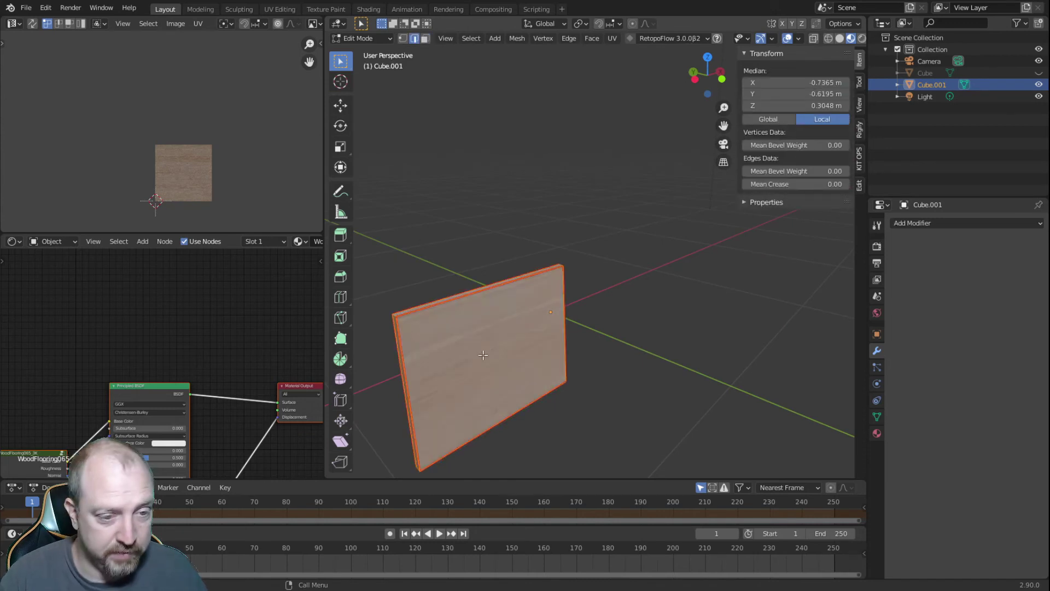
pyautogui.rightClick(485, 352)
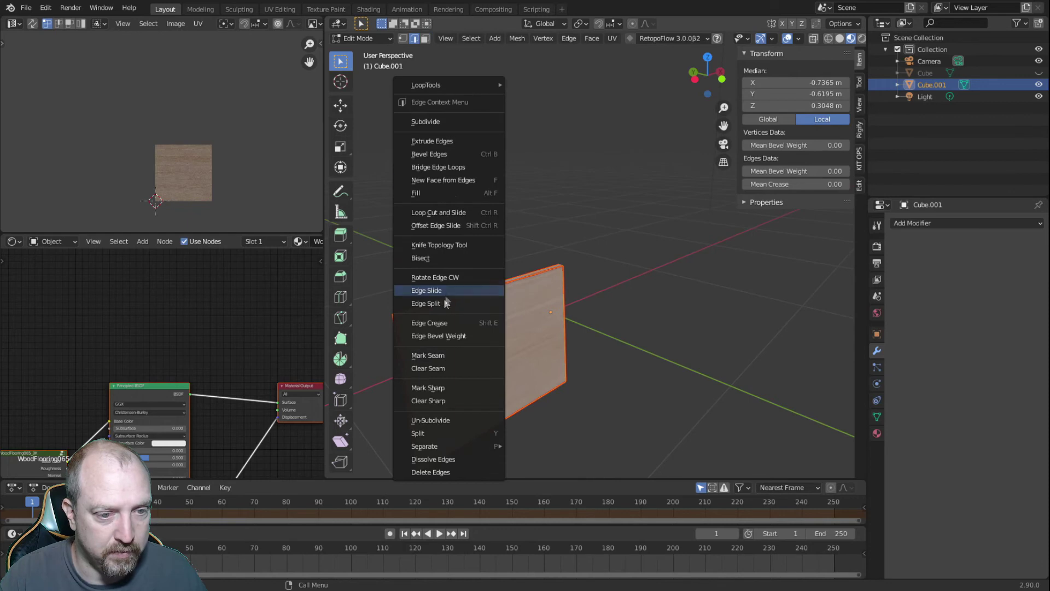
pyautogui.moveTo(414, 77)
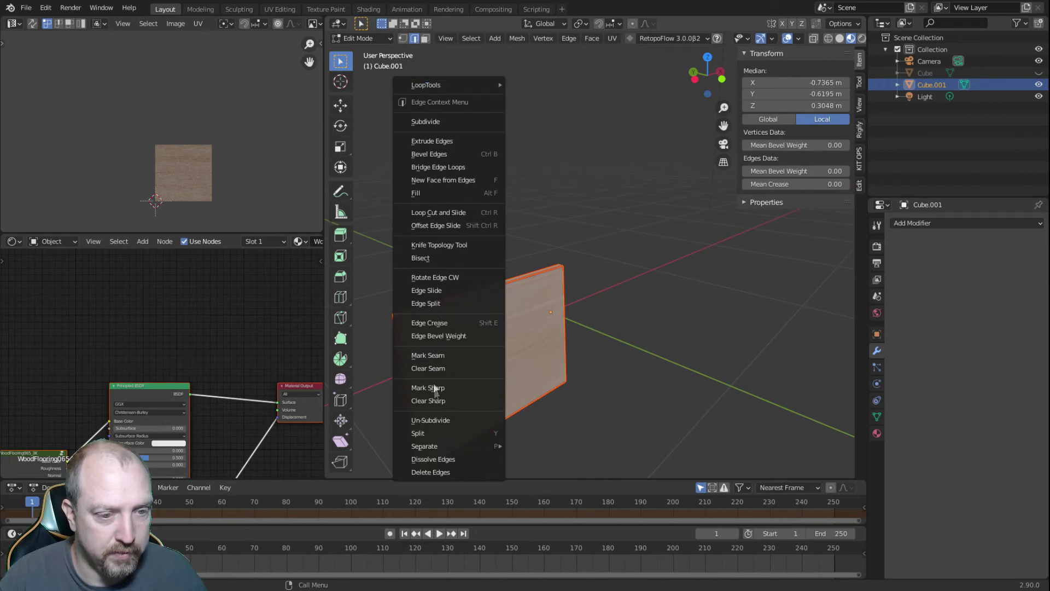
pyautogui.click(437, 355)
pyautogui.click(637, 361)
pyautogui.moveTo(547, 393); pyautogui.dragTo(607, 196, button='middle')
pyautogui.moveTo(546, 283); pyautogui.dragTo(492, 235, button='middle')
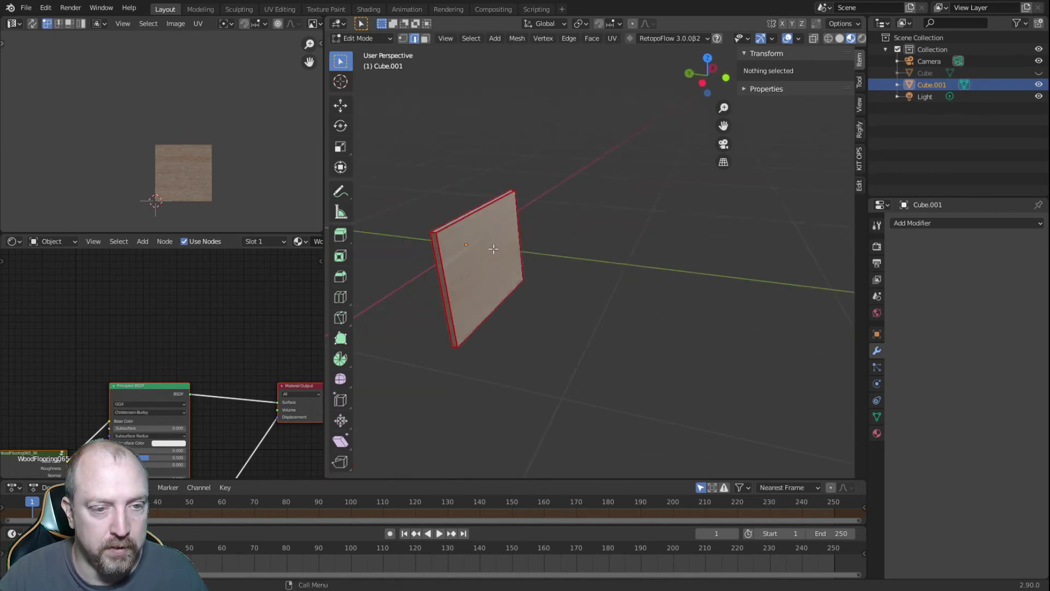
pyautogui.click(433, 232)
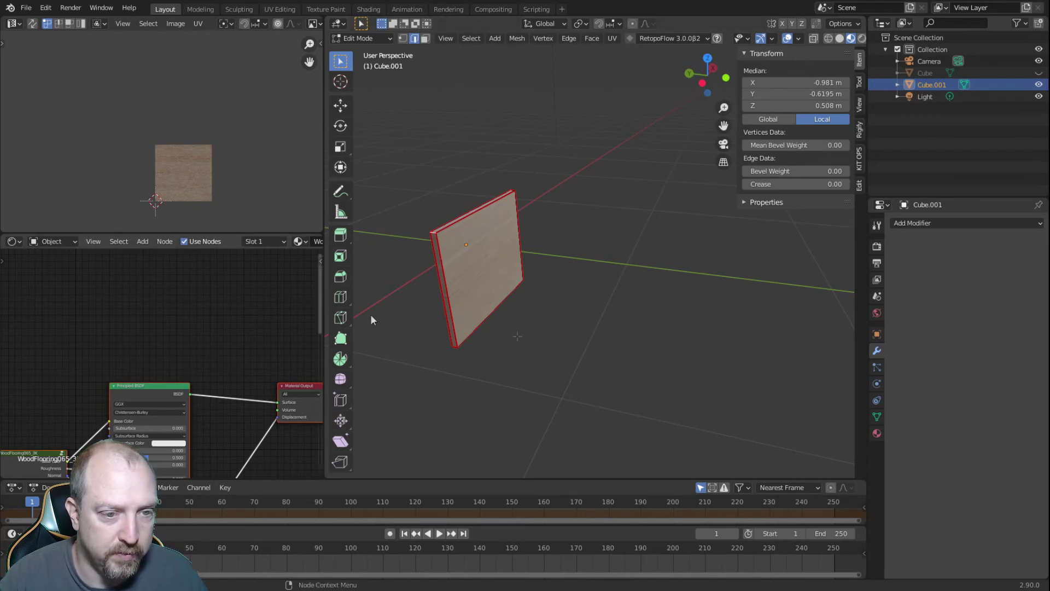
pyautogui.moveTo(635, 368); pyautogui.dragTo(583, 351, button='middle')
pyautogui.click(569, 403)
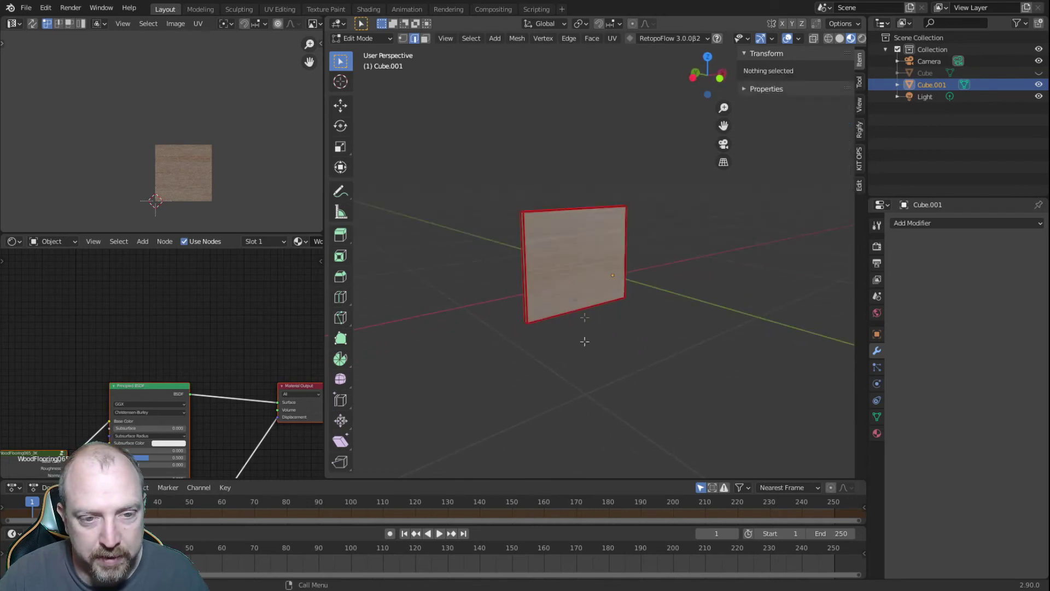
pyautogui.click(425, 38)
pyautogui.click(587, 301)
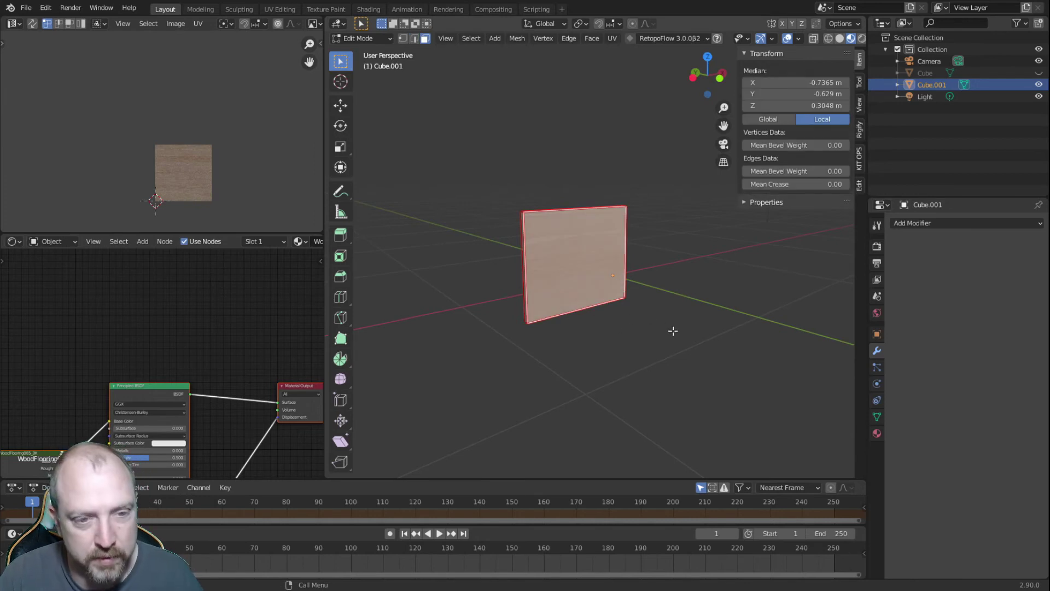
pyautogui.click(609, 335)
pyautogui.click(414, 38)
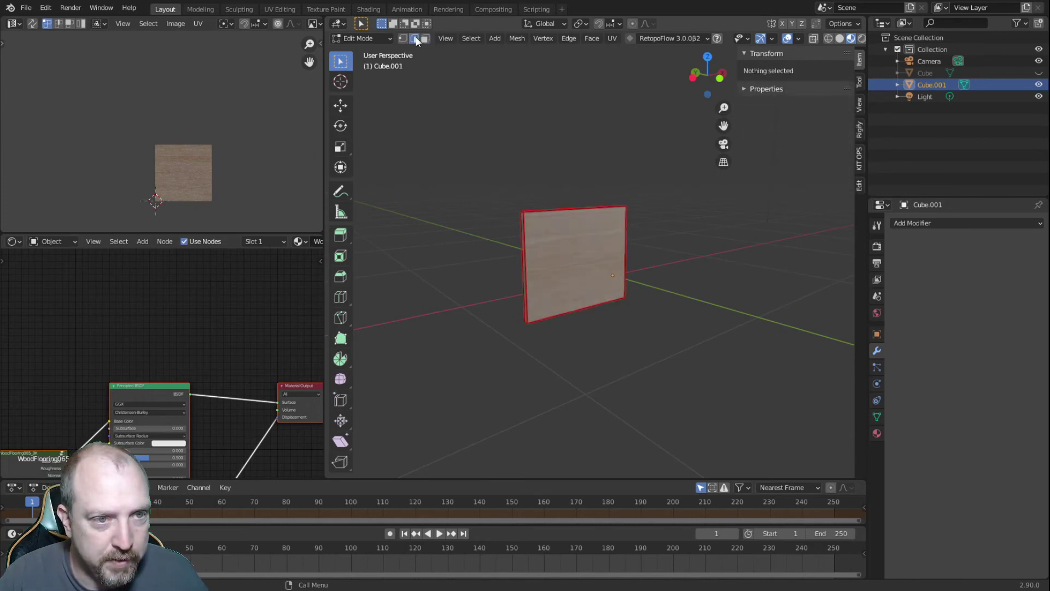
pyautogui.scroll(2, 489, 229)
pyautogui.scroll(3, 489, 229)
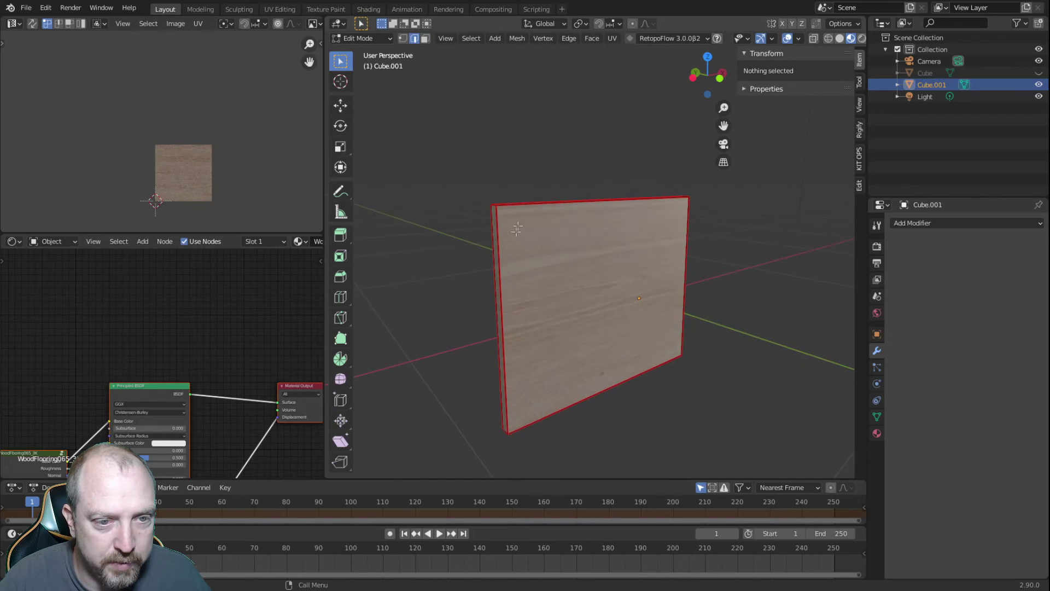
# - Clear the seams from the border edges of the door's front face
pyautogui.click(425, 38)
pyautogui.click(530, 283)
pyautogui.rightClick(530, 283)
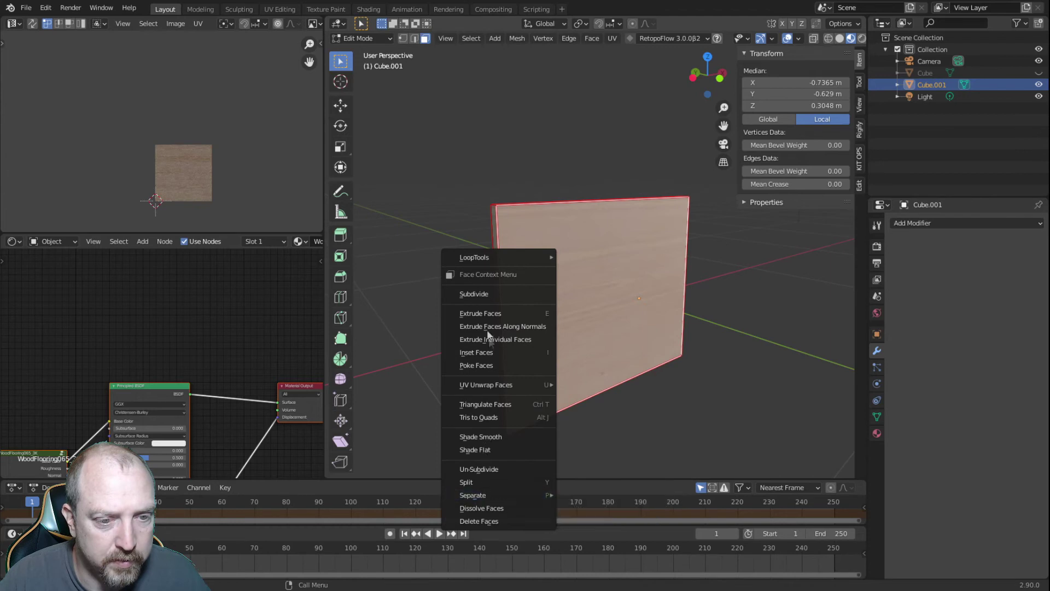
pyautogui.click(412, 39)
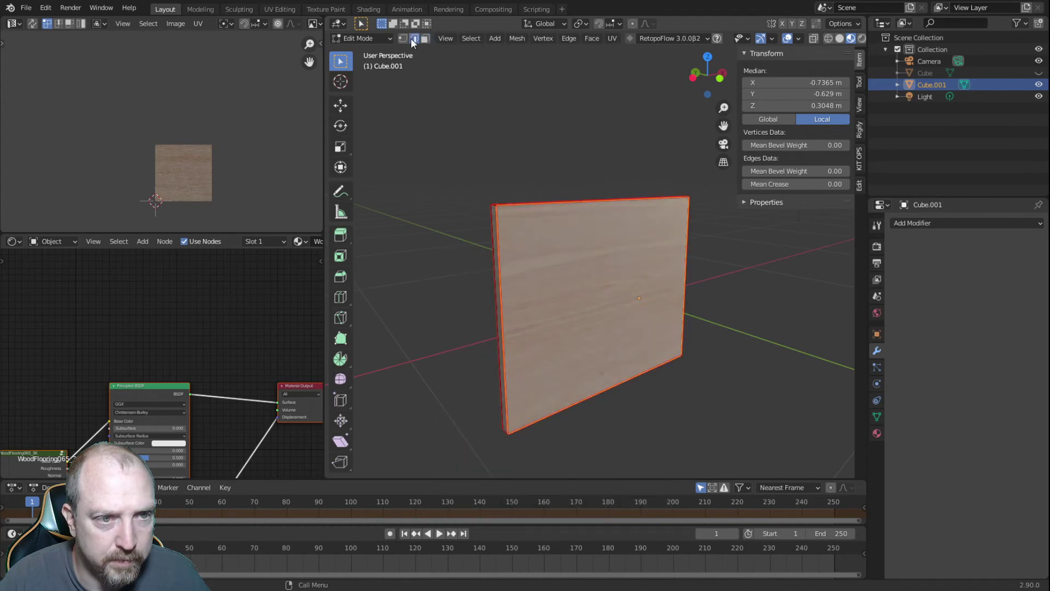
pyautogui.rightClick(500, 272)
pyautogui.click(476, 295)
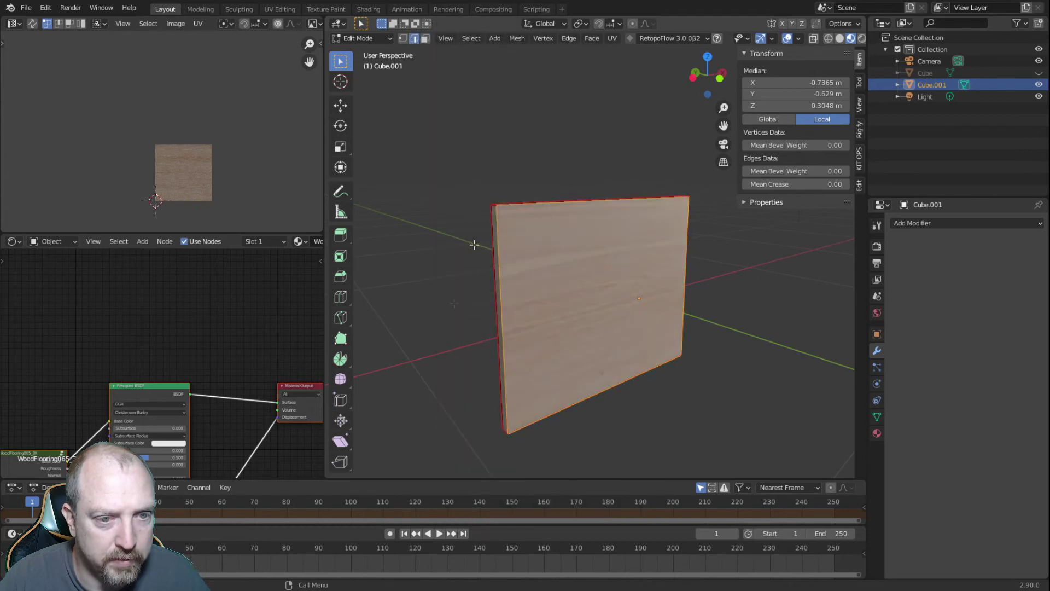
# - Bevel the border of the door's front face with a single segment about 0.005 m wide and clear the selection
pyautogui.click(425, 38)
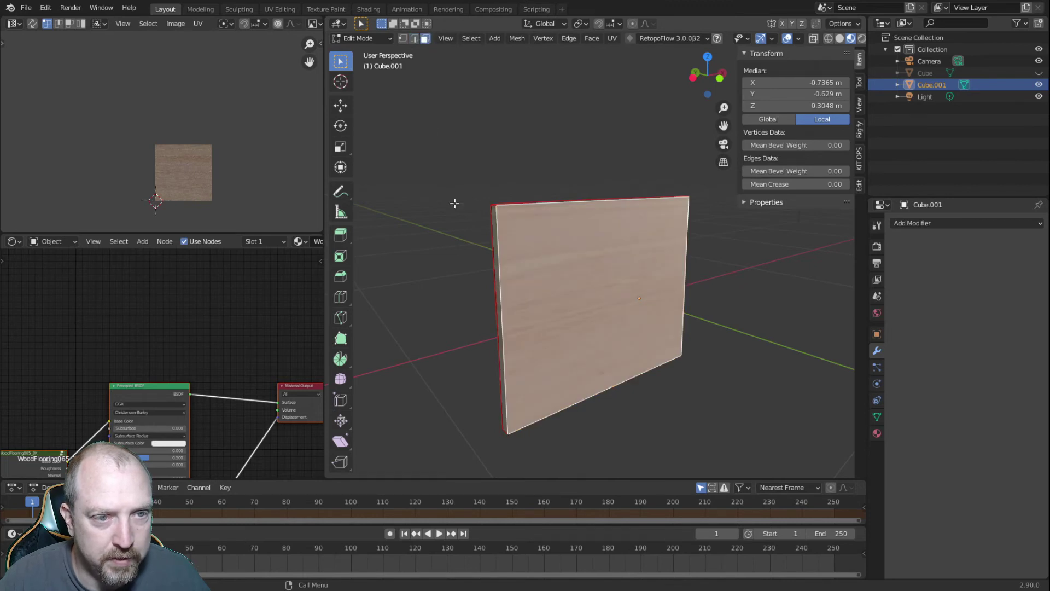
pyautogui.hotkey('ctrl', 'b')
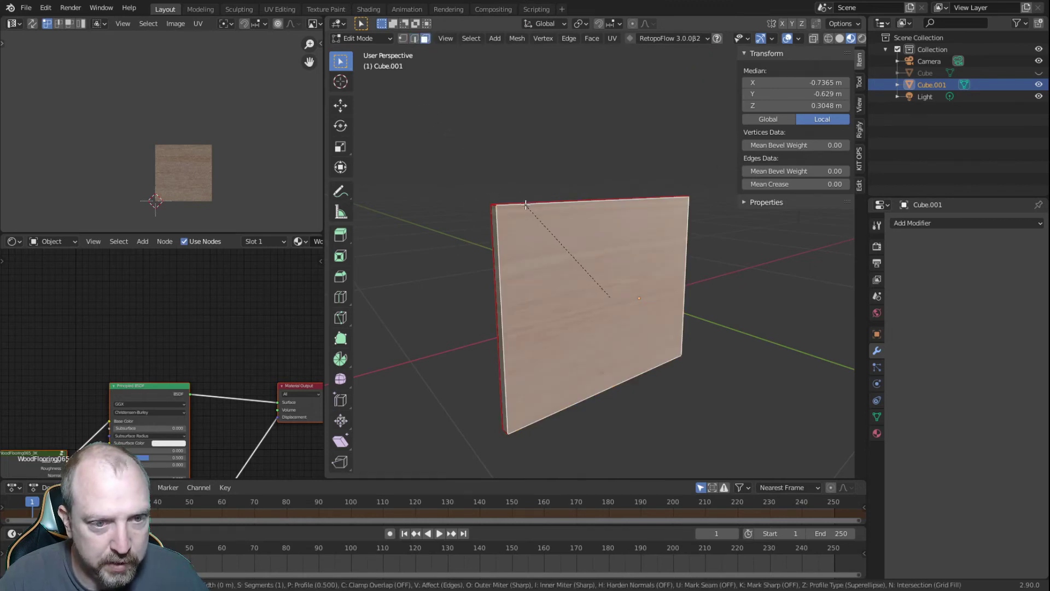
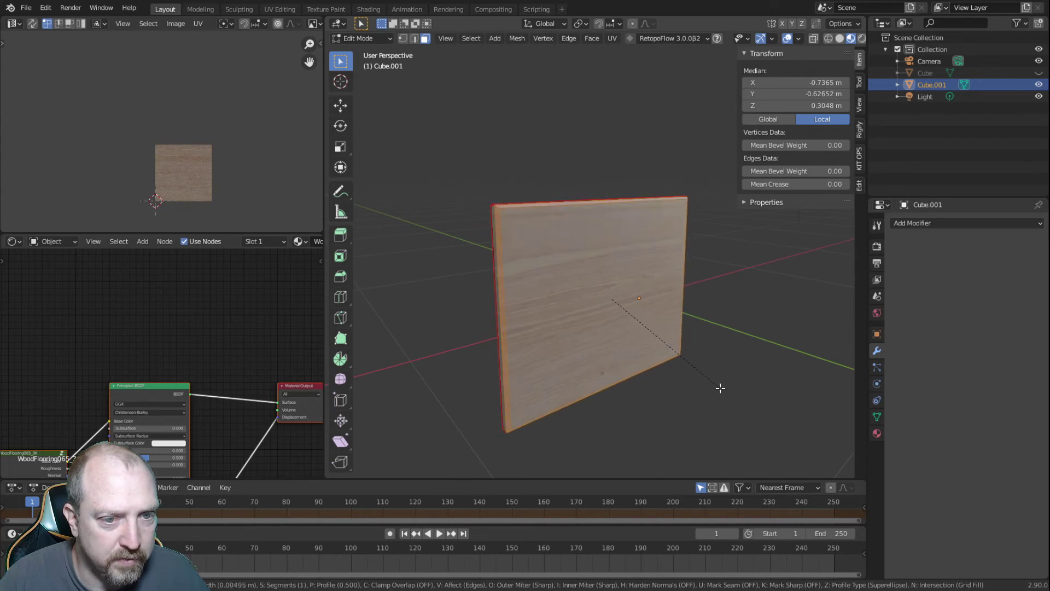
pyautogui.click(720, 387)
pyautogui.click(711, 411)
# - Mark the four short diagonal edges at the corners of the door's bevel as seams
pyautogui.moveTo(684, 382); pyautogui.dragTo(848, 402, button='middle')
pyautogui.scroll(4, 246, 287)
pyautogui.scroll(6, 548, 255)
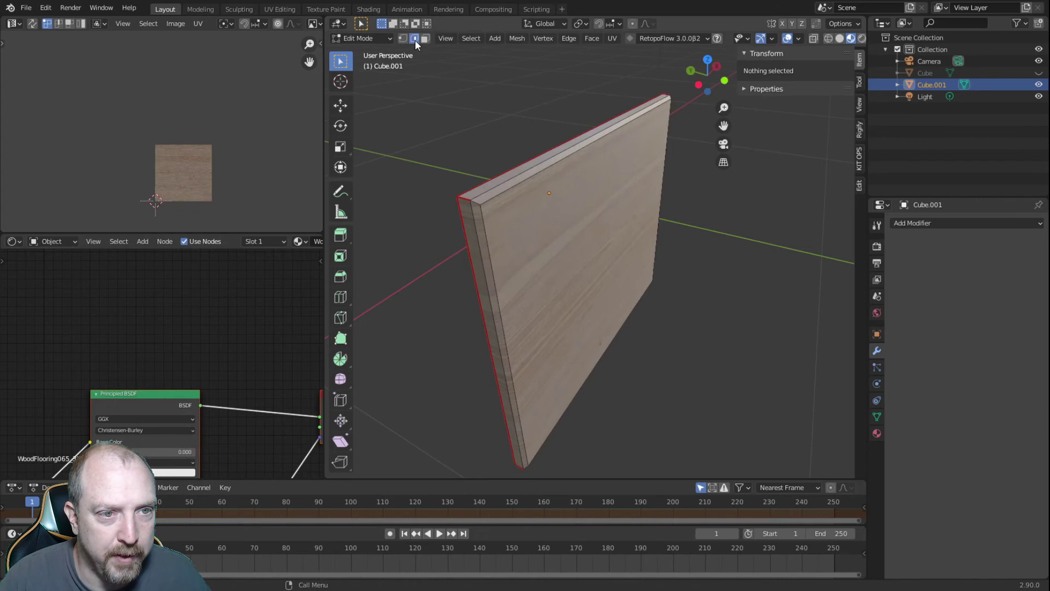
pyautogui.click(475, 202)
pyautogui.moveTo(547, 326); pyautogui.dragTo(550, 230, button='middle')
pyautogui.scroll(-3, 575, 363)
pyautogui.moveTo(575, 362); pyautogui.dragTo(628, 123, button='middle')
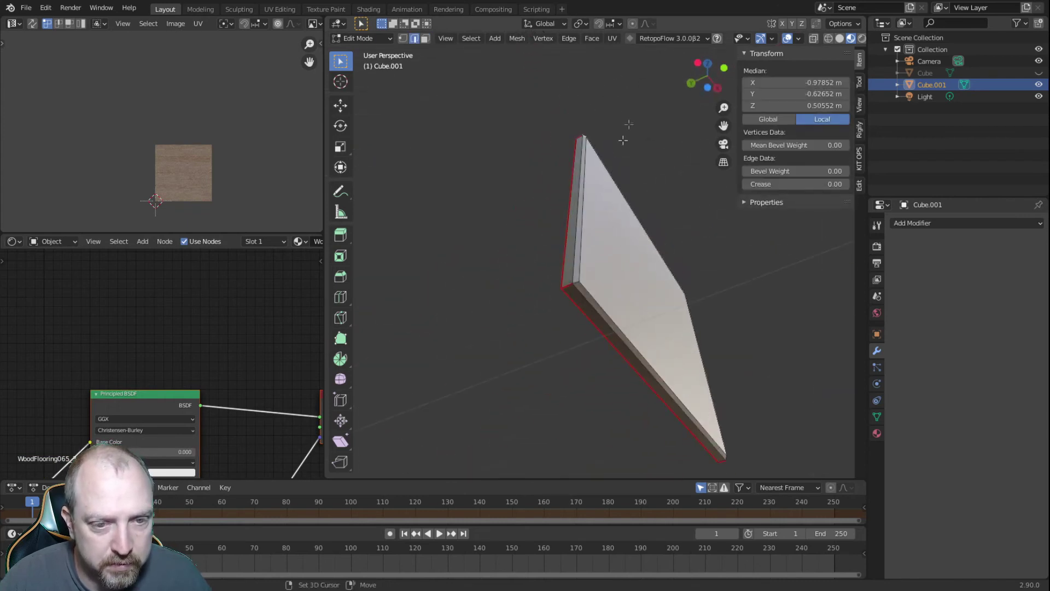
pyautogui.keyDown('shift'); pyautogui.click(578, 282); pyautogui.keyUp('shift')
pyautogui.moveTo(578, 282); pyautogui.dragTo(421, 273, button='middle')
pyautogui.keyDown('shift'); pyautogui.moveTo(610, 287); pyautogui.dragTo(538, 344, button='middle'); pyautogui.keyUp('shift')
pyautogui.keyDown('shift'); pyautogui.click(526, 357); pyautogui.keyUp('shift')
pyautogui.moveTo(572, 230); pyautogui.dragTo(566, 309, button='middle')
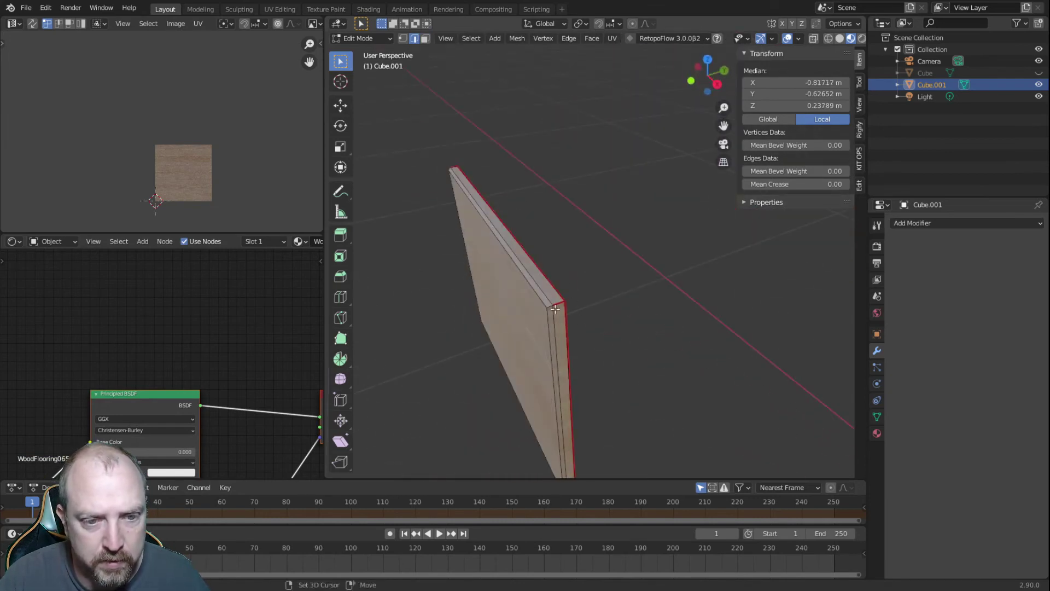
pyautogui.rightClick(549, 308)
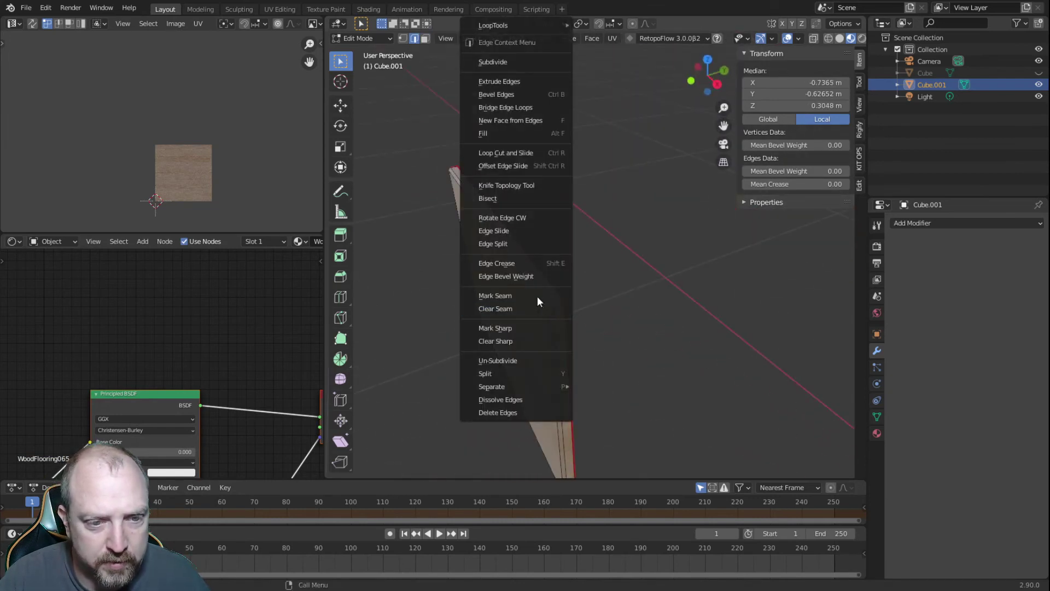
pyautogui.click(537, 296)
pyautogui.moveTo(537, 296); pyautogui.dragTo(436, 153, button='middle')
# - Mark the border edges of the door's front face, inside the bevel, as seams
pyautogui.click(425, 39)
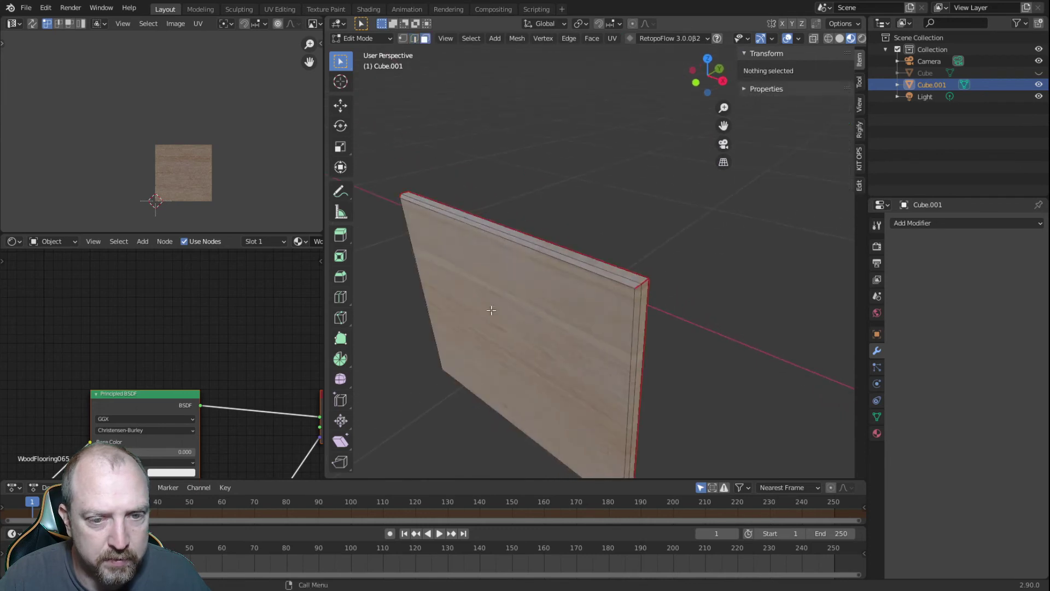
pyautogui.rightClick(502, 310)
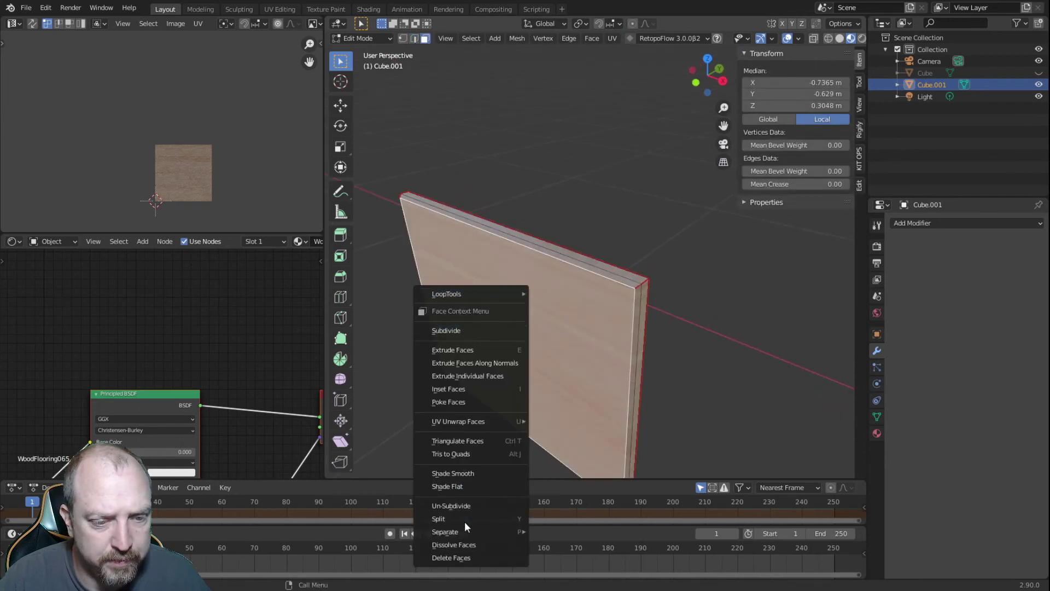
pyautogui.click(415, 38)
pyautogui.rightClick(463, 351)
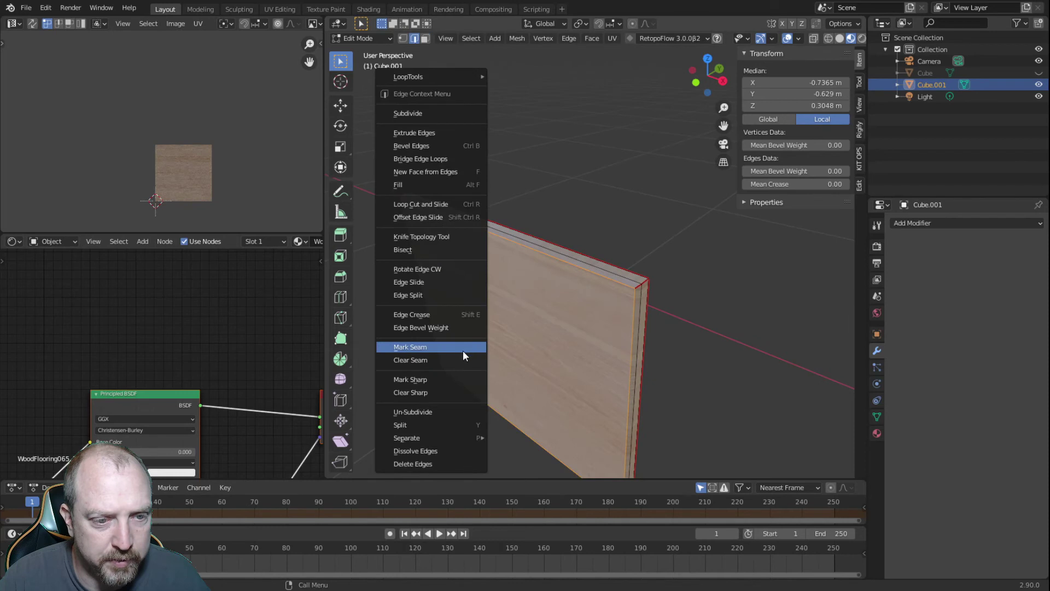
pyautogui.click(427, 346)
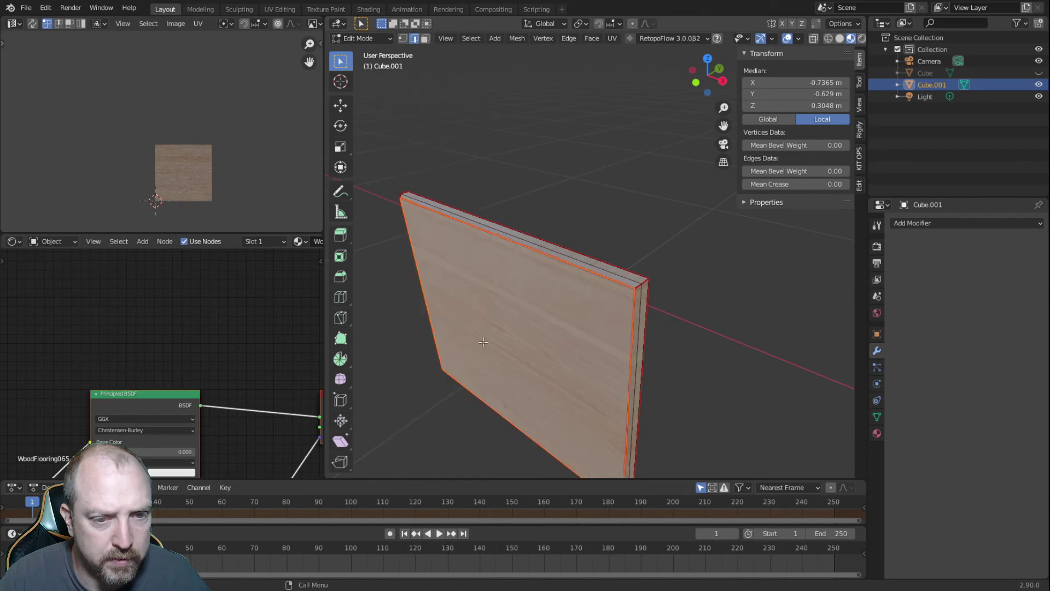
pyautogui.moveTo(541, 322); pyautogui.dragTo(656, 267, button='middle')
pyautogui.scroll(-4, 651, 271)
pyautogui.click(631, 376)
# - Inset the door's front face by about 0.0385 m to form a surrounding frame
pyautogui.moveTo(615, 353); pyautogui.dragTo(503, 292, button='middle')
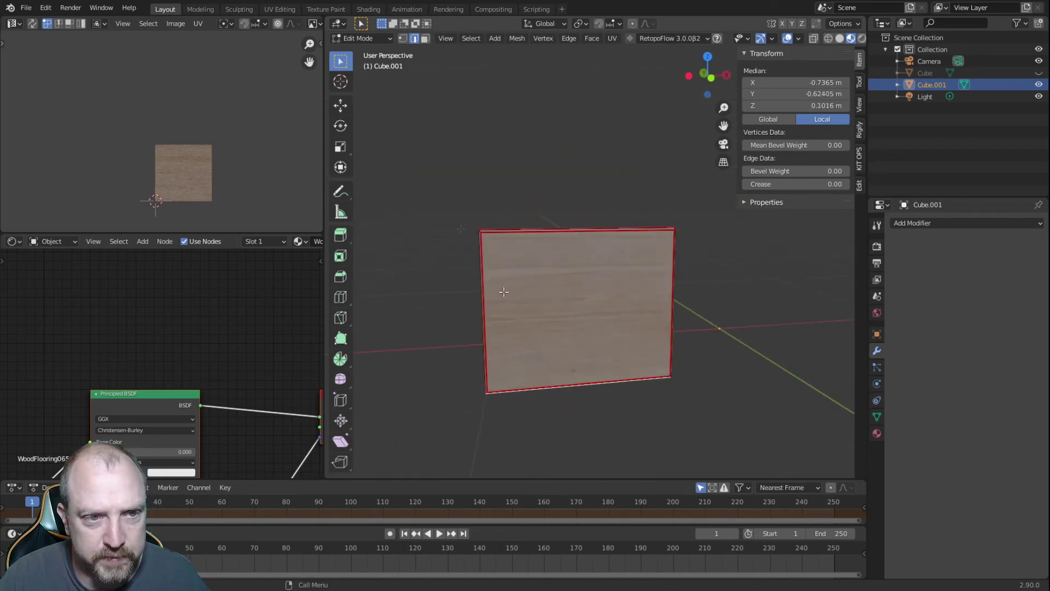
pyautogui.click(425, 39)
pyautogui.click(579, 301)
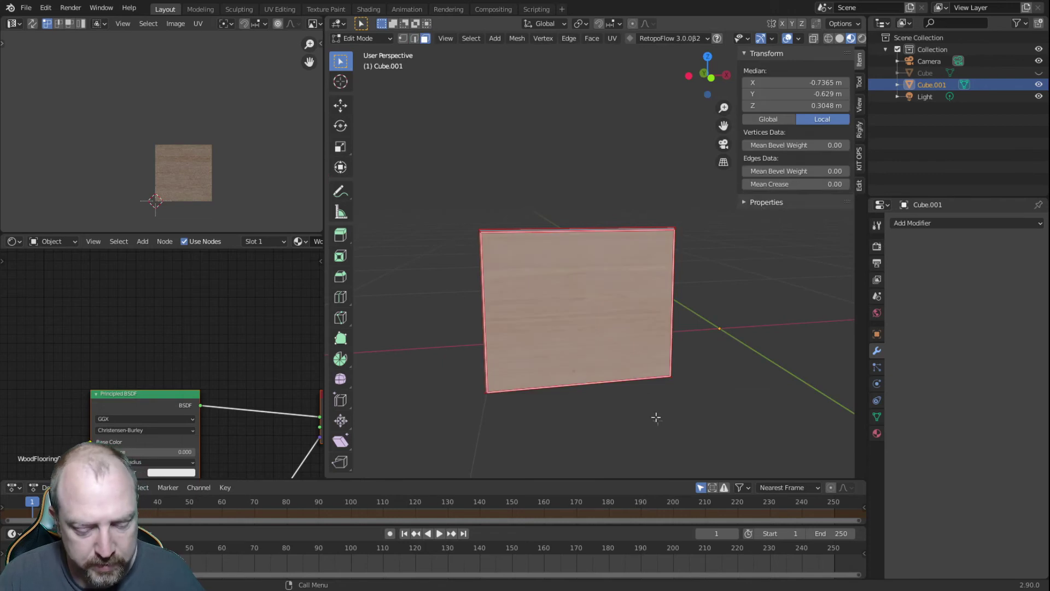
pyautogui.press('i')
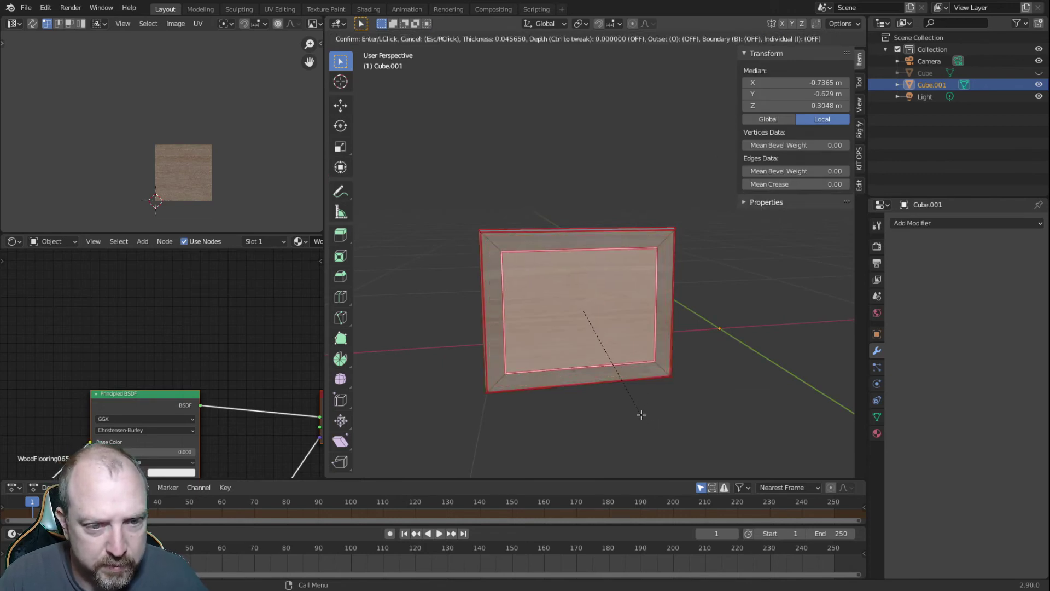
pyautogui.click(640, 417)
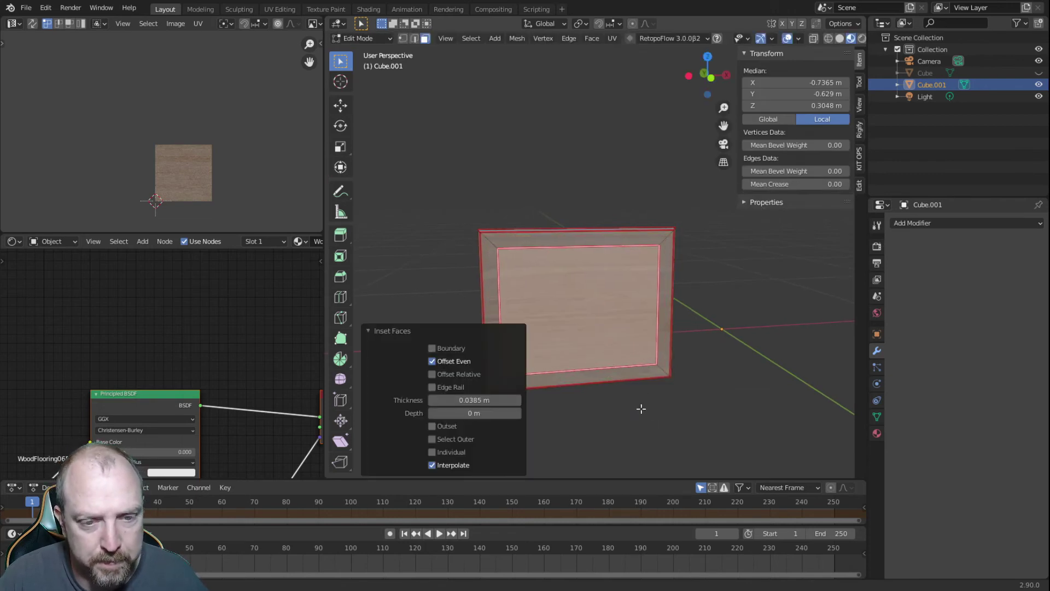
# - Extrude the inset center face of the door front 0.003 m inward
pyautogui.moveTo(638, 417); pyautogui.dragTo(532, 273, button='middle')
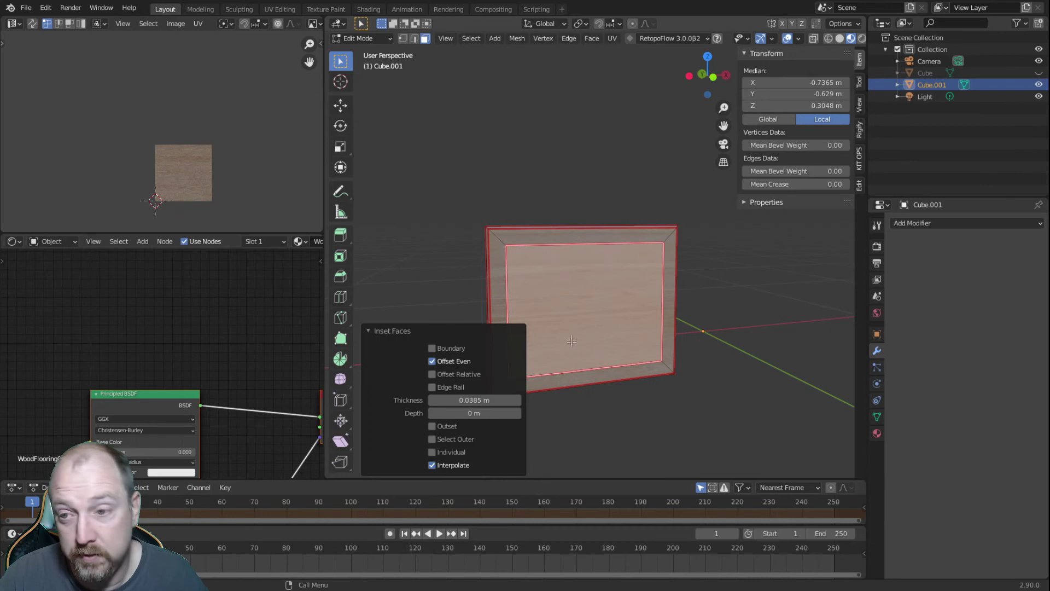
pyautogui.moveTo(623, 412); pyautogui.dragTo(591, 403, button='middle')
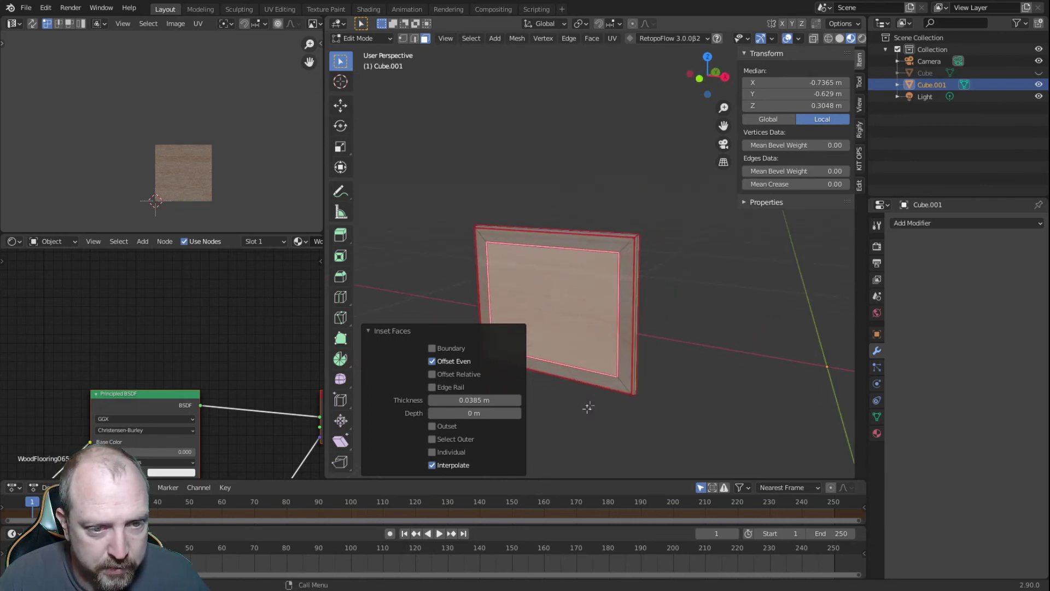
pyautogui.press('e')
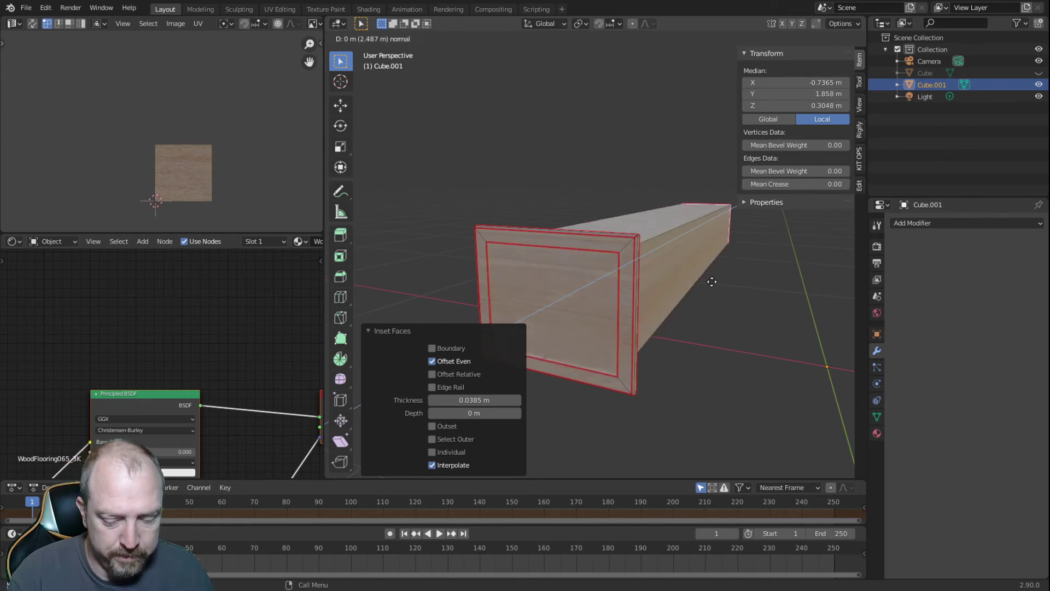
pyautogui.write('-(.')
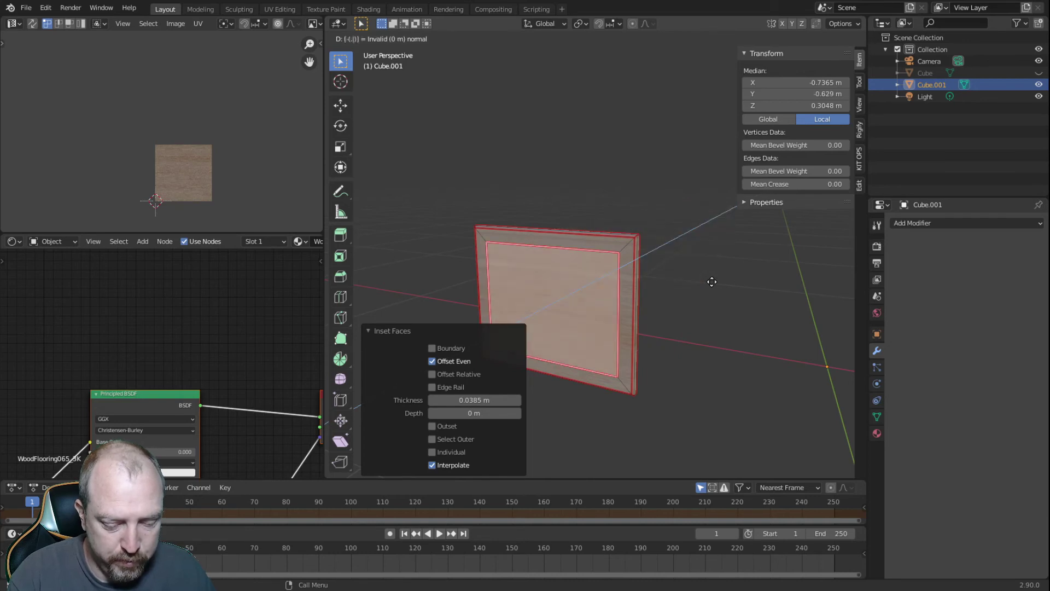
pyautogui.write('00')
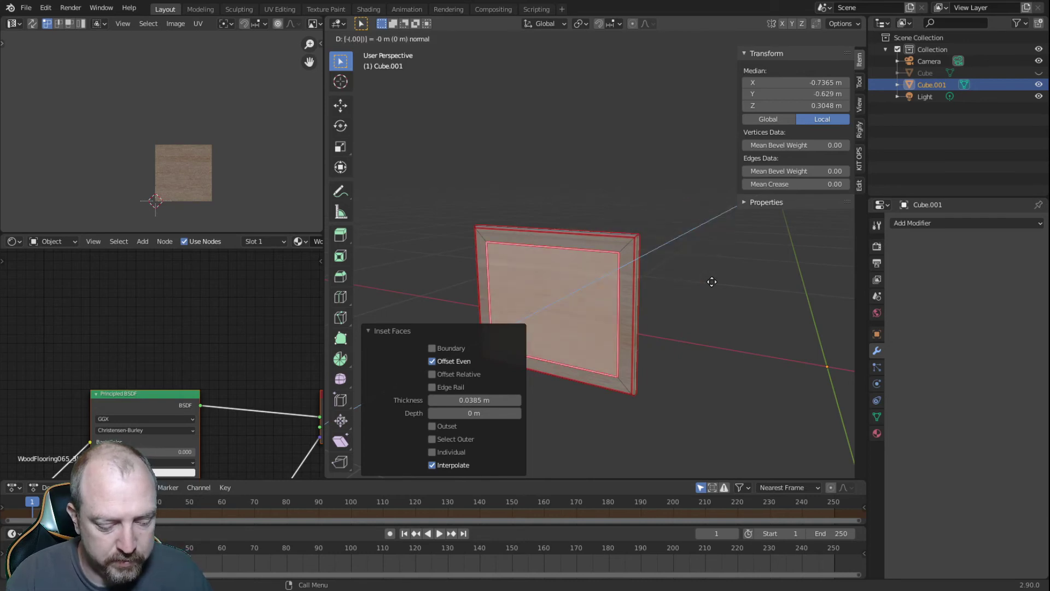
pyautogui.write('3')
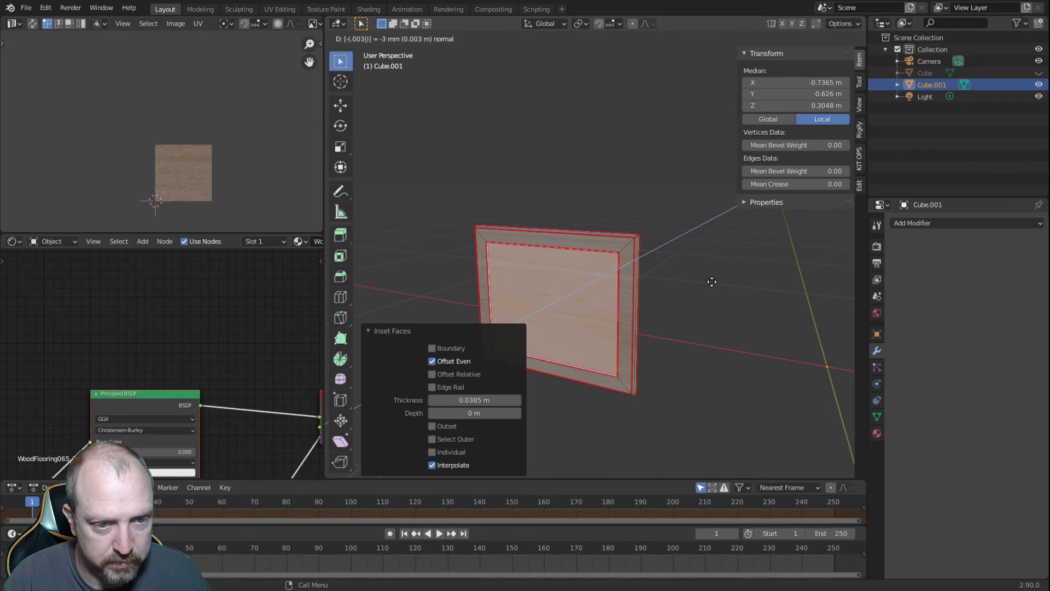
pyautogui.press('Return')
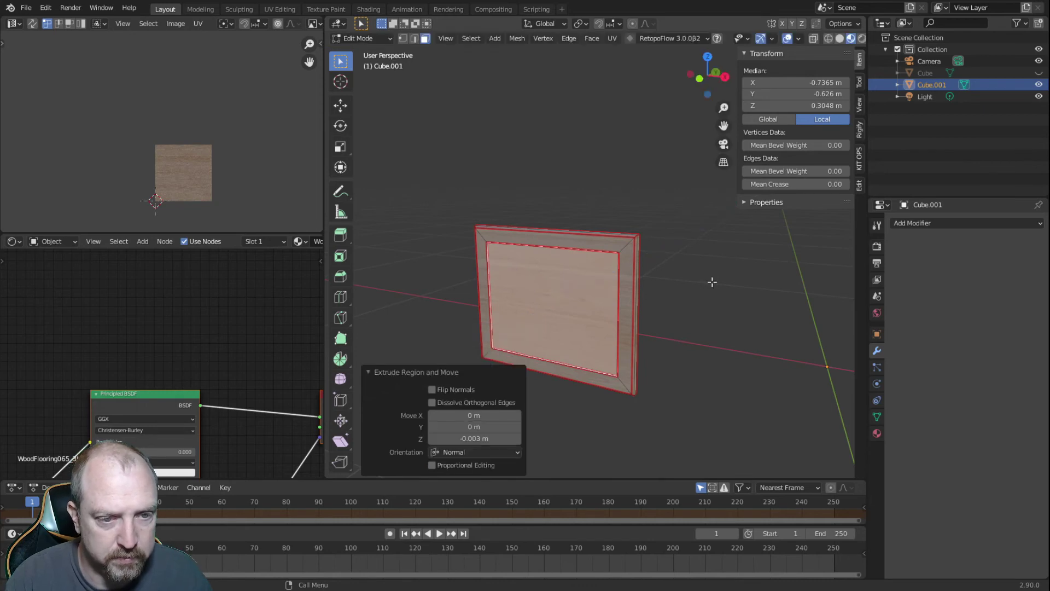
# - Scale the recessed center face to about 0.92 and inset it by about 0.0125 m
pyautogui.moveTo(616, 247); pyautogui.dragTo(701, 242, button='middle')
pyautogui.scroll(4, 634, 306)
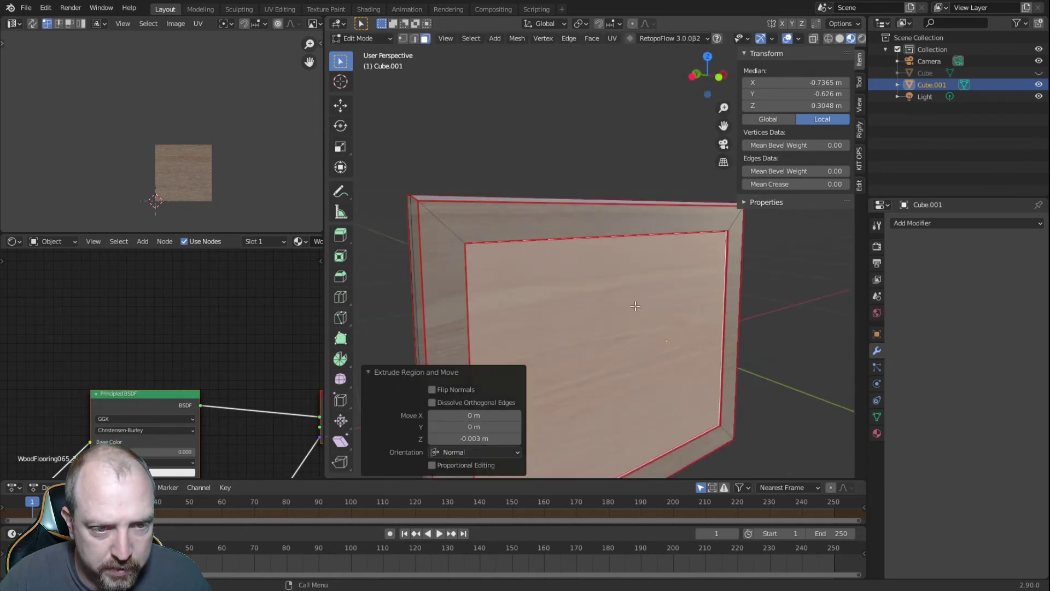
pyautogui.moveTo(663, 310); pyautogui.dragTo(627, 254, button='middle')
pyautogui.scroll(-3, 603, 320)
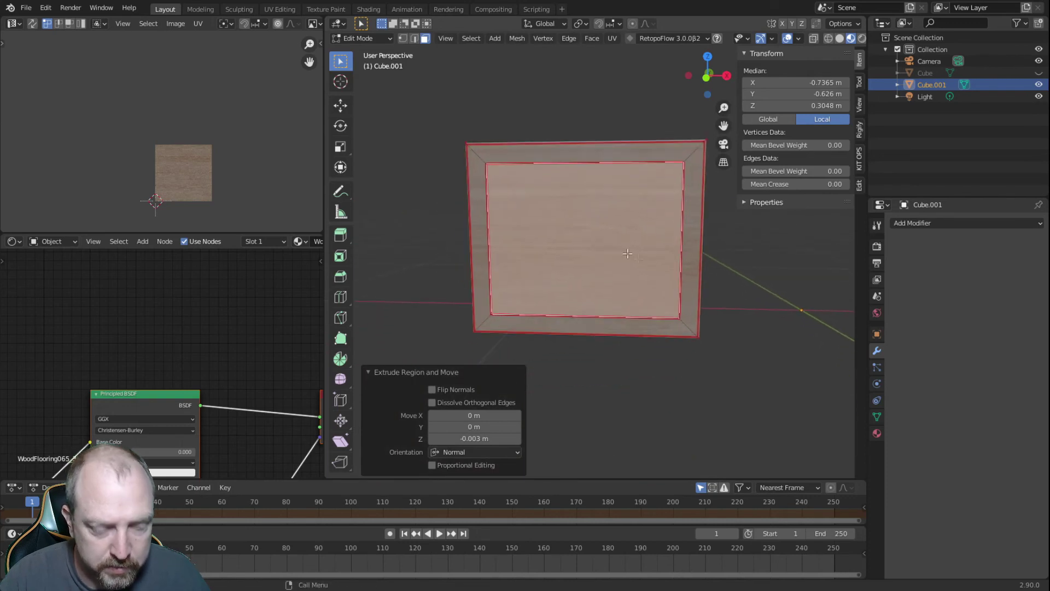
pyautogui.press('s')
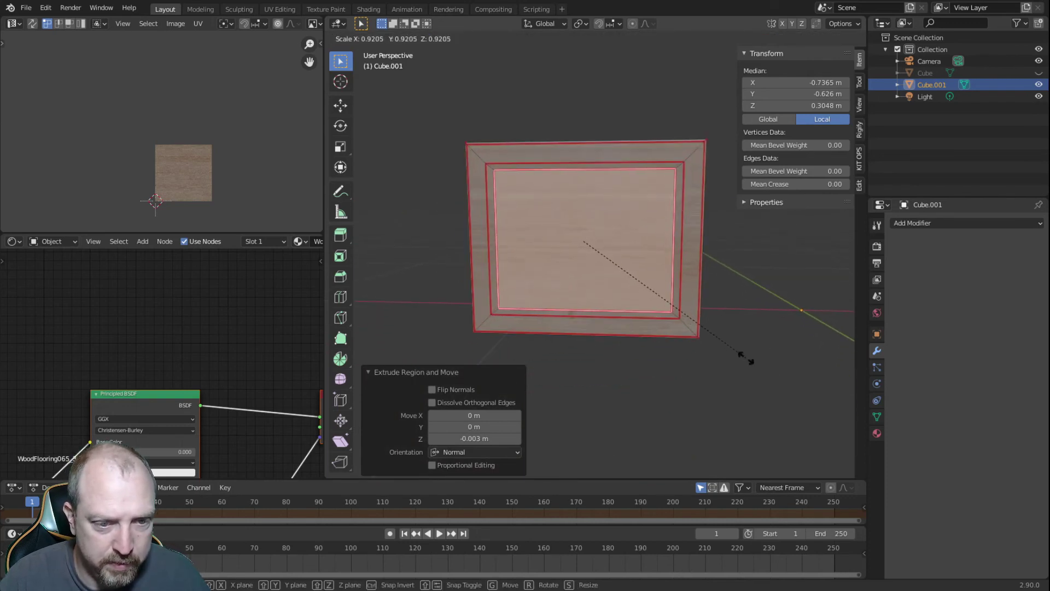
pyautogui.click(745, 358)
pyautogui.press('i')
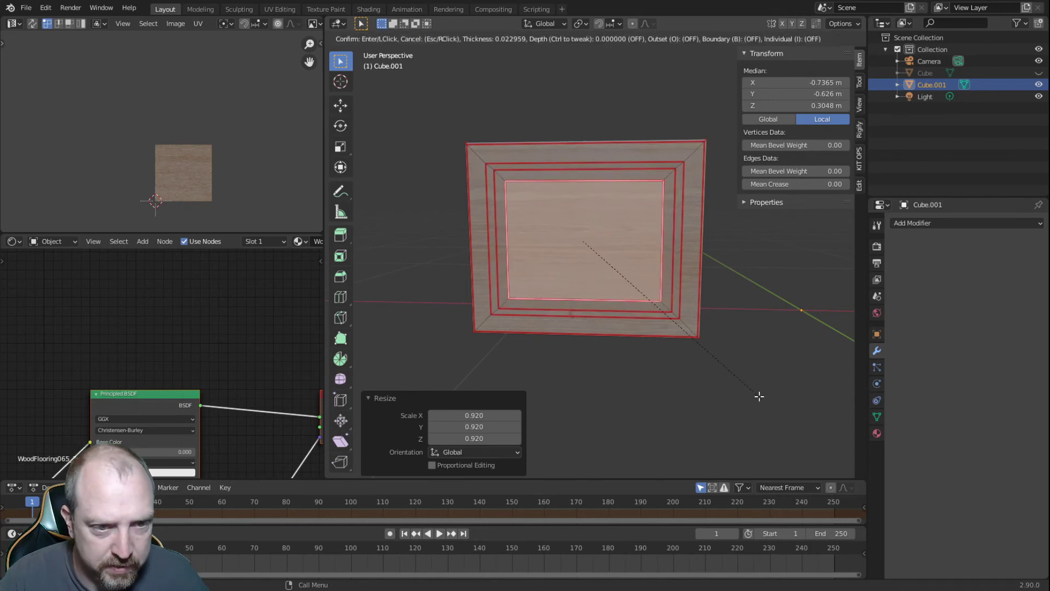
pyautogui.click(763, 399)
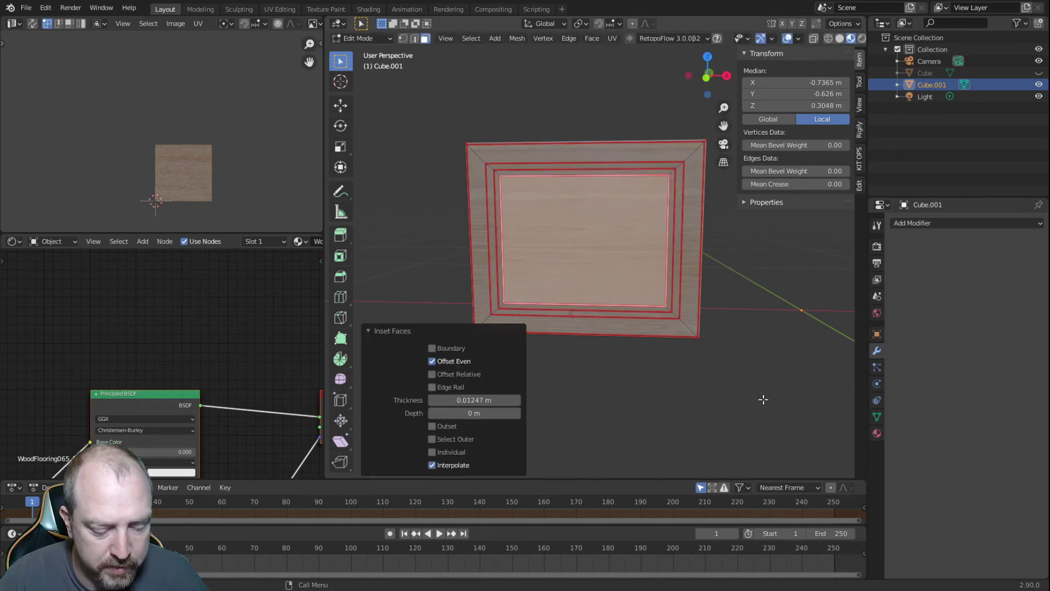
# - Extrude the inner center face 0.006 m outward to form a raised panel
pyautogui.moveTo(764, 399); pyautogui.dragTo(714, 424, button='middle')
pyautogui.press('e')
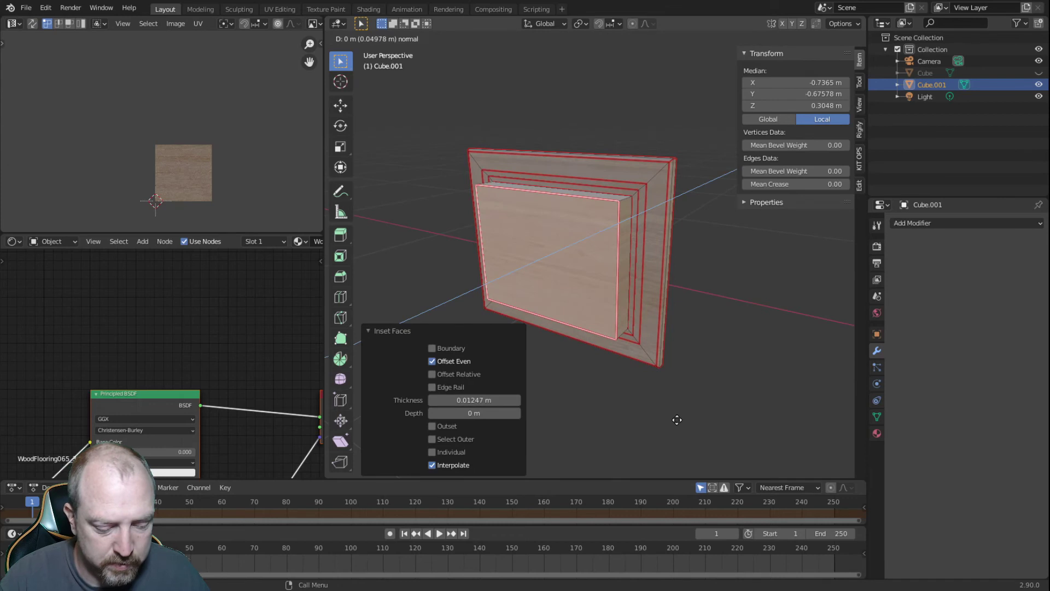
pyautogui.write('.006')
pyautogui.press('Return')
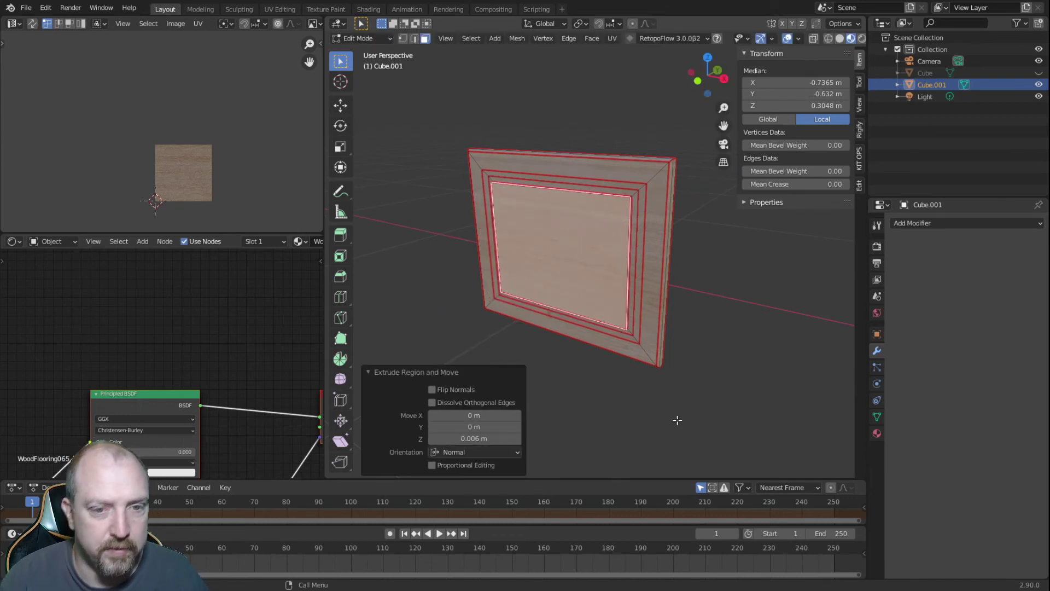
# - Scale the raised panel face to about 0.966, inset it by about 0.015 m and clear the selection
pyautogui.moveTo(648, 352); pyautogui.dragTo(691, 360, button='middle')
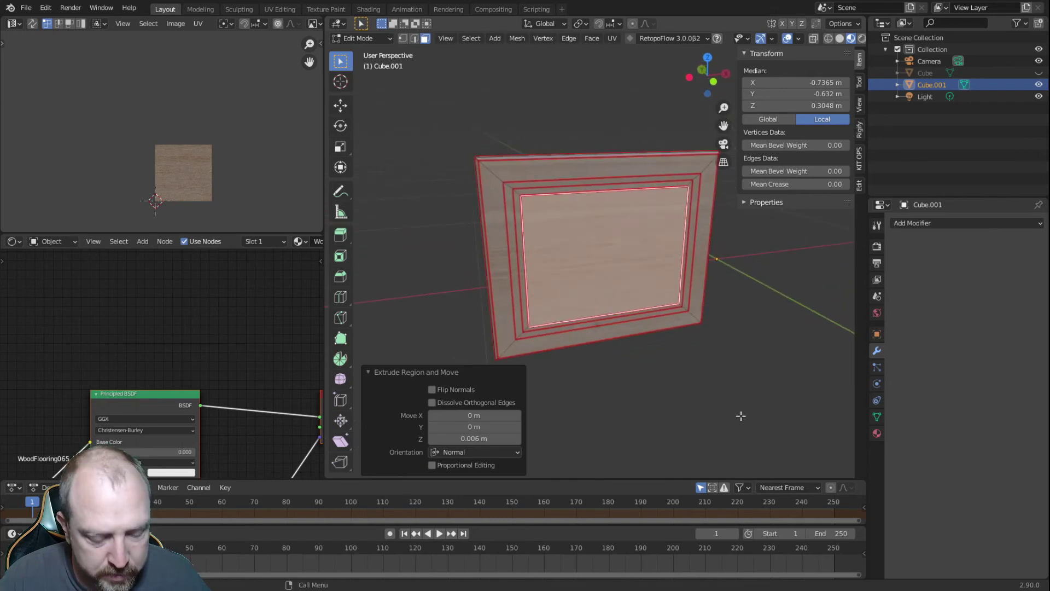
pyautogui.press('s')
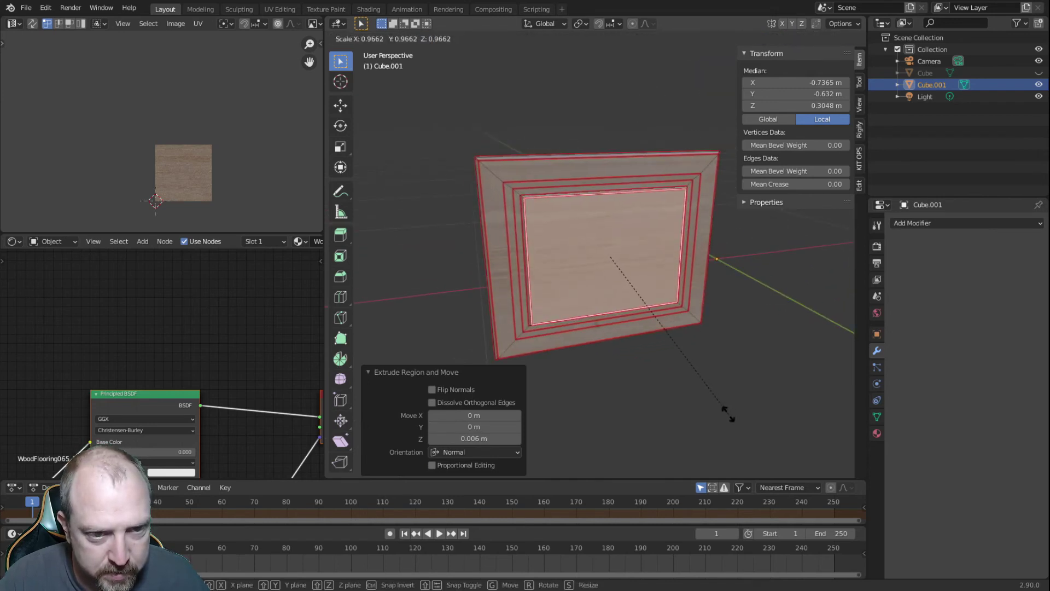
pyautogui.click(728, 414)
pyautogui.moveTo(655, 398)
pyautogui.mouseDown(button='middle')
pyautogui.moveTo(651, 291)
pyautogui.moveTo(674, 396)
pyautogui.mouseUp(button='middle')
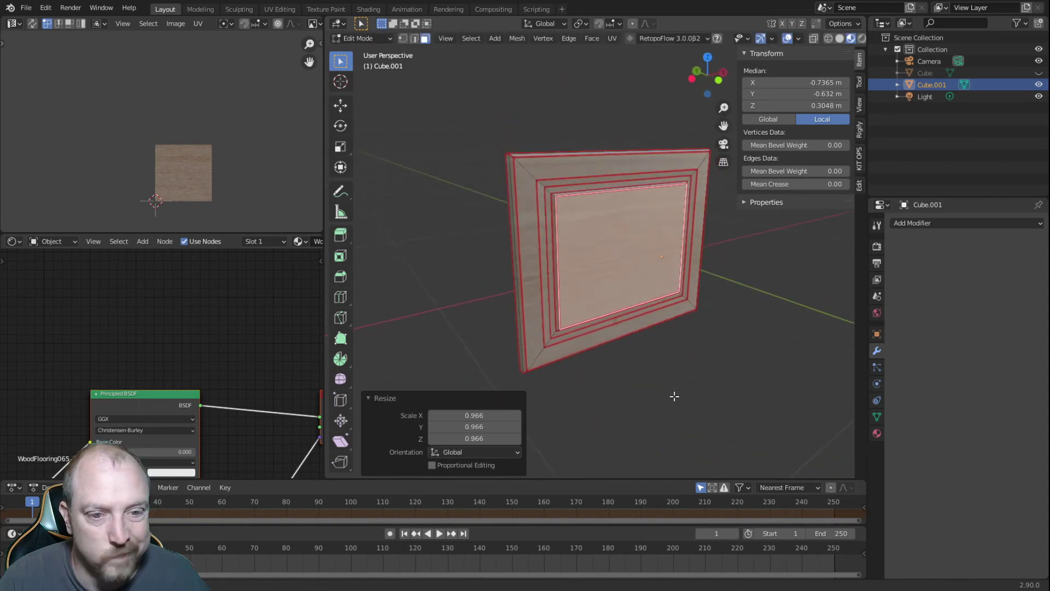
pyautogui.press('i')
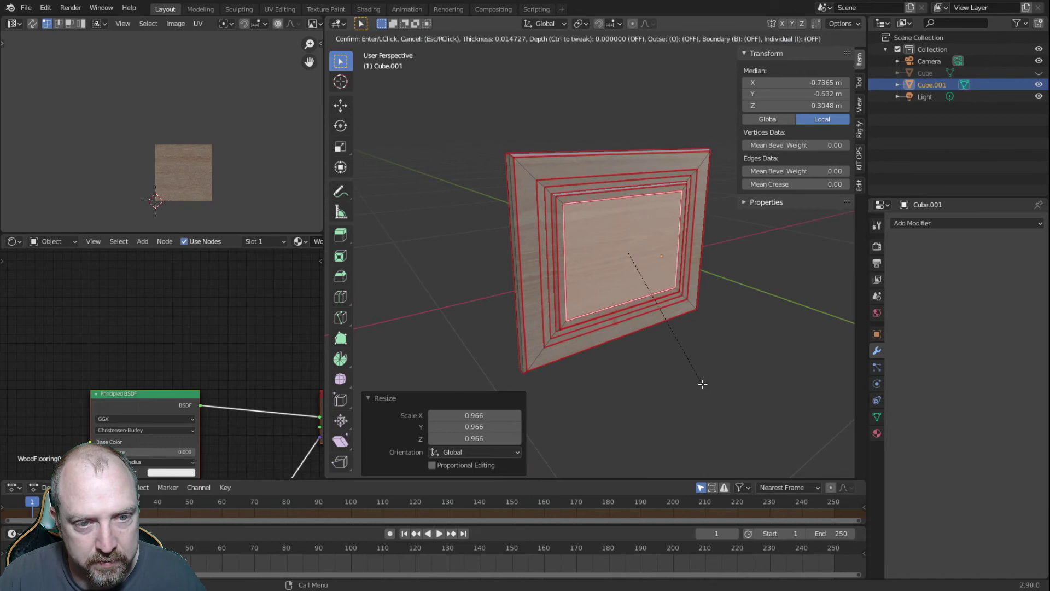
pyautogui.click(702, 384)
pyautogui.click(704, 372)
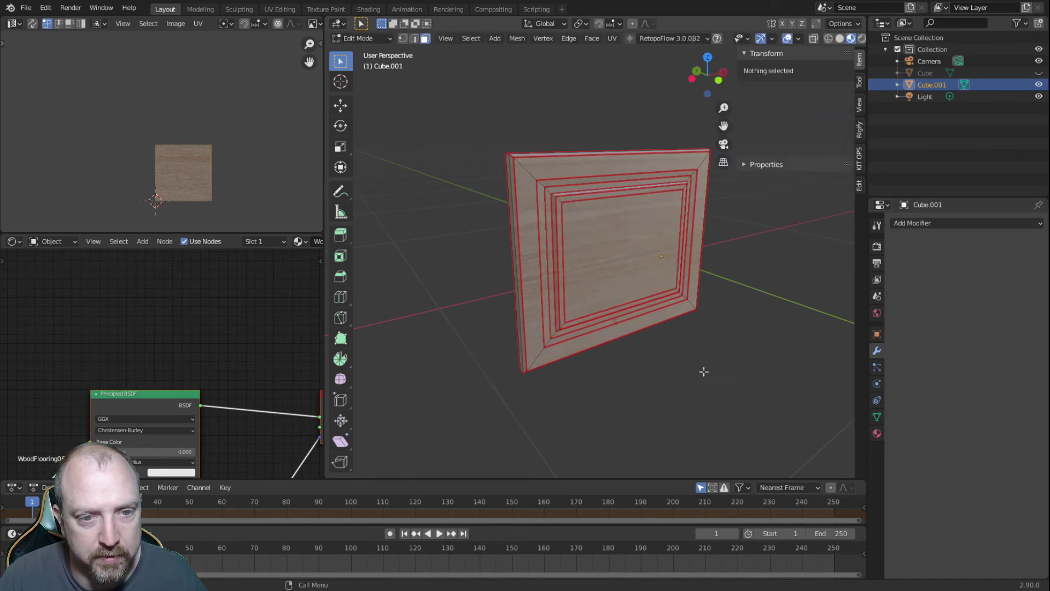
# - Clear the seams from the innermost border edges of the raised center panel and deselect everything
pyautogui.moveTo(736, 357); pyautogui.dragTo(699, 348, button='middle')
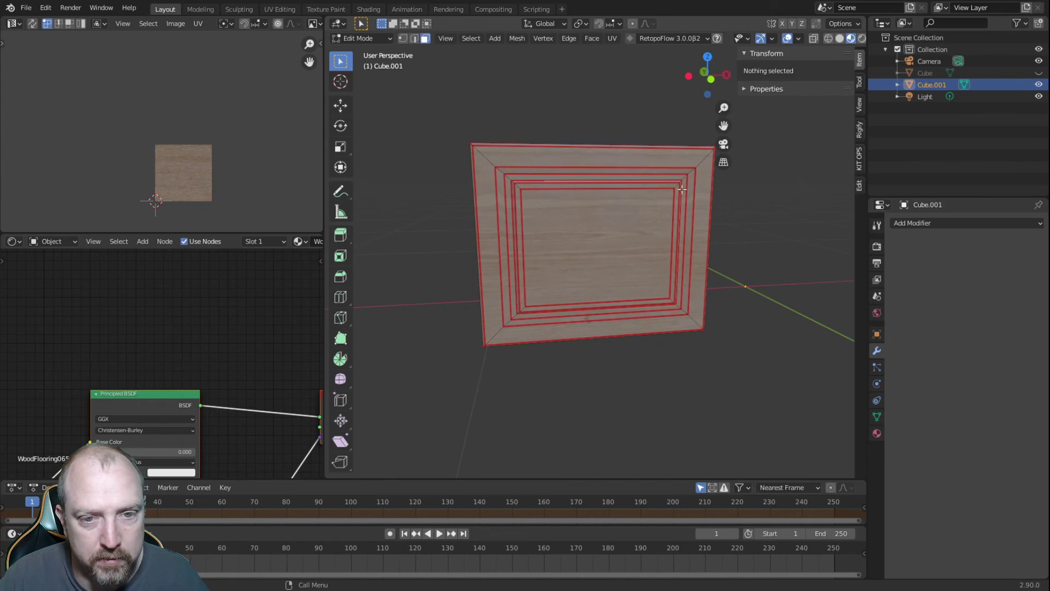
pyautogui.scroll(4, 679, 260)
pyautogui.press('a')
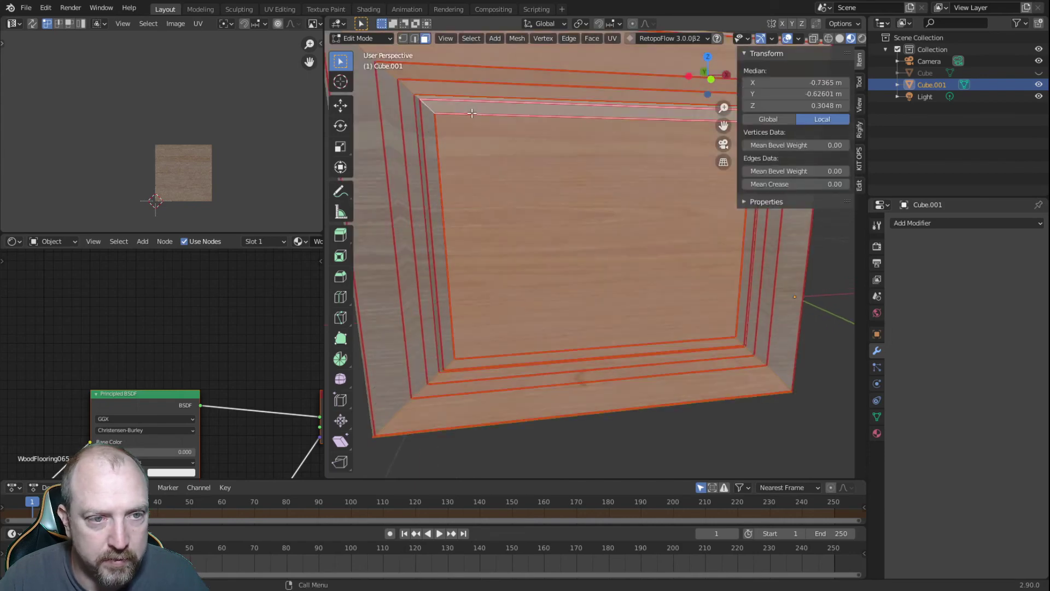
pyautogui.keyDown('alt'); pyautogui.click(465, 120); pyautogui.keyUp('alt')
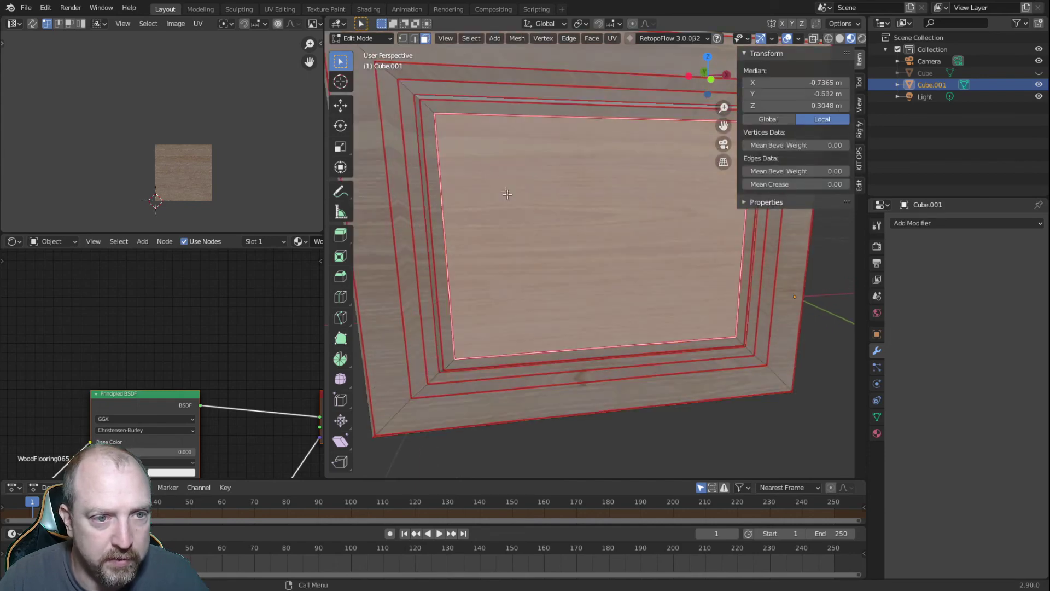
pyautogui.rightClick(499, 188)
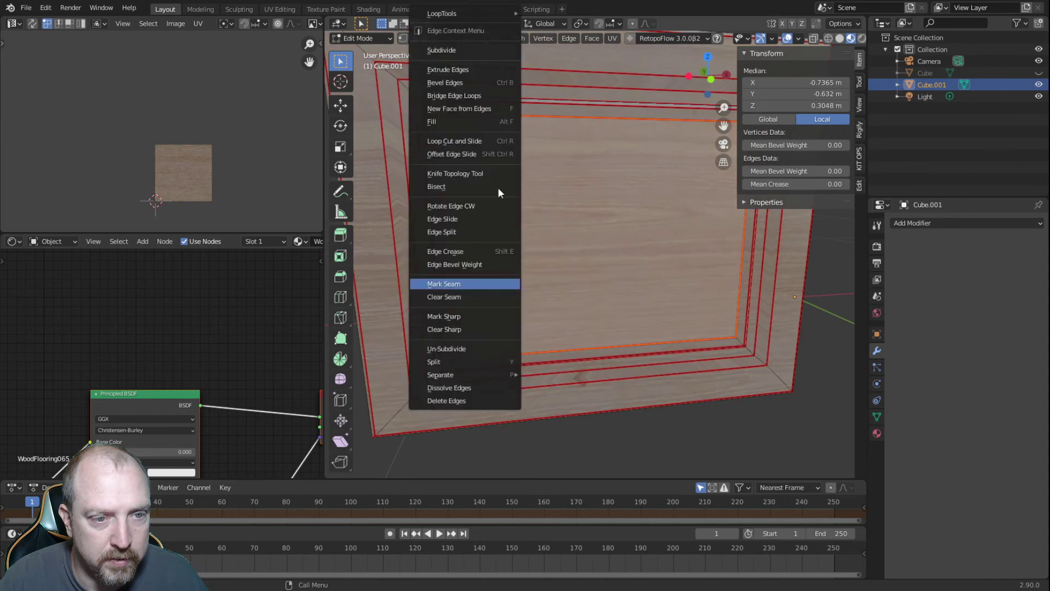
pyautogui.click(455, 283)
pyautogui.moveTo(540, 222); pyautogui.dragTo(528, 193, button='middle')
pyautogui.hotkey('alt', 'a')
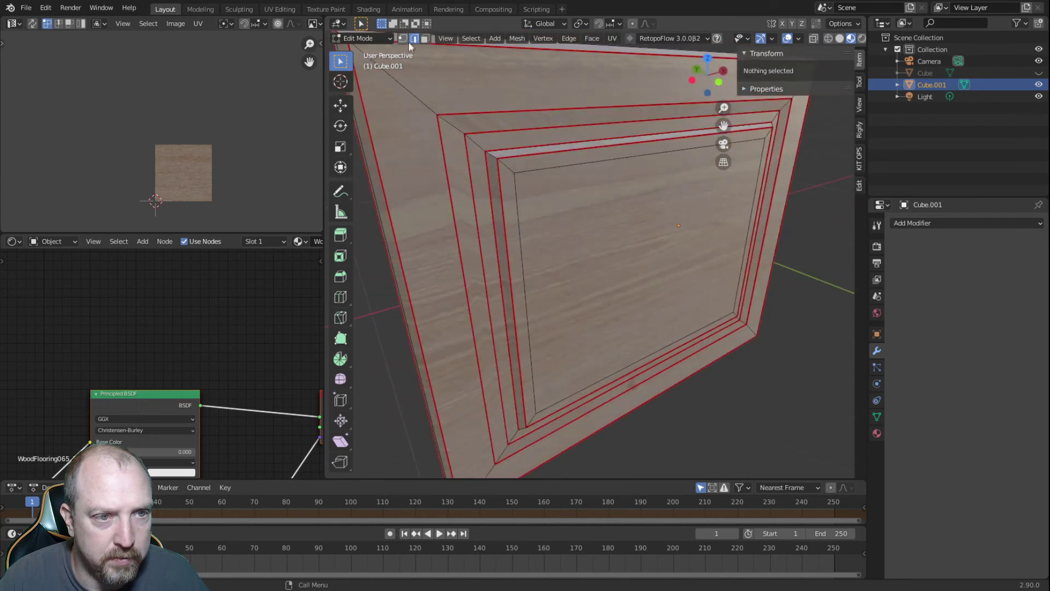
# - Mark the diagonal edges at the four corners of the door's frame and stepped profile as seams
pyautogui.click(493, 157)
pyautogui.moveTo(559, 384); pyautogui.dragTo(512, 307, button='middle')
pyautogui.keyDown('alt'); pyautogui.keyDown('shift'); pyautogui.click(511, 296); pyautogui.keyUp('shift'); pyautogui.keyUp('alt')
pyautogui.moveTo(618, 303); pyautogui.dragTo(554, 302, button='middle')
pyautogui.keyDown('alt'); pyautogui.keyDown('shift'); pyautogui.click(678, 305); pyautogui.keyUp('shift'); pyautogui.keyUp('alt')
pyautogui.moveTo(677, 306); pyautogui.dragTo(623, 194, button='middle')
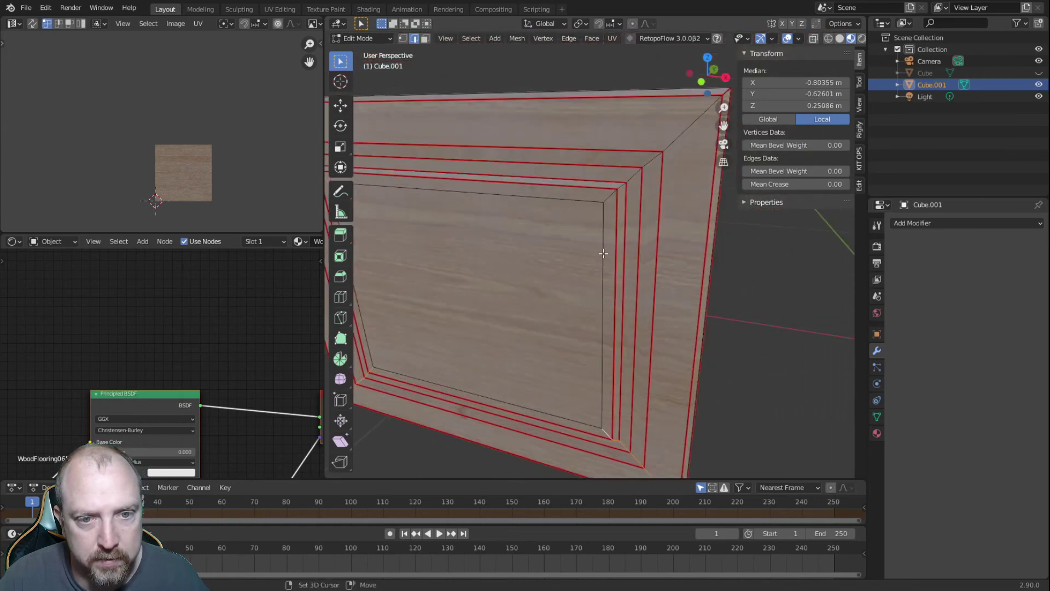
pyautogui.keyDown('alt'); pyautogui.keyDown('shift'); pyautogui.click(610, 195); pyautogui.keyUp('shift'); pyautogui.keyUp('alt')
pyautogui.moveTo(610, 196); pyautogui.dragTo(672, 175, button='middle')
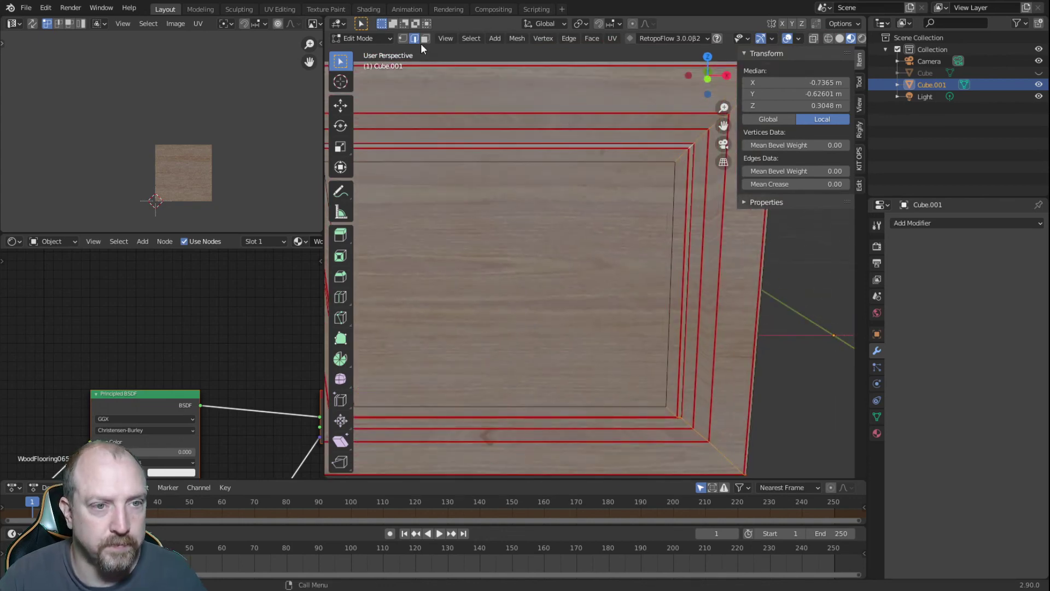
pyautogui.rightClick(496, 229)
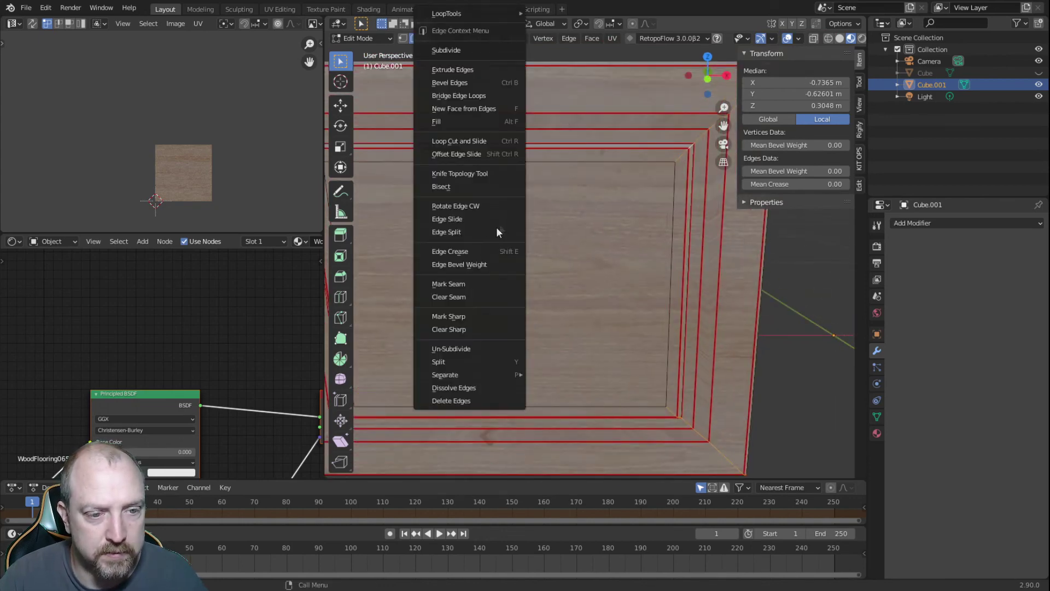
pyautogui.click(464, 286)
pyautogui.click(784, 383)
pyautogui.moveTo(606, 241)
pyautogui.mouseDown(button='middle')
pyautogui.moveTo(550, 229)
pyautogui.moveTo(597, 241)
pyautogui.mouseUp(button='middle')
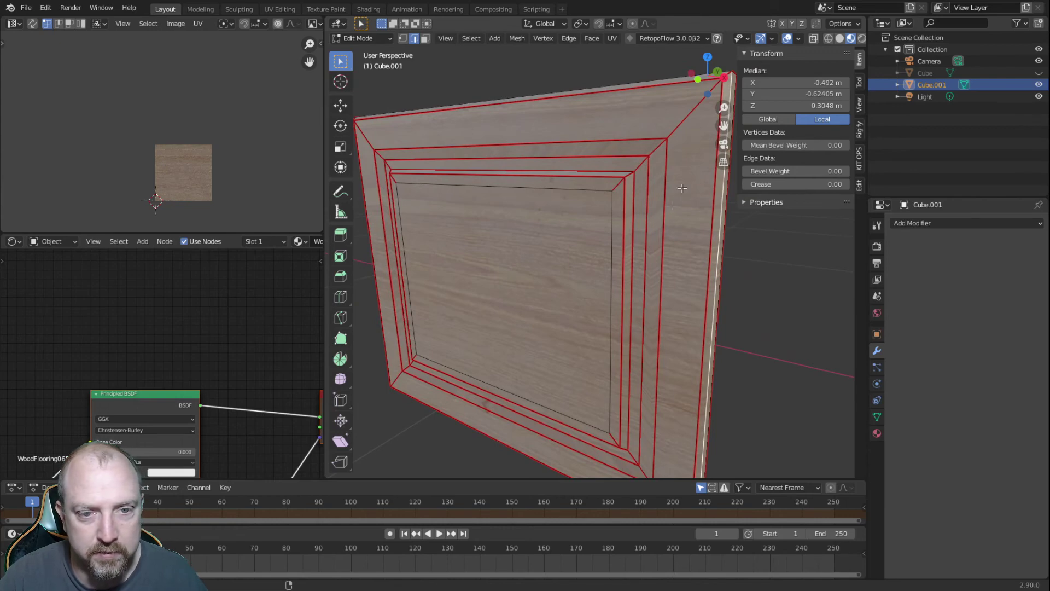
pyautogui.moveTo(650, 397); pyautogui.dragTo(640, 361, button='middle')
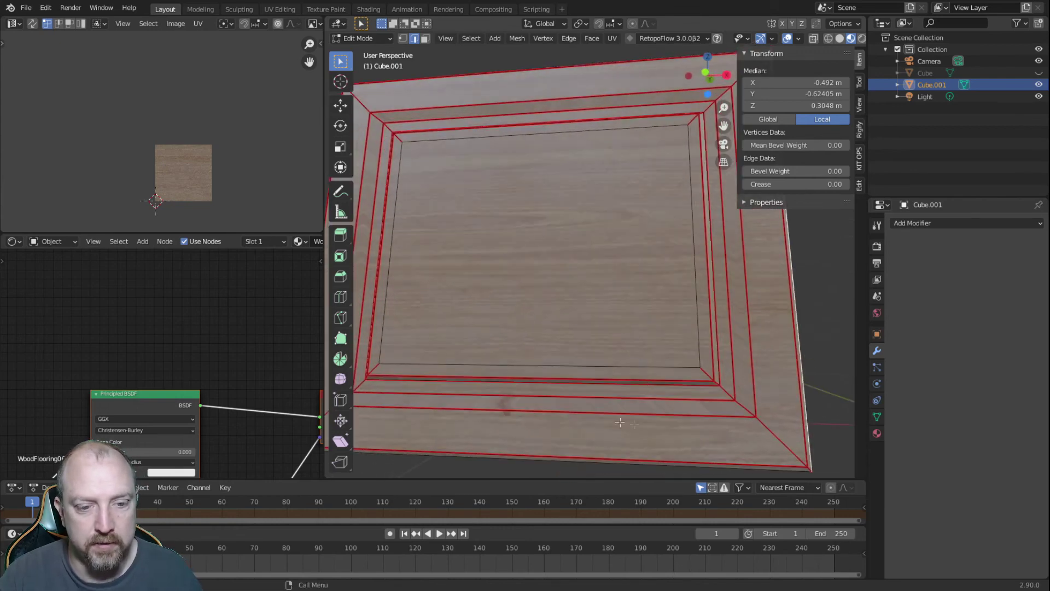
pyautogui.moveTo(444, 79)
pyautogui.mouseDown(button='middle')
pyautogui.moveTo(455, 94)
pyautogui.moveTo(452, 79)
pyautogui.moveTo(464, 80)
pyautogui.mouseUp(button='middle')
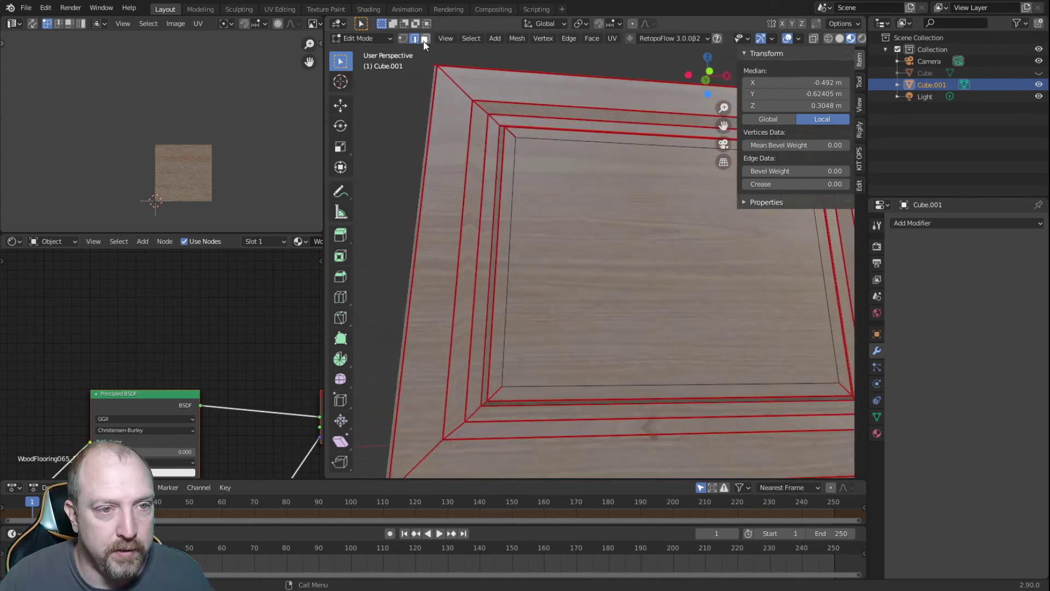
pyautogui.click(501, 115)
pyautogui.keyDown('shift'); pyautogui.click(503, 103); pyautogui.keyUp('shift')
pyautogui.keyDown('shift'); pyautogui.click(474, 121); pyautogui.keyUp('shift')
pyautogui.keyDown('shift'); pyautogui.click(472, 122); pyautogui.keyUp('shift')
pyautogui.keyDown('shift'); pyautogui.click(495, 141); pyautogui.keyUp('shift')
pyautogui.keyDown('shift'); pyautogui.click(504, 144); pyautogui.keyUp('shift')
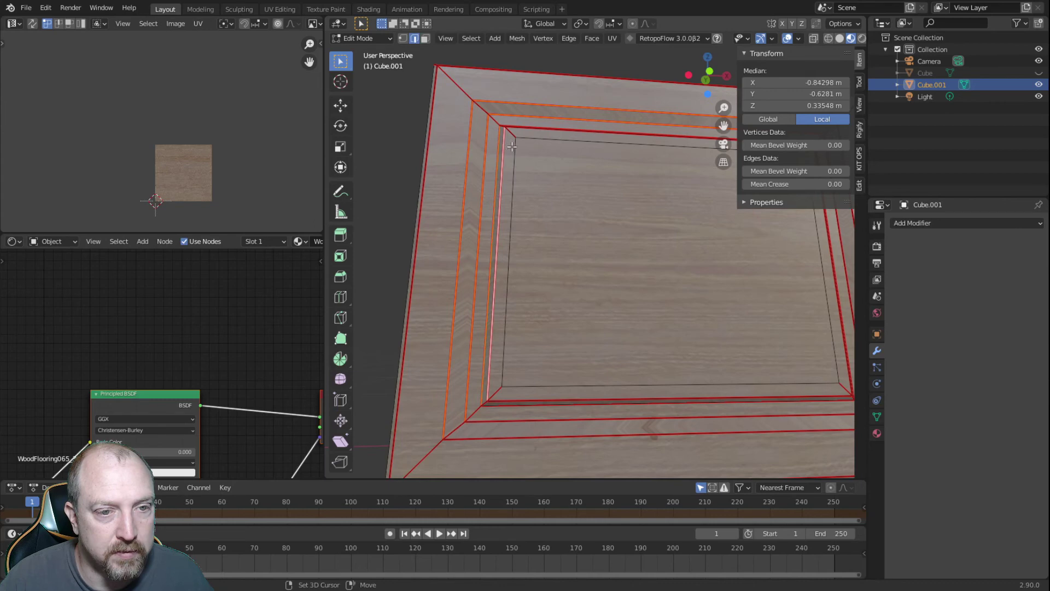
pyautogui.keyDown('shift'); pyautogui.click(524, 128); pyautogui.keyUp('shift')
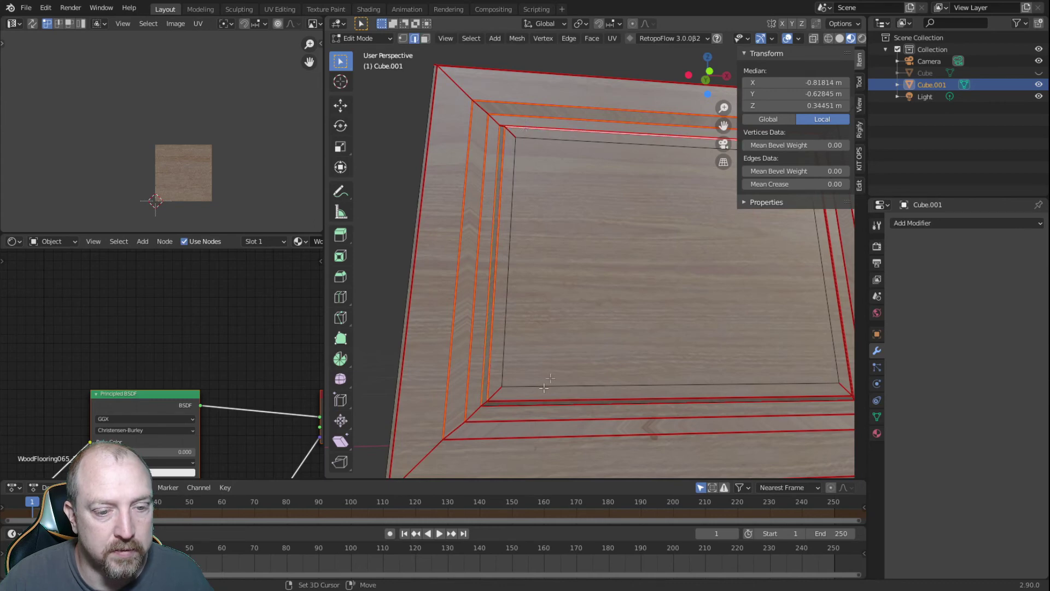
pyautogui.scroll(-4, 525, 296)
pyautogui.moveTo(593, 288); pyautogui.dragTo(619, 324, button='middle')
pyautogui.click(628, 412)
# - Clear the seams from all of the door's edges and deselect everything
pyautogui.press('a')
pyautogui.rightClick(480, 231)
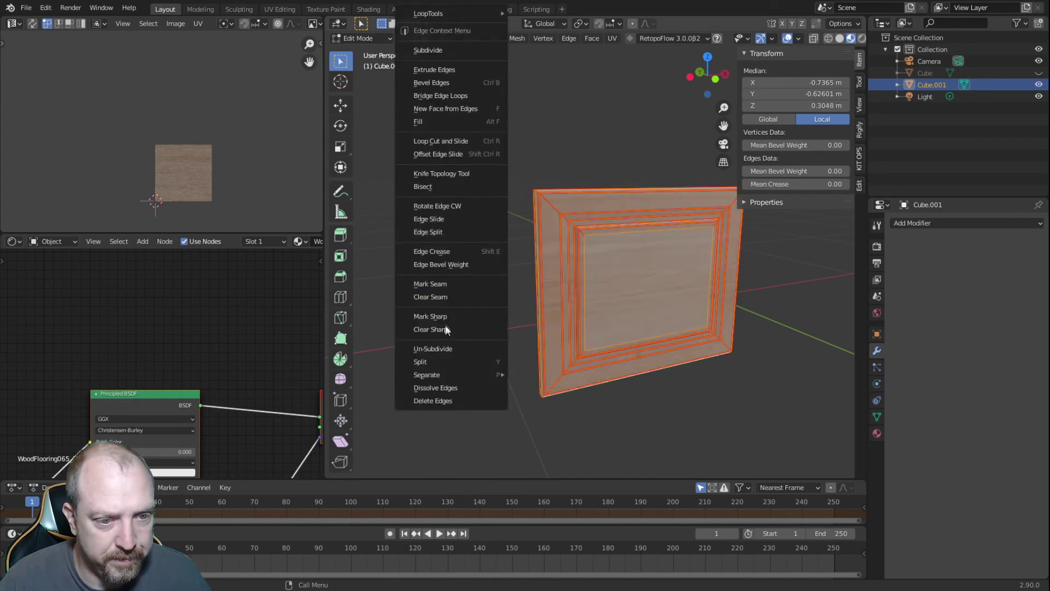
pyautogui.click(442, 297)
pyautogui.hotkey('alt', 'a')
# - Switch to face selection and select the flat face on the back of the door
pyautogui.moveTo(452, 273); pyautogui.dragTo(672, 257, button='middle')
pyautogui.click(425, 38)
pyautogui.click(583, 234)
pyautogui.rightClick(585, 236)
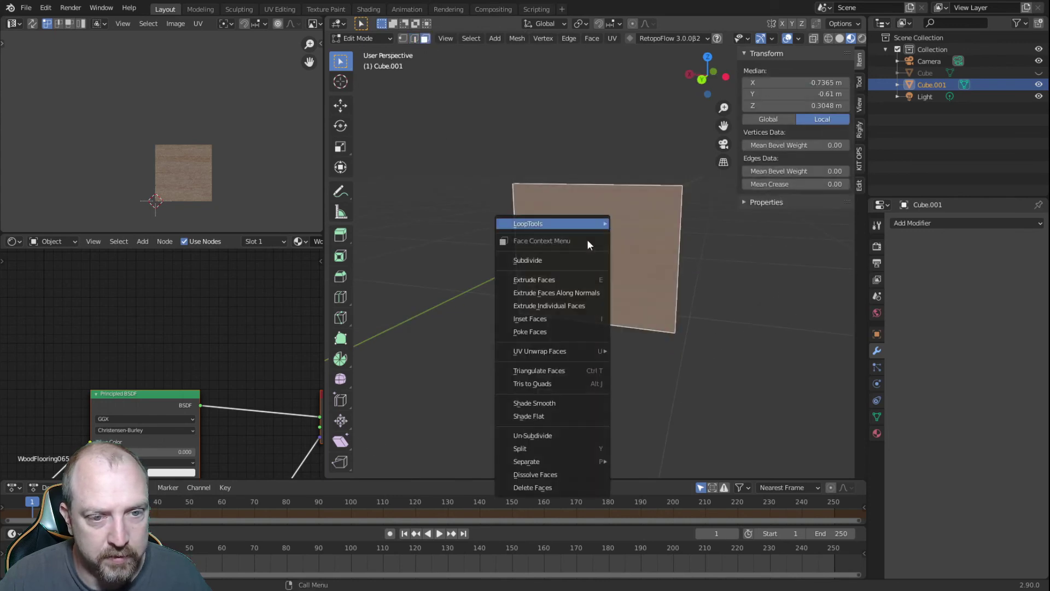
pyautogui.moveTo(651, 309); pyautogui.dragTo(450, 303, button='middle')
pyautogui.scroll(3, 612, 317)
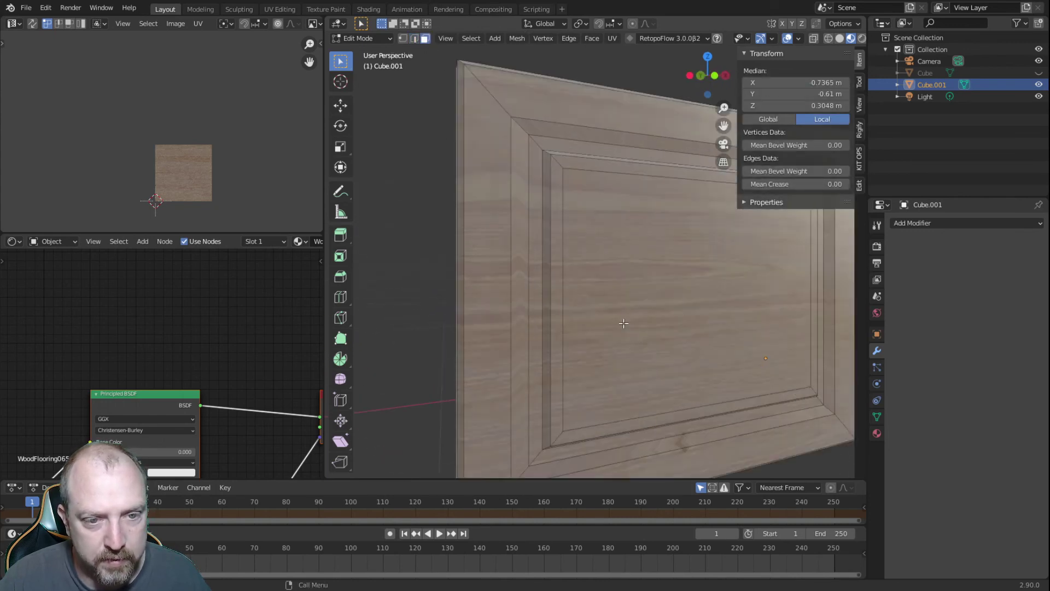
# - Mark the raised center panel's border, the four diagonal corner edge runs and the door's outer side edges as seams, and deselect everything
pyautogui.click(633, 278)
pyautogui.moveTo(640, 278); pyautogui.dragTo(570, 267, button='middle')
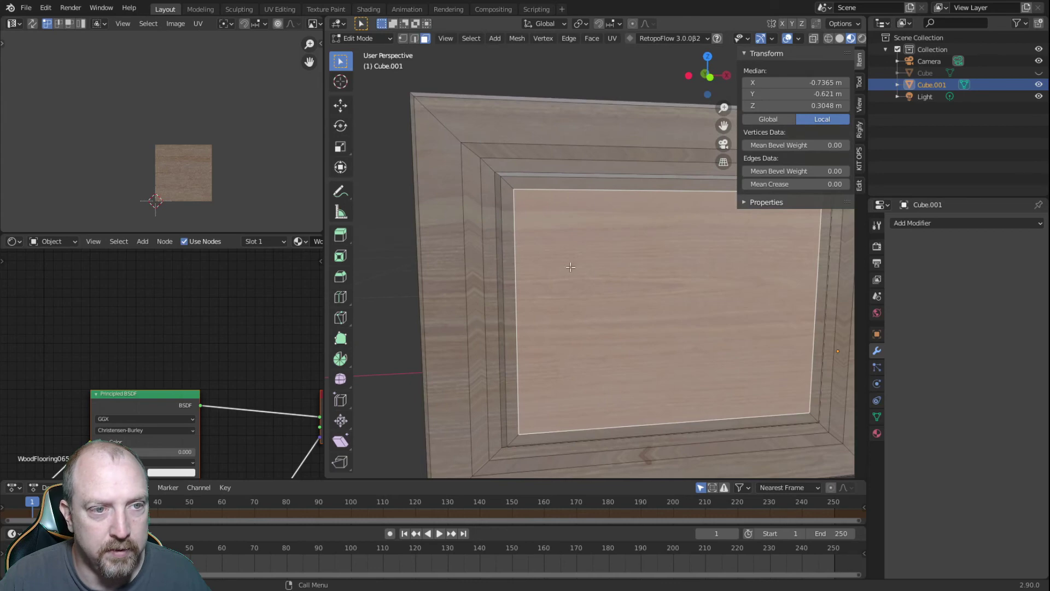
pyautogui.click(414, 38)
pyautogui.moveTo(444, 127); pyautogui.dragTo(607, 259, button='middle')
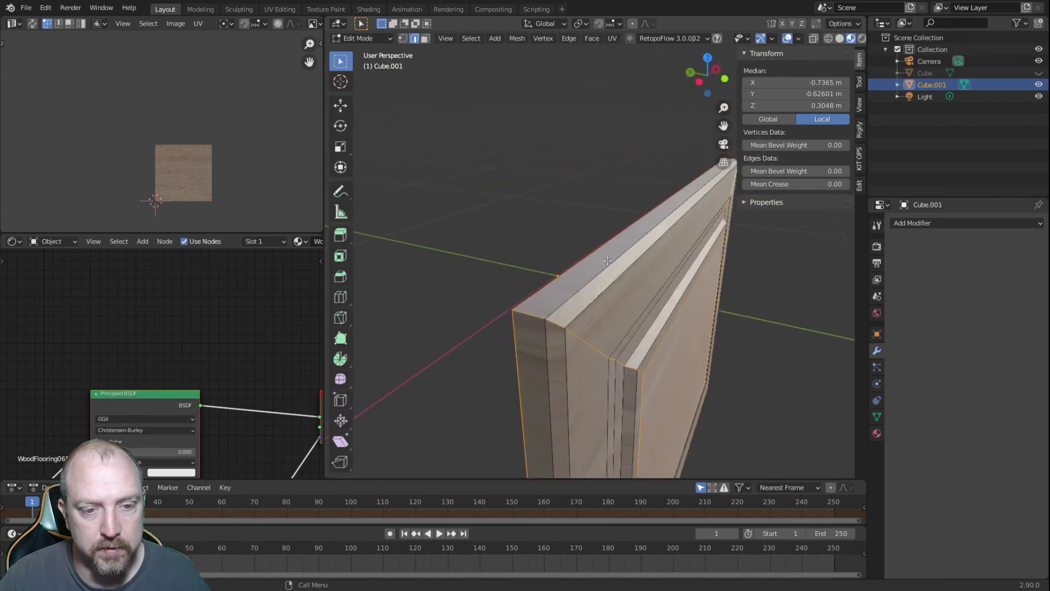
pyautogui.press('a')
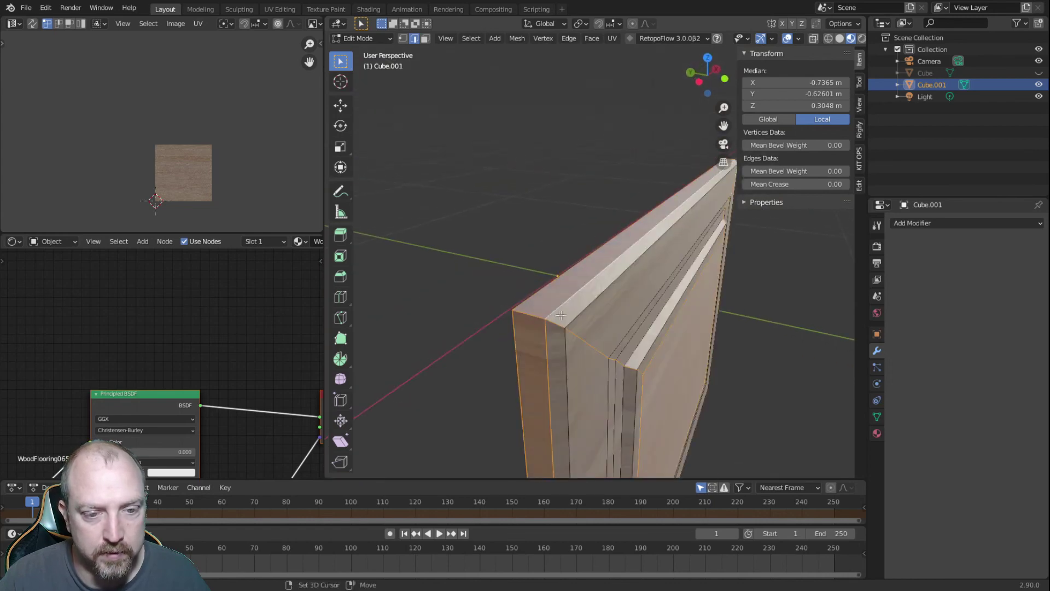
pyautogui.moveTo(603, 330); pyautogui.dragTo(502, 298, button='middle')
pyautogui.moveTo(506, 345); pyautogui.dragTo(556, 291, button='middle')
pyautogui.rightClick(556, 291)
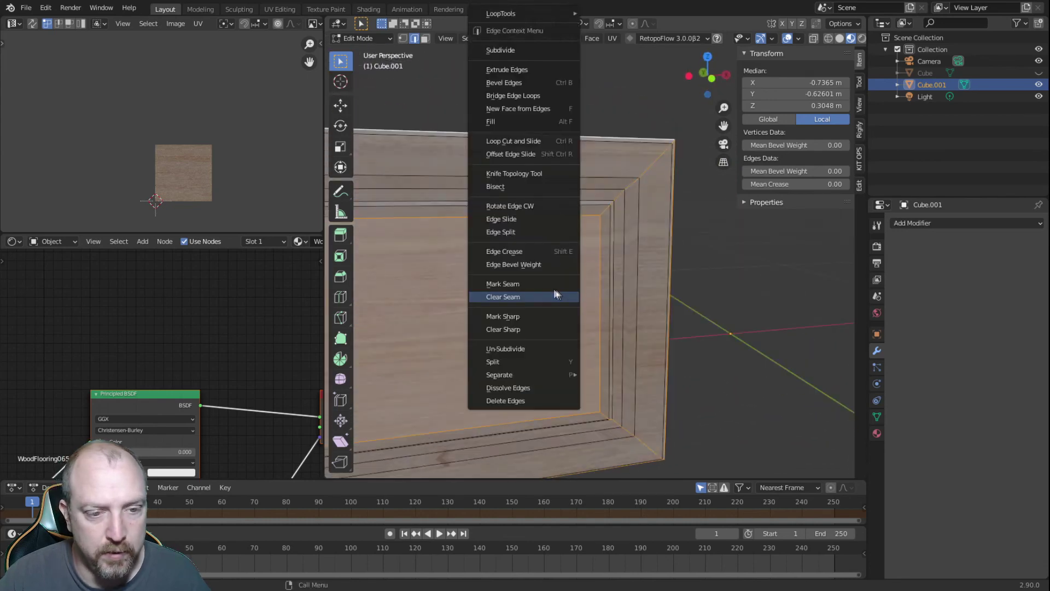
pyautogui.click(526, 285)
pyautogui.click(721, 322)
# - Select the whole door in the front view and unwrap it with Cube Projection
pyautogui.moveTo(621, 304); pyautogui.dragTo(664, 294, button='middle')
pyautogui.scroll(-4, 609, 316)
pyautogui.moveTo(592, 356); pyautogui.dragTo(607, 312, button='middle')
pyautogui.press('KP_1')
pyautogui.scroll(3, 615, 306)
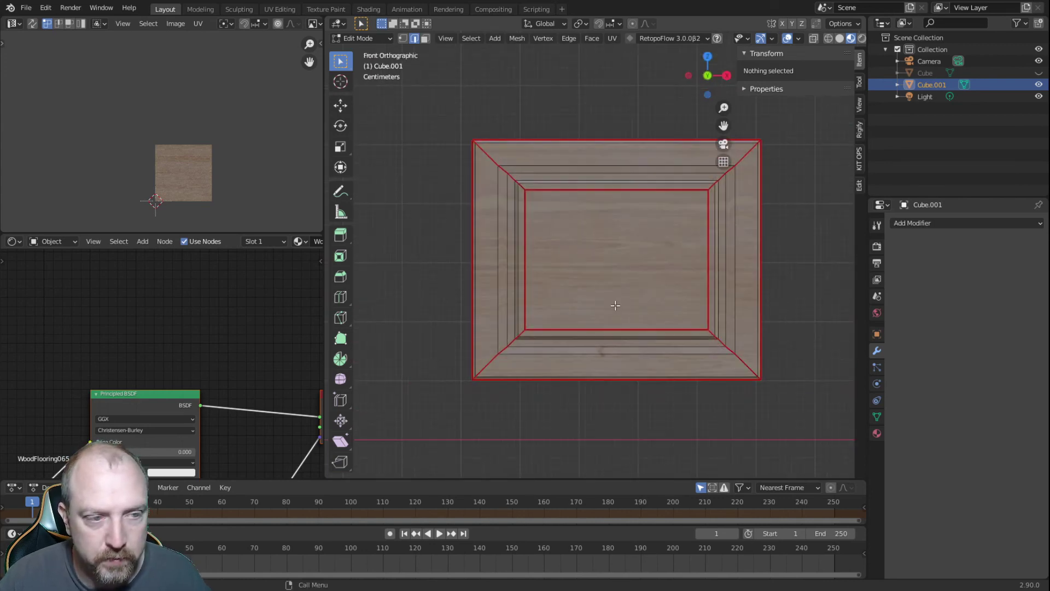
pyautogui.press('a')
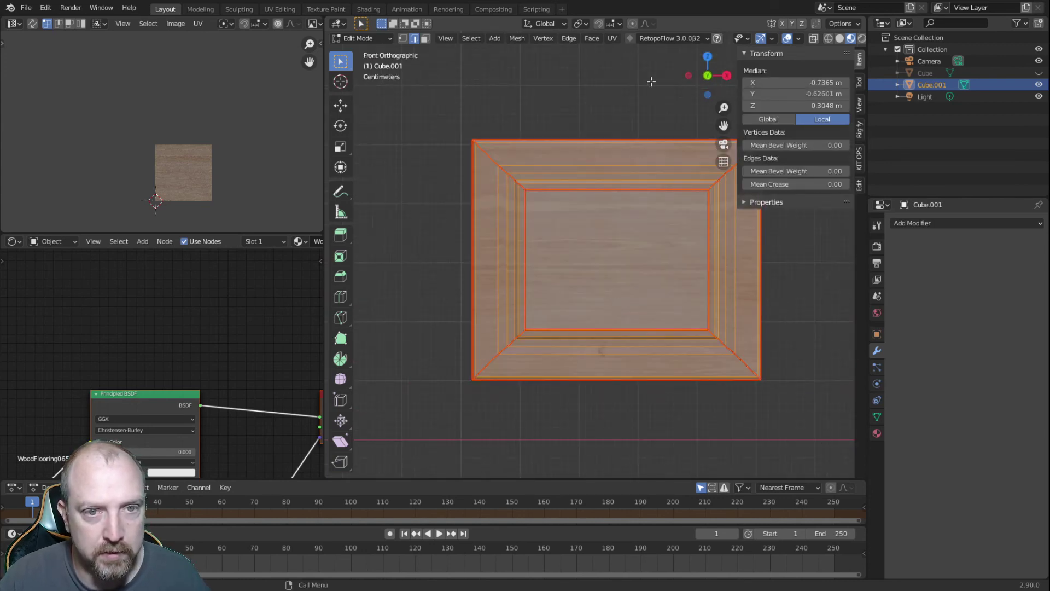
pyautogui.click(613, 40)
pyautogui.click(641, 122)
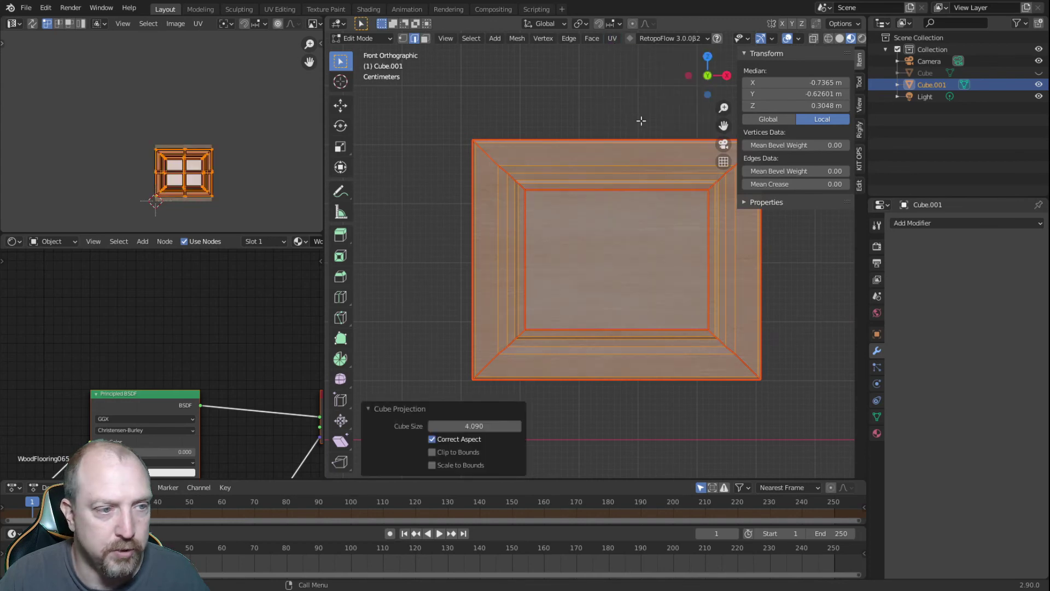
# - Select the seam-bounded upper frame piece of the door and move its UV island just above the wood texture image
pyautogui.click(244, 168)
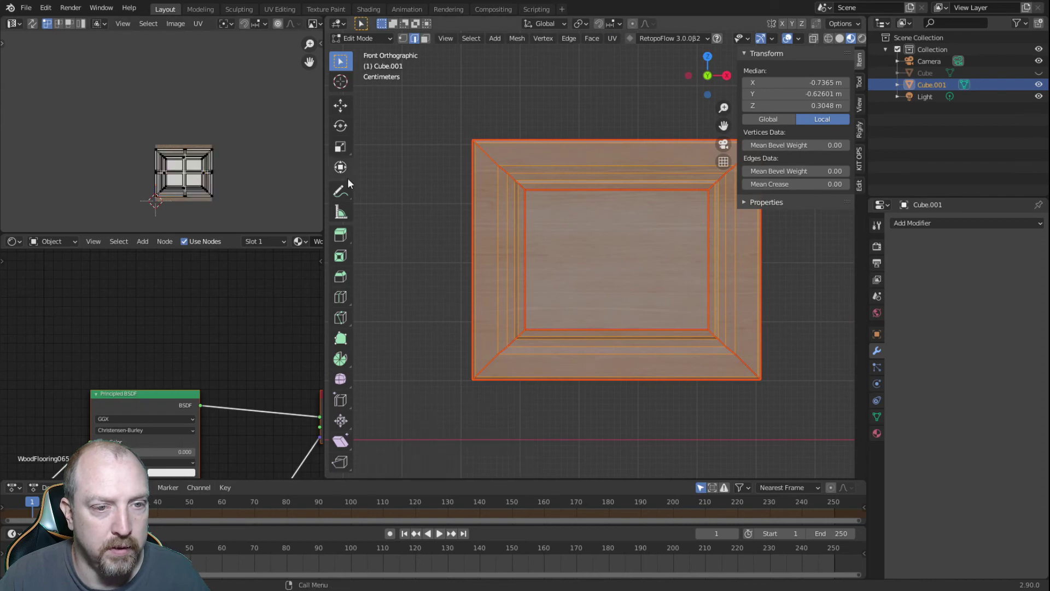
pyautogui.click(417, 181)
pyautogui.hotkey('ctrl', 'l')
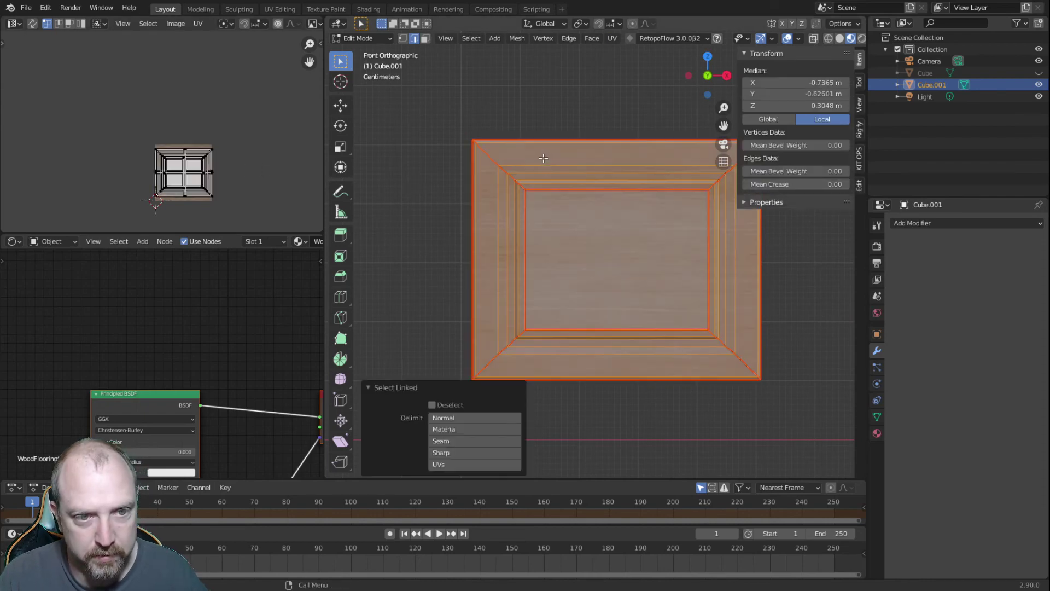
pyautogui.click(425, 38)
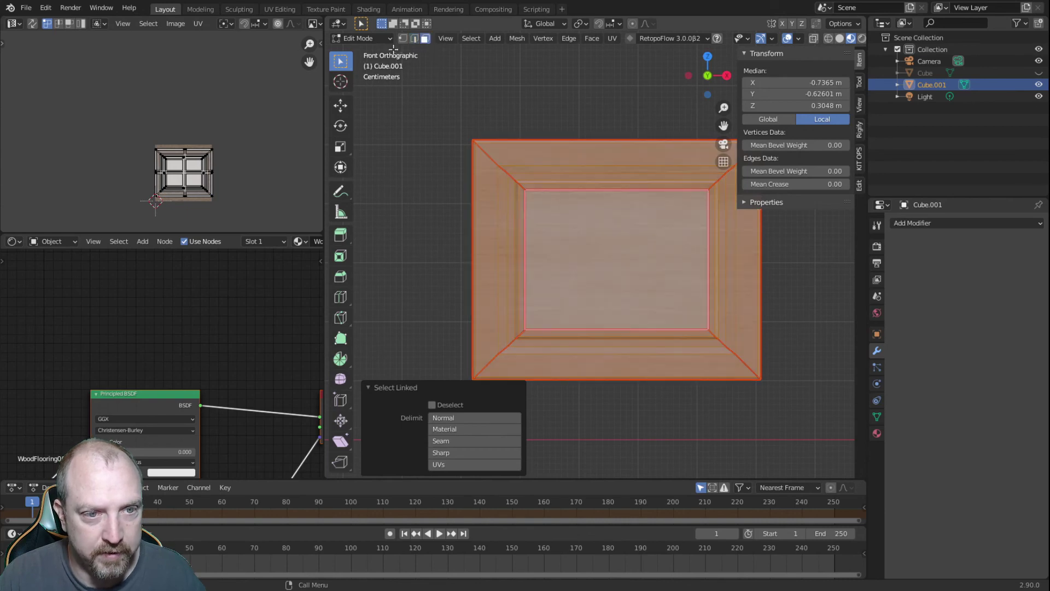
pyautogui.click(486, 106)
pyautogui.hotkey('ctrl', 'l')
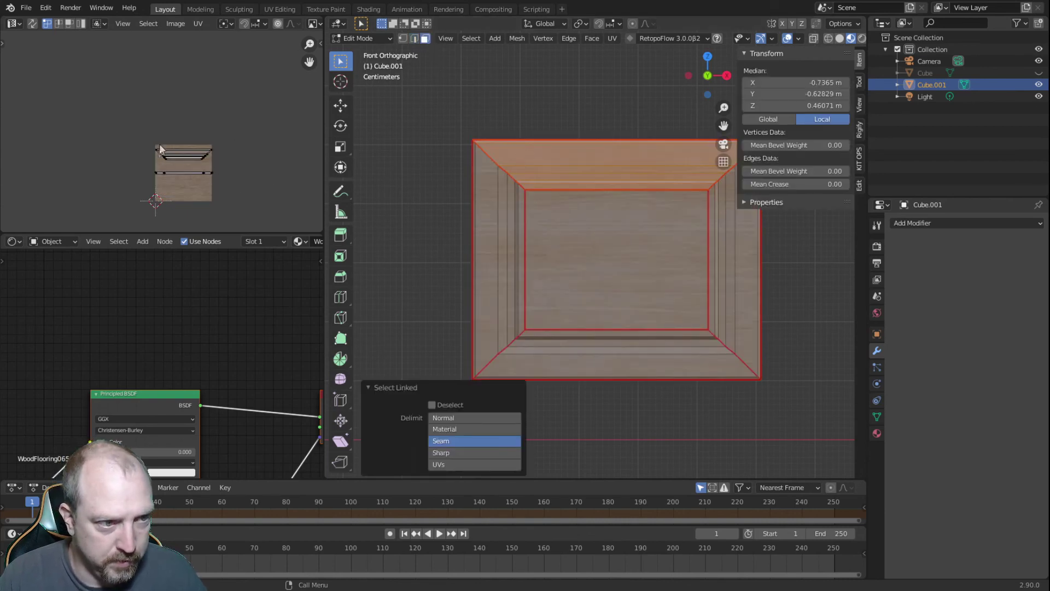
pyautogui.moveTo(142, 144); pyautogui.dragTo(229, 169)
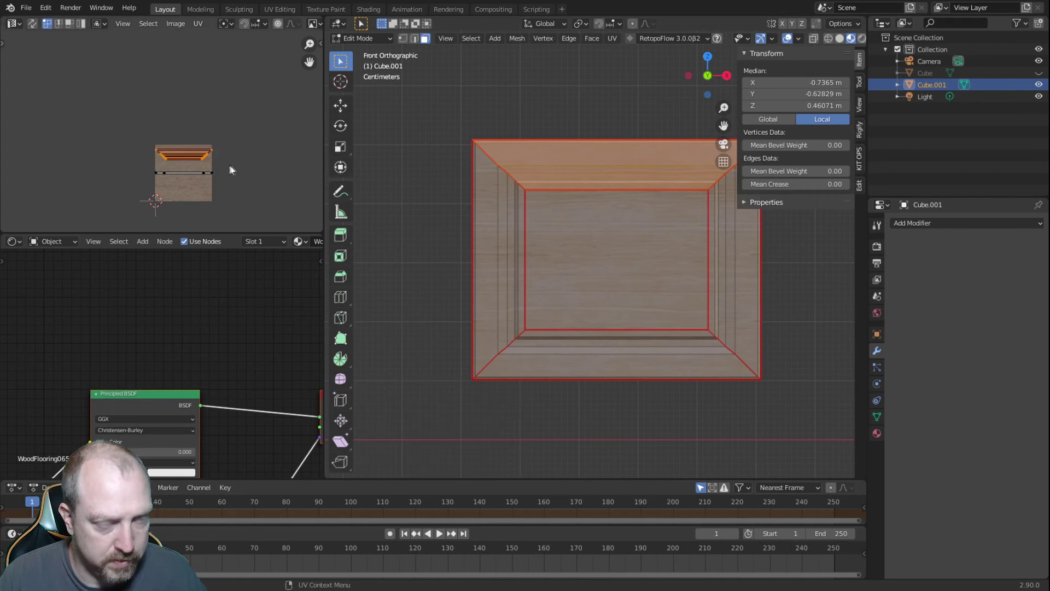
pyautogui.press('g')
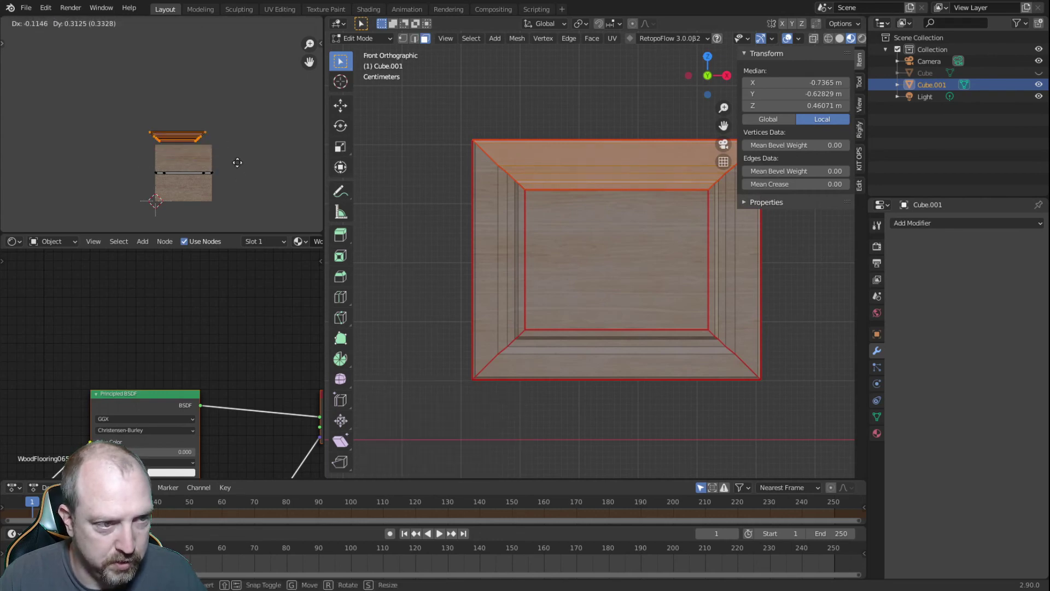
pyautogui.click(241, 162)
pyautogui.click(228, 159)
# - Inspect the UV placement of the narrow face along the door's top edge
pyautogui.moveTo(228, 158); pyautogui.dragTo(146, 181)
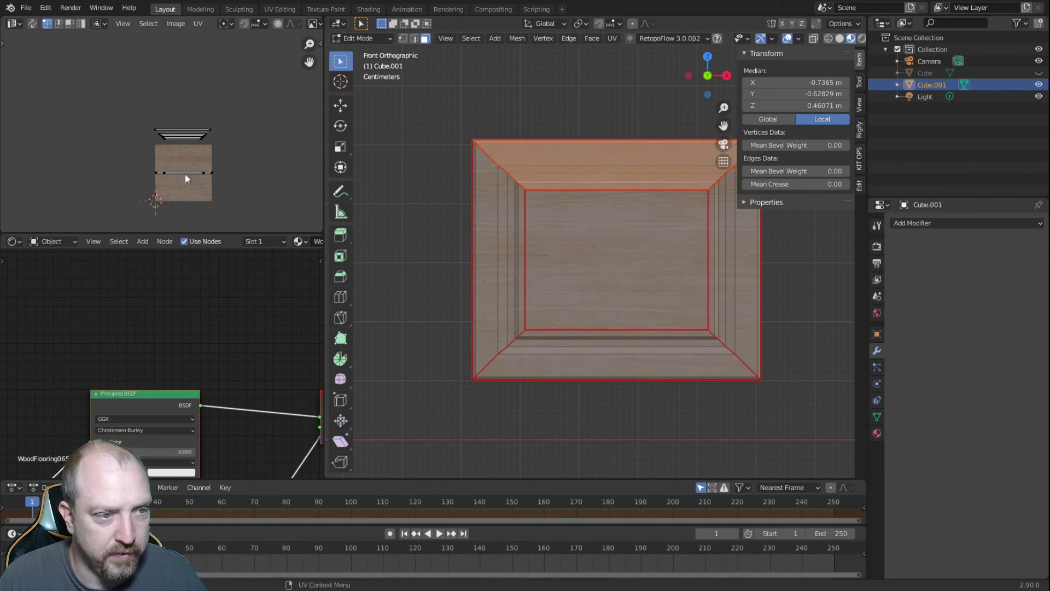
pyautogui.moveTo(552, 306); pyautogui.dragTo(573, 241, button='middle')
pyautogui.click(557, 152)
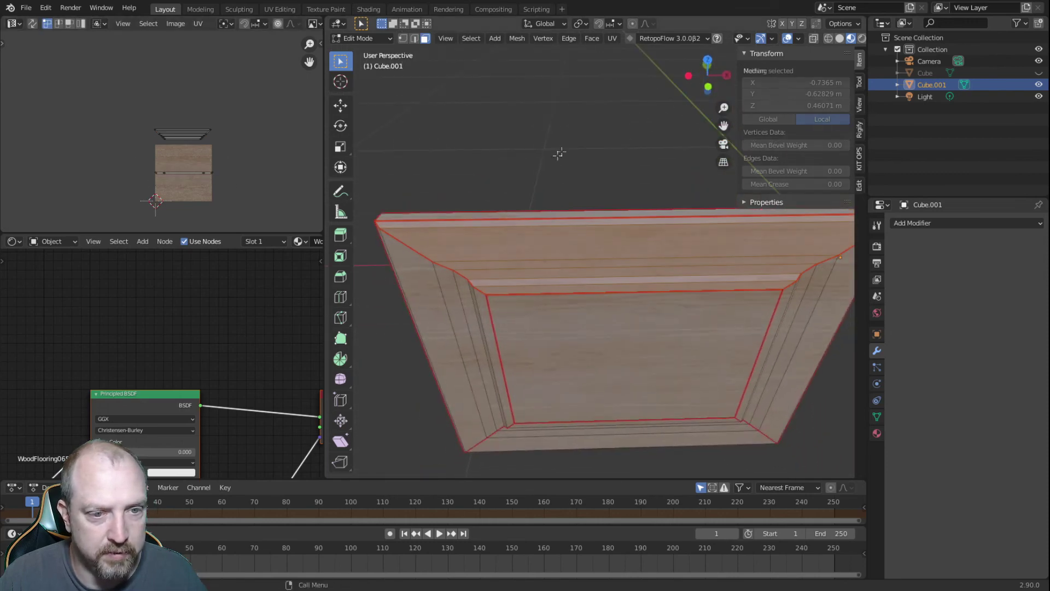
pyautogui.click(521, 212)
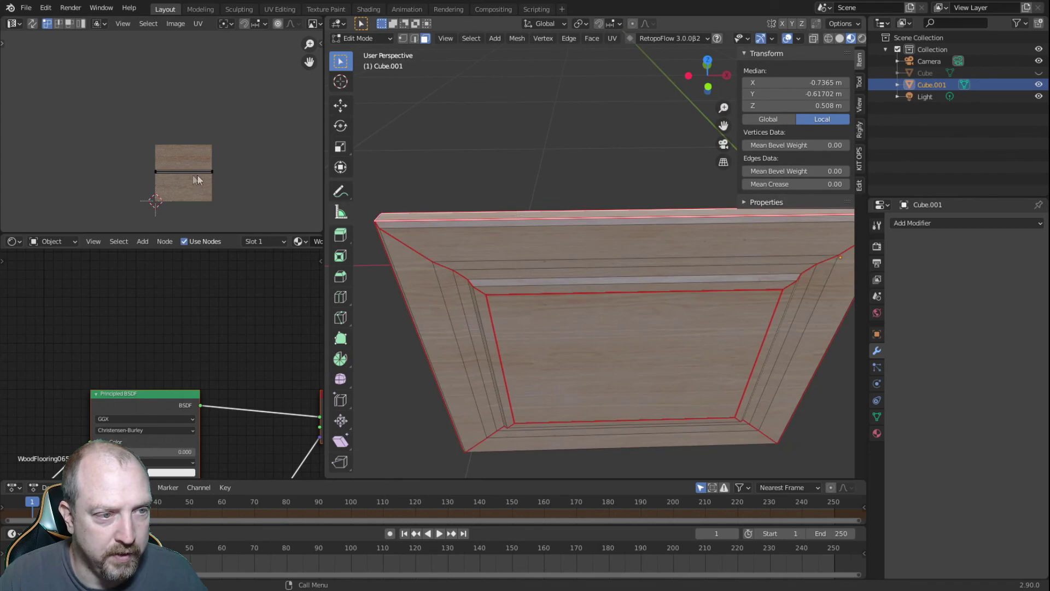
pyautogui.click(452, 187)
# - Select the seam-bounded left frame piece, move its UV islands left of the wood texture and rotate them 90 degrees
pyautogui.moveTo(583, 210); pyautogui.dragTo(537, 230, button='middle')
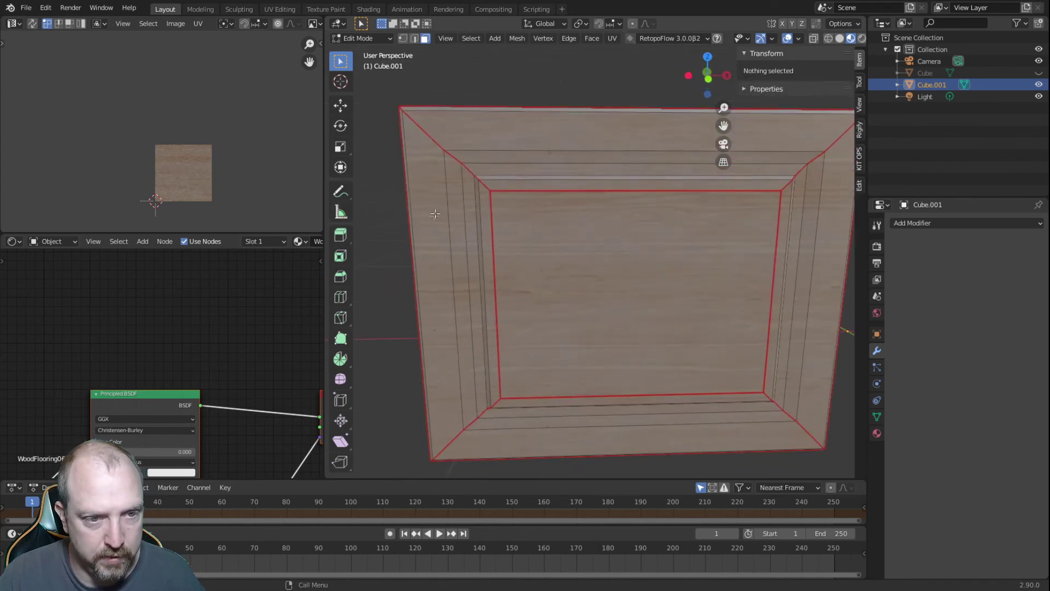
pyautogui.press('l')
pyautogui.moveTo(434, 215); pyautogui.dragTo(462, 217, button='middle')
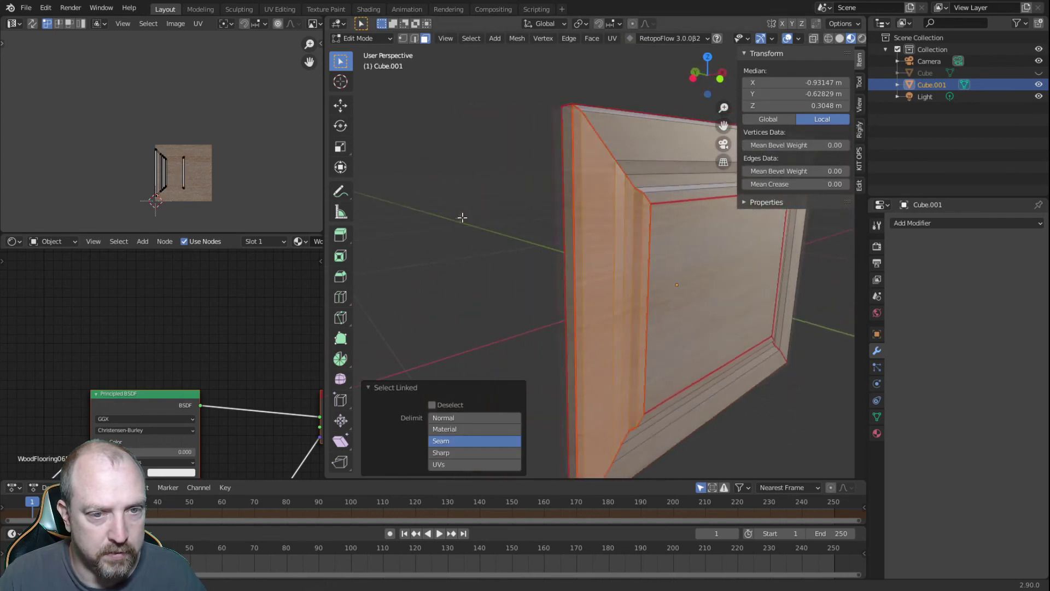
pyautogui.moveTo(141, 135); pyautogui.dragTo(203, 205)
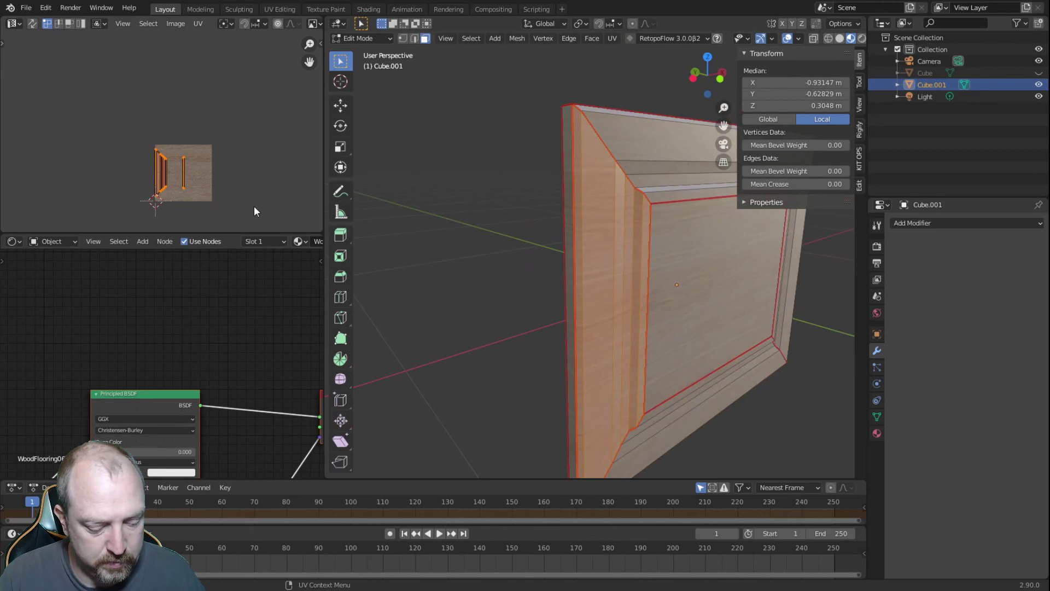
pyautogui.press('g')
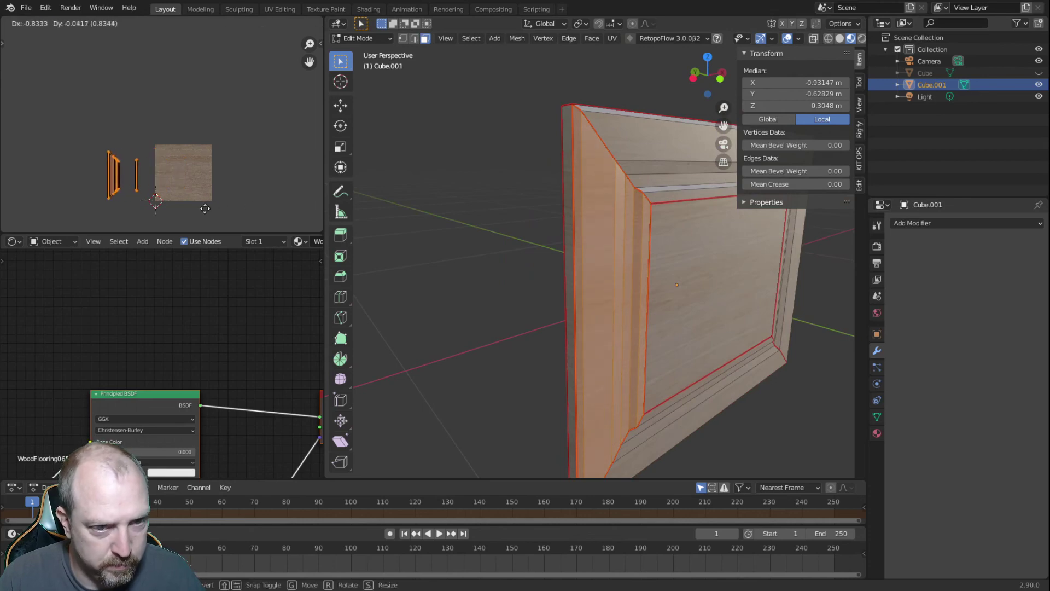
pyautogui.click(205, 209)
pyautogui.write('r90')
pyautogui.press('Return')
pyautogui.click(496, 263)
# - Select the seam-bounded lower frame piece, move its UV islands below the wood texture and deselect everything
pyautogui.moveTo(499, 264); pyautogui.dragTo(432, 256, button='middle')
pyautogui.moveTo(530, 300); pyautogui.dragTo(528, 386, button='middle')
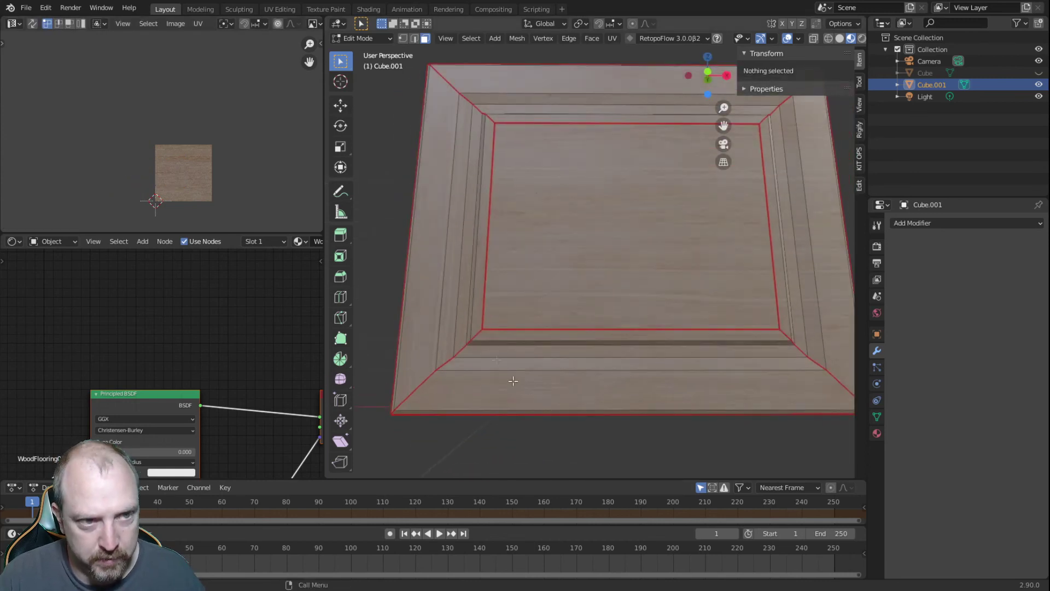
pyautogui.press('l')
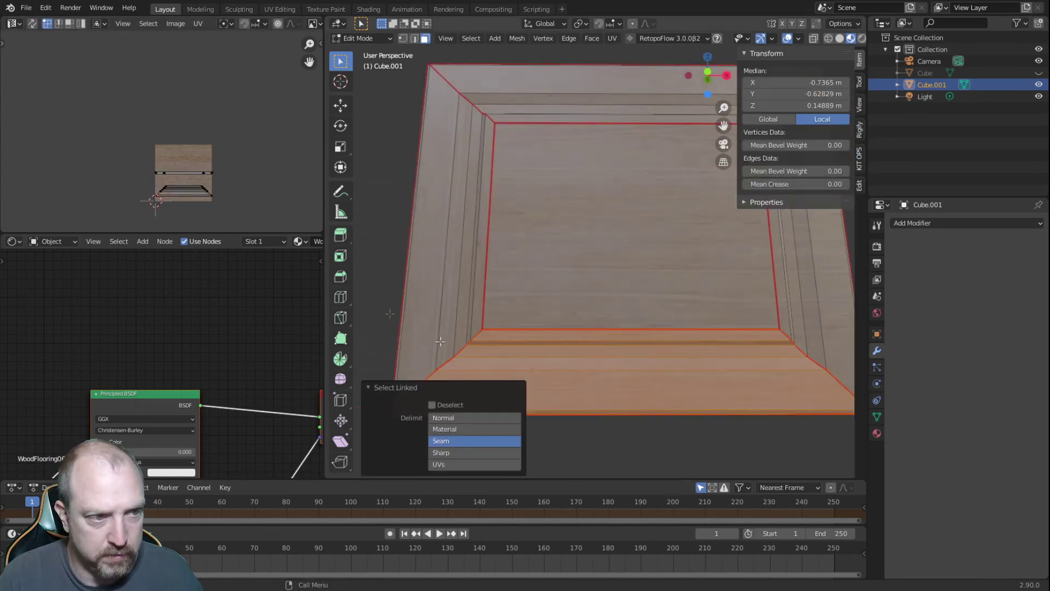
pyautogui.moveTo(219, 172); pyautogui.dragTo(106, 208)
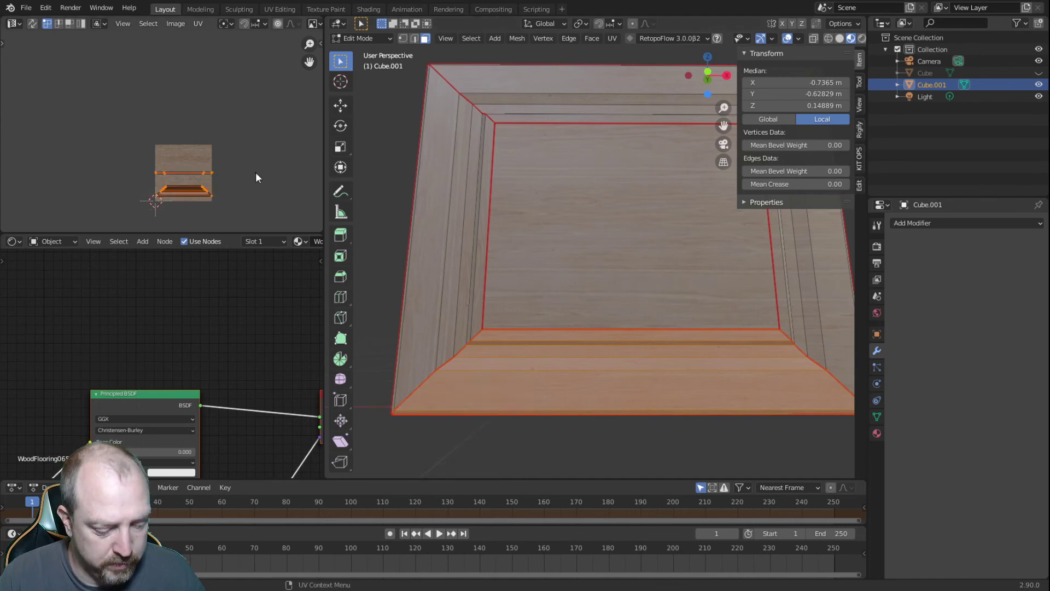
pyautogui.press('g')
pyautogui.click(258, 217)
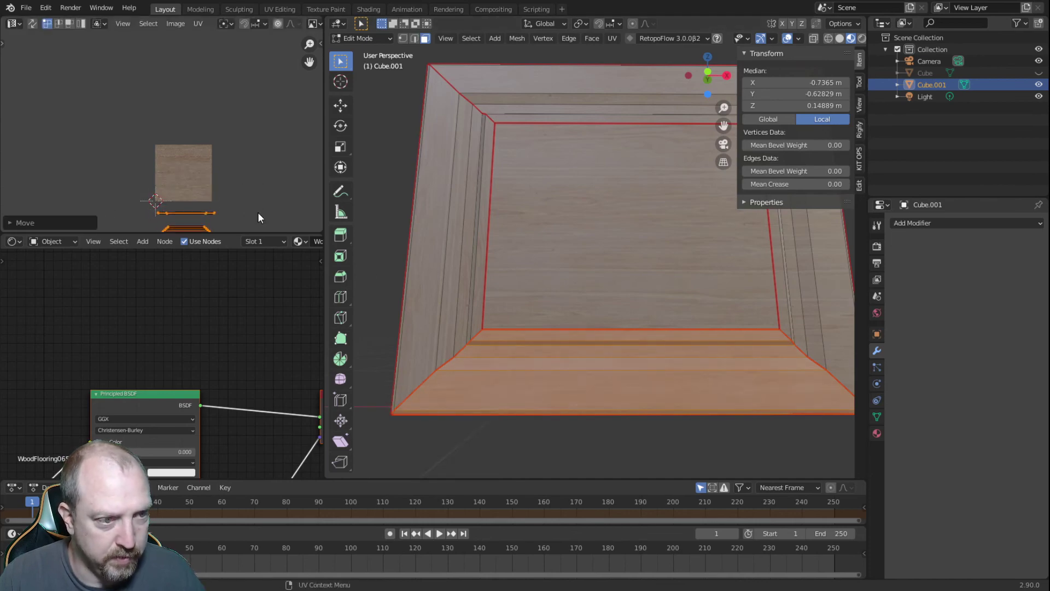
pyautogui.scroll(-5, 551, 319)
pyautogui.hotkey('alt', 'a')
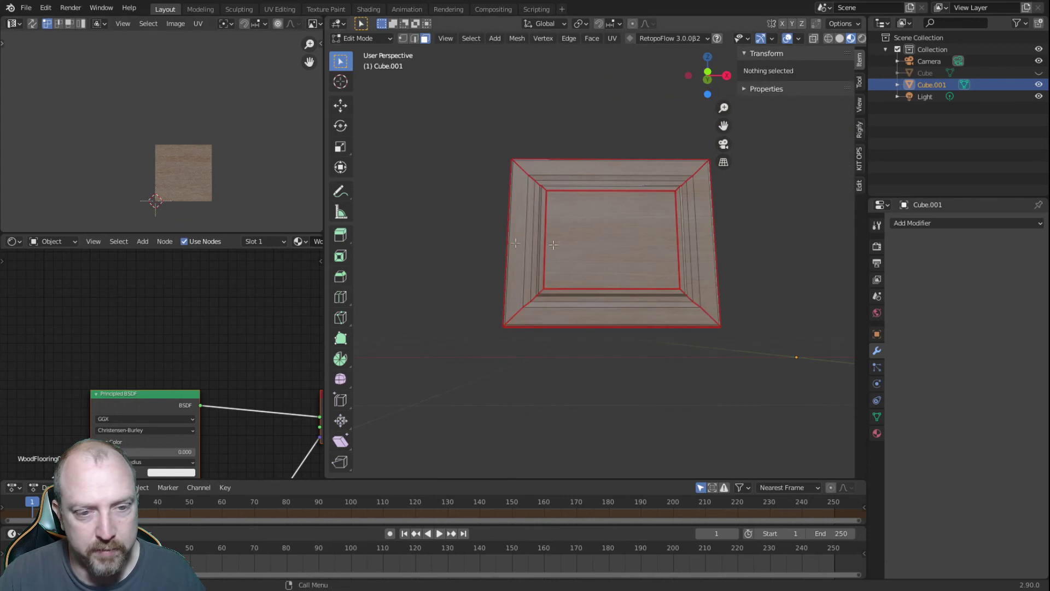
# - Select the seam-bounded right frame piece, rotate its UV islands 90 degrees and move them right of the wood texture
pyautogui.moveTo(553, 245); pyautogui.dragTo(478, 266, button='middle')
pyautogui.keyDown('alt'); pyautogui.click(684, 254); pyautogui.keyUp('alt')
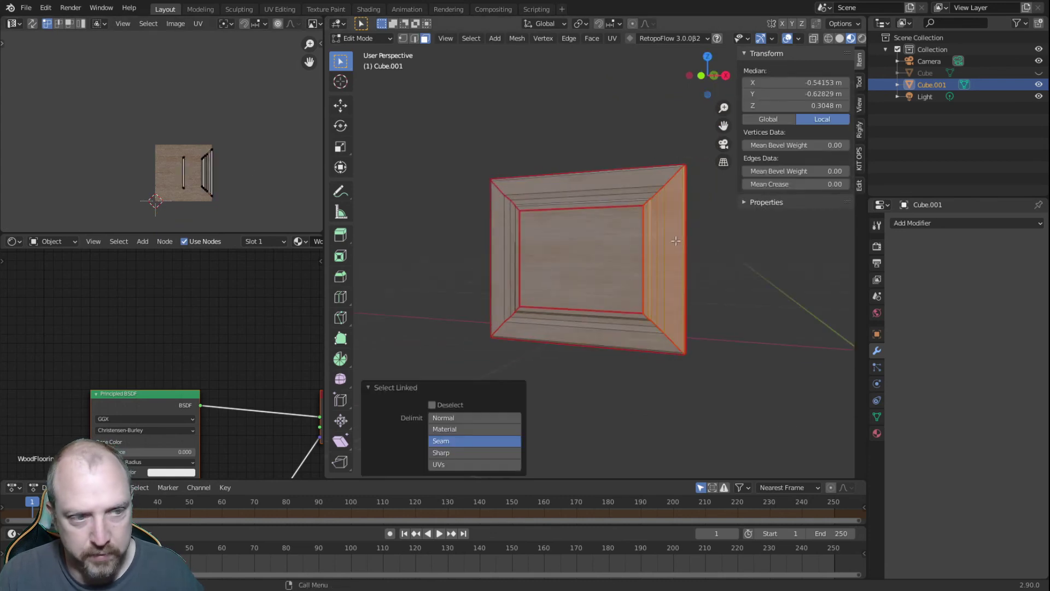
pyautogui.press('r')
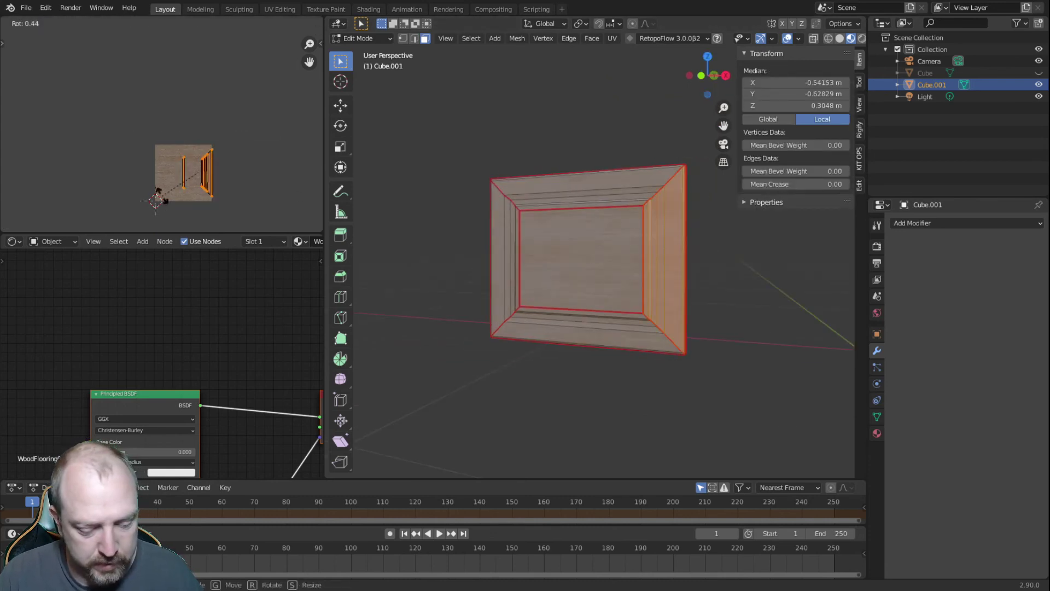
pyautogui.click(173, 197)
pyautogui.press('g')
pyautogui.click(219, 192)
pyautogui.click(563, 372)
# - Inspect the UV placement and grain direction of the raised center panel's face
pyautogui.moveTo(716, 271); pyautogui.dragTo(610, 280, button='middle')
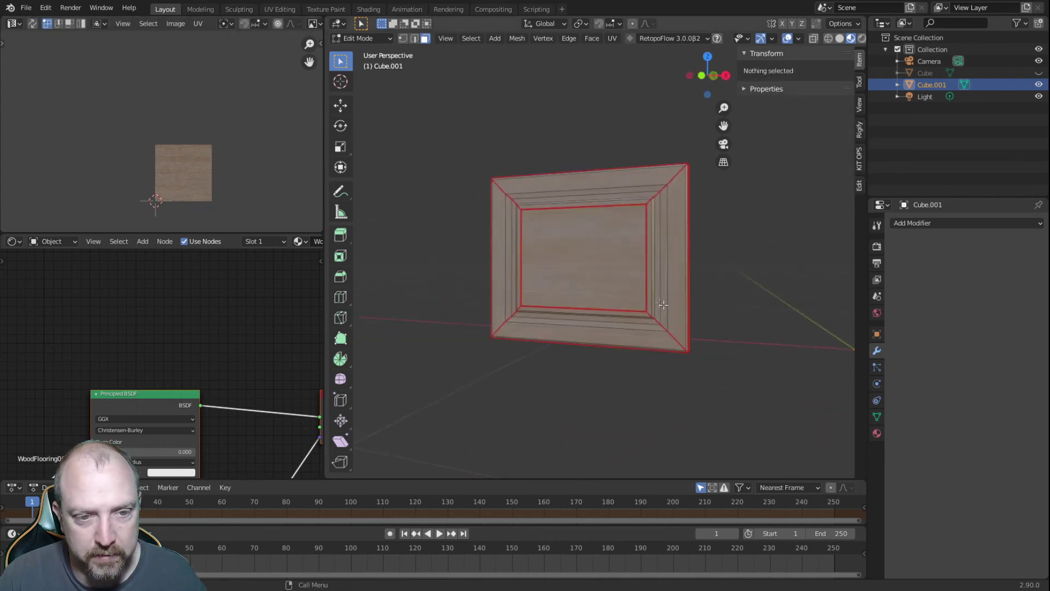
pyautogui.click(608, 280)
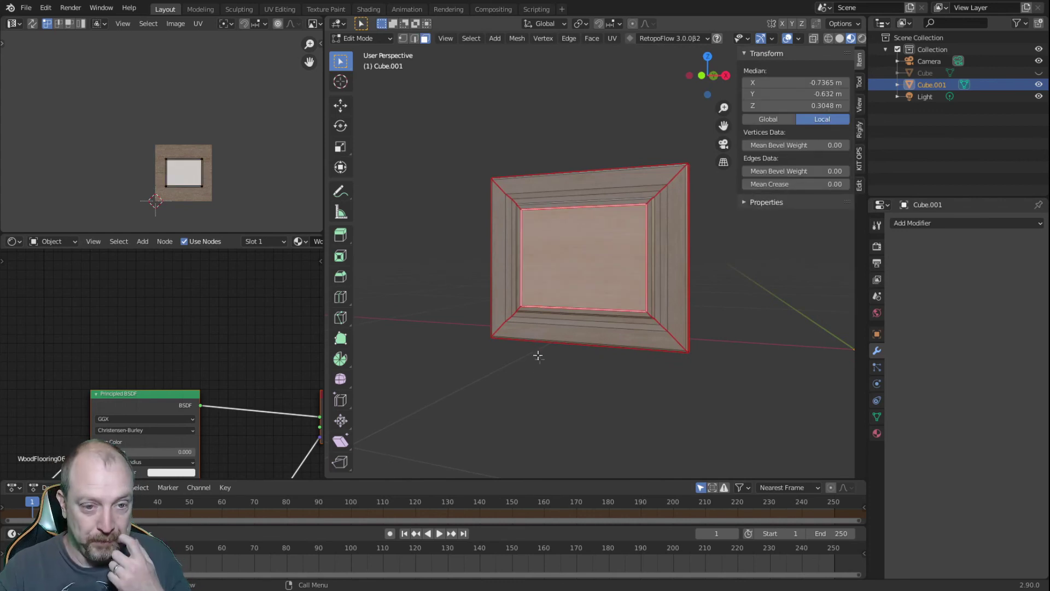
pyautogui.moveTo(585, 280); pyautogui.dragTo(563, 282, button='middle')
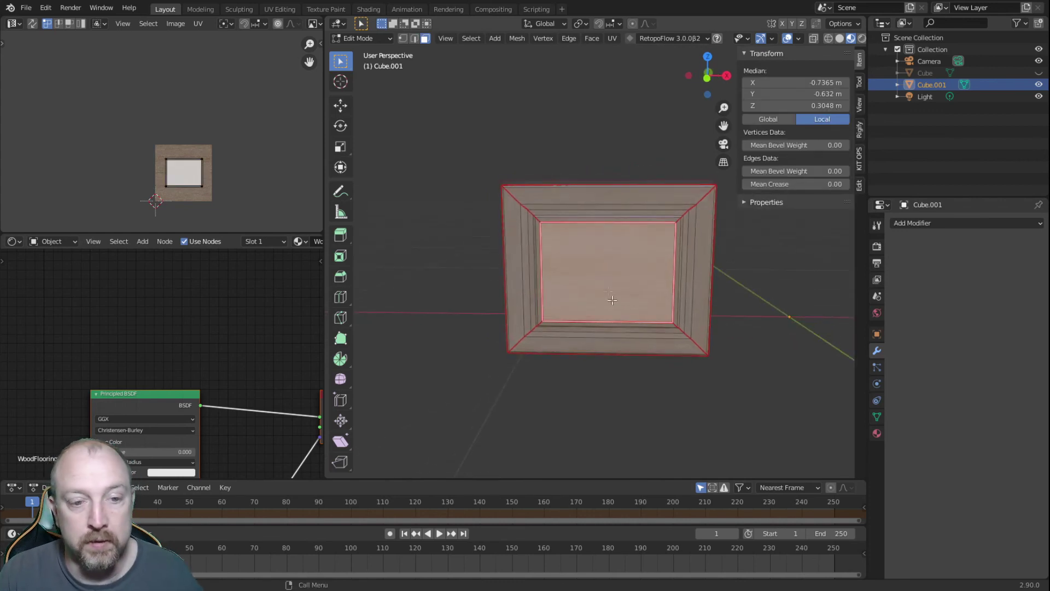
pyautogui.click(571, 371)
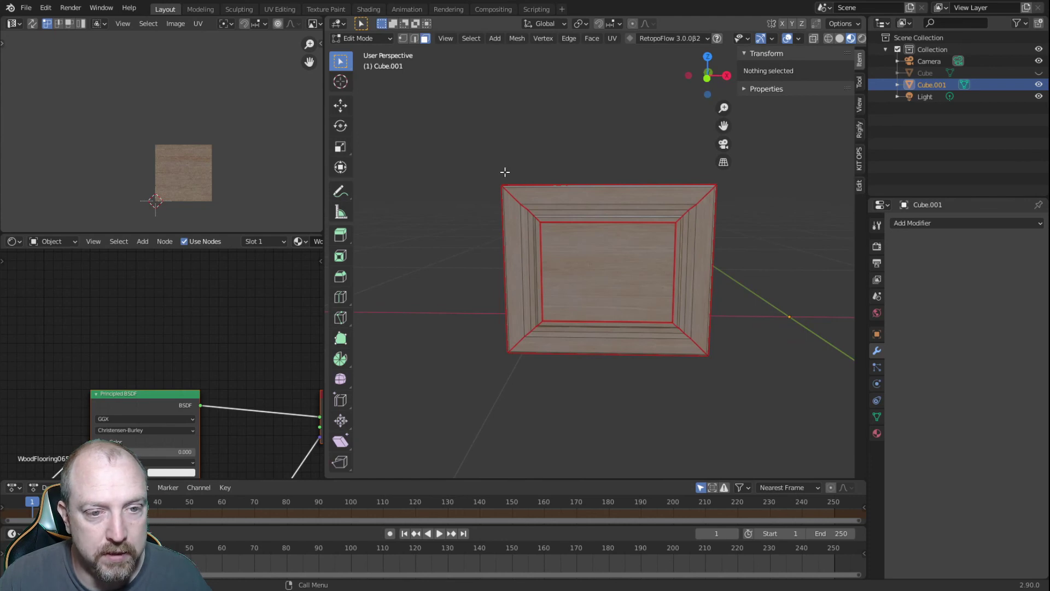
# - Scale all of the door's UV islands by a factor of 3 and deselect the mesh
pyautogui.press('a')
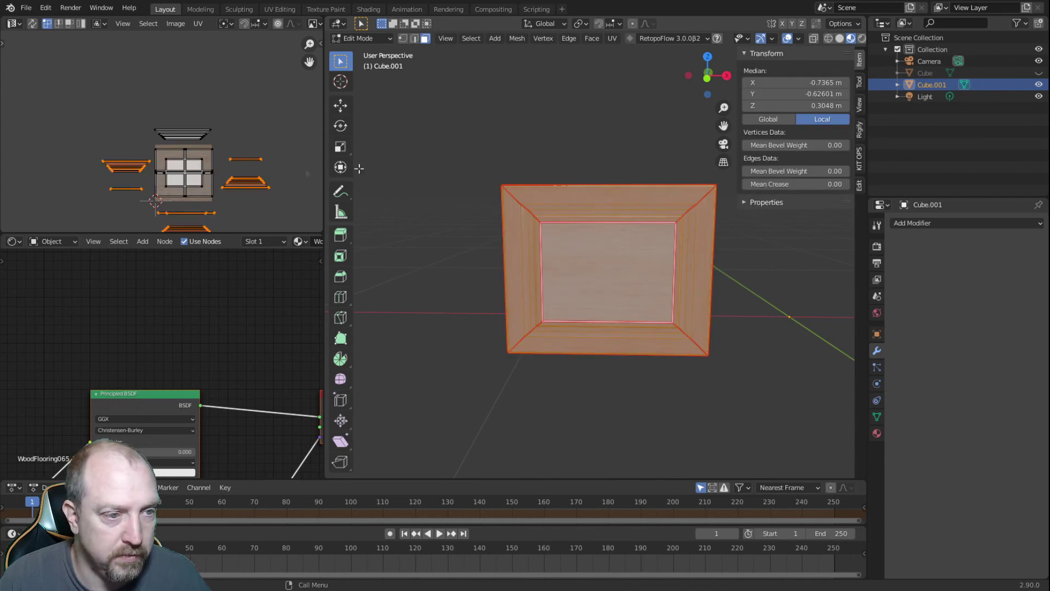
pyautogui.scroll(-2, 273, 169)
pyautogui.press('a')
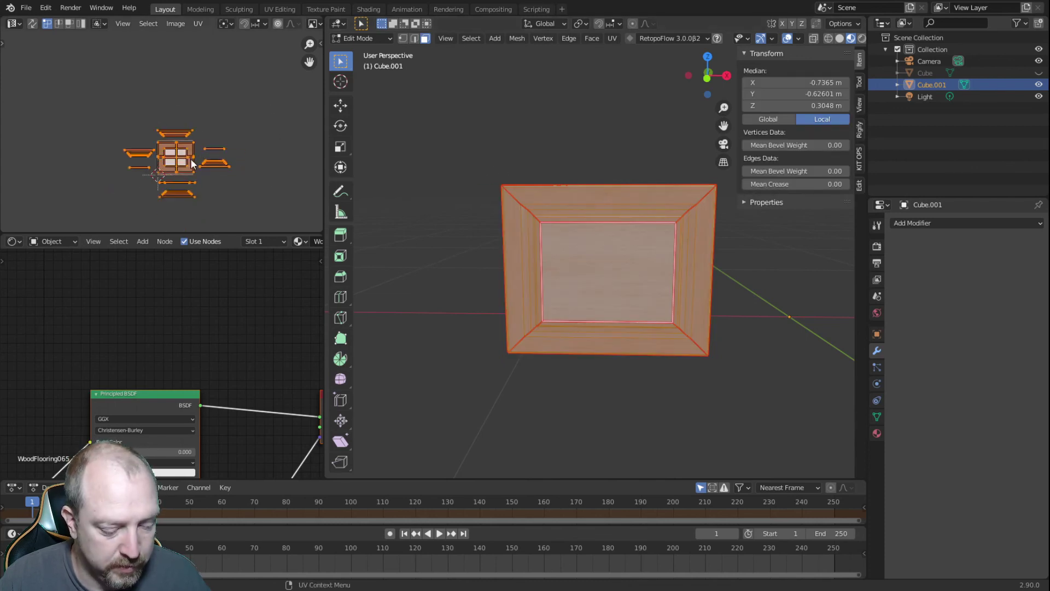
pyautogui.press('s')
pyautogui.press('3')
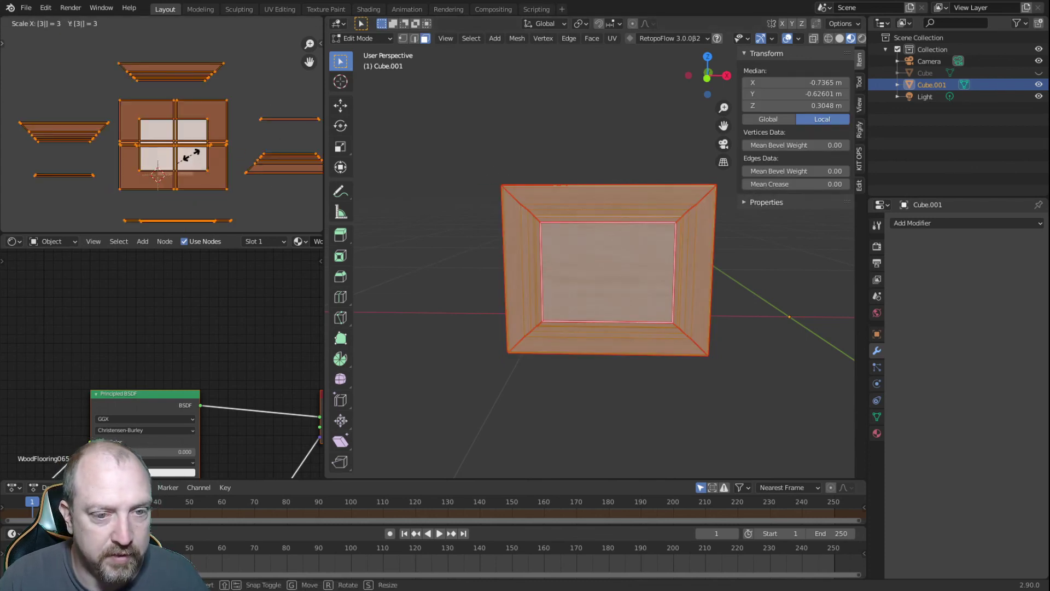
pyautogui.press('Return')
pyautogui.hotkey('alt', 'a')
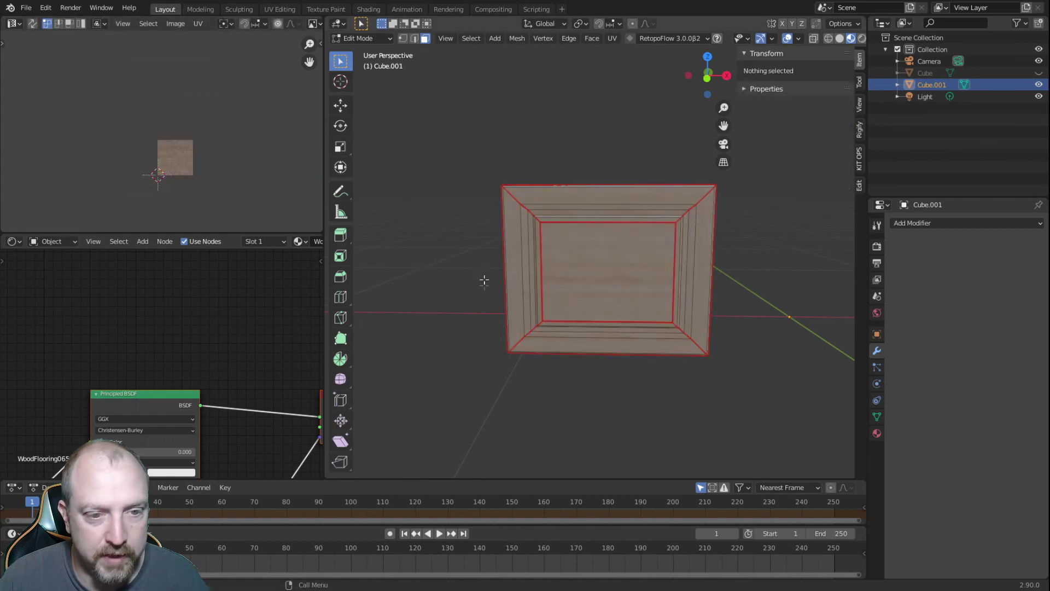
# - Examine the wood grain on the door's front, frame corners and side edge in Object Mode
pyautogui.moveTo(485, 281); pyautogui.dragTo(492, 247, button='middle')
pyautogui.scroll(8, 492, 247)
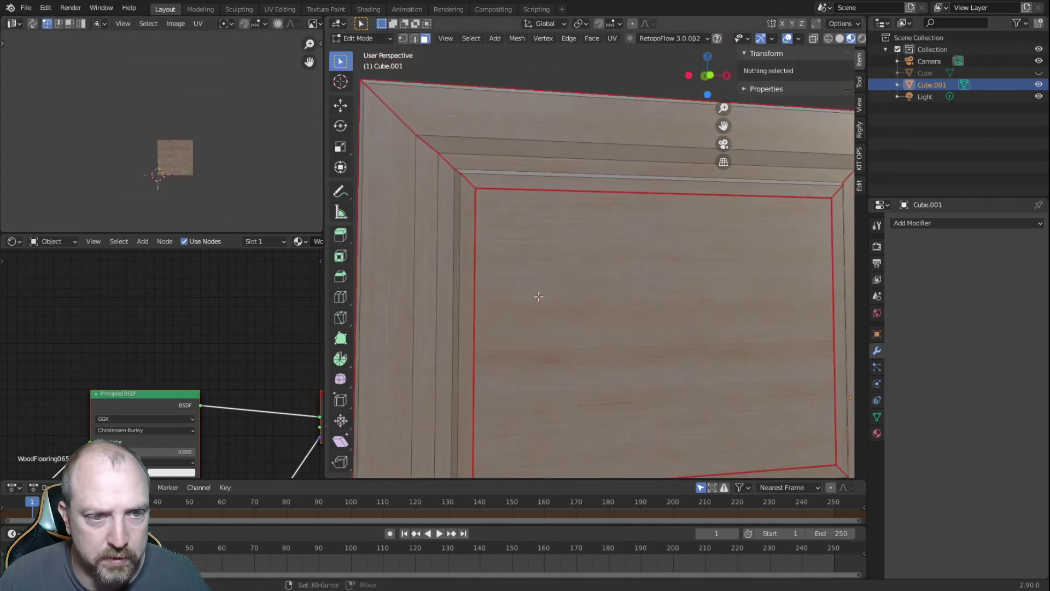
pyautogui.press('Tab')
pyautogui.moveTo(535, 293); pyautogui.dragTo(581, 295, button='middle')
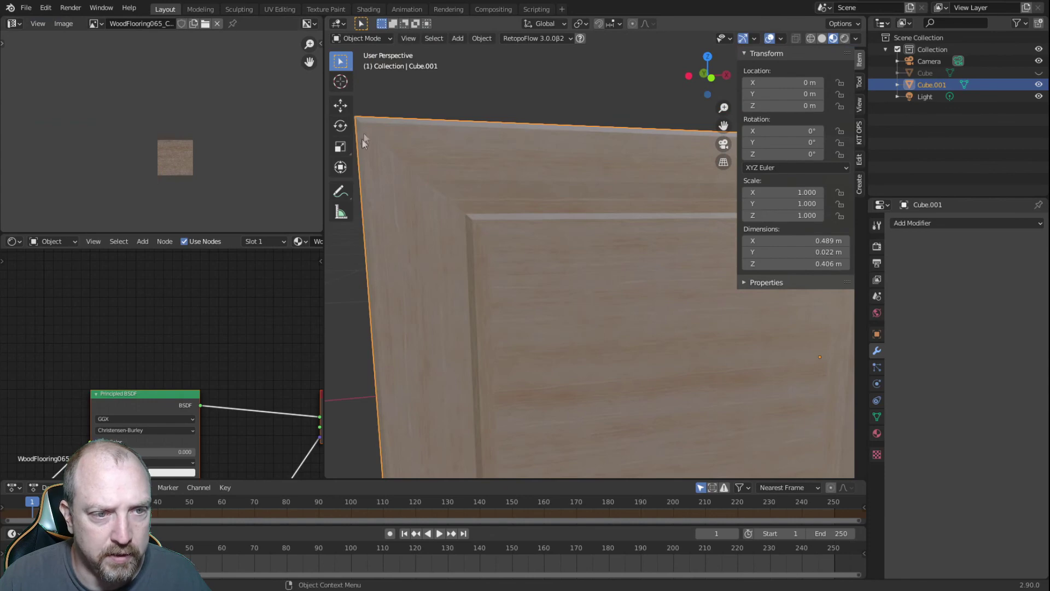
pyautogui.scroll(-4, 485, 237)
pyautogui.moveTo(575, 280); pyautogui.dragTo(536, 286, button='middle')
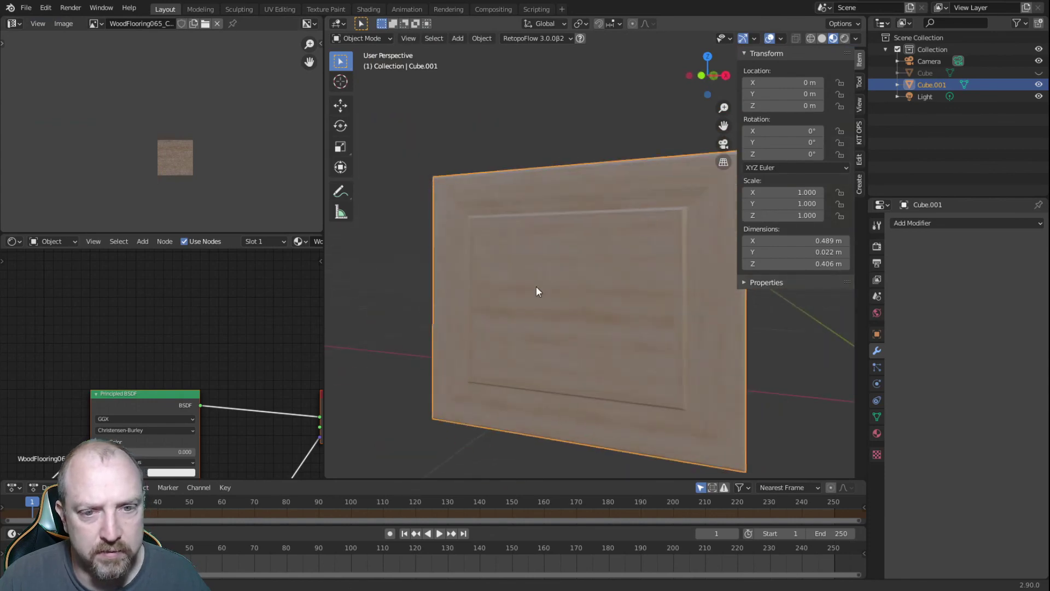
pyautogui.moveTo(687, 436); pyautogui.dragTo(644, 284, button='middle')
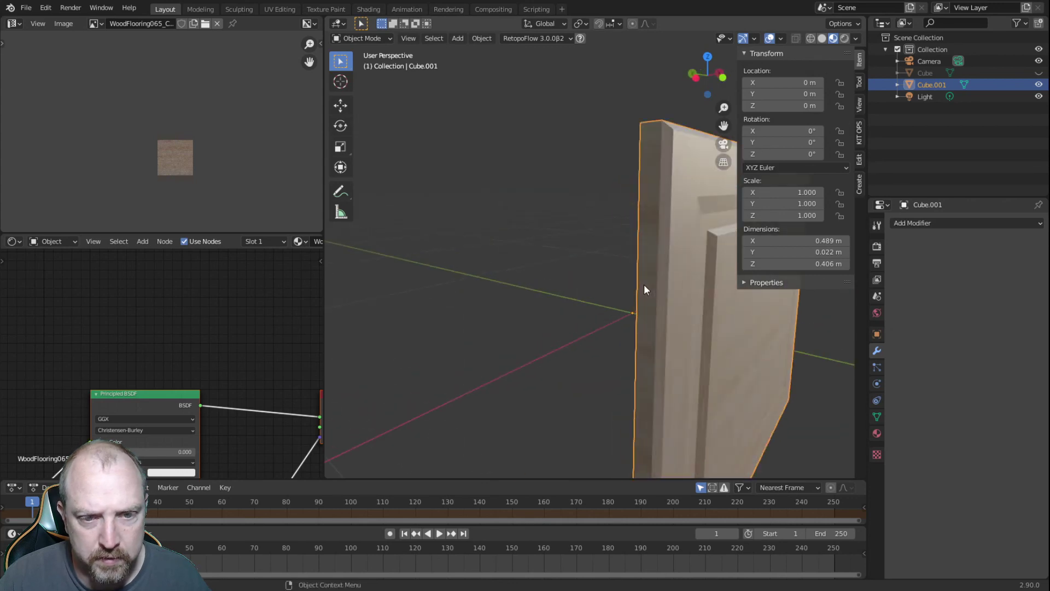
pyautogui.scroll(3, 645, 284)
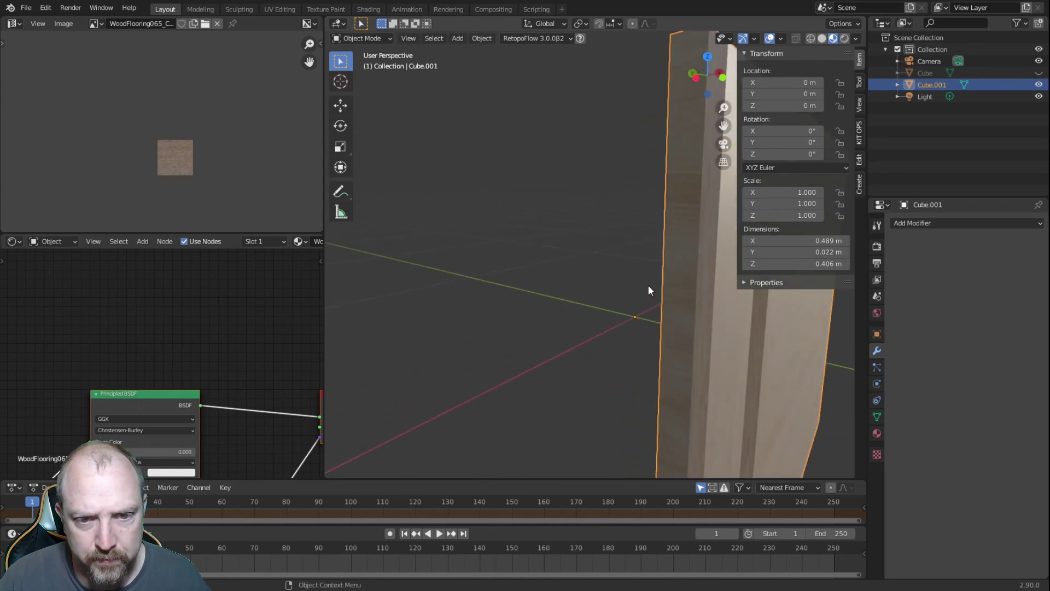
pyautogui.scroll(-2, 662, 290)
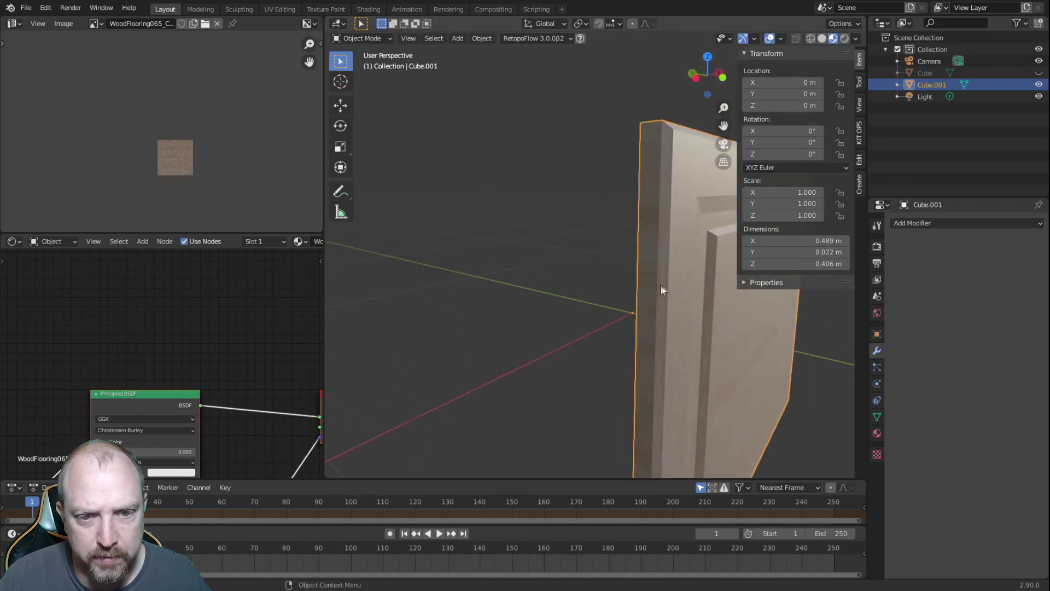
# - Select the door's narrow outer side face on the left frame piece and rotate its UV island 90 degrees
pyautogui.press('Tab')
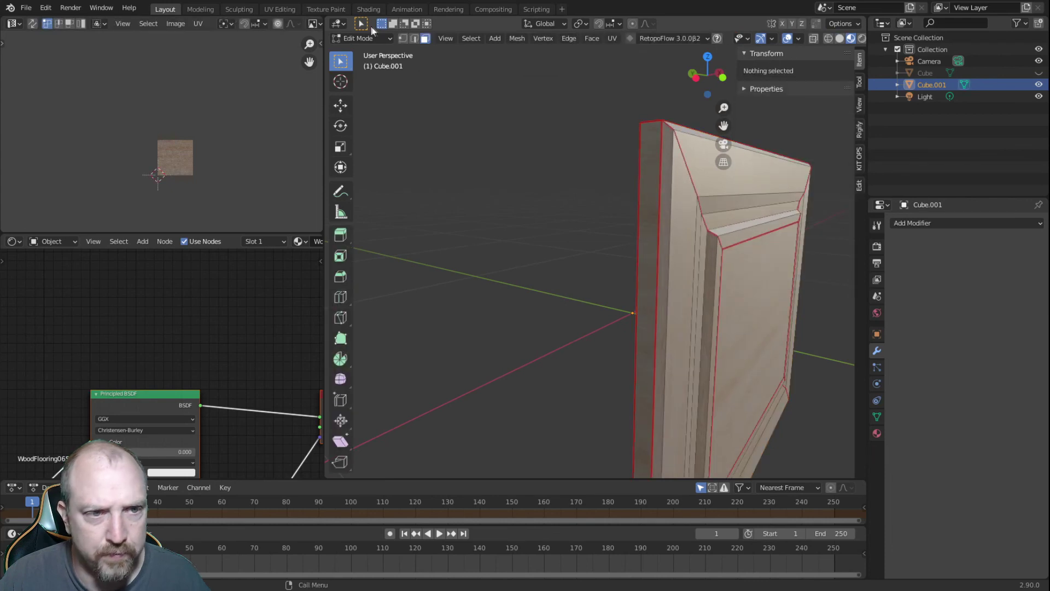
pyautogui.click(415, 38)
pyautogui.click(650, 191)
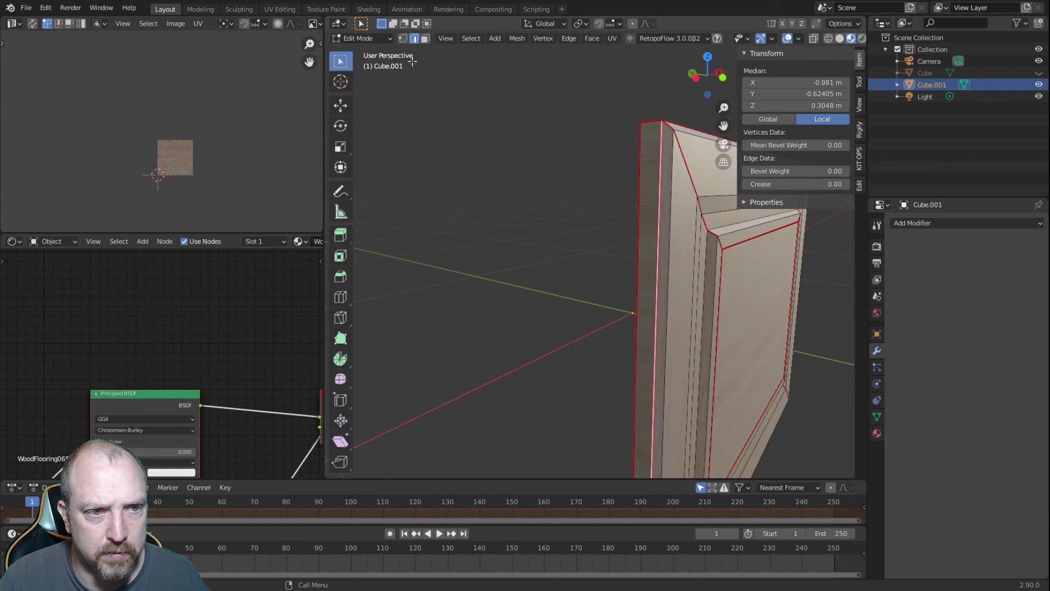
pyautogui.click(425, 39)
pyautogui.click(651, 188)
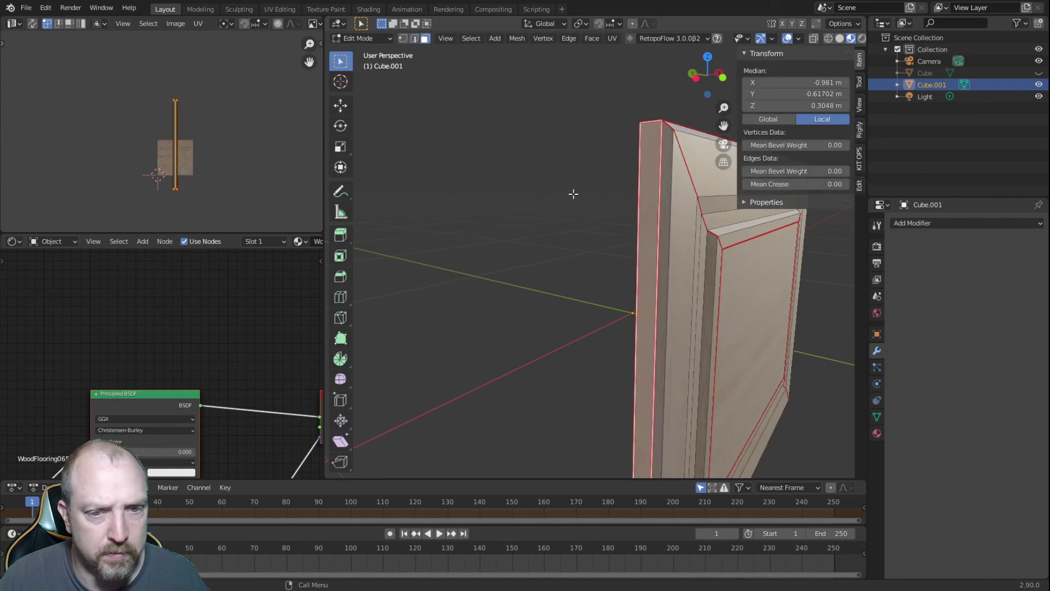
pyautogui.scroll(-2, 585, 230)
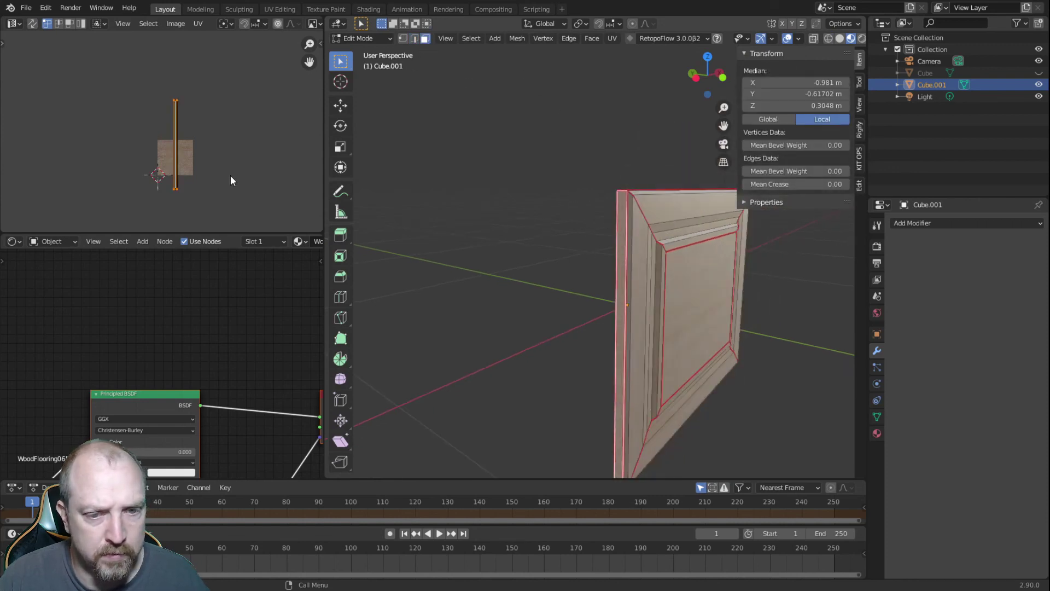
pyautogui.press('r')
pyautogui.press('9')
pyautogui.press('0')
pyautogui.press('Return')
# - Select the narrow side face on the opposite side of the door, rotate its UV island 90 degrees and deselect everything
pyautogui.moveTo(527, 275); pyautogui.dragTo(435, 201, button='middle')
pyautogui.click(428, 220)
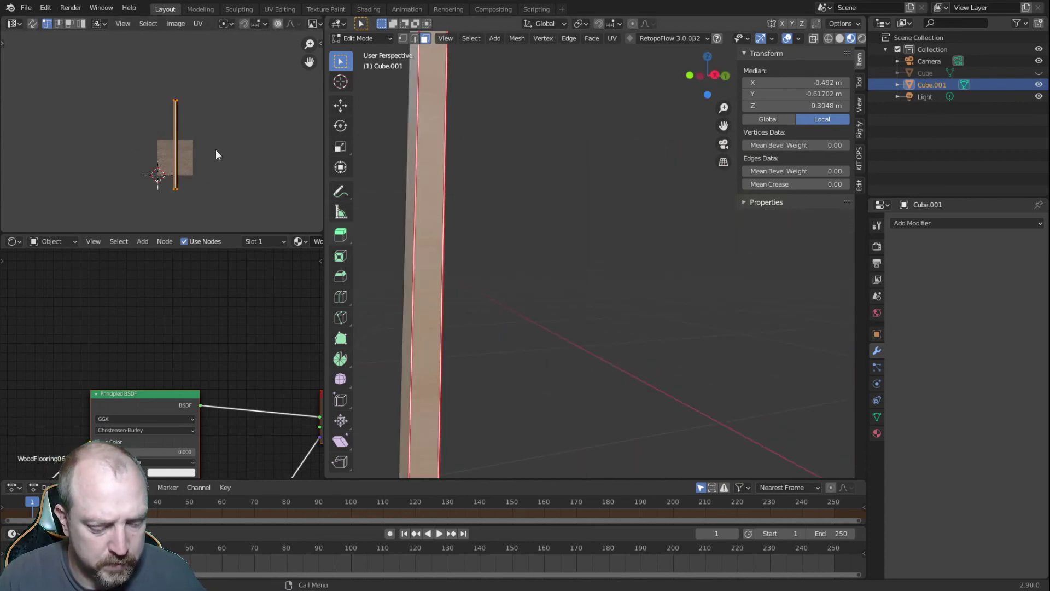
pyautogui.press('r')
pyautogui.press('9')
pyautogui.press('0')
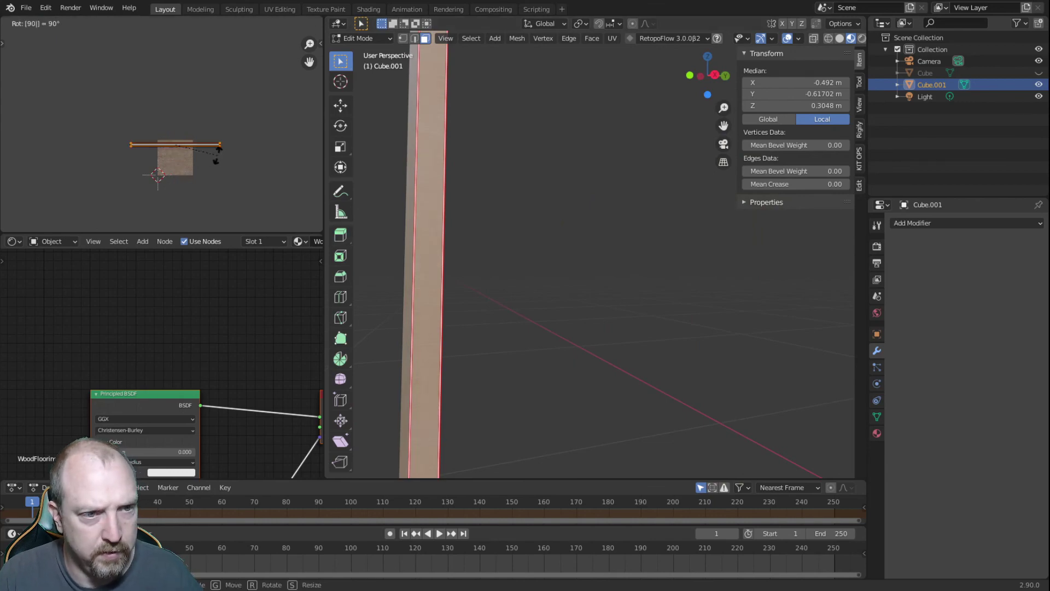
pyautogui.press('Return')
pyautogui.moveTo(481, 257)
pyautogui.mouseDown(button='middle')
pyautogui.moveTo(454, 277)
pyautogui.moveTo(475, 257)
pyautogui.mouseUp(button='middle')
pyautogui.moveTo(476, 295); pyautogui.dragTo(534, 320, button='middle')
pyautogui.click(499, 270)
# - Select the raised center panel's face, extrude it slightly along its normal and deselect everything
pyautogui.scroll(-5, 547, 293)
pyautogui.press('Tab')
pyautogui.scroll(5, 618, 350)
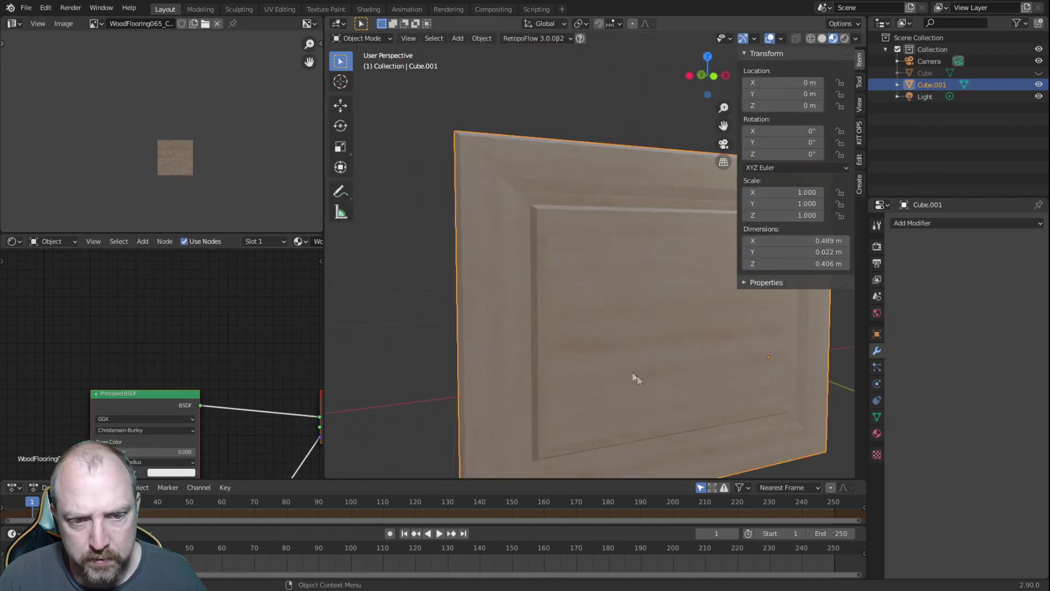
pyautogui.moveTo(614, 366); pyautogui.dragTo(572, 334, button='middle')
pyautogui.scroll(3, 570, 334)
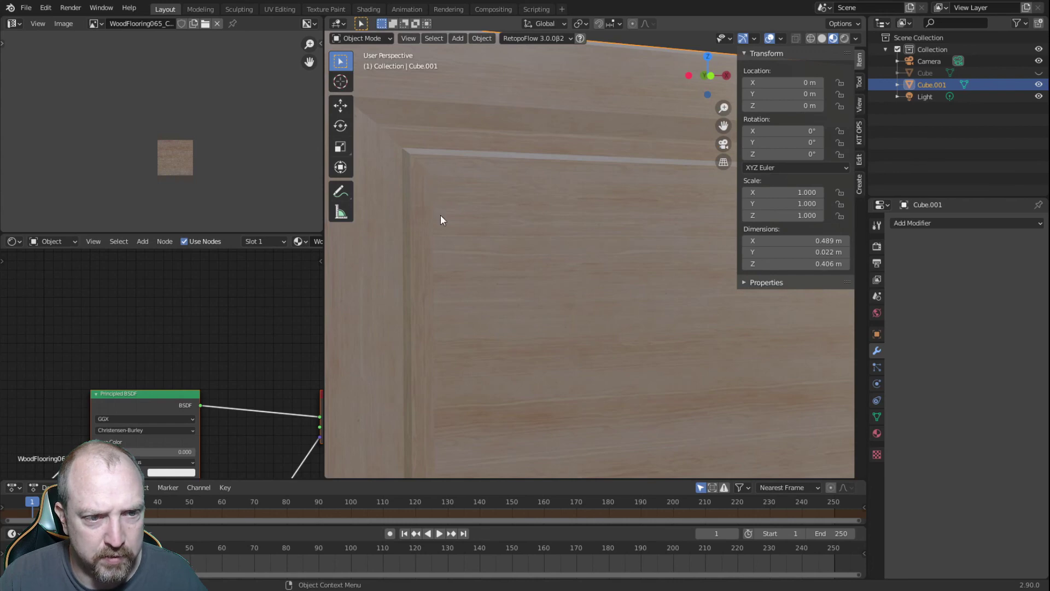
pyautogui.scroll(-5, 434, 213)
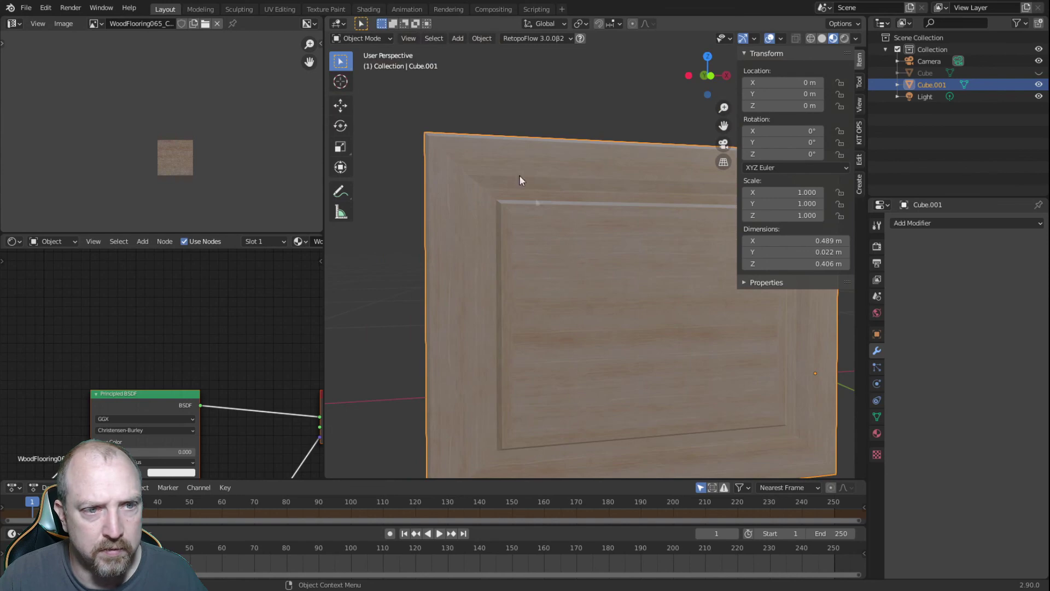
pyautogui.press('Tab')
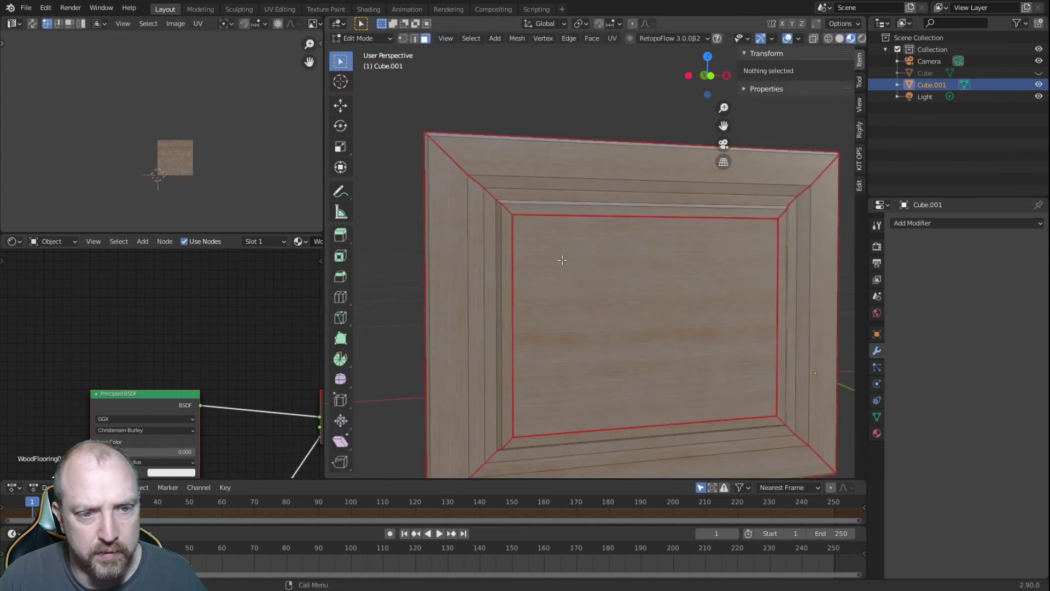
pyautogui.click(562, 260)
pyautogui.press('e')
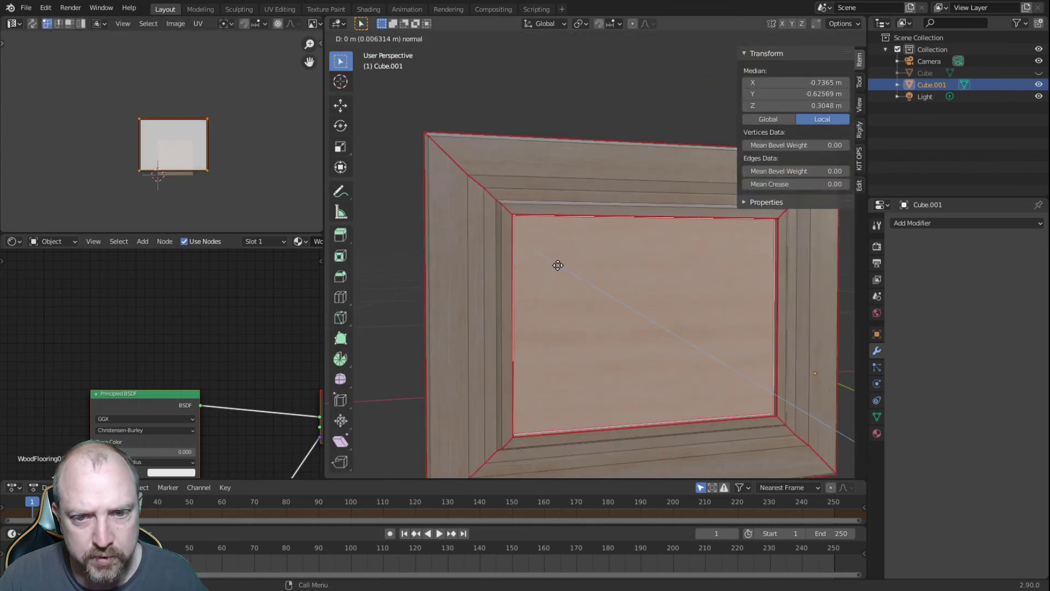
pyautogui.click(557, 261)
pyautogui.click(512, 104)
# - Return to Object Mode, unhide the bookcase and clear the selection
pyautogui.press('Tab')
pyautogui.moveTo(579, 295); pyautogui.dragTo(657, 360, button='middle')
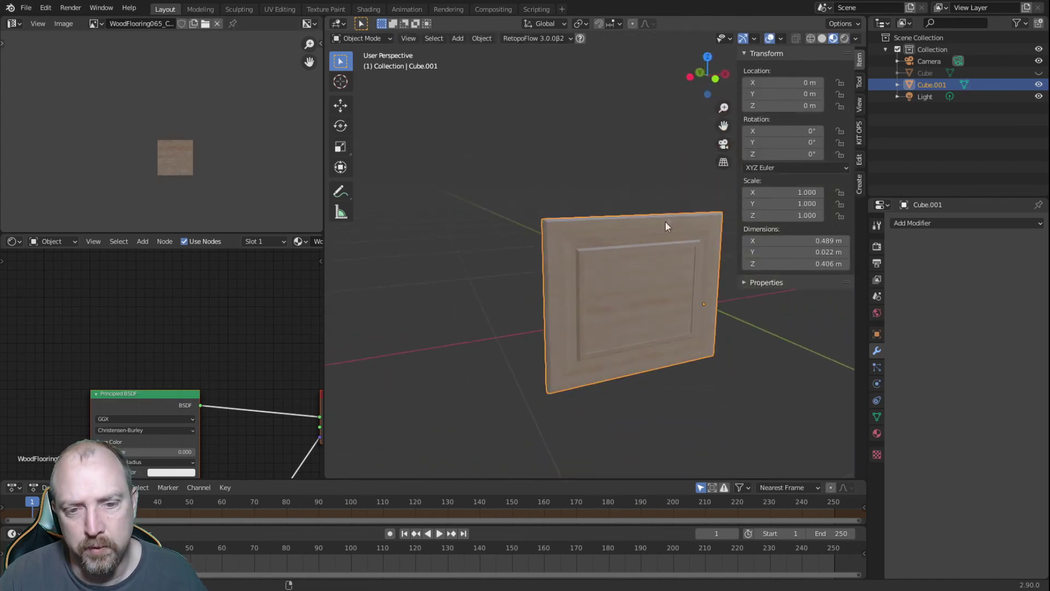
pyautogui.moveTo(621, 393); pyautogui.dragTo(575, 330, button='middle')
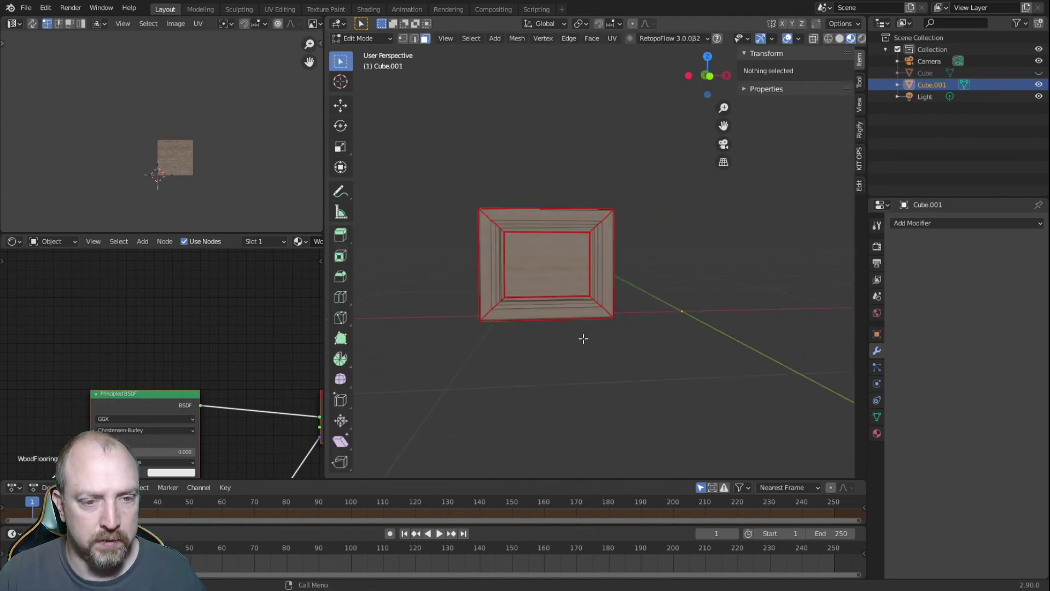
pyautogui.press('Tab')
pyautogui.hotkey('alt', 'h')
pyautogui.click(569, 357)
pyautogui.moveTo(549, 298); pyautogui.dragTo(633, 326, button='middle')
pyautogui.moveTo(620, 363); pyautogui.dragTo(563, 336, button='middle')
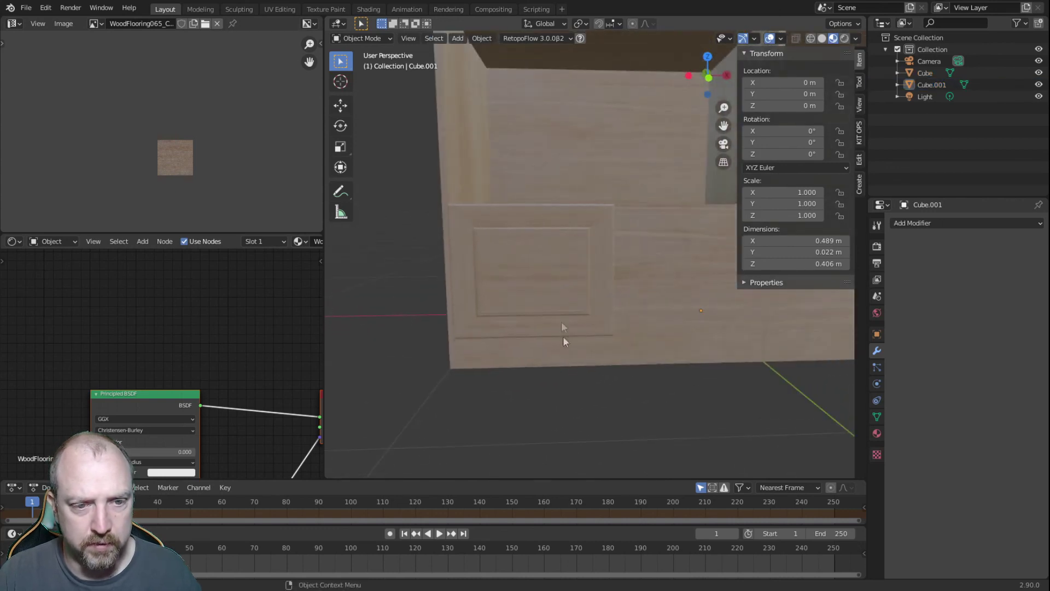
# - Duplicate the cabinet door and place the copy about 0.491 m along the X axis, beside the original
pyautogui.click(544, 286)
pyautogui.hotkey('shift', 'd')
pyautogui.press('x')
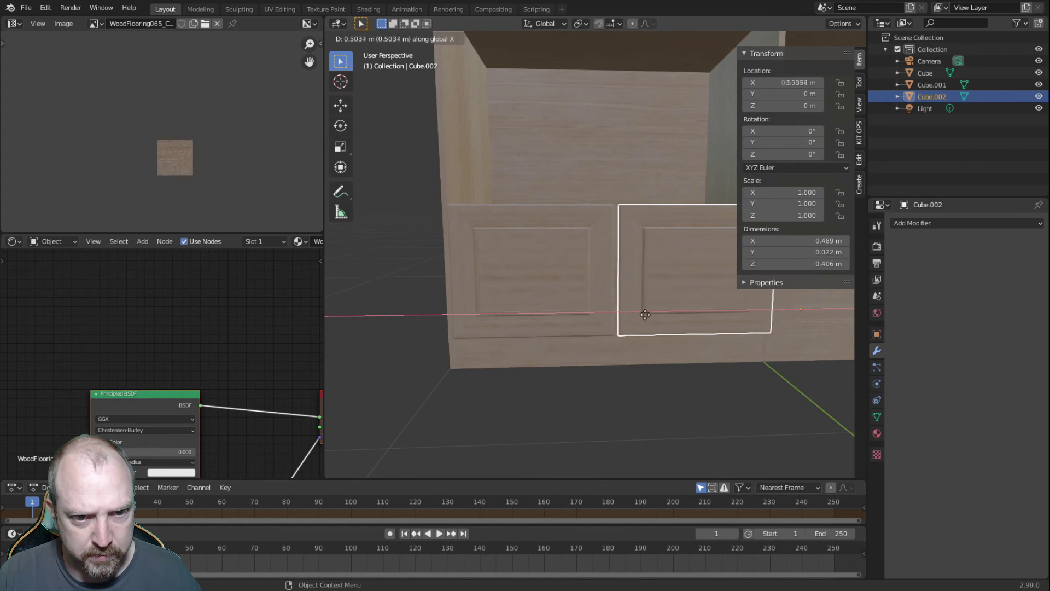
pyautogui.click(642, 310)
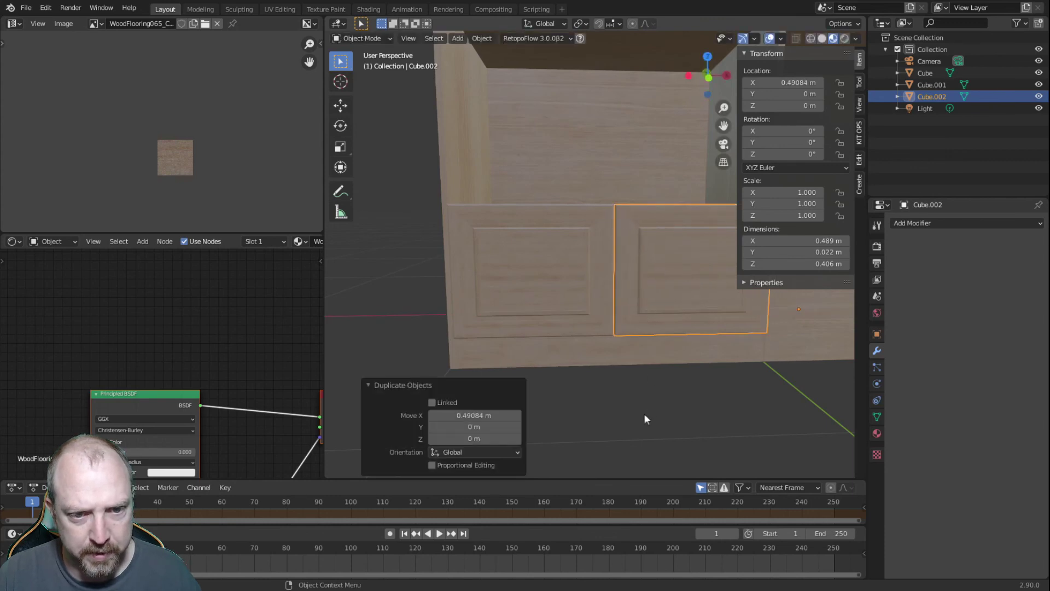
pyautogui.scroll(8, 629, 383)
pyautogui.scroll(-5, 610, 328)
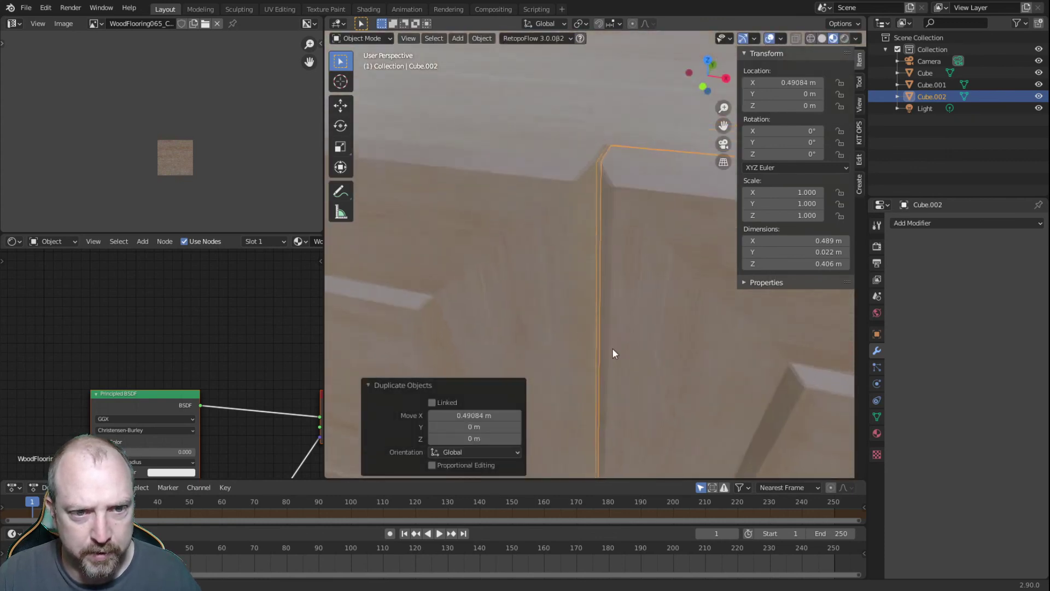
pyautogui.moveTo(611, 351); pyautogui.dragTo(622, 359, button='middle')
pyautogui.moveTo(641, 269)
pyautogui.mouseDown(button='middle')
pyautogui.moveTo(630, 282)
pyautogui.moveTo(639, 280)
pyautogui.mouseUp(button='middle')
# - Select both cabinet doors and duplicate them about 0.999 m along the X axis onto the other half of the base
pyautogui.keyDown('shift'); pyautogui.click(601, 271); pyautogui.keyUp('shift')
pyautogui.scroll(-11, 611, 325)
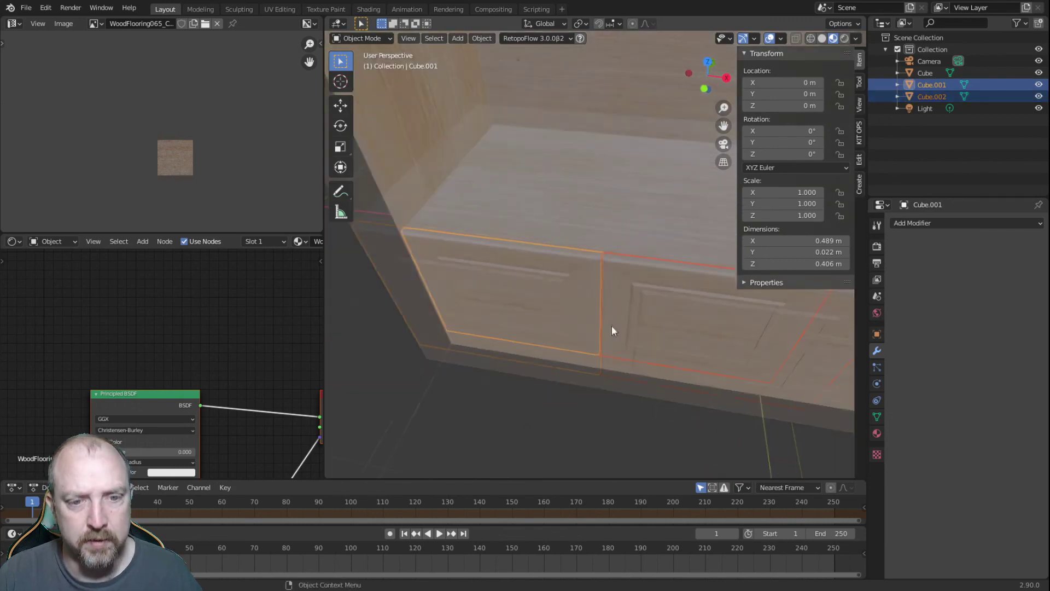
pyautogui.moveTo(638, 370); pyautogui.dragTo(540, 345, button='middle')
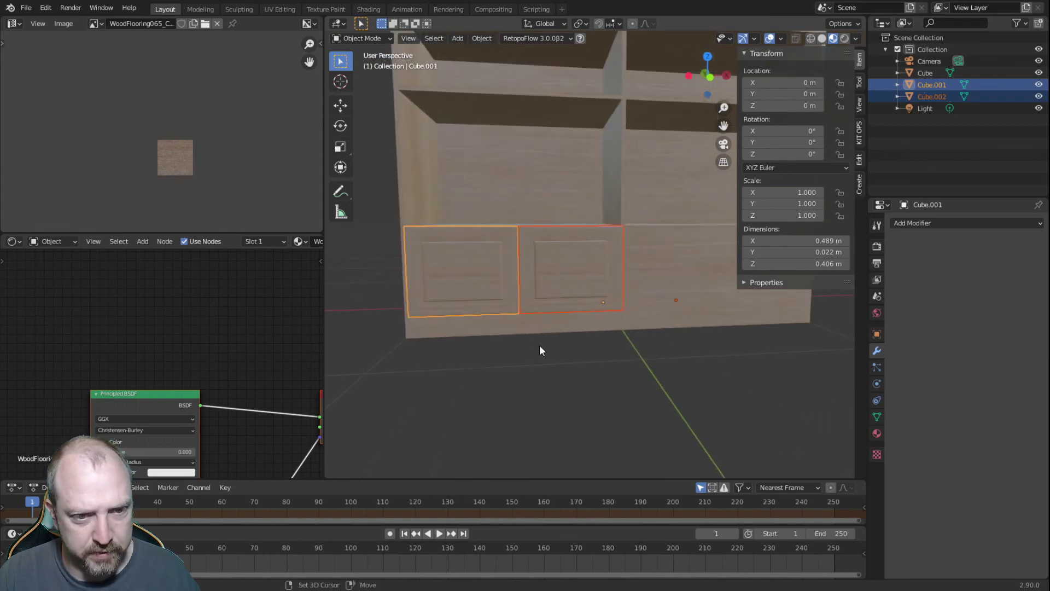
pyautogui.hotkey('shift', 'd')
pyautogui.press('x')
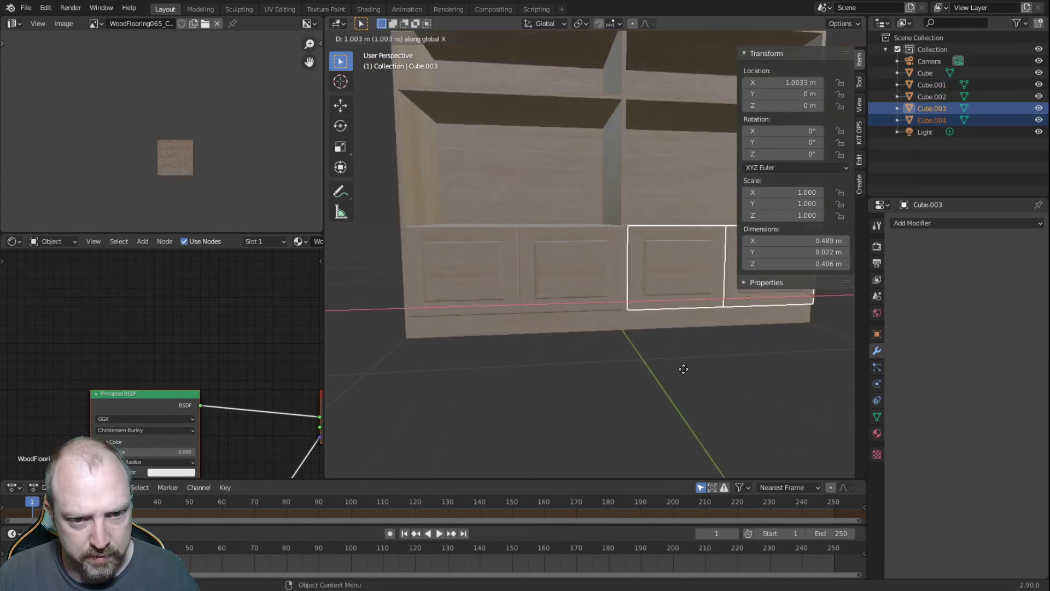
pyautogui.click(642, 359)
# - In the front view, move the duplicated door pair about -0.0087 m along X, closer to the central divider
pyautogui.press('KP_1')
pyautogui.scroll(5, 642, 356)
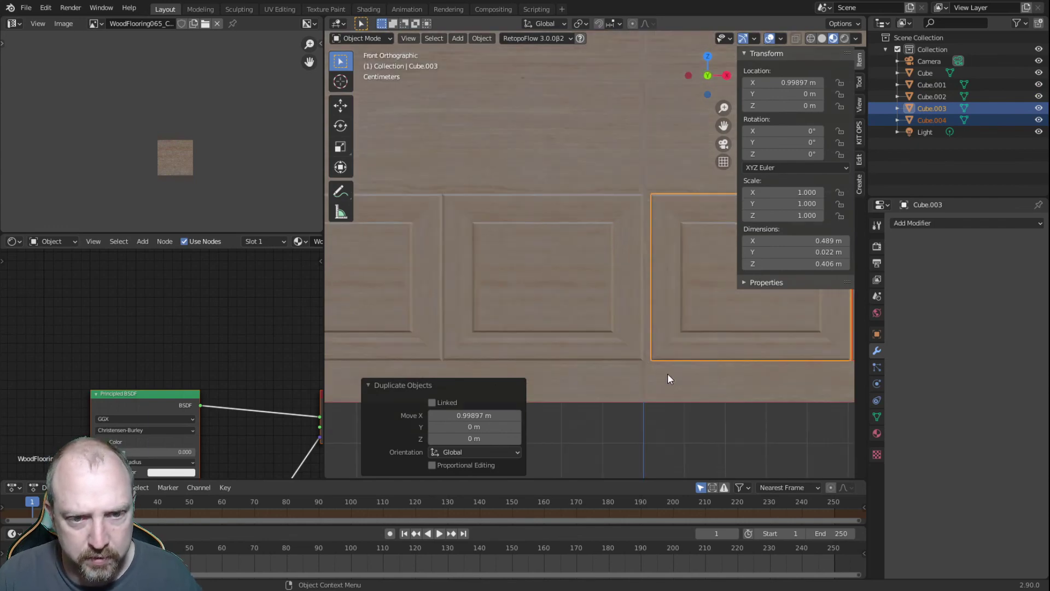
pyautogui.scroll(4, 680, 223)
pyautogui.scroll(2, 608, 290)
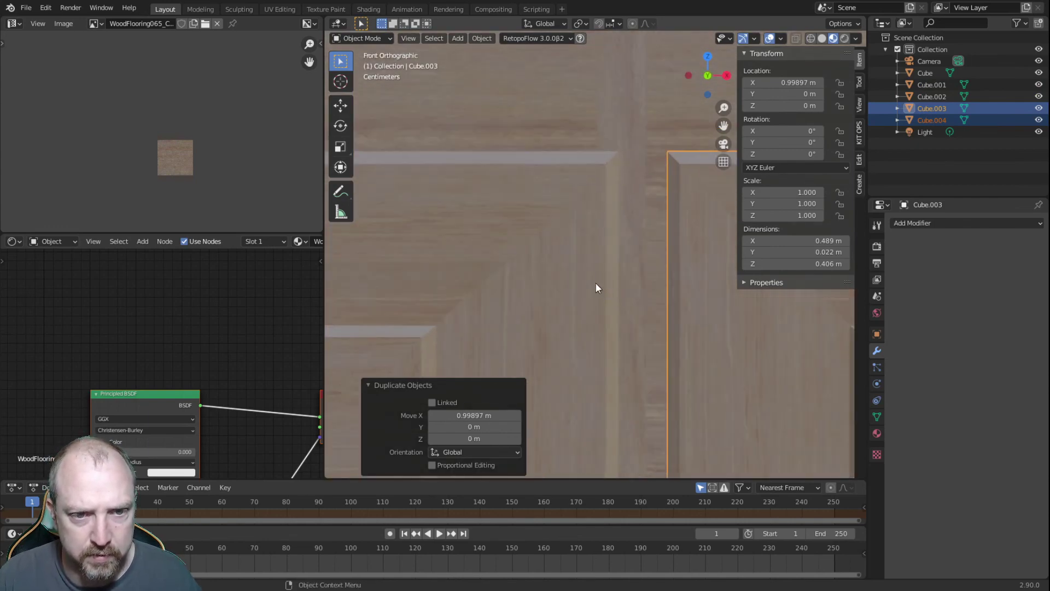
pyautogui.scroll(-6, 588, 262)
pyautogui.scroll(-2, 563, 306)
pyautogui.scroll(6, 530, 345)
pyautogui.keyDown('shift'); pyautogui.moveTo(576, 359); pyautogui.dragTo(588, 313, button='middle'); pyautogui.keyUp('shift')
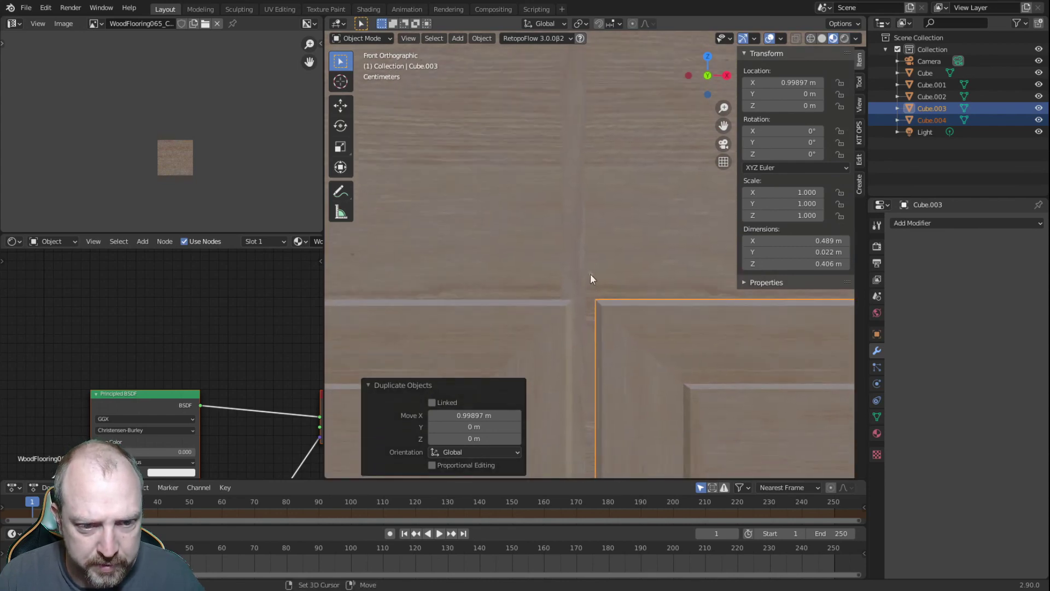
pyautogui.press('g')
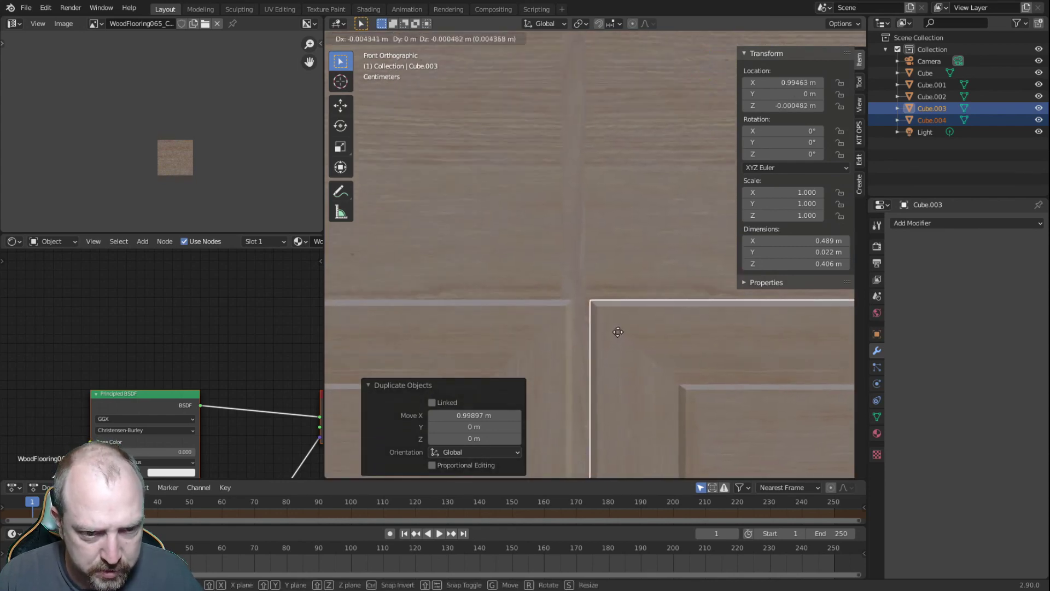
pyautogui.press('x')
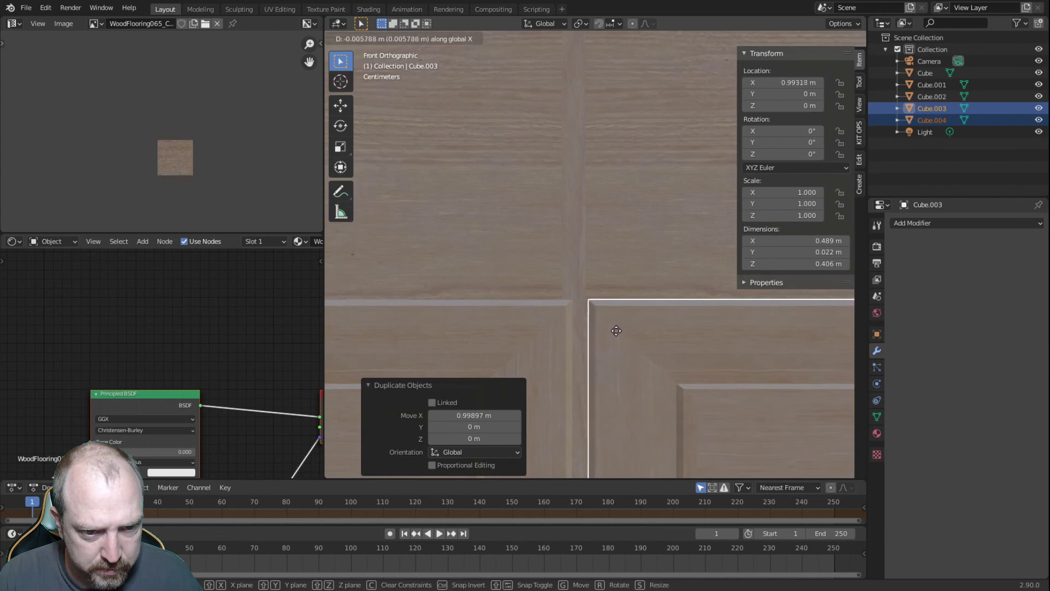
pyautogui.click(612, 329)
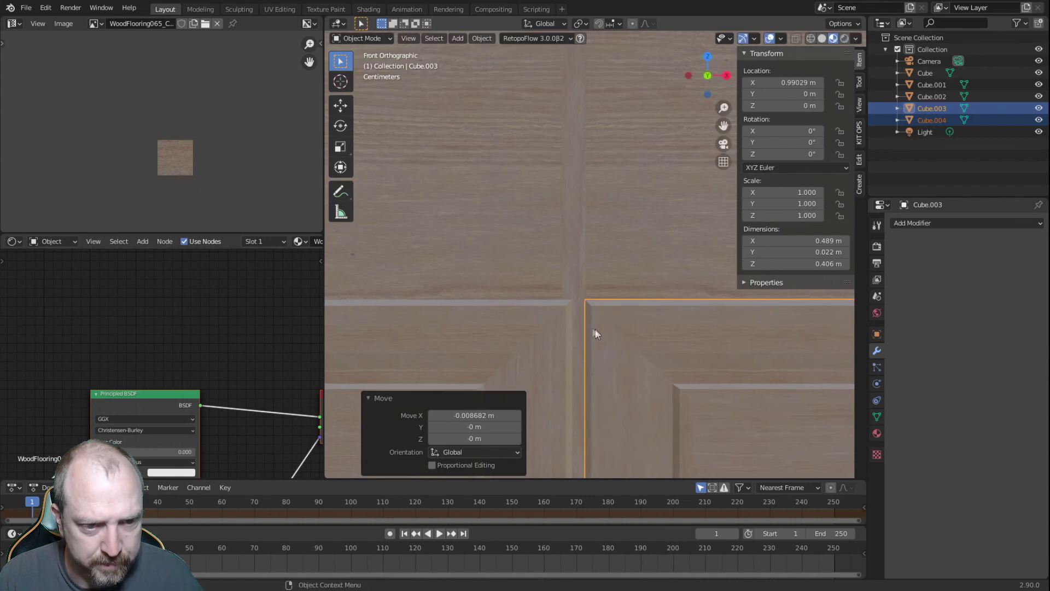
# - Select the original pair of cabinet doors and move them about -0.0084 m along X, away from the central divider
pyautogui.click(539, 328)
pyautogui.scroll(-6, 548, 334)
pyautogui.keyDown('shift'); pyautogui.click(471, 320); pyautogui.keyUp('shift')
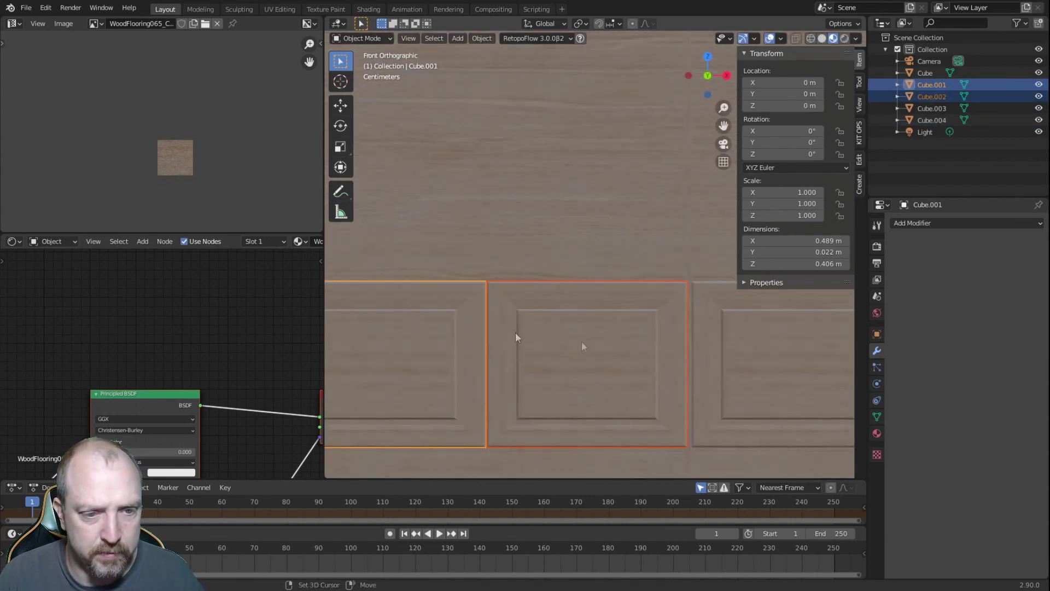
pyautogui.scroll(4, 677, 335)
pyautogui.scroll(3, 593, 347)
pyautogui.keyDown('shift'); pyautogui.moveTo(735, 387); pyautogui.dragTo(603, 347, button='middle'); pyautogui.keyUp('shift')
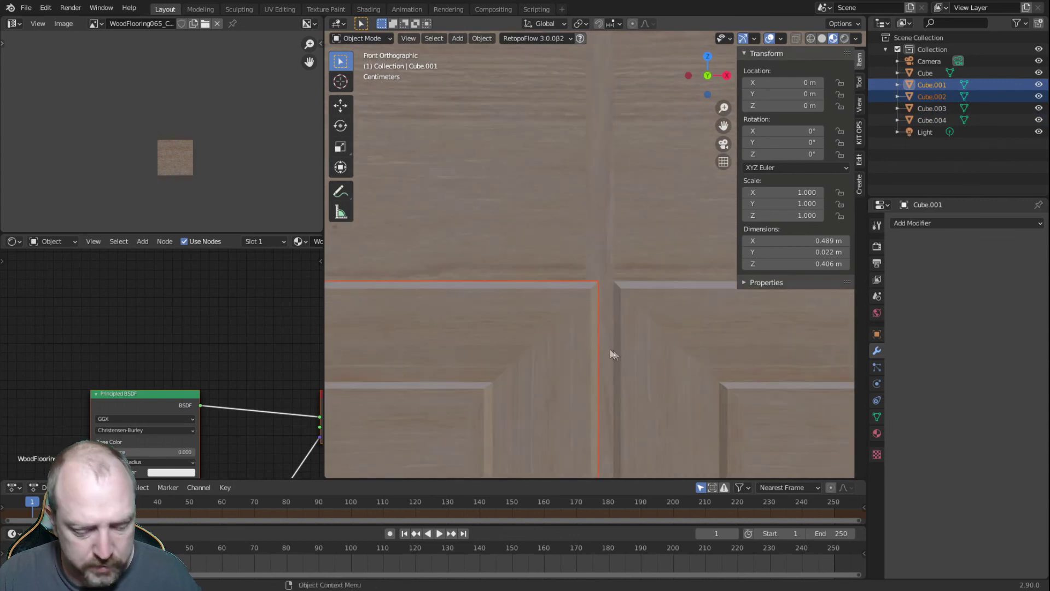
pyautogui.press('g')
pyautogui.press('x')
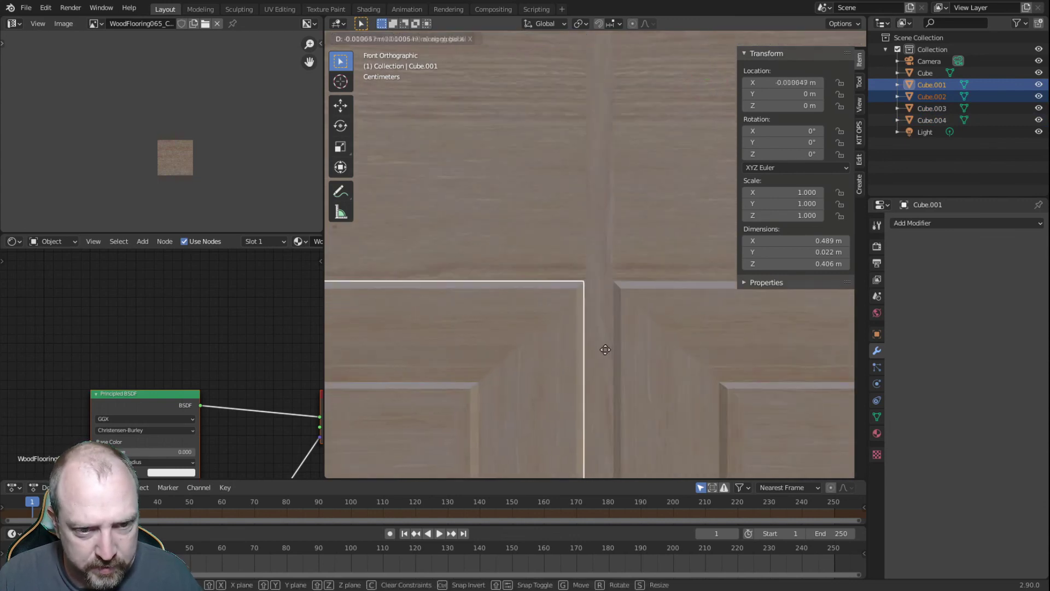
pyautogui.click(607, 349)
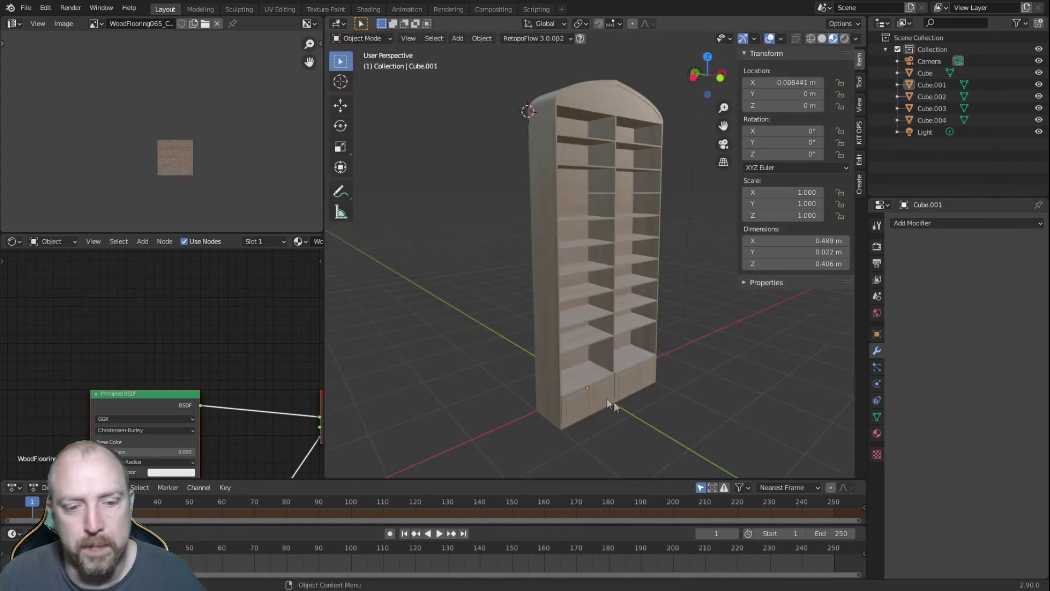
# - Select all four cabinet doors together with the bookcase, join them into one object and clear the selection
pyautogui.click(576, 381)
pyautogui.keyDown('shift'); pyautogui.click(607, 364); pyautogui.keyUp('shift')
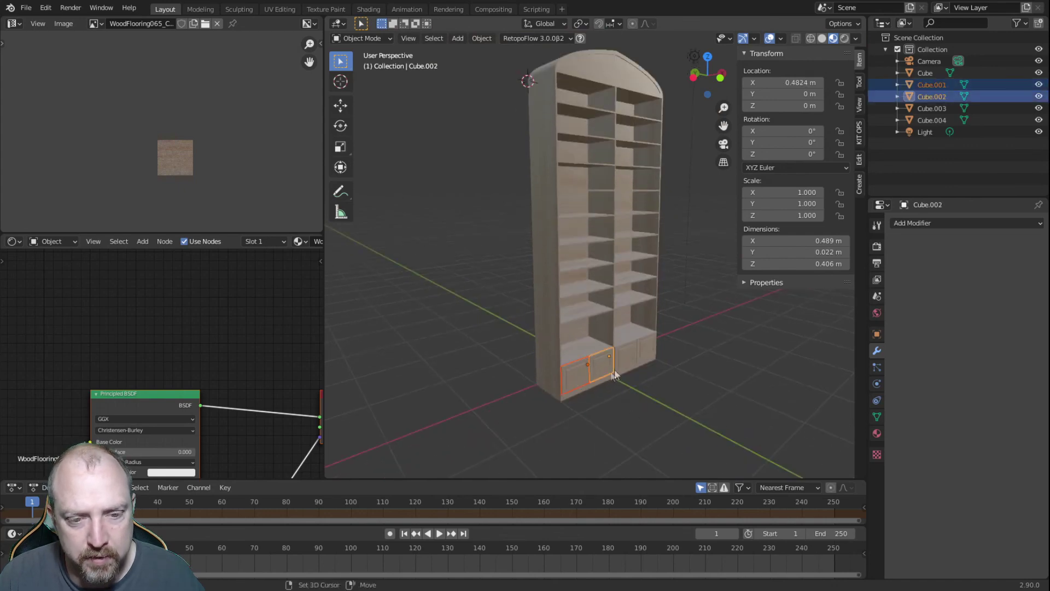
pyautogui.keyDown('shift'); pyautogui.click(628, 354); pyautogui.keyUp('shift')
pyautogui.keyDown('shift'); pyautogui.click(648, 361); pyautogui.keyUp('shift')
pyautogui.keyDown('shift'); pyautogui.click(648, 361); pyautogui.keyUp('shift')
pyautogui.moveTo(629, 409); pyautogui.dragTo(634, 406, button='middle')
pyautogui.keyDown('shift'); pyautogui.click(601, 326); pyautogui.keyUp('shift')
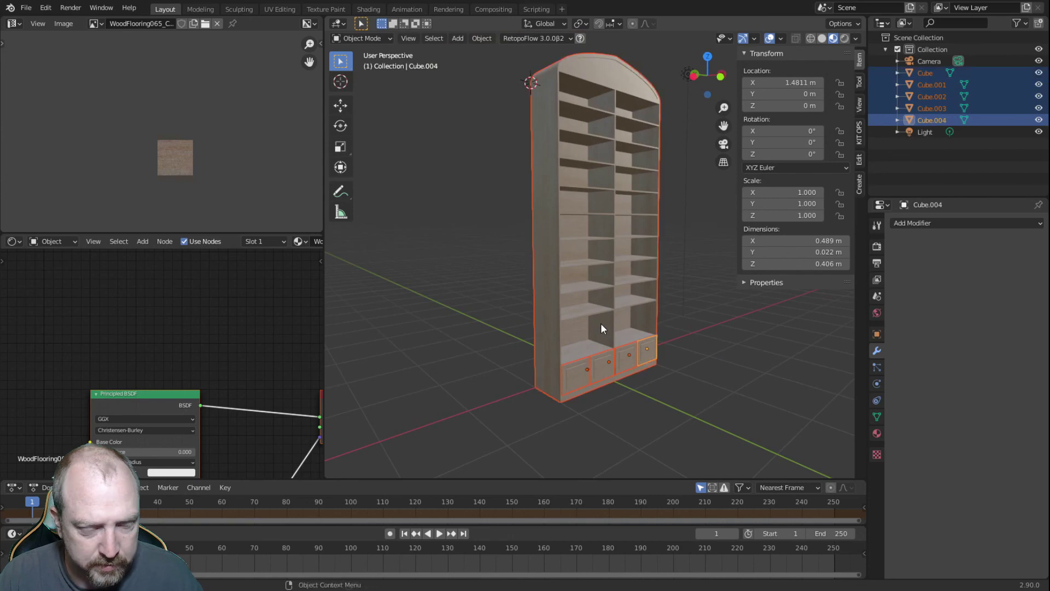
pyautogui.hotkey('ctrl', 'j')
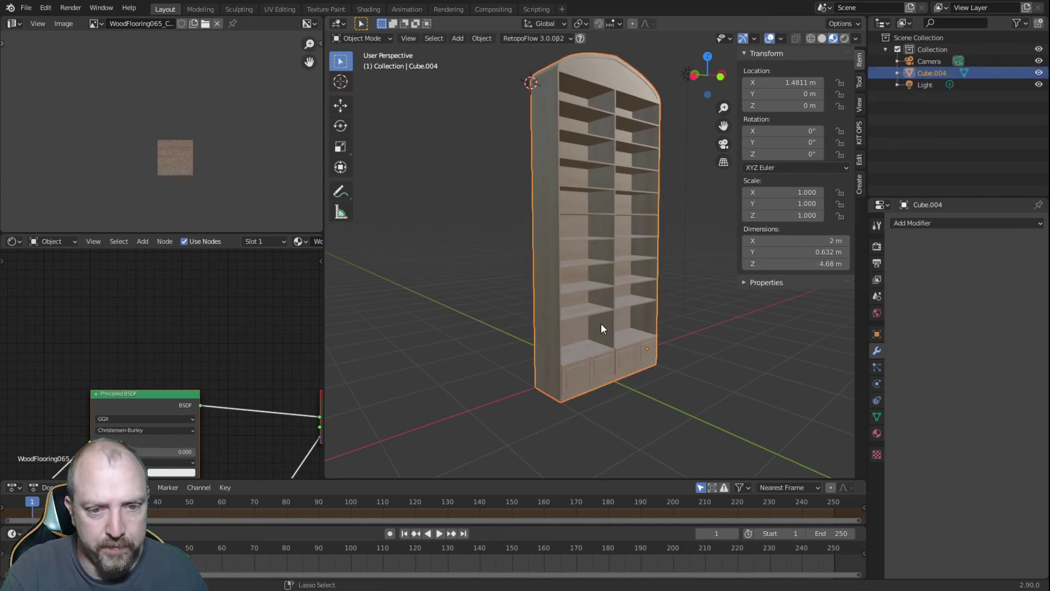
pyautogui.click(665, 412)
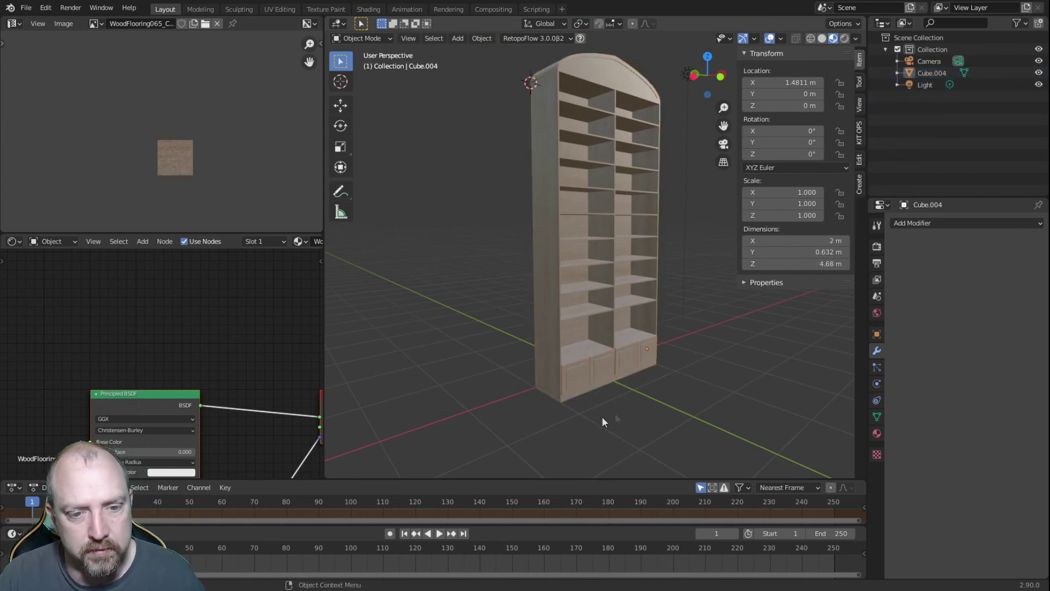
# - In Edit Mode, select the second door's entire linked geometry without a seam limit and rotate its UVs to vary the wood grain
pyautogui.scroll(4, 601, 415)
pyautogui.keyDown('shift'); pyautogui.moveTo(650, 376); pyautogui.dragTo(559, 277, button='middle'); pyautogui.keyUp('shift')
pyautogui.scroll(4, 595, 273)
pyautogui.click(547, 256)
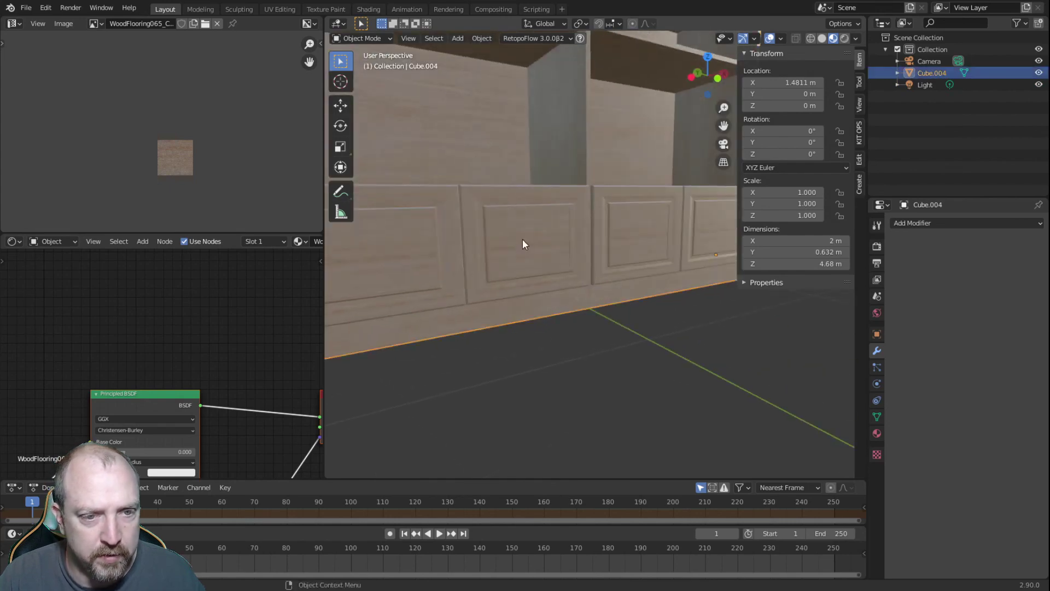
pyautogui.press('Tab')
pyautogui.press('l')
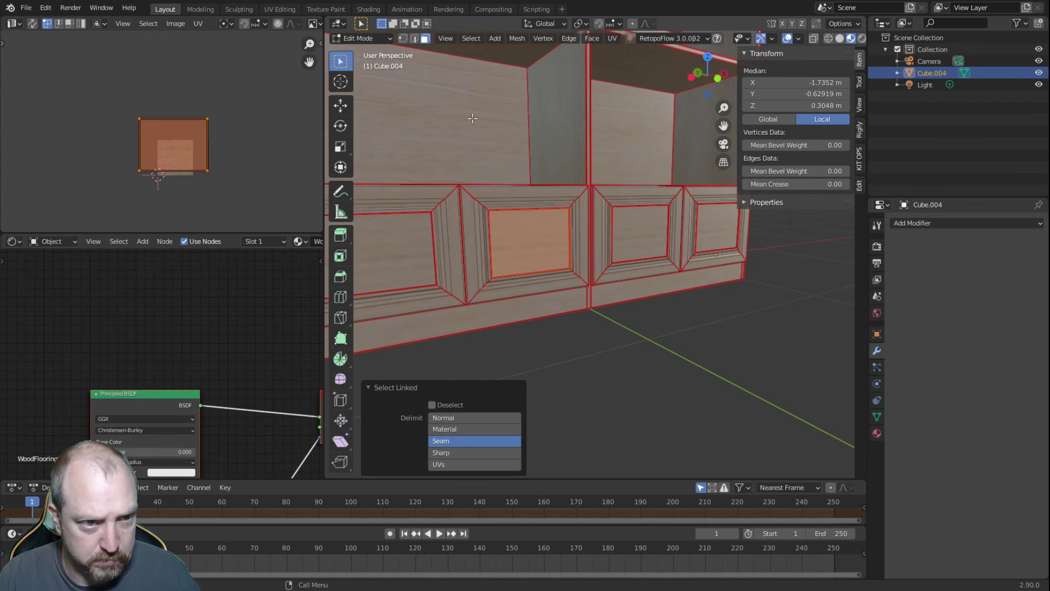
pyautogui.click(414, 38)
pyautogui.click(613, 400)
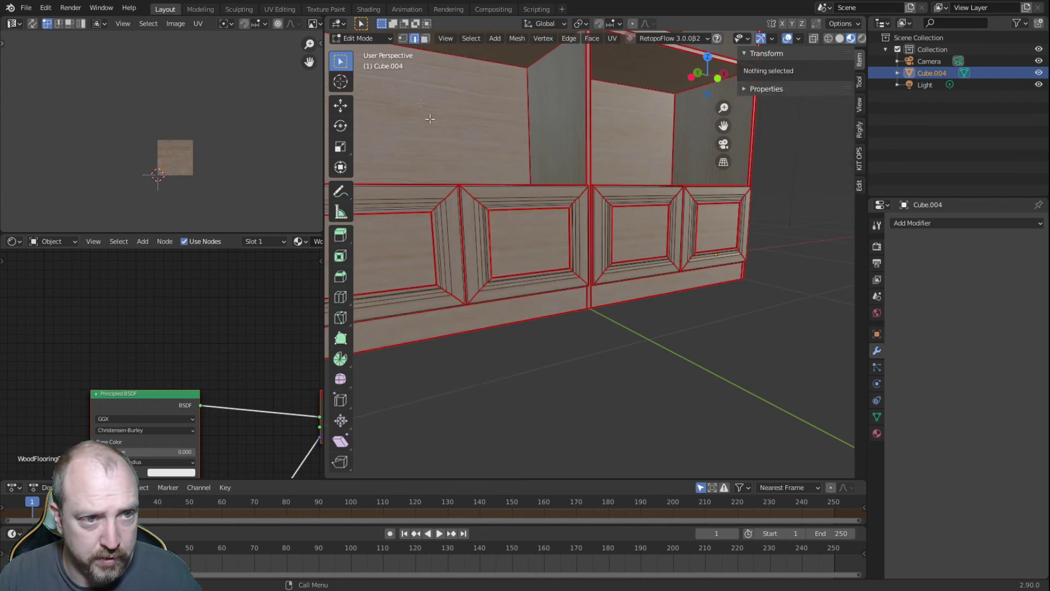
pyautogui.press('l')
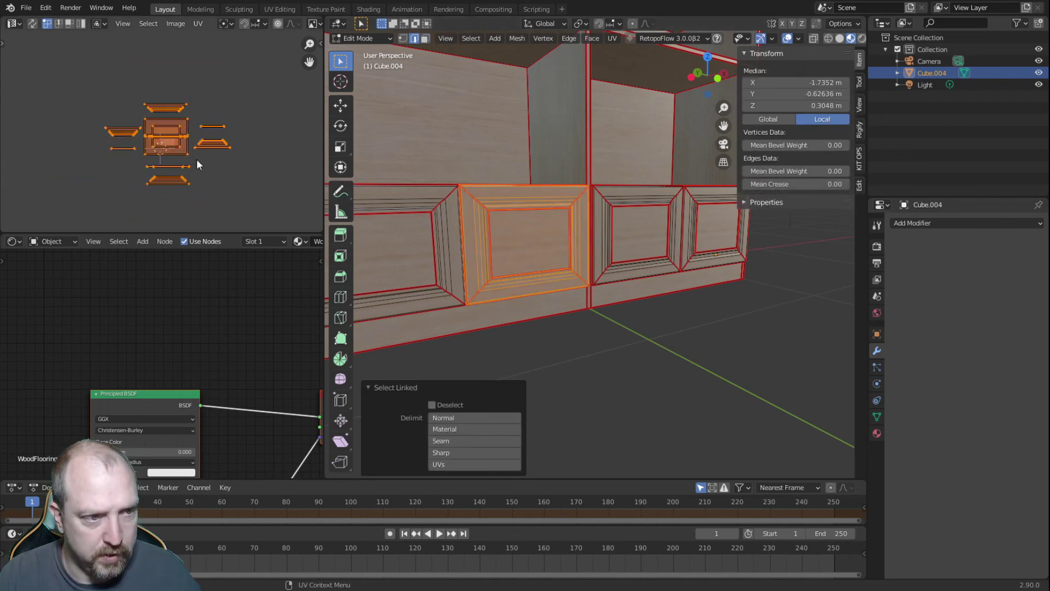
pyautogui.press('r')
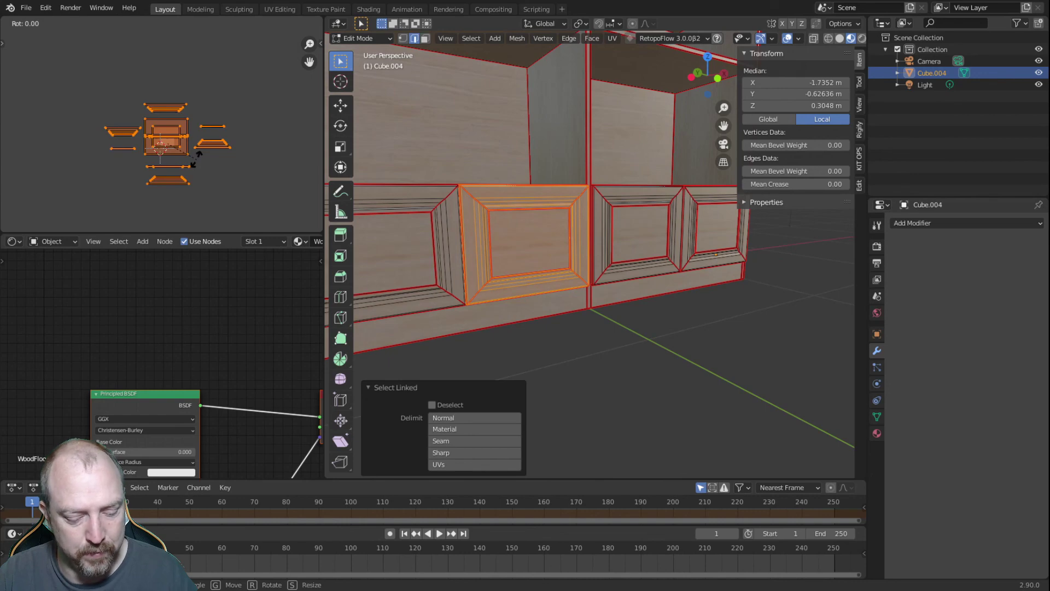
pyautogui.click(196, 159)
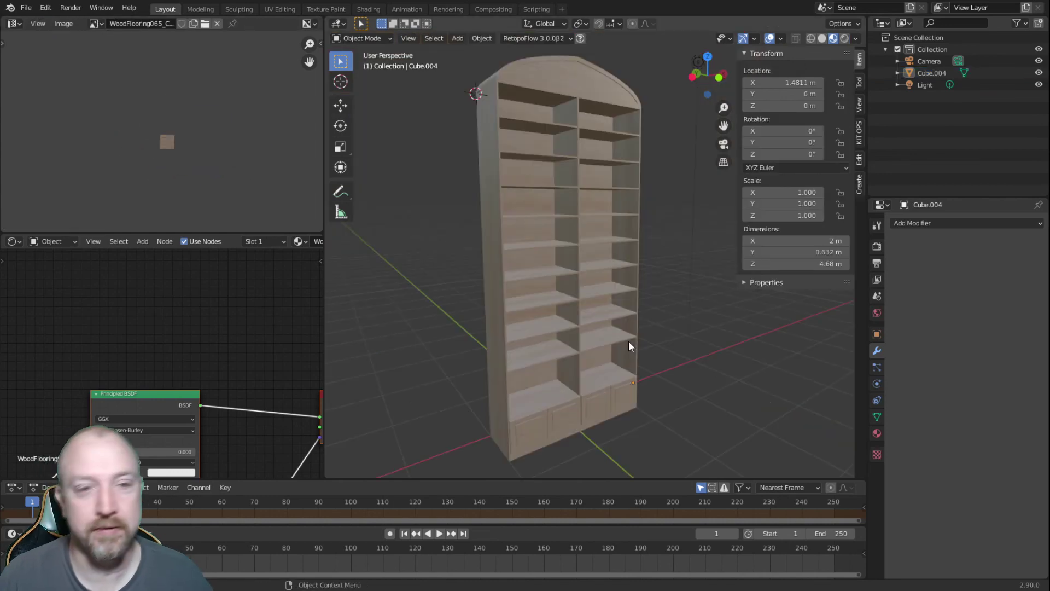
pyautogui.moveTo(628, 340); pyautogui.dragTo(573, 339, button='middle')
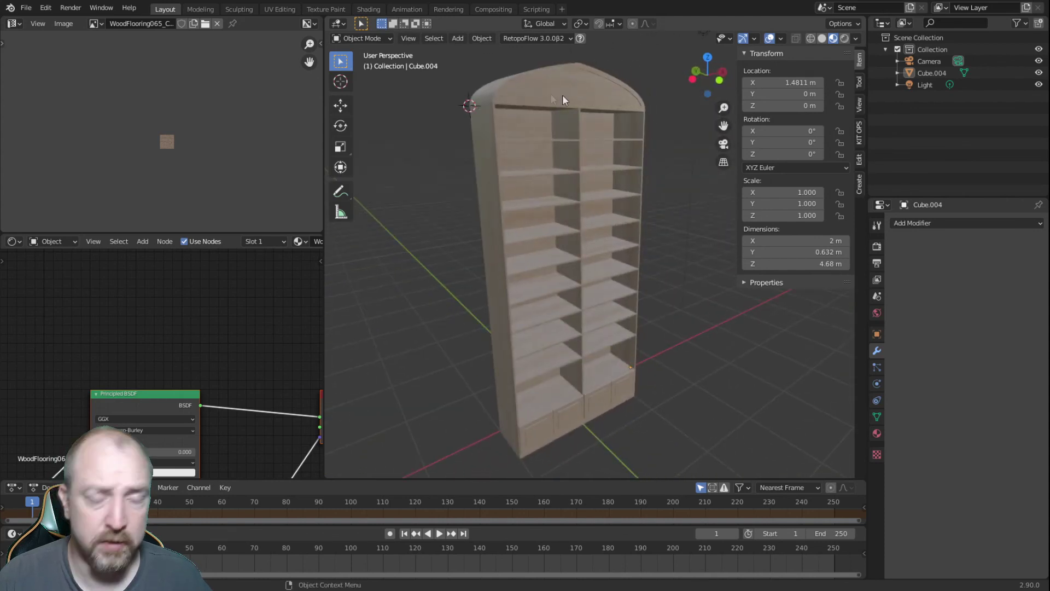
pyautogui.moveTo(618, 419); pyautogui.dragTo(645, 416, button='middle')
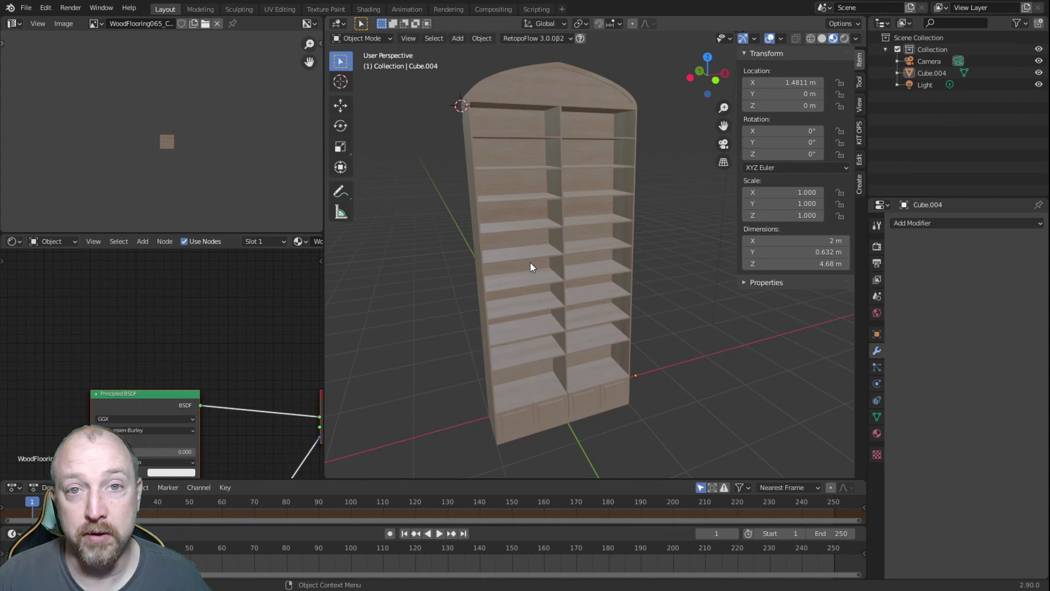
pyautogui.moveTo(530, 261); pyautogui.dragTo(579, 287, button='middle')
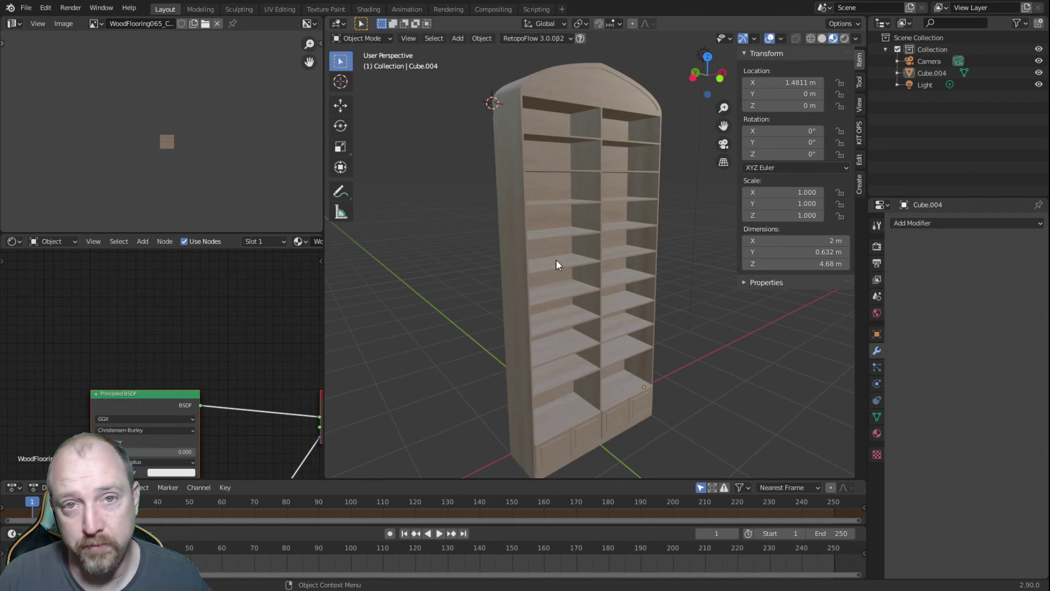
pyautogui.moveTo(632, 365); pyautogui.dragTo(621, 401, button='middle')
pyautogui.moveTo(624, 363); pyautogui.dragTo(623, 323, button='middle')
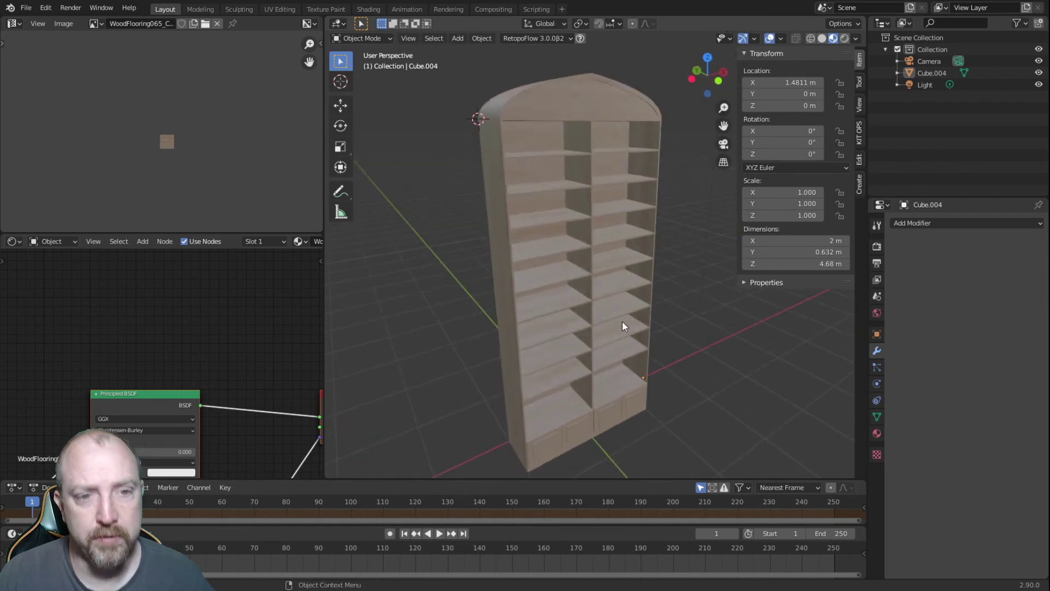